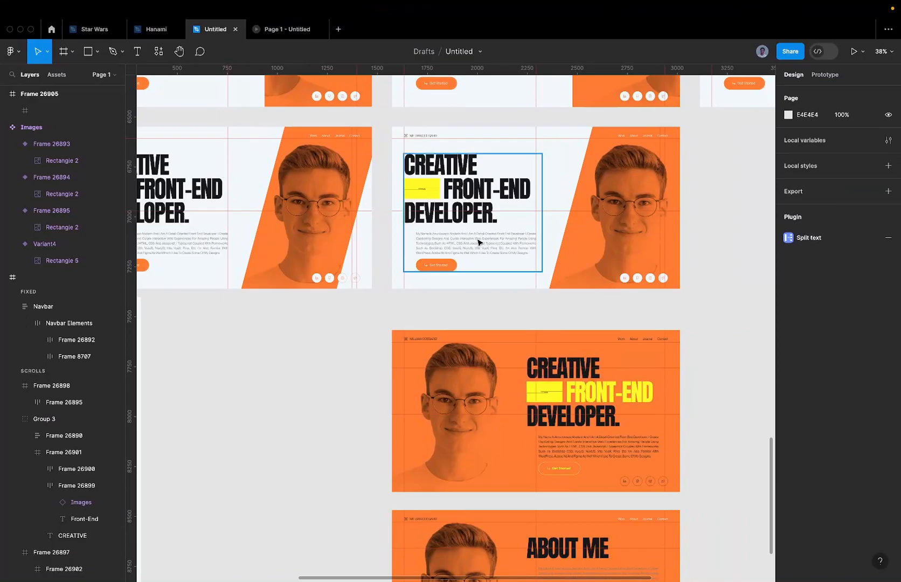
Hide the interface panels and view the portfolio hero designs together on the canvas.
key("super+backslash")
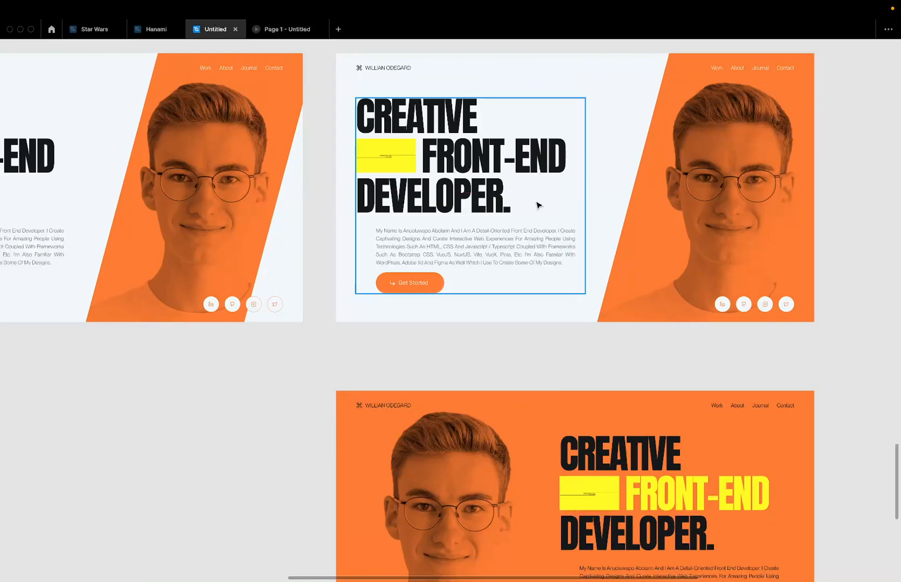
scroll(521, 185, "down", 5)
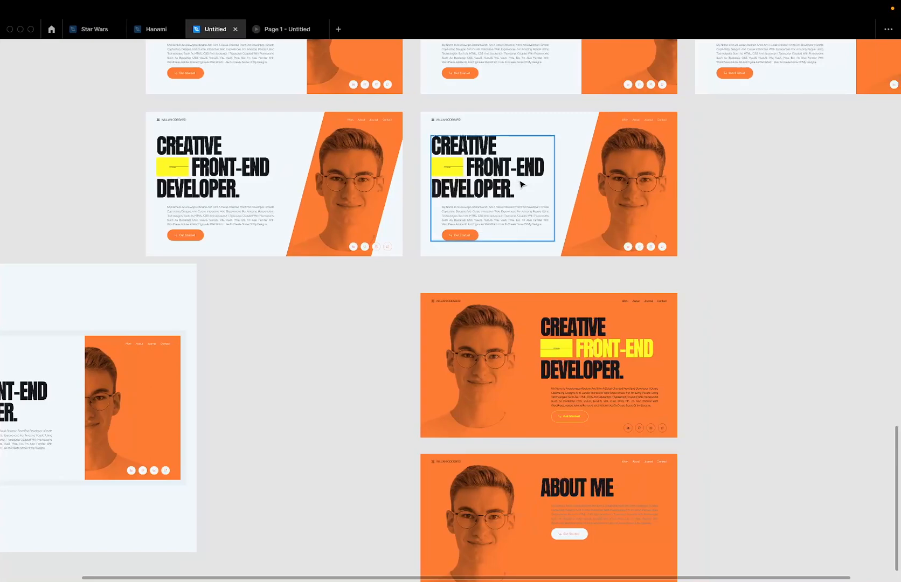
Switch to the browser, open the awwwards.com tab and look through its home page to the News and Updates section.
key("ctrl+Left")
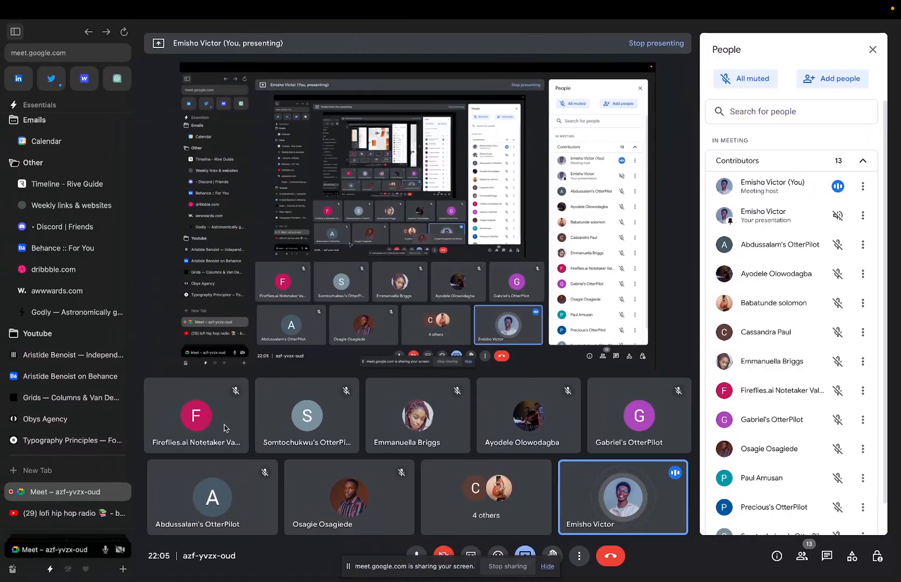
scroll(114, 477, "down", 3)
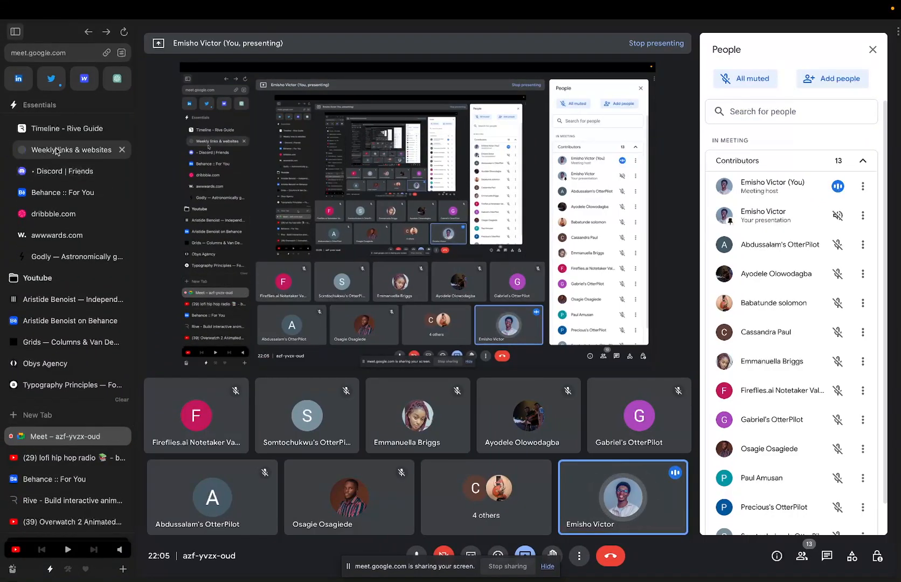
left_click(58, 235)
scroll(232, 249, "down", 6)
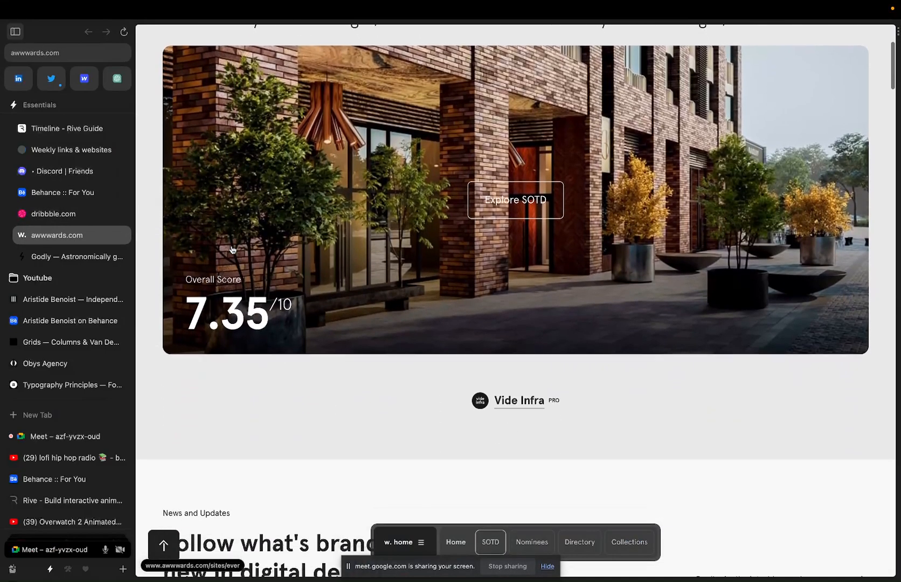
scroll(232, 249, "down", 5)
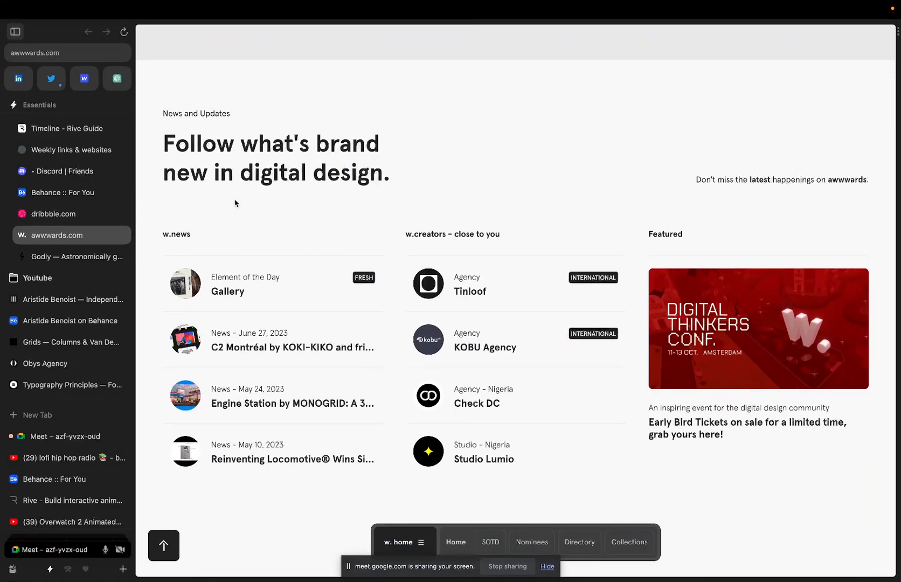
scroll(235, 202, "down", 1)
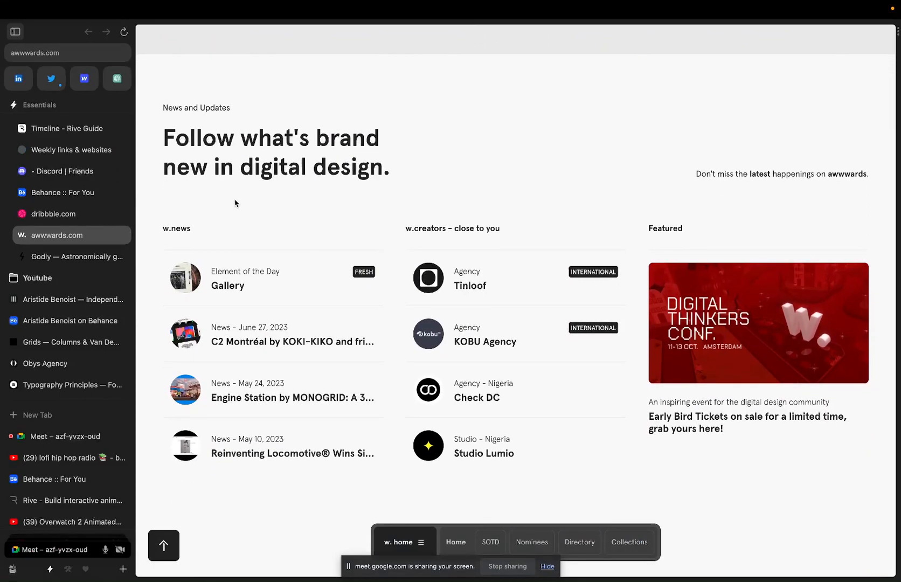
Open the Obys Grids website, hide the browser sidebar and look through its opening section.
left_click(62, 363)
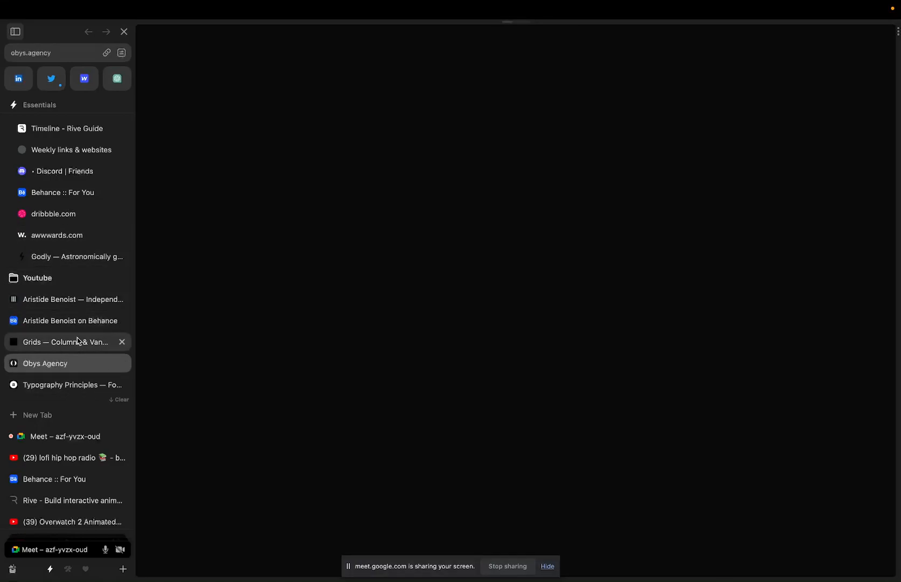
left_click(80, 342)
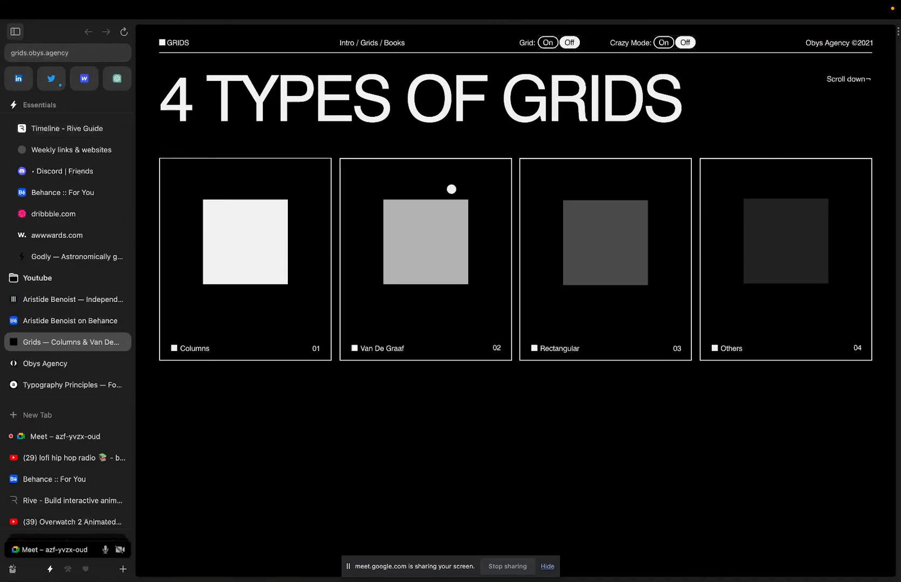
left_click(458, 197)
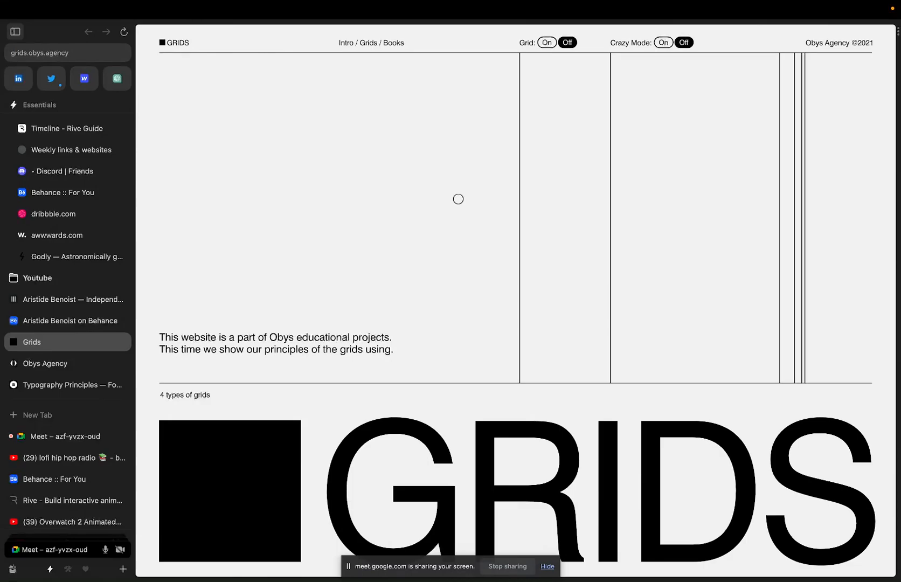
key("super+s")
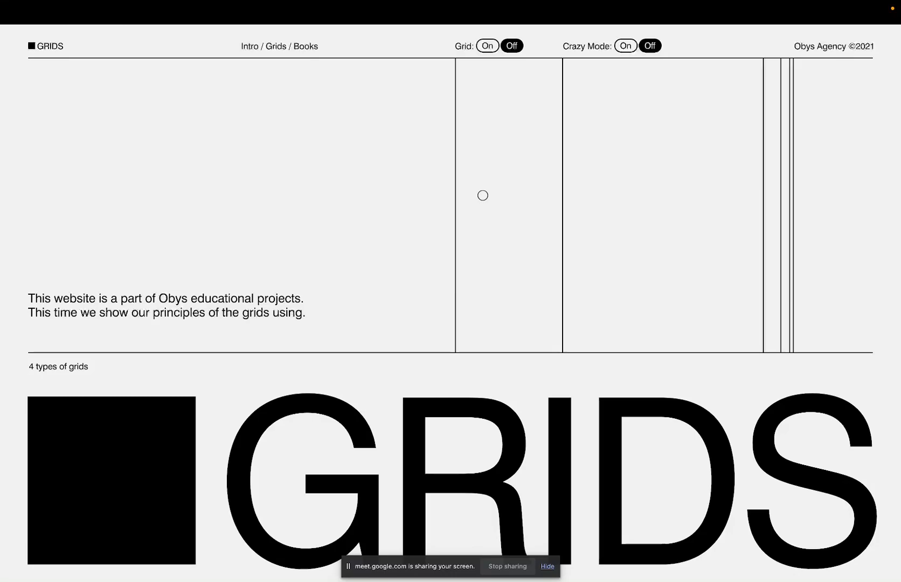
scroll(482, 195, "down", 5)
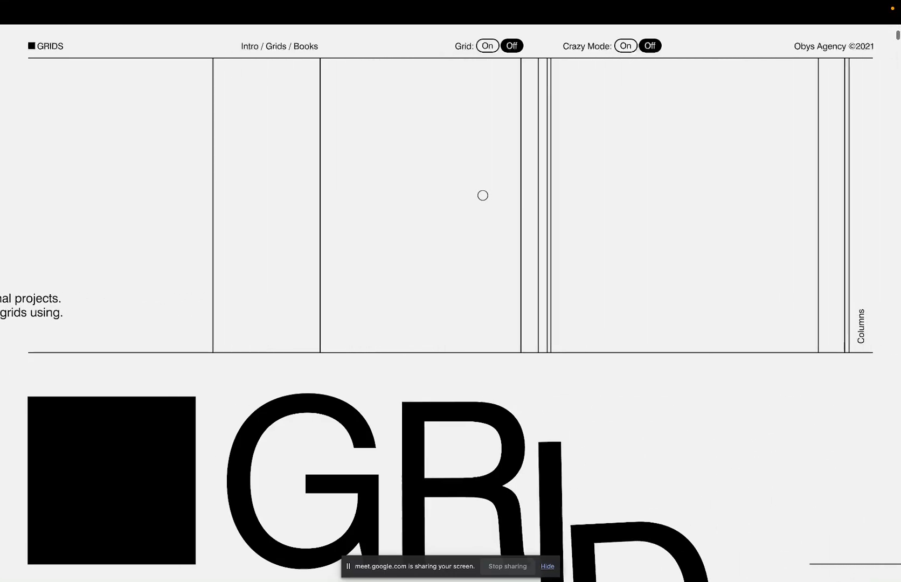
scroll(483, 195, "down", 3)
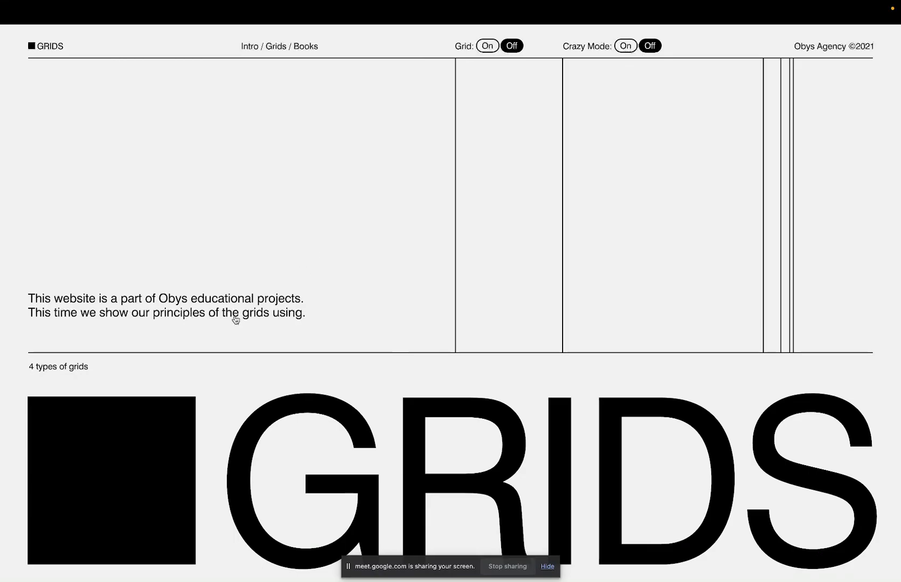
Switch to Figma, select the Navbar of the slanted-image hero design and show the interface panels and layout guides again.
key("ctrl+Right")
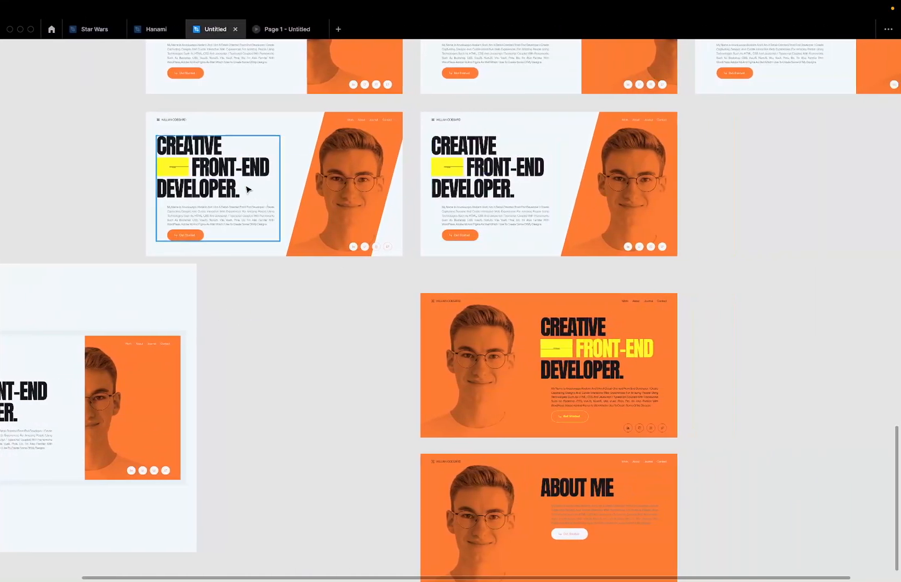
scroll(225, 133, "up", 5)
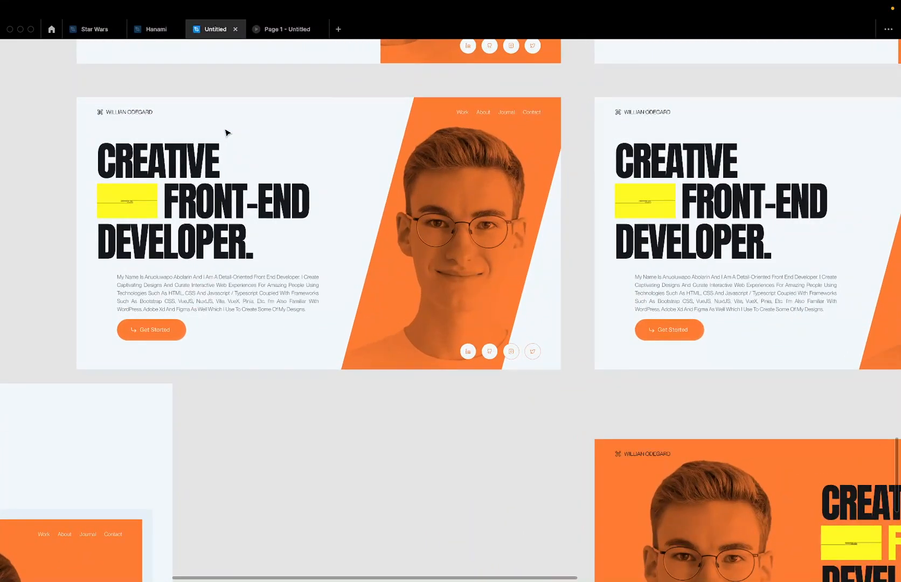
left_click(132, 123)
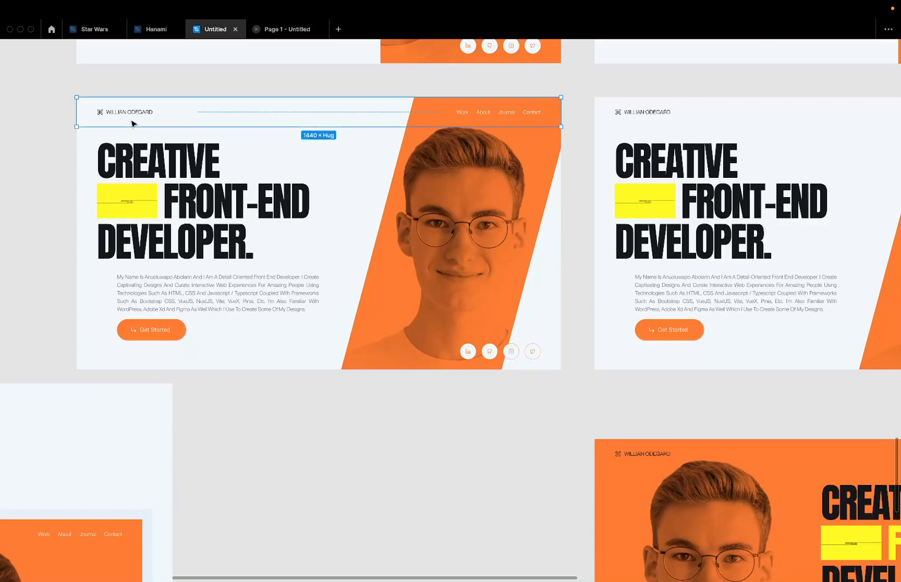
key("super+backslash")
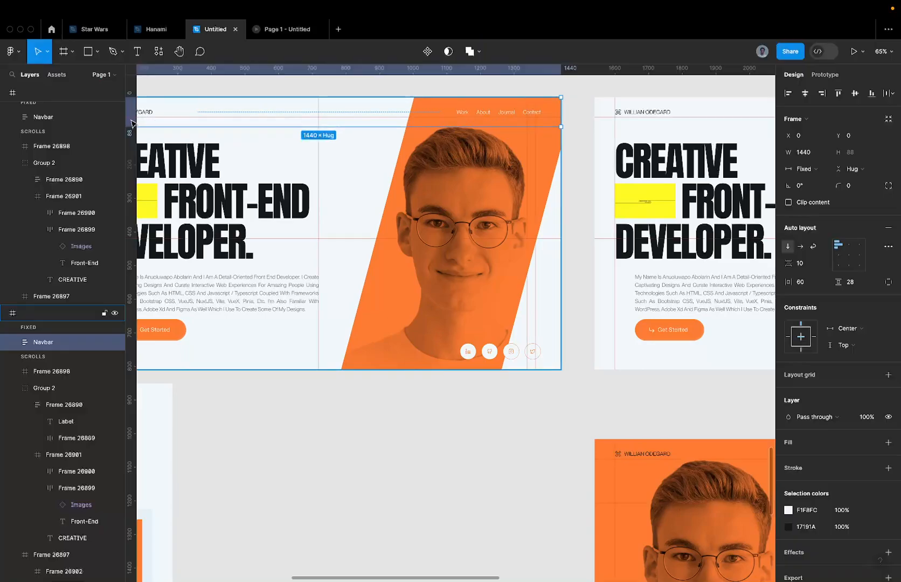
scroll(132, 123, "down", 4)
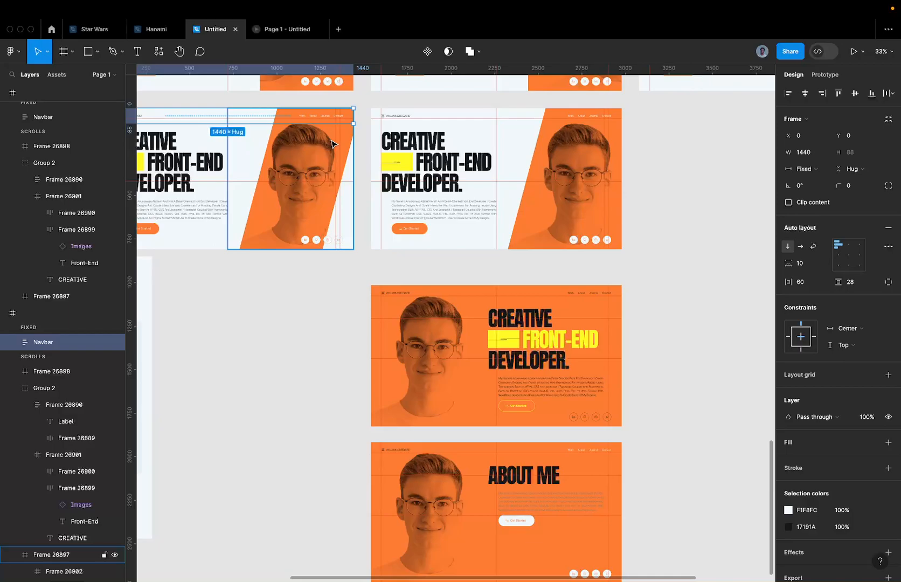
Switch to the browser, hide the screen-sharing notice and copy the Grids website's URL.
key("ctrl+Left")
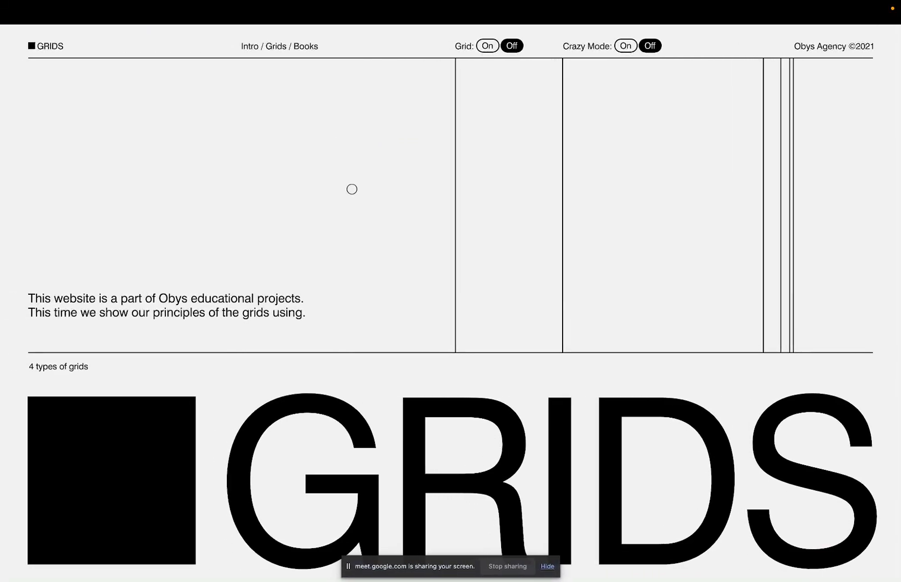
left_click(546, 566)
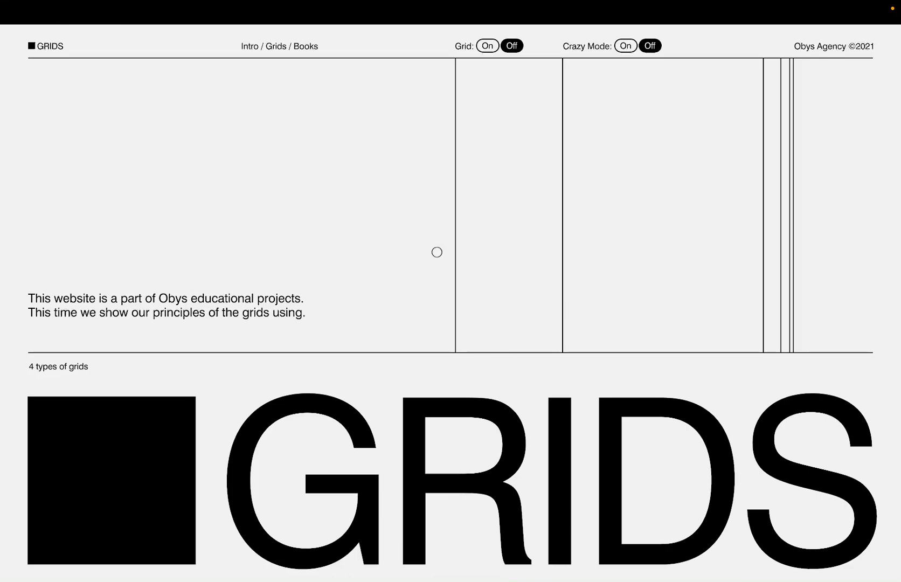
key("super+s")
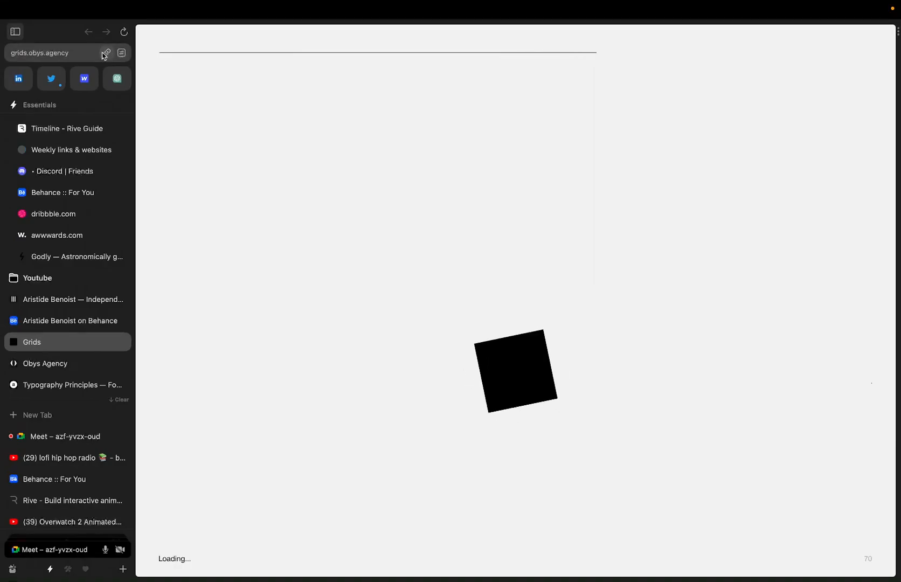
left_click(104, 54)
left_click(62, 435)
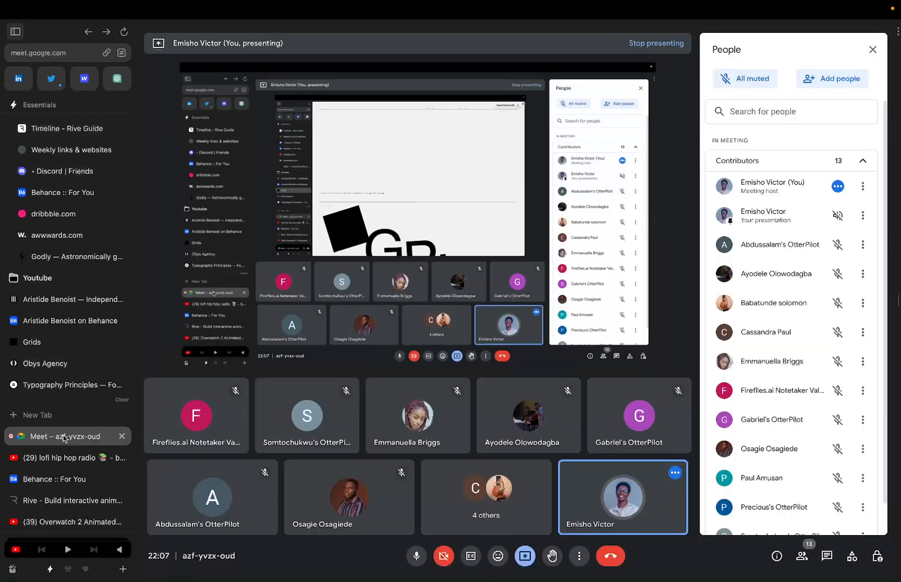
scroll(792, 323, "down", 2)
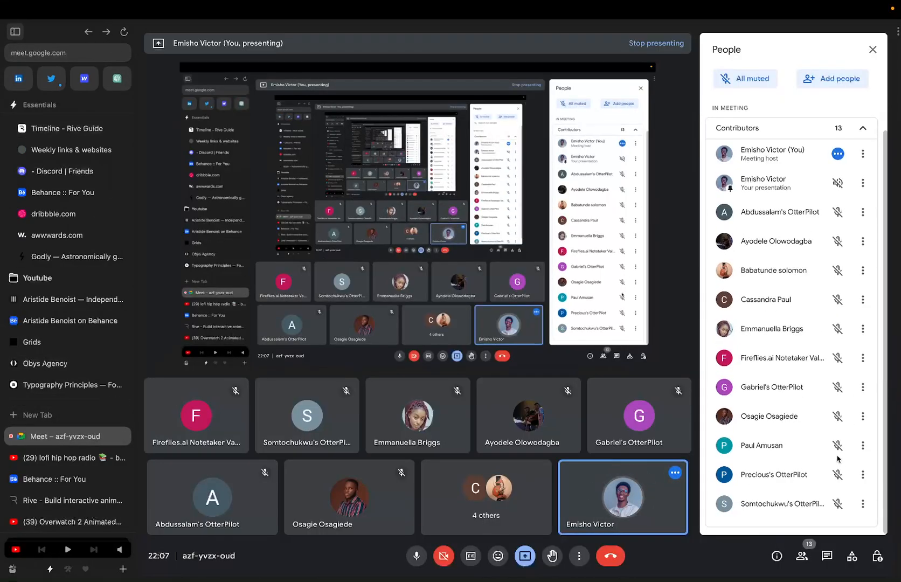
left_click(826, 556)
key("ctrl+v")
key("Return")
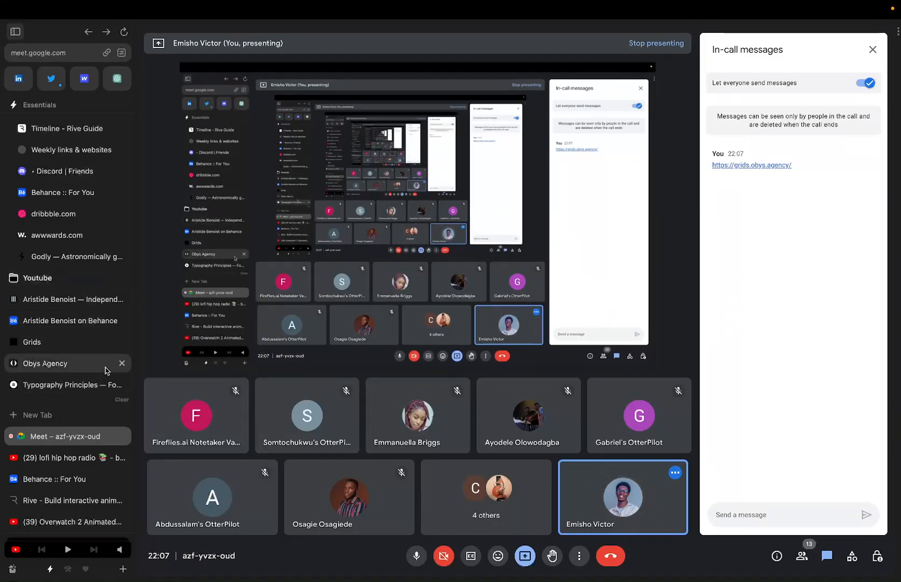
left_click(64, 340)
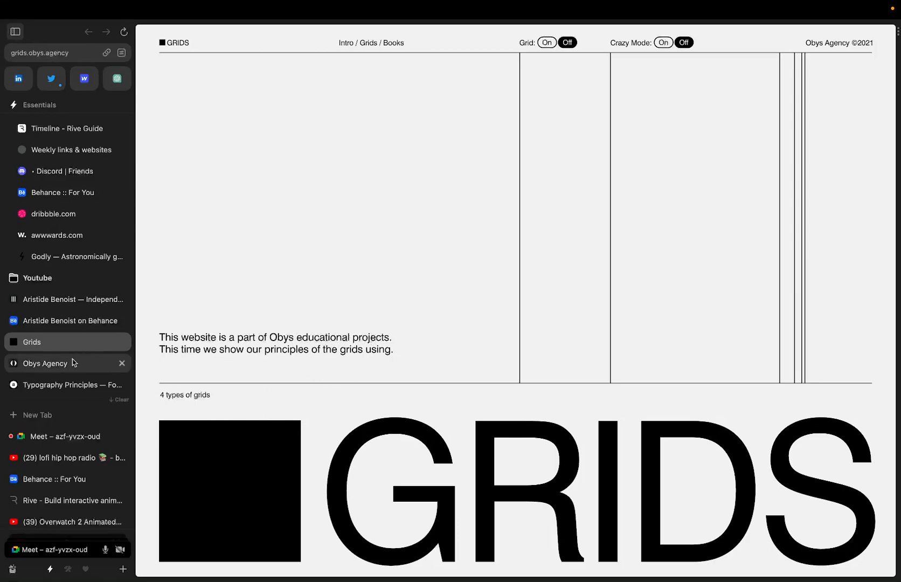
left_click(73, 383)
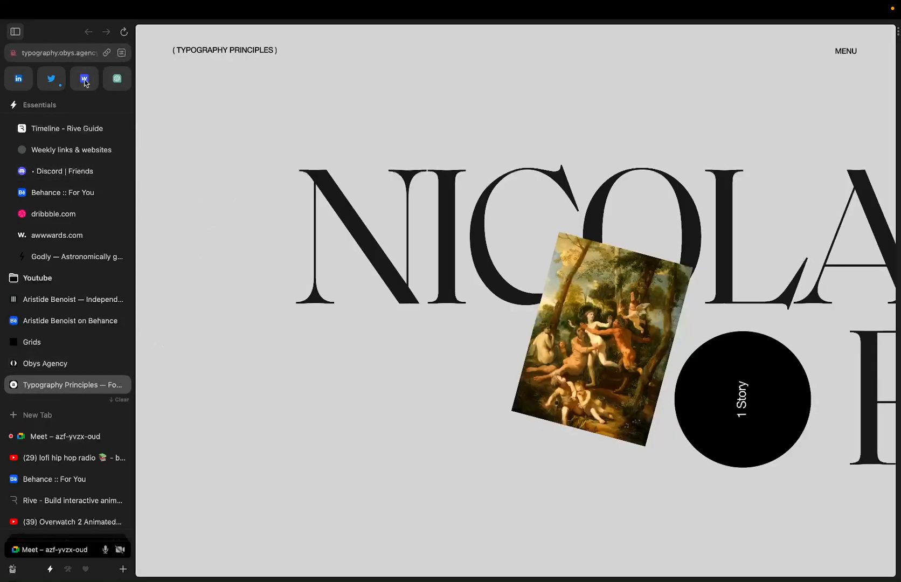
left_click(107, 53)
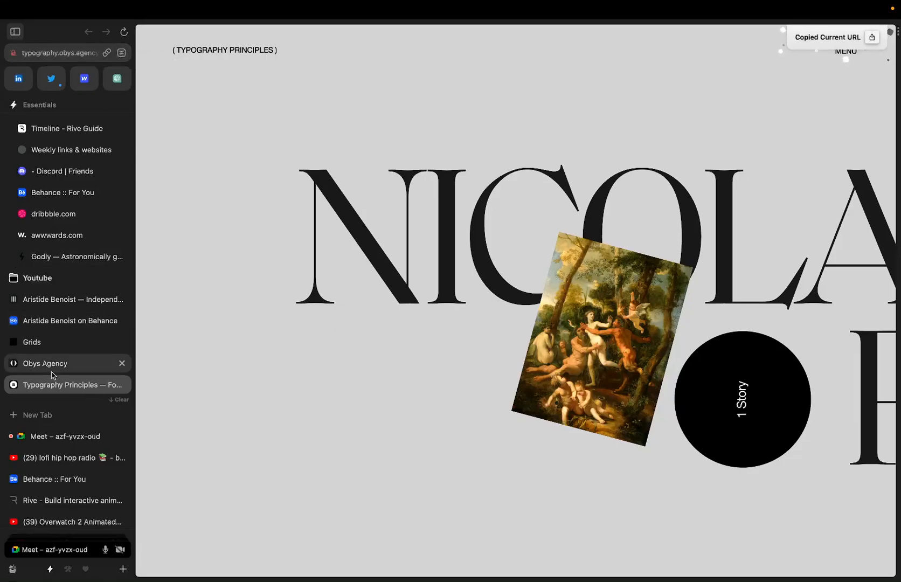
left_click(64, 435)
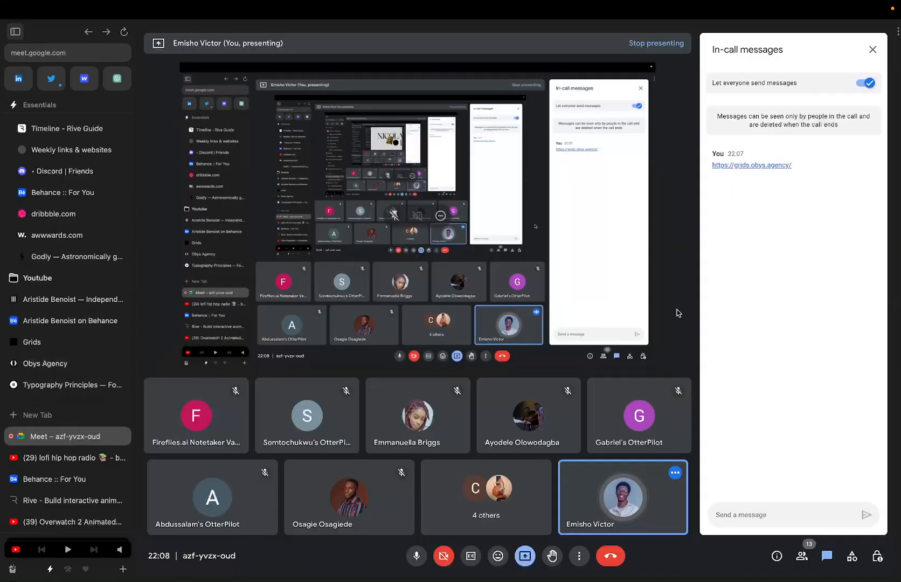
key("ctrl+v")
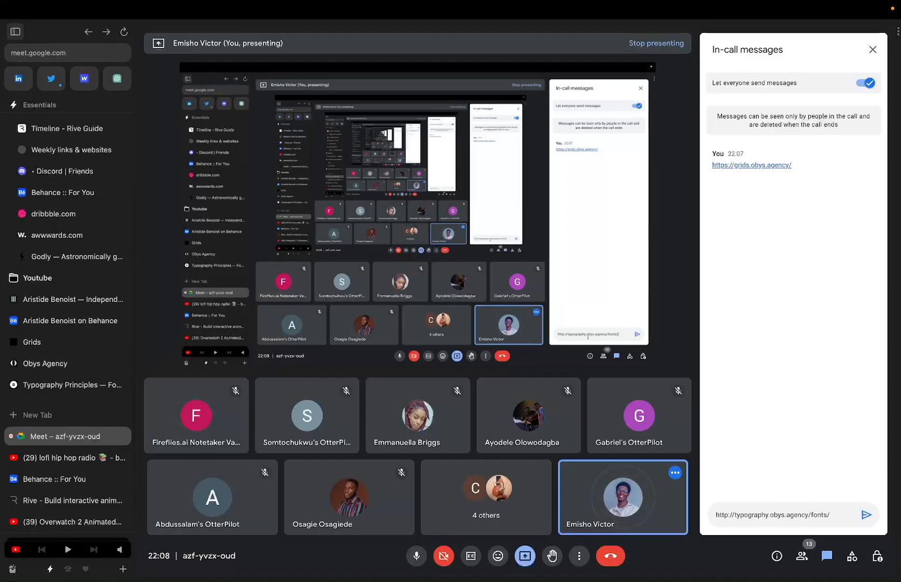
key("Return")
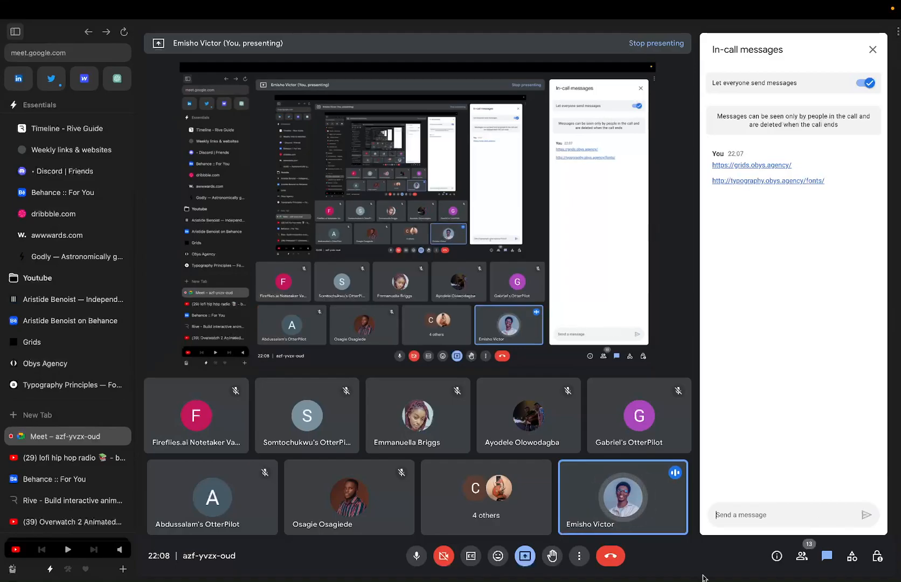
Turn on the grid overlay on the Grids website and examine how its Columns and Van De Graaf sections align to it.
left_click(63, 345)
scroll(265, 280, "down", 5)
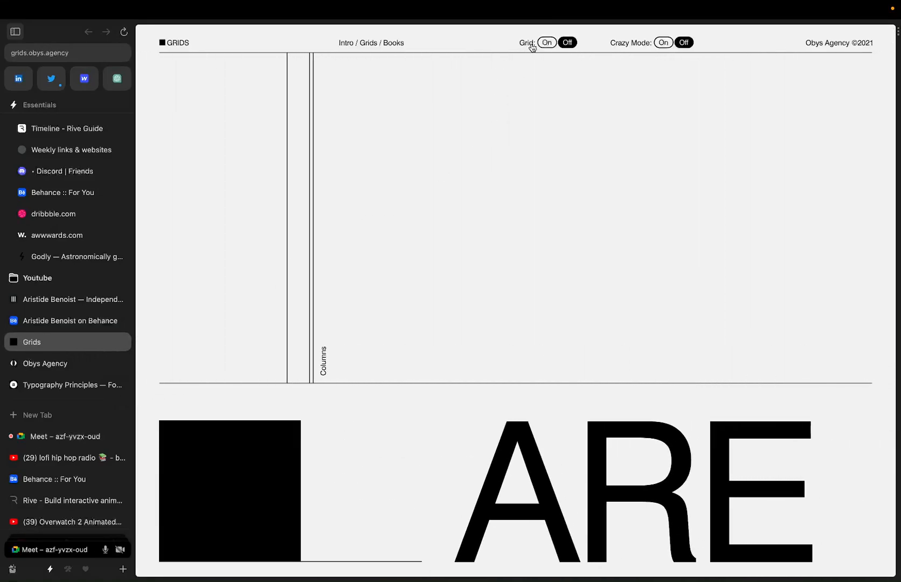
left_click(545, 43)
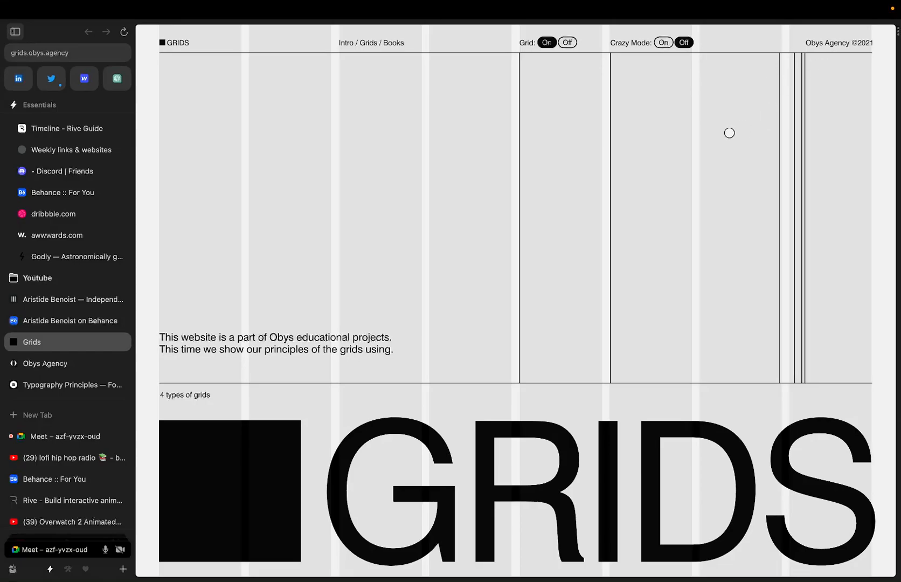
scroll(729, 133, "down", 10)
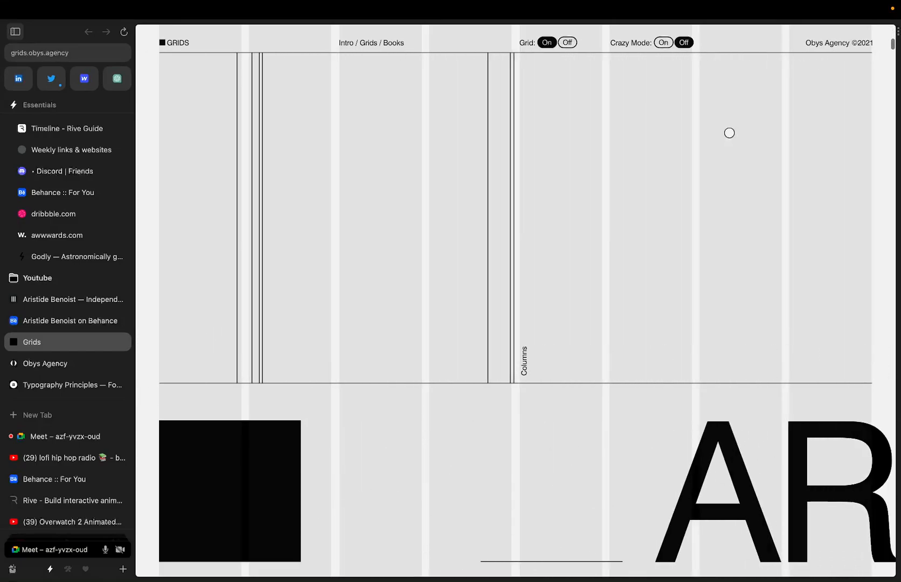
scroll(729, 133, "down", 10)
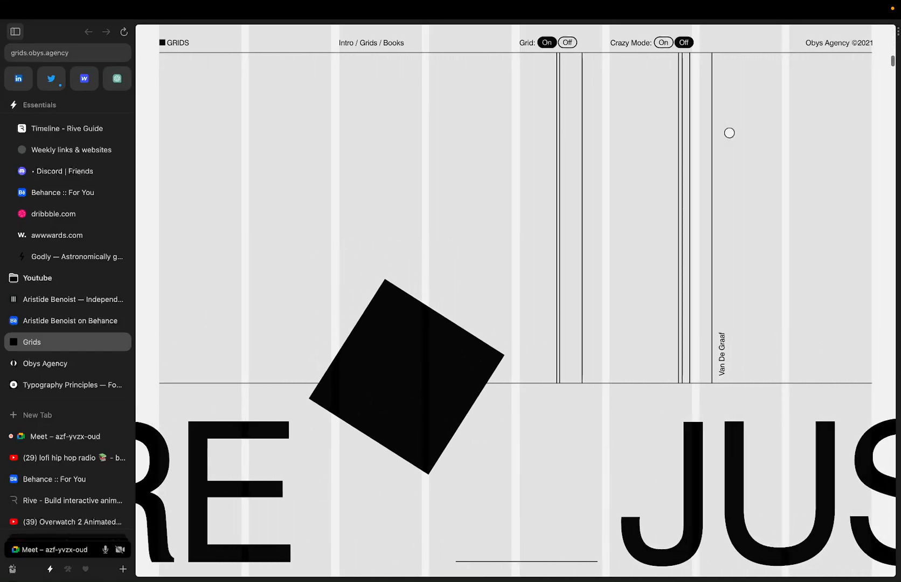
scroll(728, 133, "down", 10)
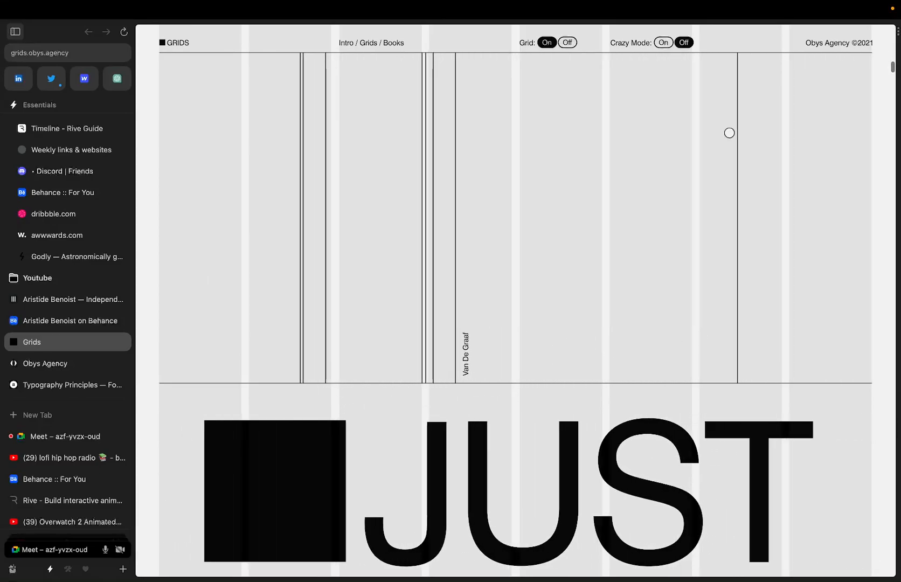
Examine the Grids website's Rectangular and Others sections down to the 4 Types of Grids overview with the grid overlay on.
scroll(729, 132, "down", 10)
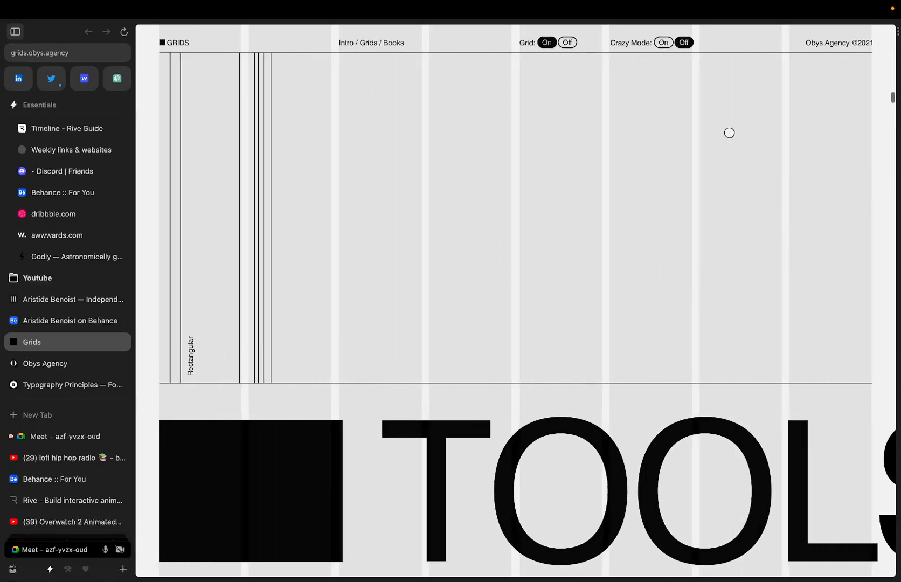
scroll(729, 132, "down", 10)
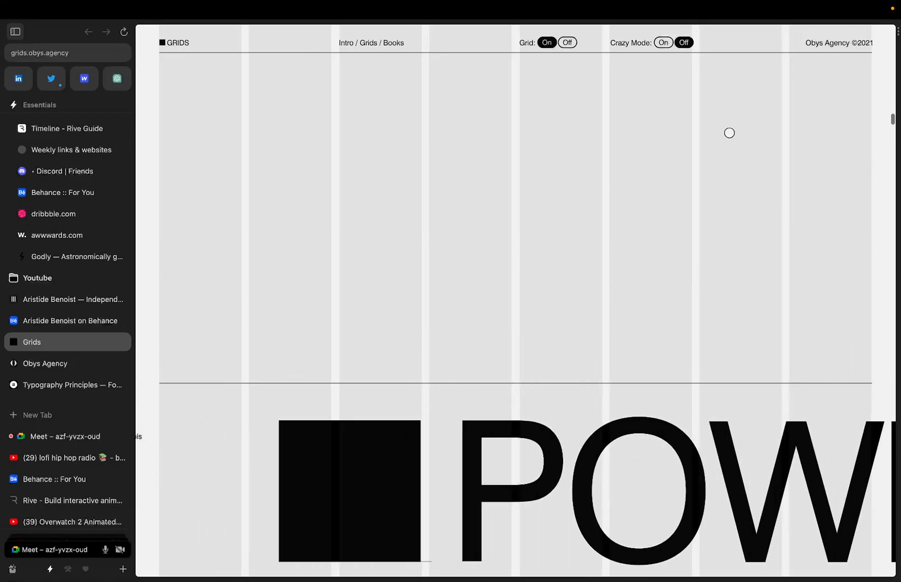
scroll(729, 133, "down", 10)
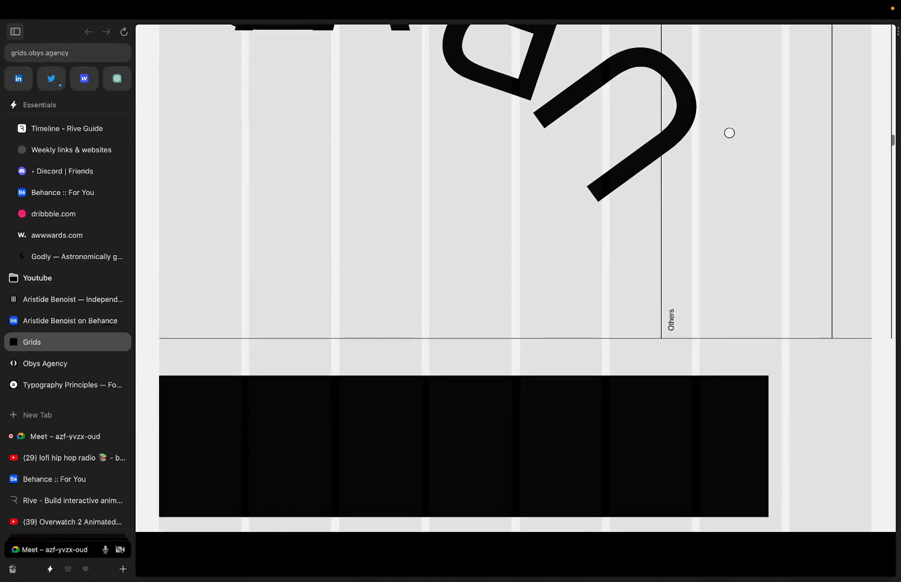
scroll(729, 133, "down", 5)
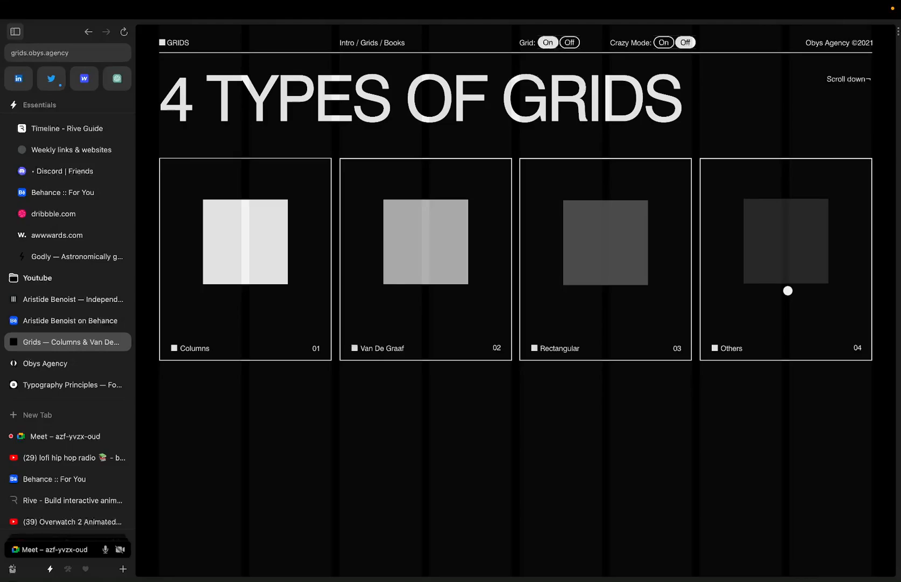
Switch to Figma and move Frame 26905 up and left of the hero variants, to about X -2165, Y 6254.
key("ctrl+Right")
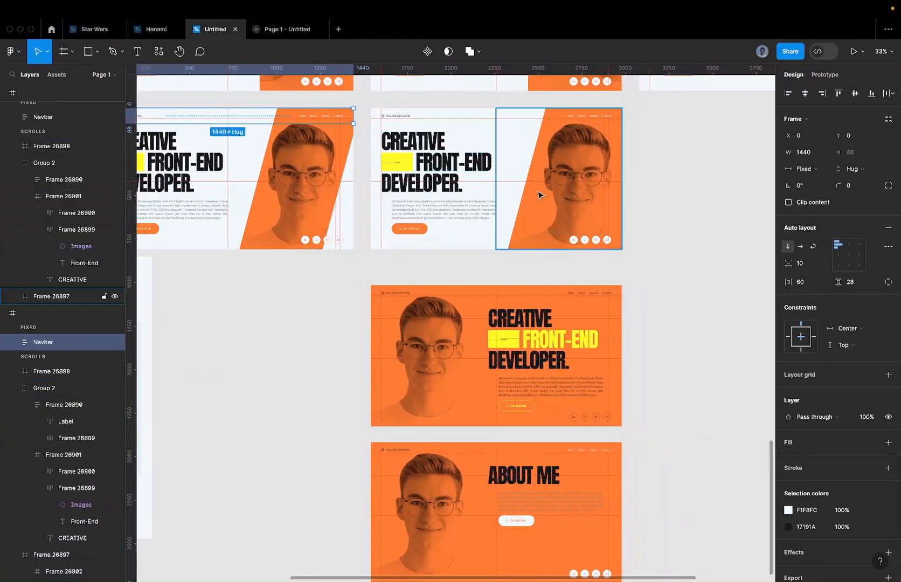
scroll(542, 195, "down", 3)
scroll(473, 188, "left", 5)
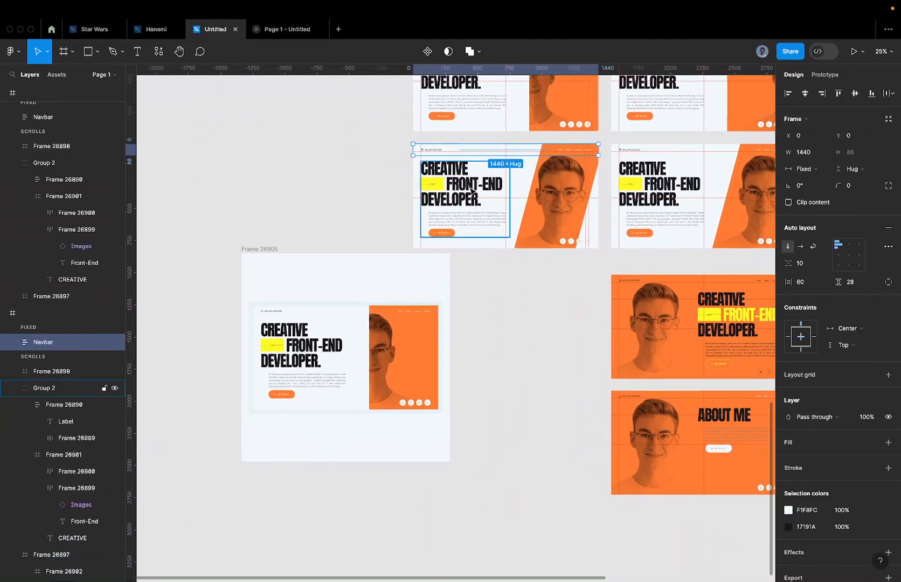
left_click(284, 254)
left_click_drag(284, 255, 161, 106)
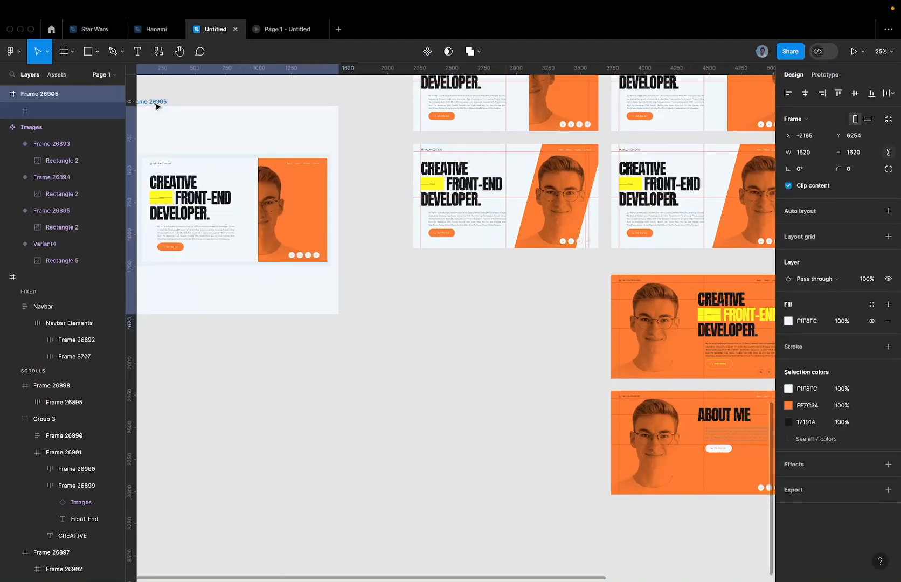
Revisit the 4 Types of Grids overview in the browser, return to Figma and examine the guides across the Desktop - 1 to Desktop - 7 frames.
key("ctrl+Left")
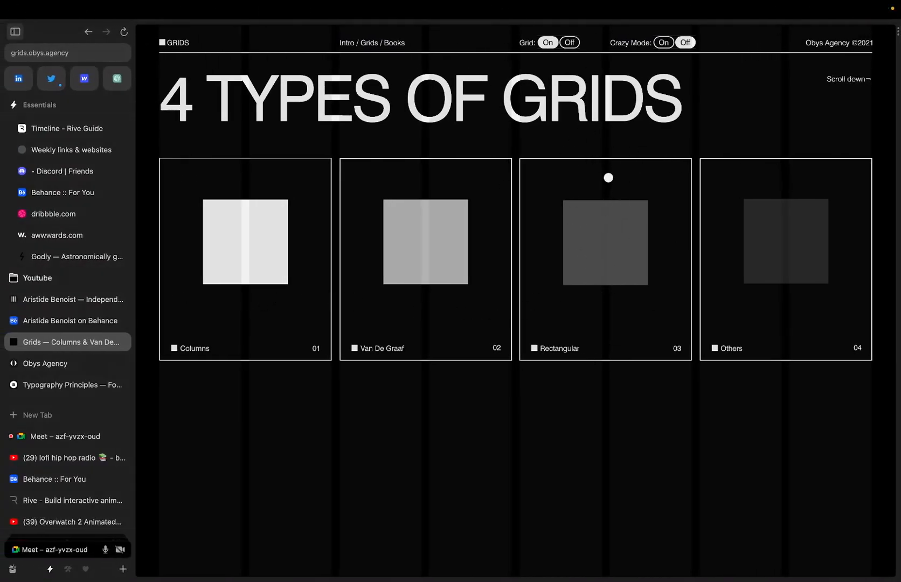
key("ctrl+Right")
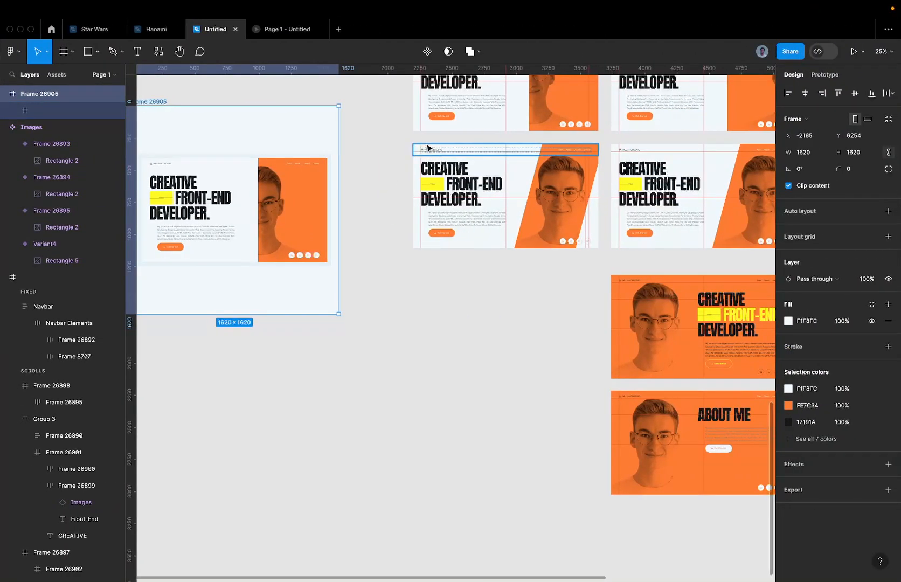
scroll(425, 146, "down", 3)
scroll(452, 119, "up", 10)
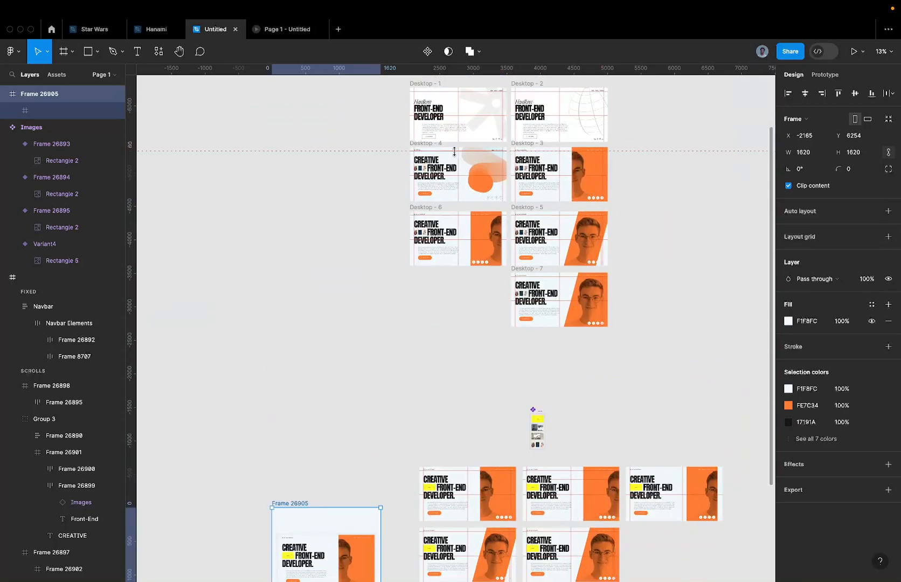
scroll(436, 122, "up", 3)
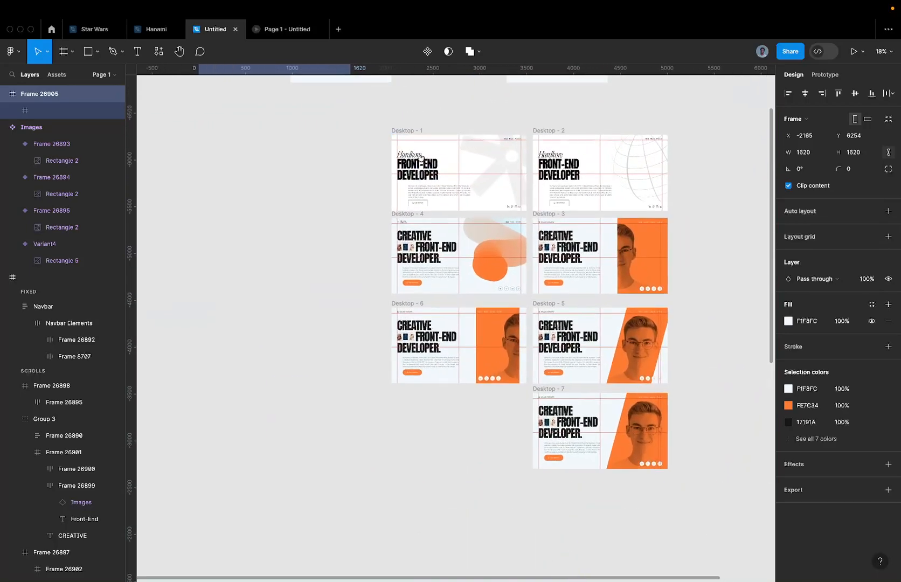
scroll(479, 216, "up", 3)
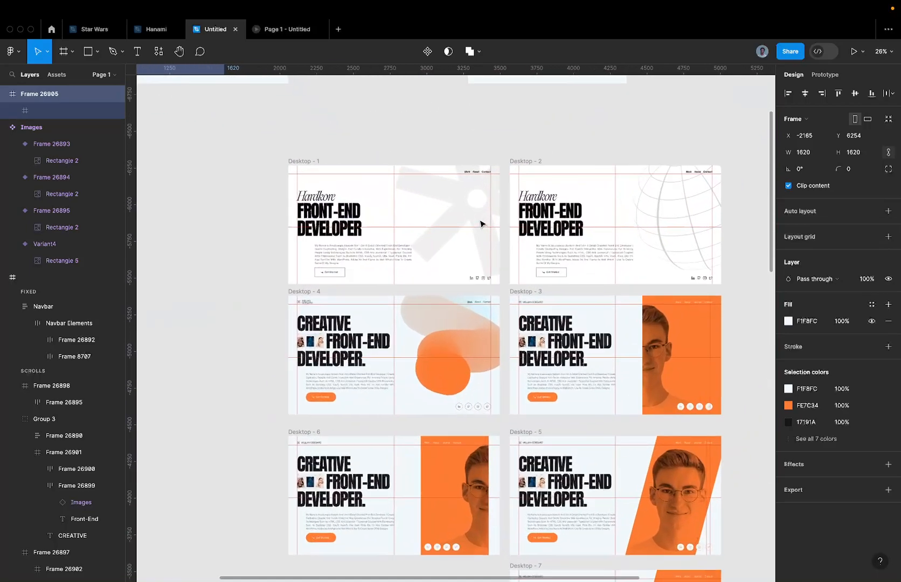
scroll(741, 240, "up", 2)
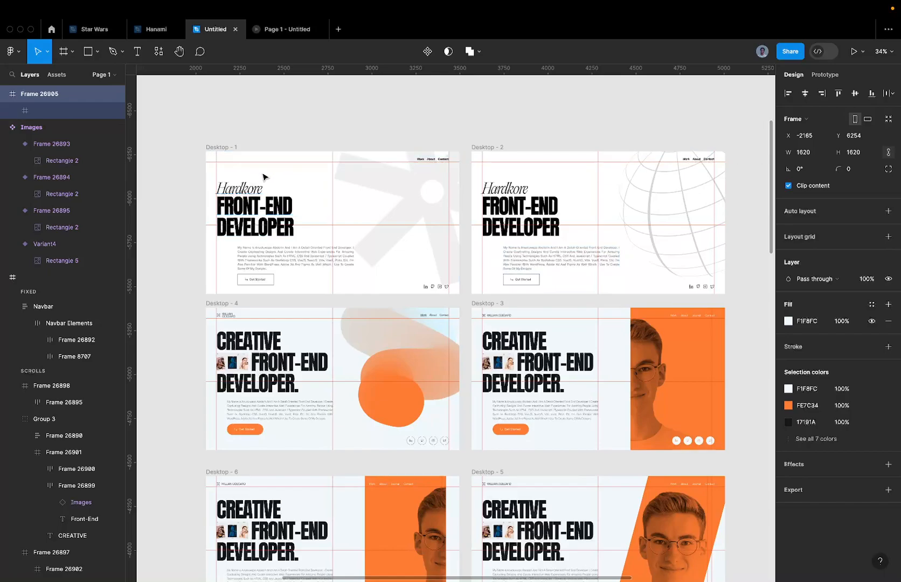
scroll(259, 176, "up", 2)
scroll(258, 181, "down", 4)
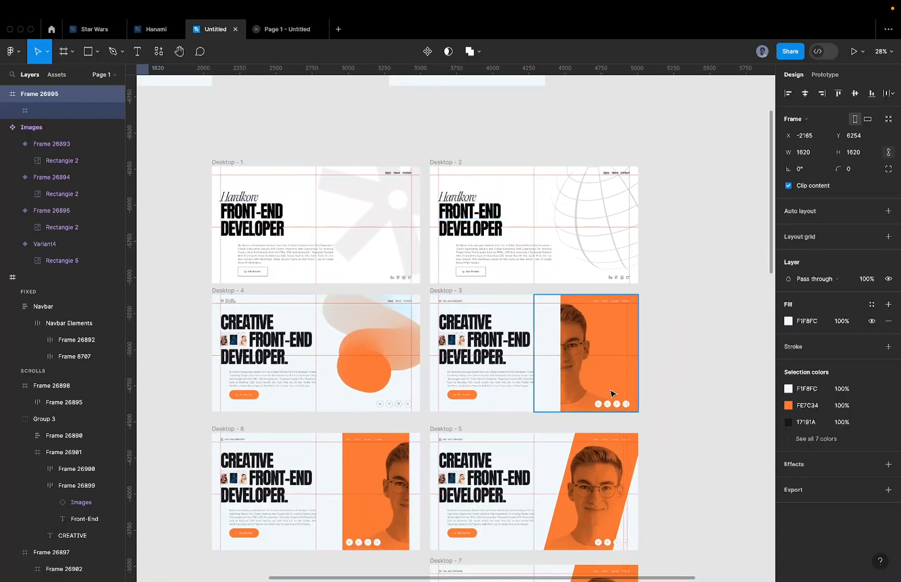
scroll(377, 306, "down", 3)
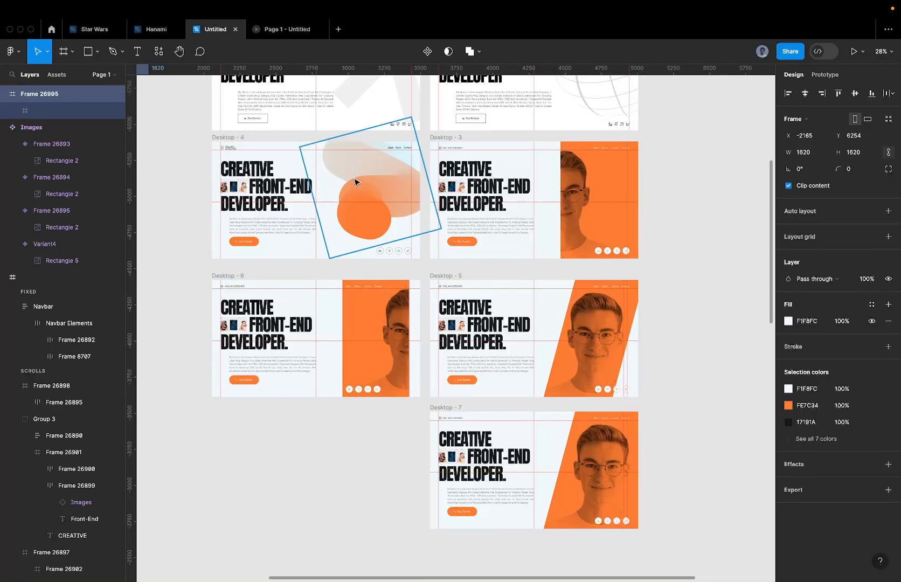
scroll(355, 182, "down", 1)
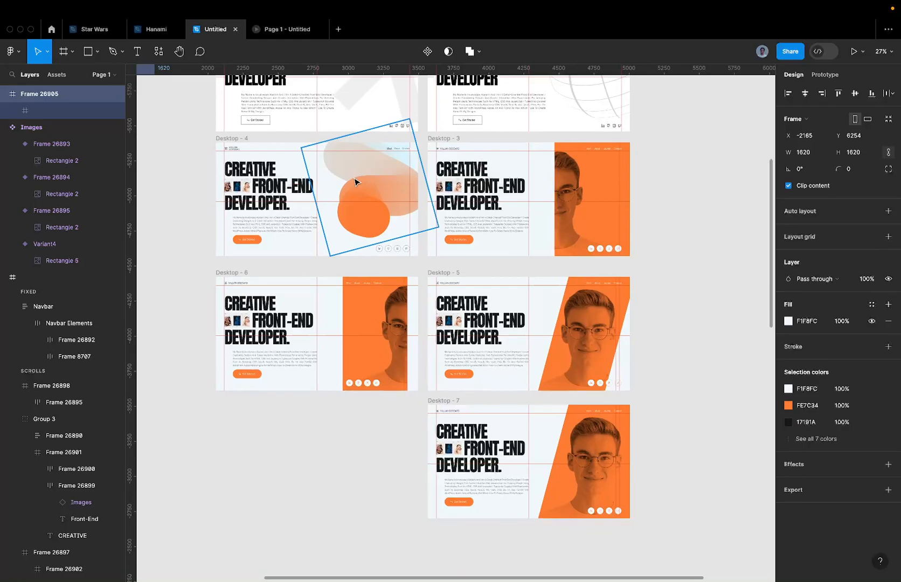
scroll(351, 185, "up", 2)
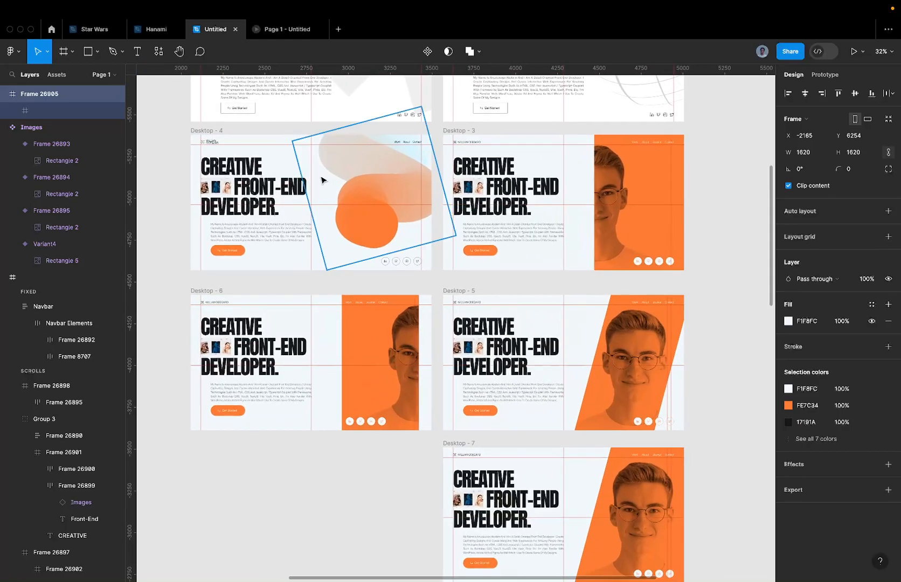
scroll(262, 175, "up", 4)
scroll(259, 180, "left", 3)
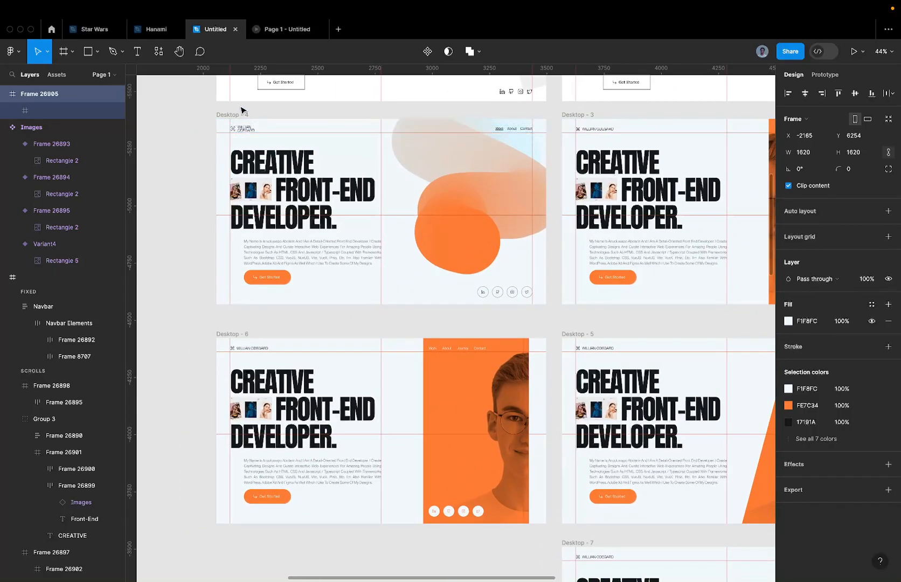
scroll(246, 118, "down", 5)
scroll(245, 117, "up", 3)
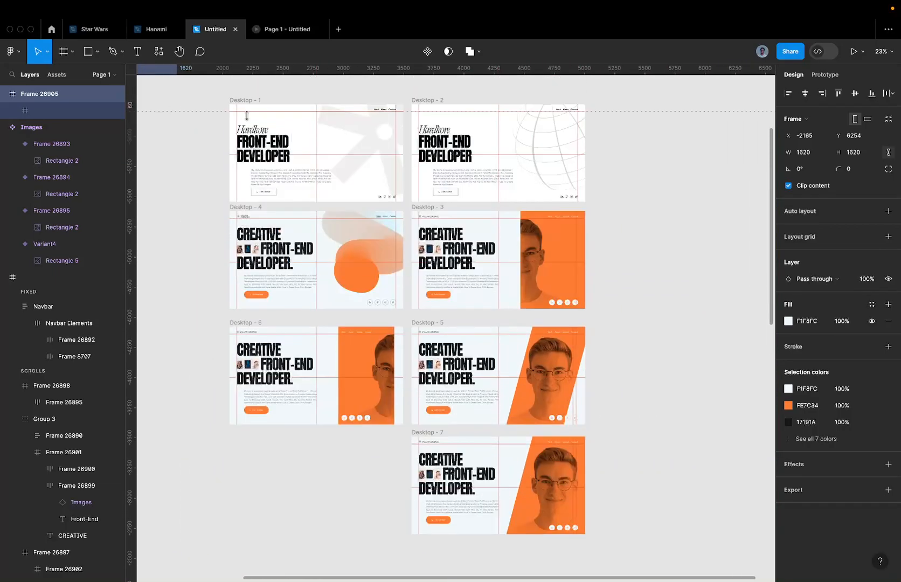
scroll(424, 331, "down", 1)
scroll(424, 330, "down", 3)
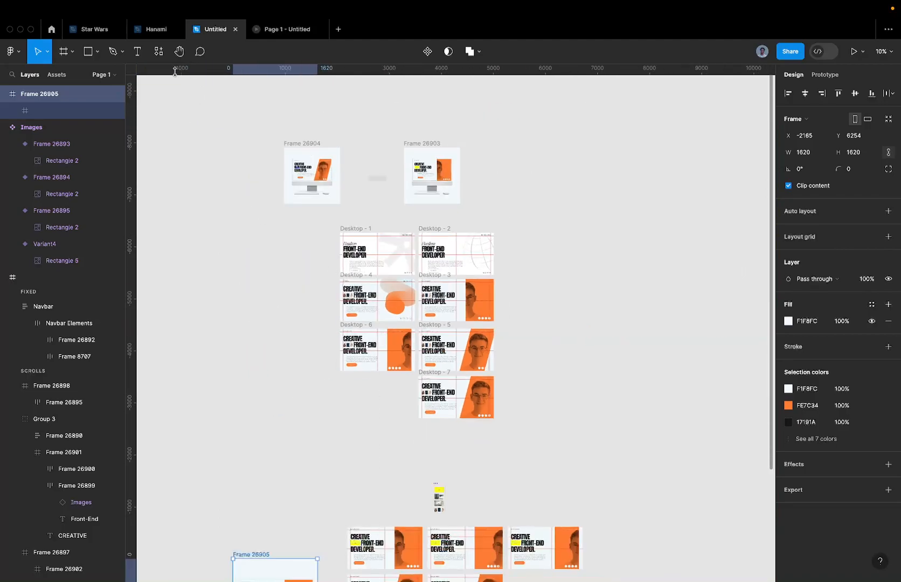
Add a new page to the file and name it Design Session.
left_click(107, 77)
left_click(113, 95)
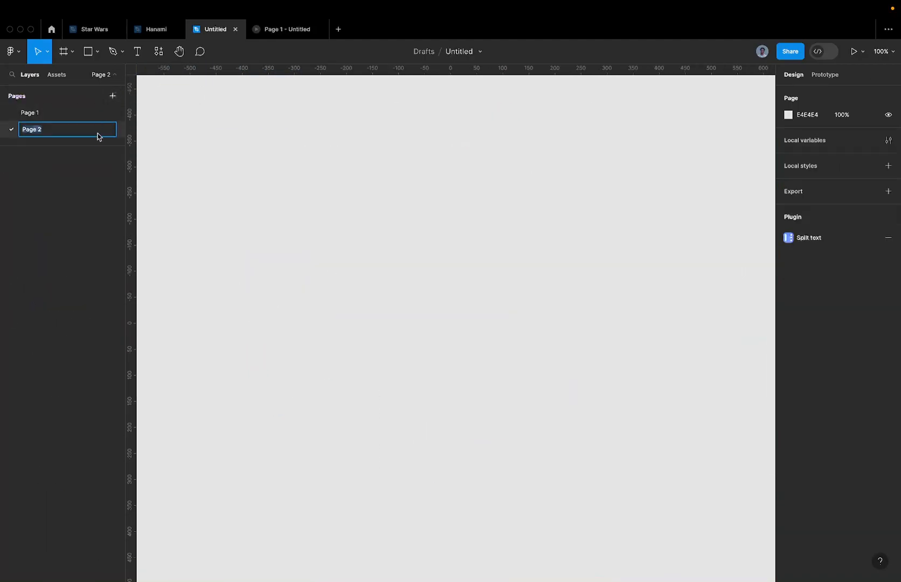
type("Design Session")
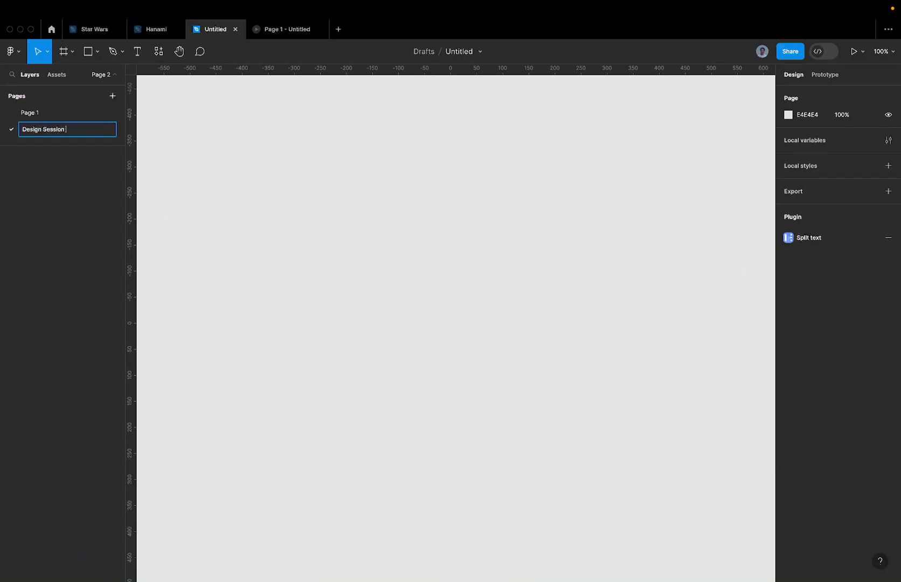
key("Return")
Add a frame to the Design Session page using the 1440 × 1024 Desktop preset.
key("f")
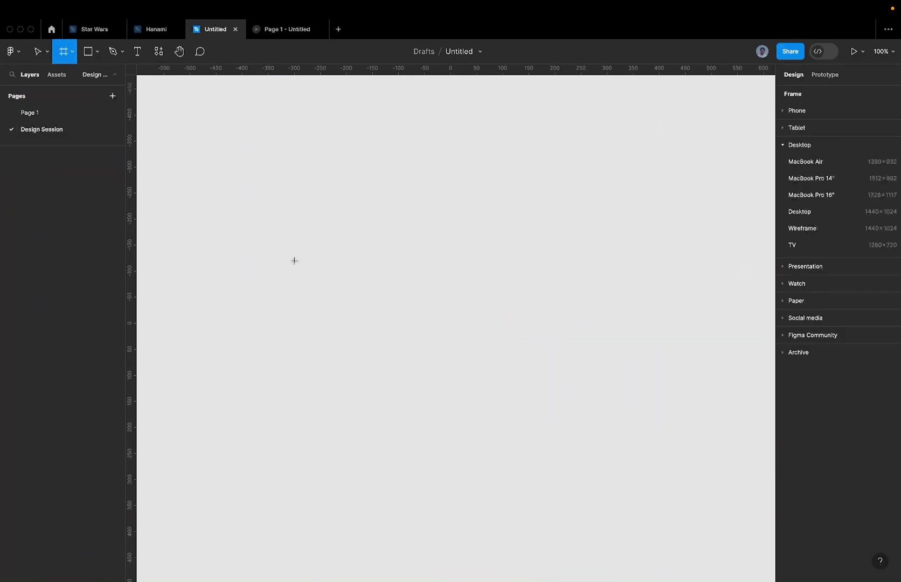
left_click_drag(335, 238, 561, 375)
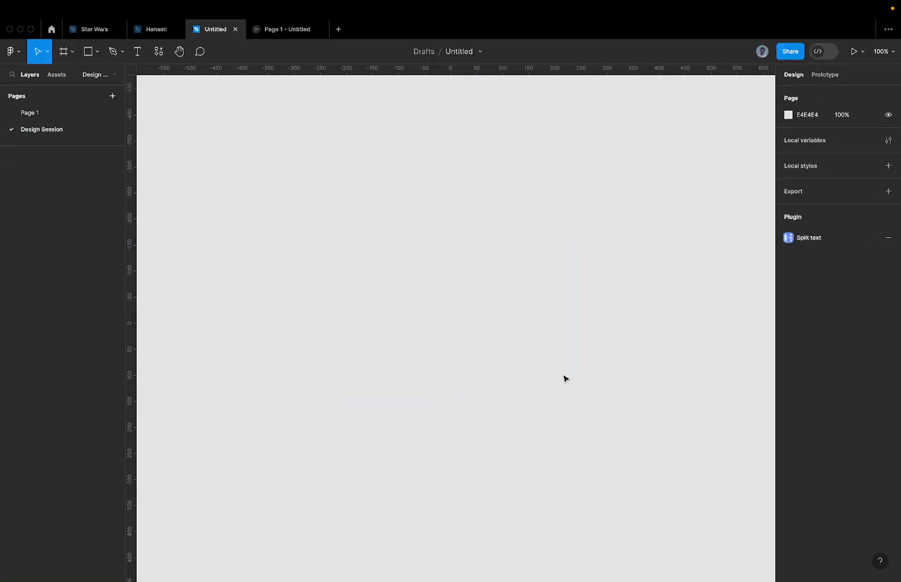
key("f")
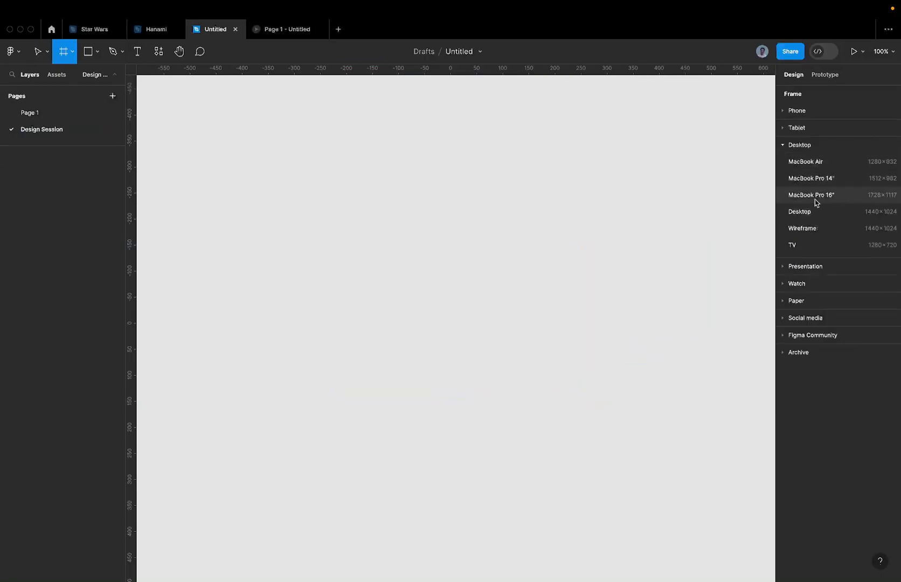
left_click(818, 215)
scroll(475, 271, "down", 5)
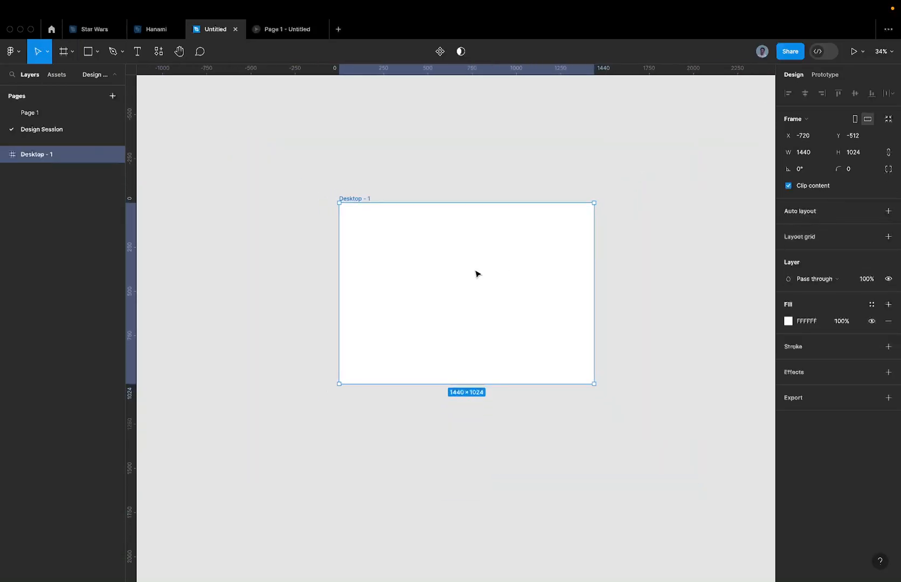
Set the Desktop - 1 frame's height to 810 and deselect the frame.
scroll(421, 268, "up", 5)
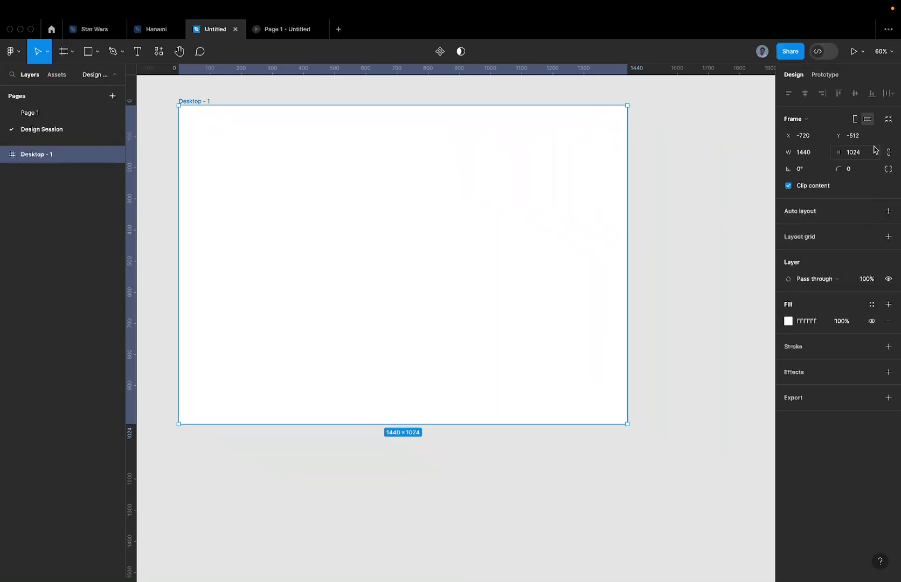
left_click(856, 153)
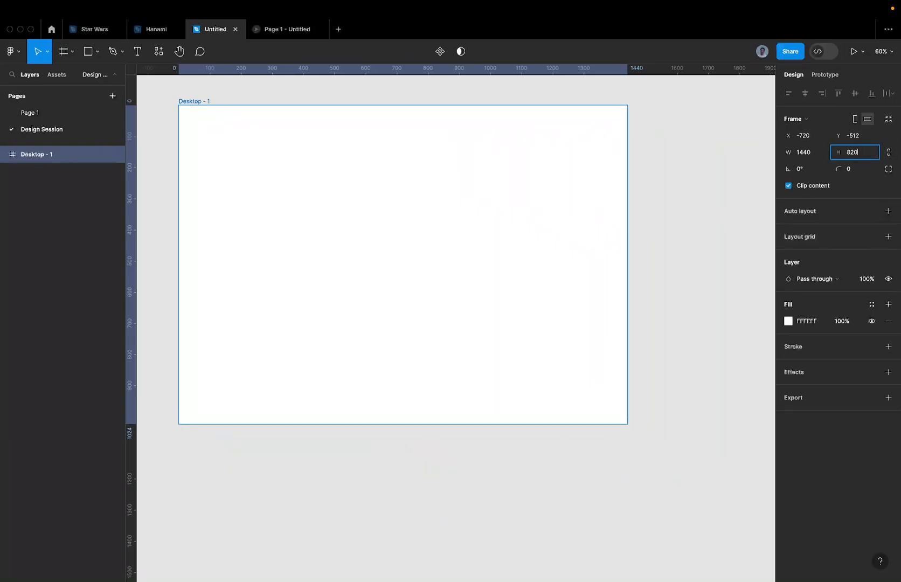
key("Return")
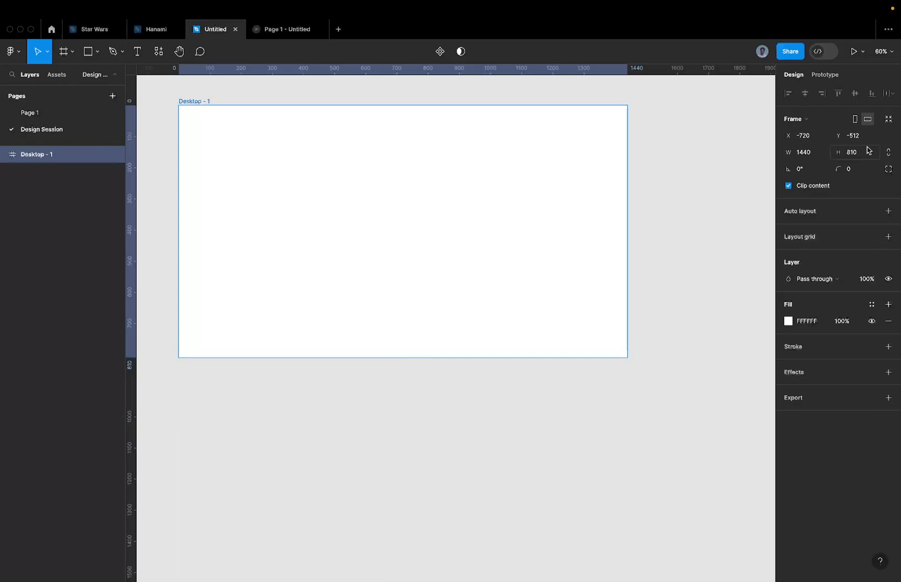
scroll(457, 222, "up", 2)
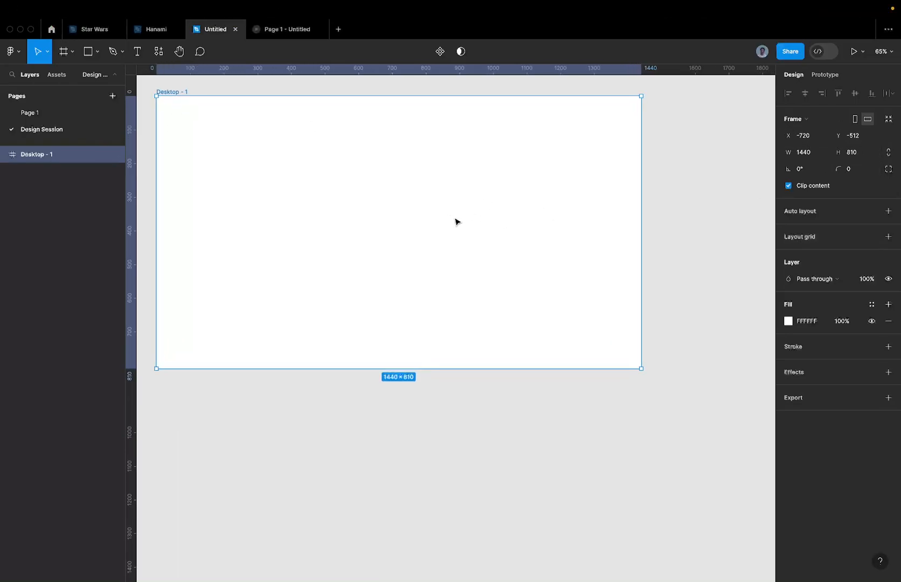
scroll(457, 222, "up", 2)
scroll(456, 222, "left", 2)
left_click(351, 103)
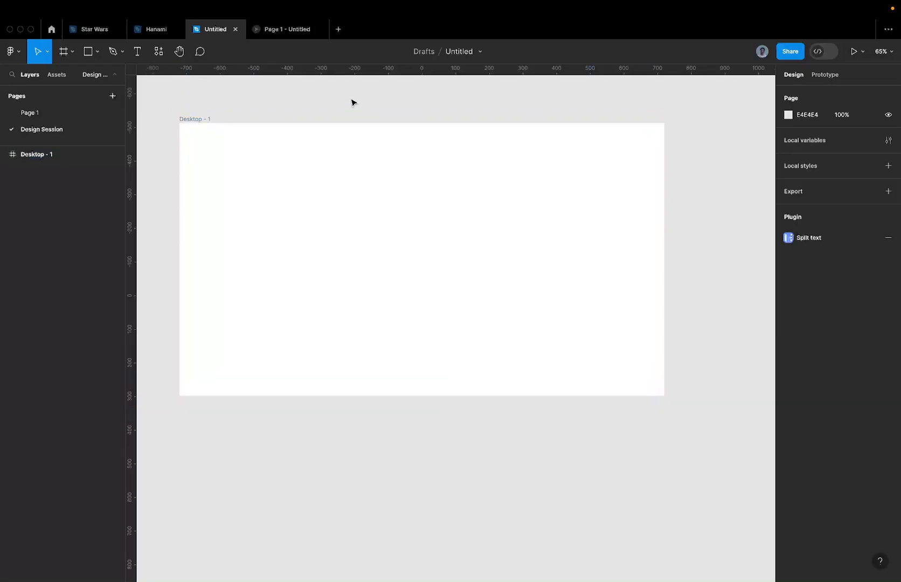
Add a 10px layout grid to the Desktop - 1 frame and inspect its squares up close.
left_click(192, 118)
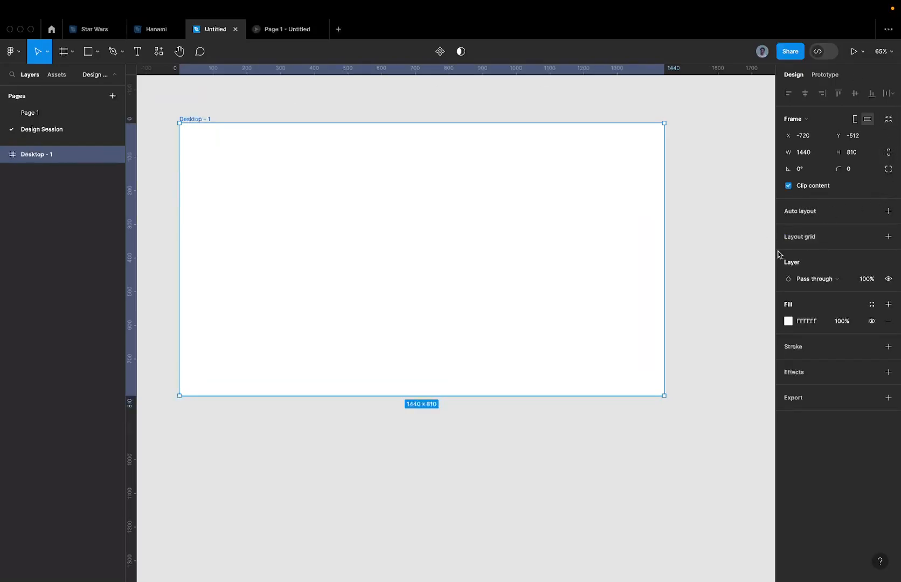
left_click(888, 238)
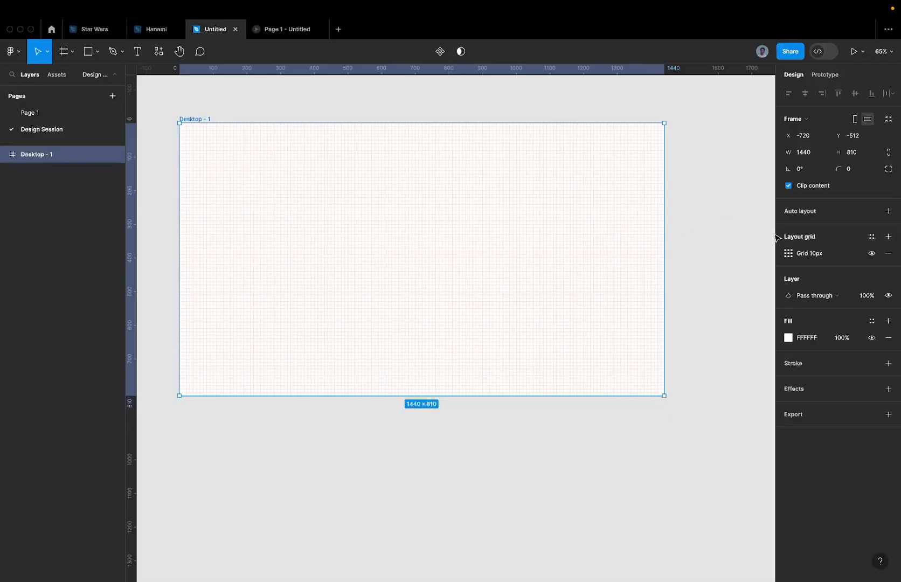
scroll(437, 171, "up", 5)
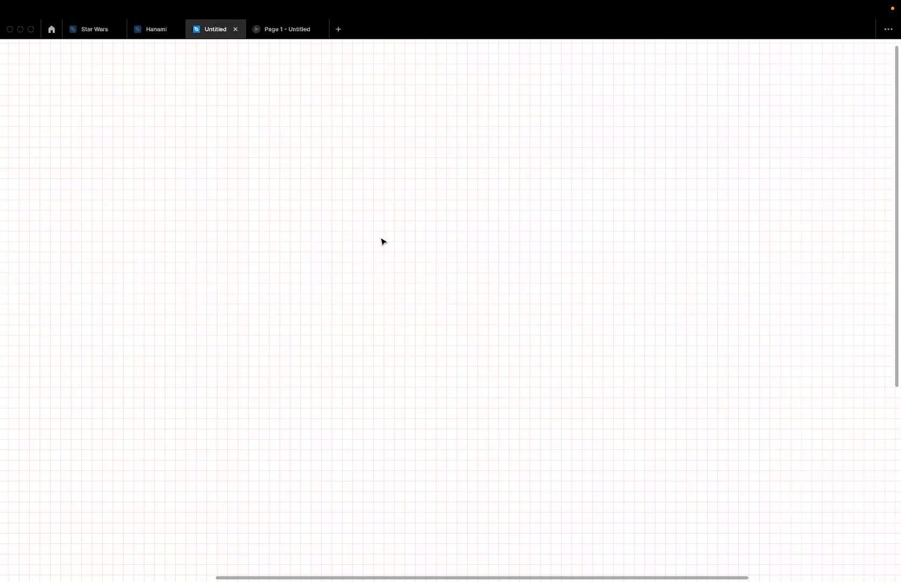
scroll(384, 238, "down", 2)
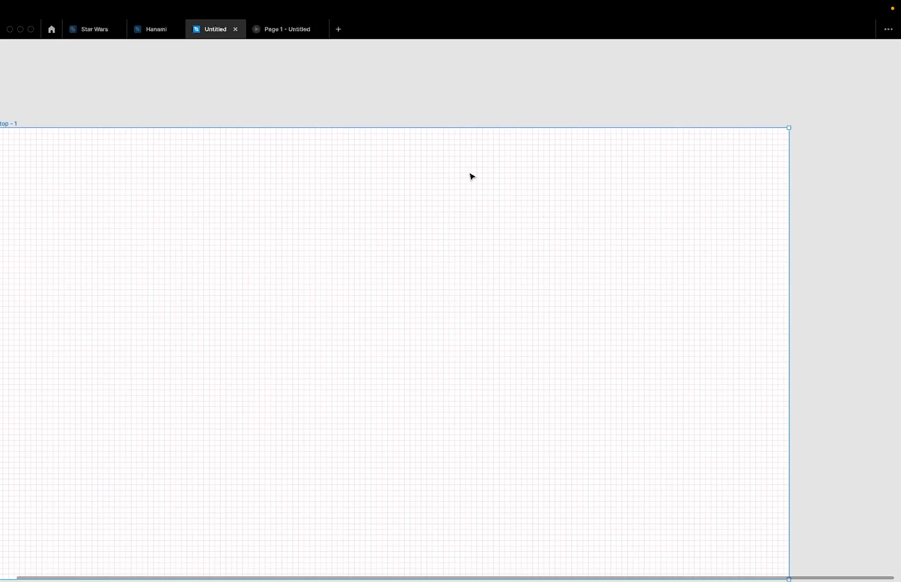
Show the hidden interface again and open the settings of Desktop - 1's layout grid.
key("super+backslash")
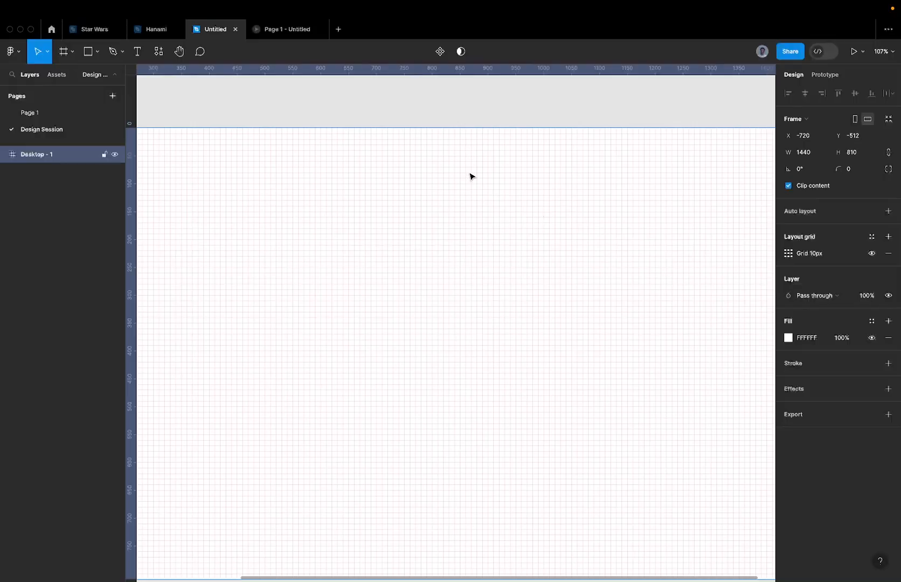
left_click(789, 253)
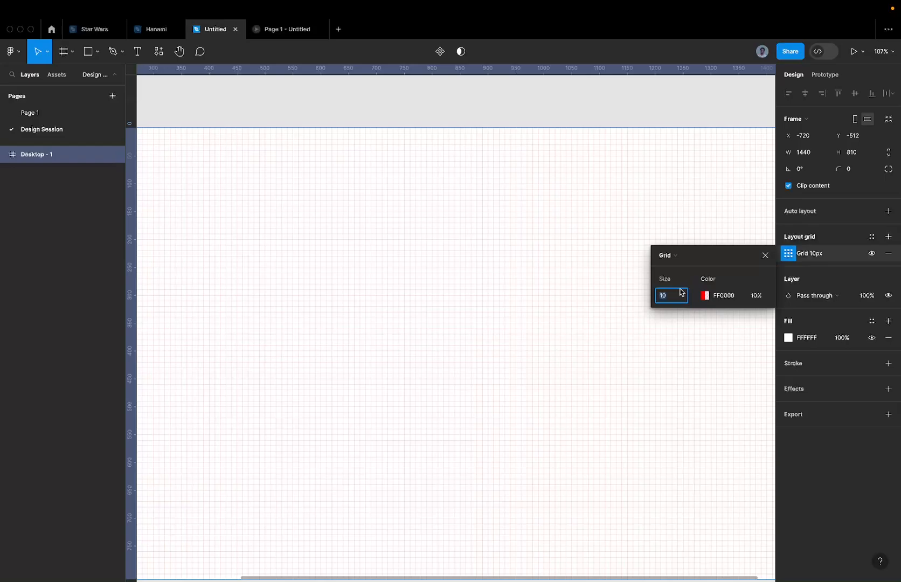
scroll(239, 134, "left", 5)
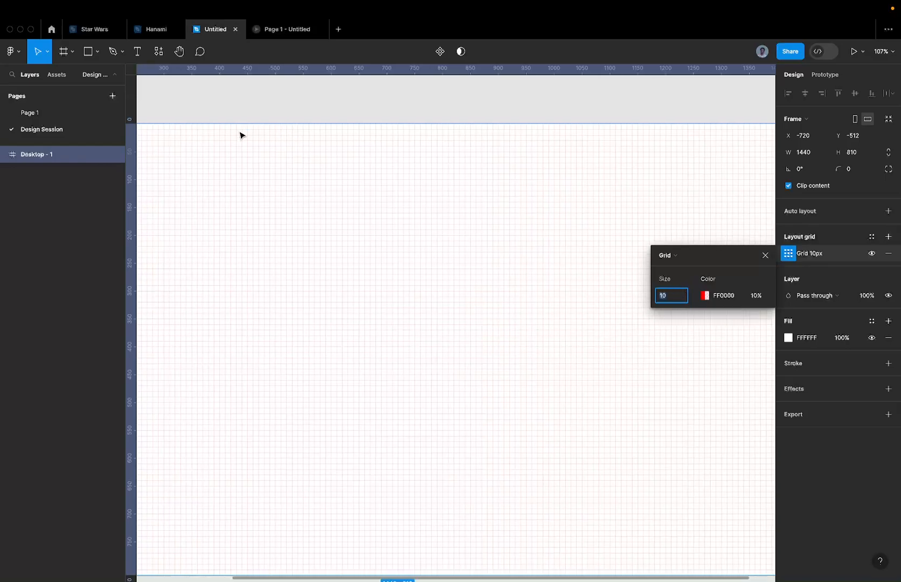
Switch to the Google Meet call in the browser and admit the participant waiting to join.
key("ctrl+Left")
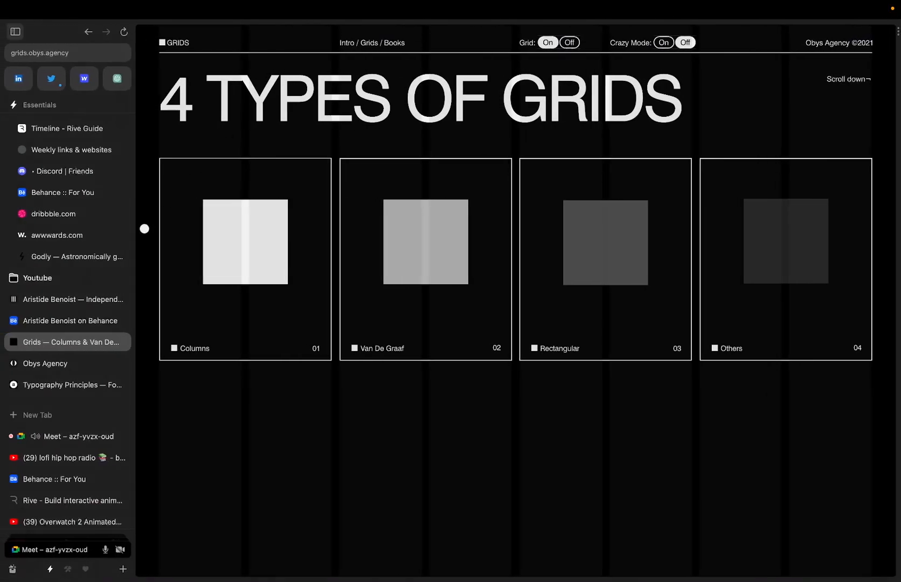
left_click(76, 436)
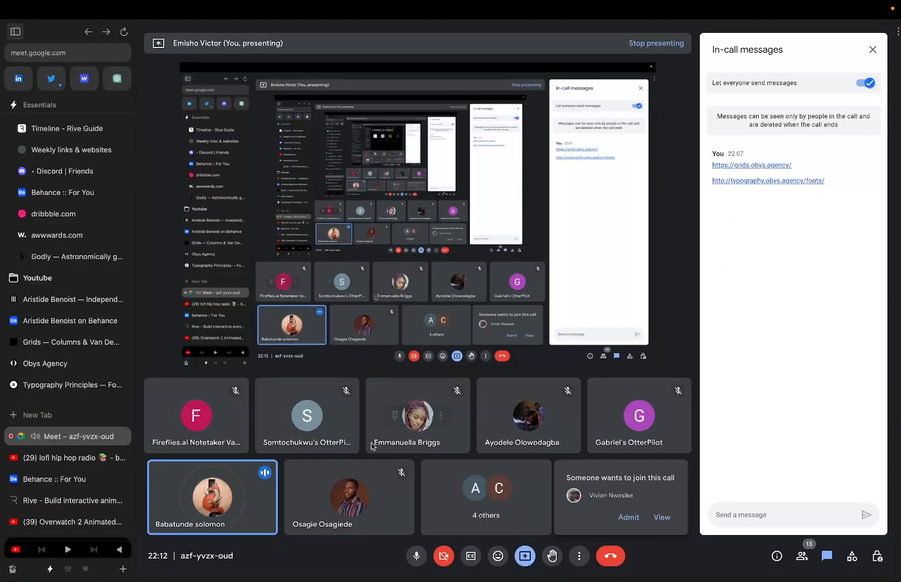
mouse_move(226, 491)
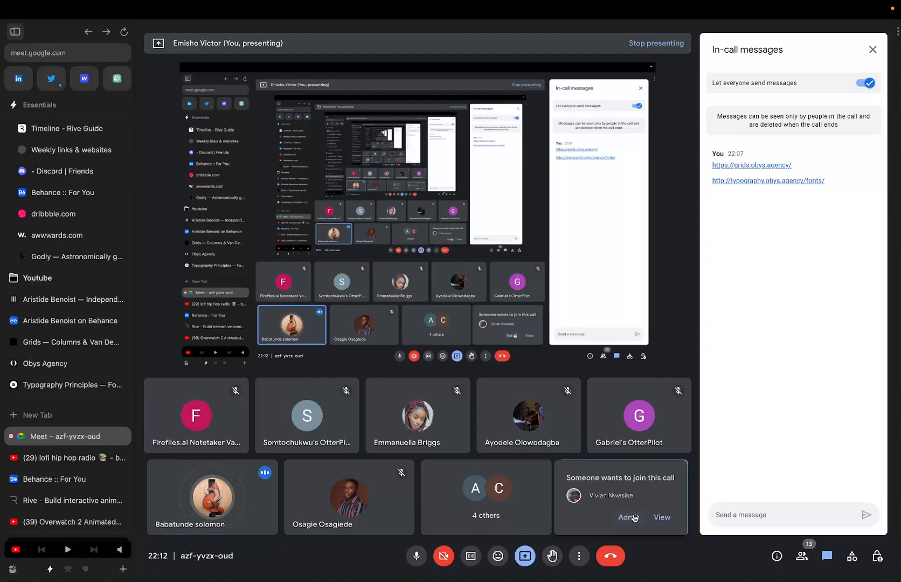
left_click(665, 518)
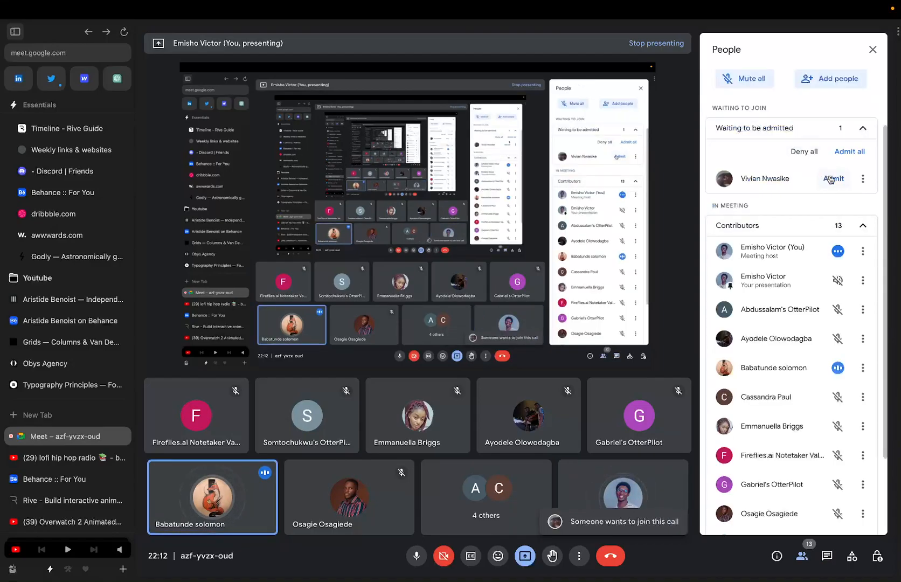
left_click(832, 178)
Try to mute the speaking participant for everyone in the call and return to the Figma file.
right_click(233, 426)
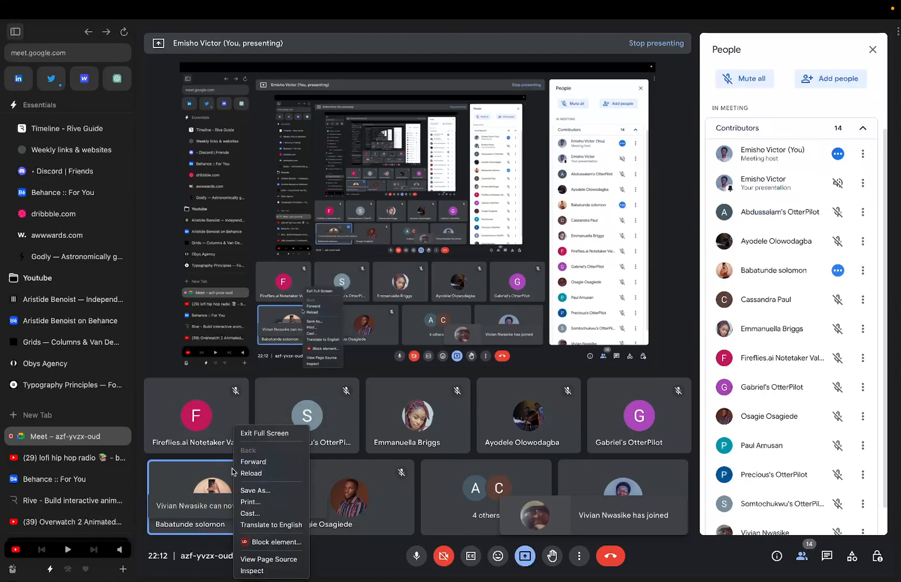
left_click(212, 477)
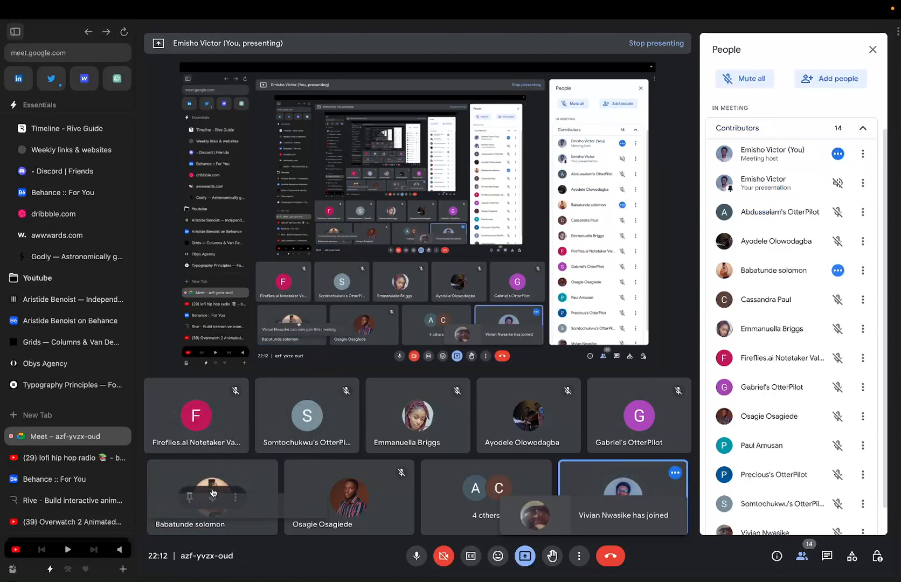
mouse_move(211, 495)
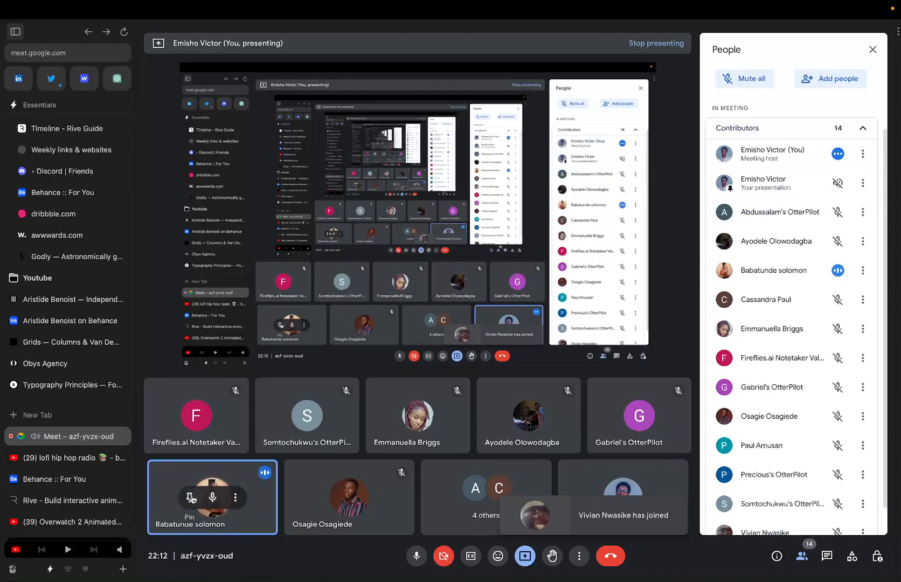
left_click(213, 497)
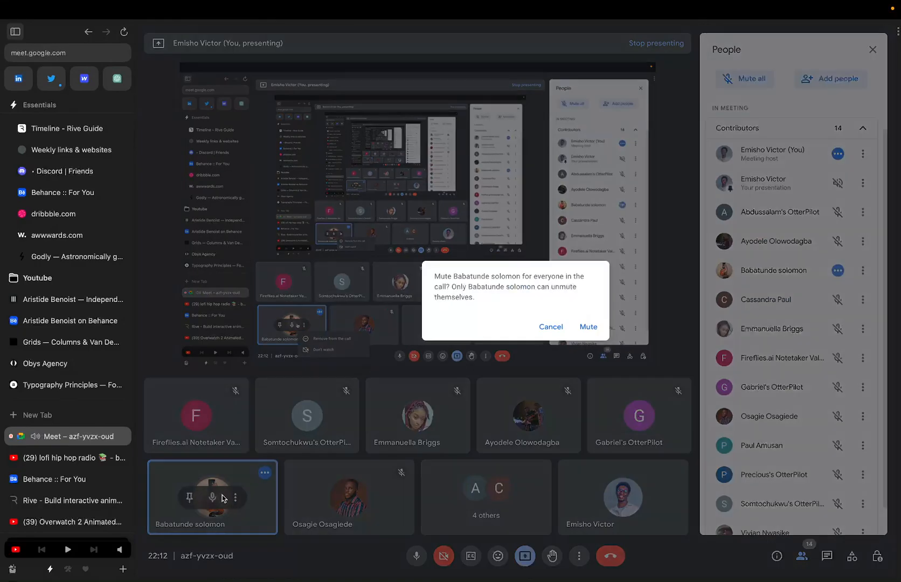
left_click(579, 328)
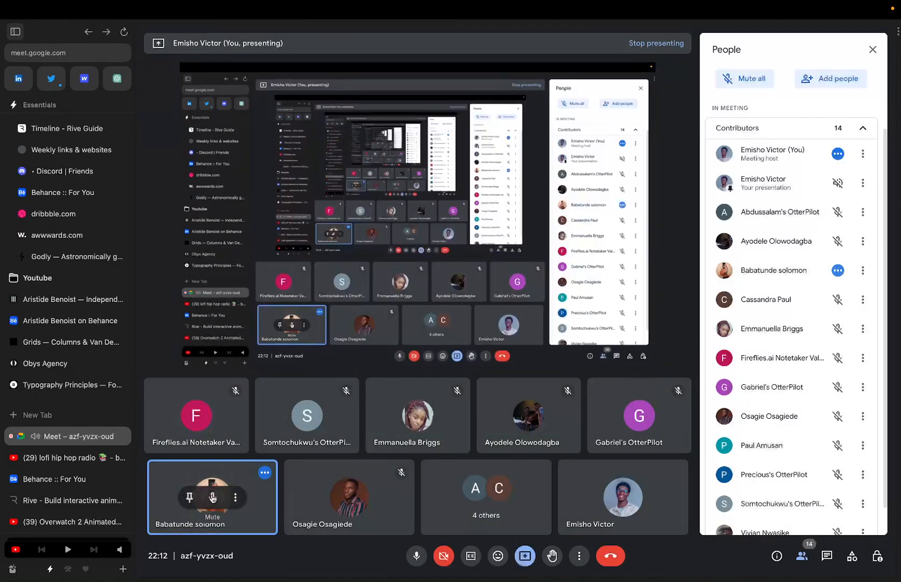
left_click(213, 497)
left_click(587, 326)
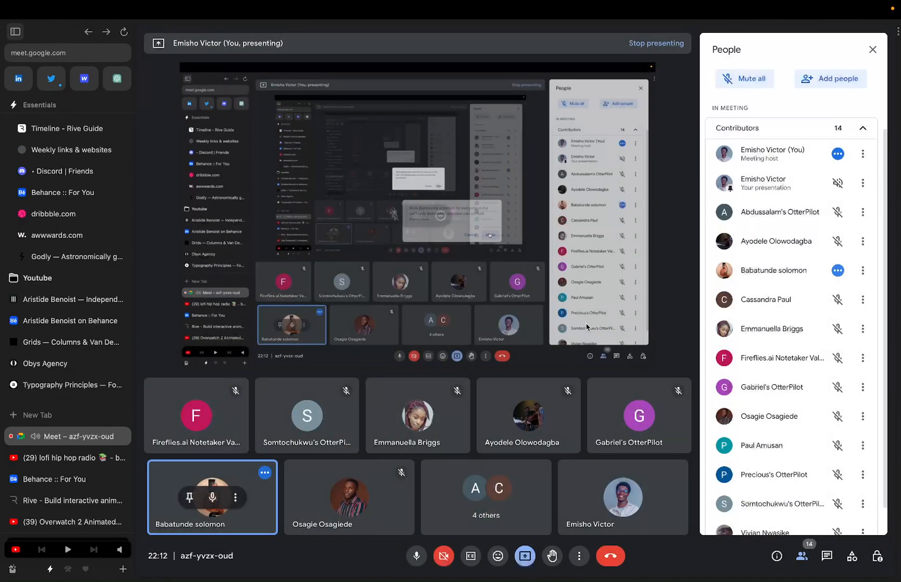
mouse_move(167, 427)
key("ctrl+Right")
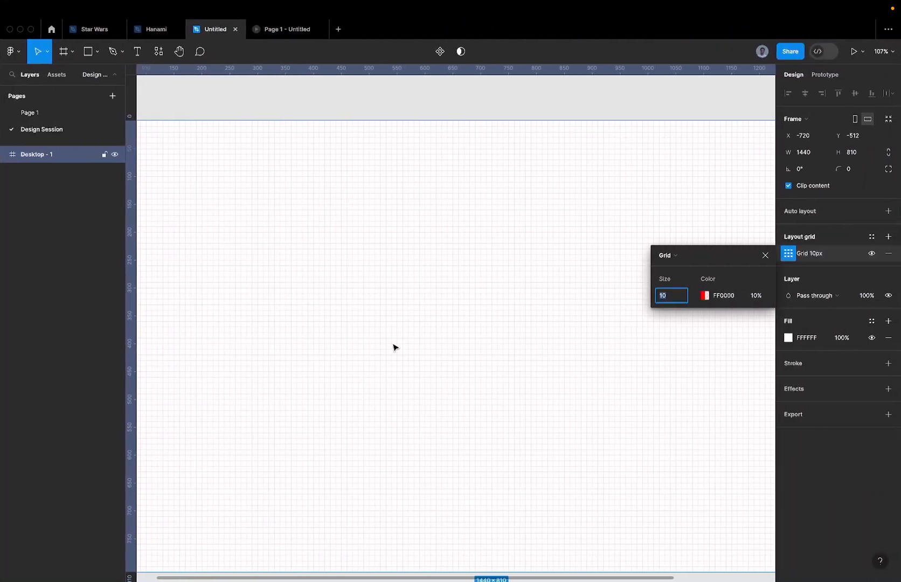
scroll(465, 331, "down", 2)
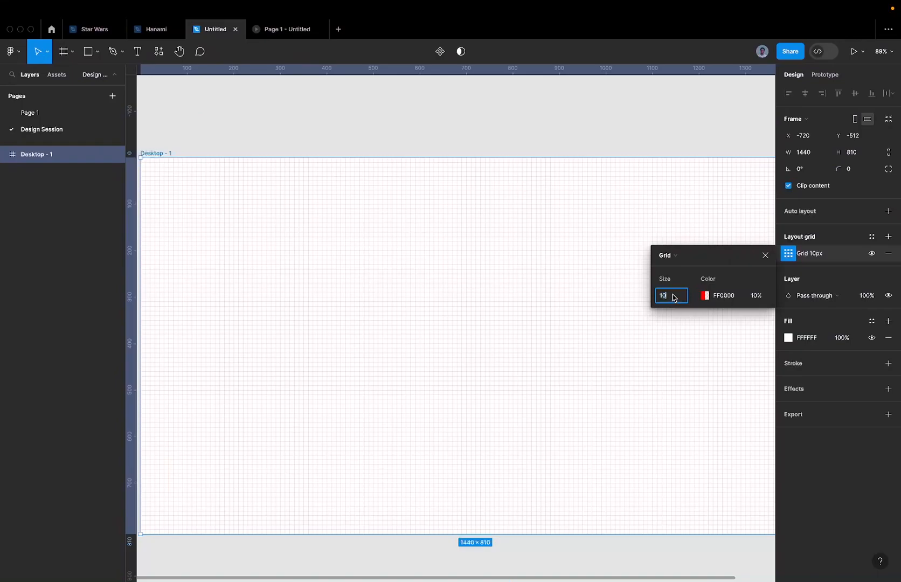
Switch back to the Google Meet call and mute the speaking participant for everyone.
key("ctrl+Left")
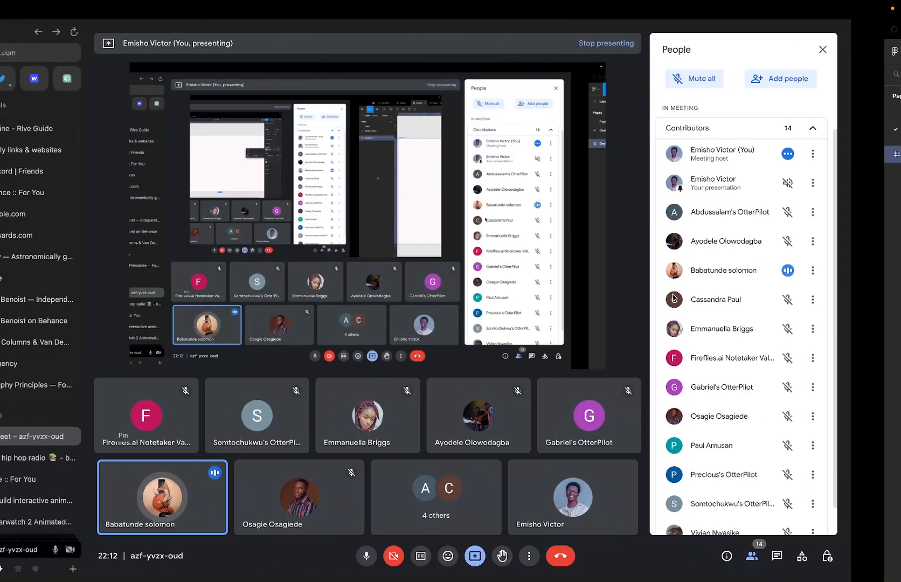
mouse_move(249, 486)
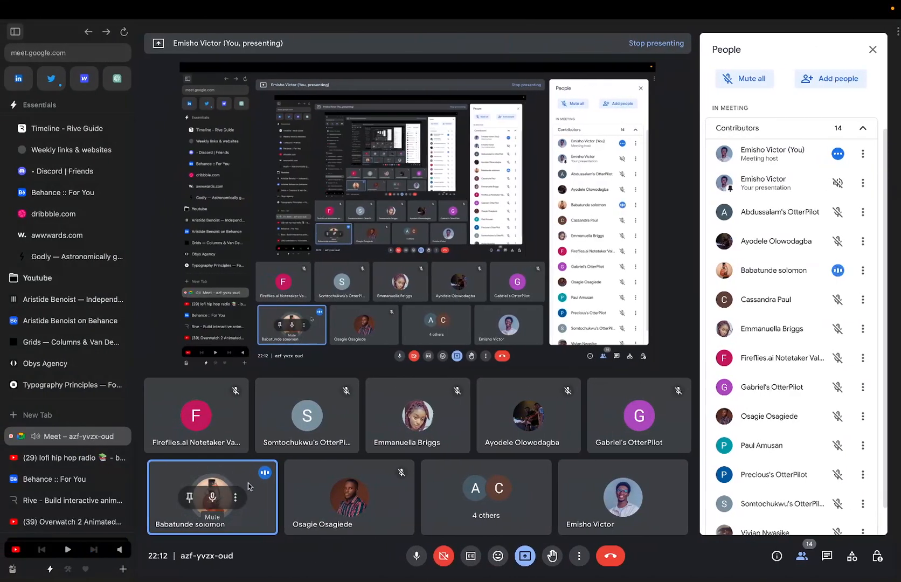
left_click(212, 496)
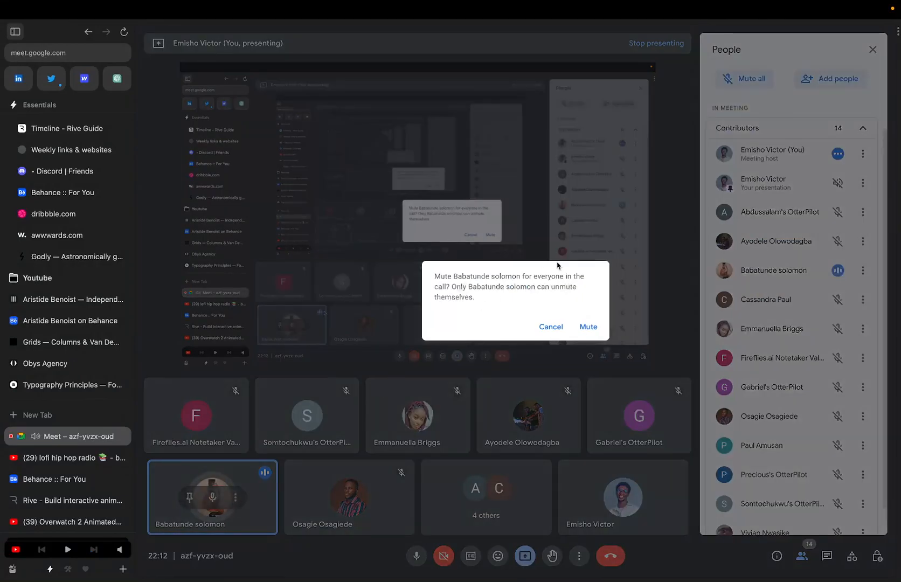
left_click(587, 327)
left_click(236, 497)
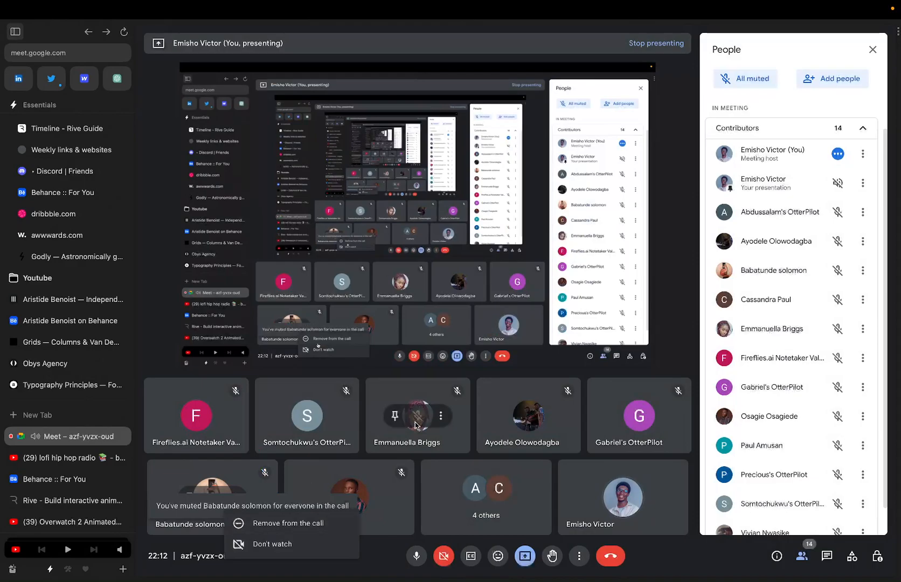
Return to the Figma file, set the Desktop - 1 layout grid's size to 60 and inspect its squares across the frame.
key("ctrl+Right")
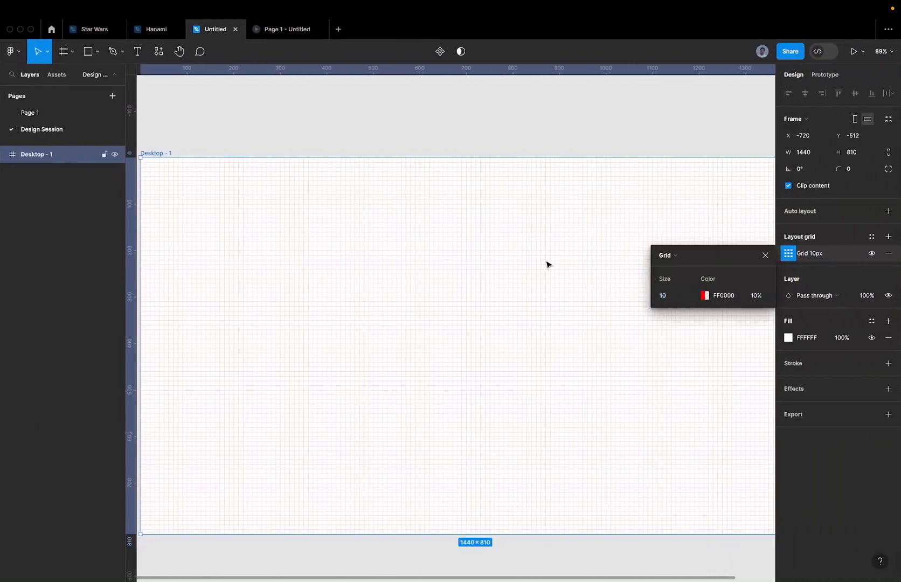
scroll(547, 261, "down", 3)
scroll(440, 245, "up", 3)
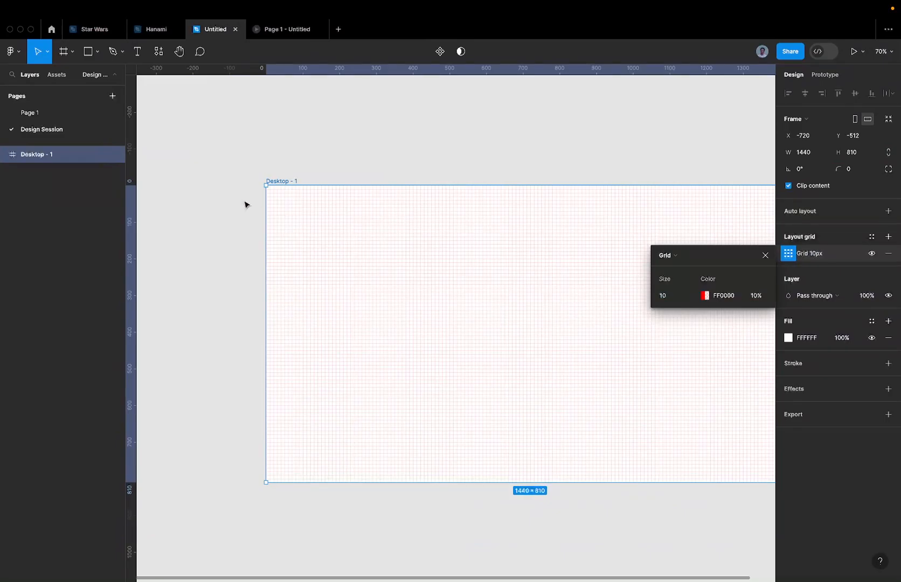
scroll(245, 201, "up", 5)
scroll(392, 192, "down", 5)
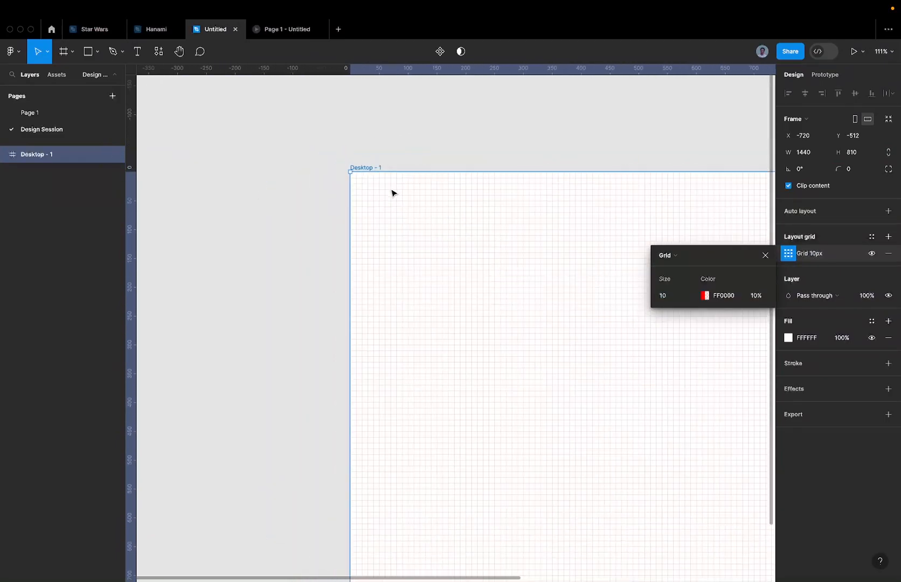
scroll(316, 204, "down", 3)
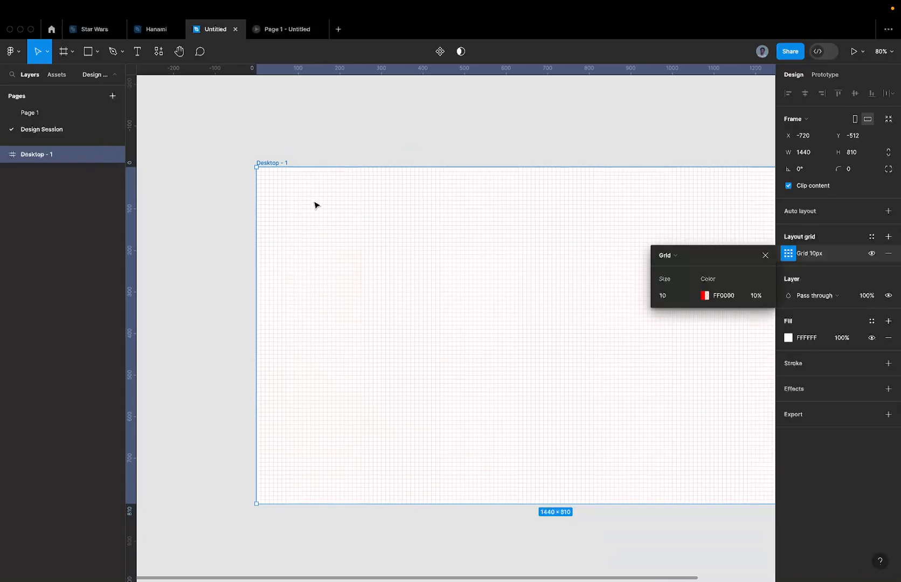
left_click(684, 293)
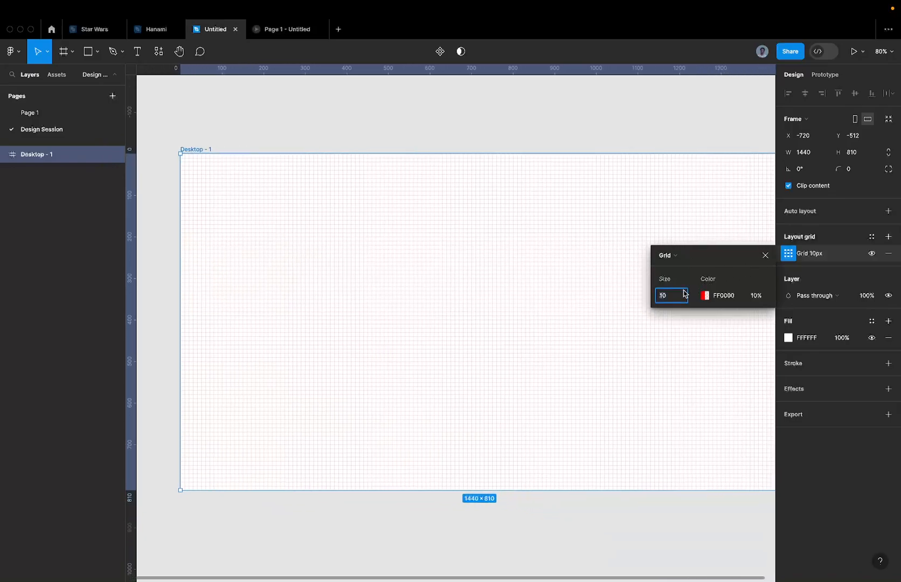
key("Return")
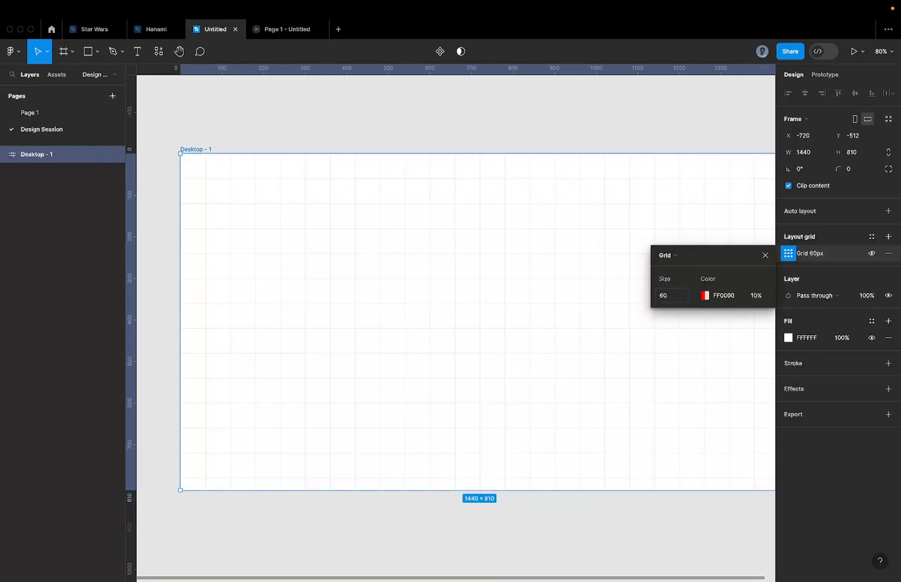
left_click(677, 296)
scroll(191, 179, "up", 5)
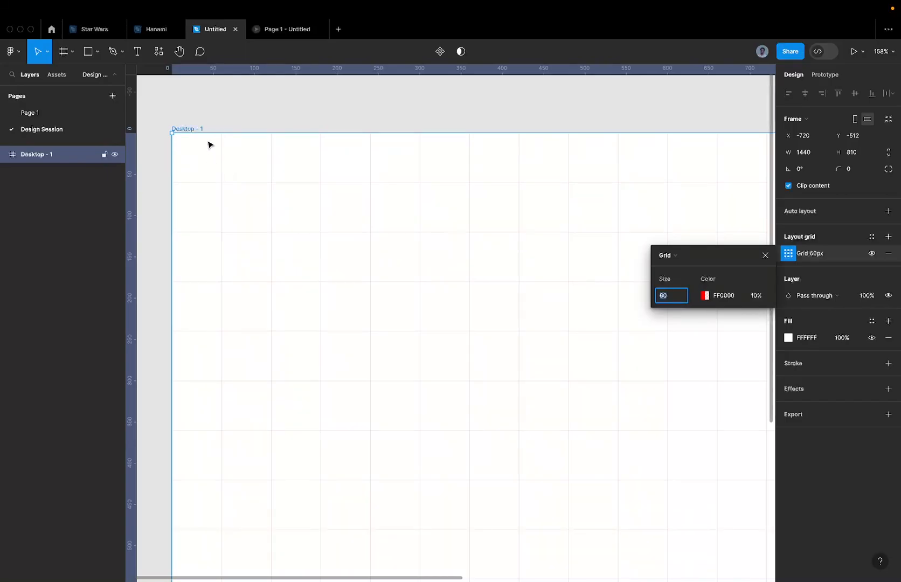
scroll(470, 190, "down", 5)
scroll(470, 190, "right", 5)
scroll(470, 189, "down", 2)
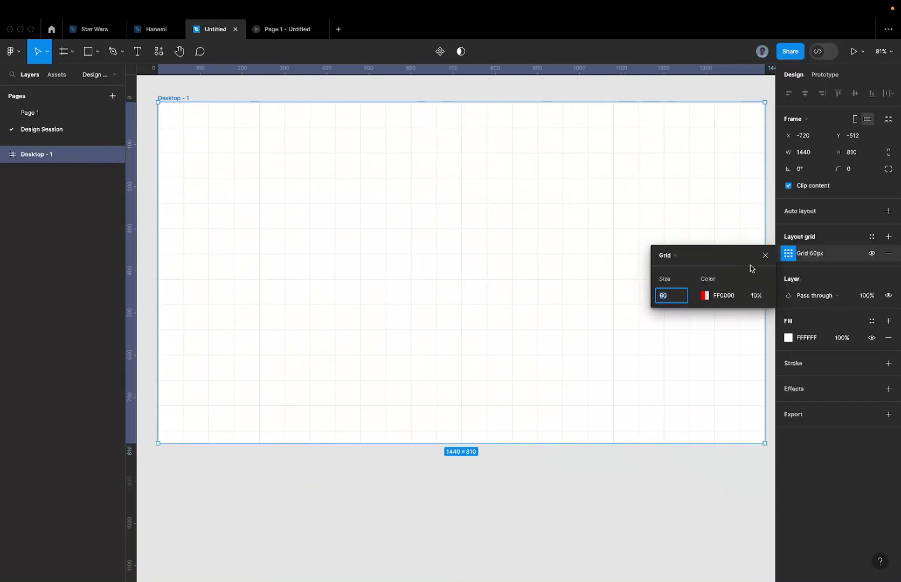
Change the Desktop - 1 layout grid's color to dark green 075A0F, trying a muted blue and a bright green on the way.
left_click(787, 253)
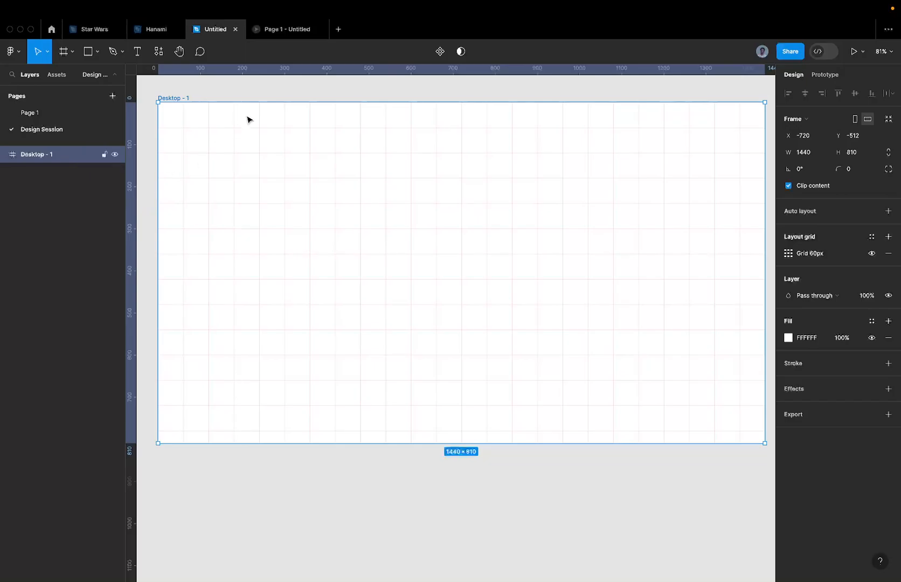
left_click(787, 256)
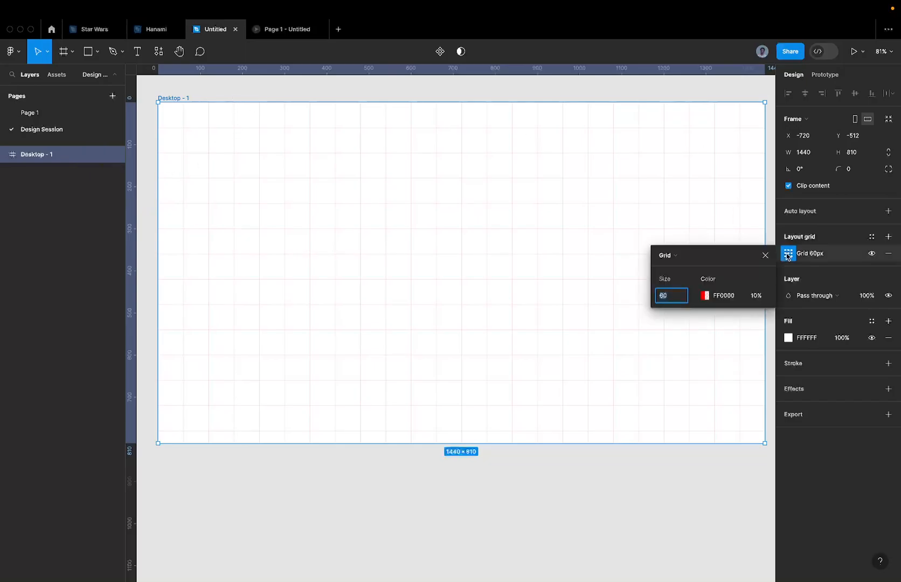
left_click(704, 295)
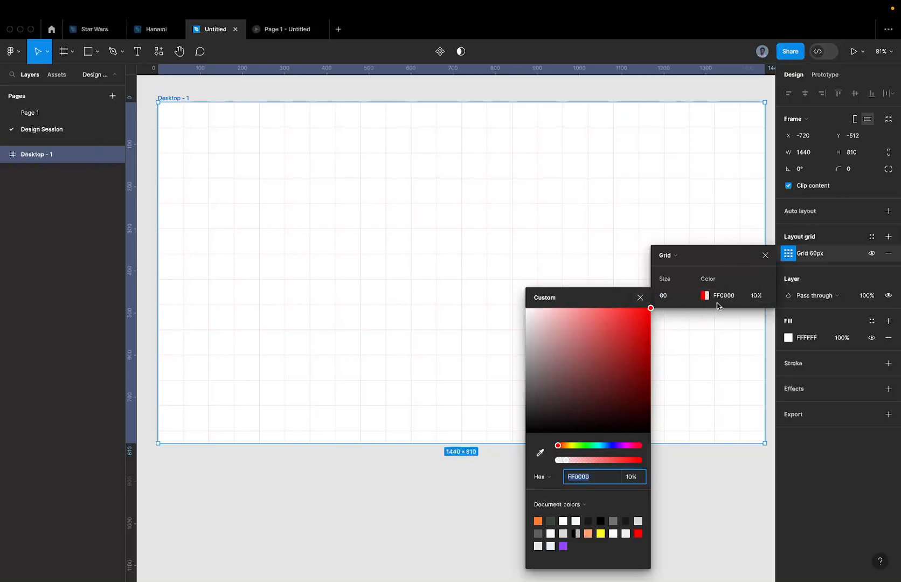
left_click(613, 444)
left_click(576, 348)
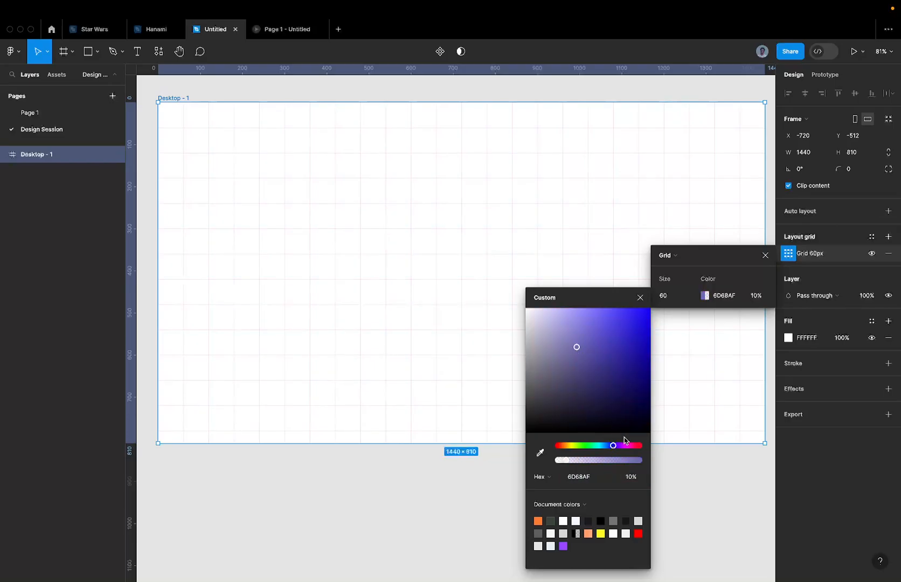
left_click(587, 446)
left_click_drag(577, 346, 643, 305)
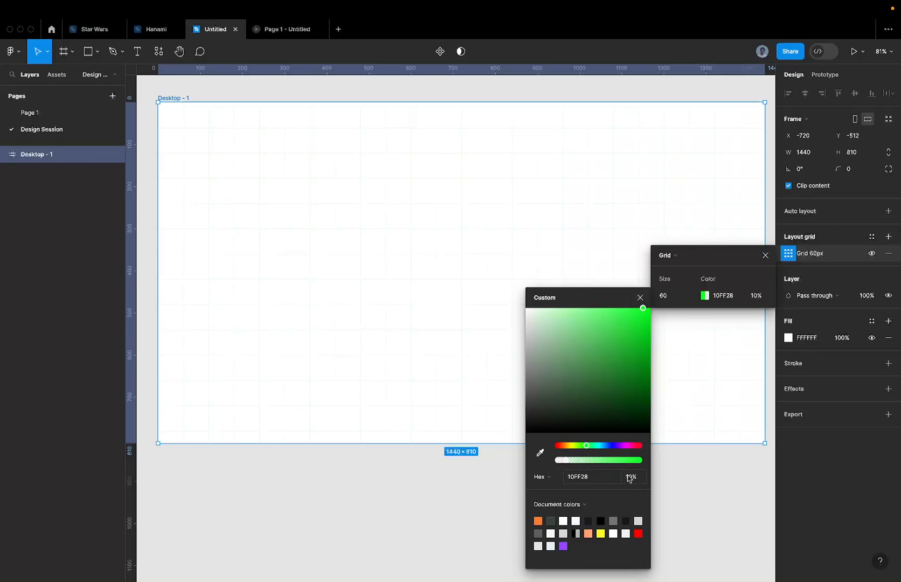
left_click_drag(623, 369, 642, 395)
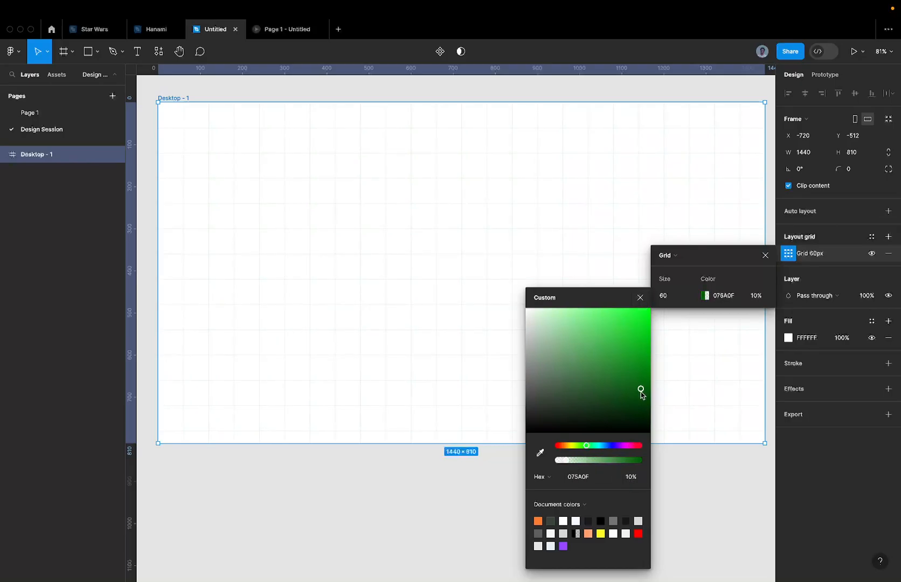
Set the opacity of the layout grid's color to 50%.
left_click(632, 474)
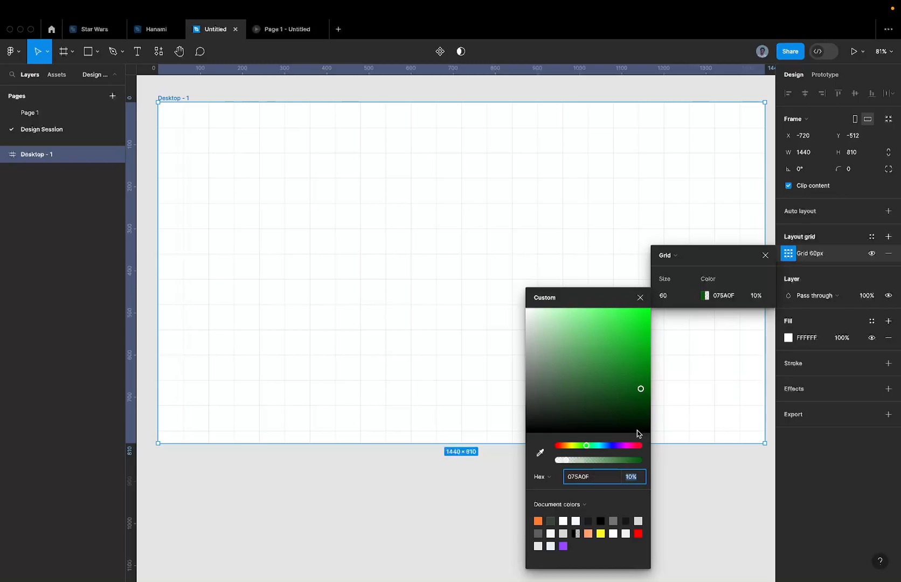
type("50")
key("Return")
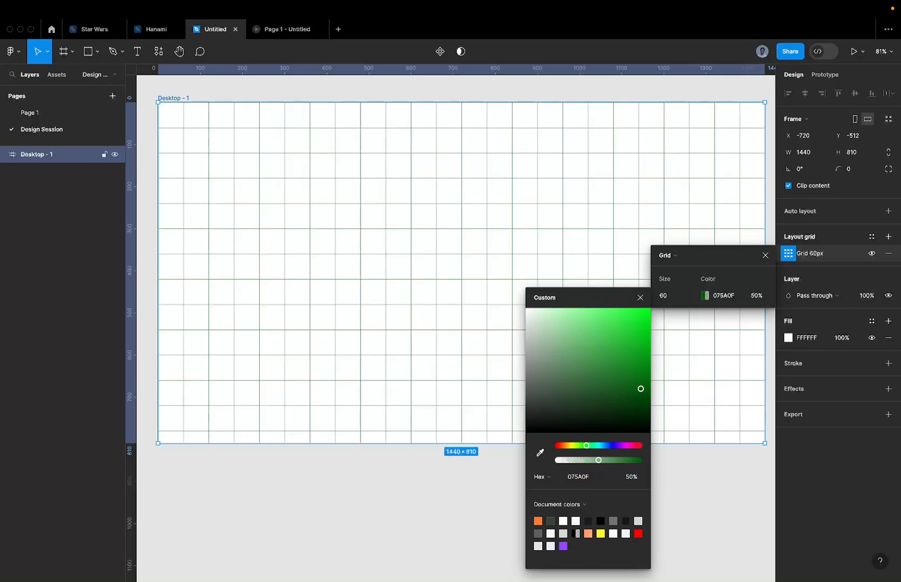
Set the layout grid color's opacity to 20% and change its color to blue 092DAC, trying green 09AC1A on the way.
left_click(632, 483)
type("20")
key("Return")
mouse_move(632, 336)
left_mouse_down()
mouse_move(637, 308)
mouse_move(644, 353)
left_mouse_up()
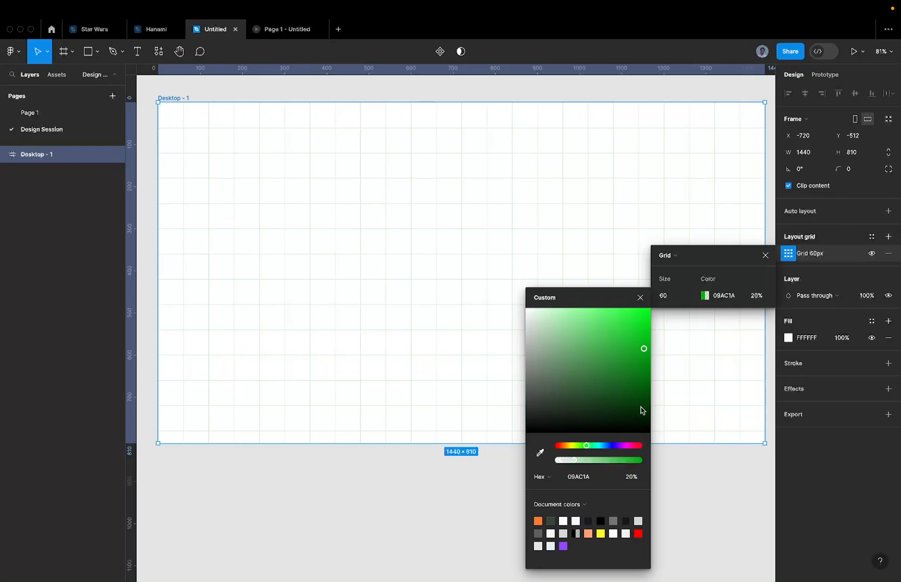
left_click(609, 445)
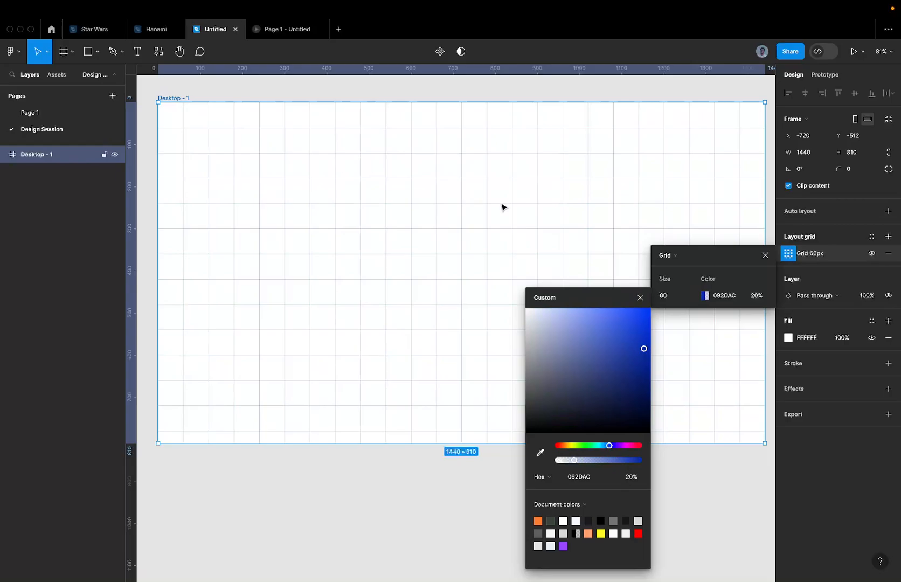
left_click(337, 96)
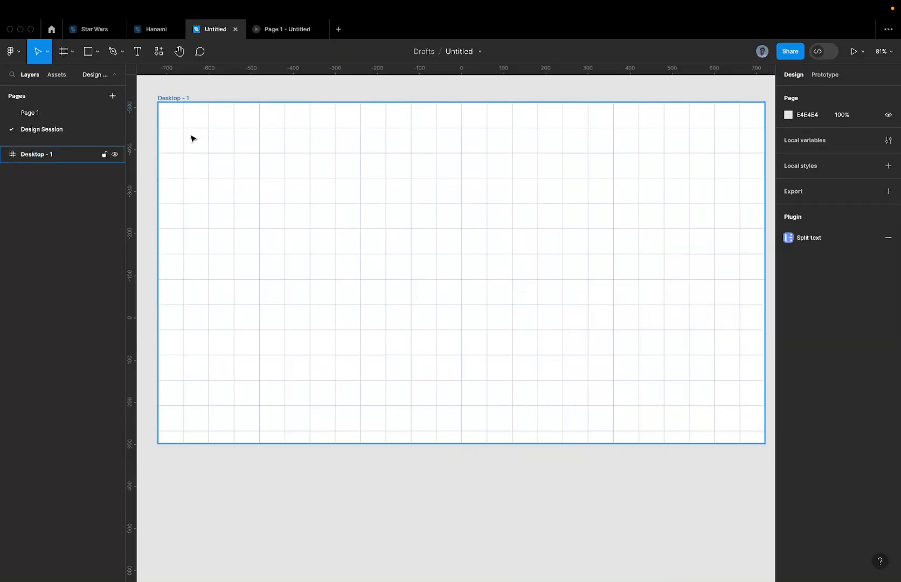
Add a vertical guide on Desktop - 1 and align it exactly with the first grid line, 60 px from the frame's left edge.
left_click_drag(134, 204, 185, 200)
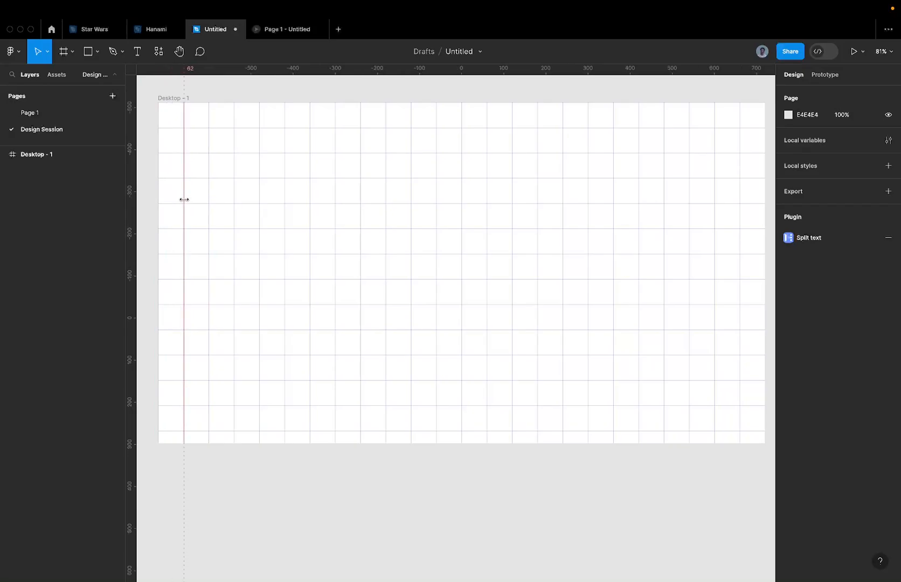
scroll(184, 199, "up", 15)
scroll(185, 199, "down", 3)
scroll(451, 198, "left", 5)
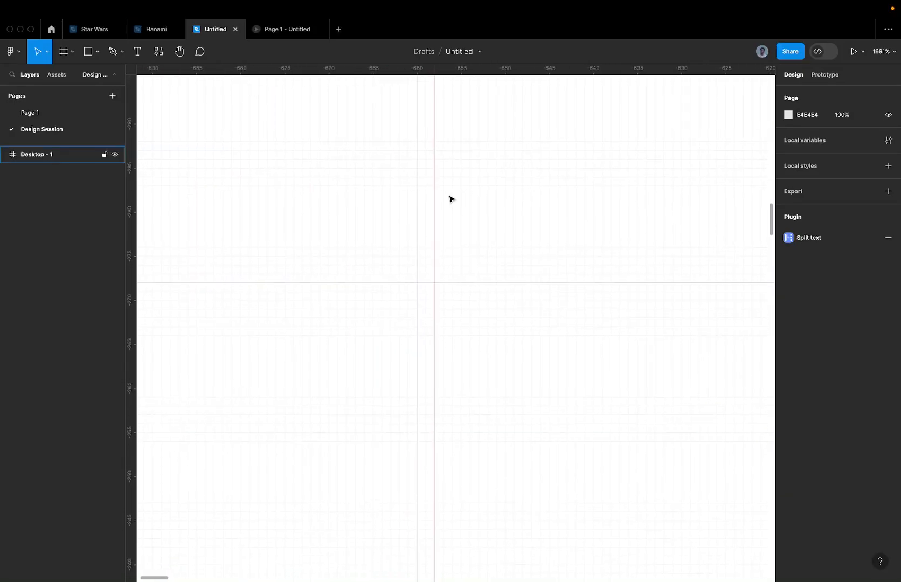
mouse_move(435, 191)
left_mouse_down()
mouse_move(399, 191)
mouse_move(416, 193)
left_mouse_up()
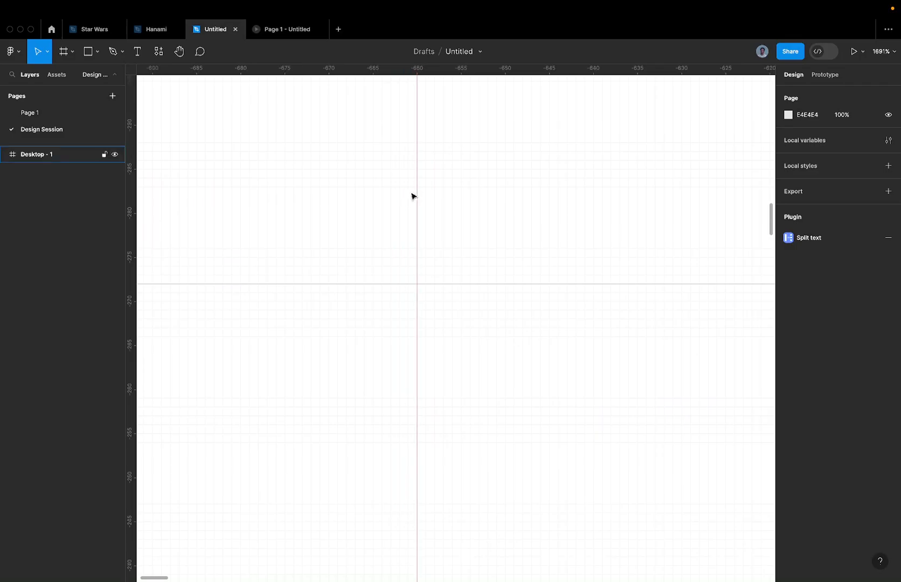
scroll(312, 203, "down", 15)
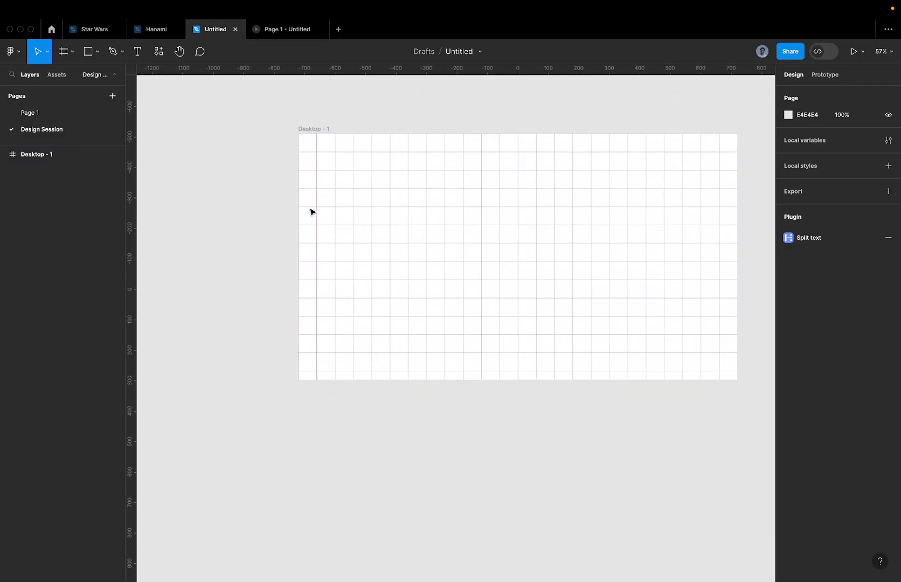
Examine the vertical guide's alignment with the first grid line, both up close and across the whole frame.
scroll(341, 199, "up", 15)
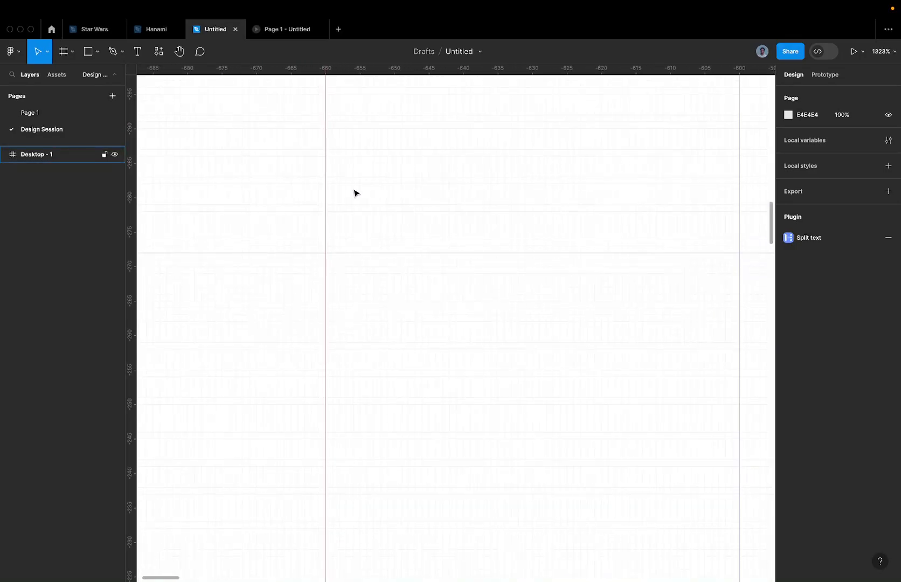
scroll(346, 202, "down", 5)
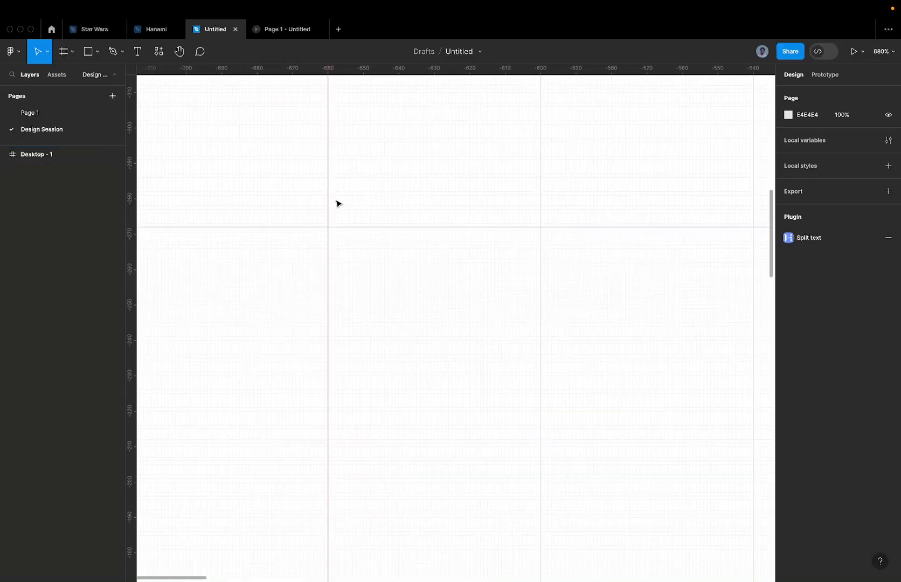
scroll(336, 202, "down", 10)
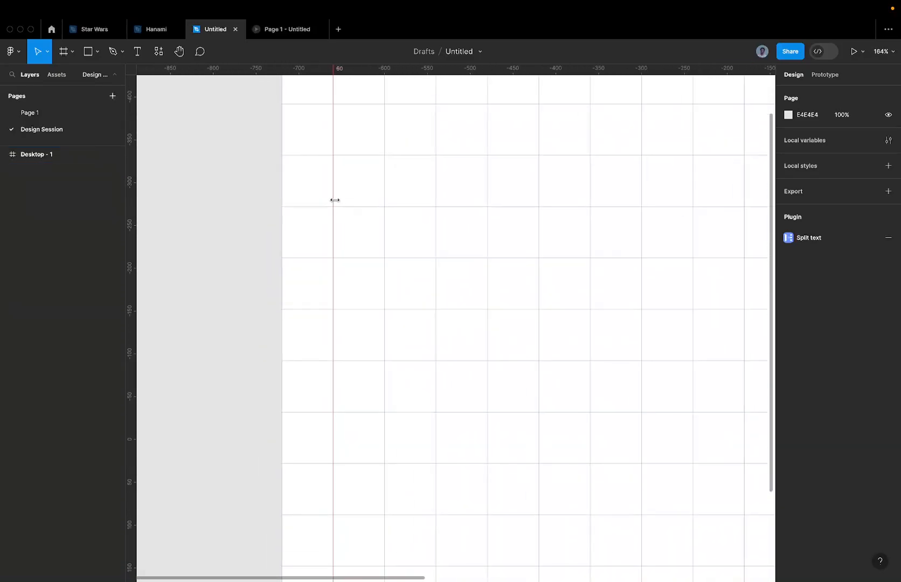
scroll(335, 199, "down", 6)
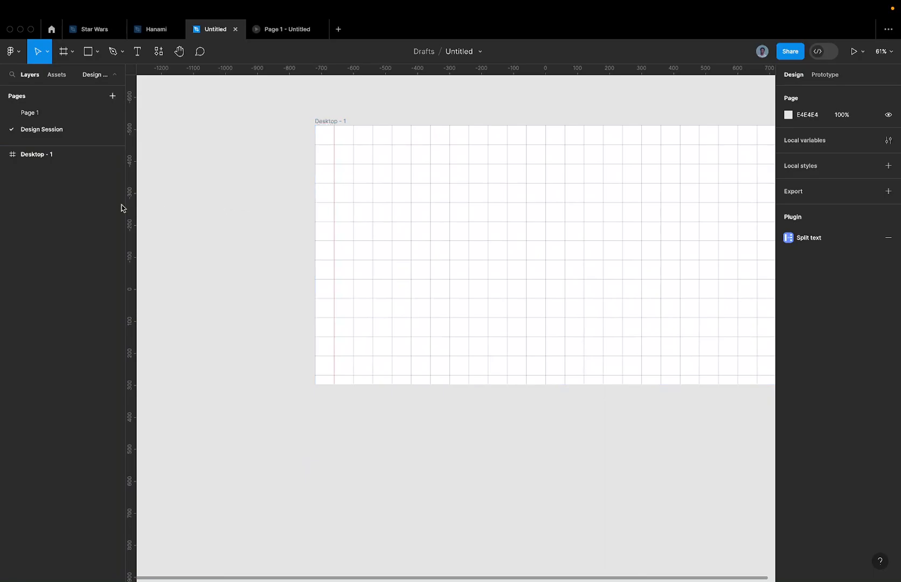
scroll(137, 212, "down", 3)
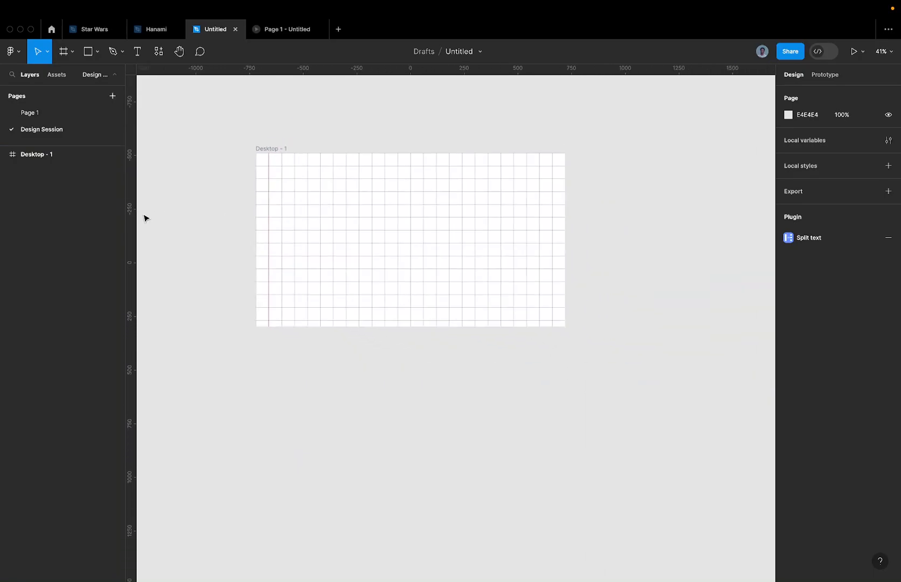
scroll(253, 207, "up", 10)
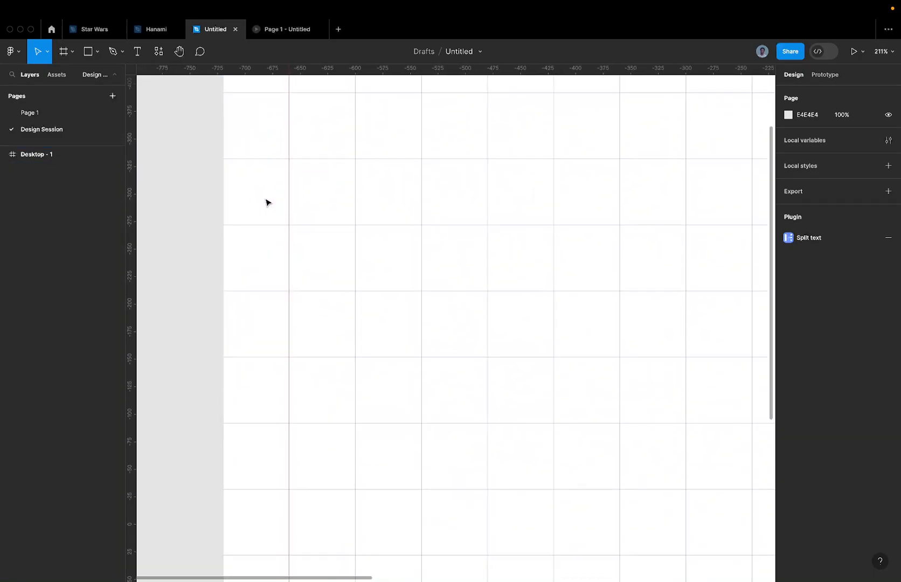
scroll(264, 208, "down", 6)
scroll(267, 208, "down", 8)
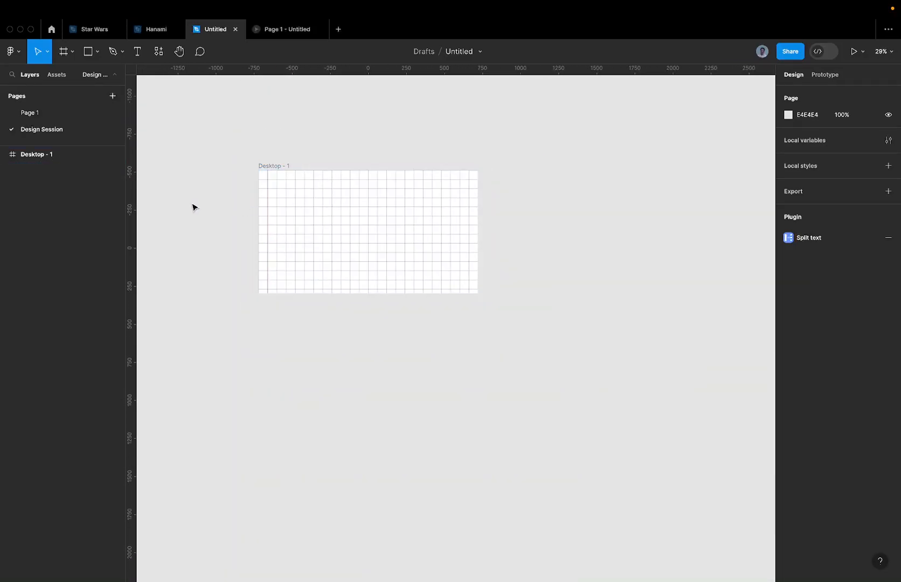
Add a second vertical guide and align it with the last grid line, one square inside the frame's right edge.
left_click_drag(135, 202, 466, 187)
scroll(466, 189, "up", 5)
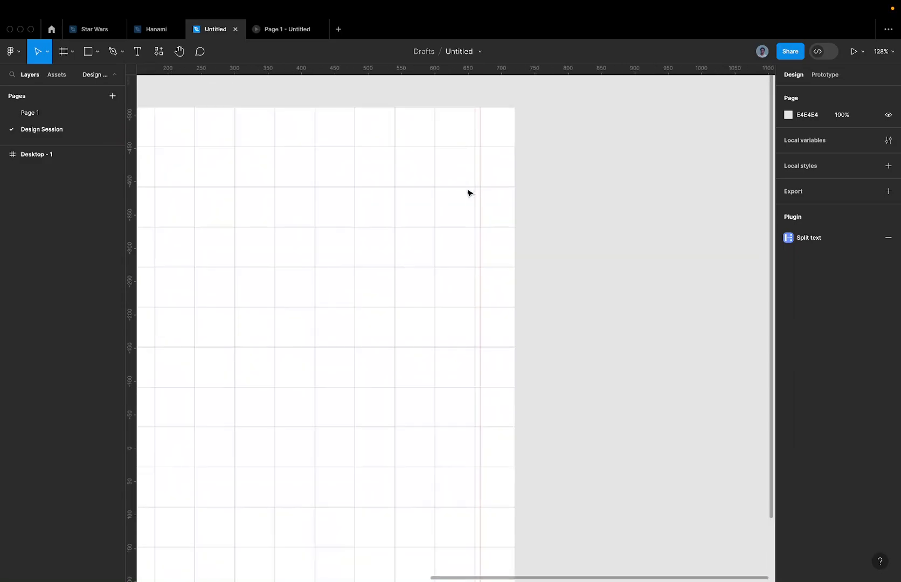
scroll(468, 193, "up", 4)
left_click_drag(508, 182, 493, 182)
scroll(493, 182, "down", 10)
scroll(356, 183, "up", 5)
scroll(331, 165, "up", 3)
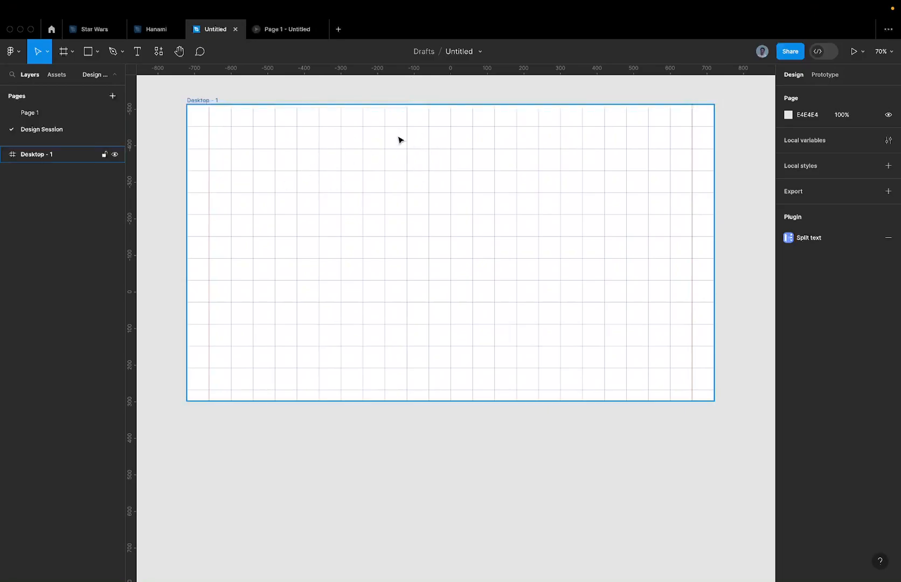
Draw a rectangle about 291 px high, stretch it across the frame's full 1440 px width, and set its width to 720.
key("r")
left_click_drag(291, 155, 629, 262)
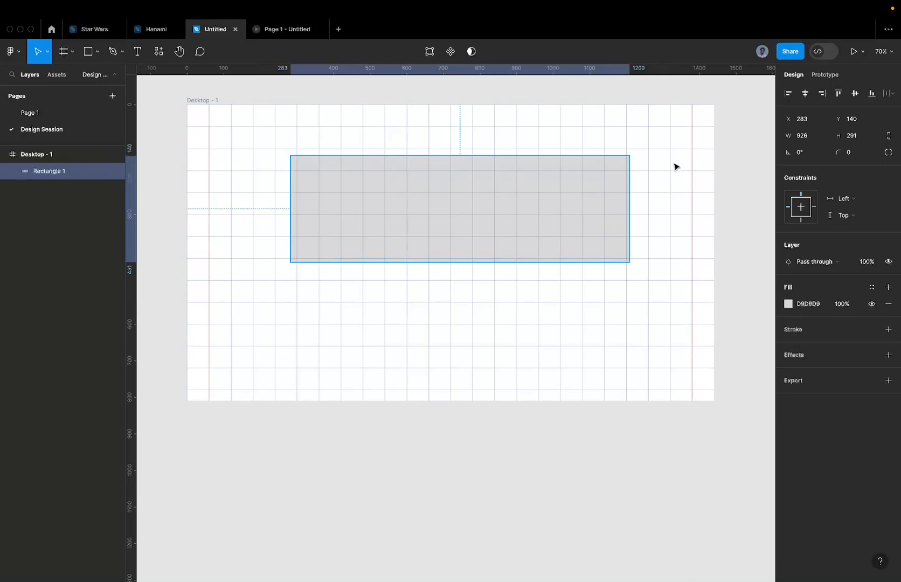
left_click_drag(630, 185, 713, 183)
left_click_drag(289, 176, 187, 176)
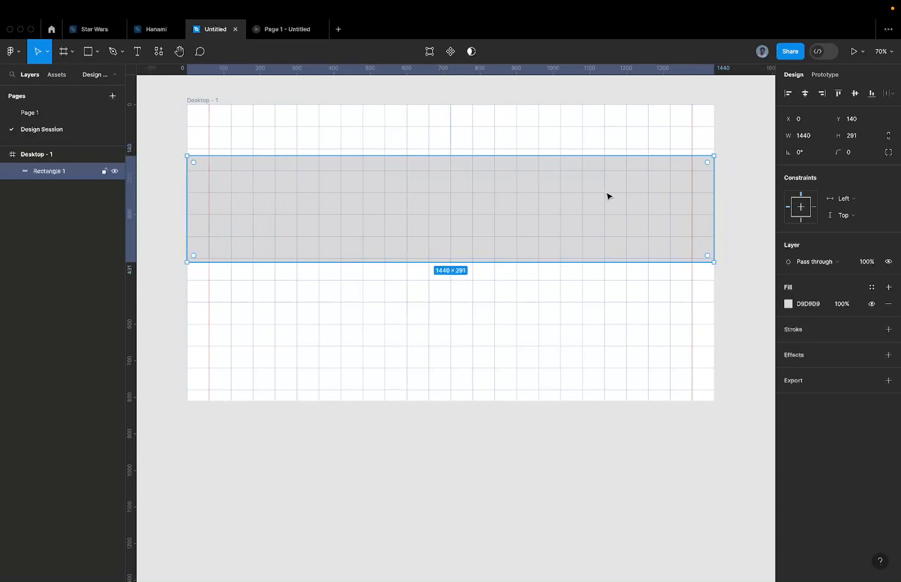
left_click(819, 138)
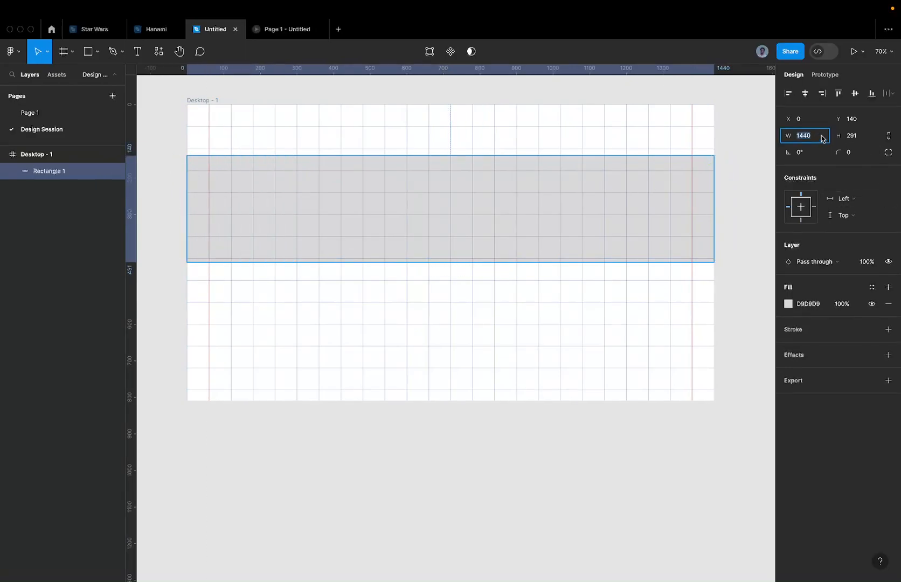
key("Return")
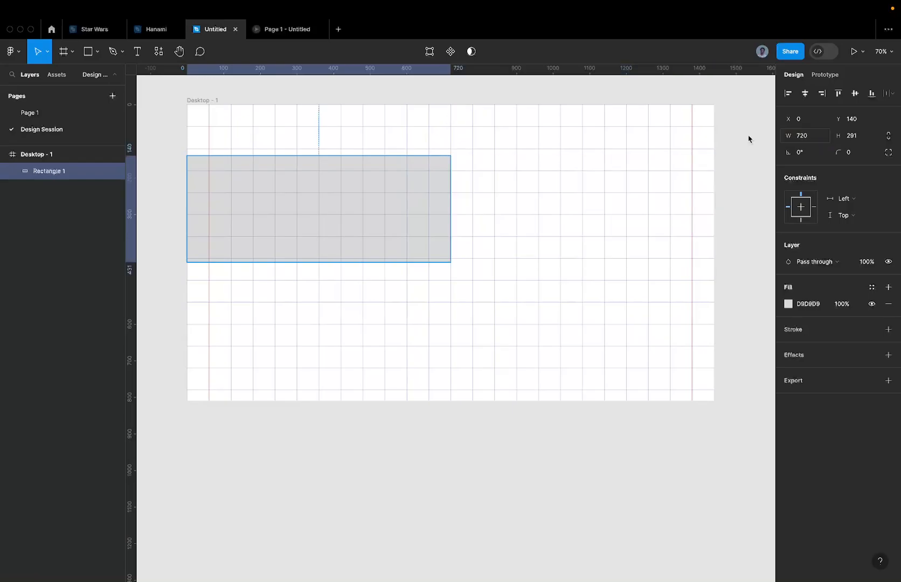
Add a vertical guide along the rectangle's right edge at 720 px, marking the frame's horizontal middle.
scroll(438, 119, "up", 5)
scroll(519, 174, "down", 4)
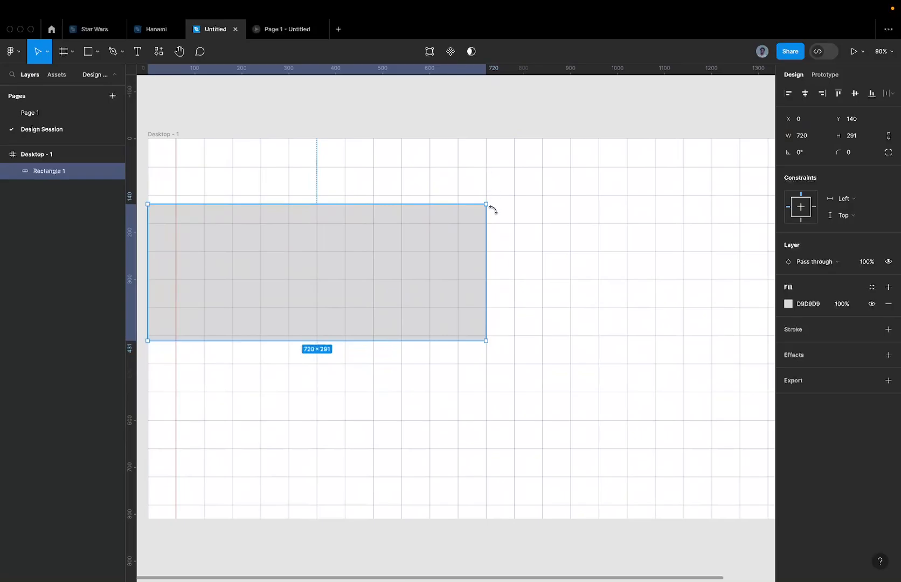
left_click_drag(131, 233, 486, 199)
scroll(485, 198, "down", 3)
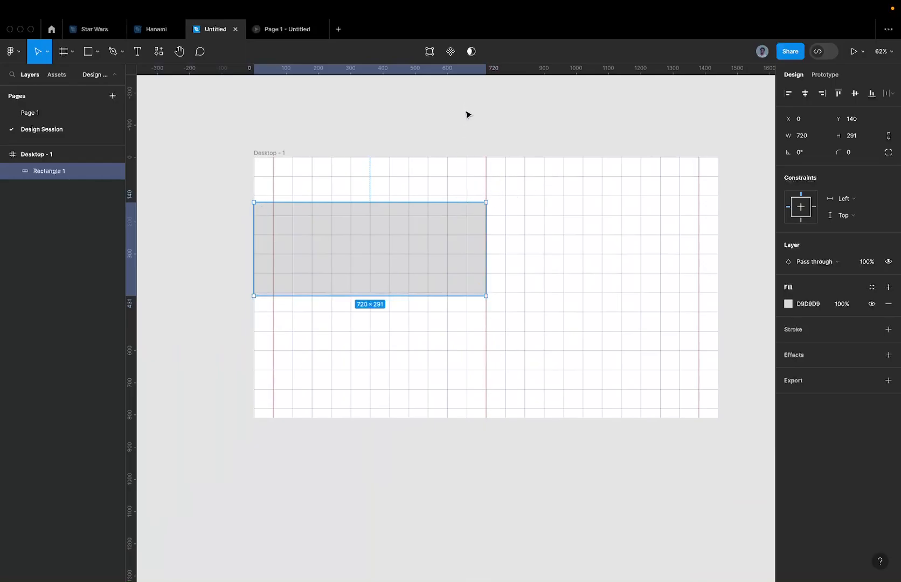
Add a horizontal guide near the frame's top edge and align it with the grid line at 60 px.
left_click_drag(470, 67, 464, 175)
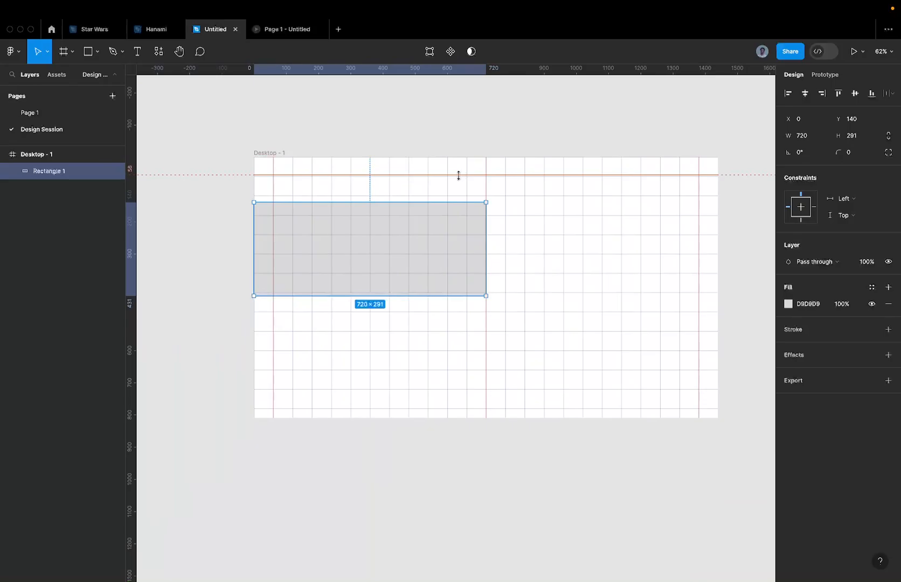
scroll(347, 186, "up", 5)
scroll(348, 187, "up", 10)
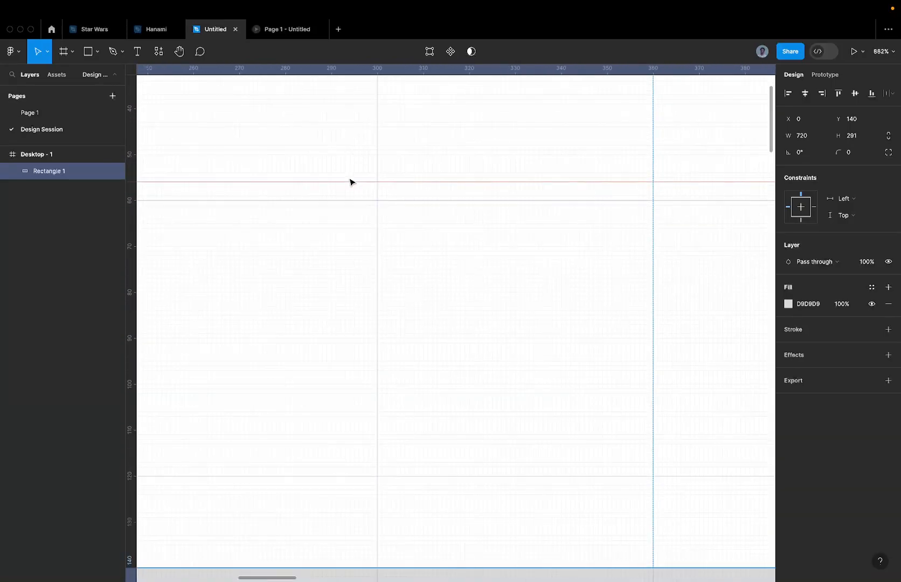
left_click_drag(348, 182, 348, 200)
scroll(349, 200, "down", 4)
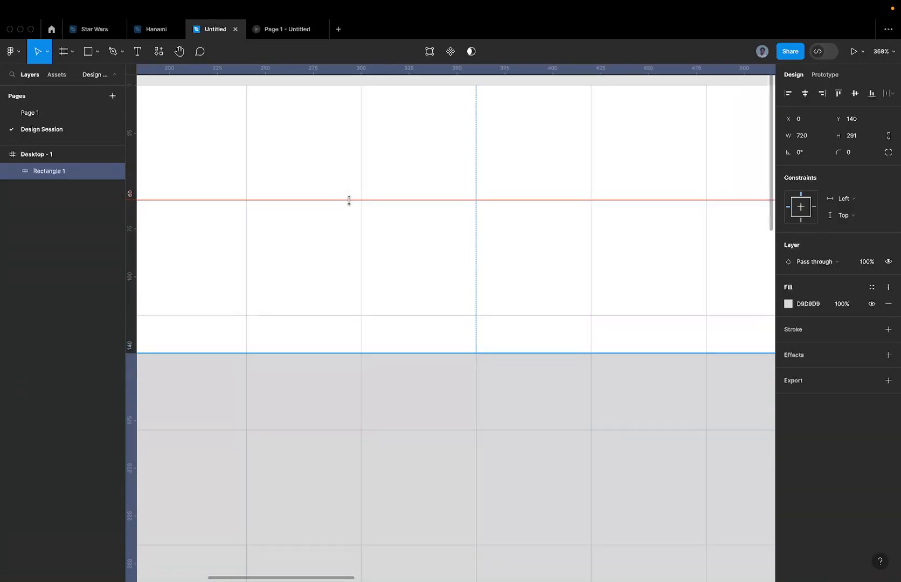
key("ctrl+Up")
key("ctrl+Up")
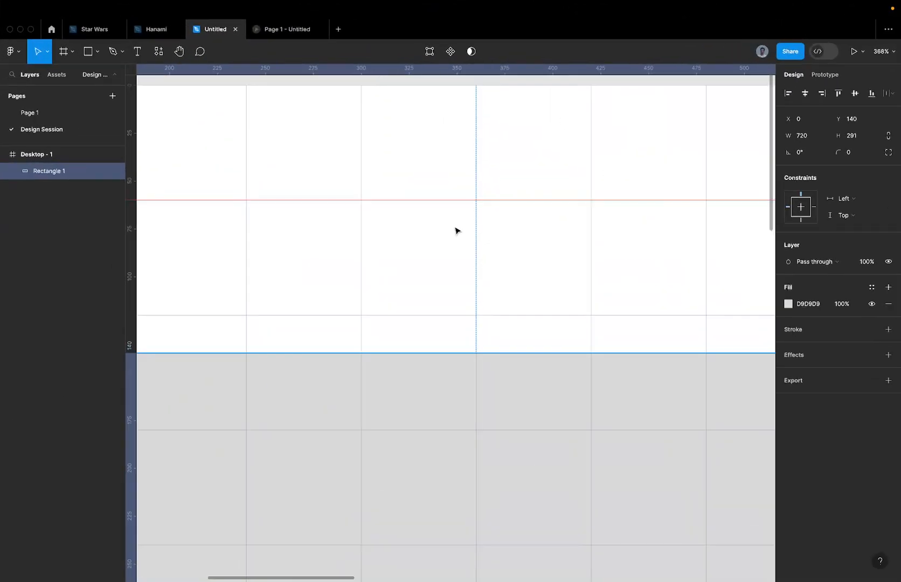
Stretch the rectangle to the frame's full 810 px height, then halve its height to 405.
scroll(455, 229, "down", 8)
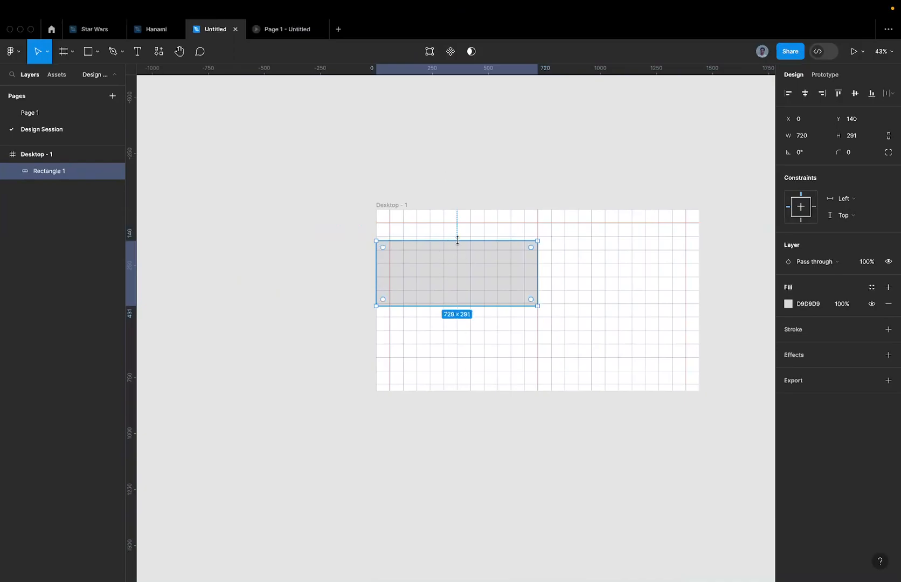
left_click_drag(458, 241, 458, 208)
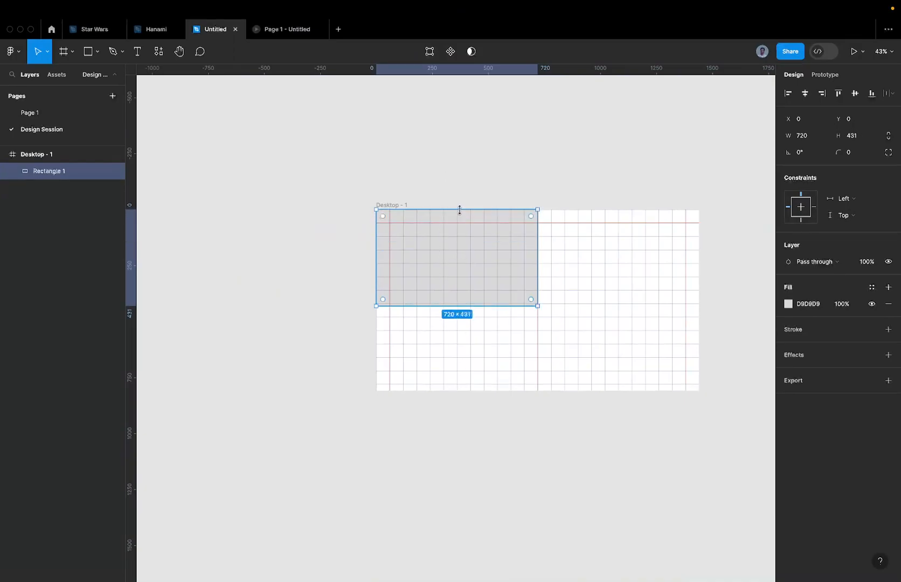
left_click_drag(482, 307, 472, 391)
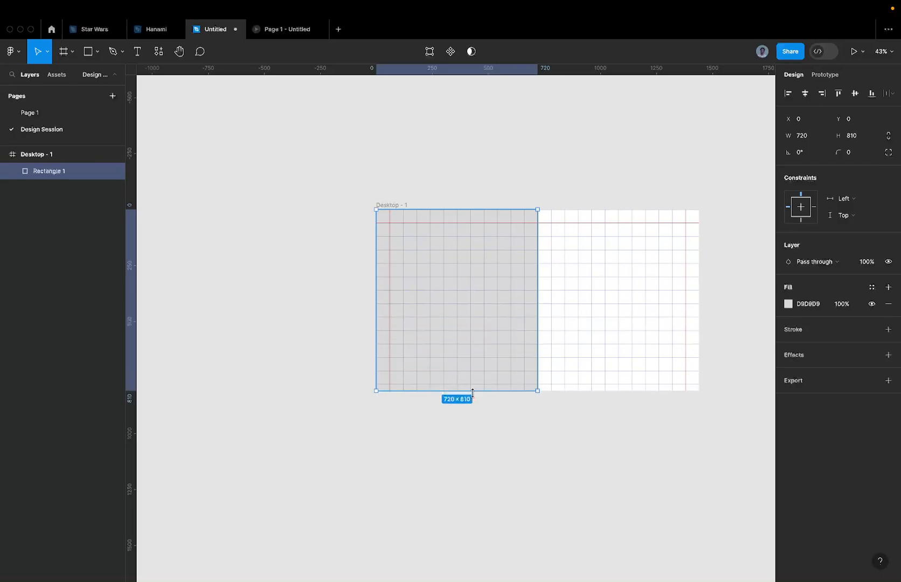
left_click(861, 140)
type("/2")
key("Return")
Add a horizontal guide on the 420 px grid line just below the rectangle, then delete the rectangle.
scroll(577, 261, "up", 5)
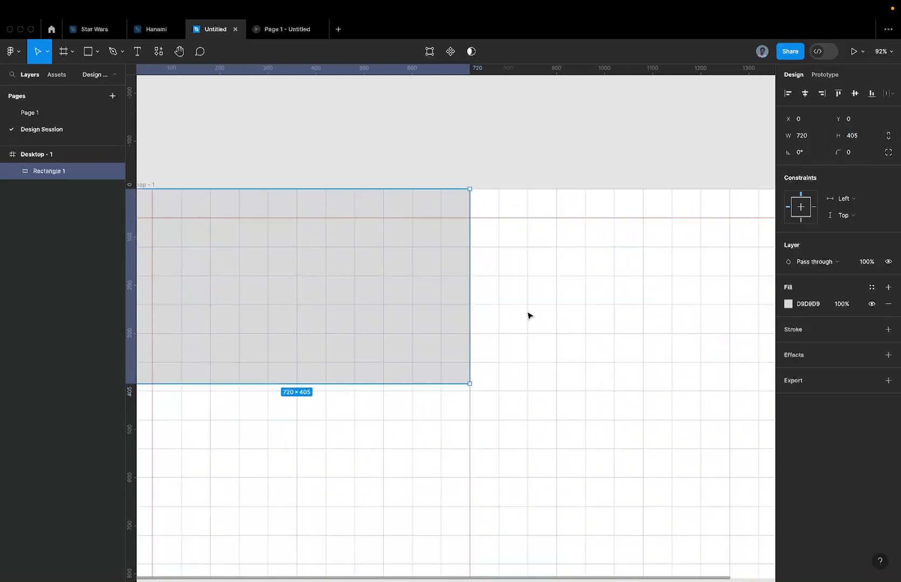
scroll(428, 392, "up", 3)
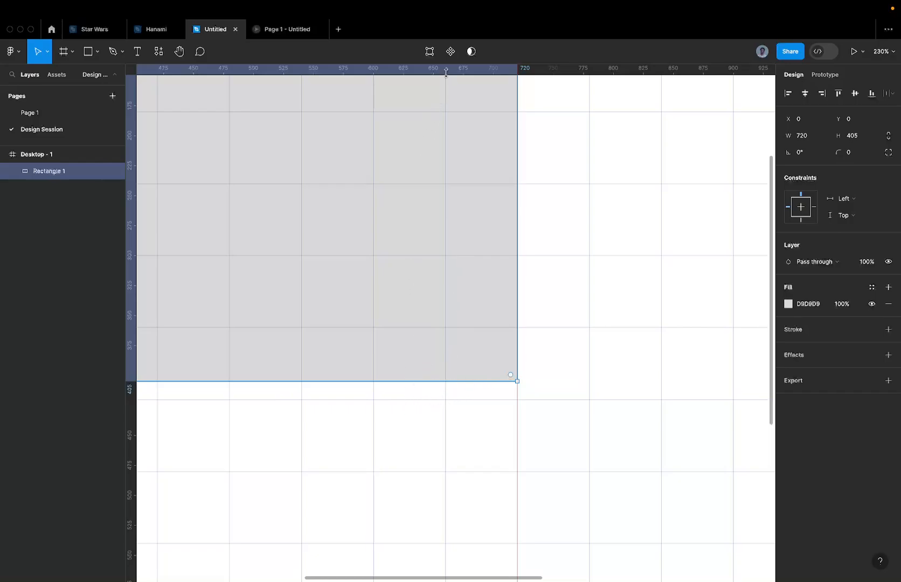
left_click_drag(447, 68, 397, 401)
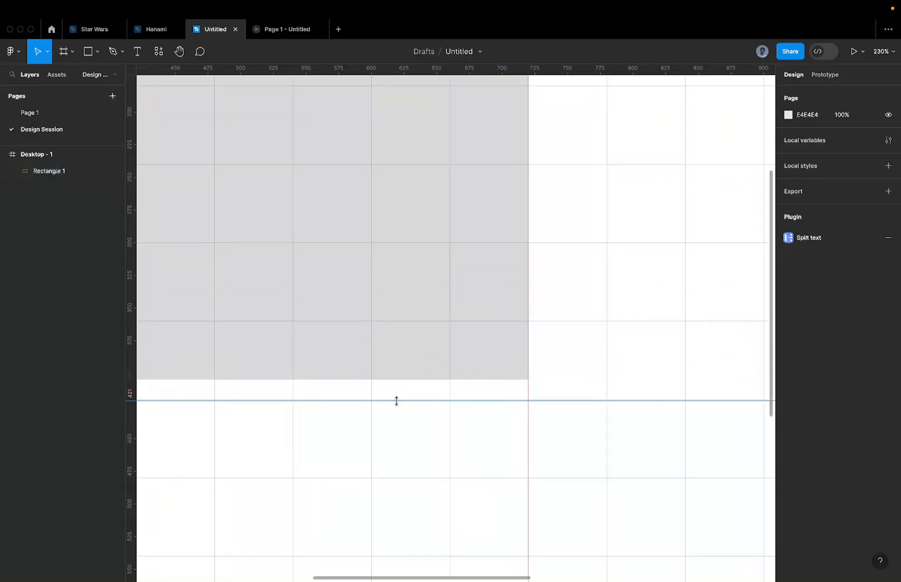
scroll(396, 401, "up", 5)
scroll(397, 399, "down", 10)
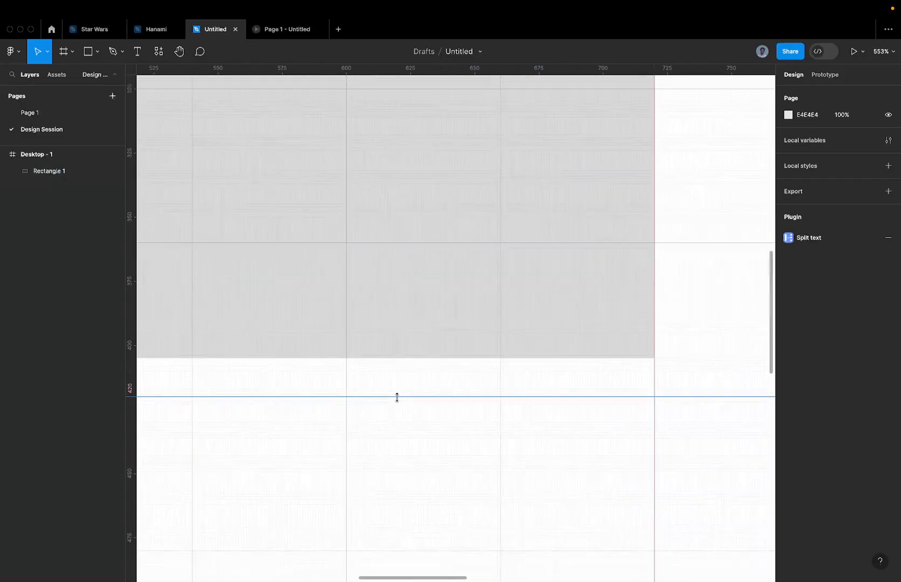
left_click(423, 366)
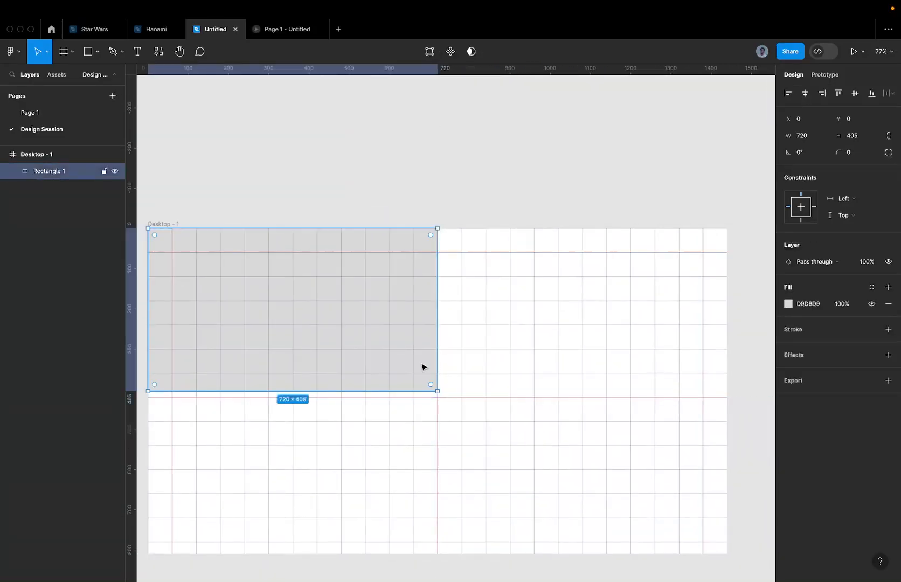
key("Delete")
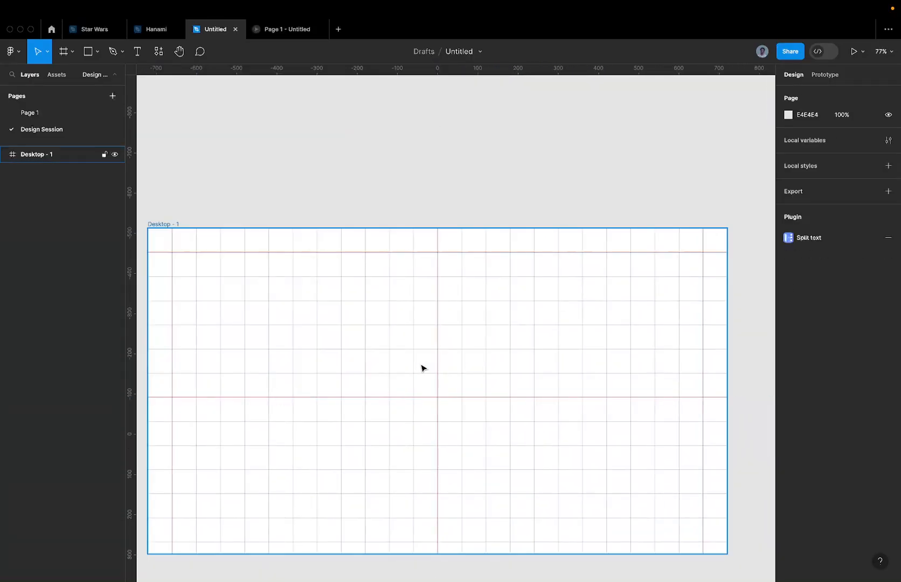
Examine how the margin and center guides line up with the layout grid across the desktop frame.
scroll(423, 368, "down", 3)
scroll(474, 452, "up", 4)
scroll(451, 446, "down", 2)
scroll(404, 481, "up", 1)
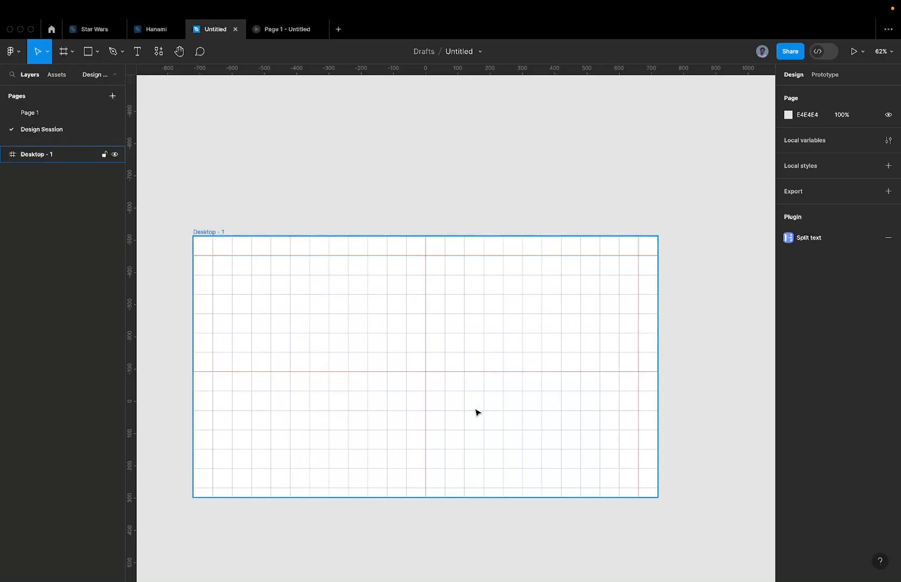
scroll(327, 447, "up", 1)
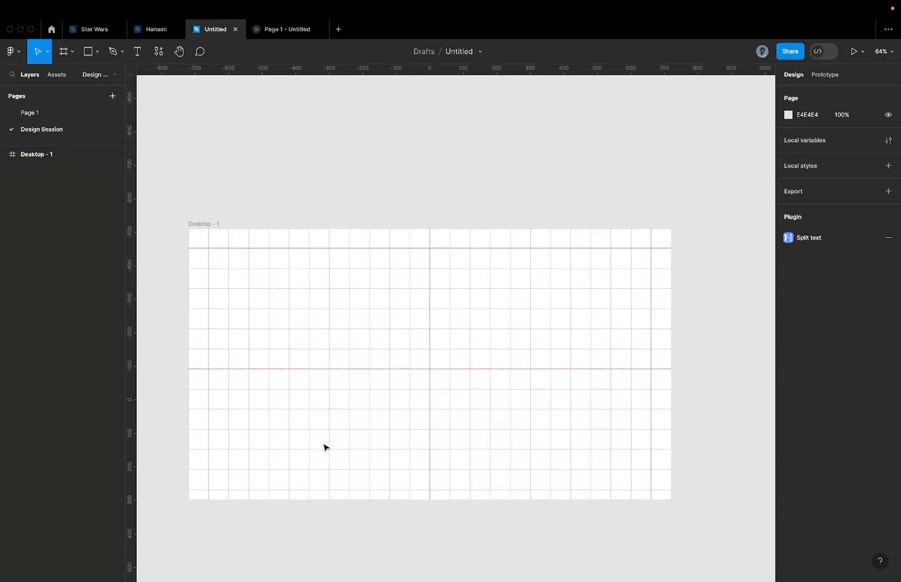
scroll(361, 430, "down", 1)
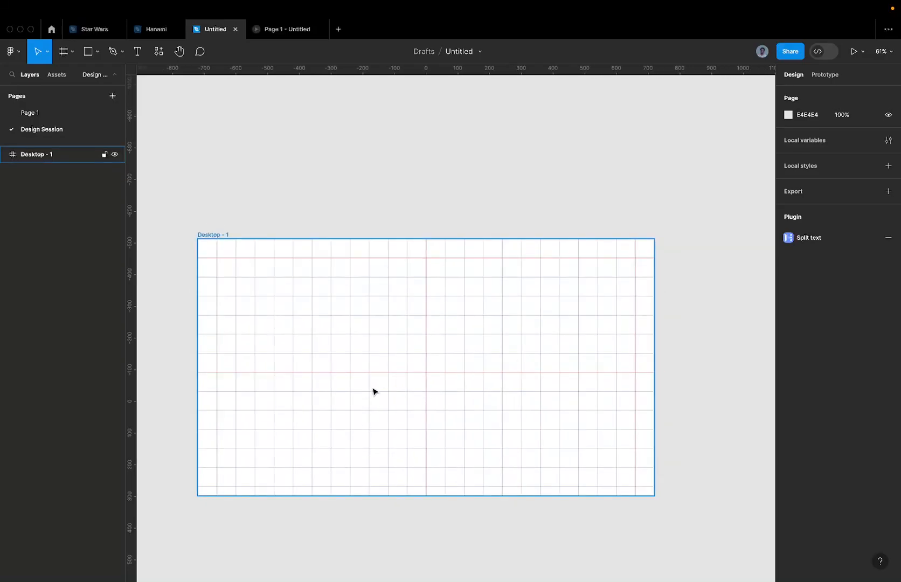
key("shift+2")
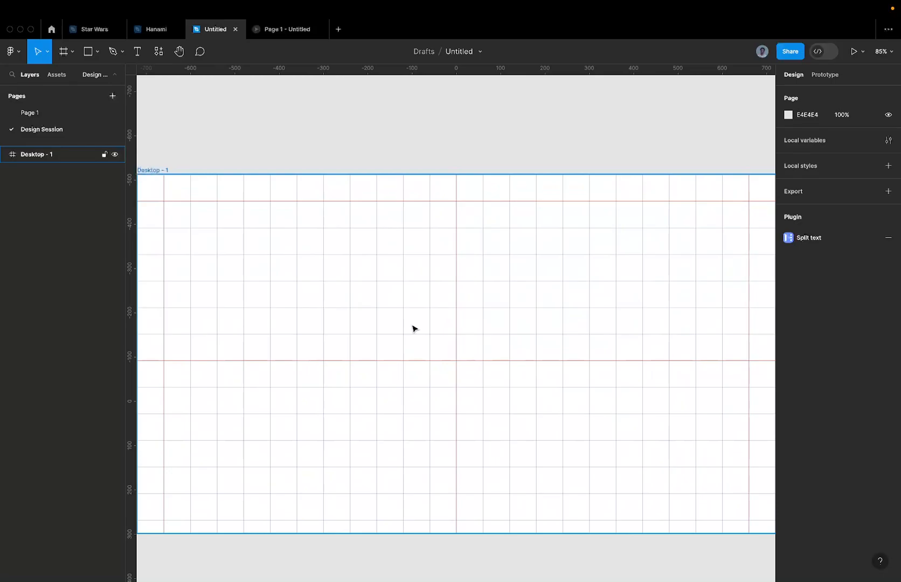
key("Escape")
scroll(413, 328, "down", 5)
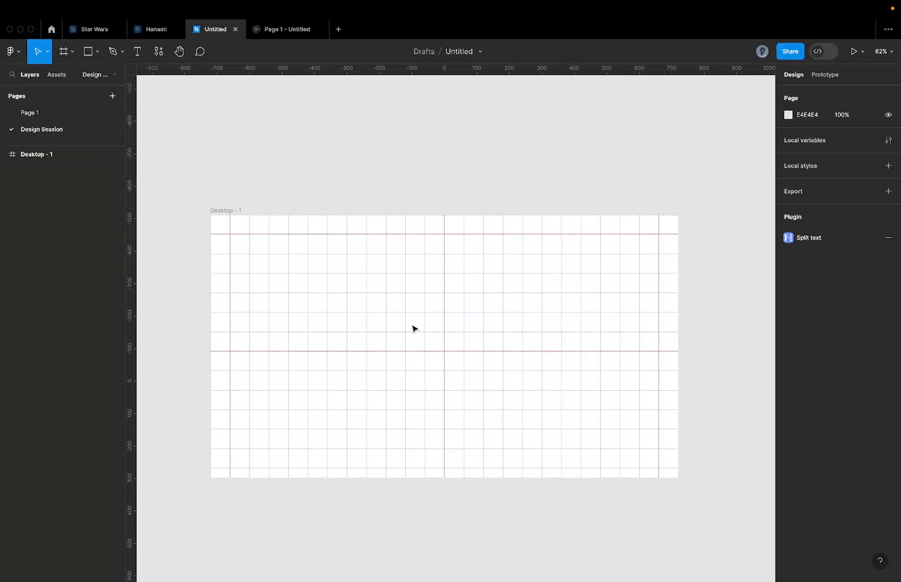
Switch to the browser and examine the text layout on the Typography Principles website as a reference.
left_click(136, 54)
key("ctrl+Left")
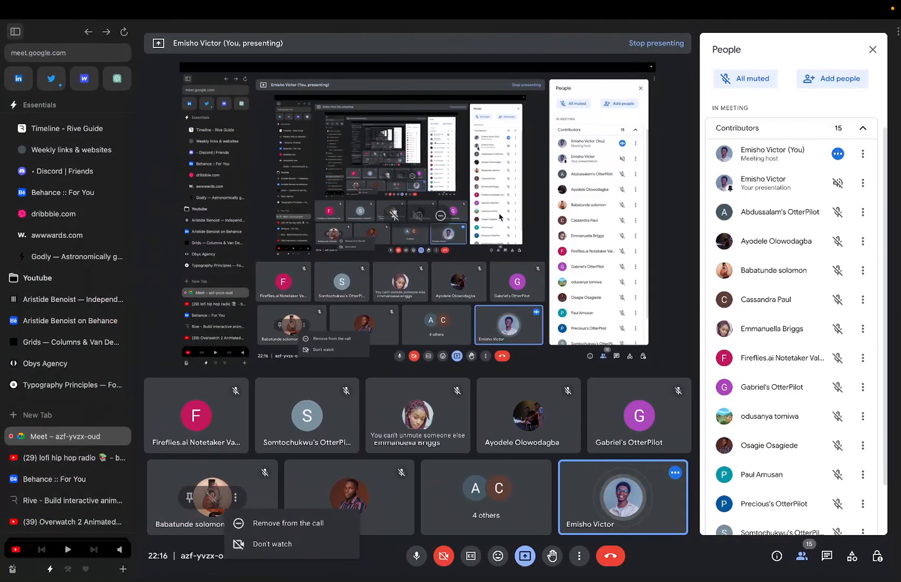
left_click(599, 496)
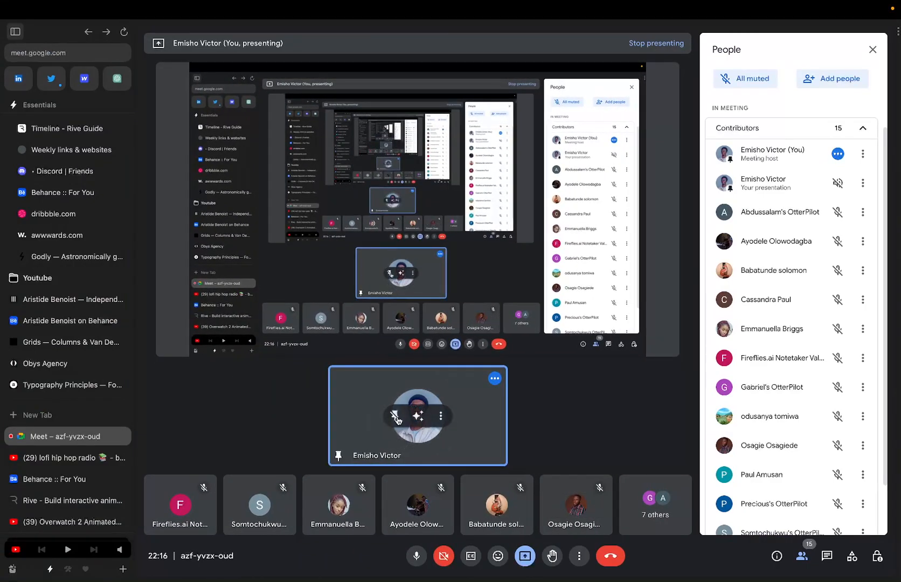
left_click(395, 414)
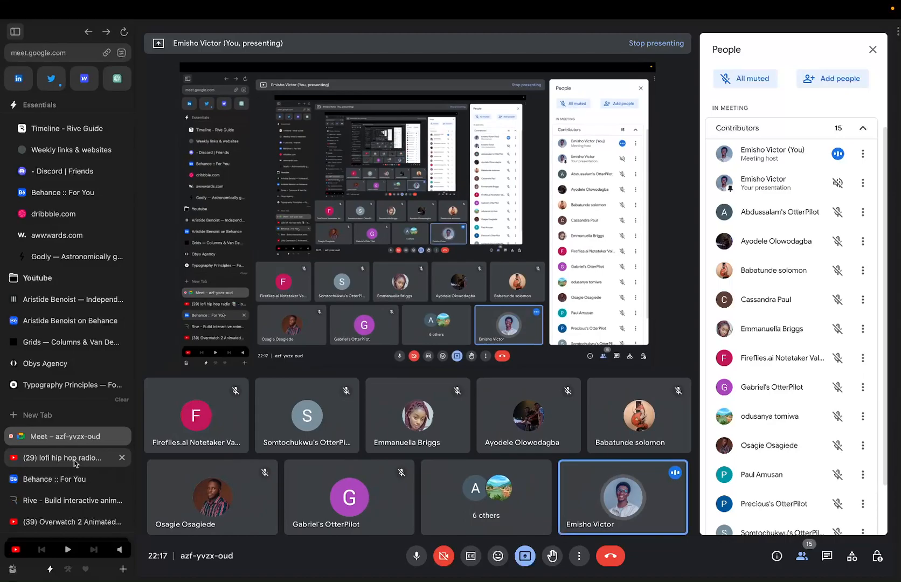
left_click(78, 386)
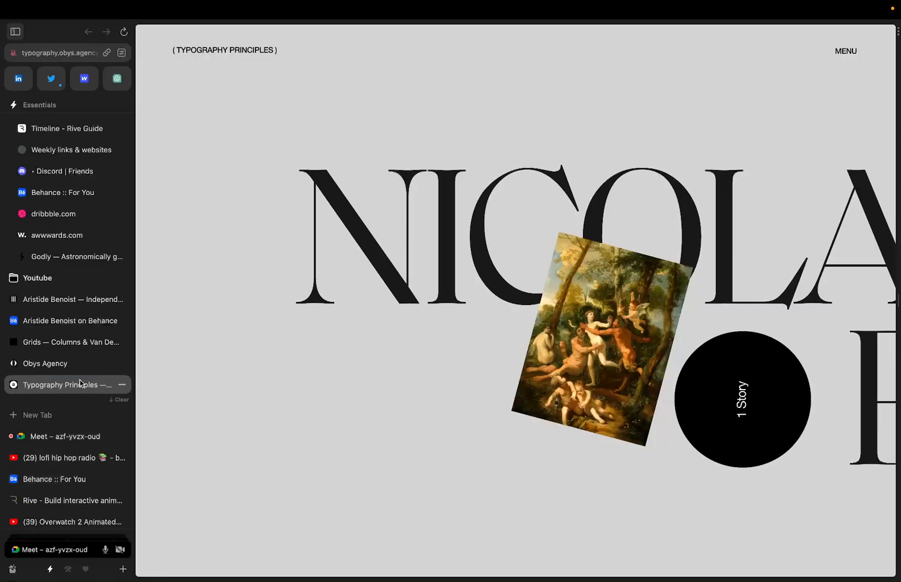
scroll(454, 255, "down", 5)
scroll(454, 255, "down", 5)
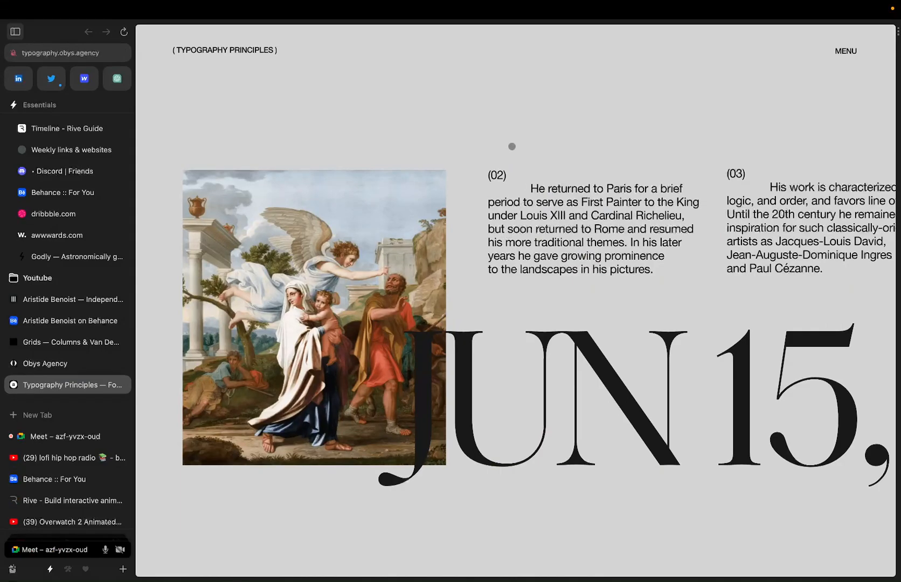
Switch back to Figma and add the text "CREATIVE" in the desktop frame's upper-left area, at about X 166, Y 242.
key("ctrl+Right")
scroll(341, 304, "up", 5)
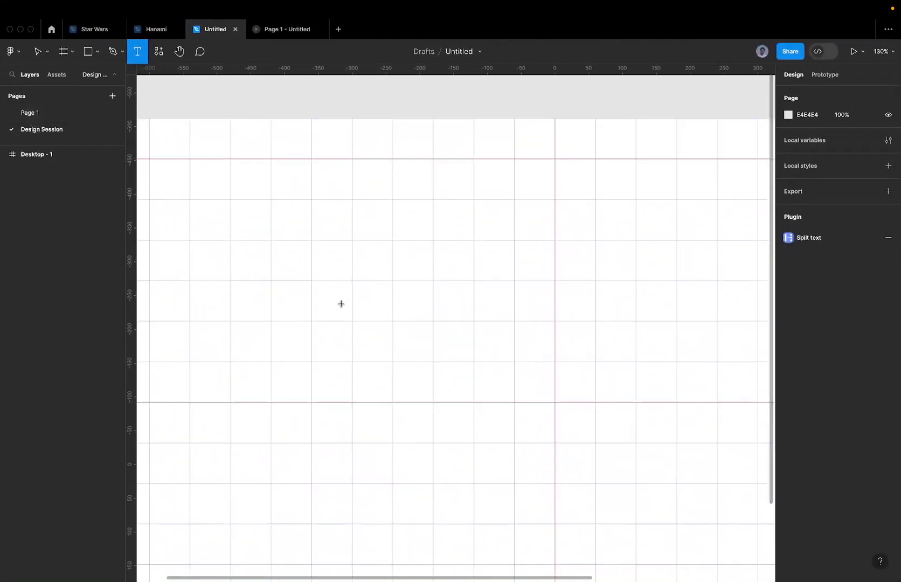
scroll(425, 253, "down", 5)
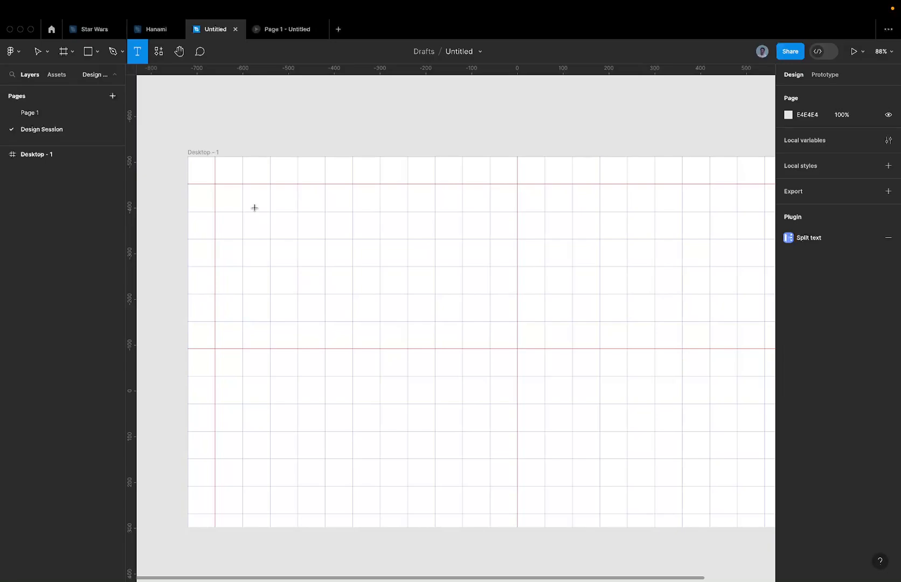
left_click(264, 267)
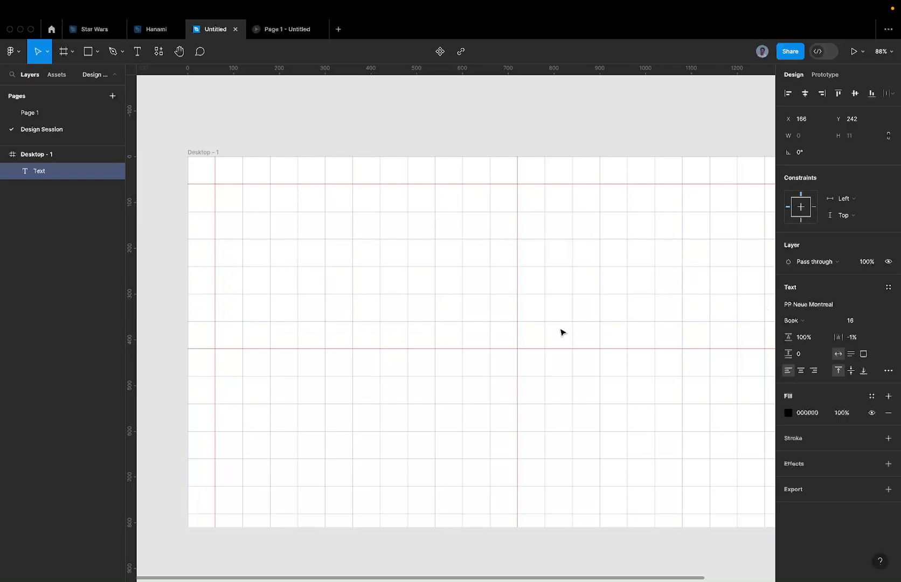
type("Create")
key("super+a")
type("CRE")
key("BackSpace")
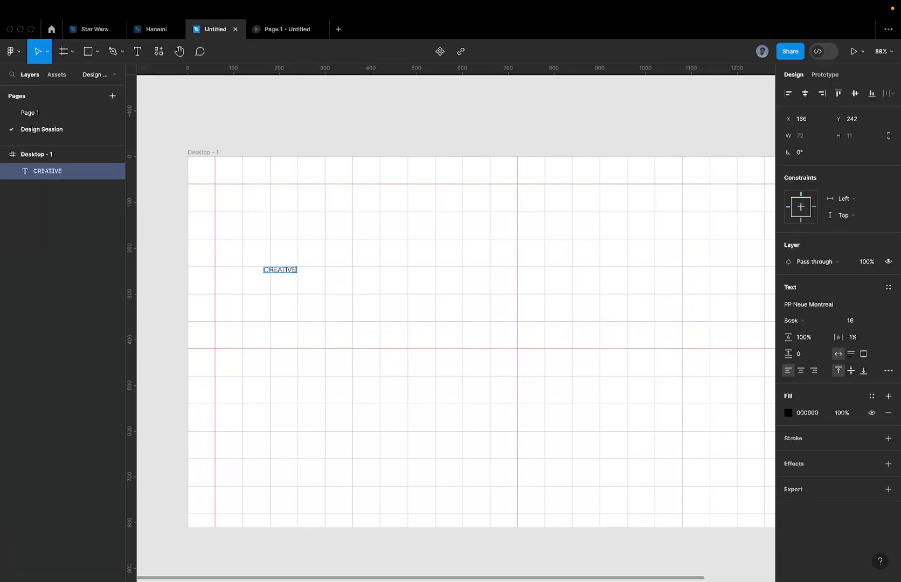
key("Escape")
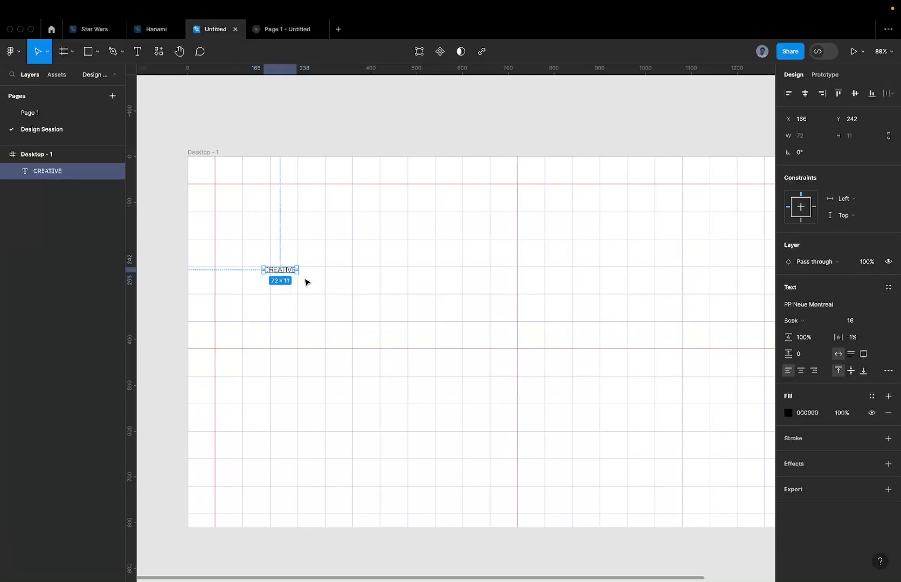
Duplicate the CREATIVE text straight below at about Y 284 and change the copy to "FRONTEND".
scroll(265, 285, "up", 5)
left_click_drag(304, 262, 308, 295)
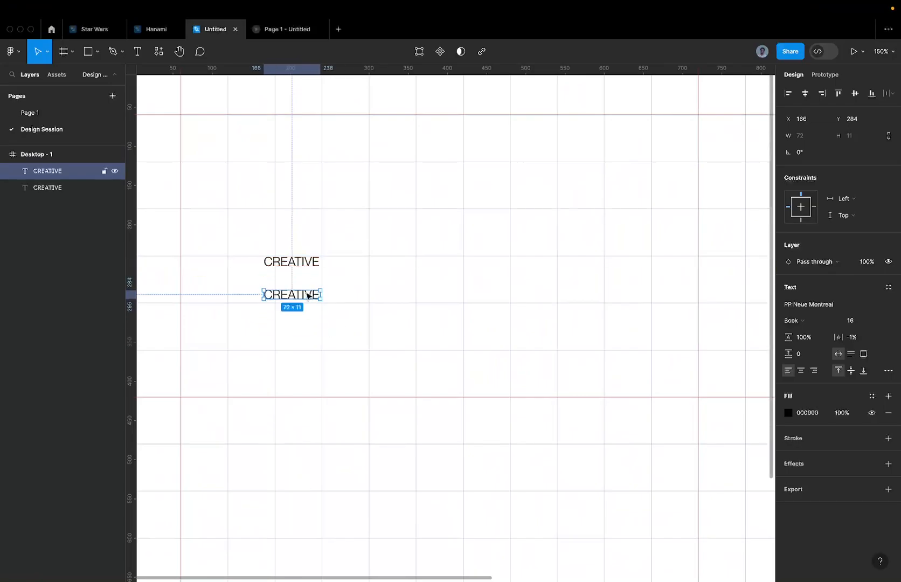
scroll(309, 296, "up", 1)
double_click(309, 296)
type("D")
key("BackSpace")
type("FRONTEND")
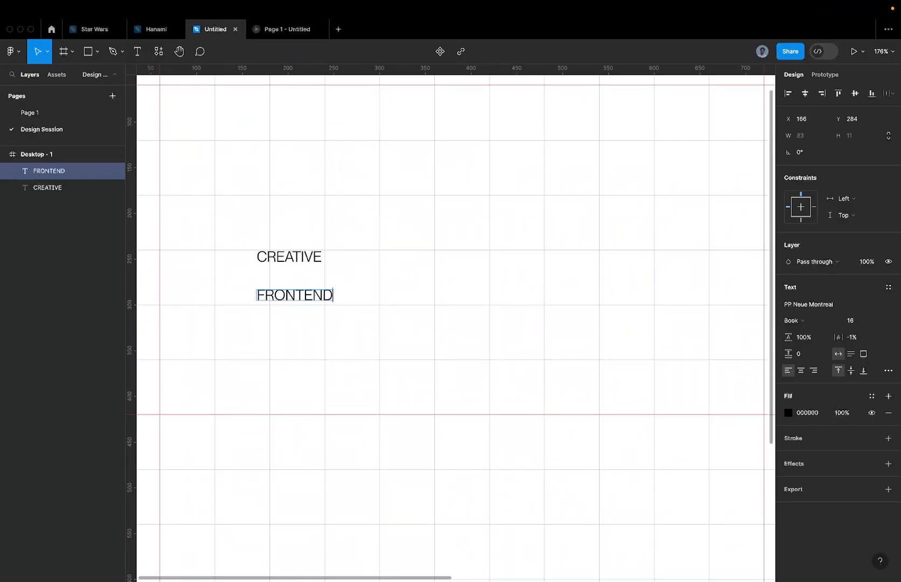
key("Escape")
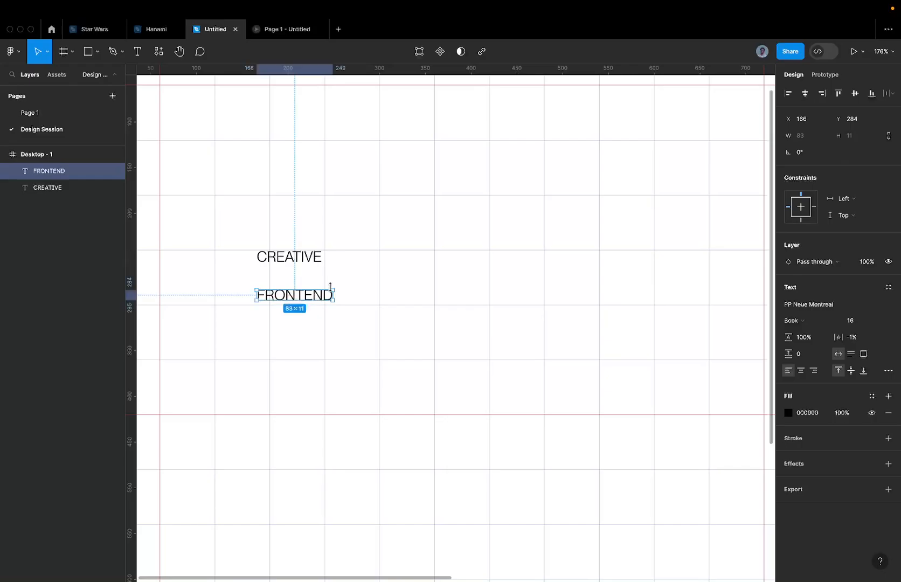
Duplicate the FRONTEND text straight below at about Y 318 and change the copy to "DEVELOPER".
left_click_drag(311, 296, 308, 327)
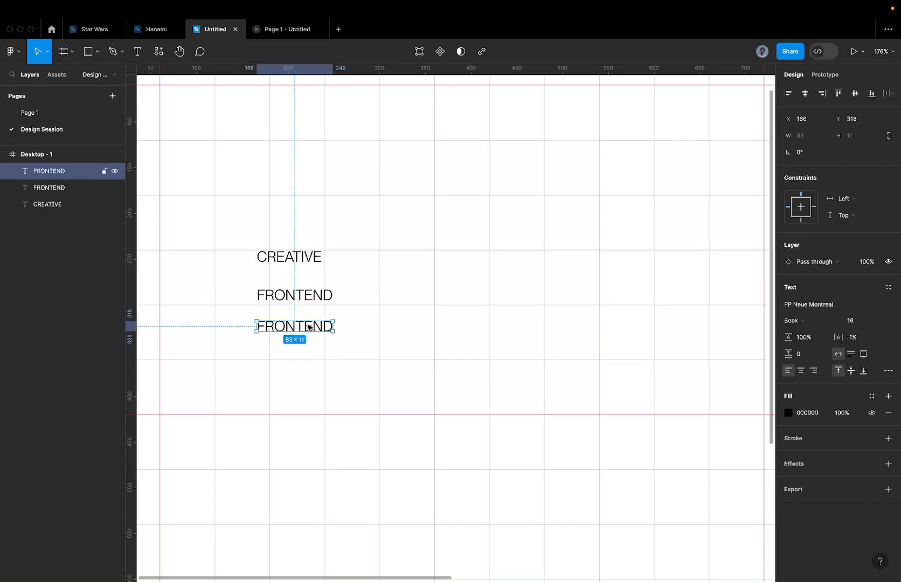
key("Return")
type("\\")
key("super+a")
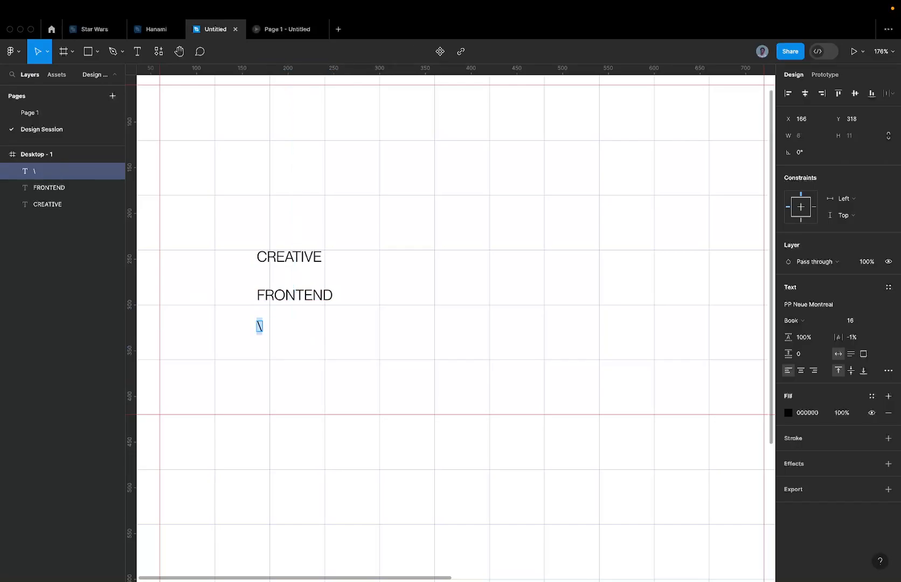
type("DESIGNER")
key("BackSpace")
key("BackSpace")
key("BackSpace")
key("BackSpace")
key("BackSpace")
key("BackSpace")
type("VELEO")
key("BackSpace")
key("BackSpace")
type("OPER")
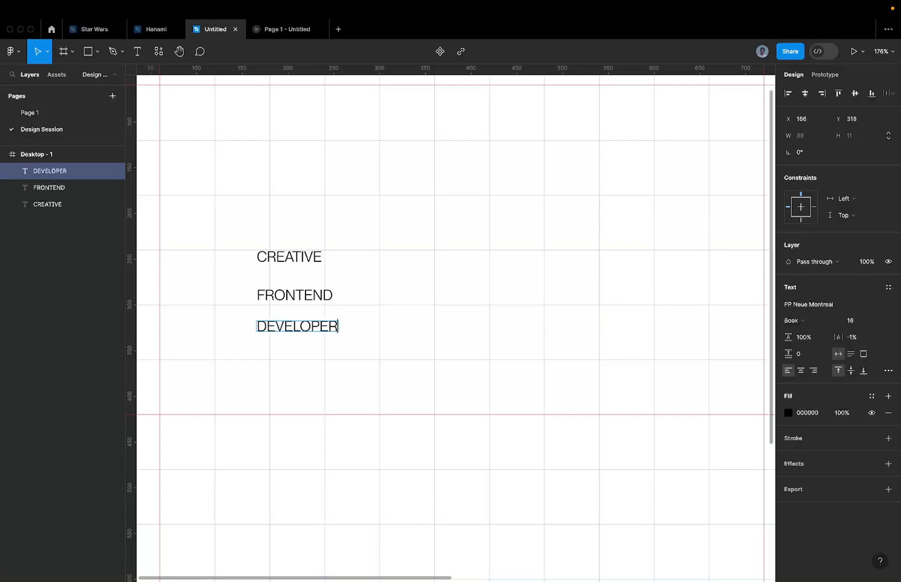
key("Escape")
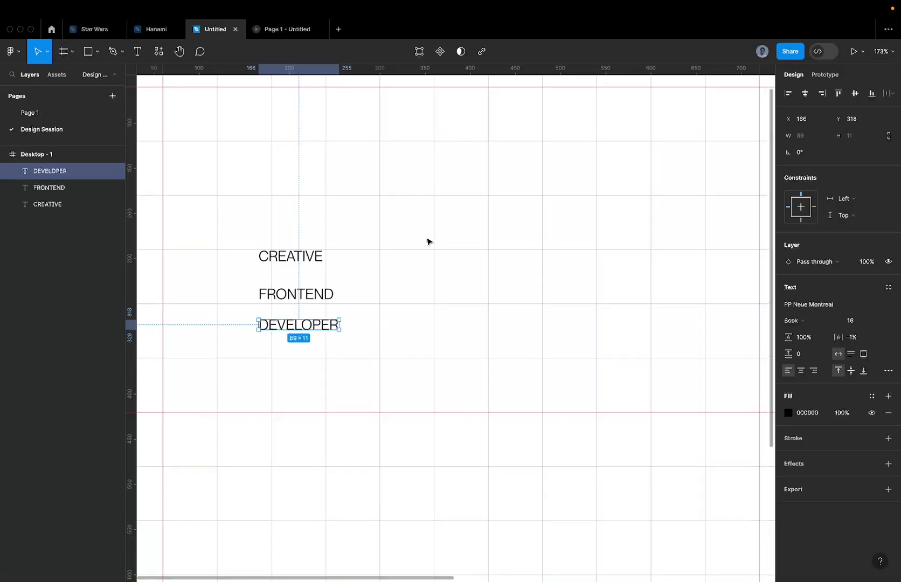
Check the headline of the finished desktop designs on Page 1, then return to the Design Session page.
scroll(426, 240, "down", 5)
left_click_drag(315, 213, 445, 342)
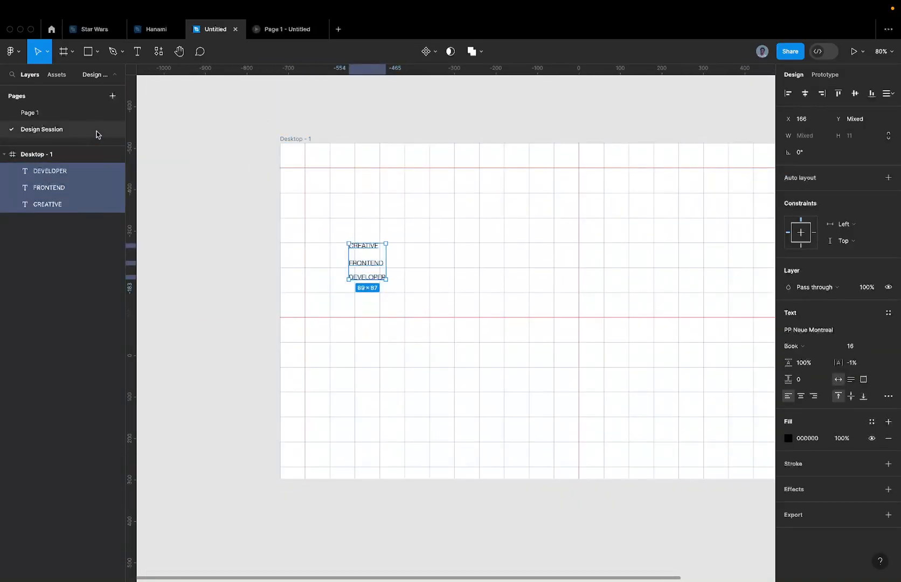
left_click(92, 114)
scroll(360, 263, "down", 4)
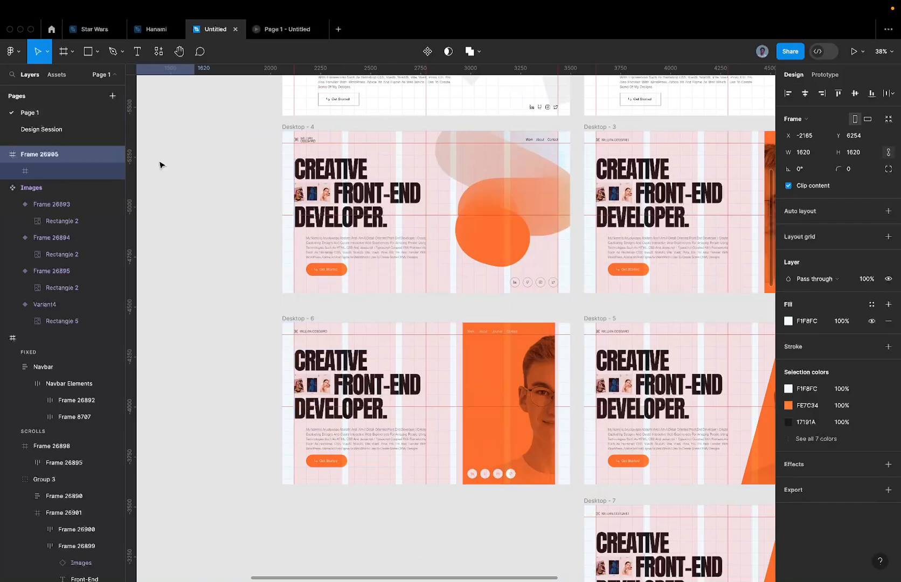
left_click(68, 133)
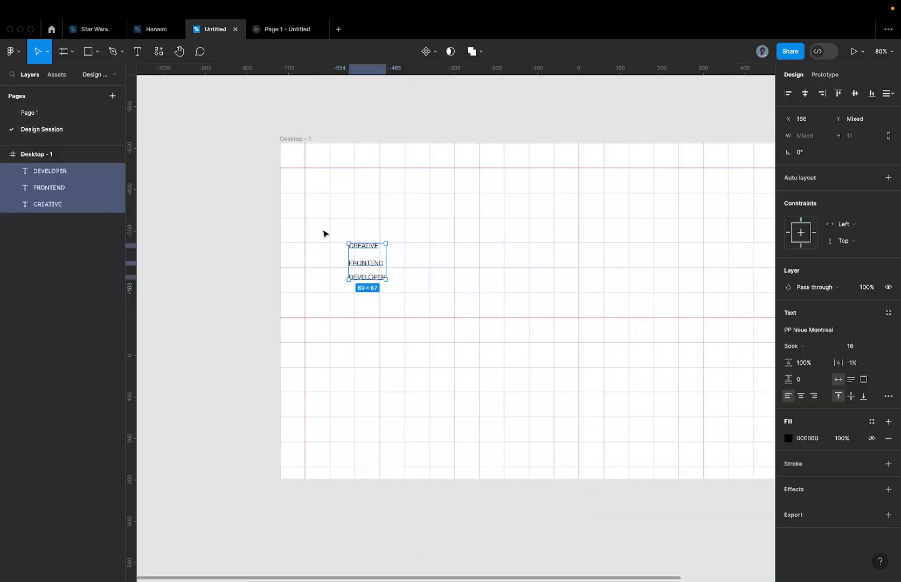
Insert a hyphen in the middle headline text so that it reads "FRONT-END".
key("shift+2")
double_click(455, 340)
scroll(456, 340, "up", 5)
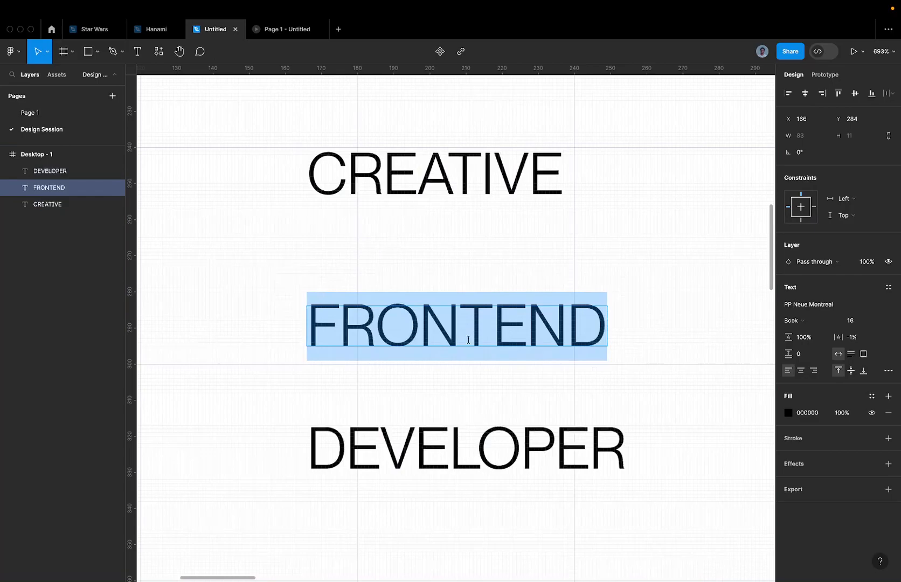
left_click(492, 328)
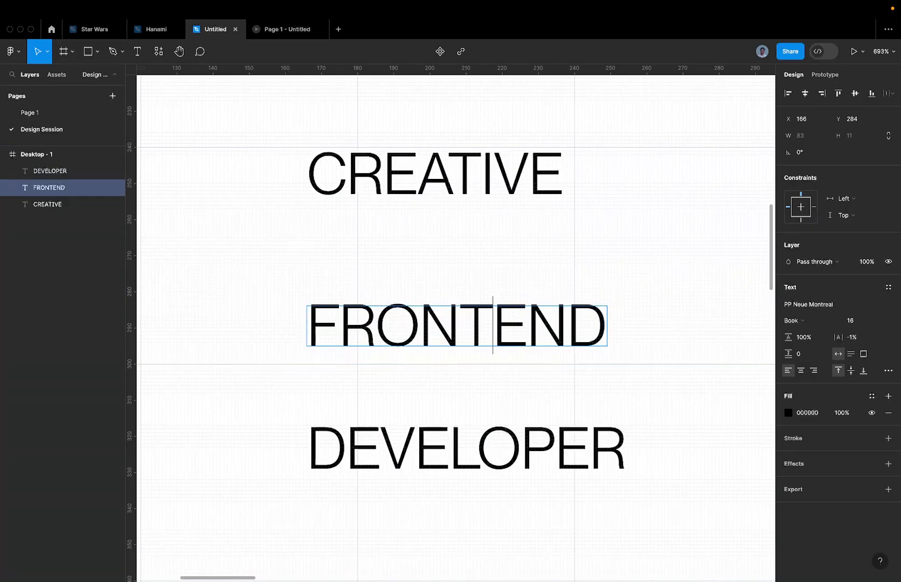
type("-")
key("Escape")
Set the font of all three headline texts, CREATIVE, FRONT-END and DEVELOPER, to Anton.
scroll(702, 296, "down", 10)
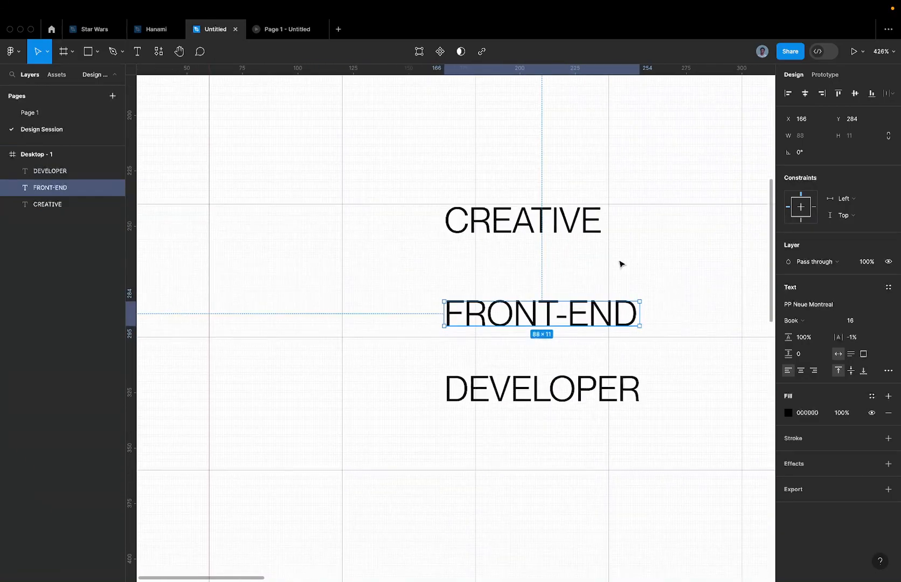
mouse_move(444, 191)
left_mouse_down()
mouse_move(585, 332)
mouse_move(463, 255)
left_mouse_up()
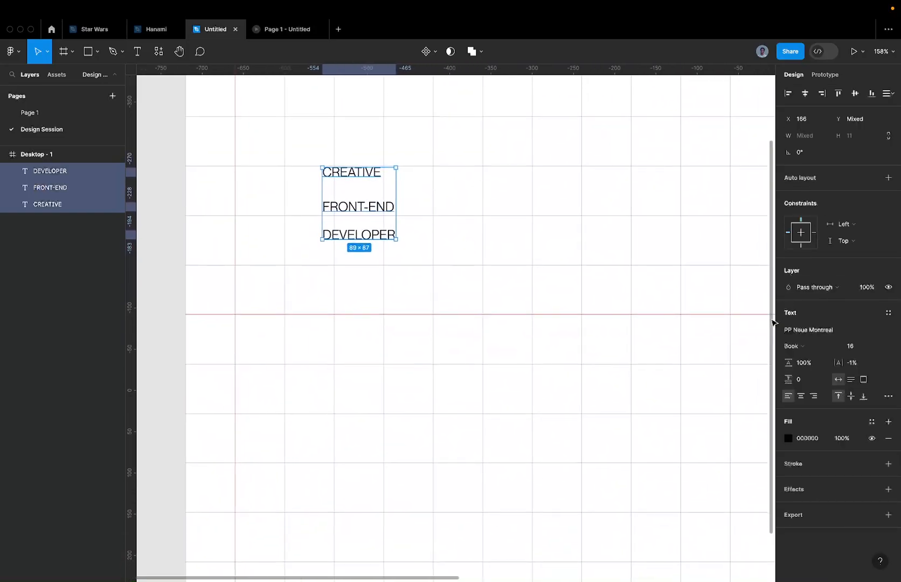
left_click(813, 331)
type("ANTON")
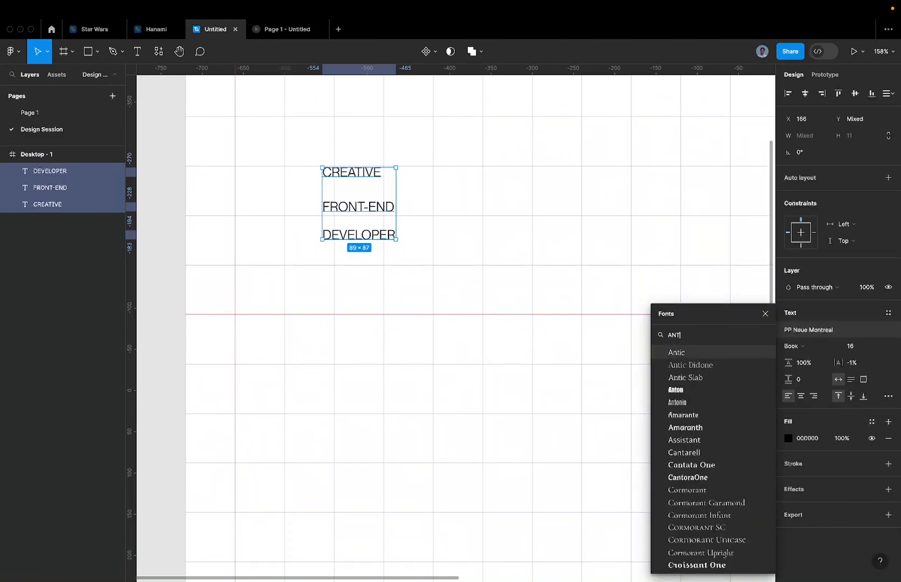
left_click(676, 352)
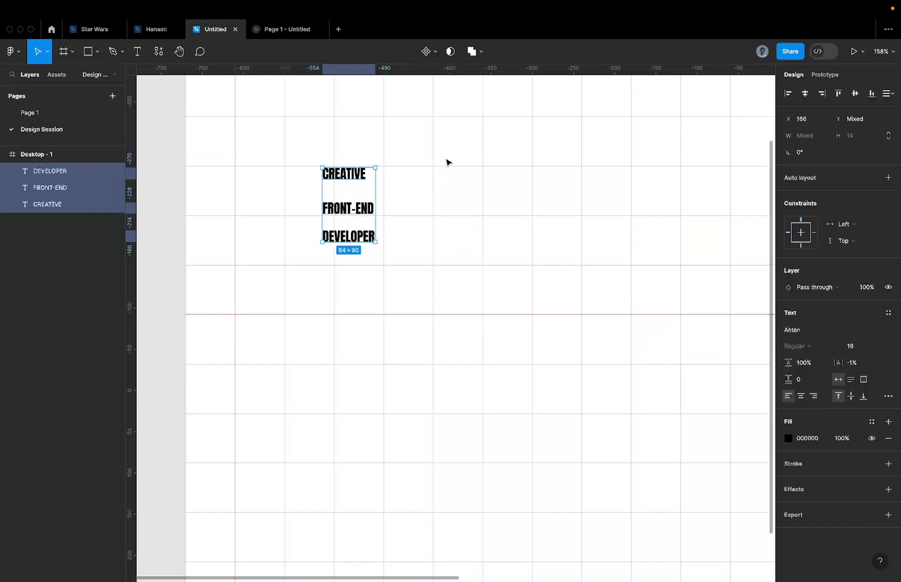
Set the vertical trim of the CREATIVE, FRONT-END and DEVELOPER texts to the standard, untrimmed line height.
scroll(371, 168, "up", 5)
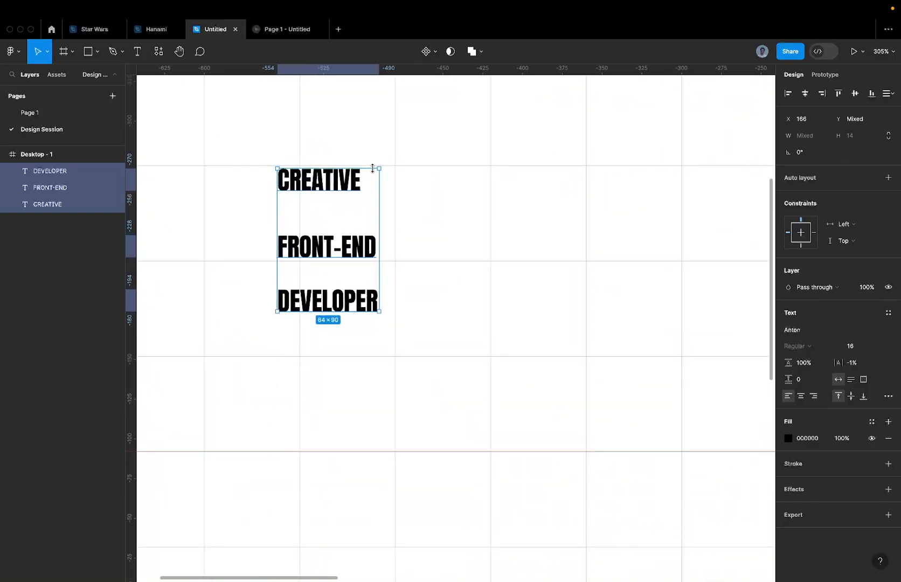
scroll(372, 169, "down", 8)
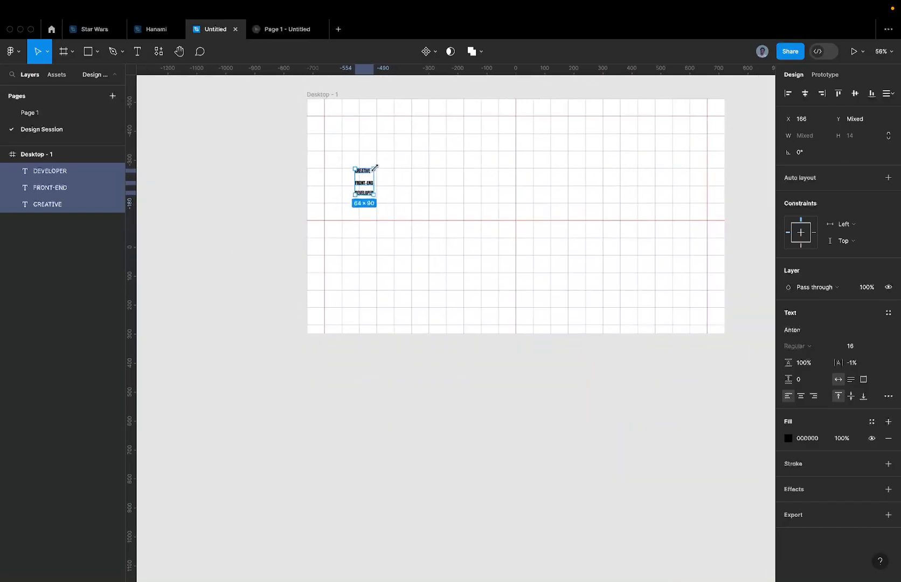
scroll(375, 168, "up", 4)
scroll(386, 160, "up", 3)
left_click_drag(311, 146, 447, 279)
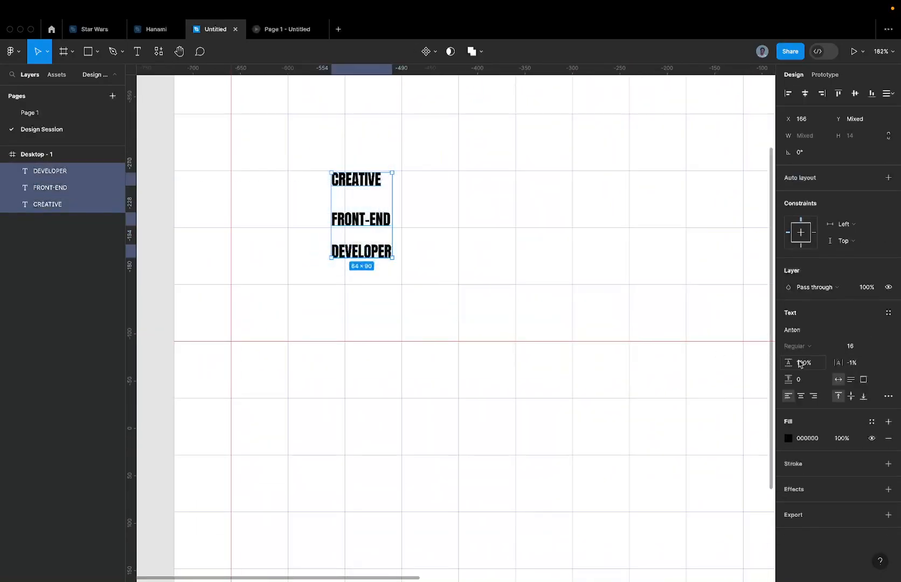
left_click(887, 397)
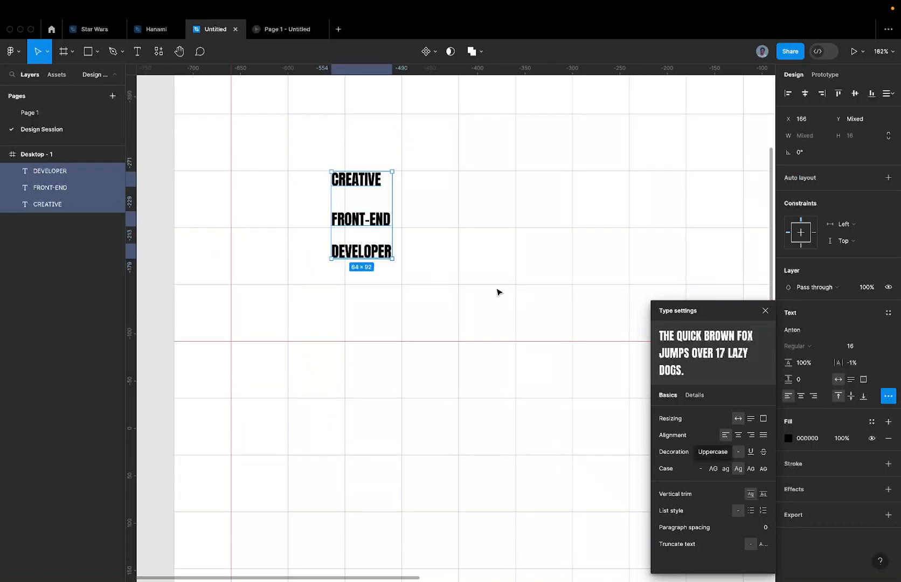
Examine the CREATIVE text's bounding box and the space between its edges and the letters.
scroll(377, 167, "up", 5)
left_click(428, 164)
left_click(375, 189)
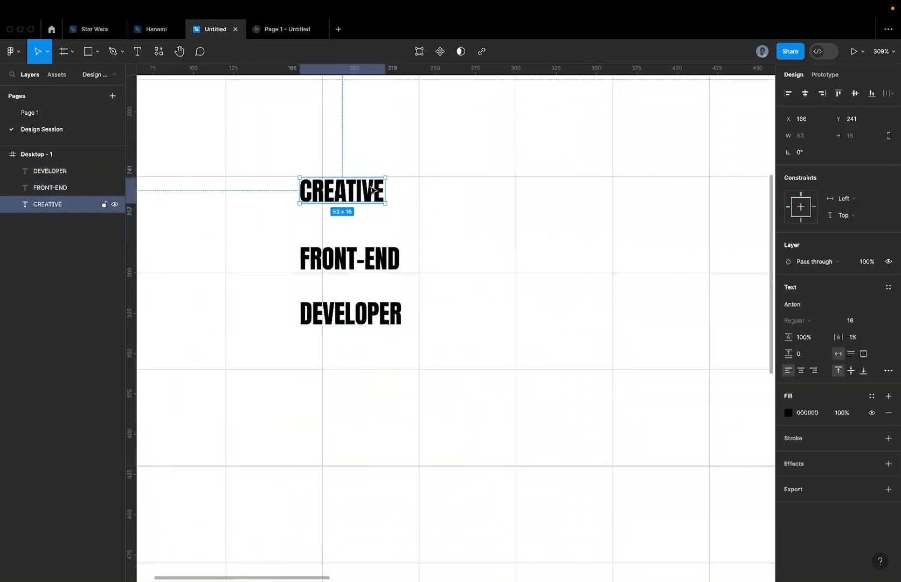
scroll(369, 192, "up", 2)
scroll(357, 197, "up", 10)
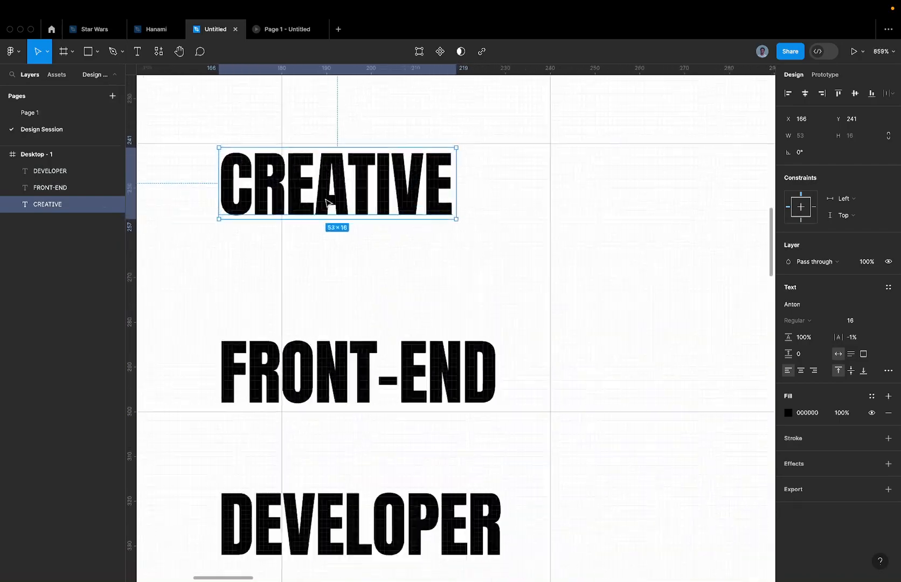
scroll(241, 199, "down", 5)
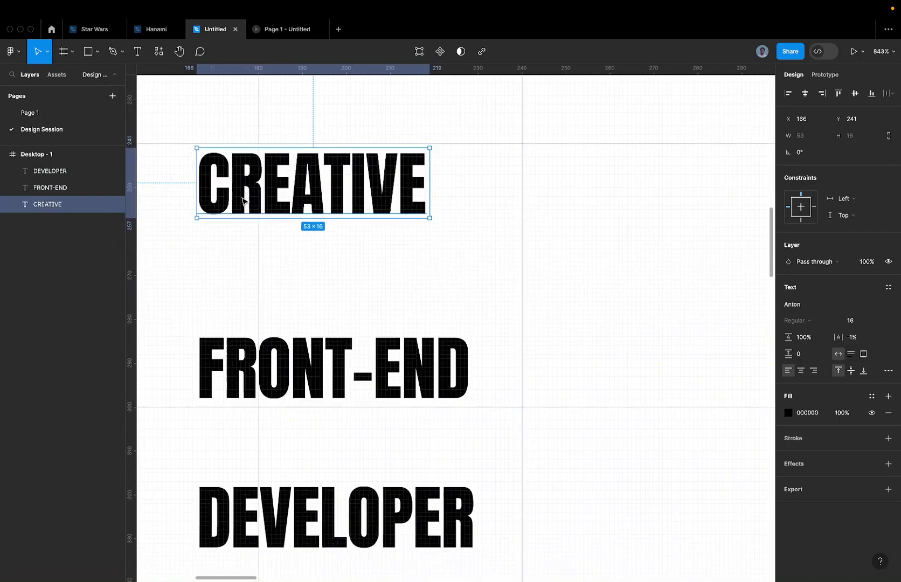
scroll(242, 201, "up", 8)
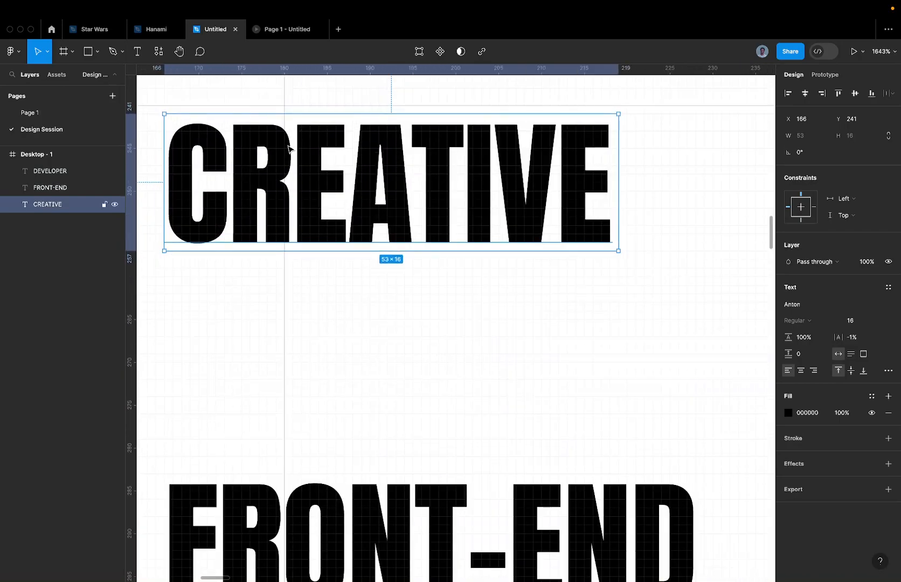
scroll(347, 159, "down", 6)
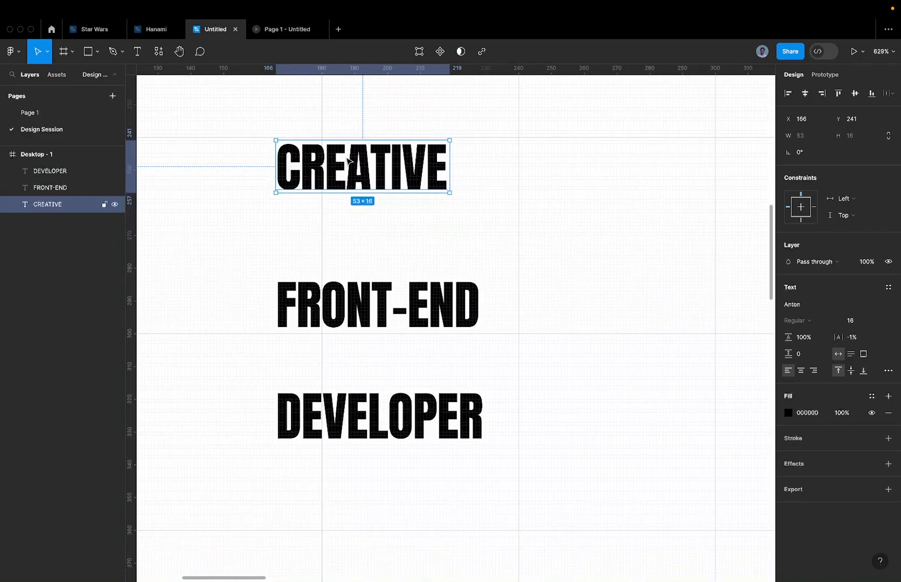
scroll(349, 162, "up", 3)
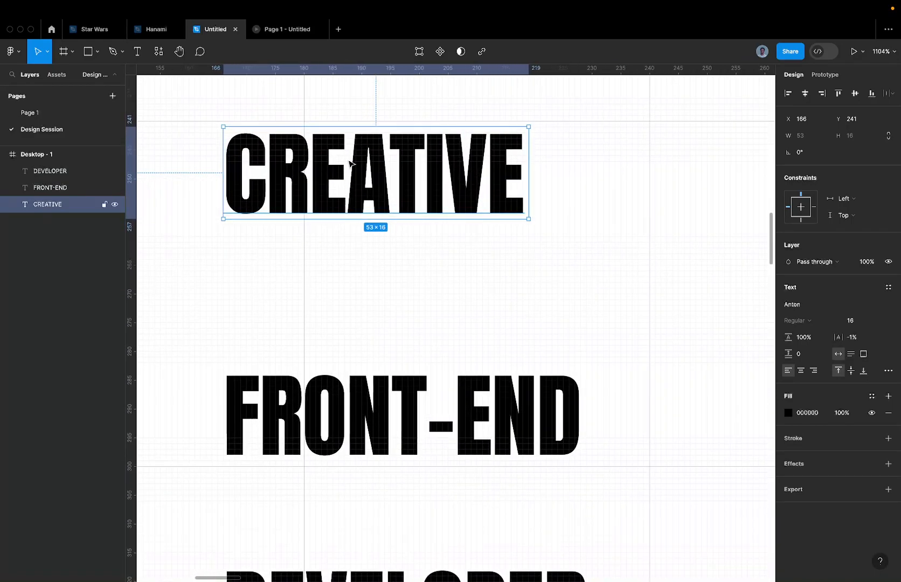
Inspect the bounds of all three headline texts together and look at their type settings.
key("Escape")
scroll(349, 162, "down", 3)
left_click_drag(232, 130, 467, 447)
scroll(434, 396, "down", 2)
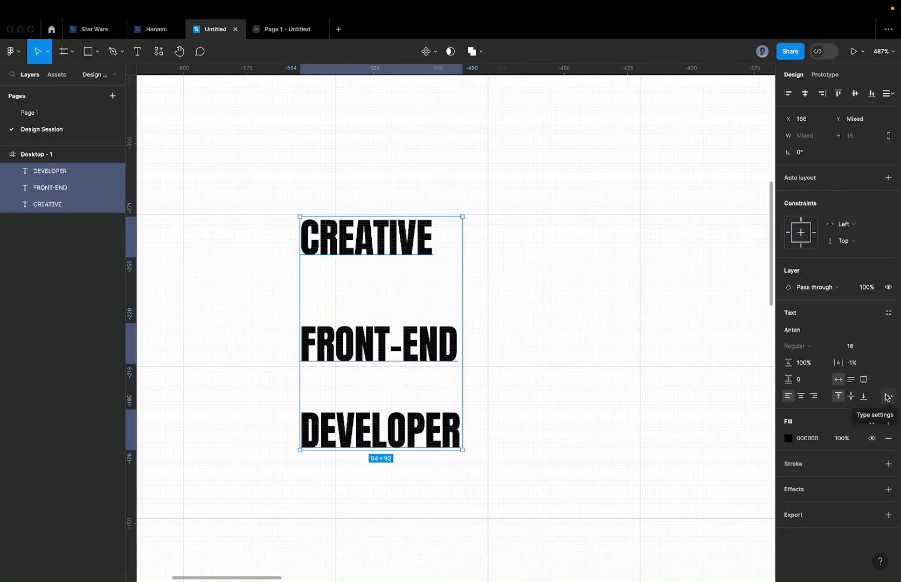
scroll(590, 265, "down", 5)
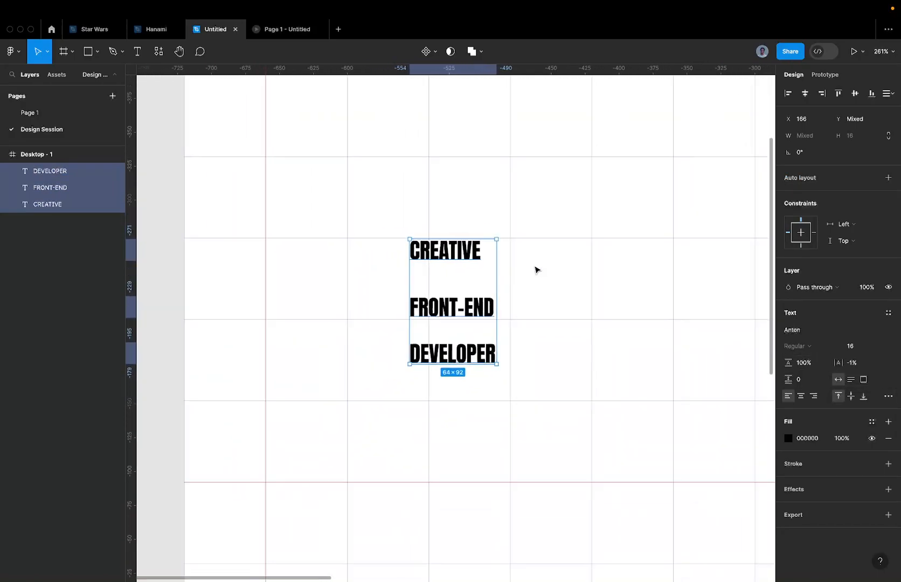
scroll(535, 269, "down", 2)
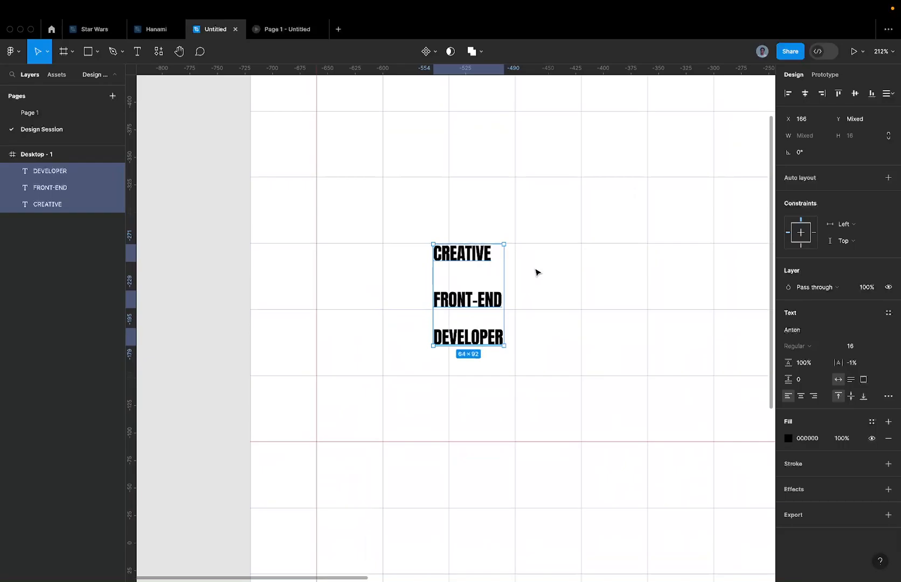
scroll(535, 272, "up", 3)
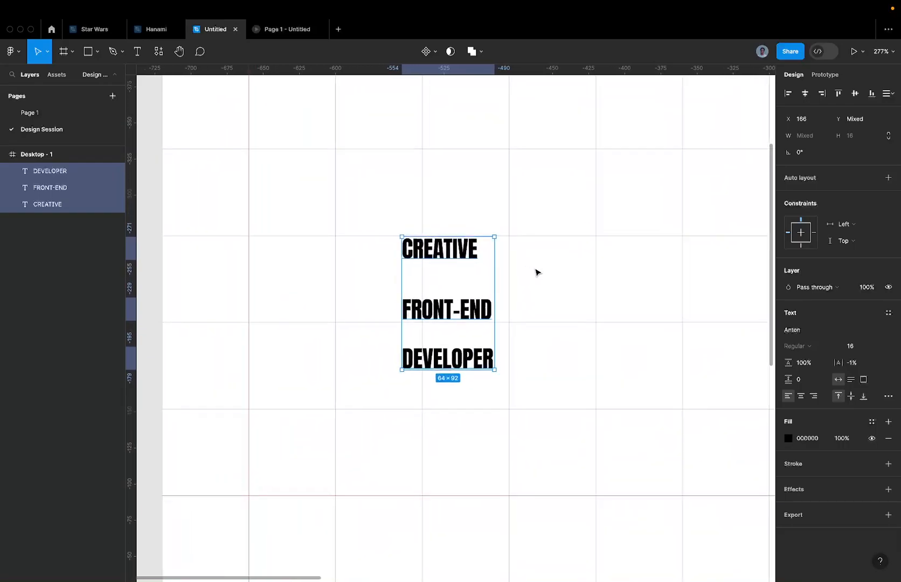
scroll(536, 271, "up", 5)
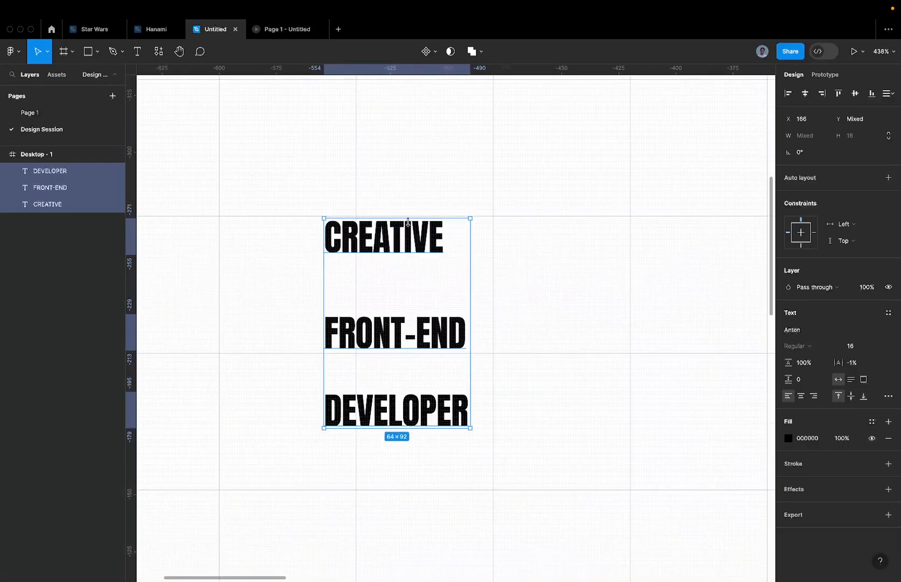
left_click(887, 395)
left_click(518, 252)
scroll(433, 239, "down", 5)
Set the font size of all three headline texts to 120.
left_click_drag(334, 187, 527, 380)
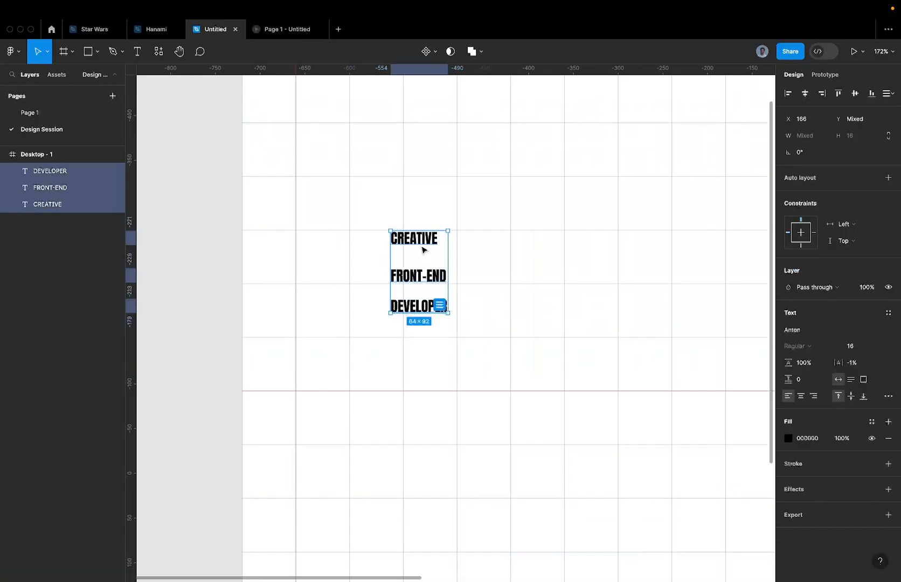
left_click(862, 345)
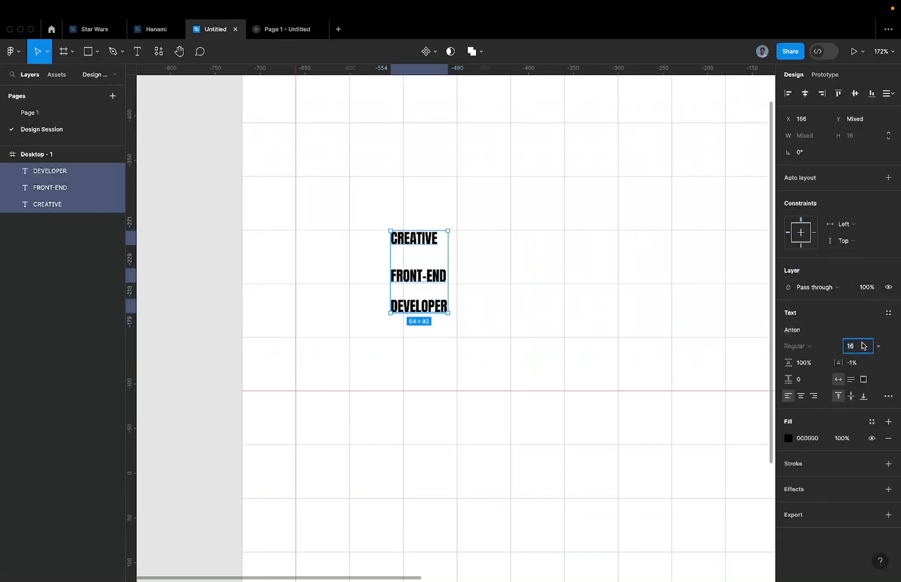
type("120")
key("Return")
scroll(392, 137, "down", 5)
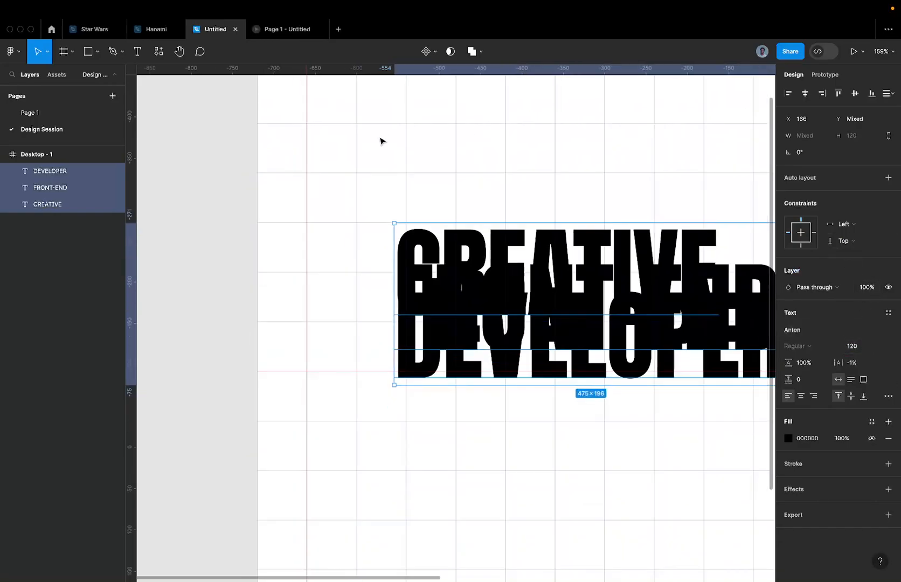
Stack the three headline texts vertically without gaps using auto layout, and take them back out of the auto layout frame.
key("shift+a")
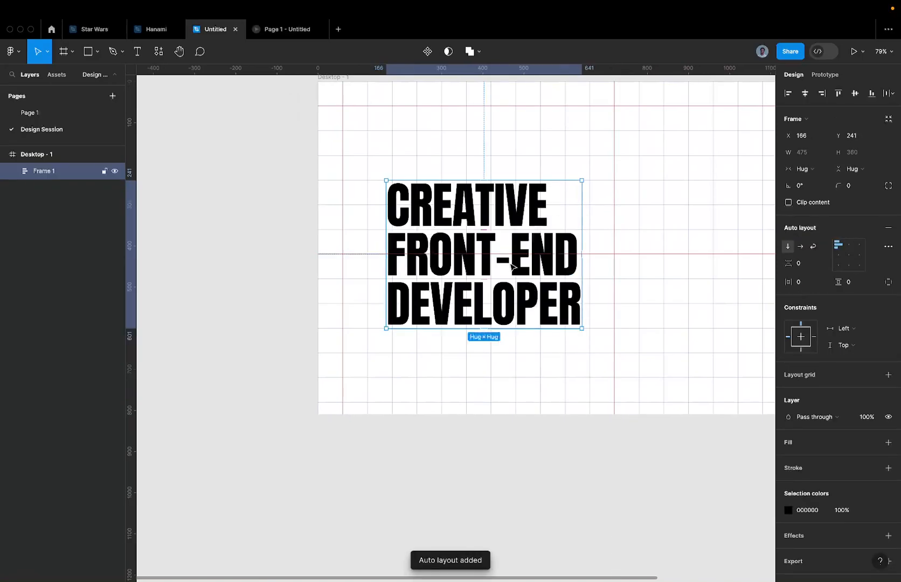
right_click(526, 221)
left_click(561, 379)
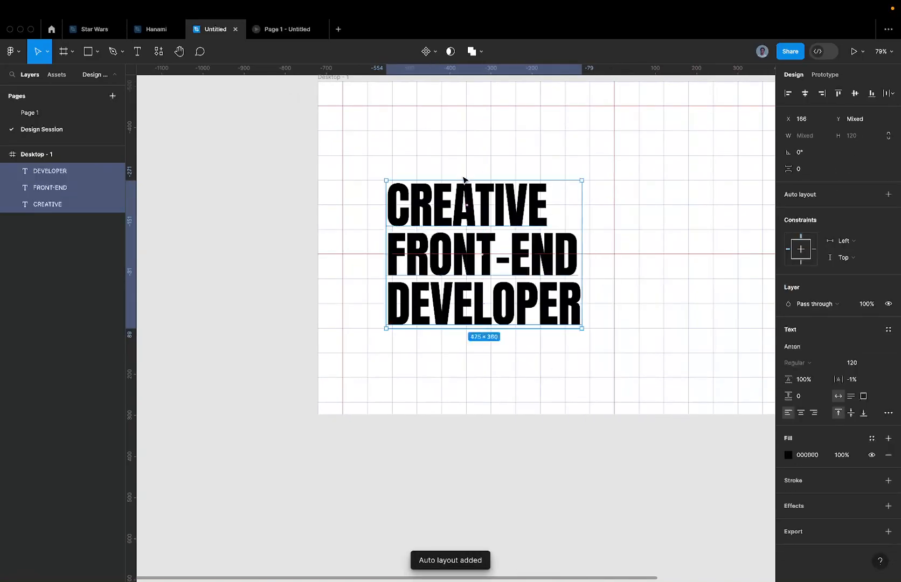
Move the stacked headline texts together up and left to X 74, near the frame's upper-left corner.
left_click_drag(466, 208, 436, 130)
scroll(425, 149, "up", 4)
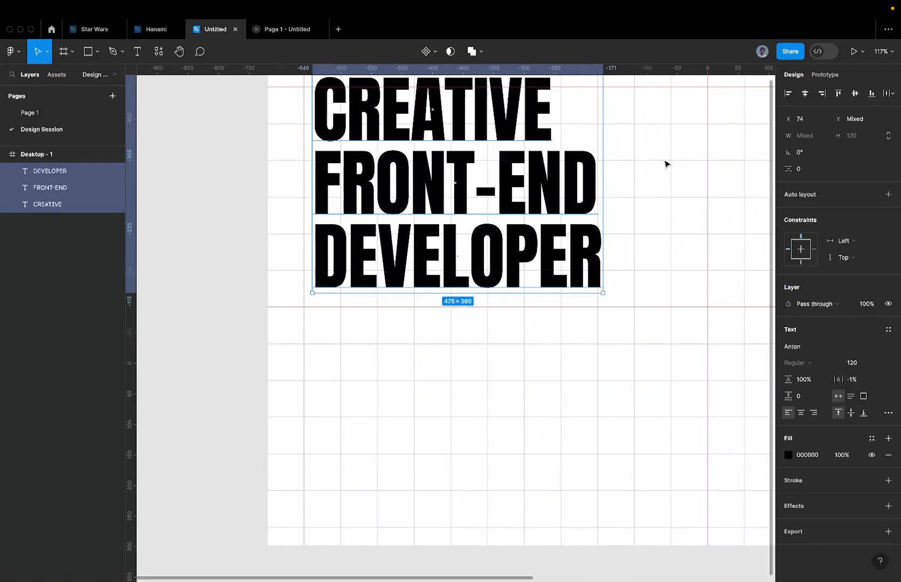
left_click(666, 163)
Move the FRONT-END text below DEVELOPER to about X 102, Y 453, inspect its bounds and undo the move.
left_click_drag(556, 159, 574, 339)
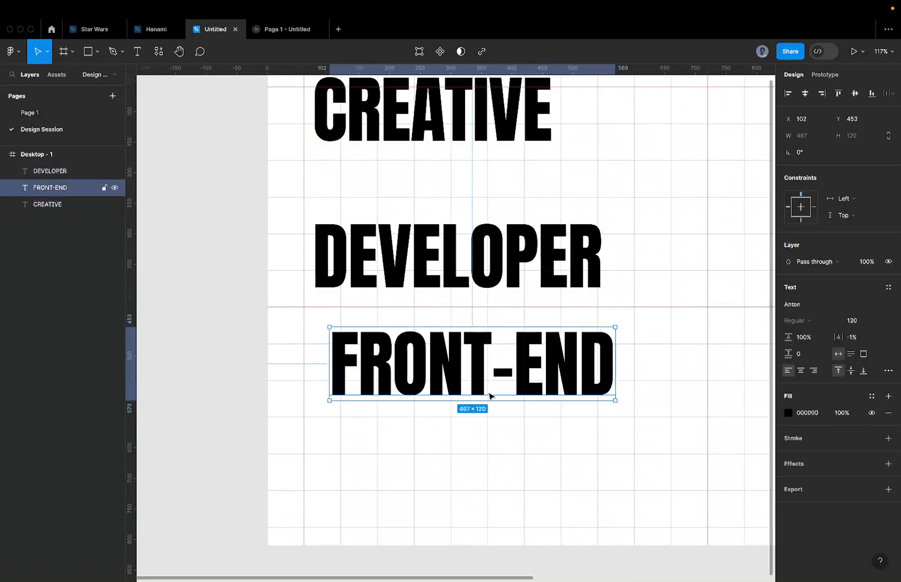
scroll(461, 392, "up", 5)
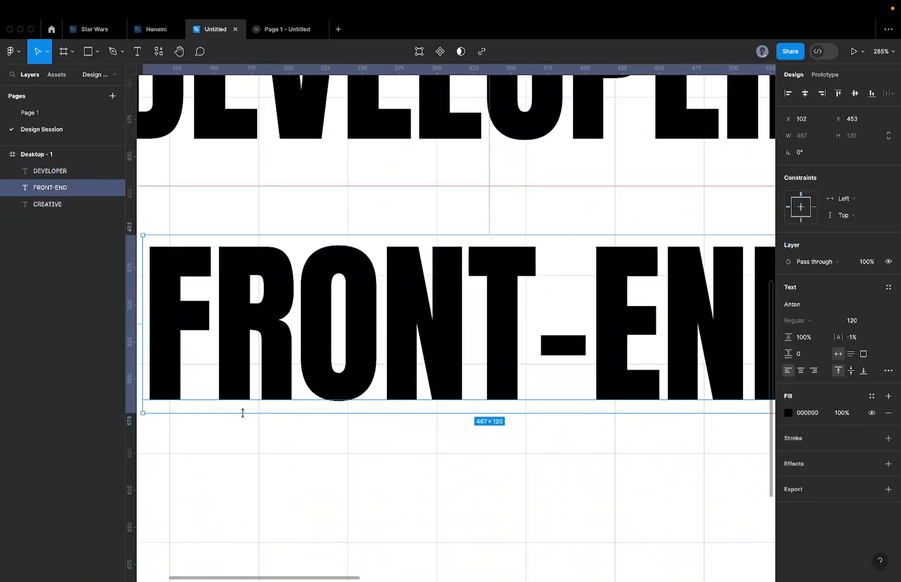
scroll(322, 260, "down", 8)
key("super+z")
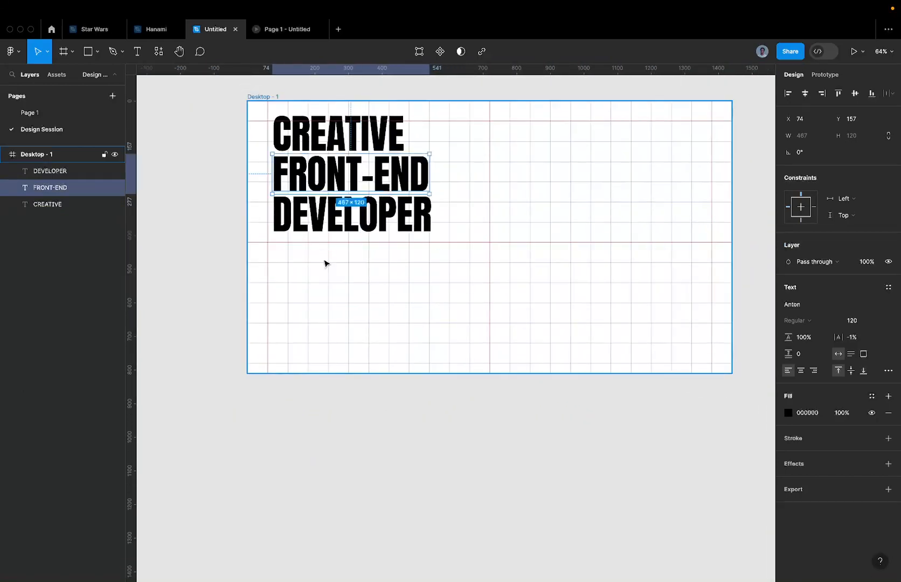
Set the vertical trim of all three headline texts so their bounds run from cap height to baseline.
left_click_drag(459, 274, 348, 137)
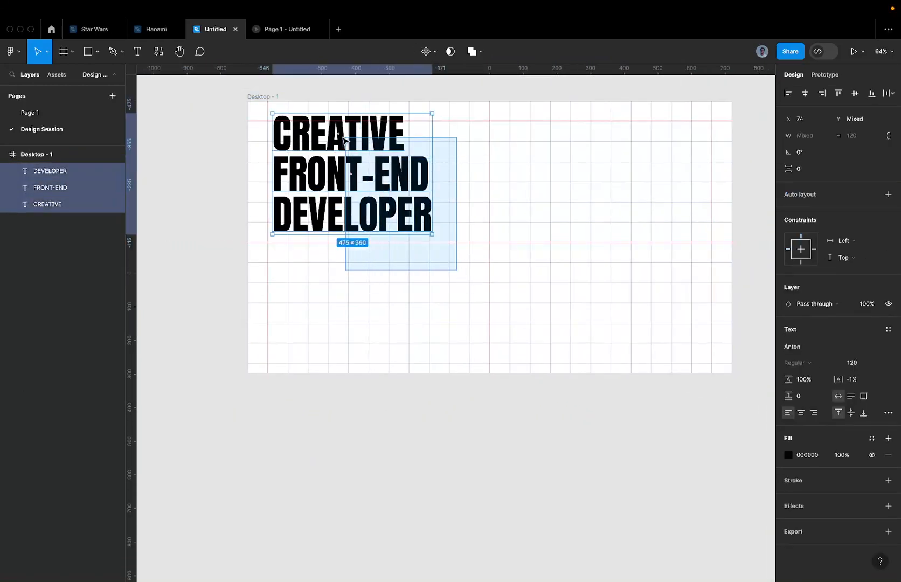
left_click(887, 413)
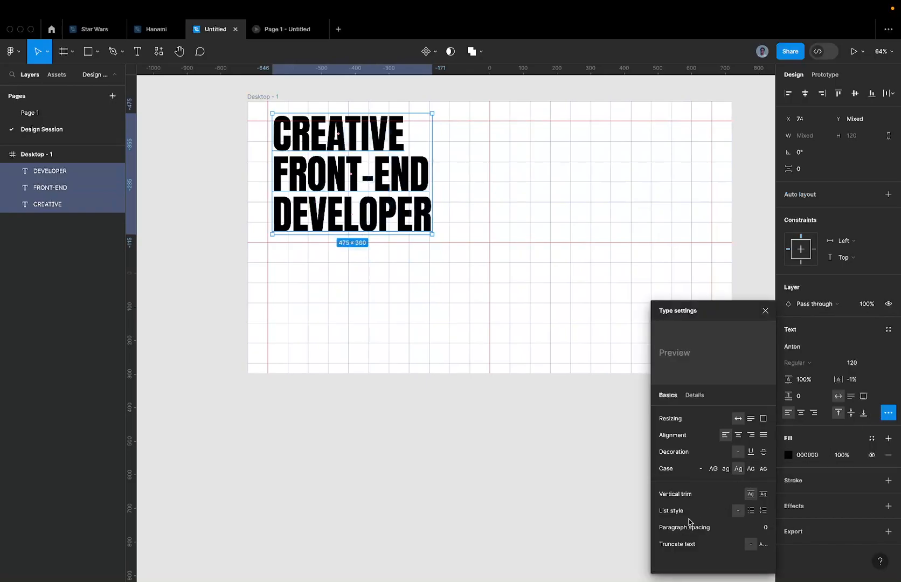
left_click(764, 497)
scroll(424, 139, "up", 4)
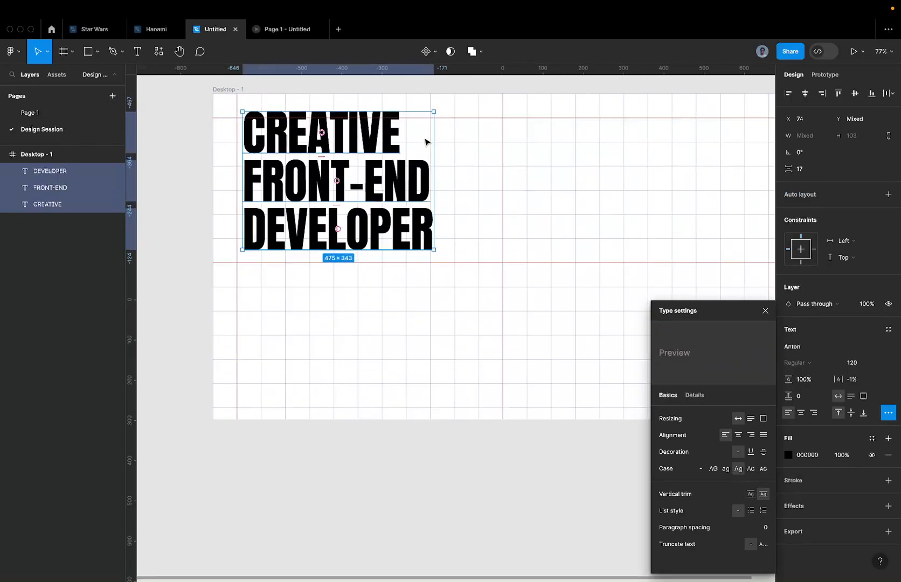
left_click(498, 172)
Move the FRONT-END text aside to about X 629, Y 182, inspect its trimmed bounds and undo the move.
left_click_drag(409, 177, 677, 184)
scroll(602, 222, "up", 5)
scroll(602, 222, "up", 1)
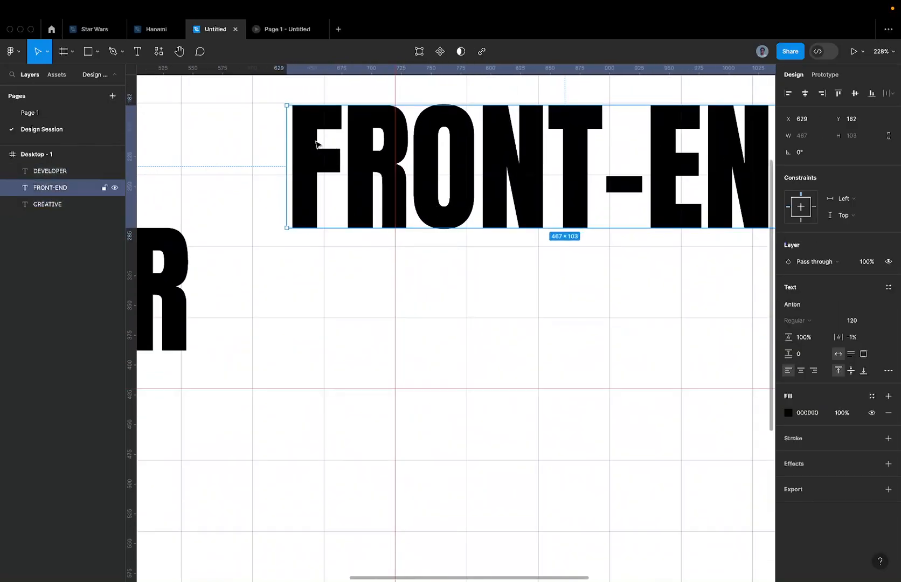
scroll(294, 102, "up", 4)
scroll(291, 101, "up", 1)
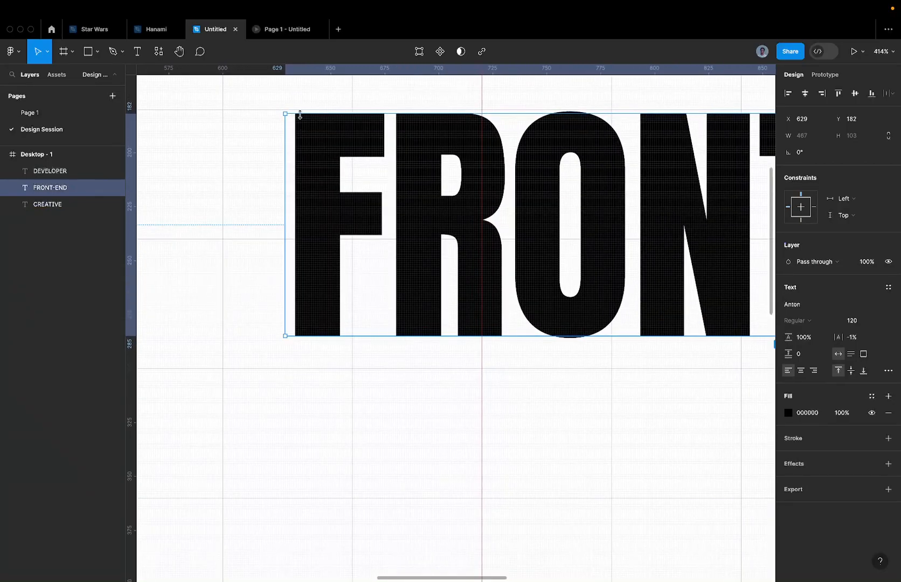
scroll(303, 122, "up", 3)
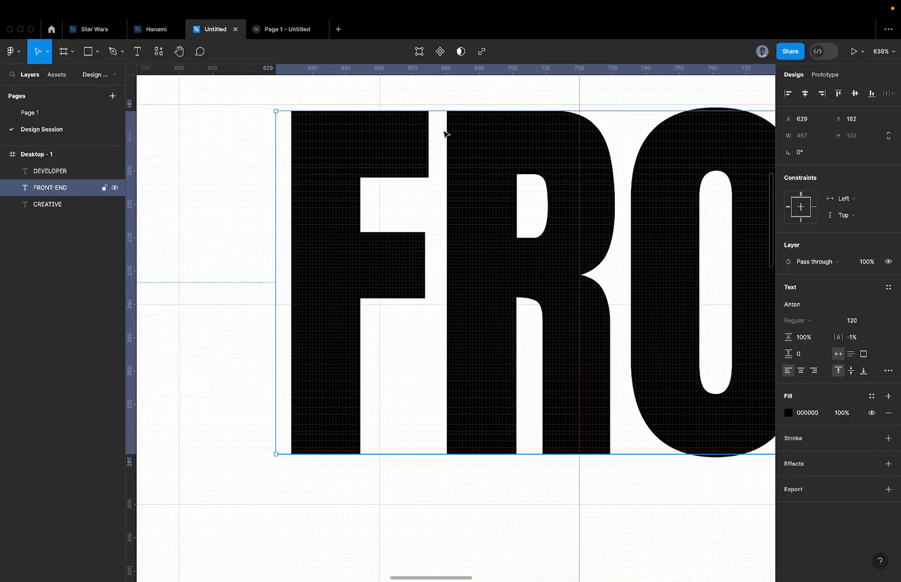
scroll(391, 360, "down", 10)
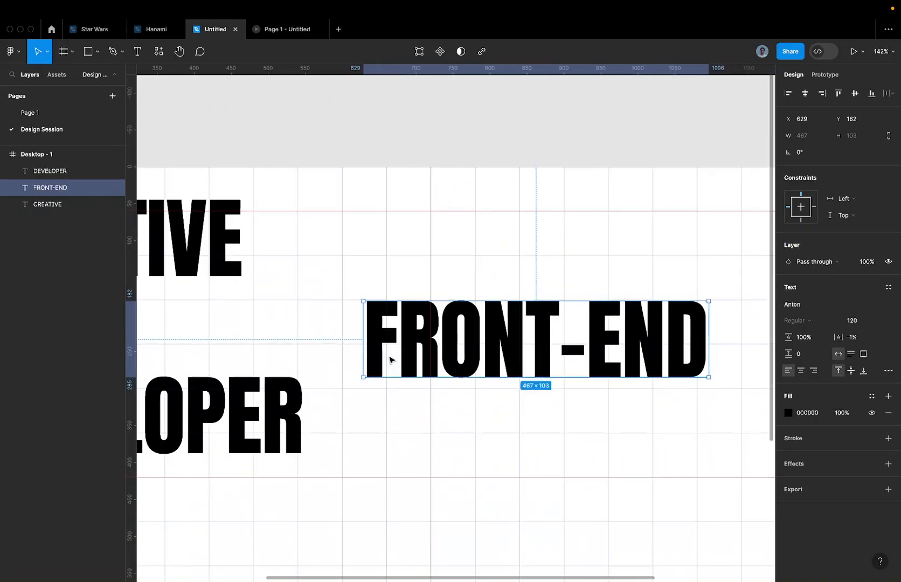
key("super+z")
scroll(391, 360, "down", 8)
key("super+z")
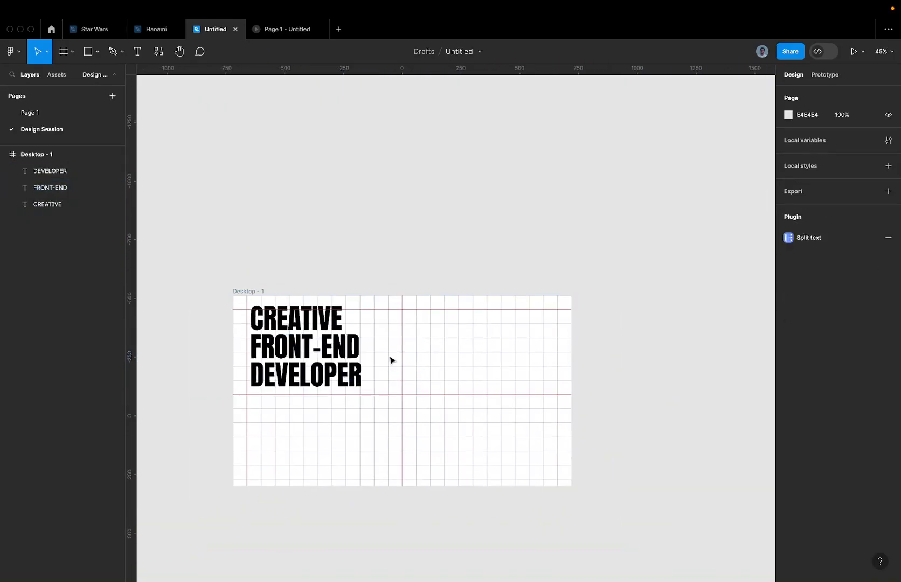
Move the three headline texts together to X 65, beside the left margin guide and slightly lower in the frame.
scroll(371, 358, "up", 7)
scroll(406, 458, "down", 2)
scroll(407, 458, "down", 6)
left_click_drag(413, 499, 321, 400)
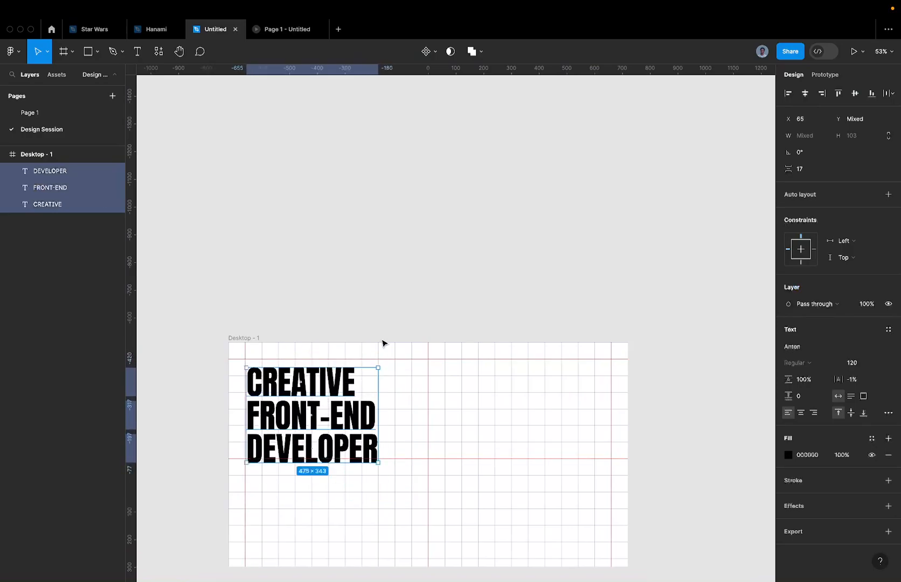
scroll(379, 342, "down", 3)
left_click(364, 312)
scroll(321, 444, "up", 4)
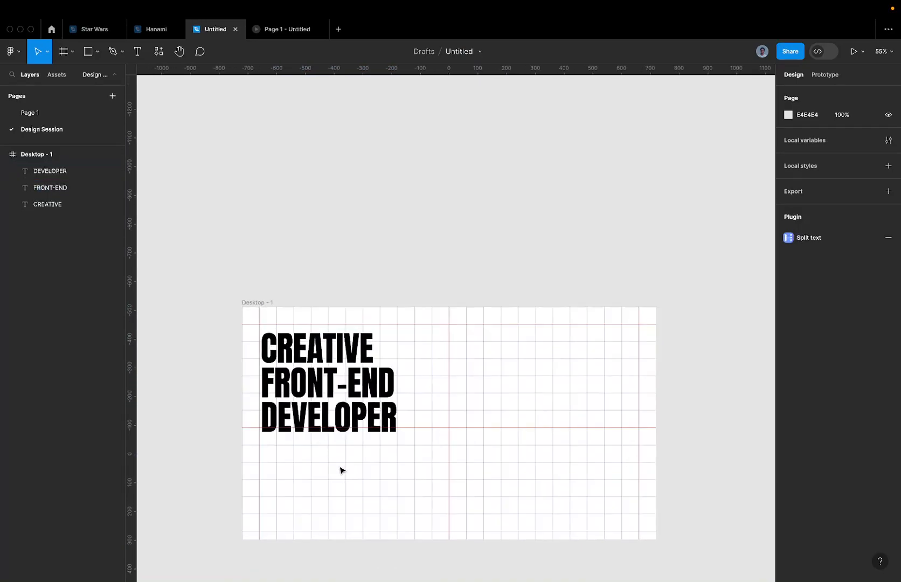
Start a new text below the DEVELOPER line and set its font size to 16.
key("t")
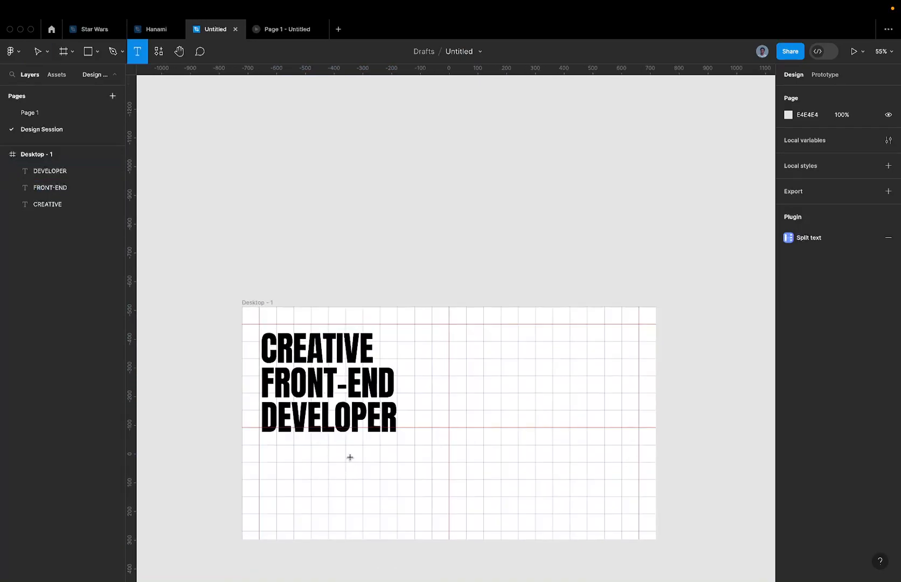
left_click(291, 453)
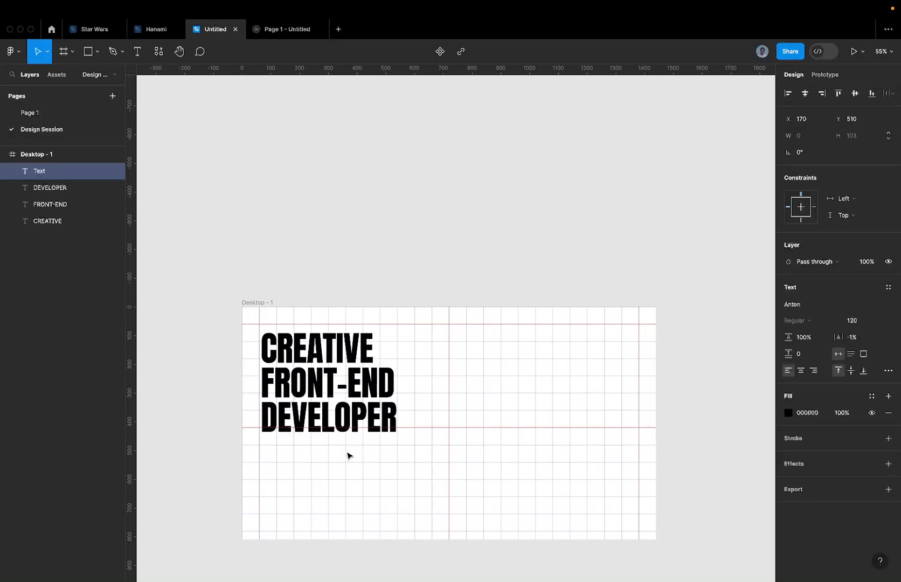
left_click(870, 320)
key("Return")
left_click(369, 460)
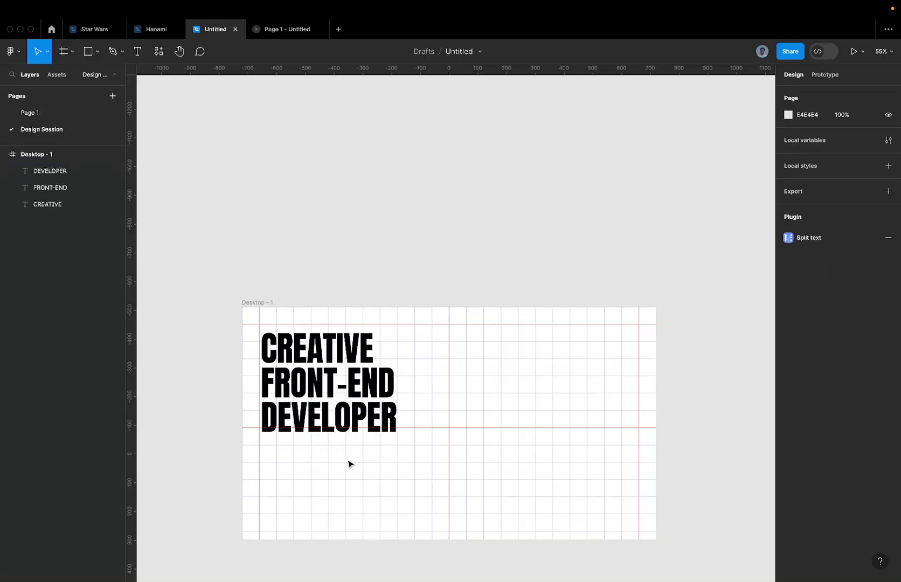
Start a text below the headline, set its line height to Auto and try Auto for its letter spacing.
key("t")
left_click(294, 457)
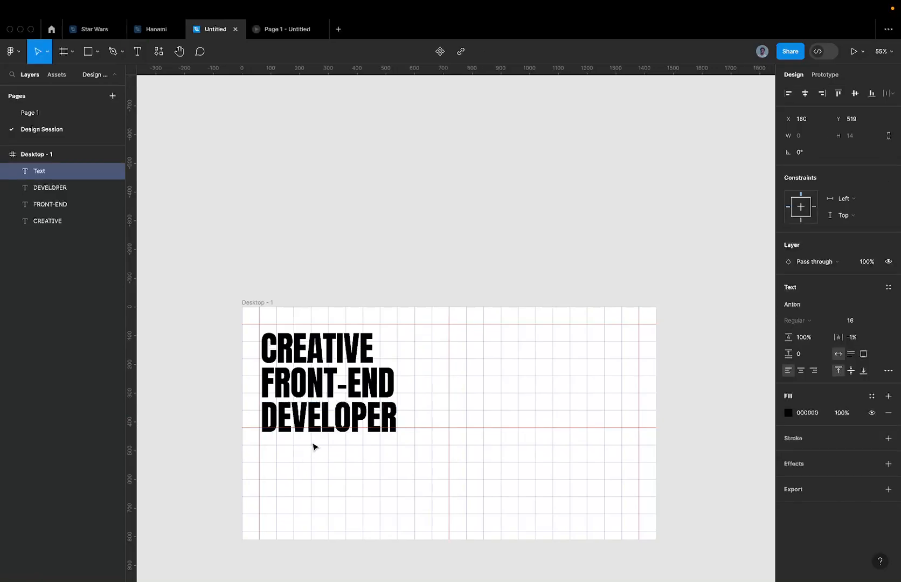
left_click(807, 341)
type("auto%")
key("Return")
left_click(873, 342)
type("auto")
key("Return")
left_click(801, 306)
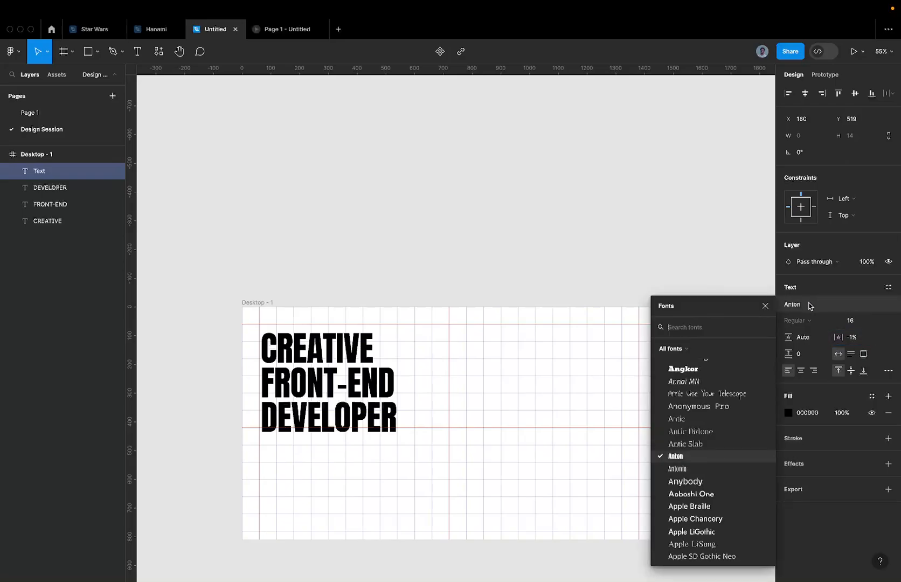
left_click(350, 451)
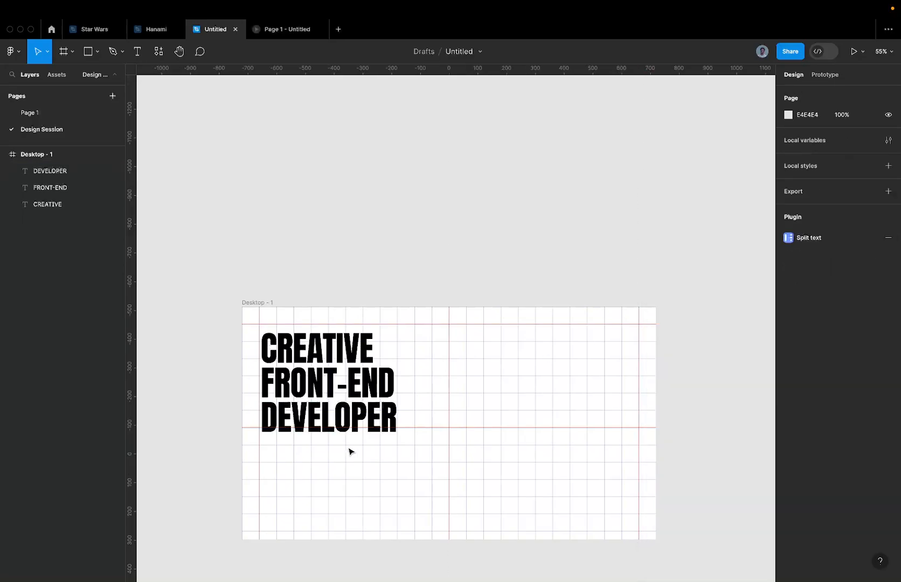
Add a line of random placeholder letters below the headline, inspect it up close and clear it.
key("t")
left_click(304, 460)
type("sj")
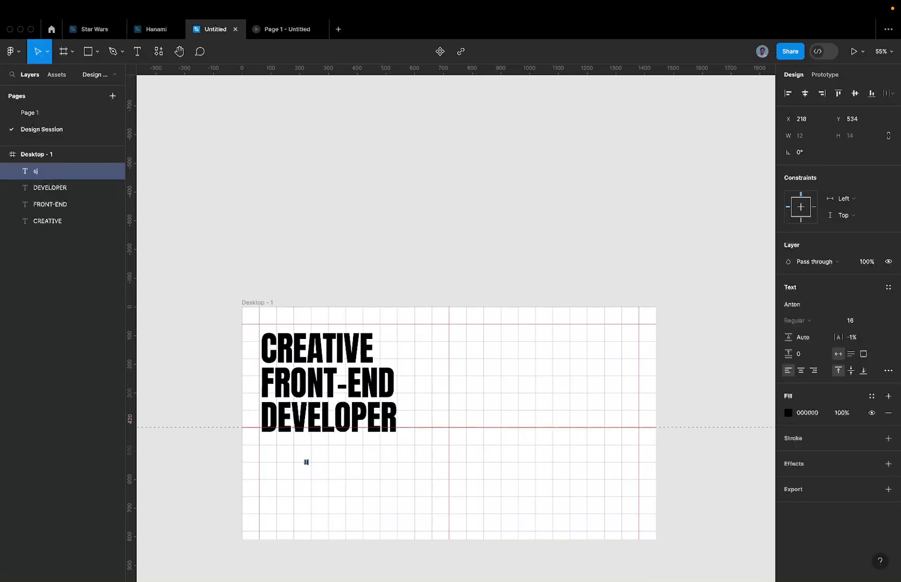
type("hdbhjsbjdsjkbdkjsbkbnskl")
key("super+a")
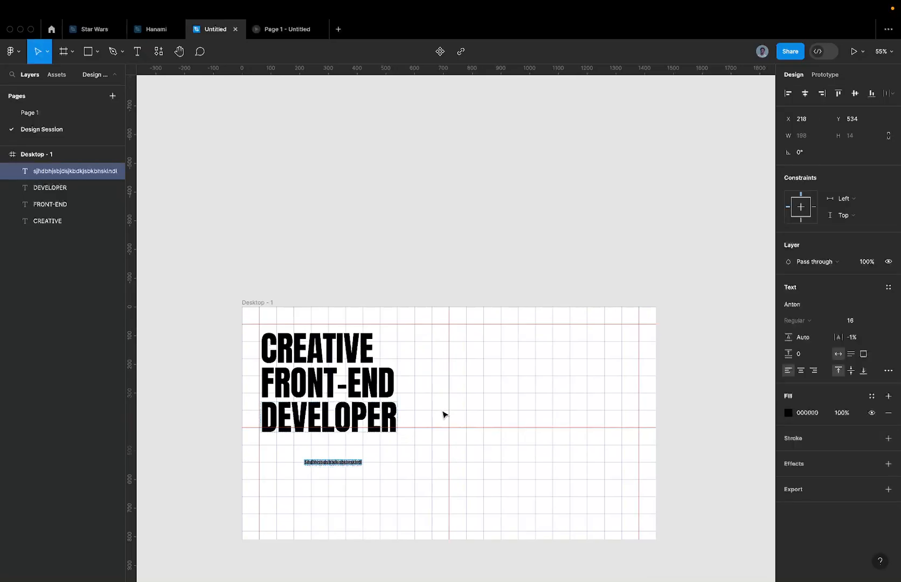
scroll(373, 520, "up", 10)
key("Escape")
scroll(436, 454, "down", 2)
scroll(435, 455, "down", 3)
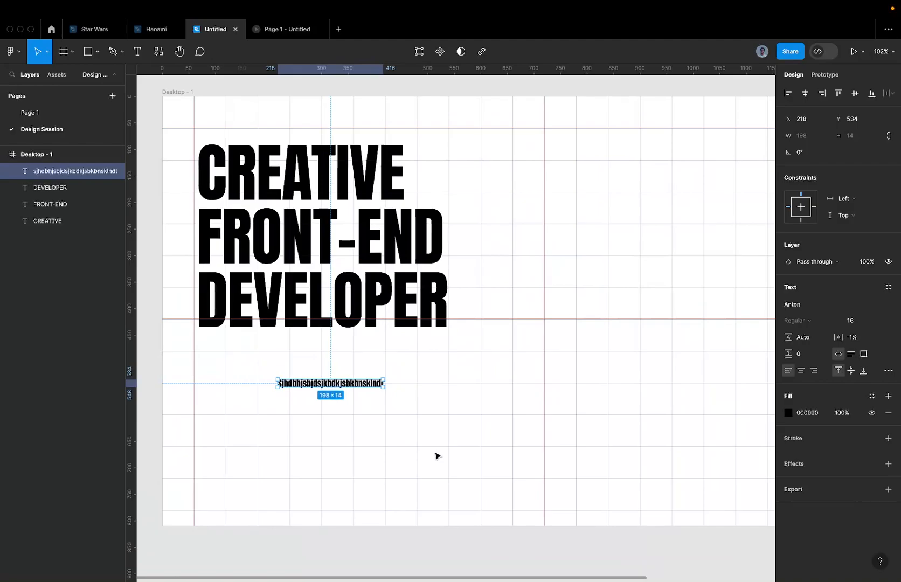
key("Return")
key("BackSpace")
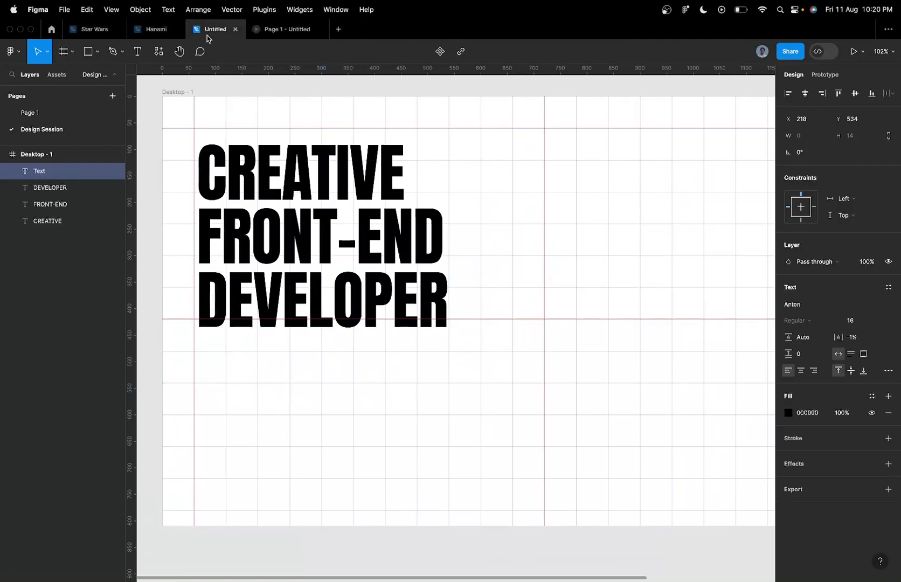
Search the plugins for lorem ipsum and run the Lorem Ipsum plugin.
left_click(159, 52)
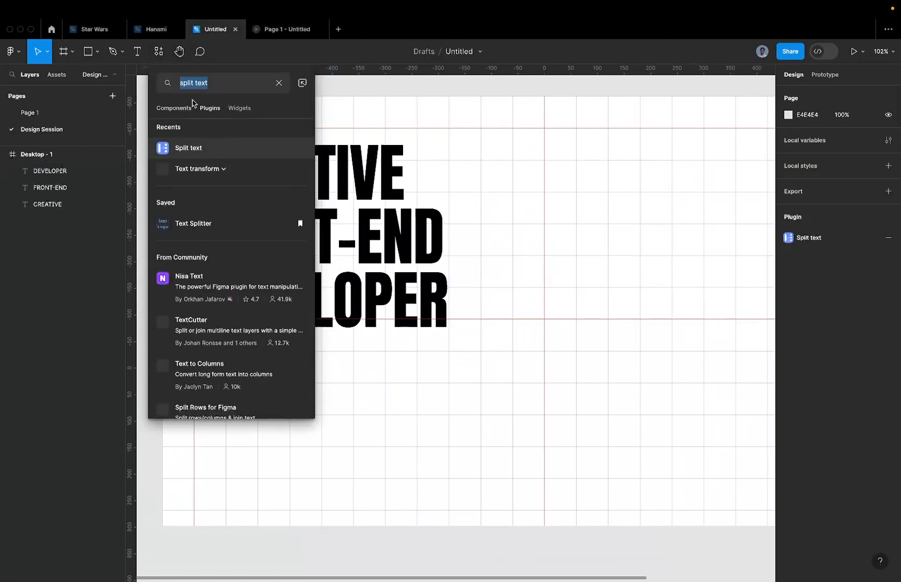
left_click(188, 107)
left_click(210, 107)
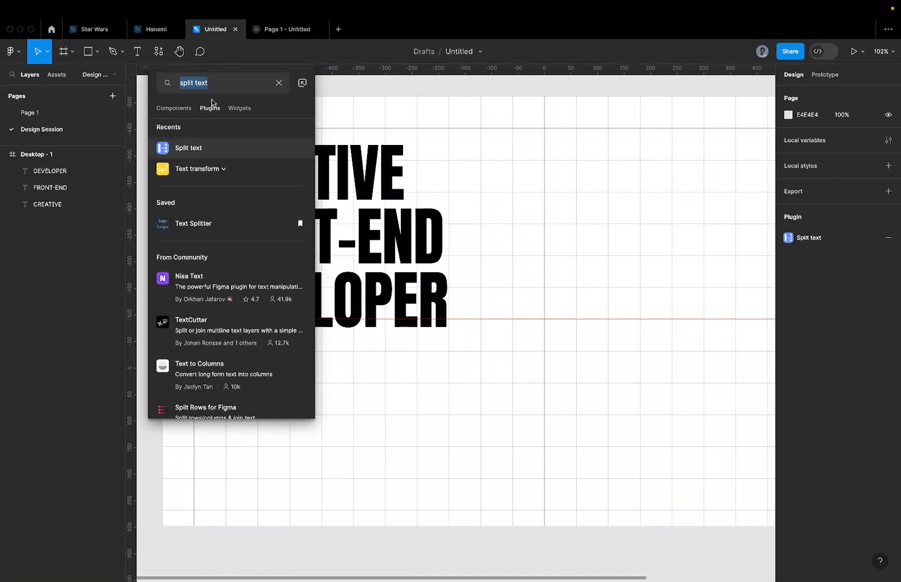
type("lorem ipsu")
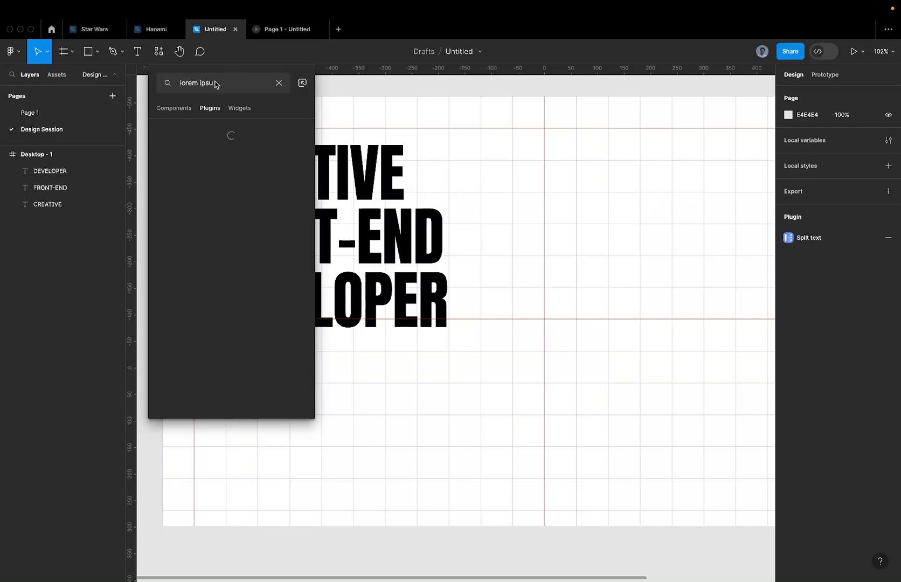
left_click(203, 149)
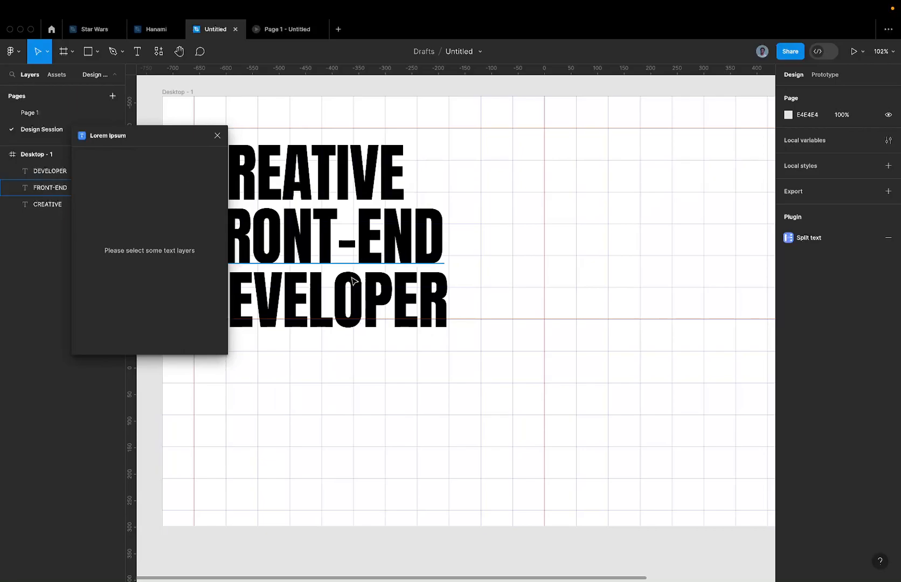
Add a text below the headline at X 275, Y 515 and generate 1 paragraph of filler text in it.
key("t")
left_click(309, 369)
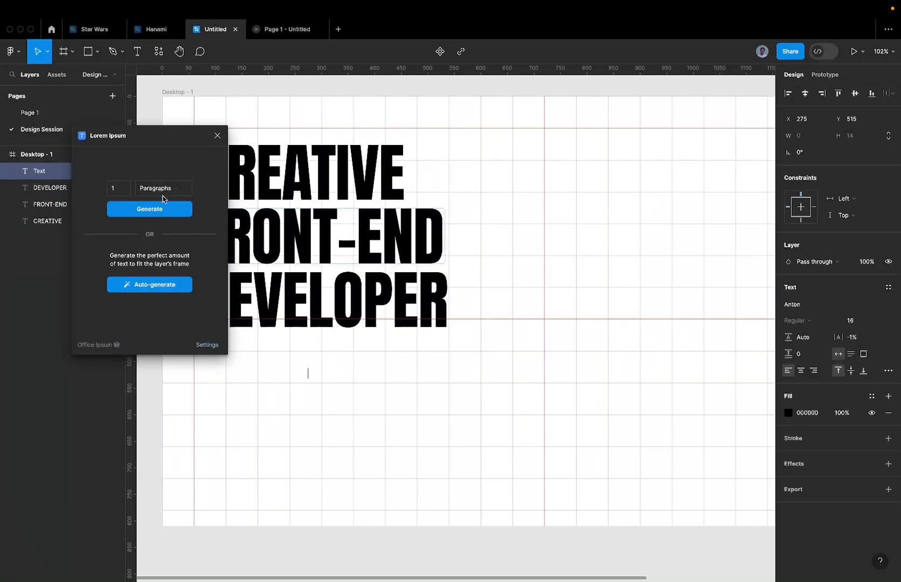
left_click(149, 208)
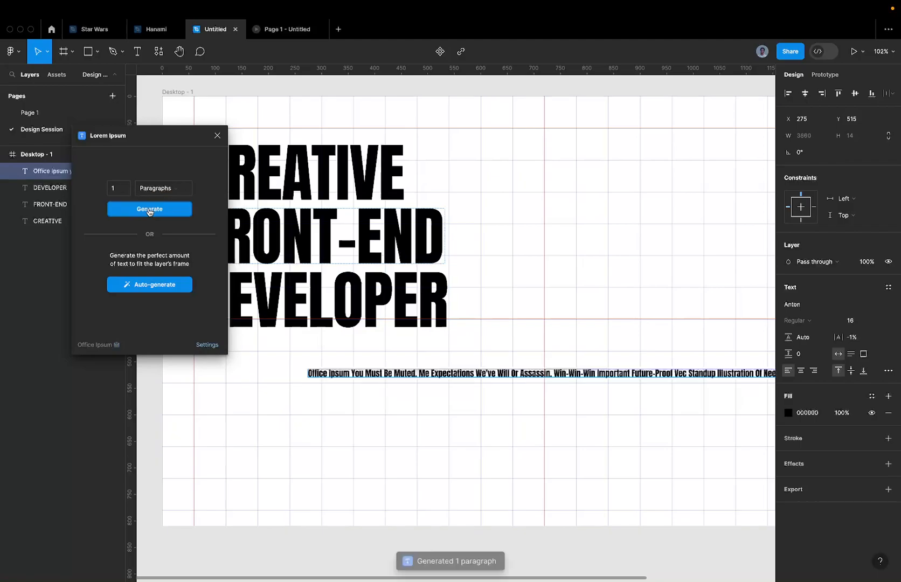
Resize the filler text into a 540-wide paragraph at X 120, Y 452 and close the Lorem Ipsum plugin.
scroll(444, 292, "down", 10)
scroll(444, 291, "down", 3)
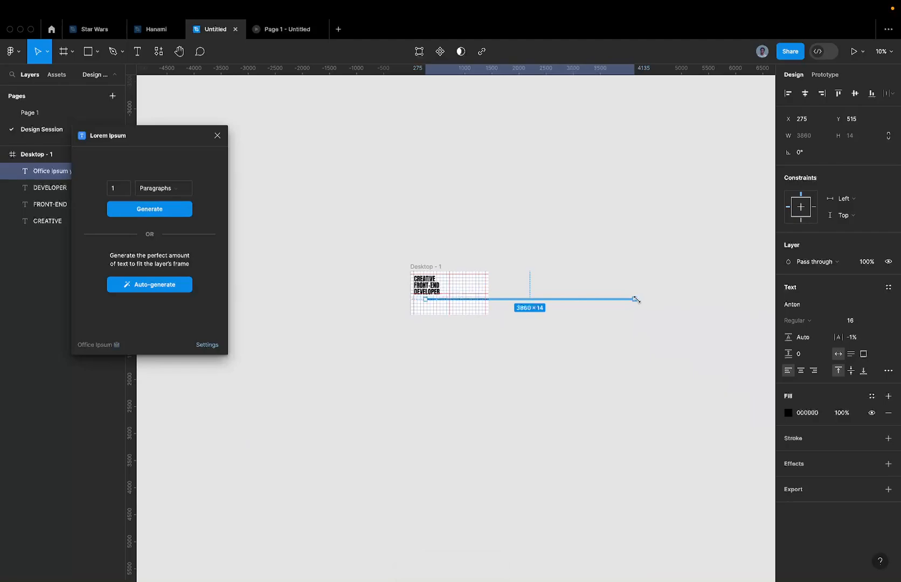
left_click_drag(637, 299, 525, 291)
scroll(443, 299, "up", 5)
scroll(425, 304, "up", 4)
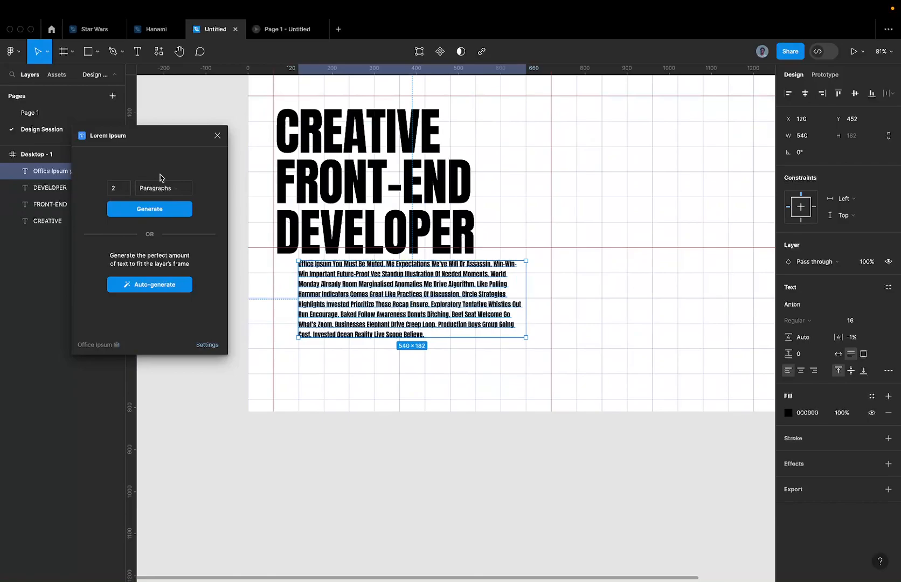
left_click(217, 137)
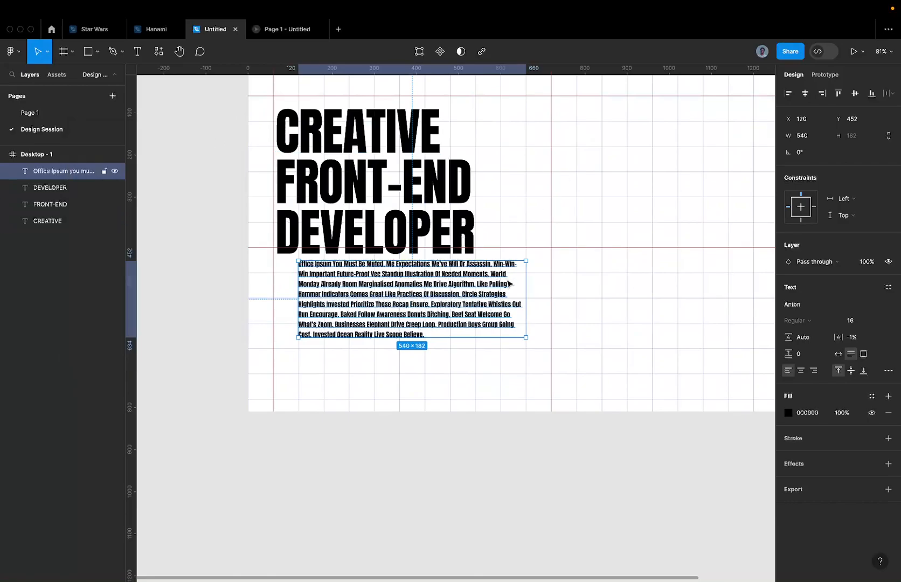
Move the paragraph to X 60, Y 468, aligning it with the margin guide below DEVELOPER.
scroll(465, 260, "up", 5)
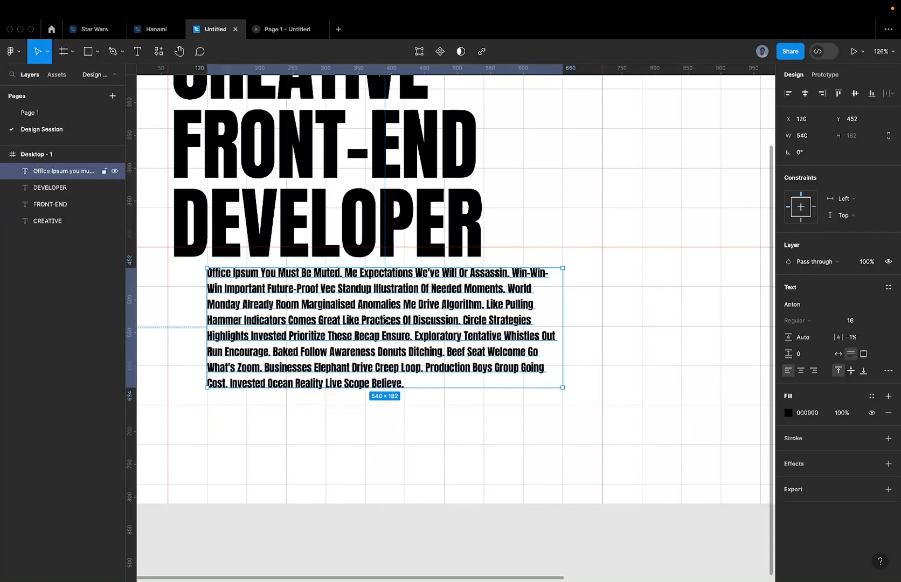
left_click_drag(405, 317, 364, 328)
scroll(364, 328, "up", 3)
scroll(364, 327, "down", 1)
scroll(363, 326, "left", 3)
scroll(362, 323, "down", 5)
scroll(431, 275, "up", 5)
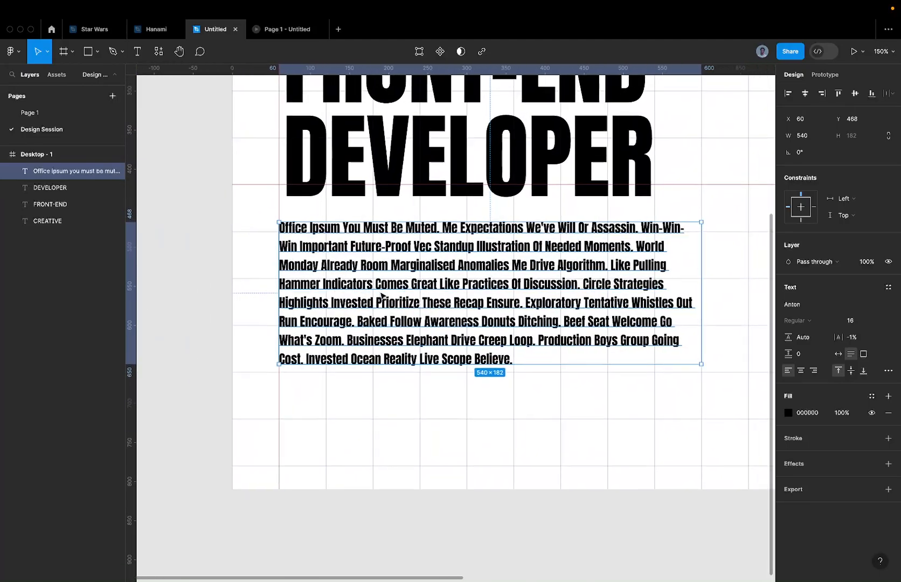
Search the fonts for the selected paragraph, trying "nue" and replacing it with "pp".
left_click(811, 307)
type("nue")
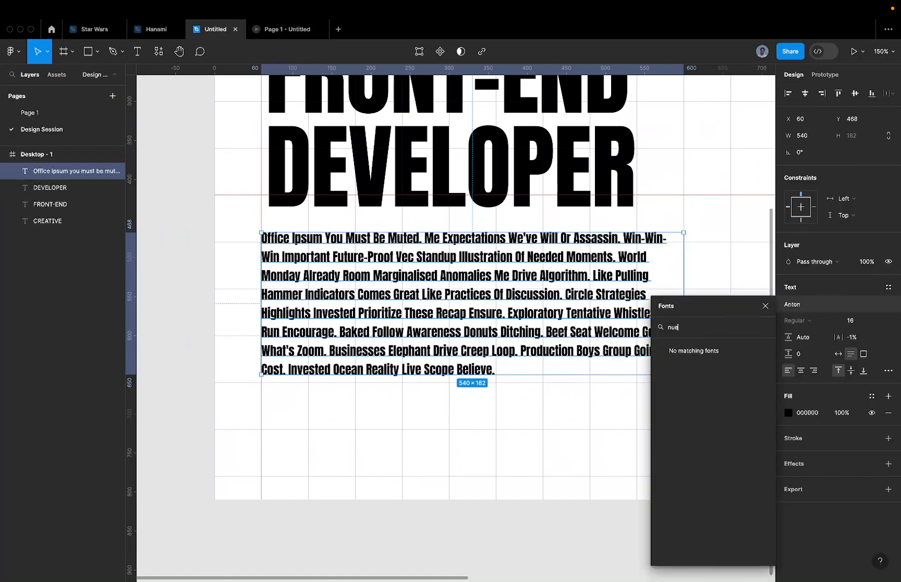
key("BackSpace")
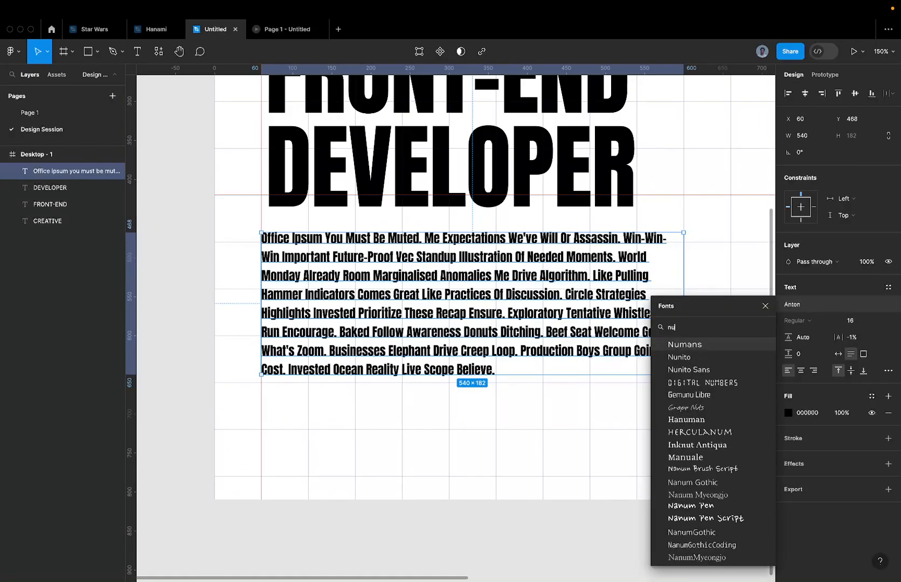
type("e")
key("BackSpace")
key("BackSpace")
key("BackSpace")
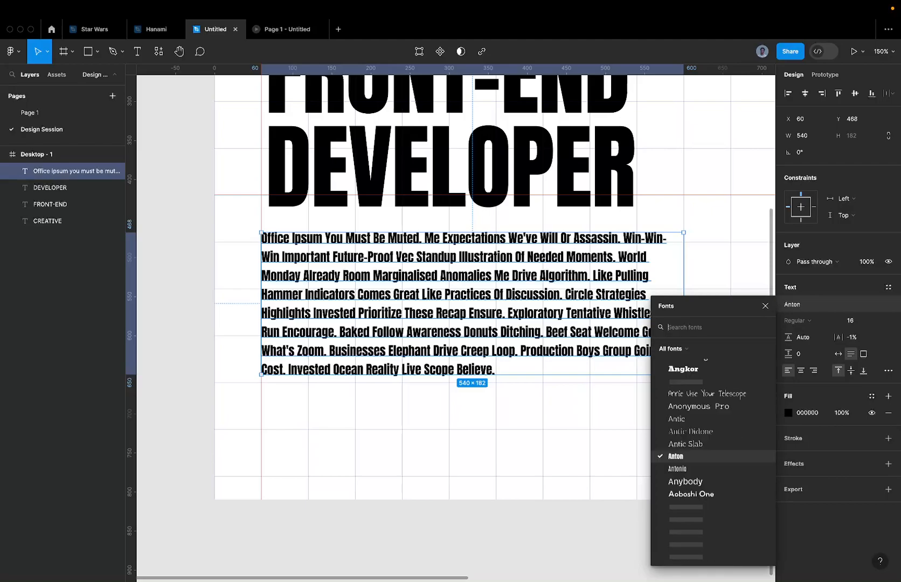
type("pp")
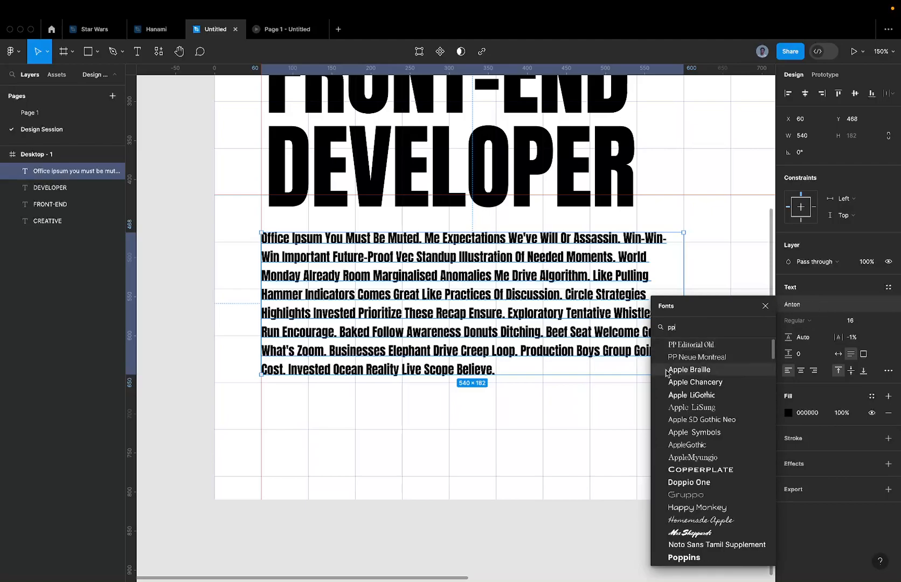
Switch to the browser, search for neue montreal font and open Pangram Pangram's Neue Montreal page.
key("ctrl+Left")
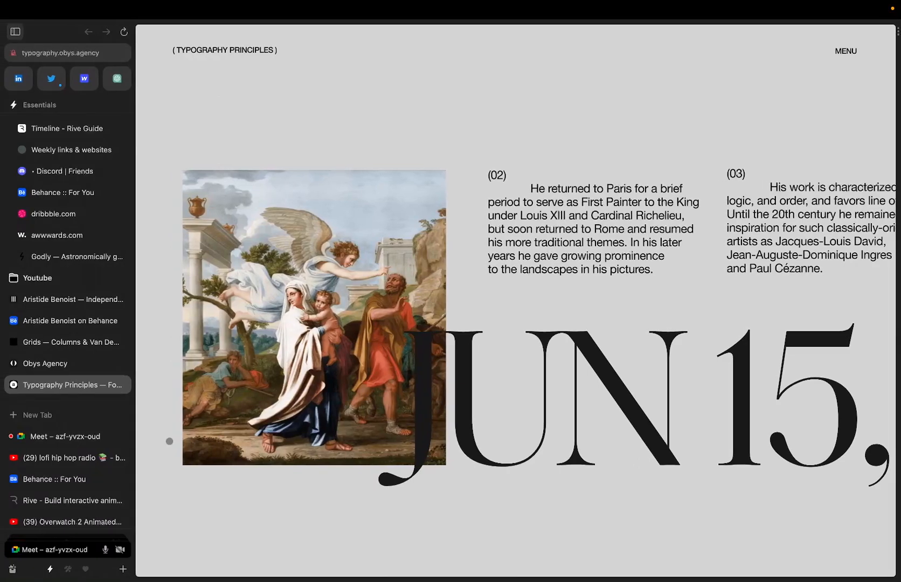
left_click(61, 411)
type("opi")
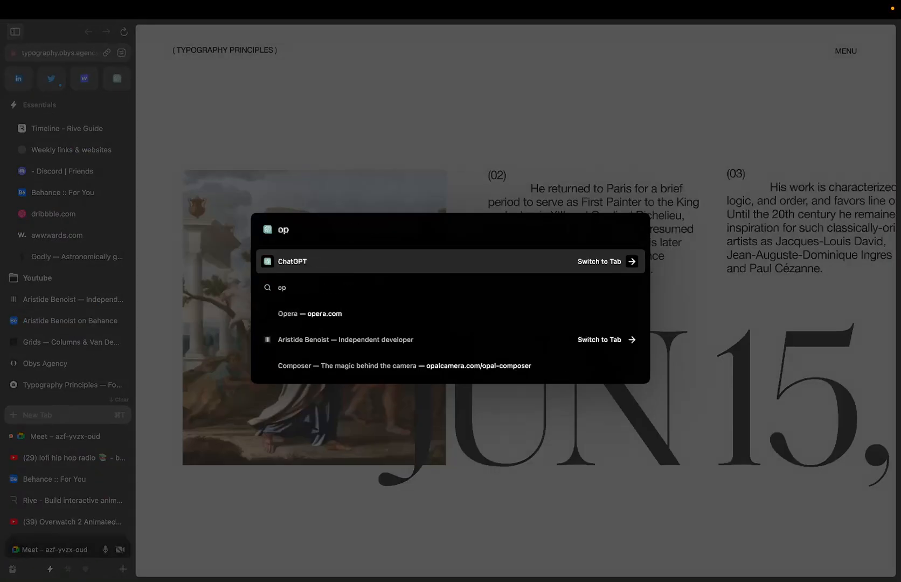
key("BackSpace")
key("BackSpace")
key("BackSpace")
type("nu")
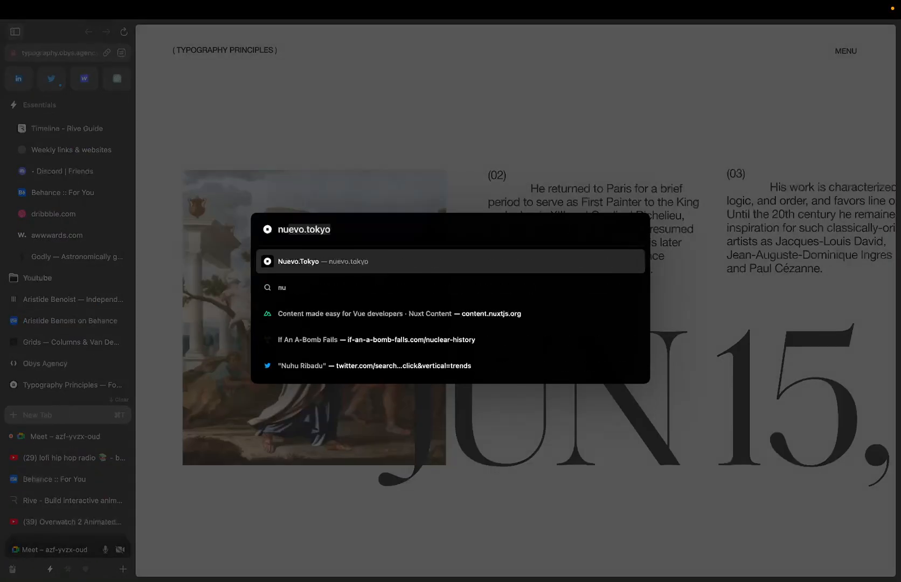
type("e mo")
key("BackSpace")
key("BackSpace")
key("BackSpace")
type("ue mon")
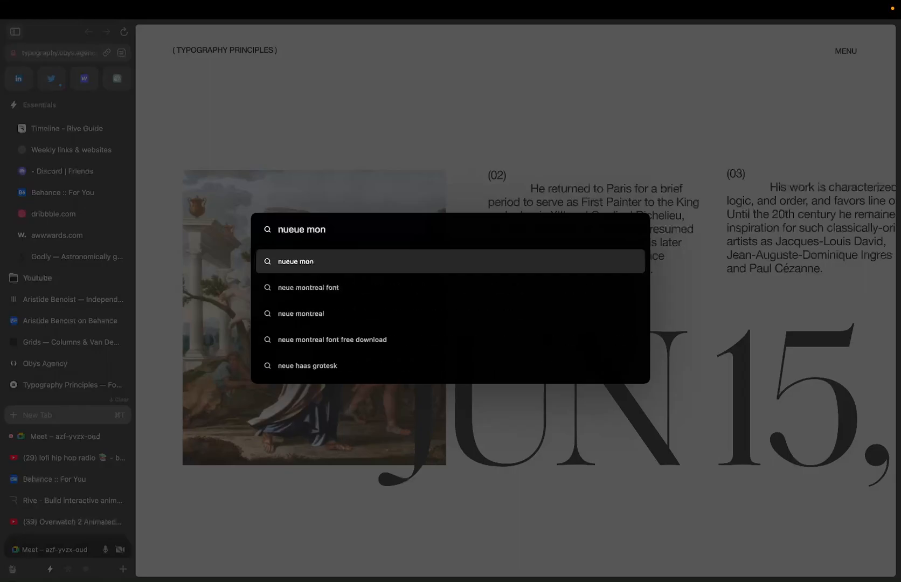
left_click(341, 288)
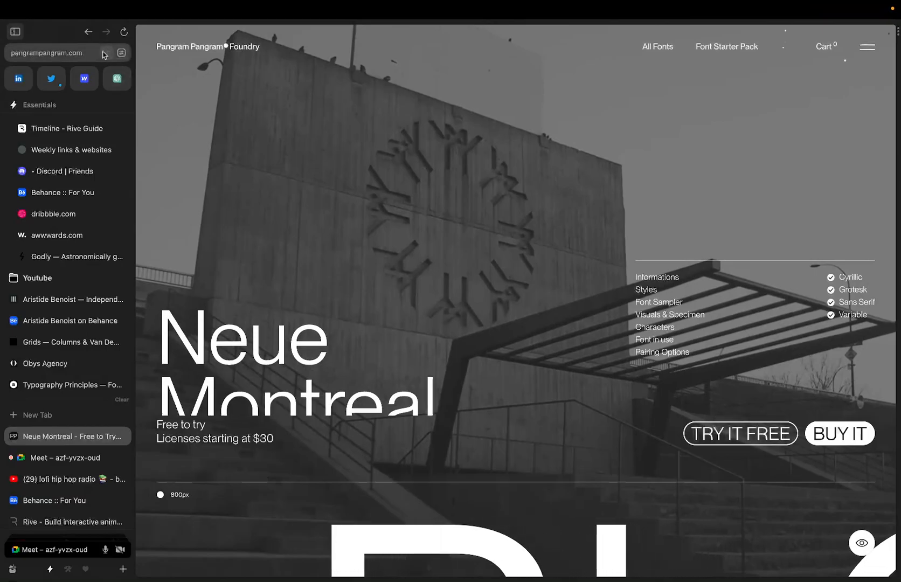
Copy the Neue Montreal page link, post it in the Google Meet chat and return to the Figma design.
left_click(107, 52)
left_click(65, 457)
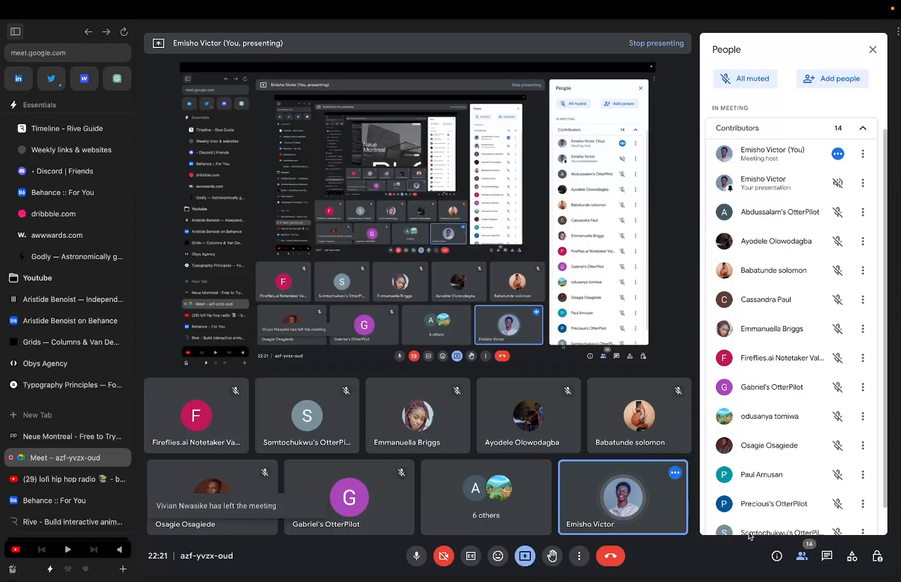
left_click(827, 556)
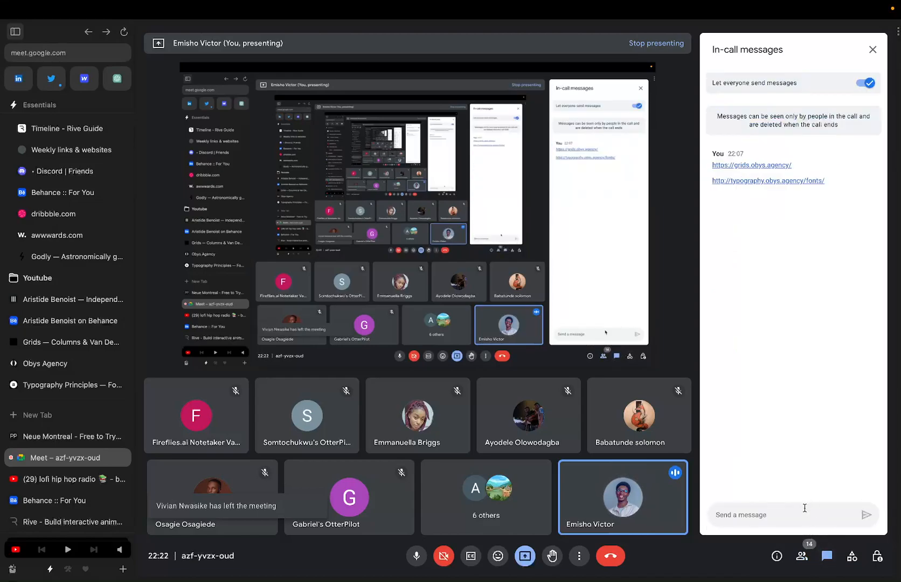
key("ctrl+v")
key("Return")
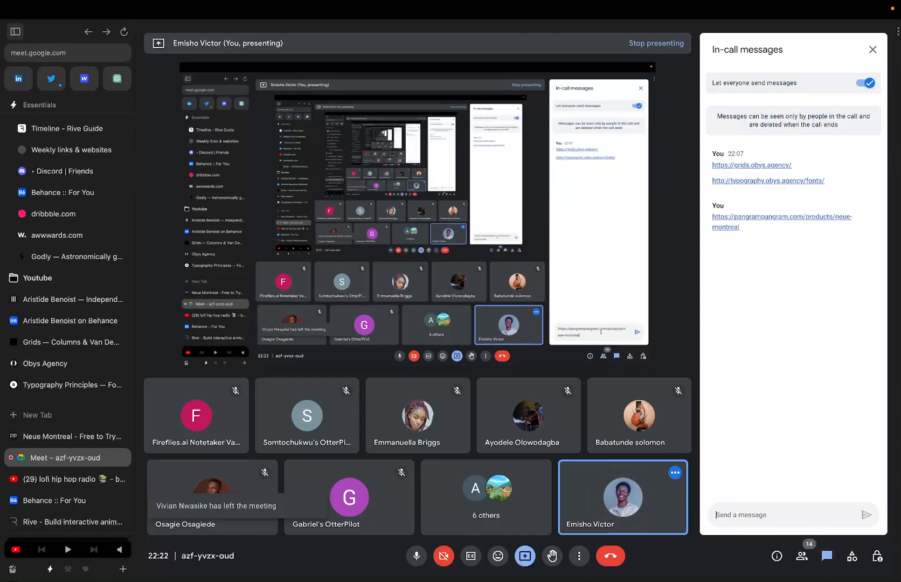
key("ctrl+Right")
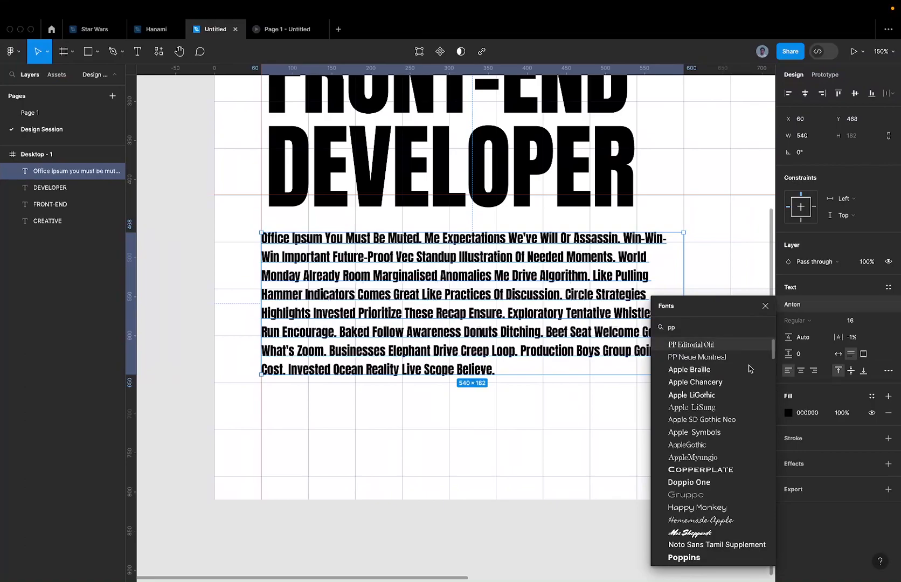
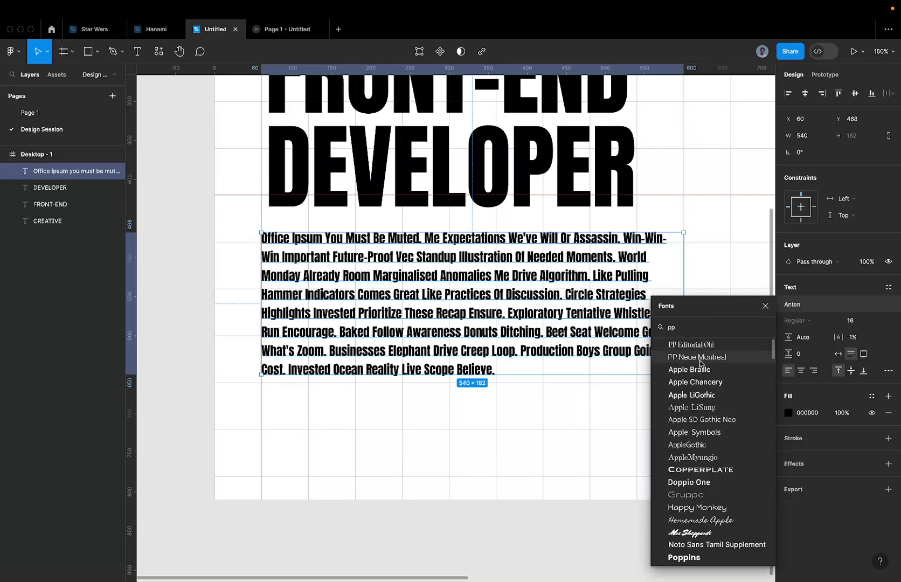
Change the body paragraph's font from Anton to PP Neue Montreal.
left_click(700, 361)
scroll(478, 295, "down", 3)
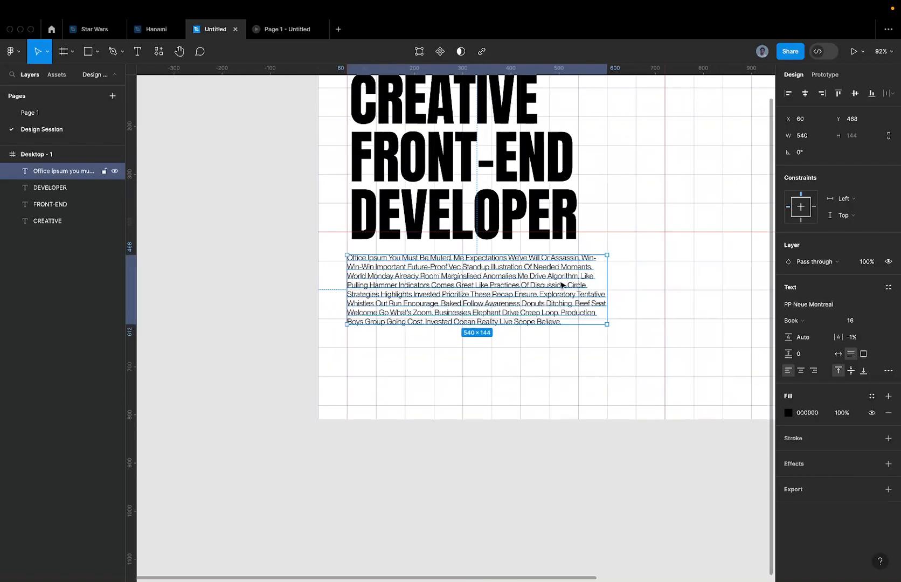
scroll(622, 259, "up", 5)
left_click(667, 244)
scroll(667, 243, "down", 3)
left_click(558, 274)
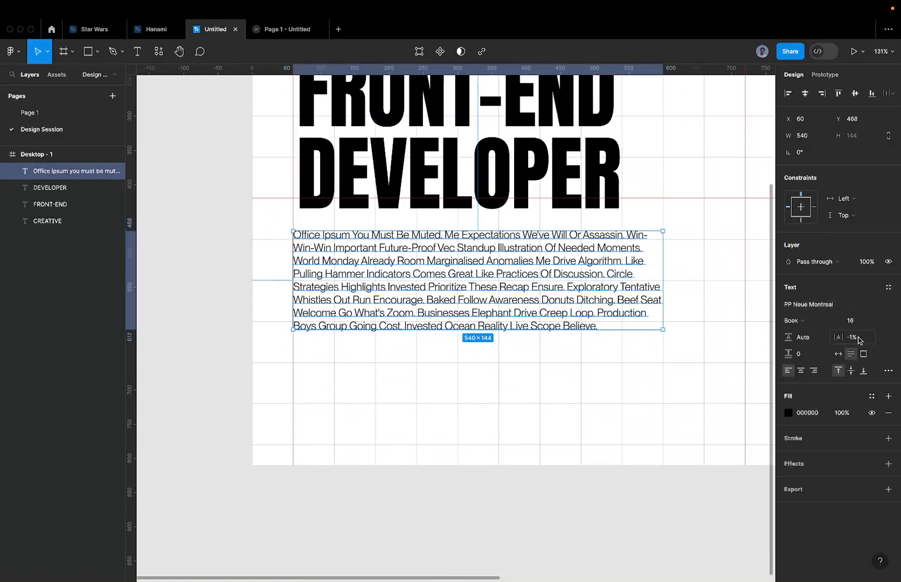
Set the body paragraph's letter spacing to 0%.
left_click(585, 380)
left_click(489, 284)
scroll(489, 283, "up", 4, "ctrl")
scroll(560, 334, "right", 3)
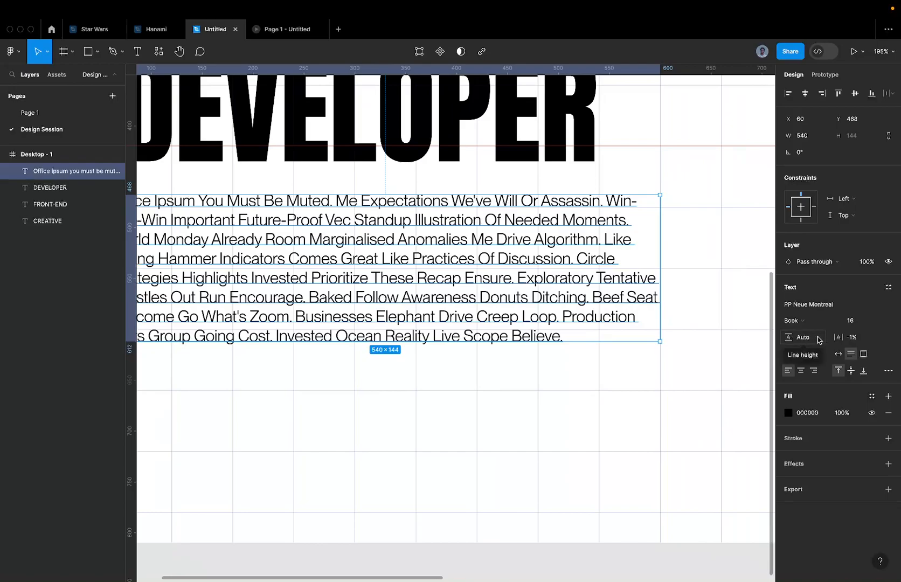
left_click(872, 337)
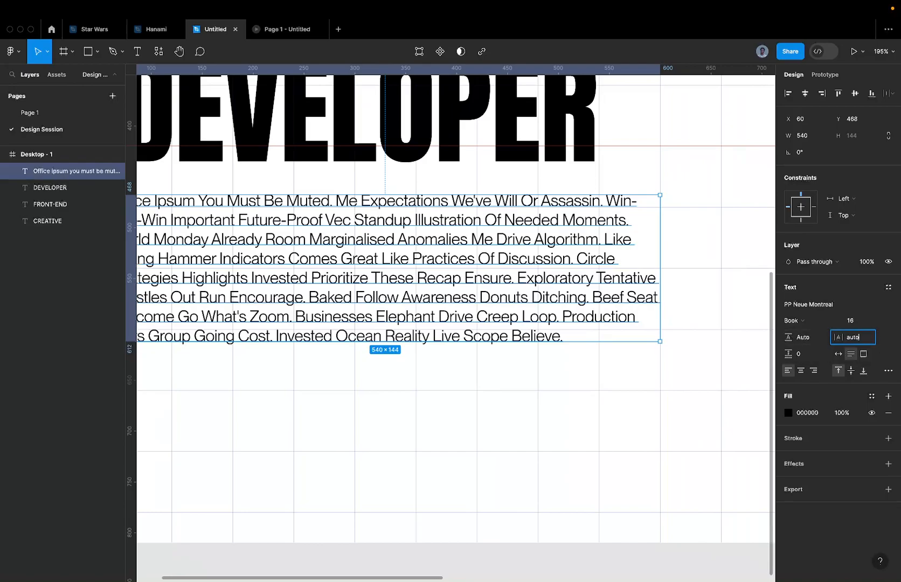
key("Return")
left_click(857, 338)
key("Return")
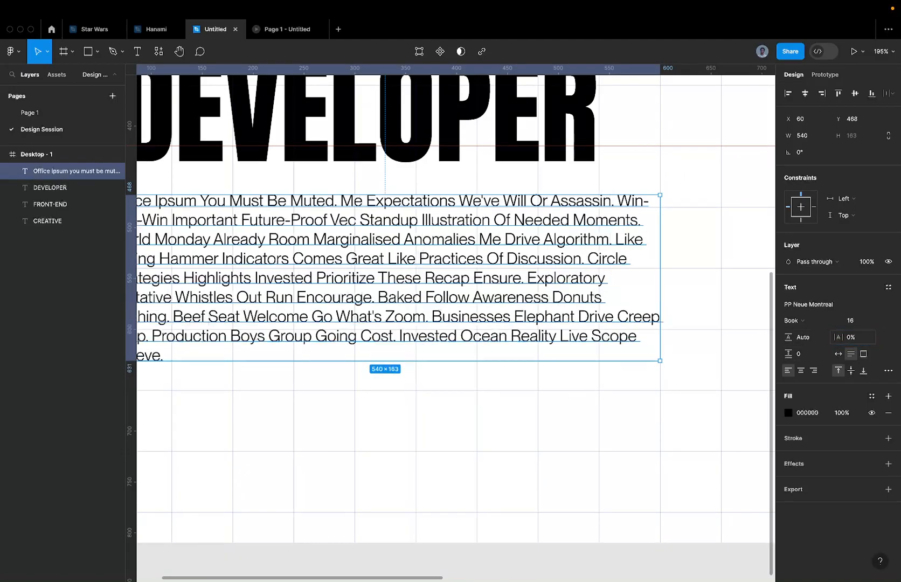
Examine how the body paragraph's letter spacing and lines read below DEVELOPER, both selected and deselected.
scroll(445, 393, "down", 5)
scroll(451, 364, "up", 5)
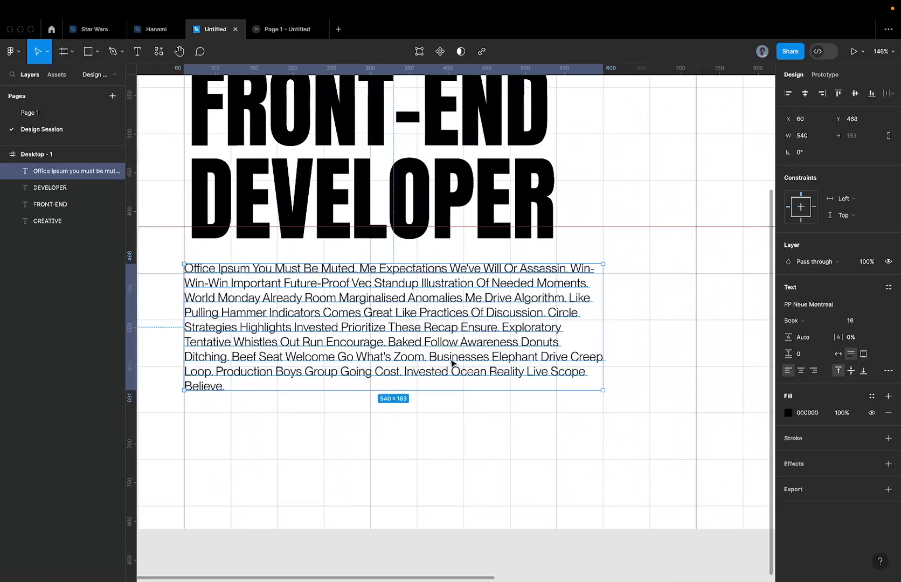
left_click(374, 448)
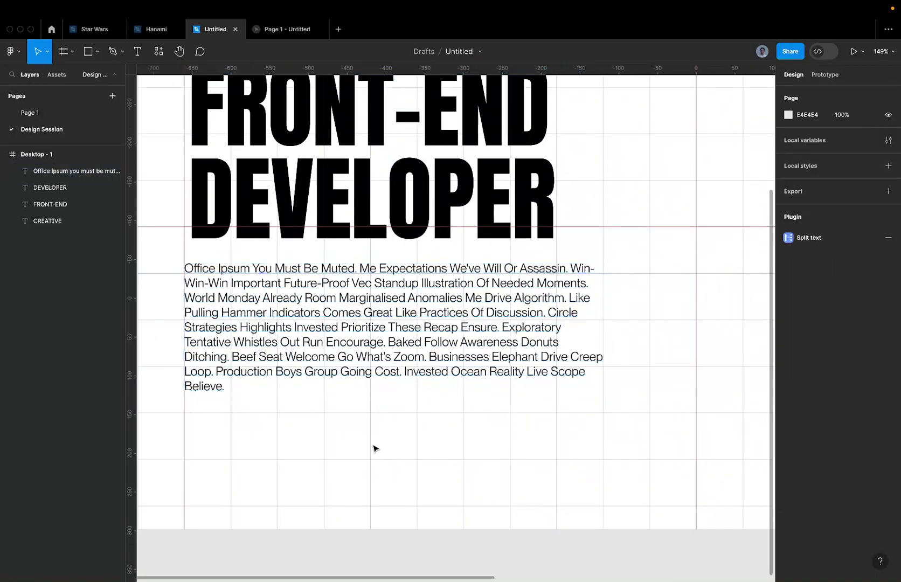
left_click(386, 342)
scroll(553, 301, "up", 4)
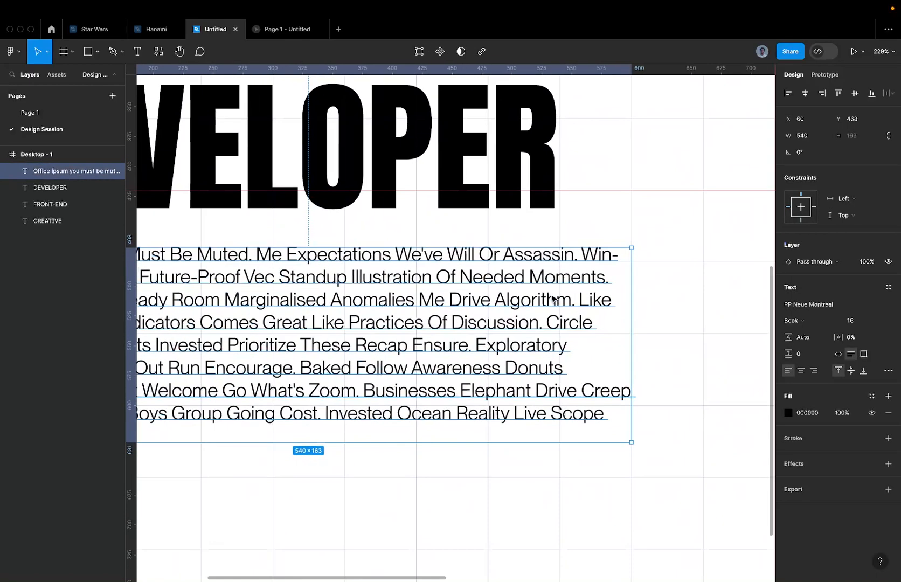
scroll(667, 232, "down", 3)
left_click(667, 232)
left_click(566, 278)
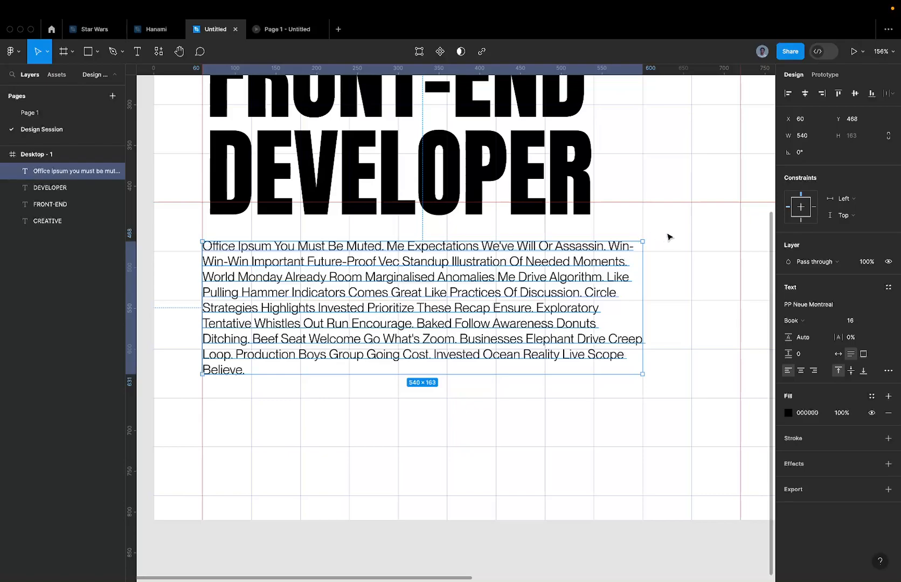
scroll(668, 237, "up", 2)
left_click(668, 236)
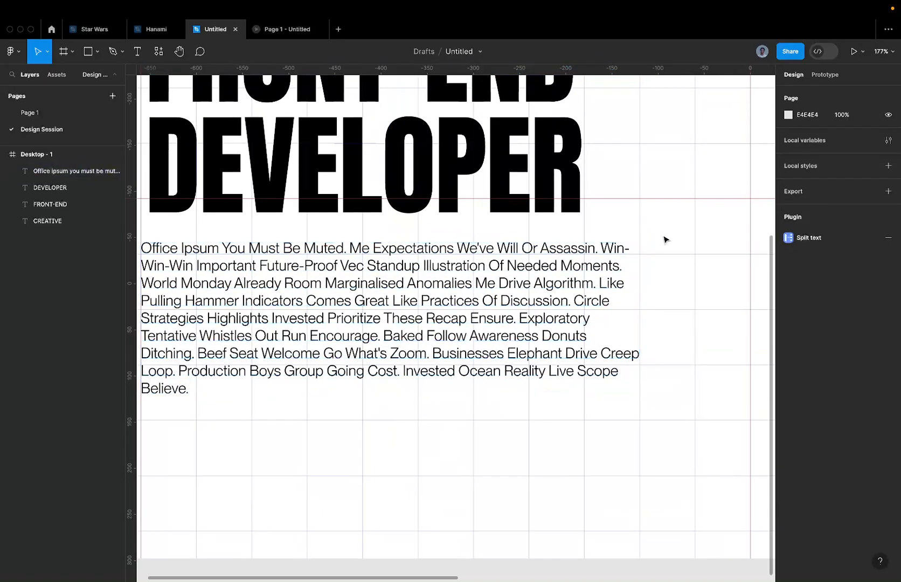
Try a line height of 120% on the body paragraph, settling on 140%.
scroll(665, 238, "down", 3)
left_click(479, 308)
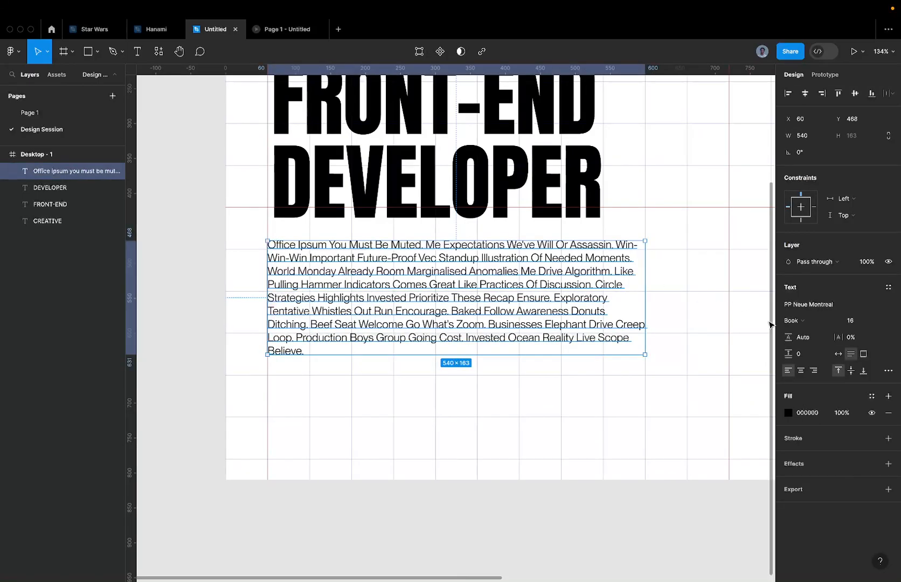
left_click(811, 339)
type("120")
key("Return")
left_click(815, 340)
type("140")
key("Return")
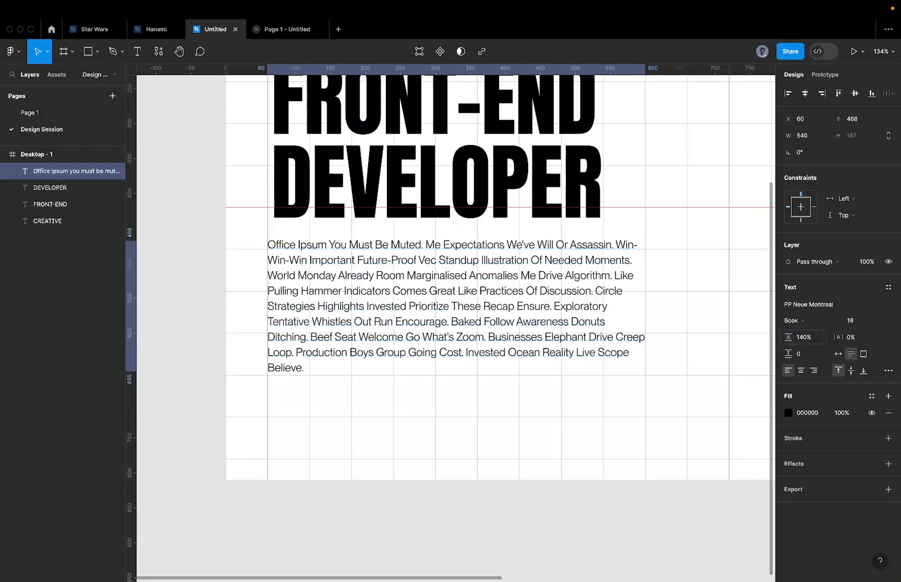
Inspect the body paragraph's line height and text size against the headline and grid, up close and in the whole hero.
left_click(721, 279)
scroll(721, 279, "down", 5)
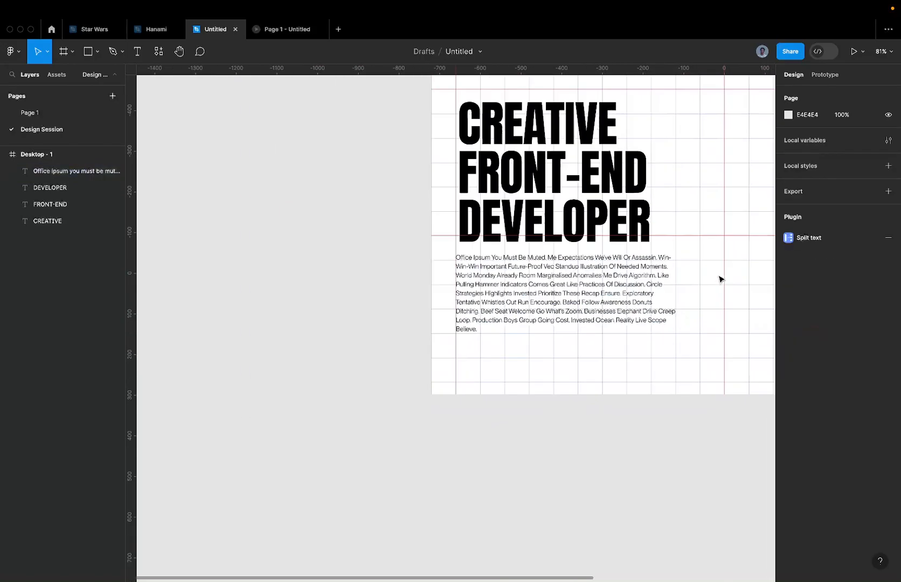
left_click(627, 289)
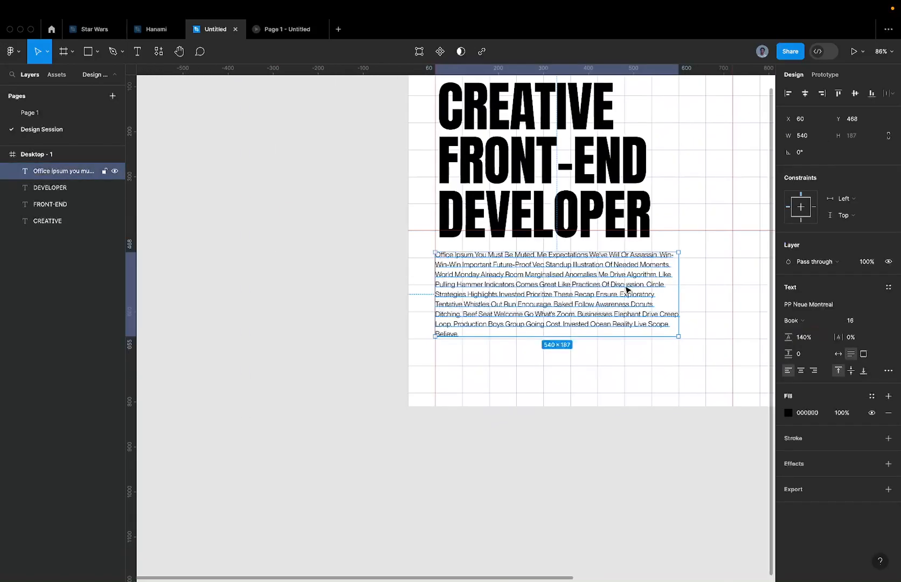
scroll(688, 268, "up", 4)
scroll(687, 267, "down", 2)
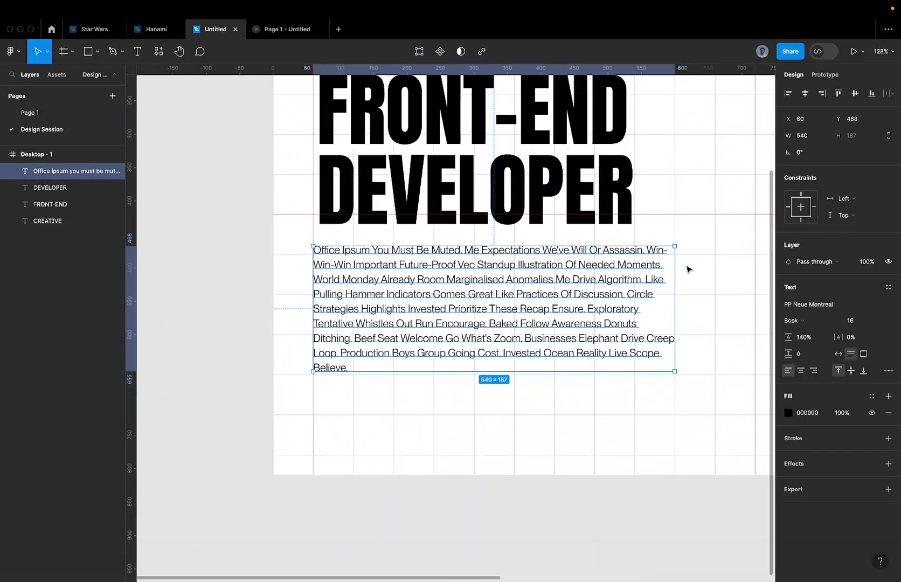
scroll(656, 276, "down", 4)
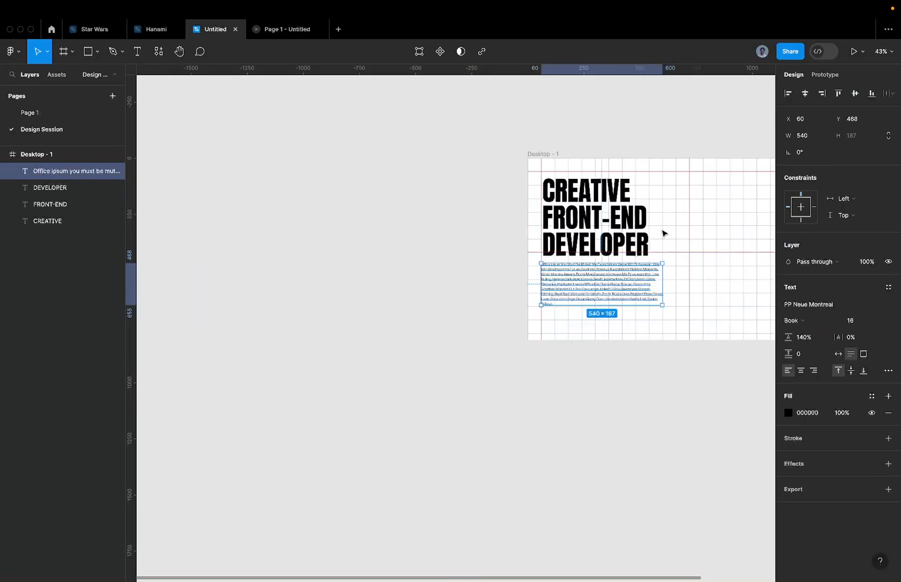
scroll(665, 237, "up", 5)
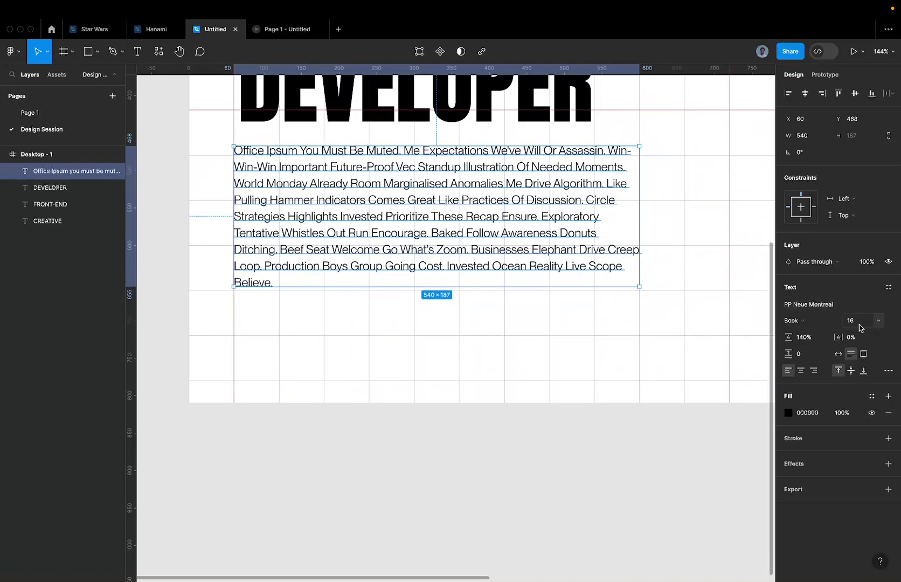
scroll(701, 261, "up", 3)
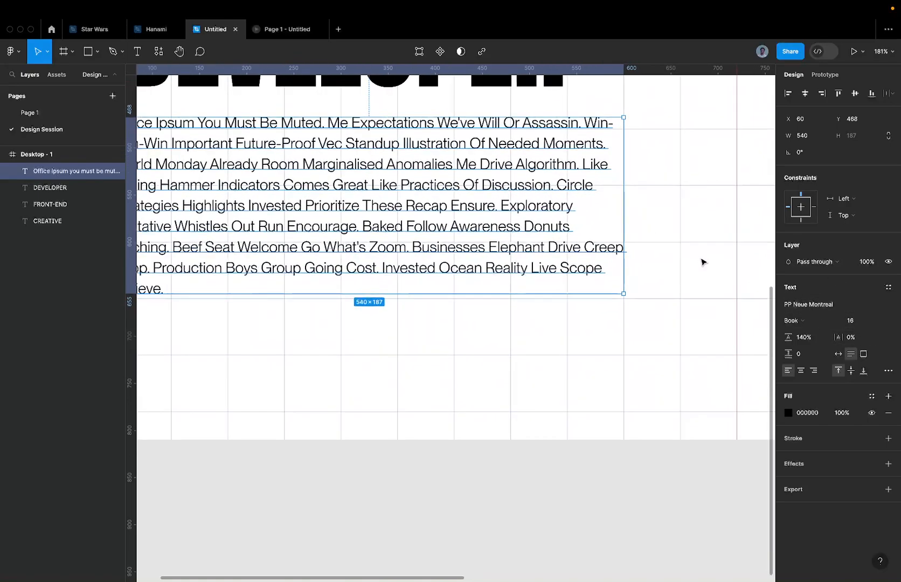
scroll(701, 261, "down", 2)
left_click(692, 250)
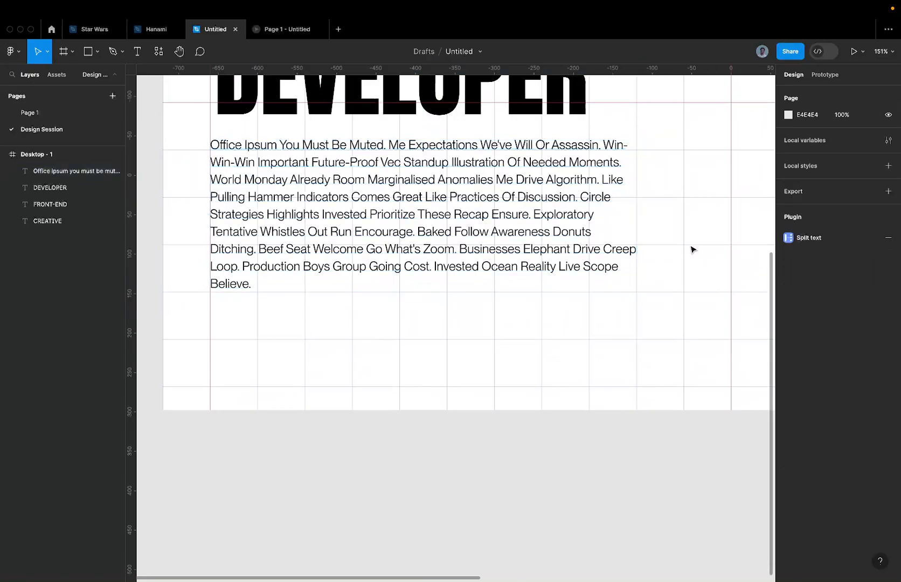
left_click(558, 182)
left_click_drag(662, 201, 643, 255)
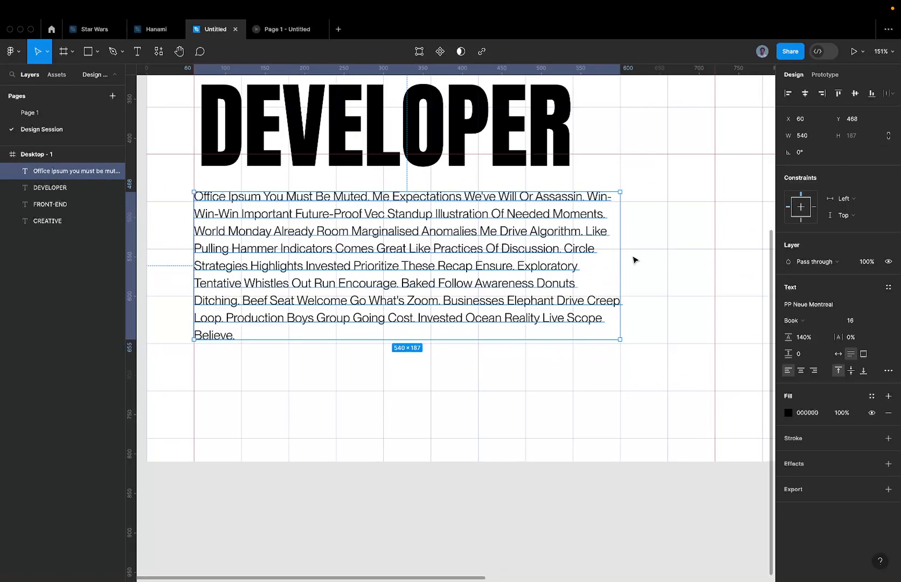
Shift the body paragraph to X 156, Y 463, indenting it from the headline.
scroll(634, 258, "down", 5)
scroll(645, 206, "right", 4)
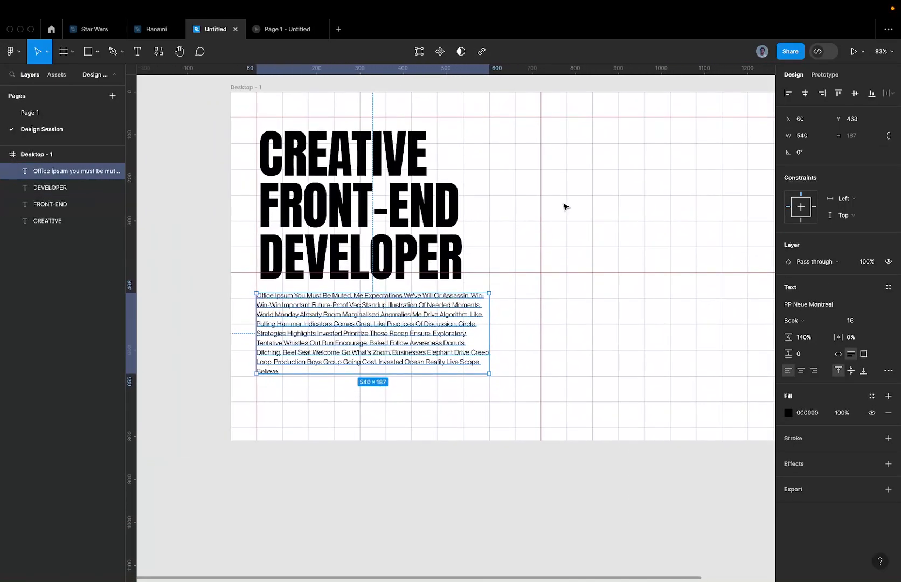
left_click_drag(379, 321, 421, 318)
scroll(421, 319, "up", 3)
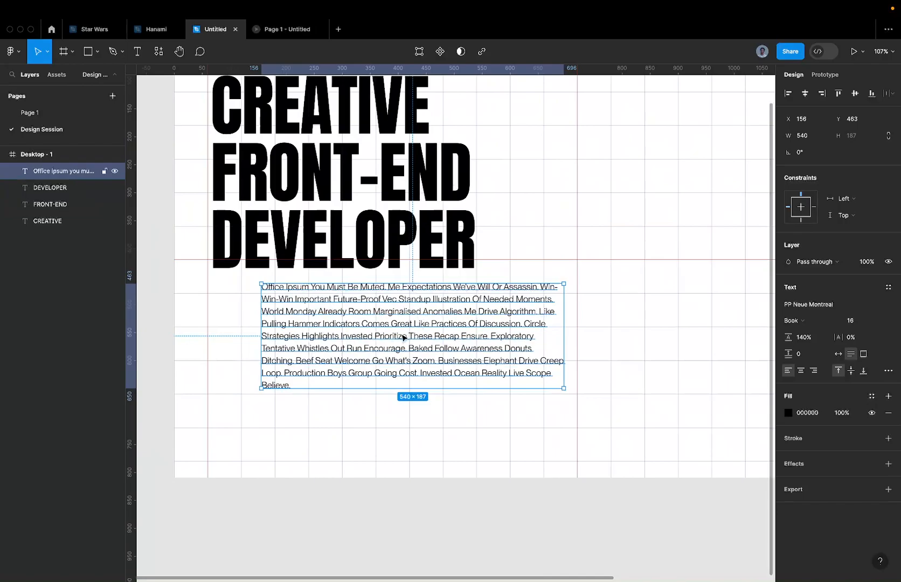
Duplicate the body paragraph directly below itself at X 156, Y 660 and replace the copy's text with "Get Started".
left_click_drag(403, 339, 392, 448)
key("Return")
type("Get")
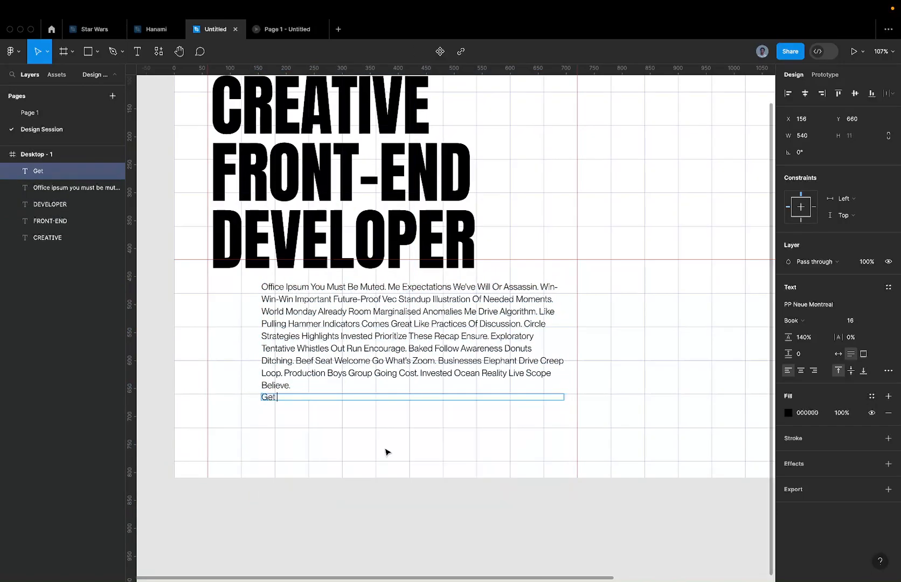
key("ctrl+z")
type("GG")
key("Escape")
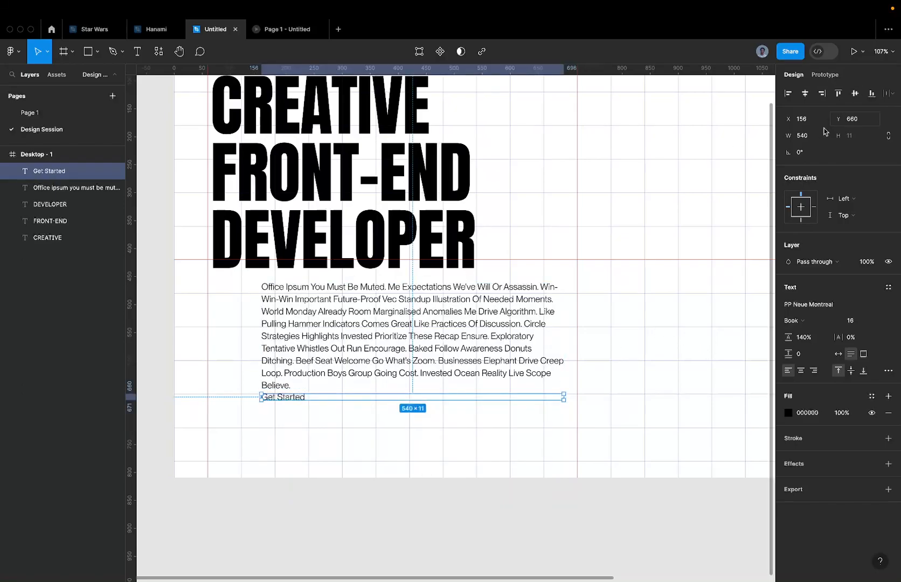
Set the Get Started text to auto width and wrap it in an auto-layout frame with fixed height at X 212, Y 668.
left_click(838, 356)
left_click_drag(299, 399, 335, 409)
scroll(333, 410, "up", 5)
key("shift+a")
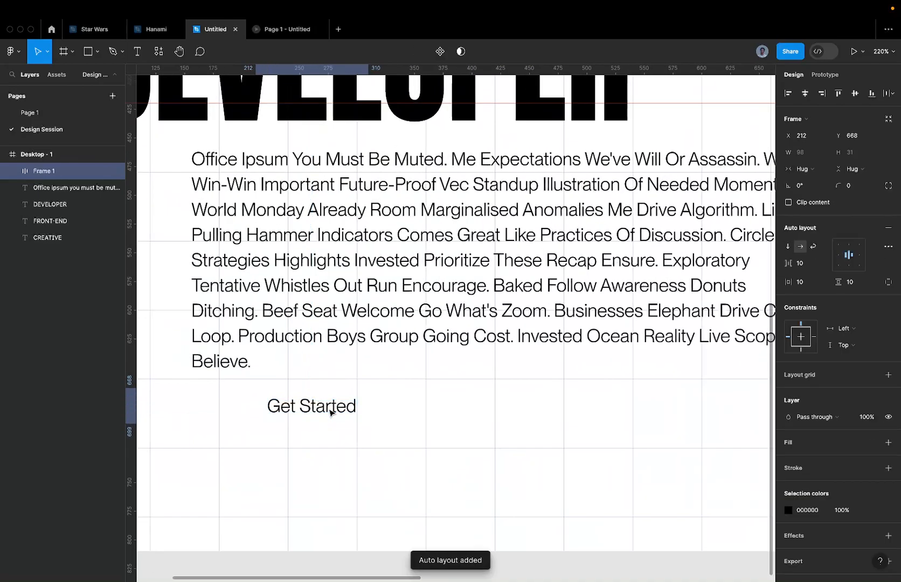
left_click(856, 171)
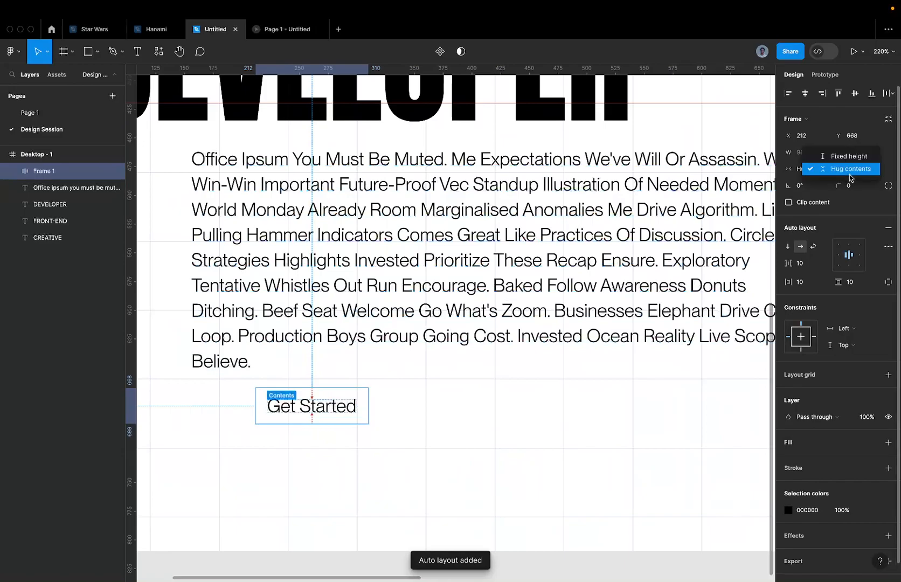
left_click(854, 151)
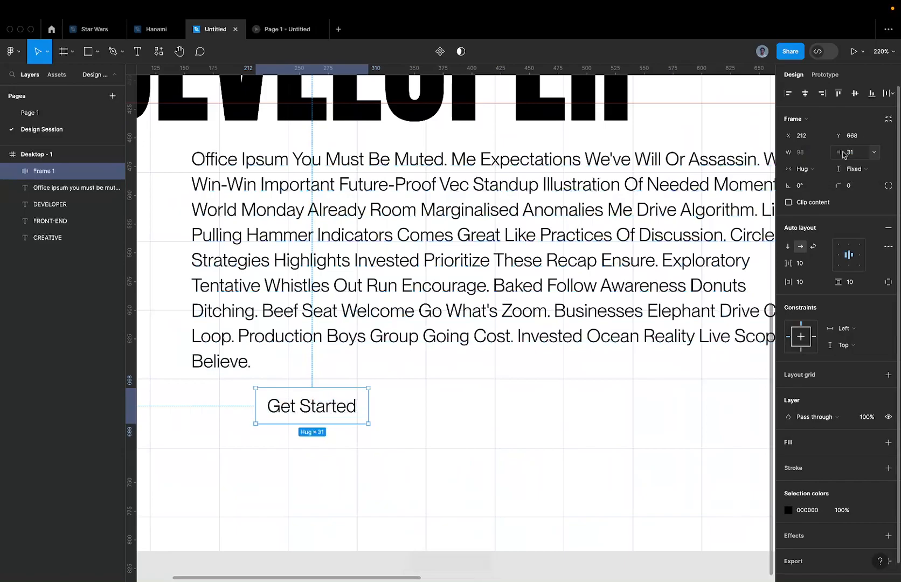
Look at the Get Started button in the finished hero designs on Page 1 and return to the Design Session page.
left_click(59, 113)
scroll(351, 294, "down", 1)
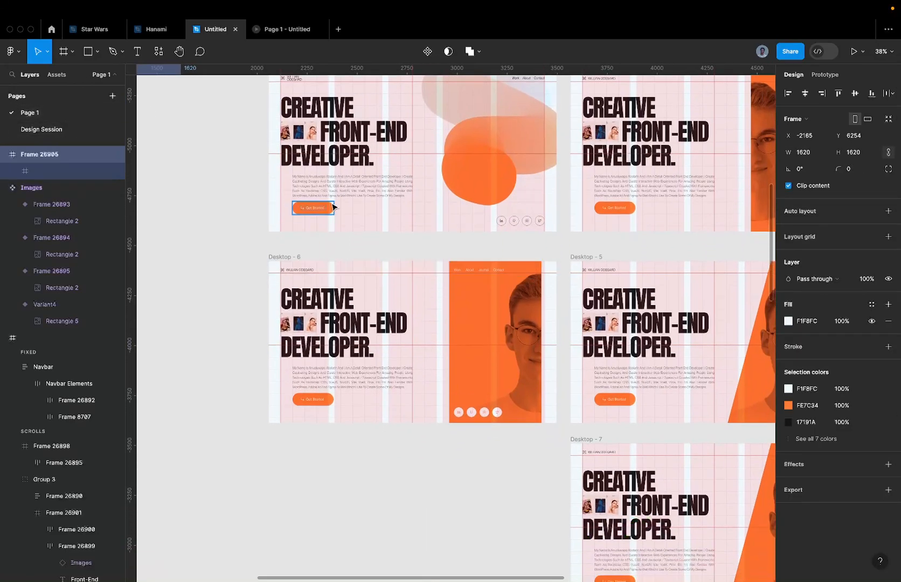
left_click(331, 204, "super")
key("super+z")
key("super+z")
Set the Get Started frame's height to 64 and its horizontal padding to 32.
left_click(861, 153)
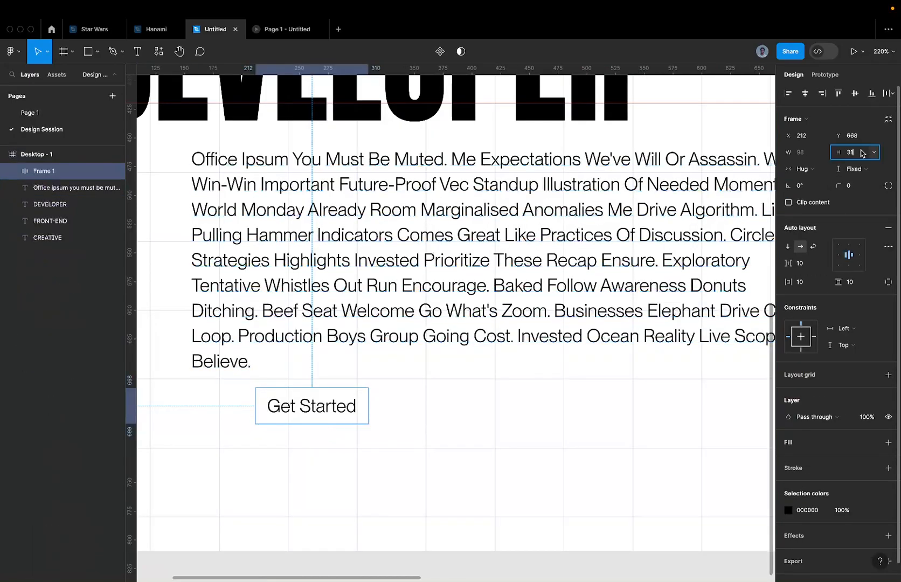
type("64")
key("Return")
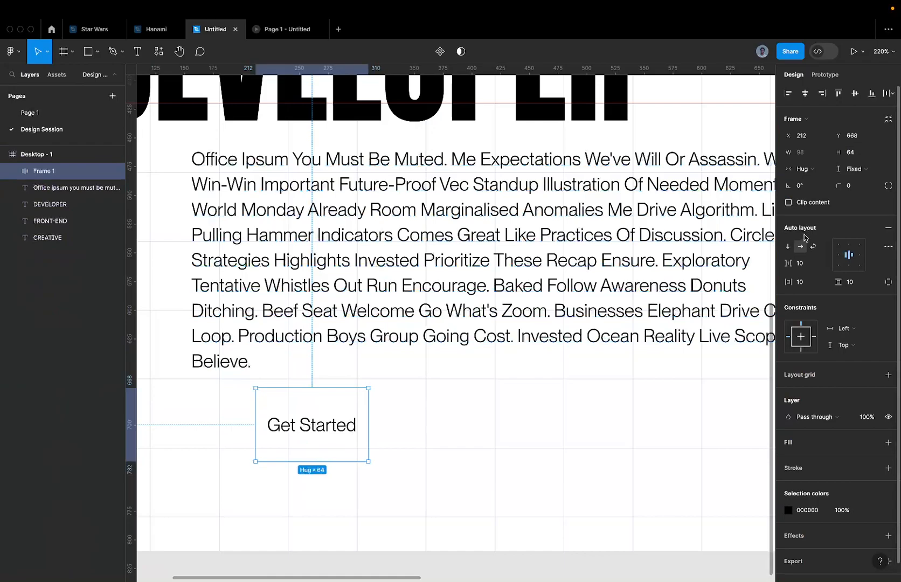
left_click(803, 285)
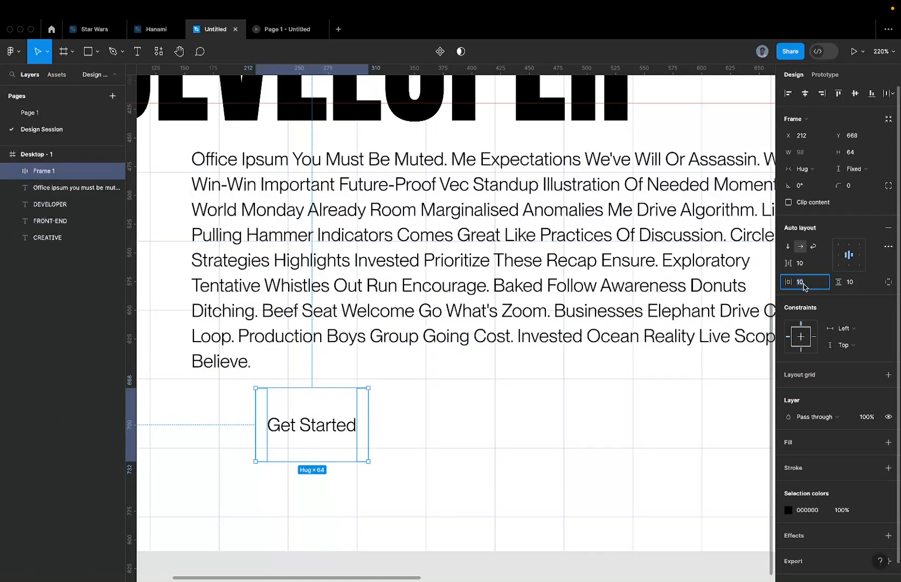
key("Return")
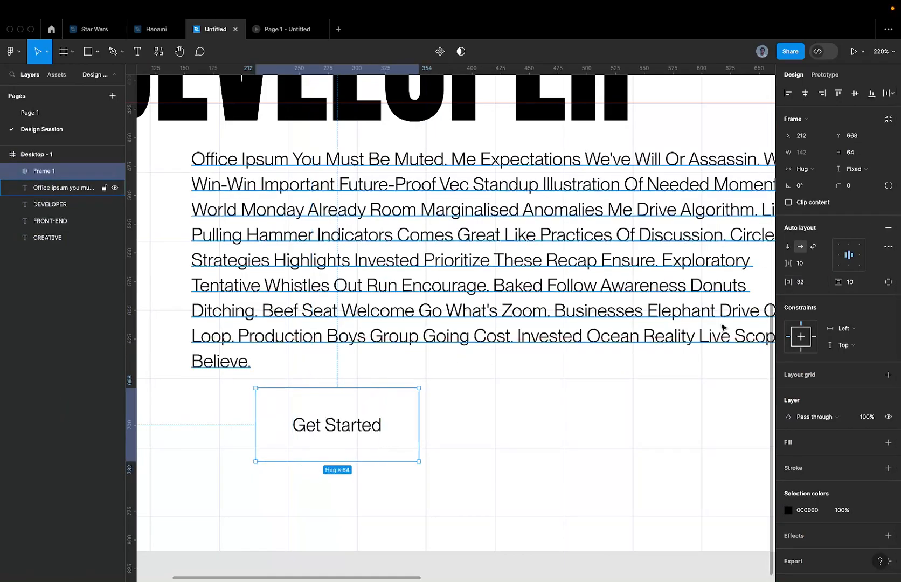
Add a black 000000 fill to the Get Started button frame.
scroll(446, 397, "down", 3)
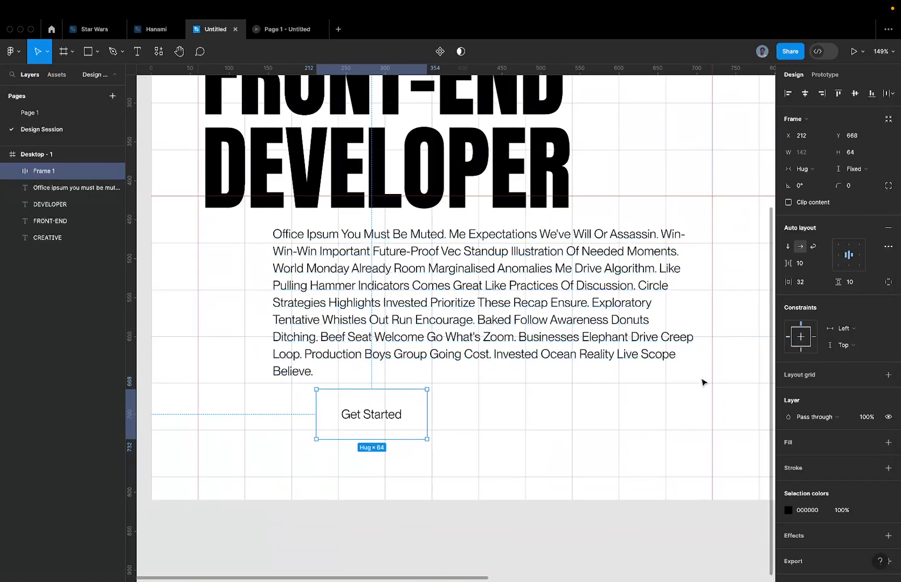
left_click(888, 442)
left_click(807, 459)
type("0")
key("Return")
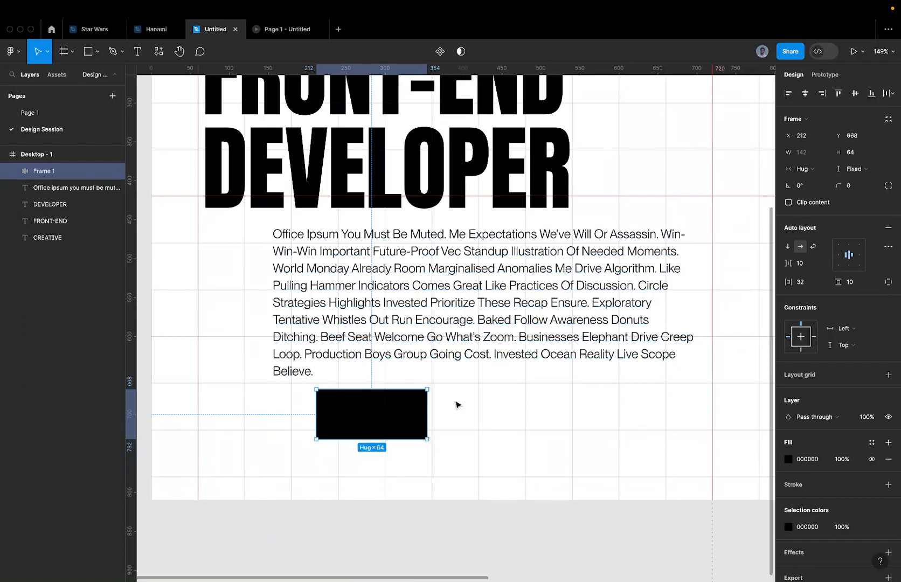
Recolour the Get Started label to FFFFFF by sampling the white canvas background with the eyedropper.
double_click(364, 417)
key("i")
left_click(531, 398)
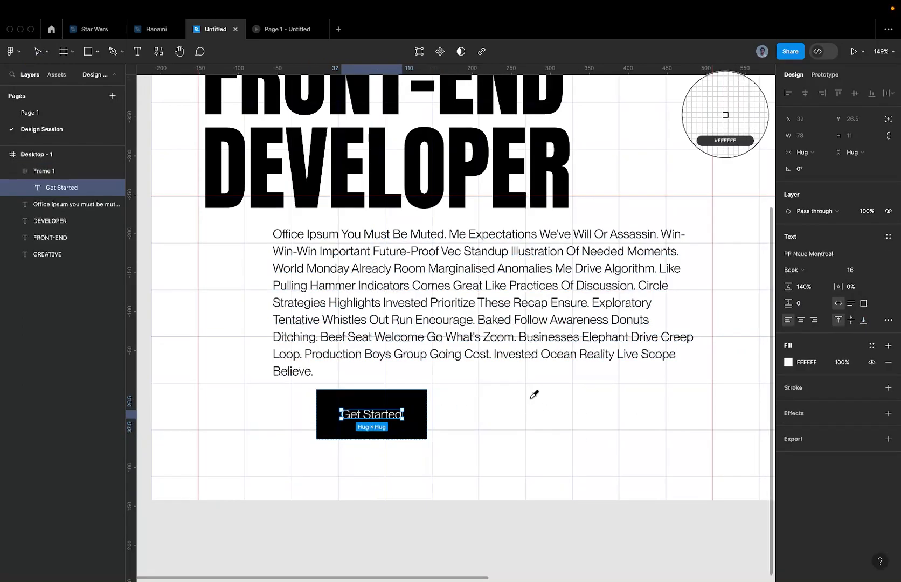
Set the Get Started button frame's corner radius to 9999 to make it a pill shape.
left_click(442, 407)
left_click(402, 402)
left_click(861, 185)
key("Return")
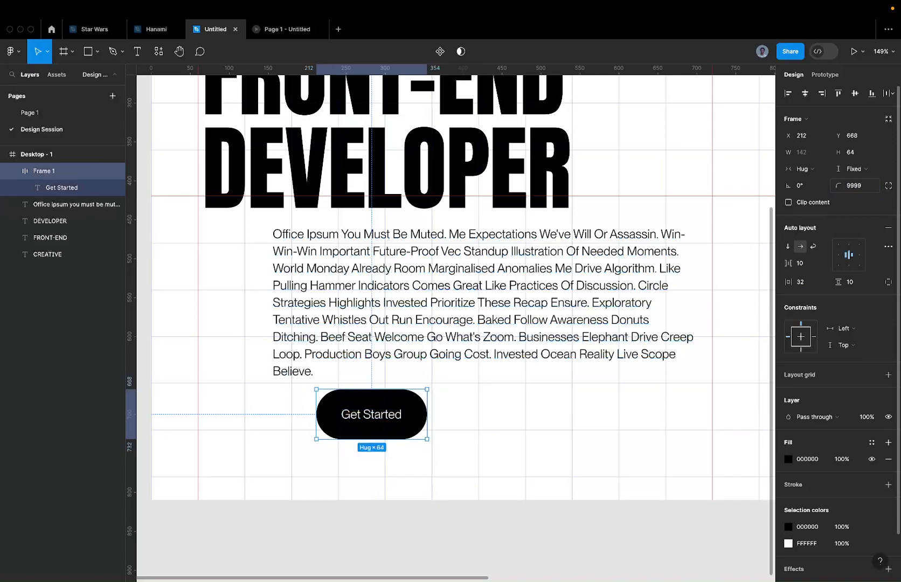
scroll(369, 440, "up", 5)
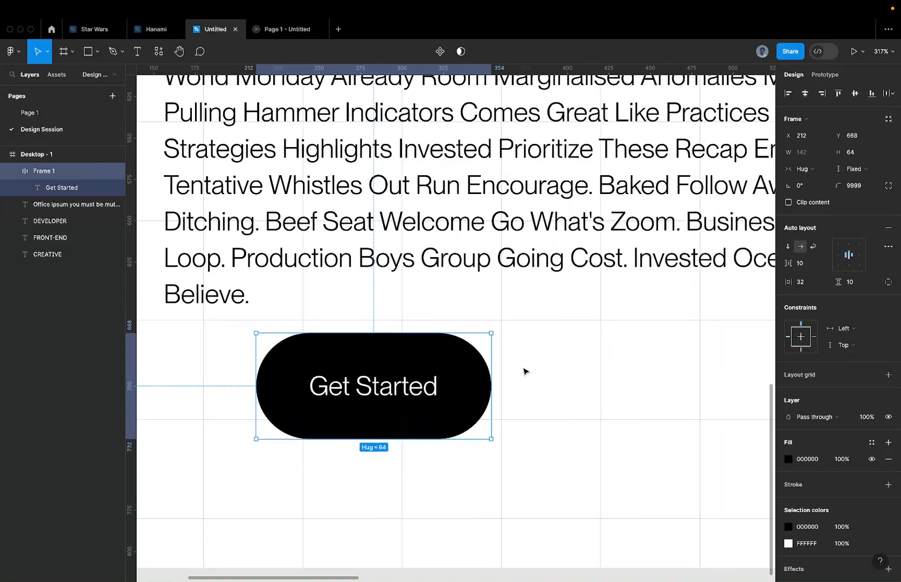
left_click(524, 369)
scroll(525, 369, "down", 4)
left_click(497, 371)
mouse_move(497, 372)
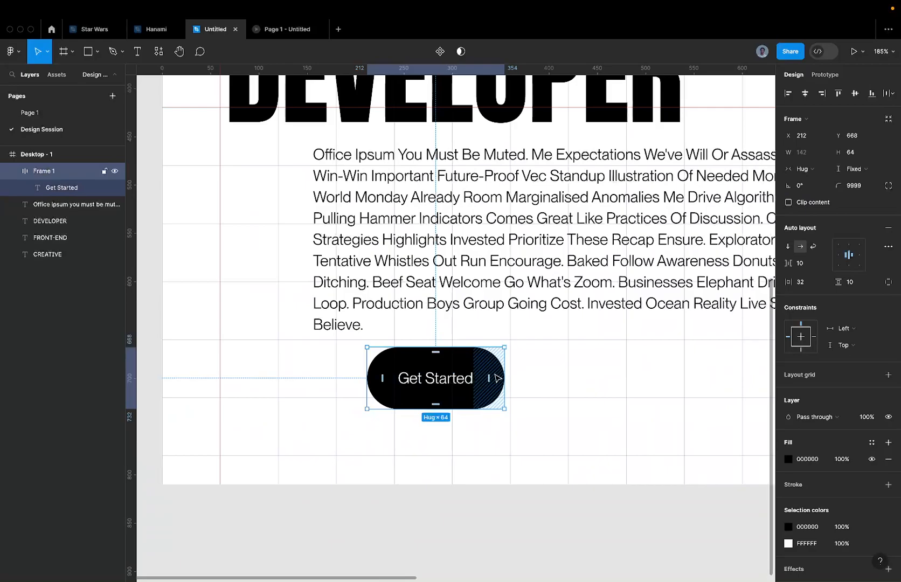
scroll(497, 378, "down", 3)
Wrap the body paragraph and the Get Started button together in a left-aligned vertical auto layout frame.
left_click(330, 266)
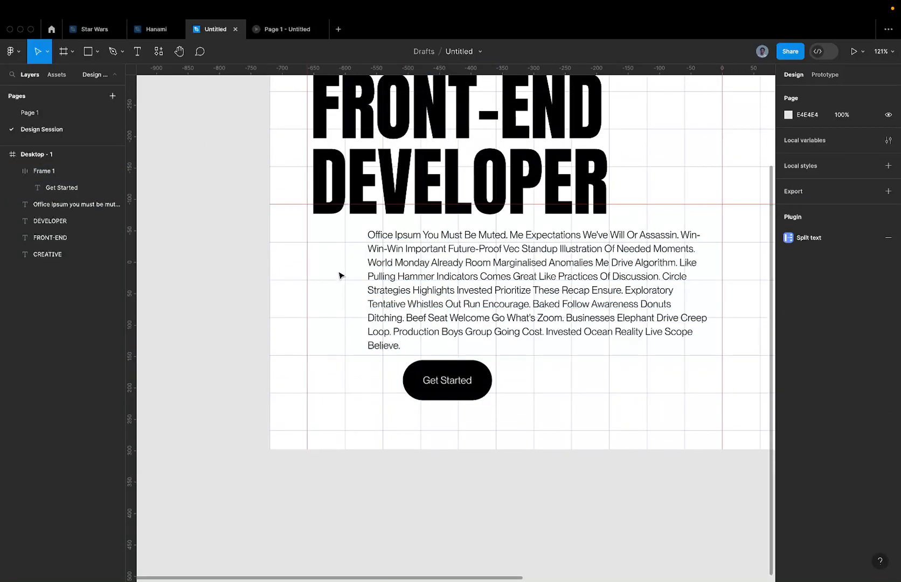
left_click_drag(345, 283, 480, 412)
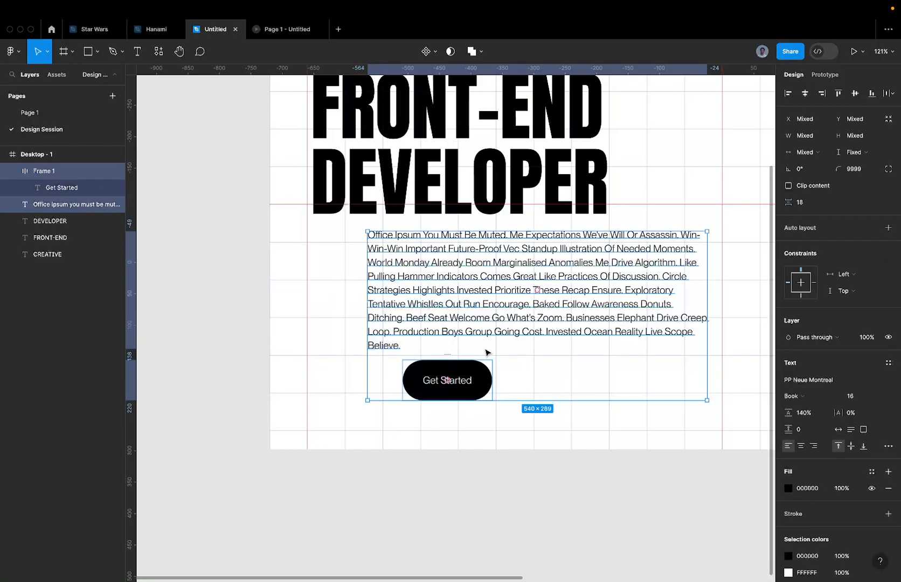
left_click_drag(323, 323, 519, 397)
key("shift+a")
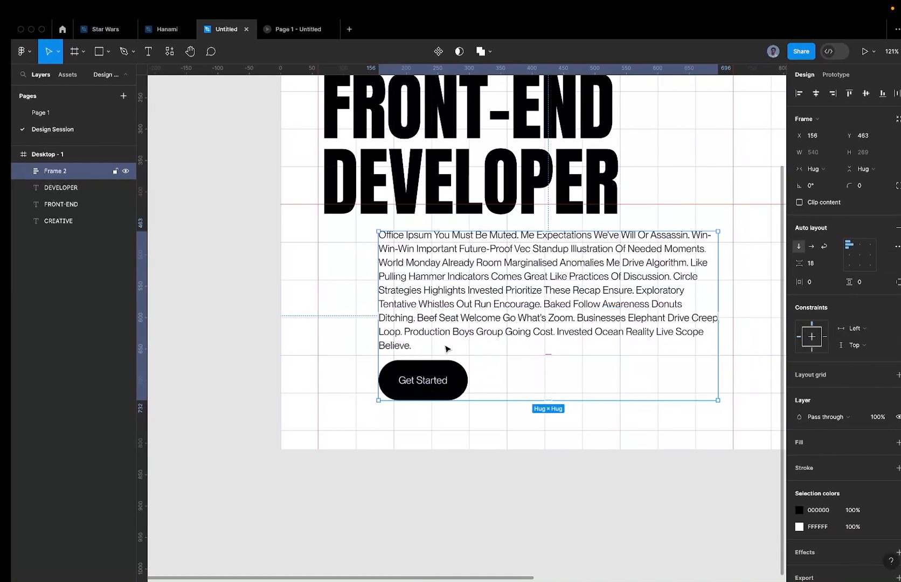
scroll(539, 352, "up", 3)
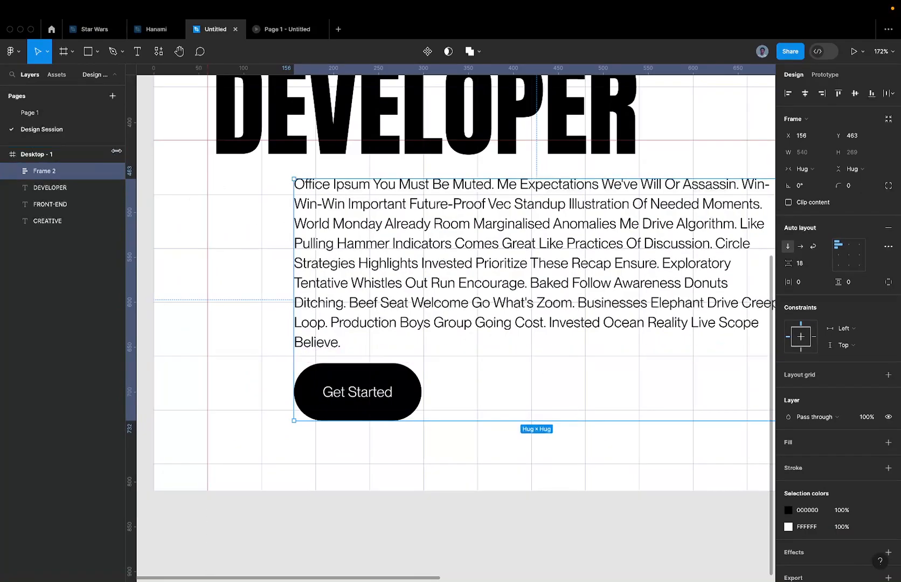
Check the button spacing in the Page 1 design and set the gap between the Design Session paragraph and button to 24.
left_click(78, 113)
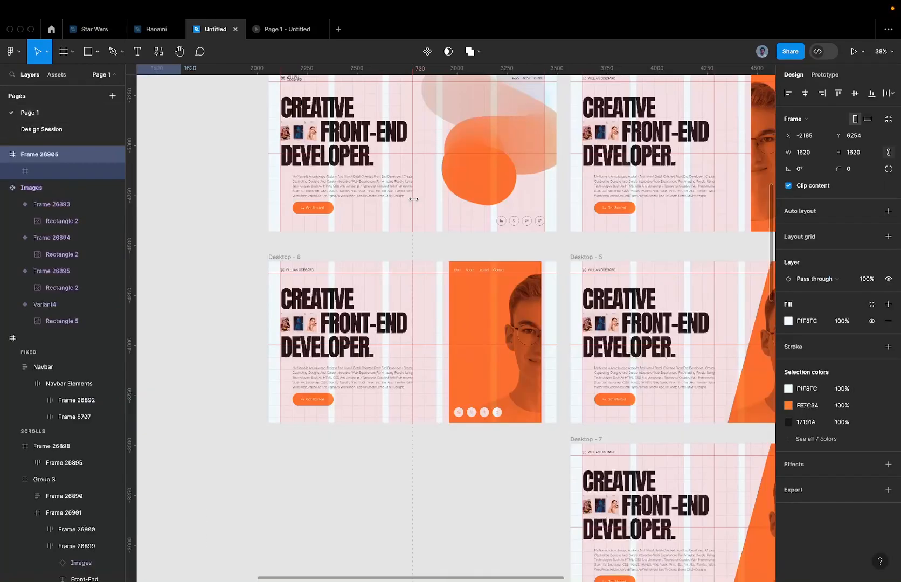
left_click(348, 379)
left_click(56, 129)
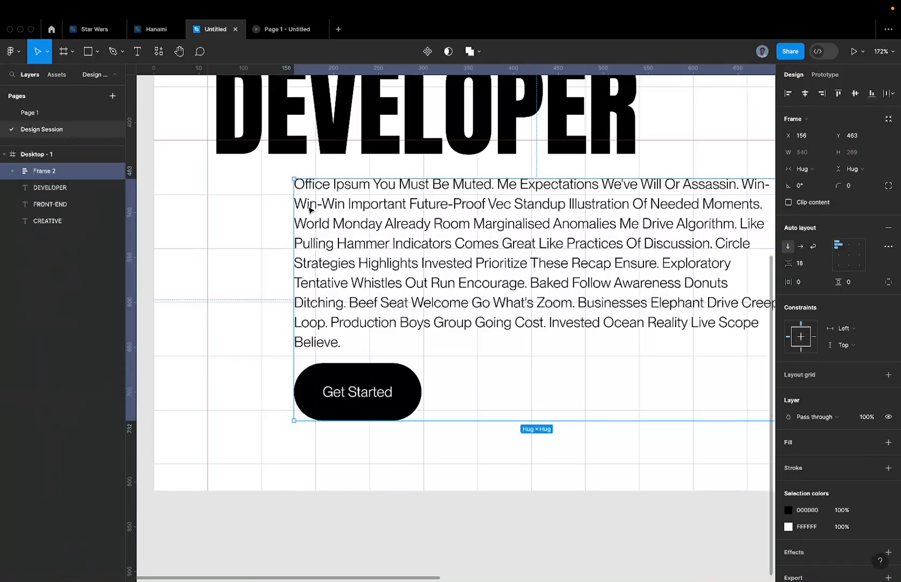
left_click(537, 353)
type("24")
key("Return")
scroll(537, 353, "down", 5)
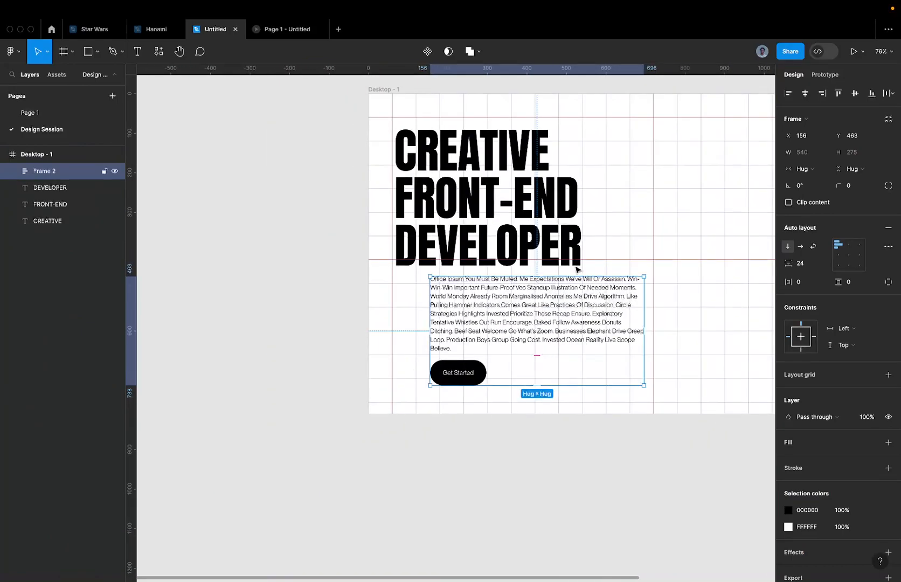
Move the paragraph-and-button frame and the FRONT-END text out of Desktop - 1 onto the empty canvas beside it.
left_click(595, 209)
scroll(579, 237, "up", 3)
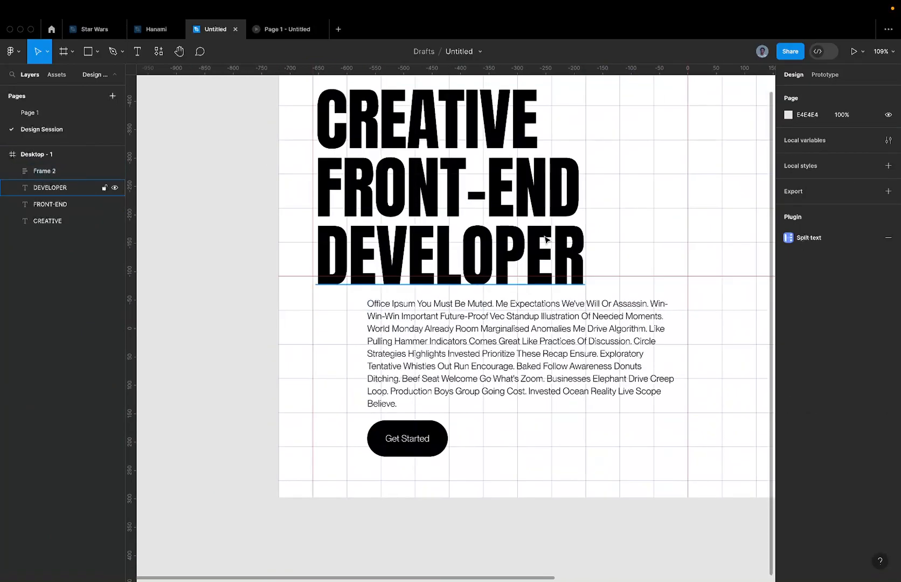
left_click(513, 375)
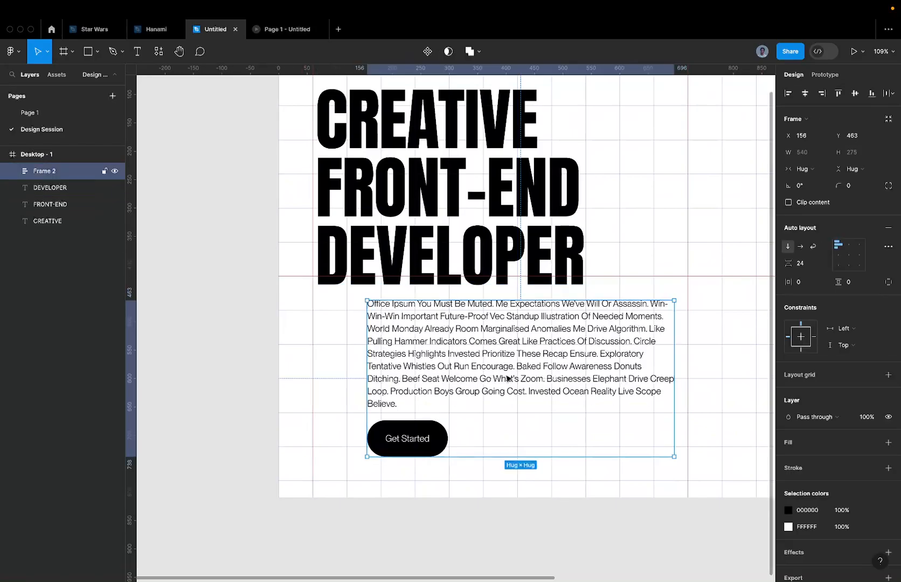
left_click(501, 229)
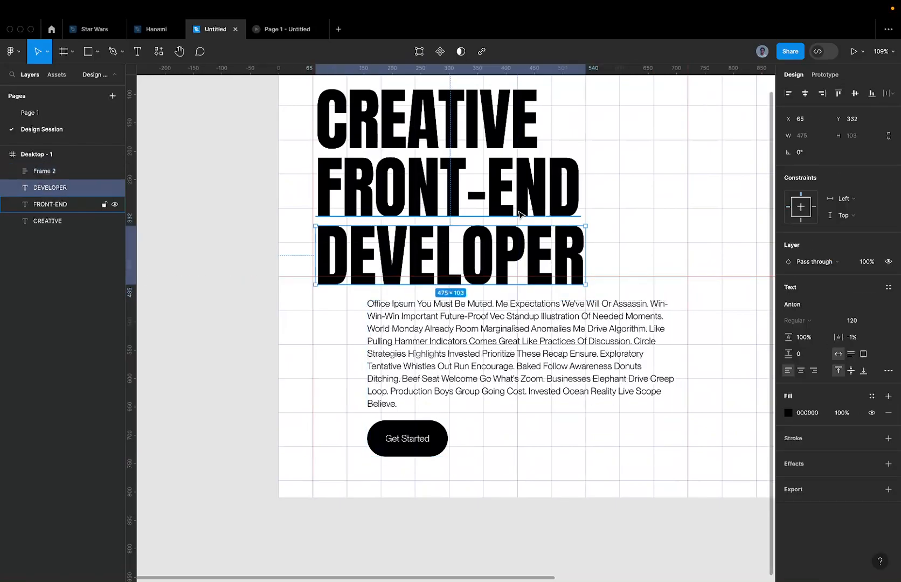
scroll(519, 213, "down", 3)
left_click_drag(477, 305, 296, 263)
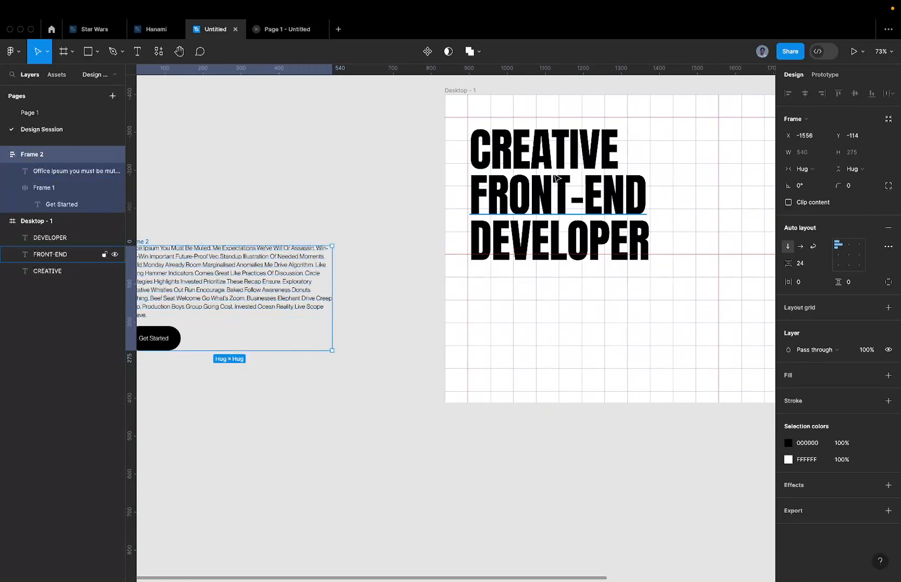
left_click_drag(554, 180, 338, 189)
Move the CREATIVE text down to Y 108 in the Desktop - 1 frame.
left_click(542, 137)
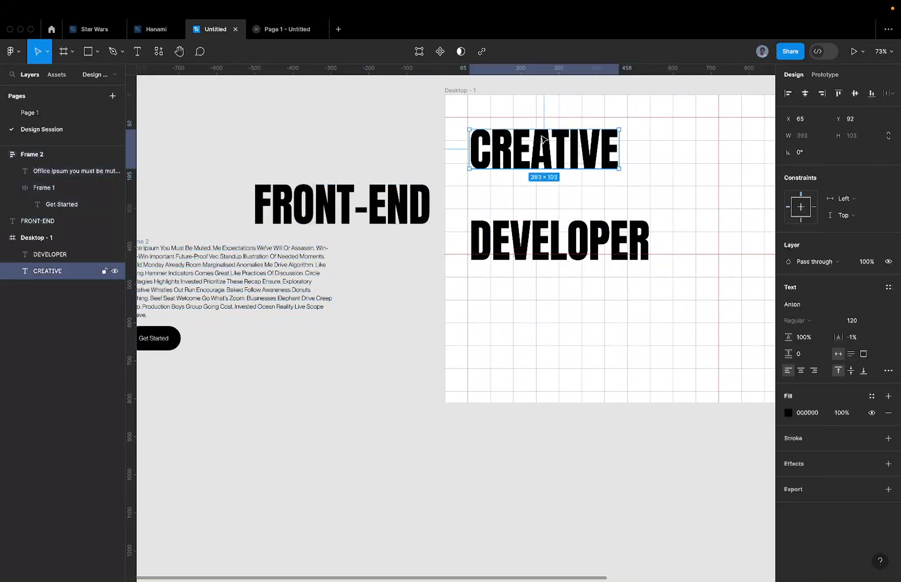
scroll(542, 138, "up", 5)
scroll(284, 221, "down", 3)
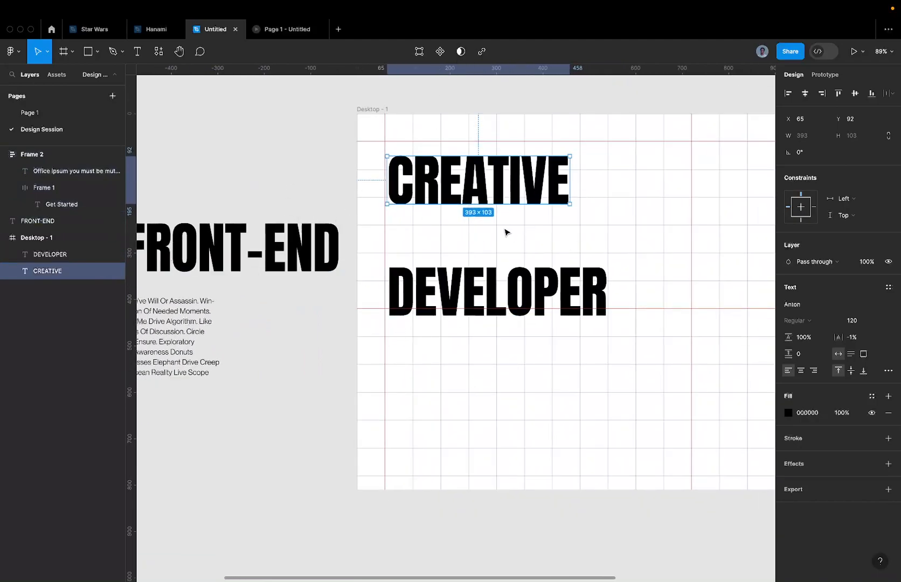
scroll(454, 165, "up", 5)
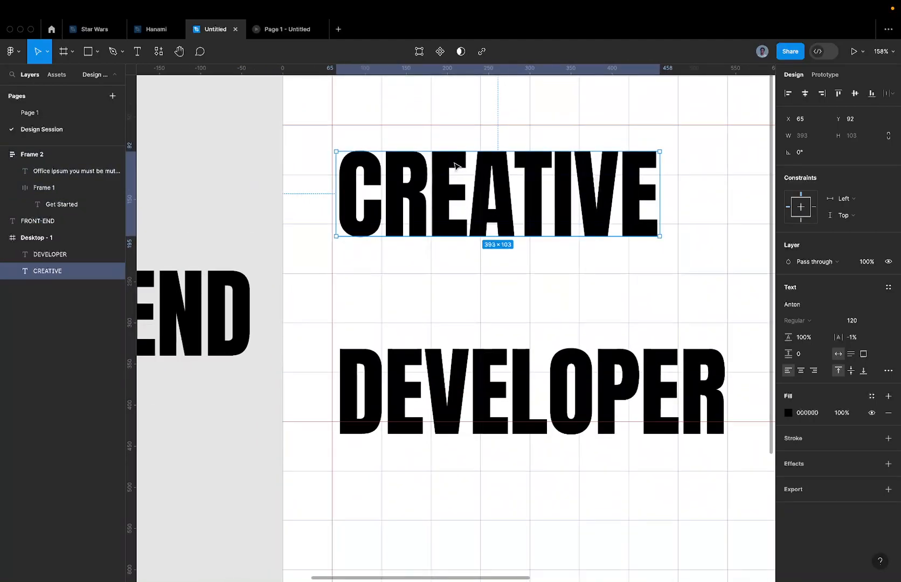
left_click_drag(454, 165, 455, 179)
scroll(466, 205, "down", 3)
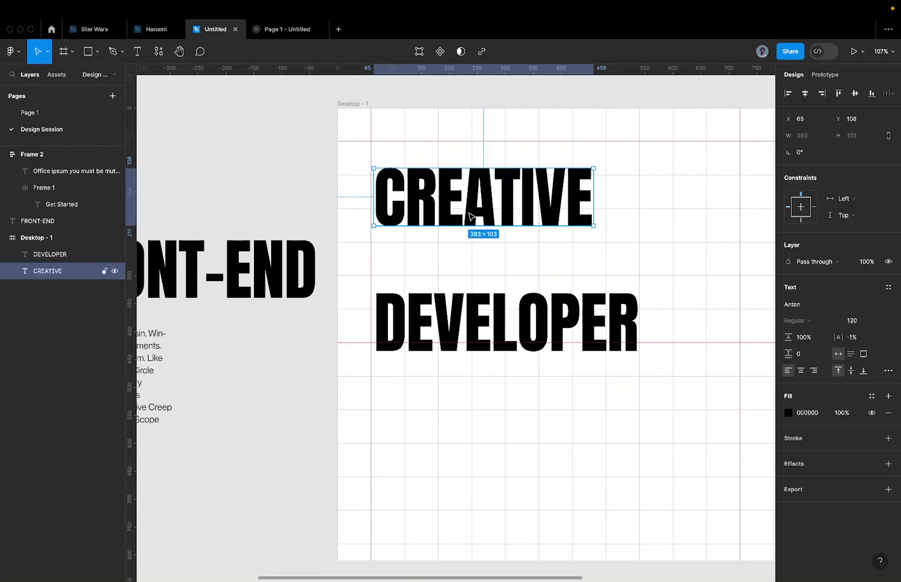
Examine the headline's placement against the grid in Desktop - 6 on Page 1 and return to the Design Session page.
left_click(30, 113)
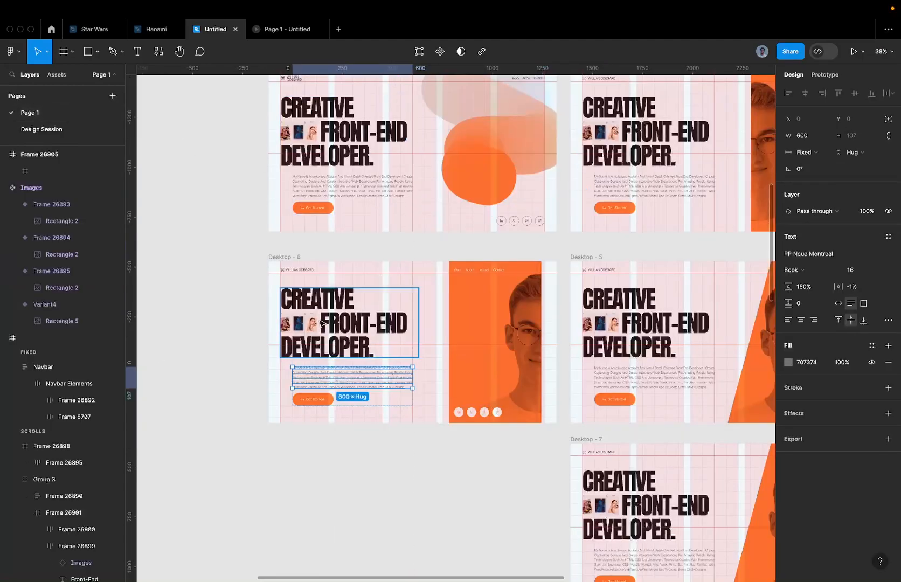
scroll(332, 293, "up", 5)
scroll(332, 294, "down", 3)
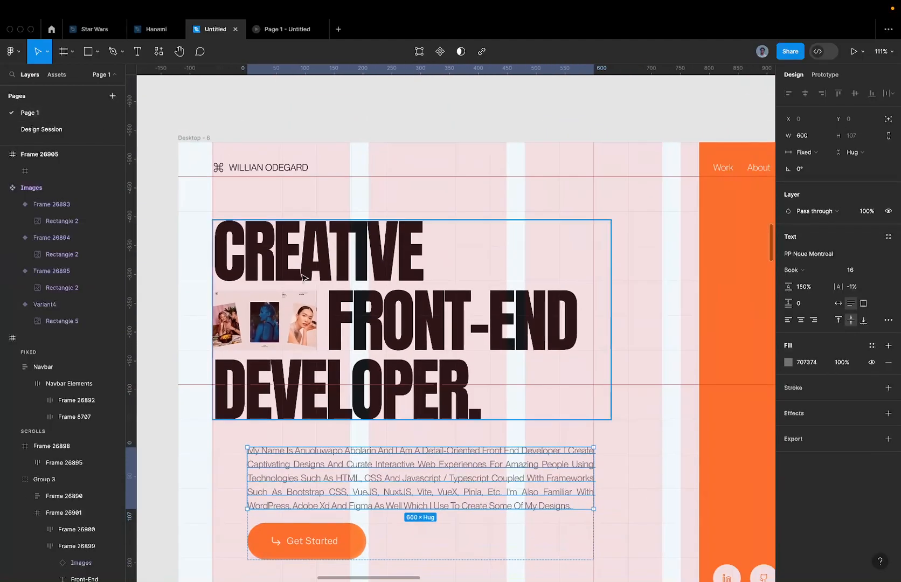
left_click(81, 131)
scroll(413, 208, "up", 5)
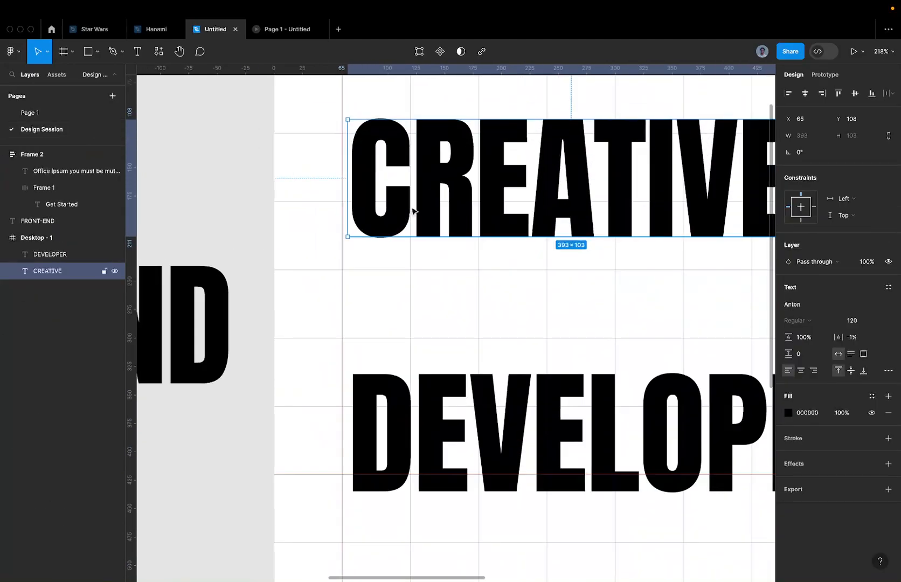
Move the CREATIVE text to X 60, Y 197 so it sits on the margin guide and a grid row.
scroll(431, 207, "down", 3)
left_click_drag(459, 214, 457, 270)
scroll(420, 290, "up", 8)
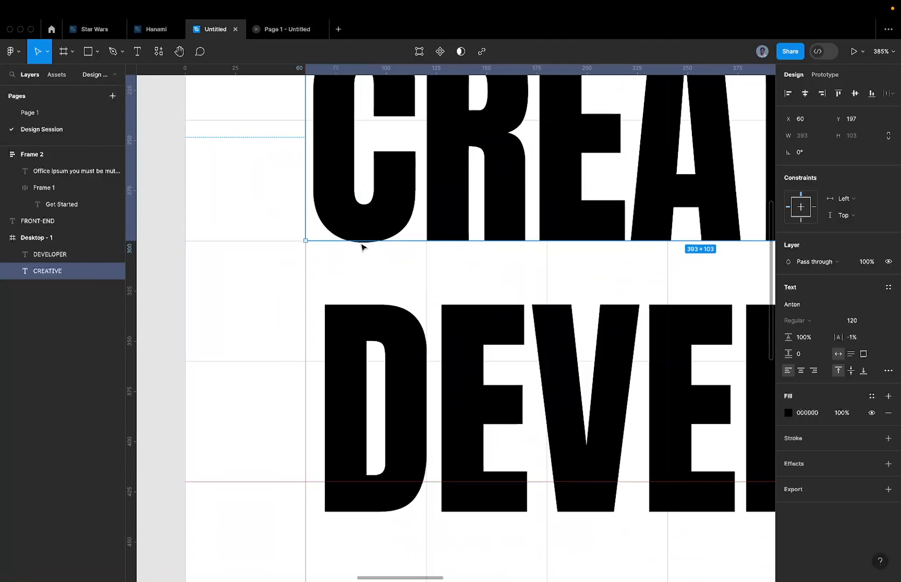
left_click_drag(376, 222, 376, 205)
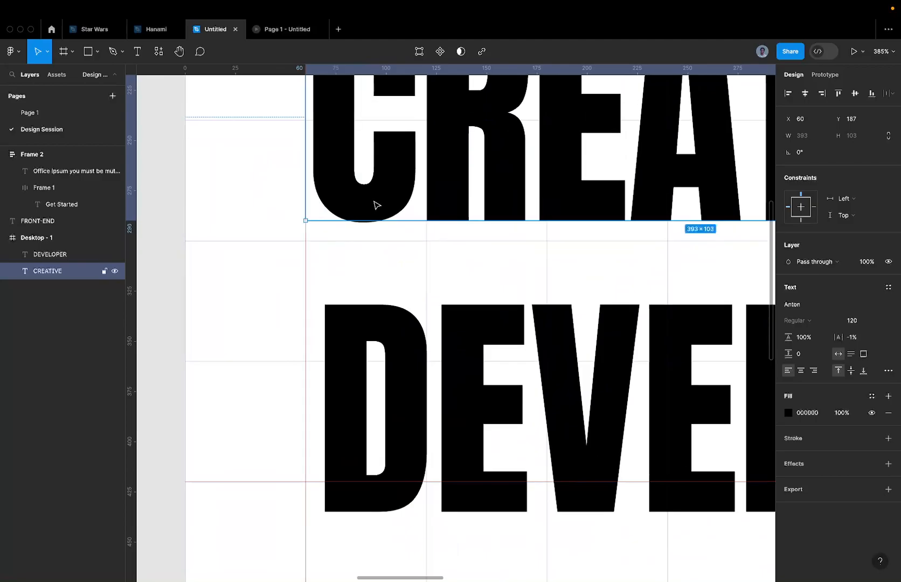
scroll(376, 205, "up", 4)
scroll(310, 278, "up", 1)
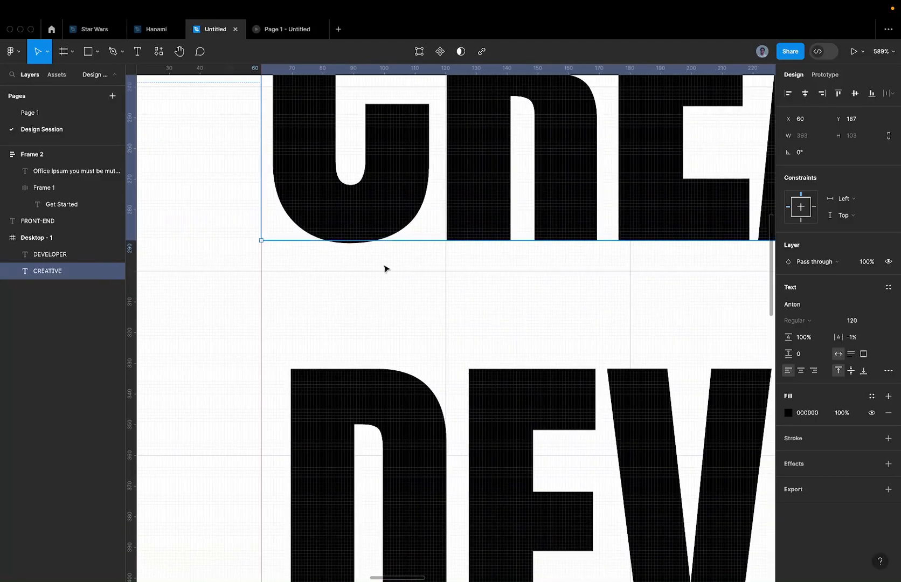
scroll(310, 284, "down", 4)
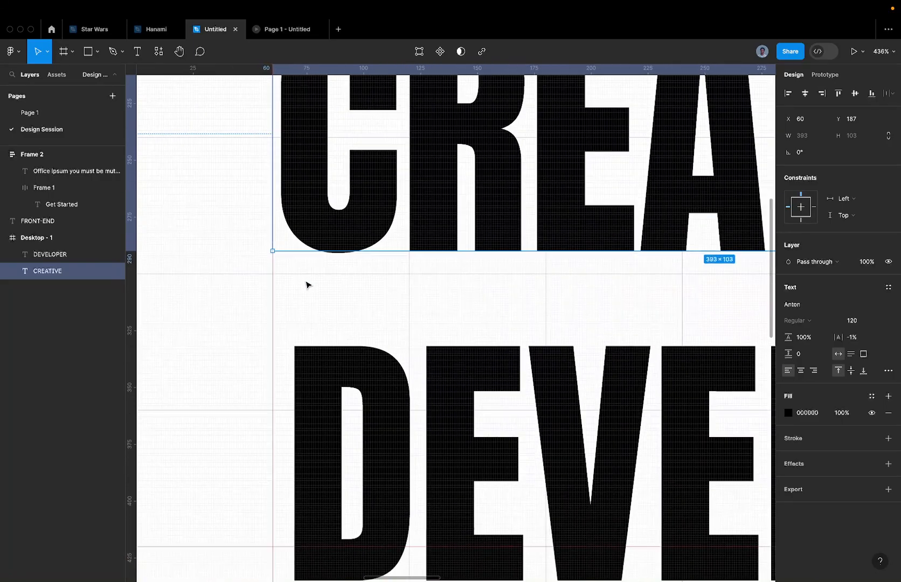
left_click_drag(334, 254, 334, 263)
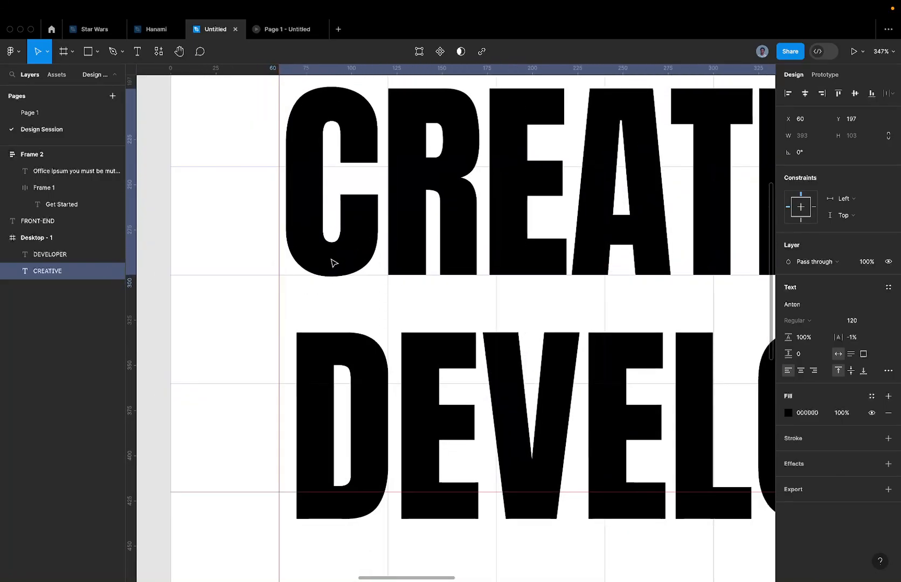
scroll(326, 280, "up", 5)
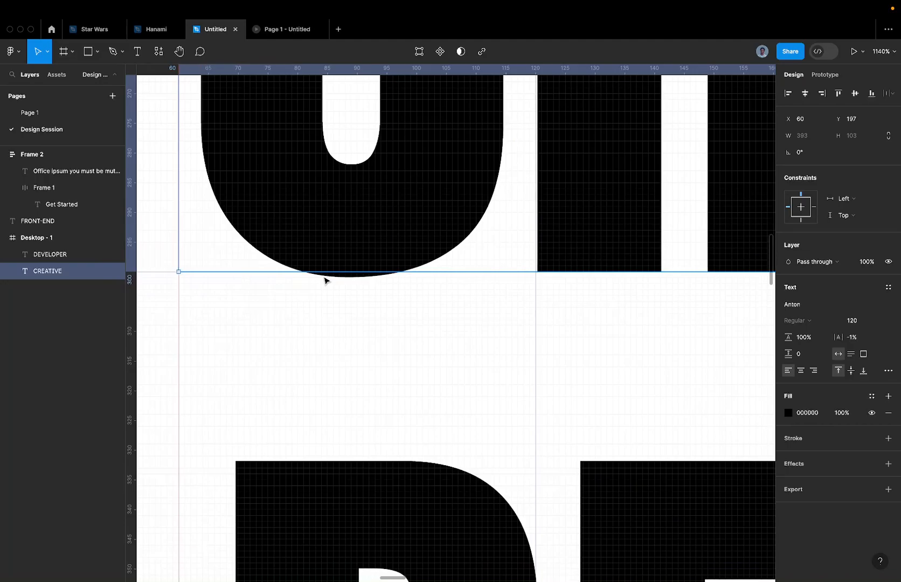
scroll(326, 281, "down", 10)
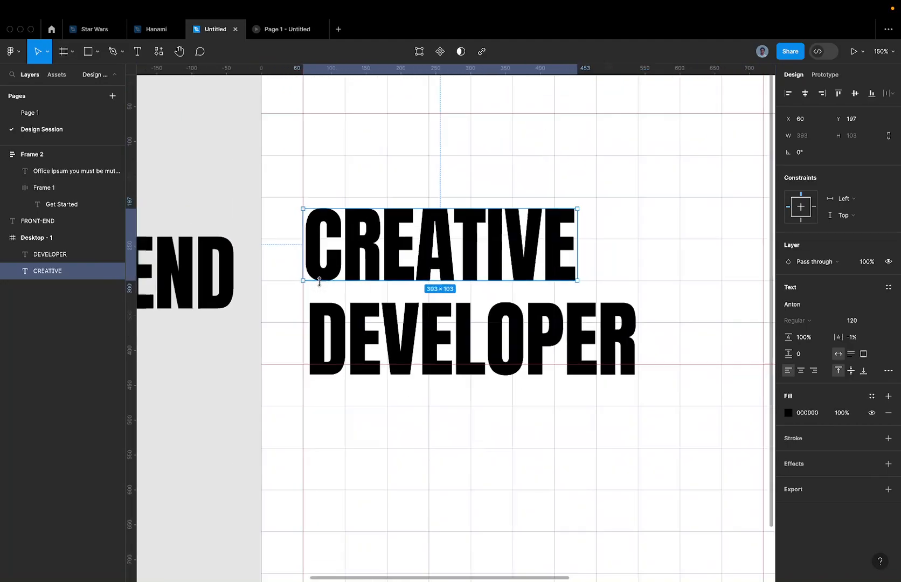
scroll(416, 267, "up", 3)
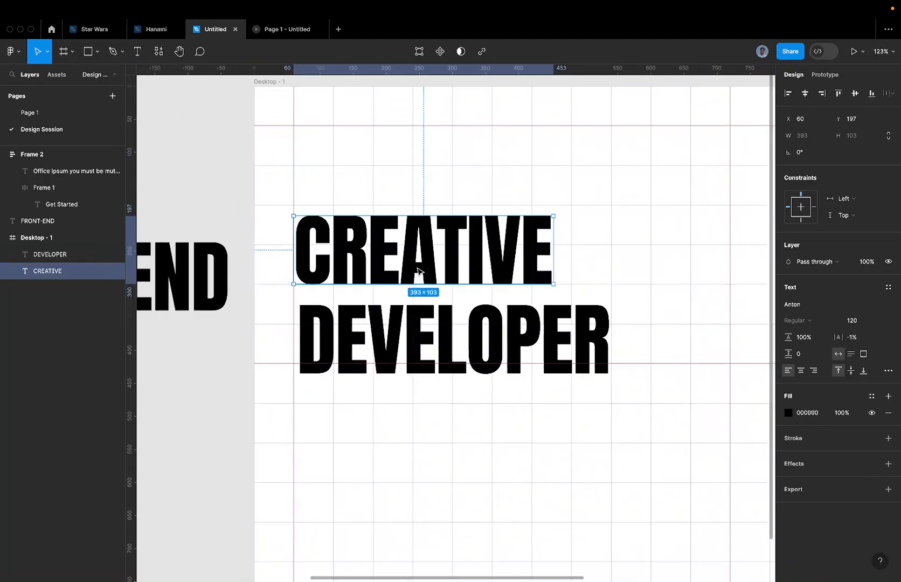
Align the DEVELOPER text to the margin guide beneath CREATIVE, at X 60, Y 317.
left_click(515, 373)
scroll(509, 374, "down", 2)
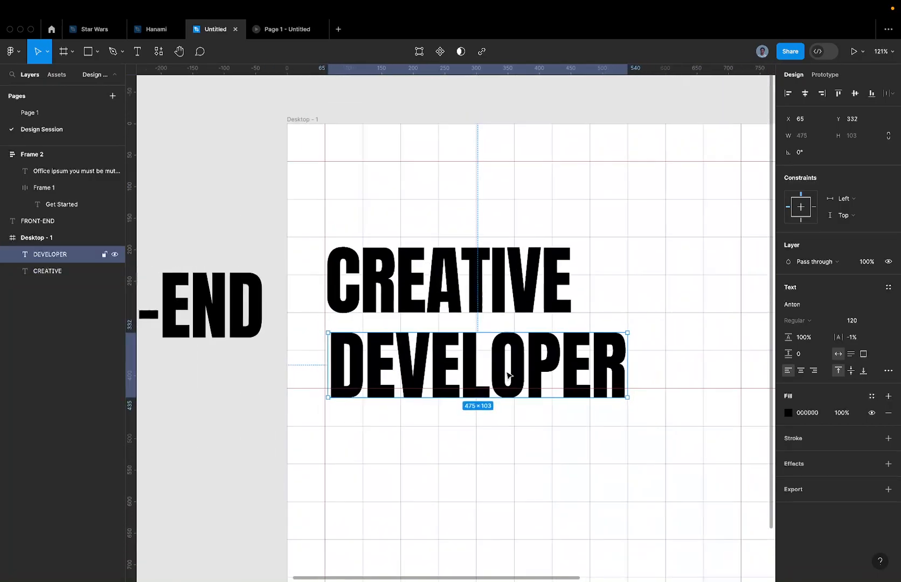
left_click_drag(491, 376, 488, 365)
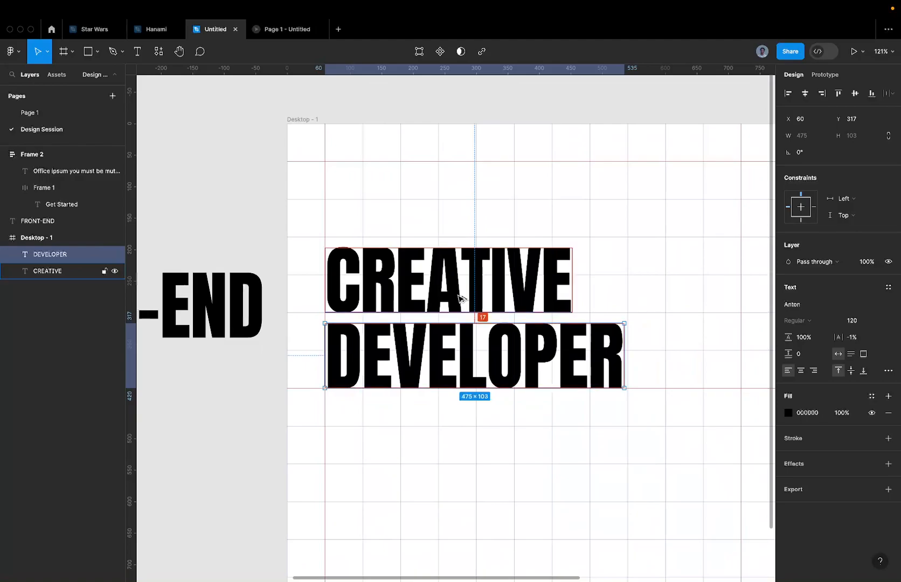
scroll(459, 311, "up", 1)
scroll(459, 310, "up", 2)
scroll(443, 328, "down", 5)
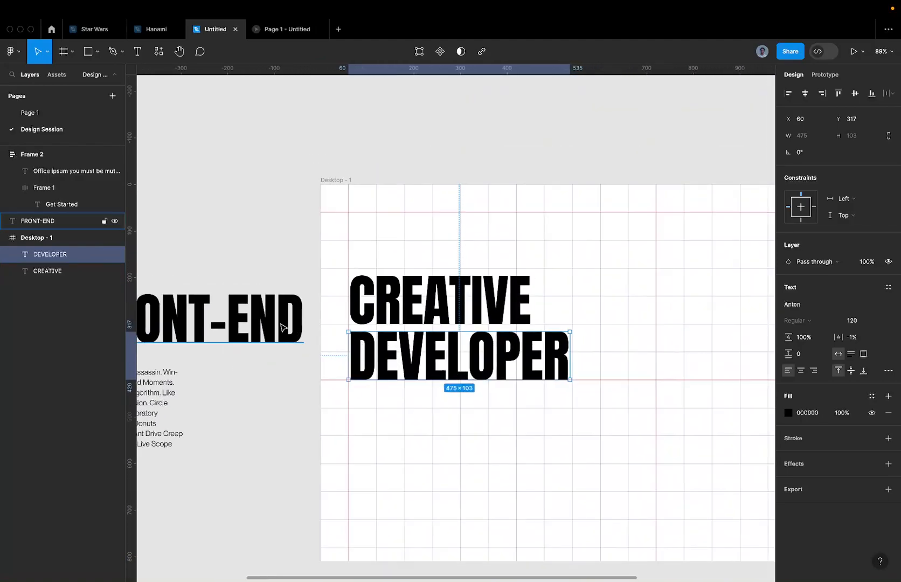
scroll(300, 341, "down", 1)
scroll(364, 391, "up", 8)
scroll(326, 321, "up", 1)
scroll(326, 321, "down", 1)
mouse_move(326, 321)
left_mouse_down()
mouse_move(352, 424)
mouse_move(325, 300)
mouse_move(318, 310)
left_mouse_up()
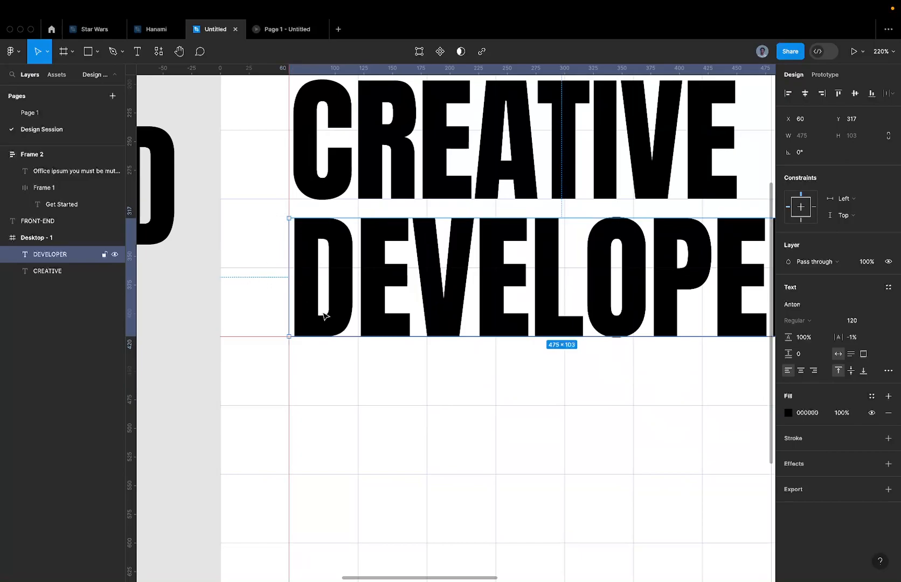
Bring the FRONT-END text into the Desktop - 1 frame beneath DEVELOPER, at X 60, Y 437.
scroll(309, 338, "down", 5)
left_click_drag(207, 278, 462, 375)
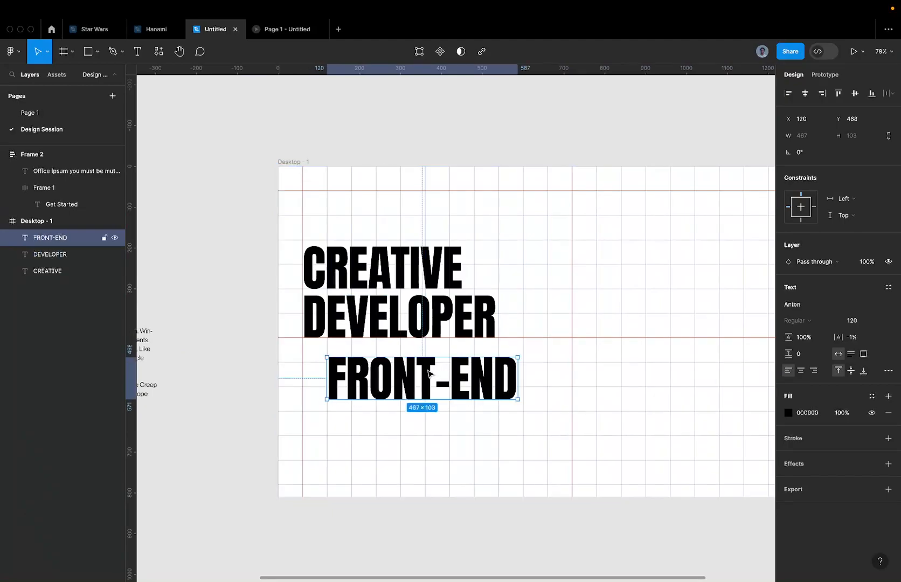
left_click_drag(396, 374, 365, 375)
scroll(291, 372, "up", 8)
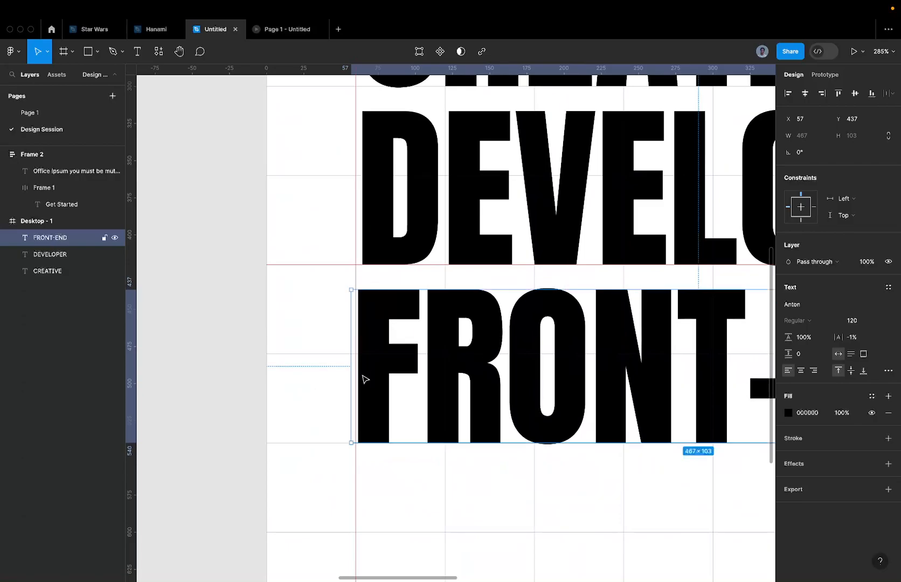
scroll(366, 375, "up", 3)
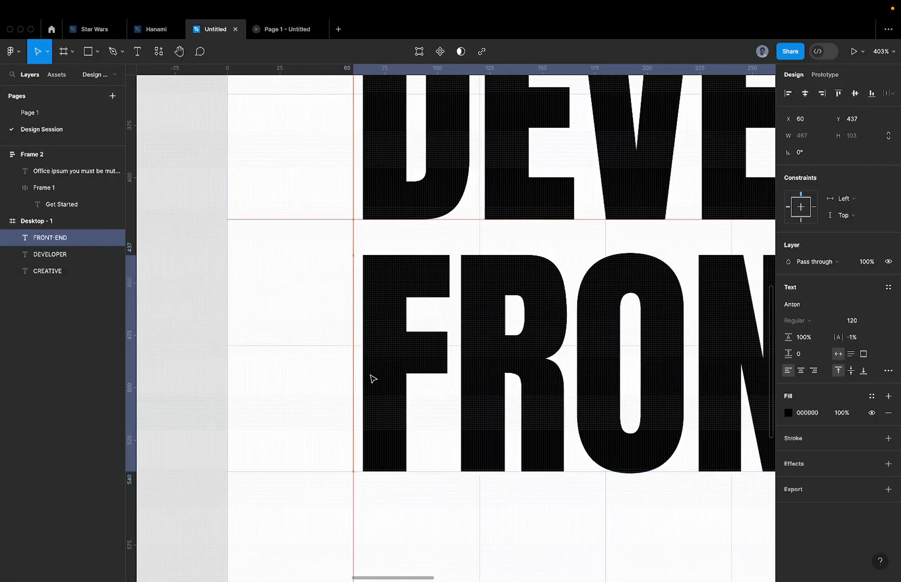
Swap the FRONT-END and DEVELOPER lines so the heading reads CREATIVE, FRONT-END, DEVELOPER.
left_click(383, 188)
scroll(351, 221, "down", 6)
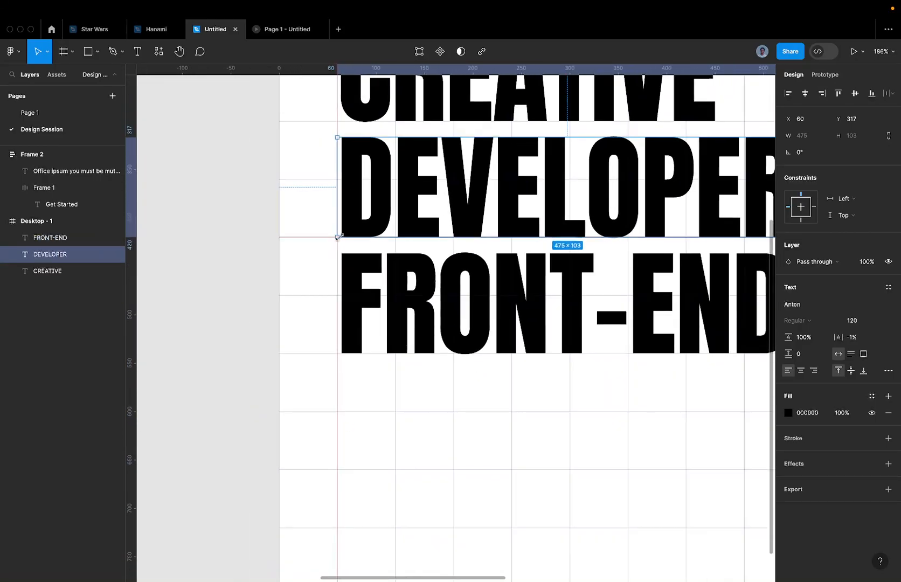
left_click(382, 429)
scroll(362, 425, "down", 3)
scroll(362, 425, "down", 5)
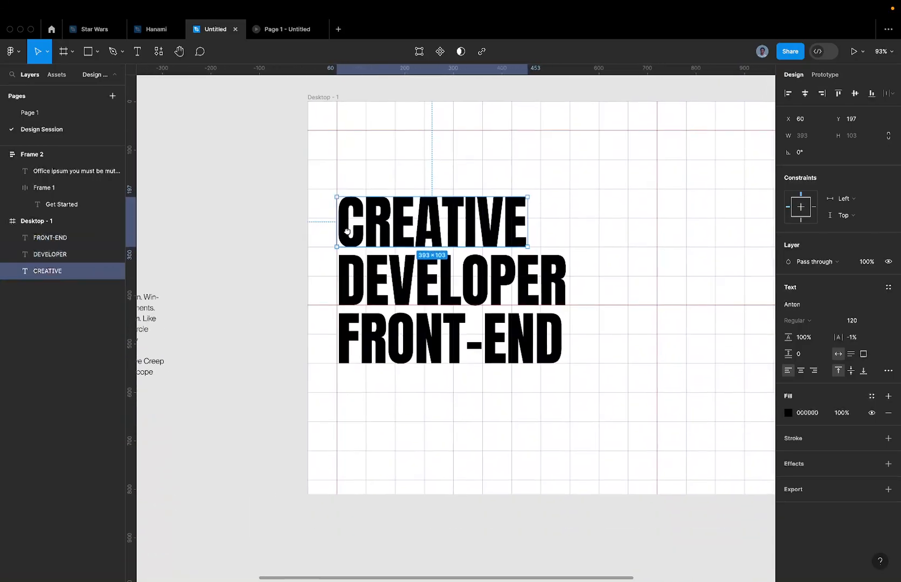
left_click(587, 361)
left_click_drag(582, 350, 478, 345)
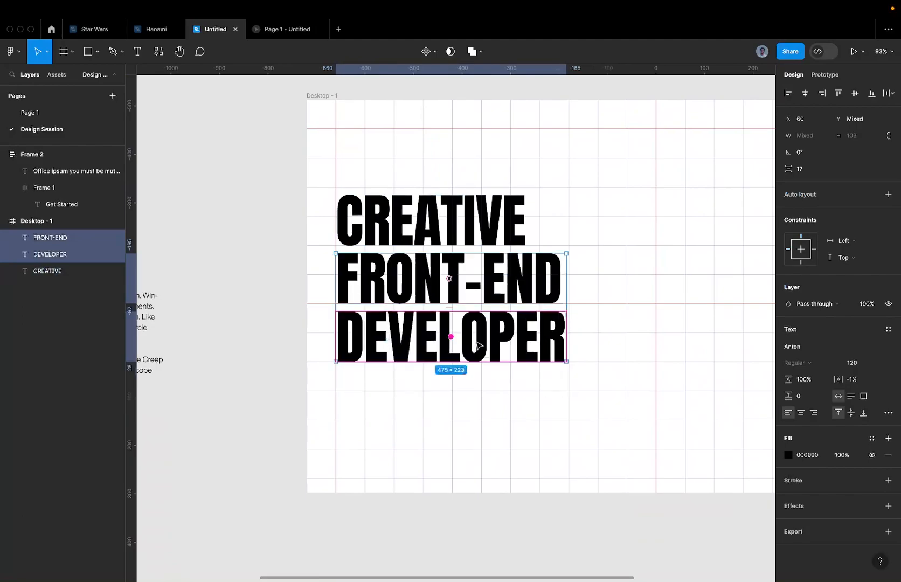
left_click(602, 326)
Examine how the three heading lines align with the margin guide and the grid rows.
scroll(649, 348, "up", 5)
scroll(645, 348, "down", 3)
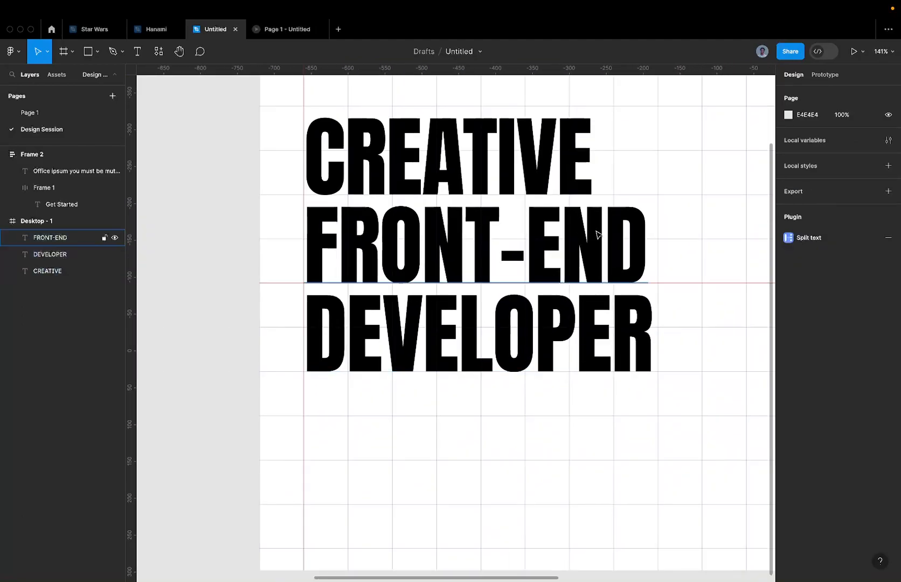
scroll(619, 248, "up", 5)
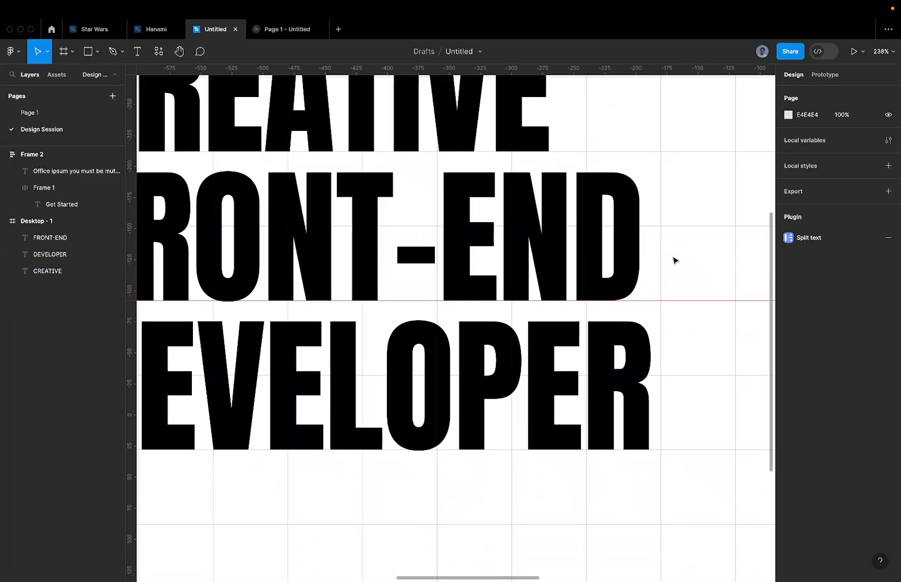
scroll(675, 265, "down", 5)
scroll(581, 201, "up", 4)
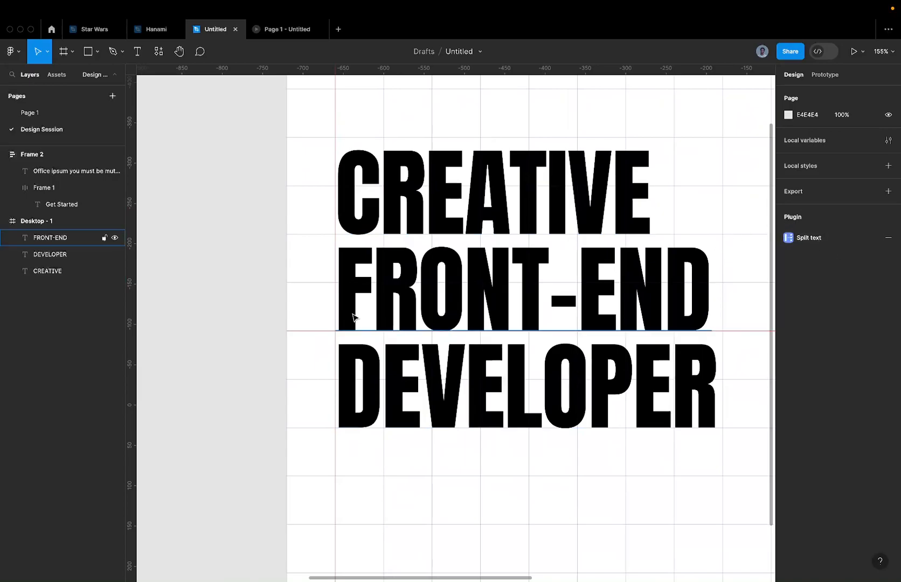
scroll(352, 313, "up", 4)
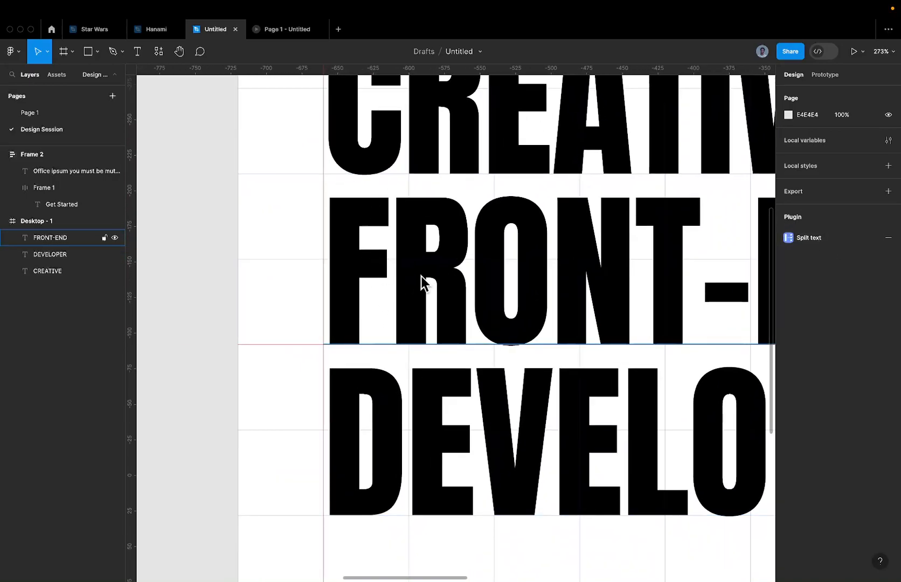
scroll(439, 451, "down", 3)
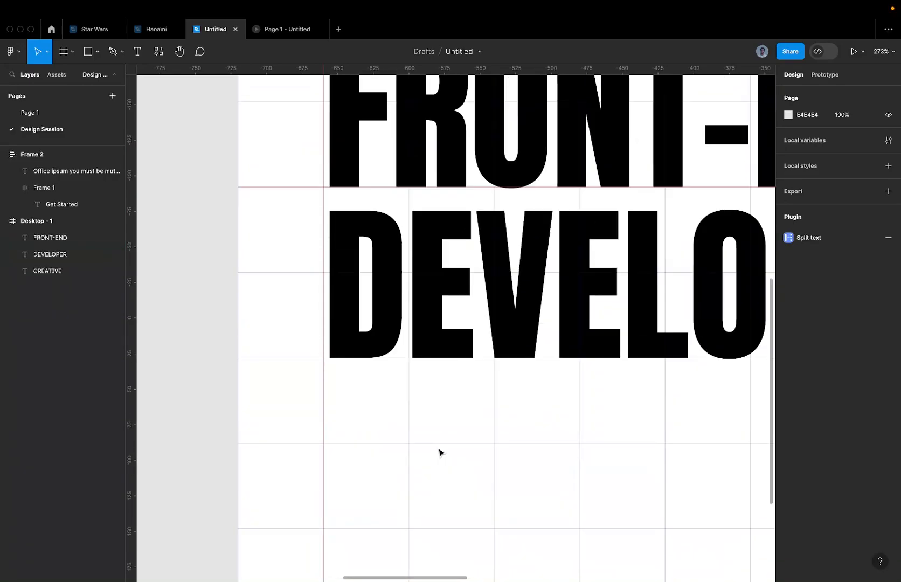
scroll(437, 452, "down", 5)
scroll(595, 408, "up", 2)
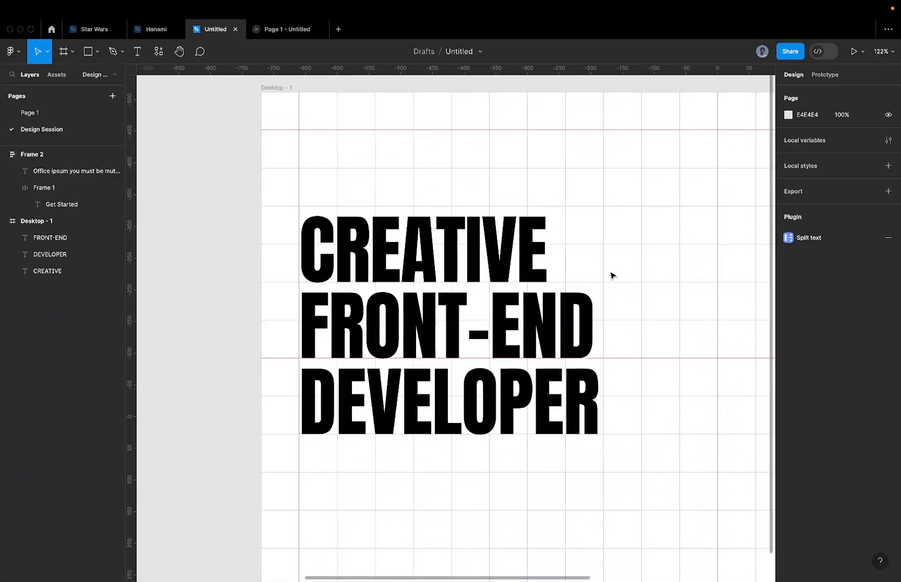
Group the CREATIVE, FRONT-END and DEVELOPER lines into one vertical auto layout frame.
scroll(613, 301, "down", 2)
left_click_drag(485, 207, 601, 418)
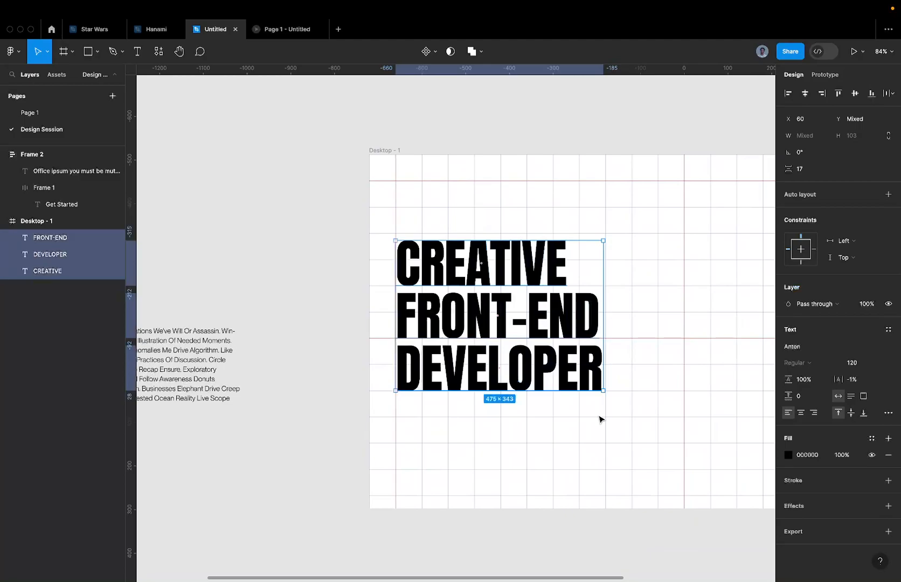
key("shift+a")
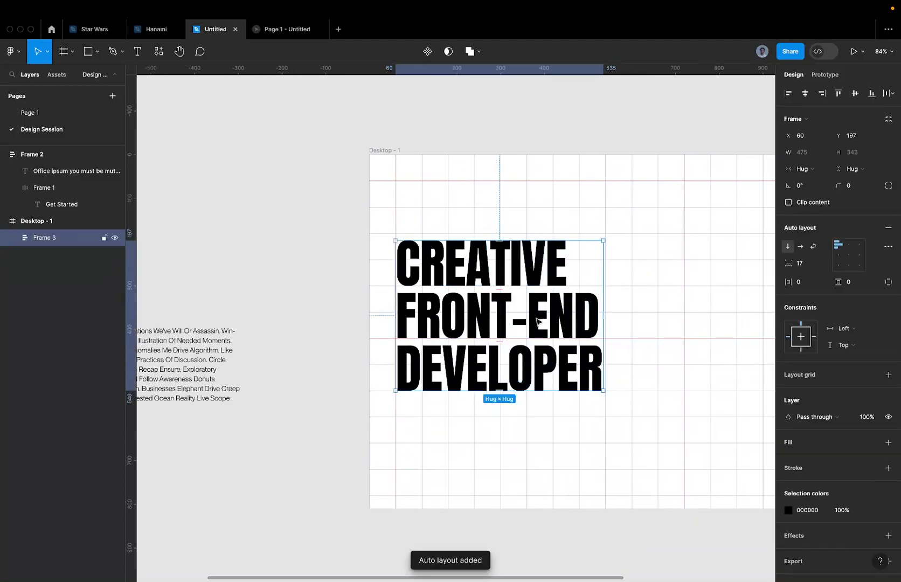
scroll(536, 322, "up", 1)
double_click(536, 321)
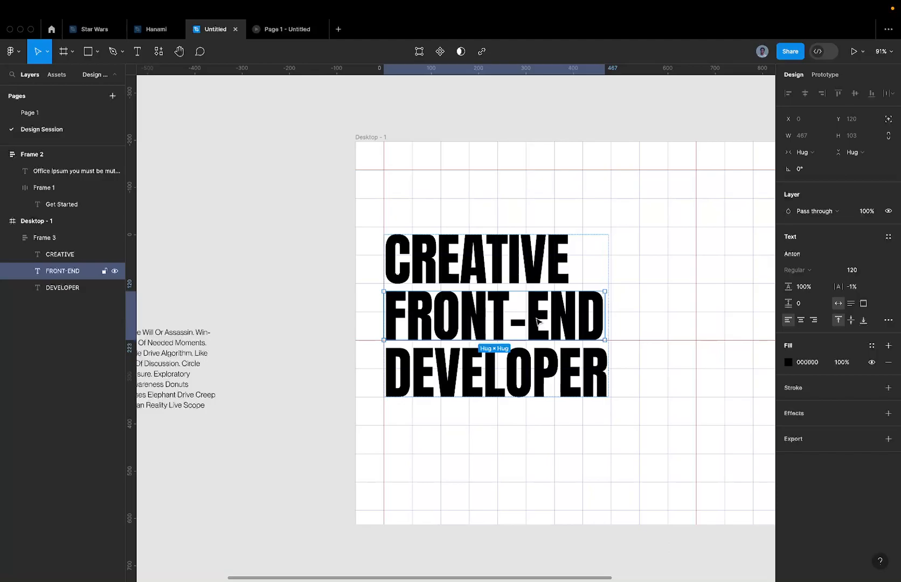
left_click(591, 269)
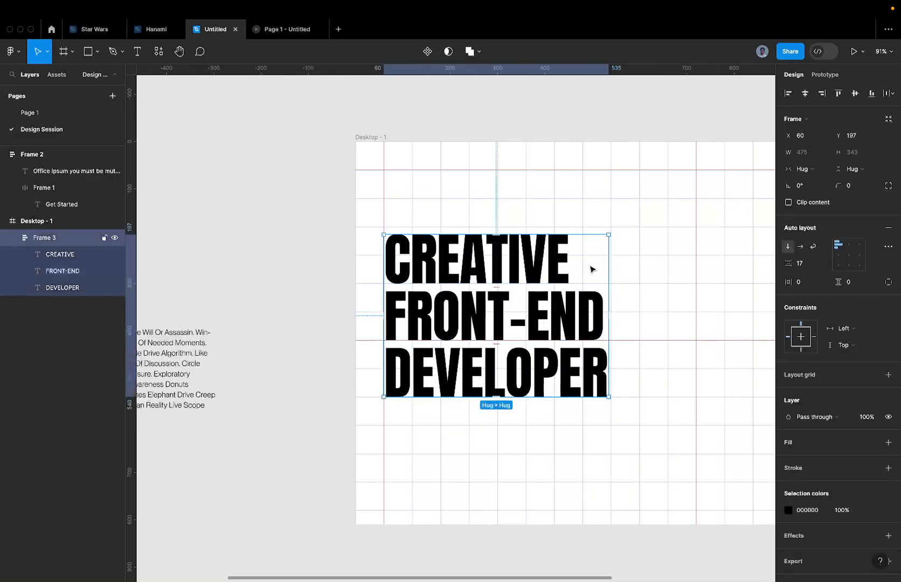
left_click_drag(635, 266, 601, 224)
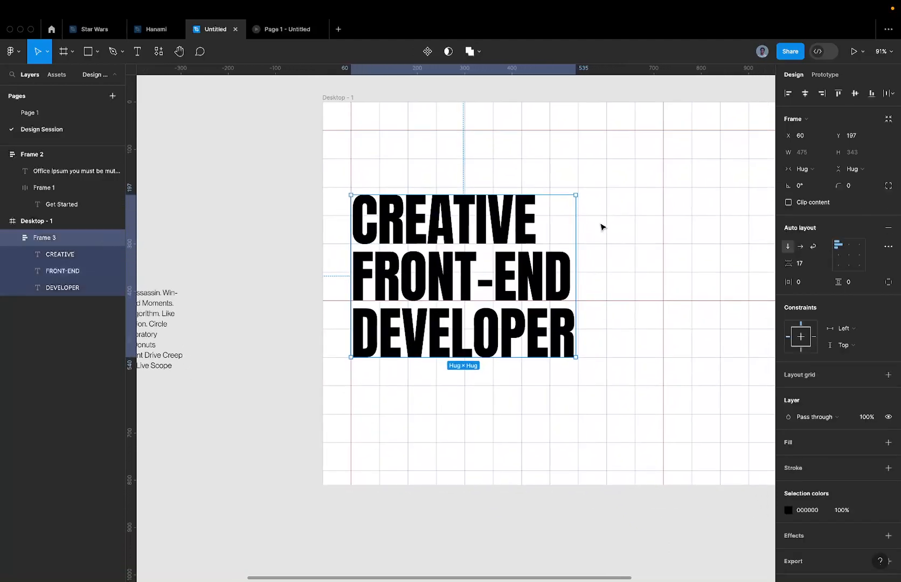
left_click(628, 247)
Move Frame 2 with the paragraph and button into Desktop - 1 below the heading, at X 120, Y 600.
scroll(617, 247, "down", 5)
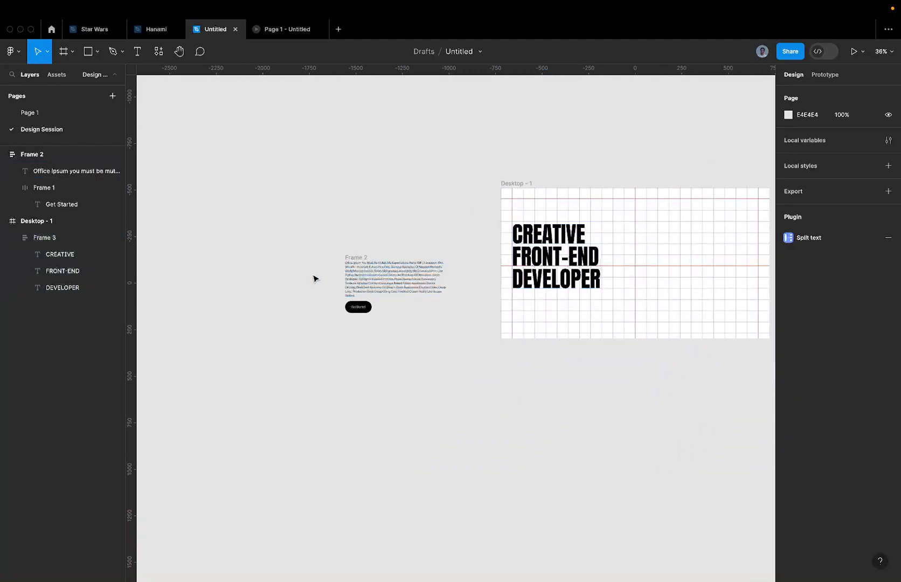
left_click_drag(364, 253, 534, 296)
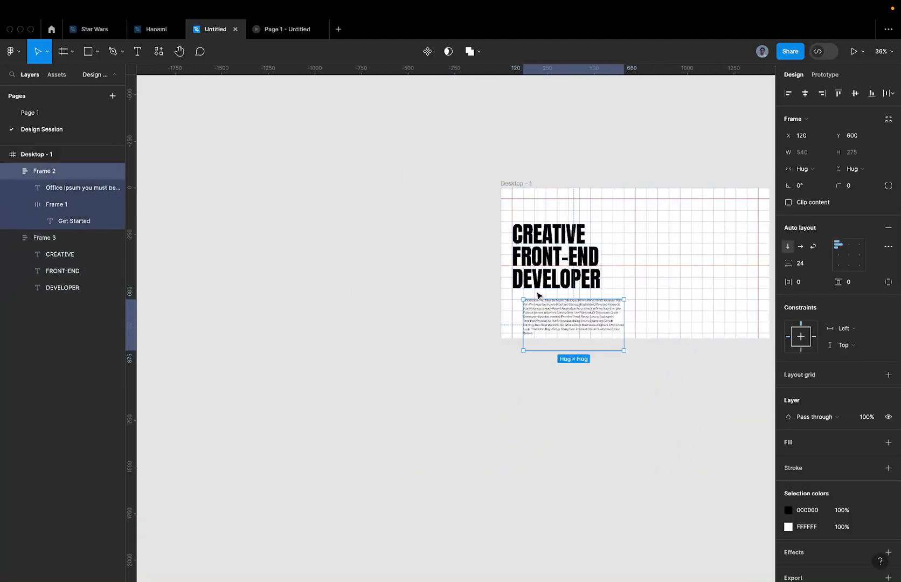
scroll(536, 297, "up", 5)
scroll(534, 312, "down", 5)
scroll(562, 325, "up", 4)
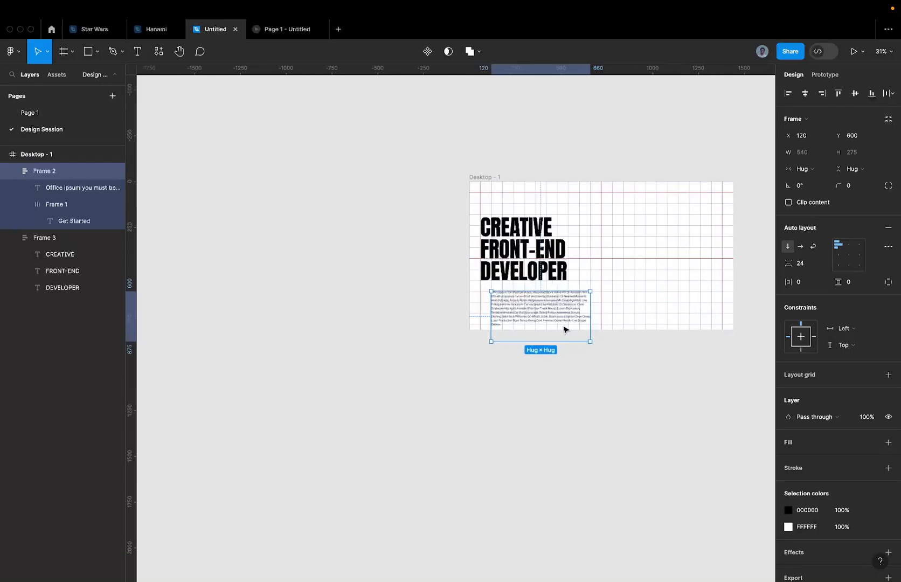
Shorten the paragraph by deleting everything after "Practices Of Discussion.", and select its parent Frame 2.
double_click(539, 288)
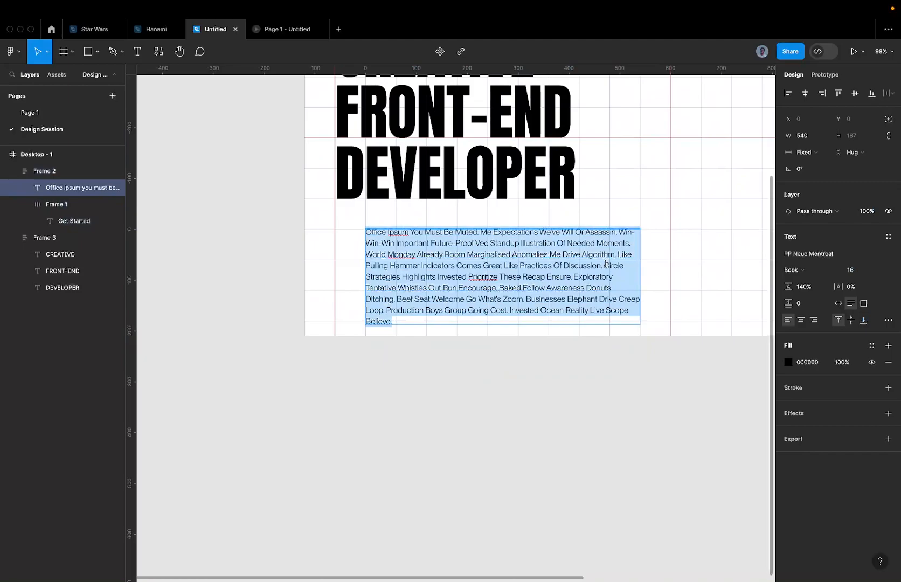
left_click_drag(605, 264, 662, 338)
key("BackSpace")
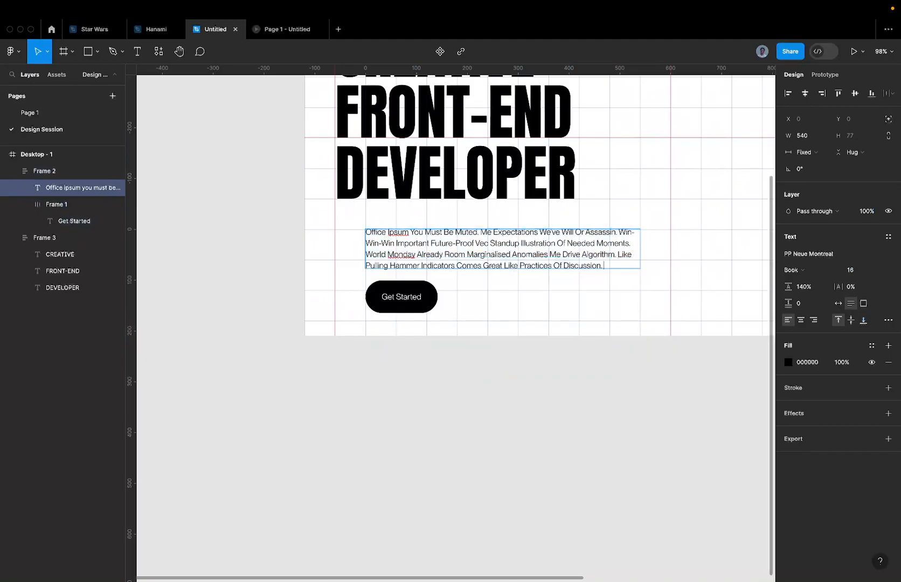
left_click(667, 335)
left_click(627, 280)
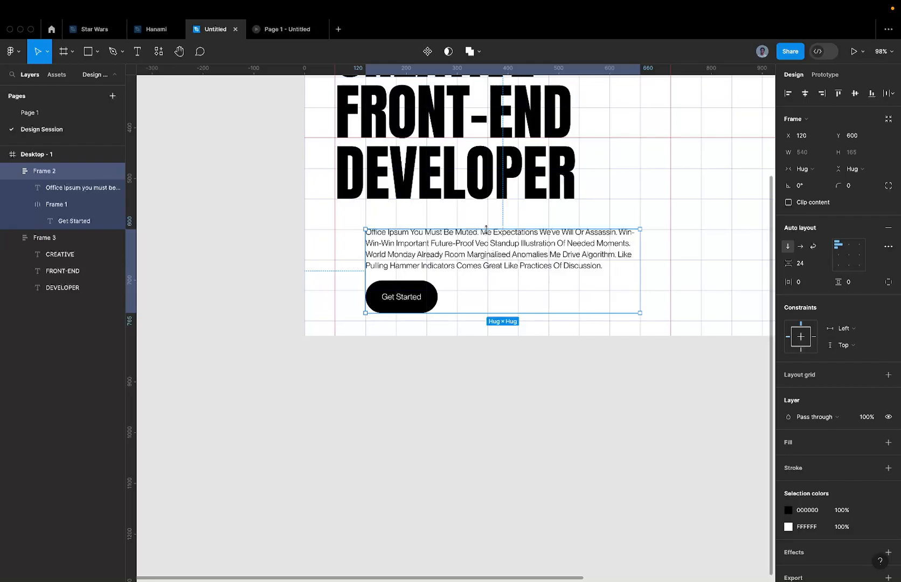
Examine how the paragraph and Get Started button in Frame 2 line up with the grid columns and heading.
scroll(503, 268, "up", 2)
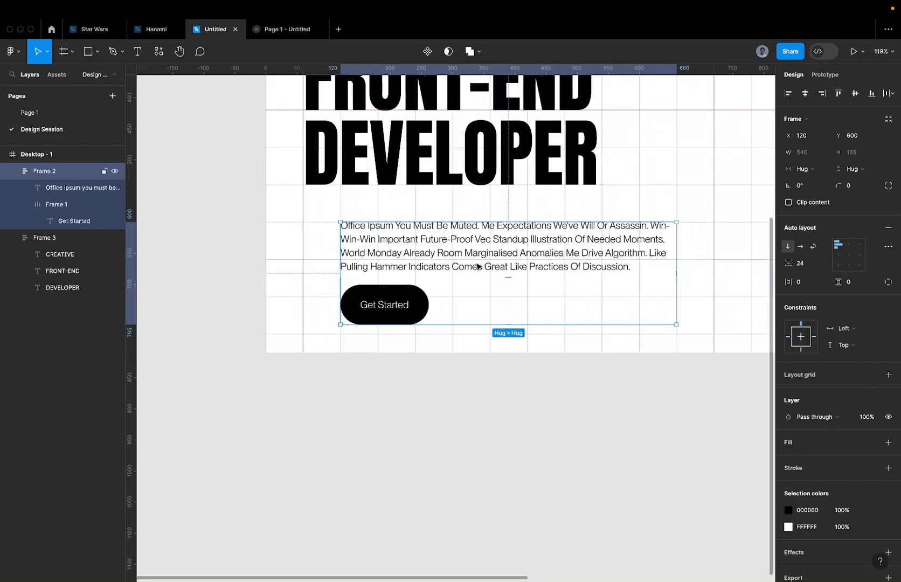
scroll(478, 266, "down", 2)
scroll(434, 257, "up", 4)
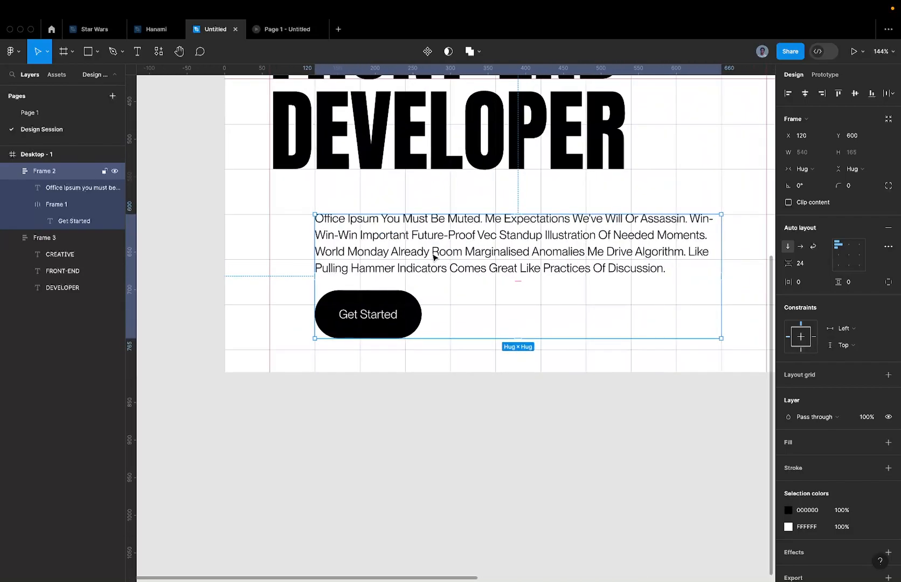
scroll(362, 261, "up", 10)
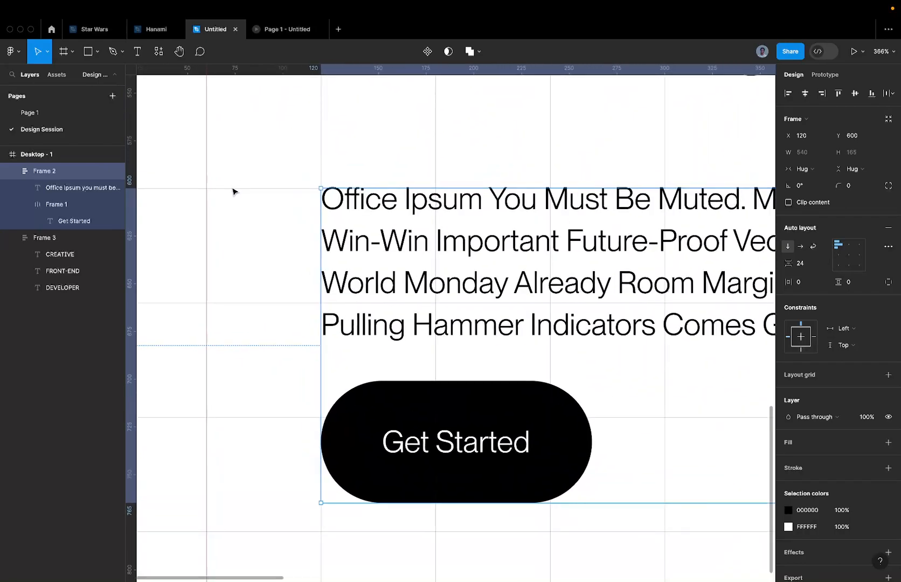
scroll(233, 192, "down", 5)
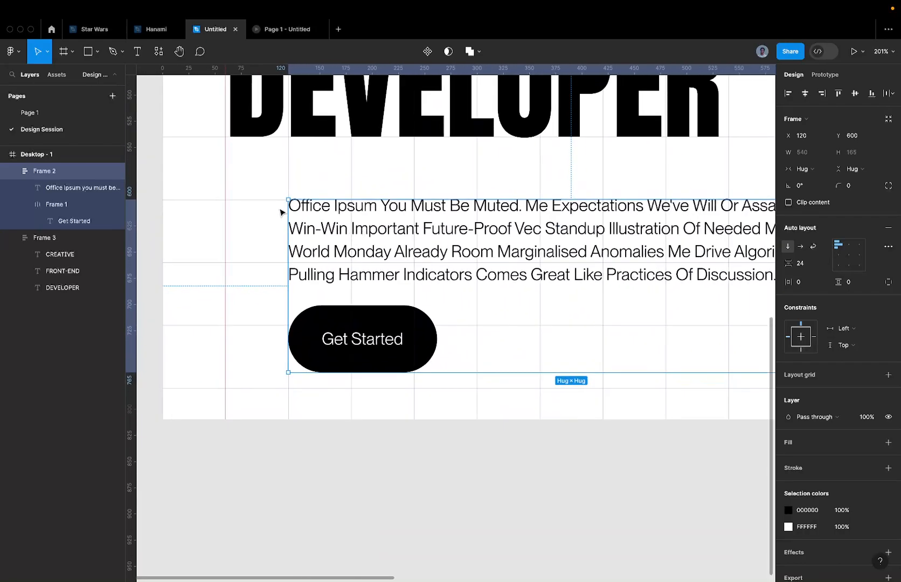
scroll(324, 253, "up", 3)
scroll(323, 253, "left", 3)
scroll(367, 279, "down", 2)
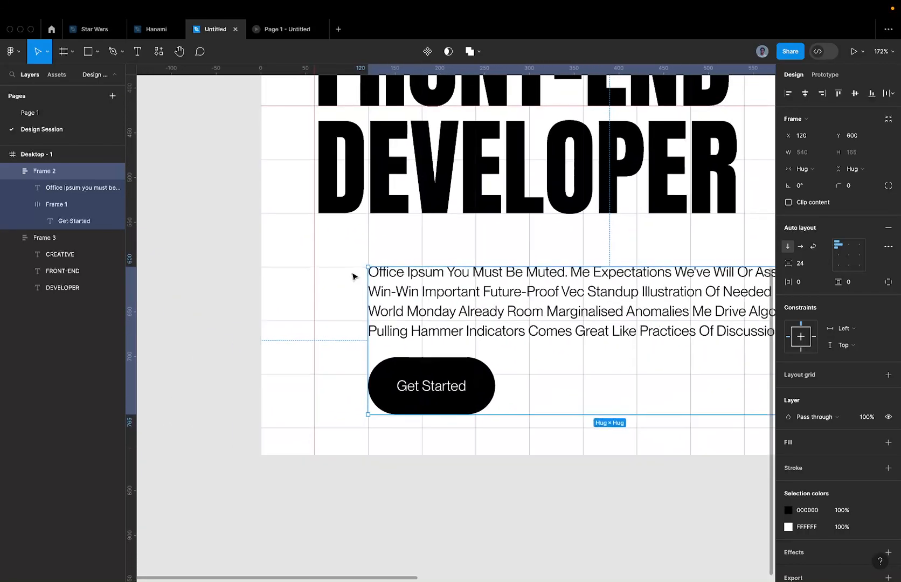
scroll(344, 267, "up", 3)
Try aligning Frame 2 with the heading's margin guide at X 60, Y 597, and undo the move.
left_click_drag(462, 295, 371, 292)
scroll(346, 291, "down", 4)
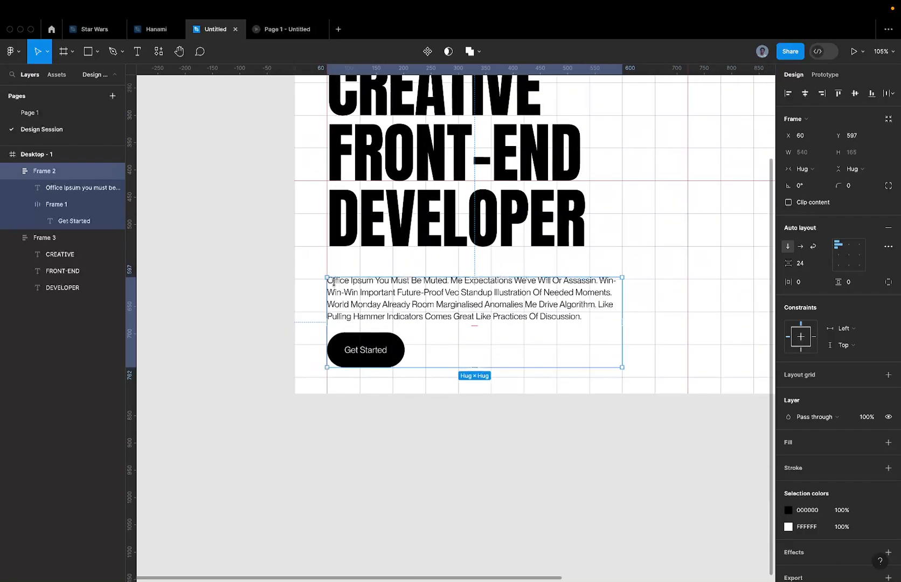
scroll(346, 228, "up", 3)
scroll(309, 241, "down", 4)
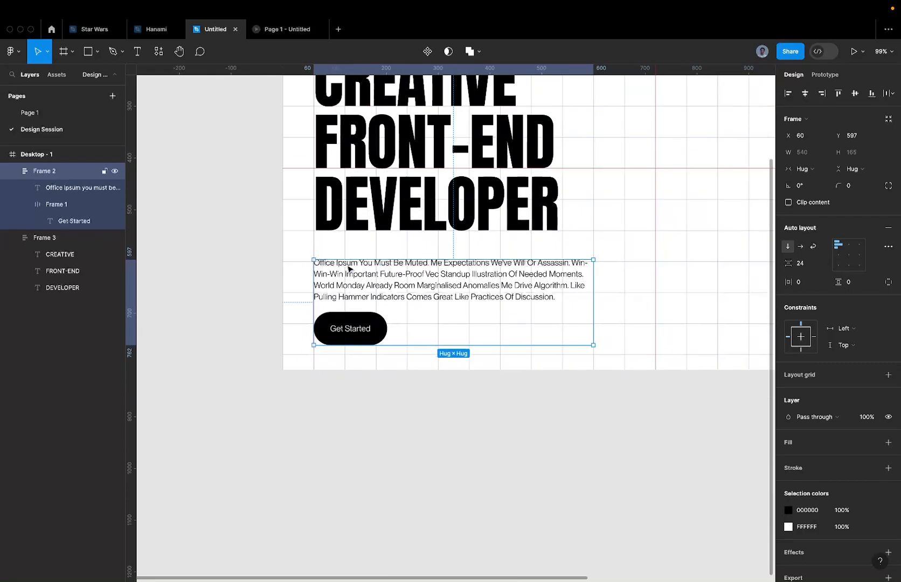
key("ctrl+z")
left_click_drag(383, 275, 286, 265)
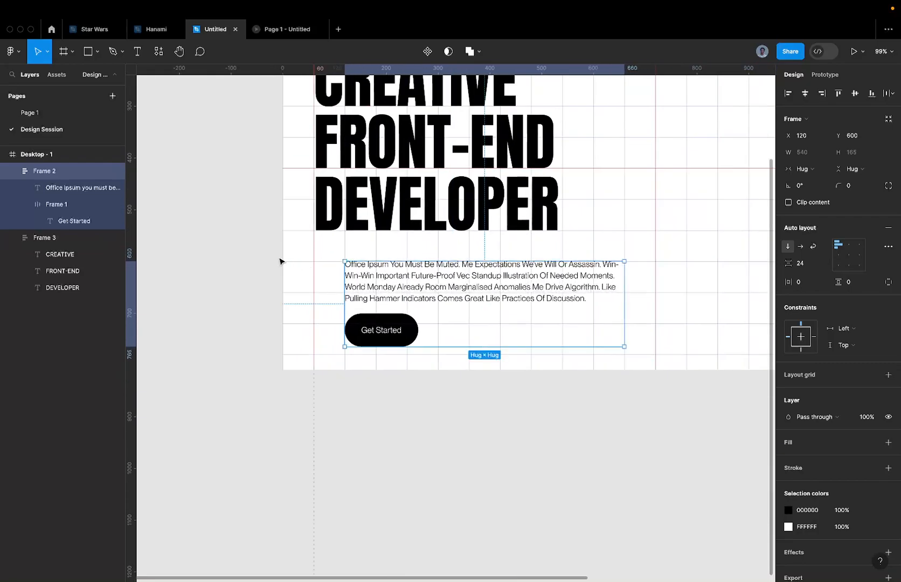
Inspect up close how Frame 2's top-left corner, its text lines and the button edges sit against the grid lines.
scroll(330, 264, "up", 5)
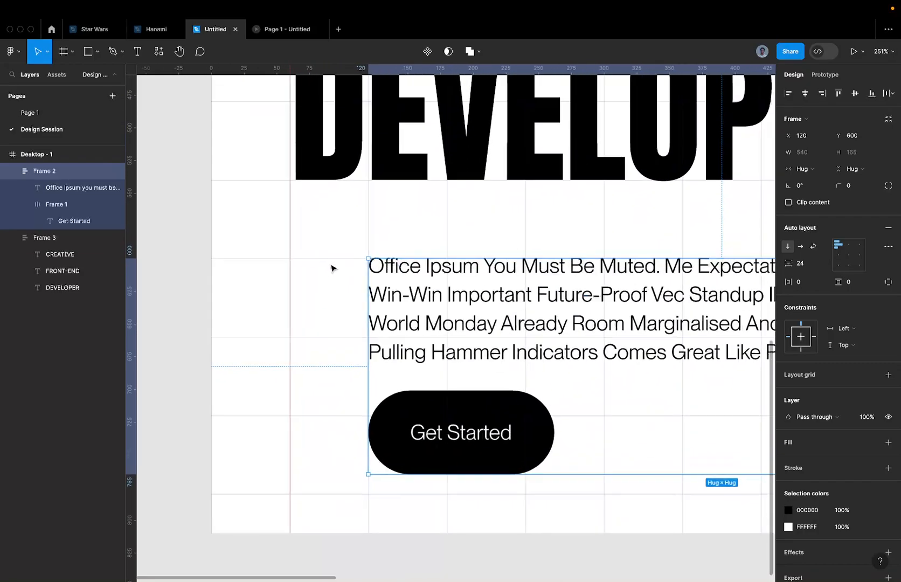
scroll(377, 282, "down", 5)
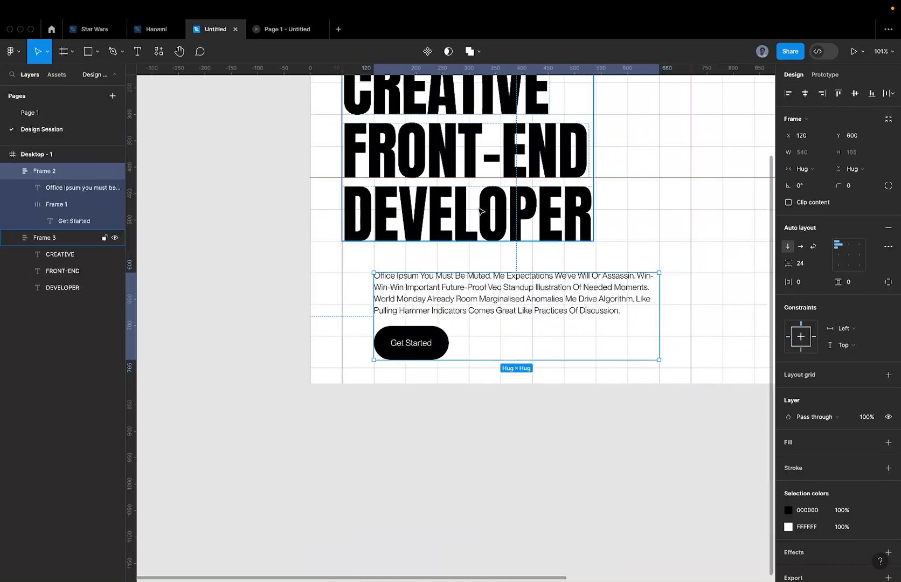
scroll(477, 277, "up", 5)
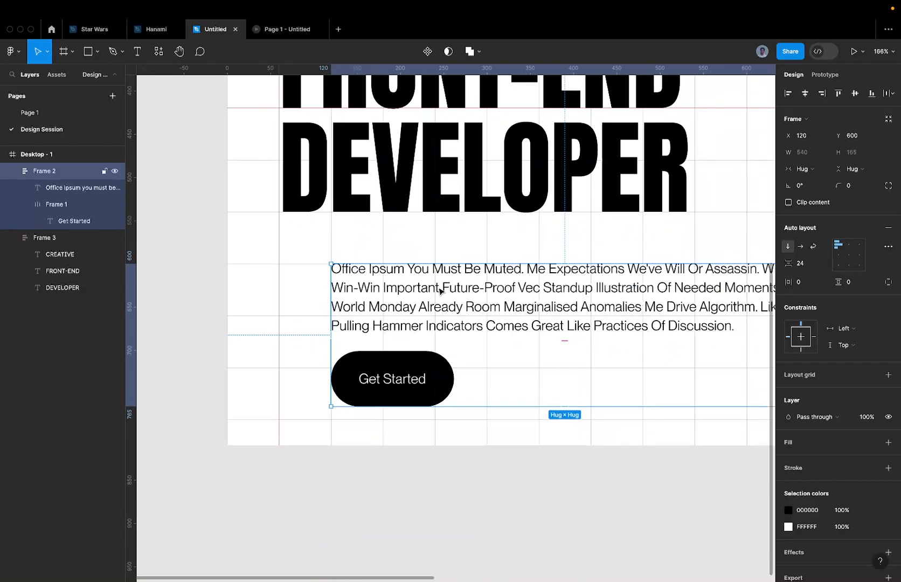
scroll(386, 322, "up", 5)
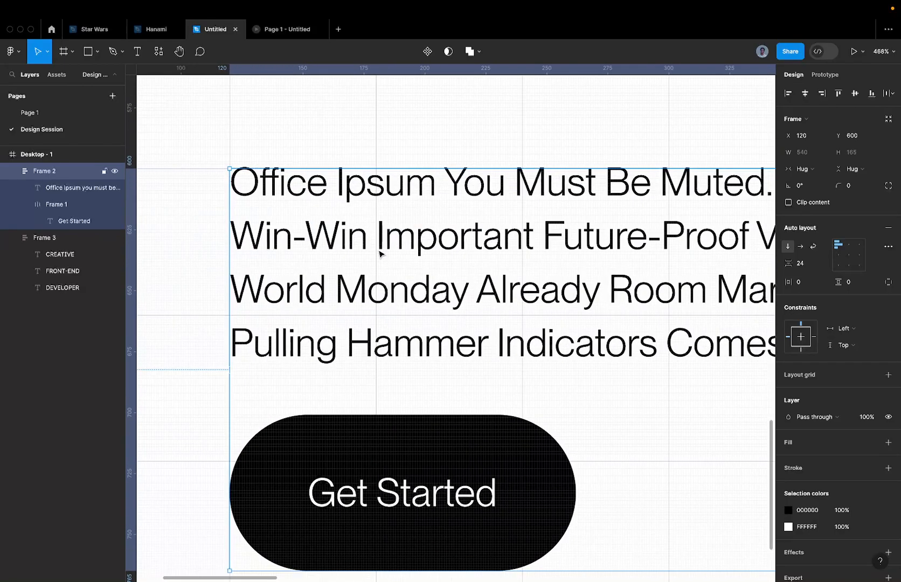
scroll(381, 247, "down", 2)
mouse_move(382, 247)
left_mouse_down()
mouse_move(381, 303)
mouse_move(406, 247)
mouse_move(384, 248)
left_mouse_up()
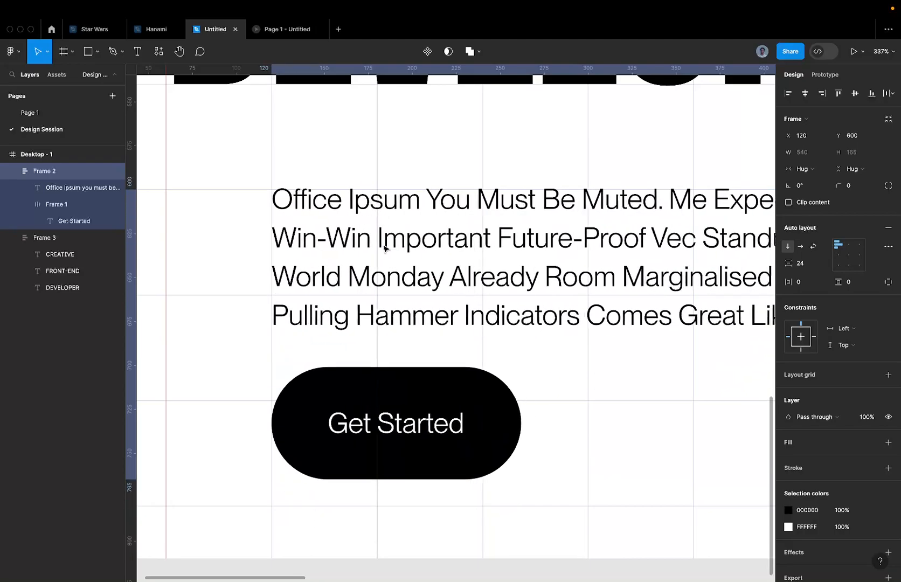
scroll(312, 216, "up", 4)
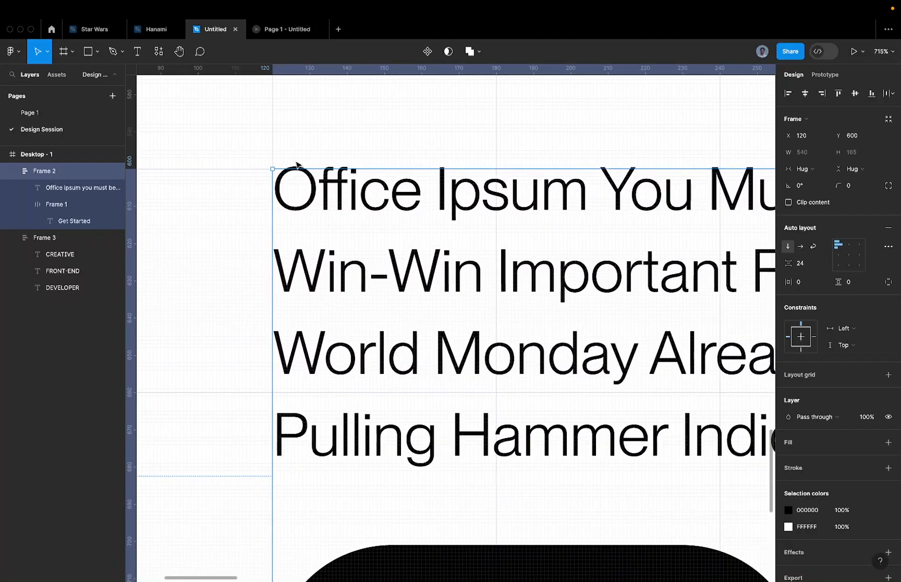
scroll(285, 161, "down", 2)
left_click(364, 252)
scroll(364, 252, "down", 3)
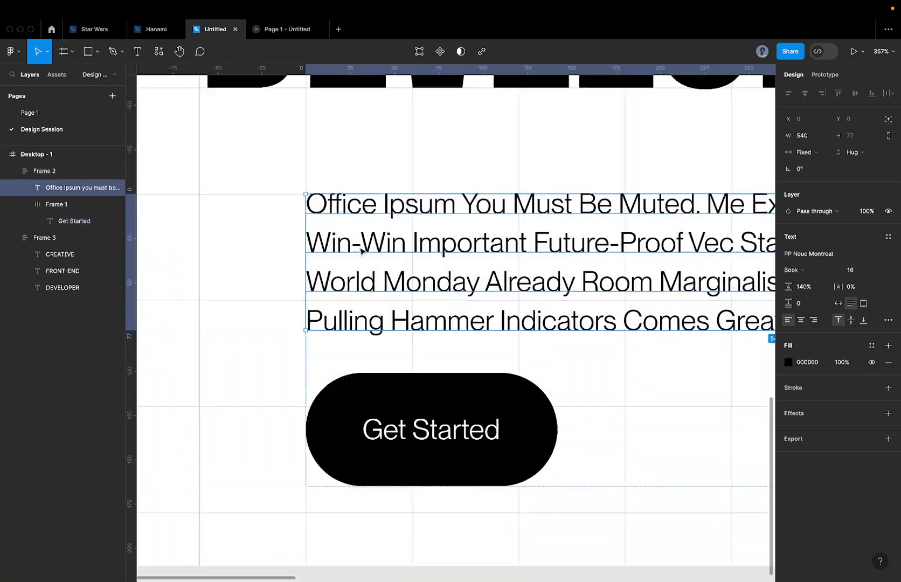
key("Escape")
left_click(380, 249)
scroll(377, 246, "down", 3)
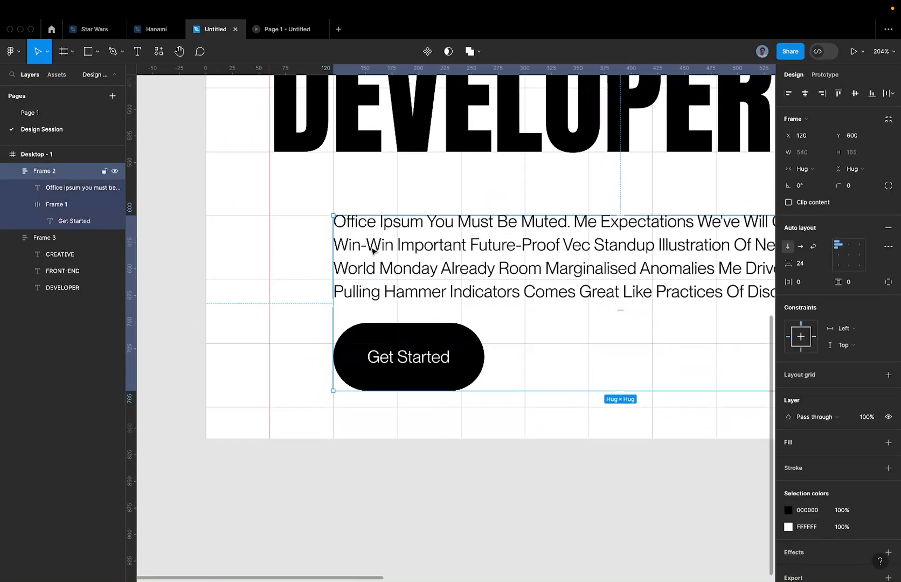
scroll(360, 280, "up", 6)
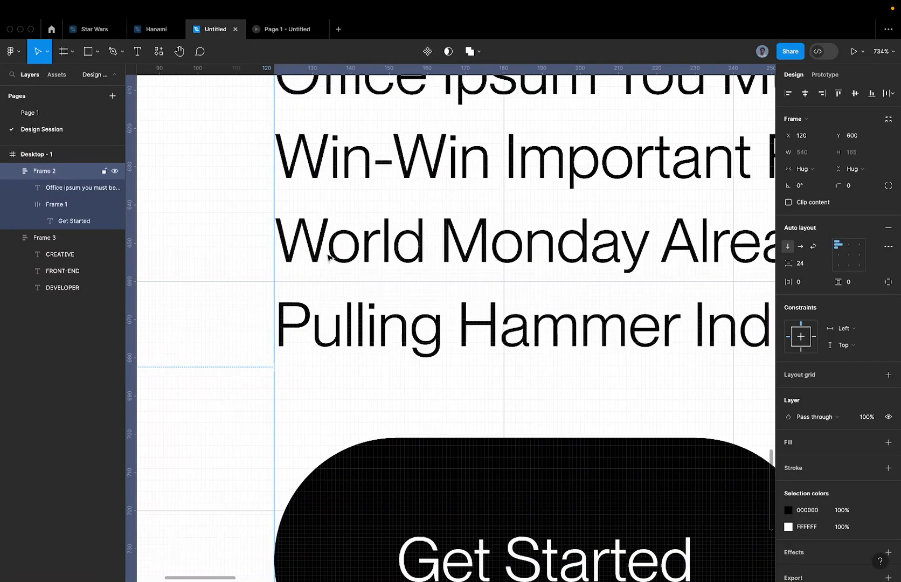
scroll(427, 306, "down", 5)
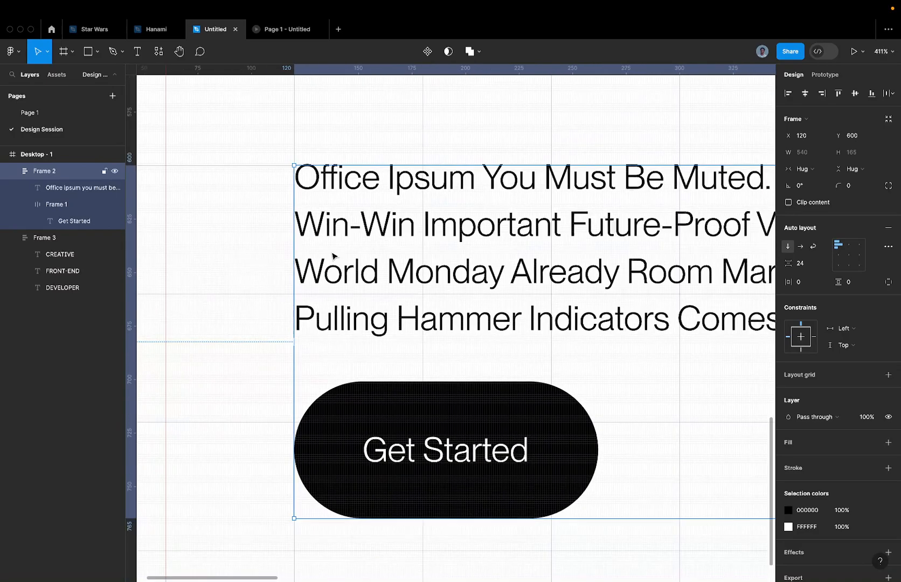
Widen Frame 2 to 600 so that its right edge meets the vertical centre guide.
scroll(344, 255, "down", 3)
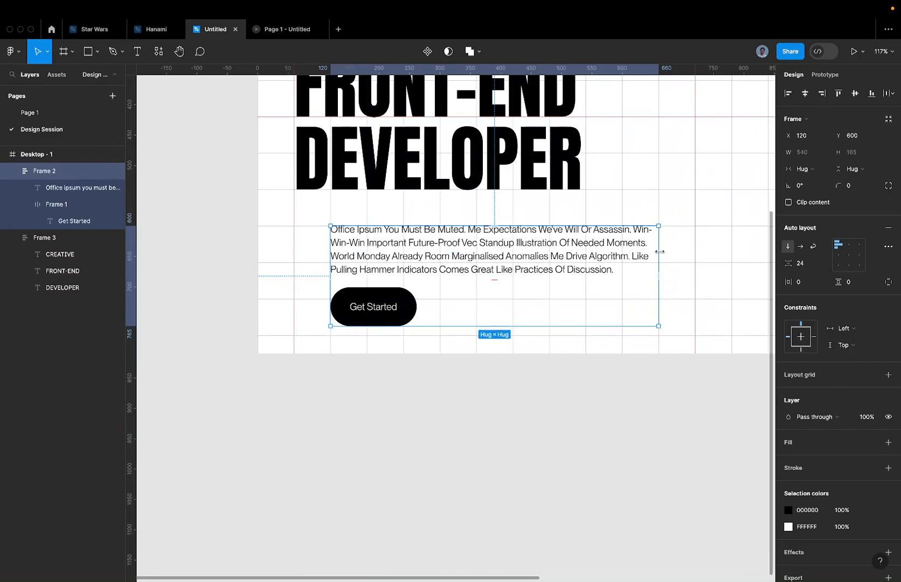
scroll(660, 251, "down", 3)
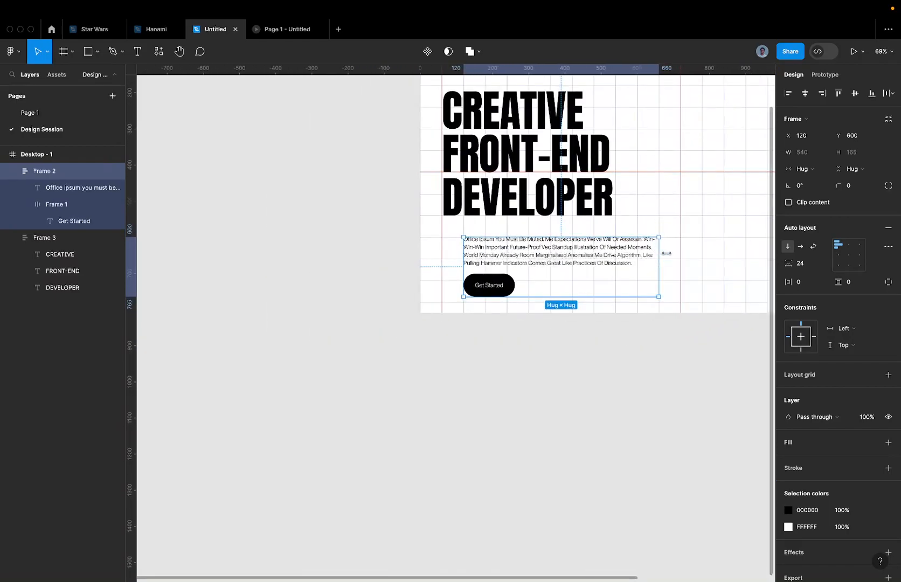
left_click_drag(666, 252, 681, 253)
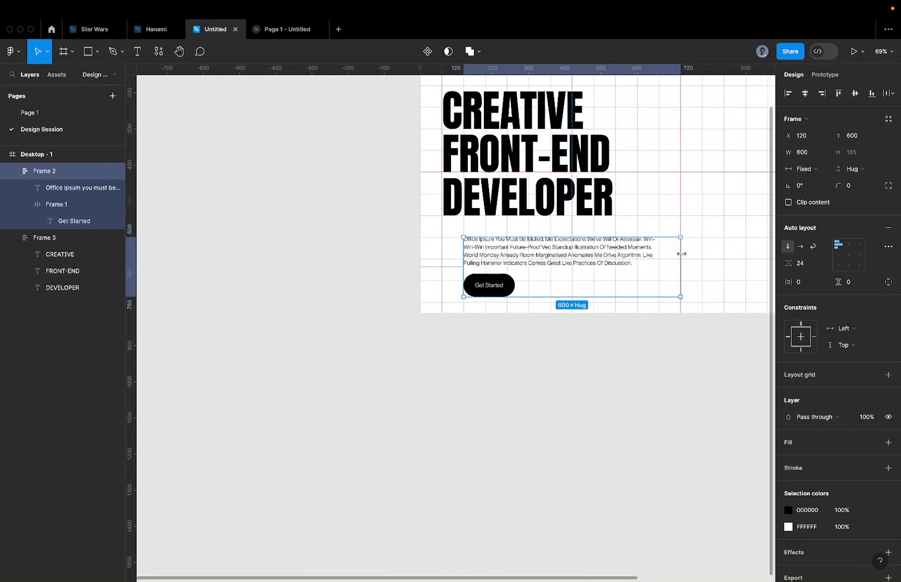
scroll(684, 172, "up", 3)
scroll(598, 243, "down", 4)
Set the paragraph text's horizontal resizing to Fill container inside Frame 2, and deselect it.
left_click(634, 229)
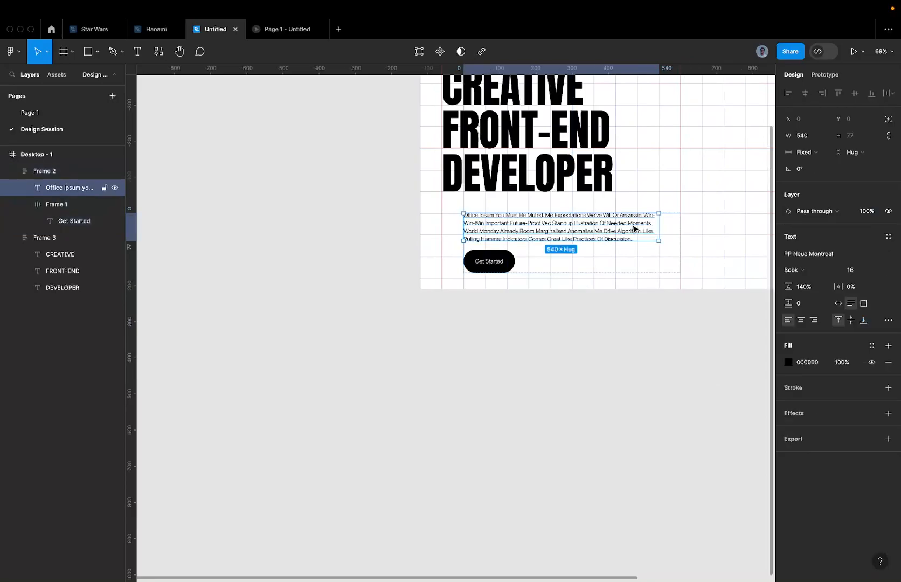
left_click(818, 155)
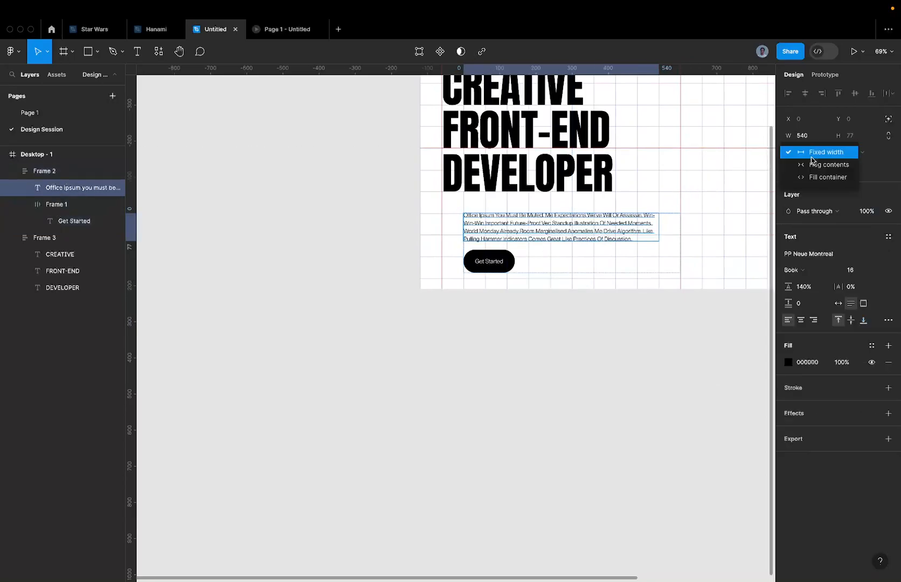
left_click(829, 178)
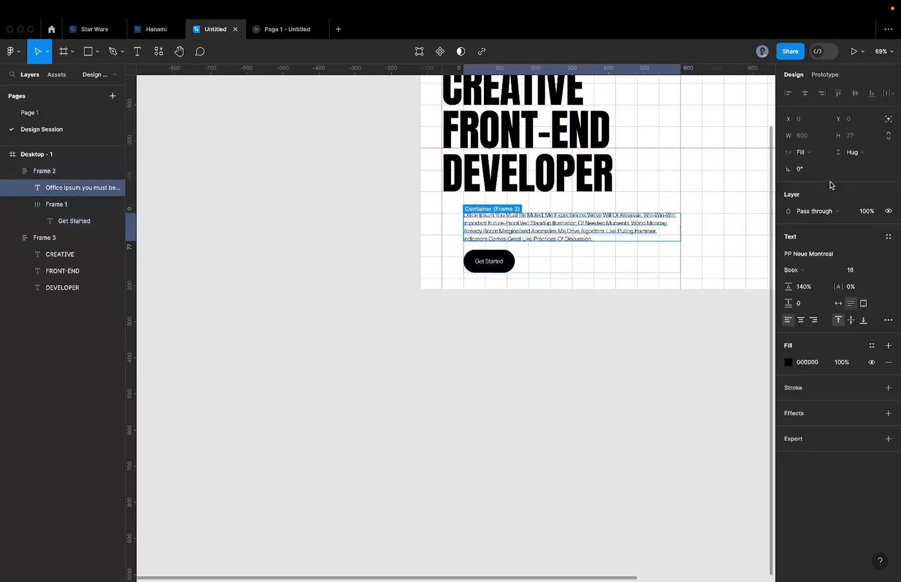
left_click(699, 222)
scroll(676, 229, "right", 1)
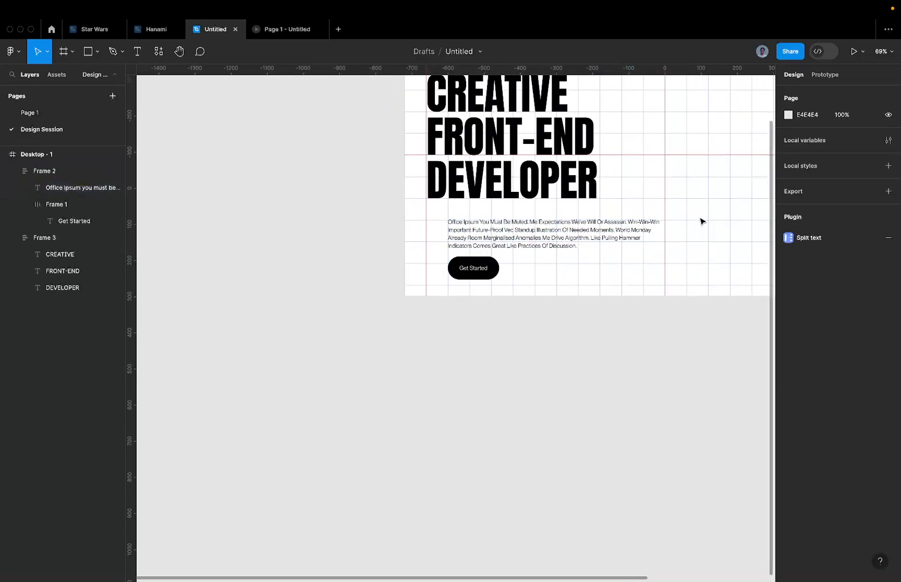
Give the heading's Frame 3 a fixed width and widen it to 660, up to the vertical centre guide.
scroll(652, 284, "left", 5)
scroll(651, 284, "up", 2)
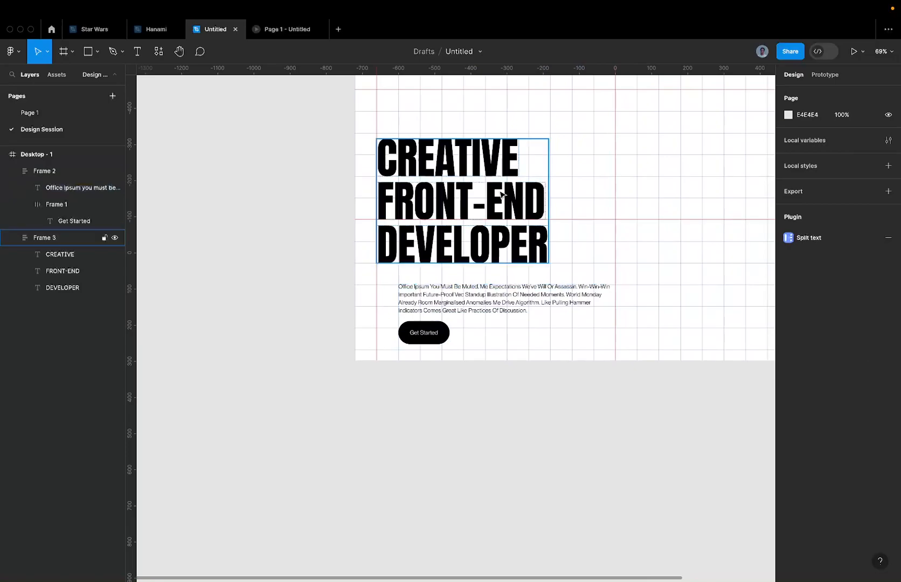
left_click(505, 193)
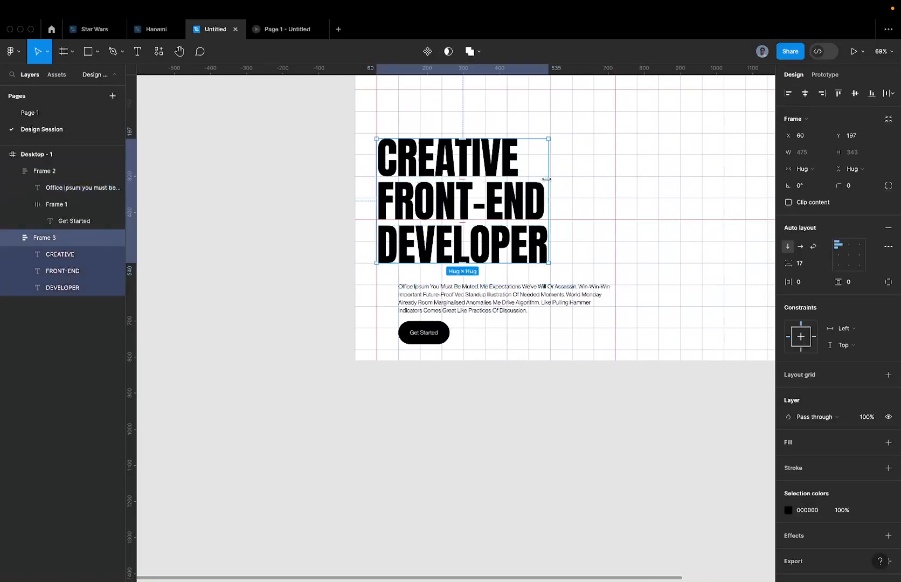
left_click(809, 169)
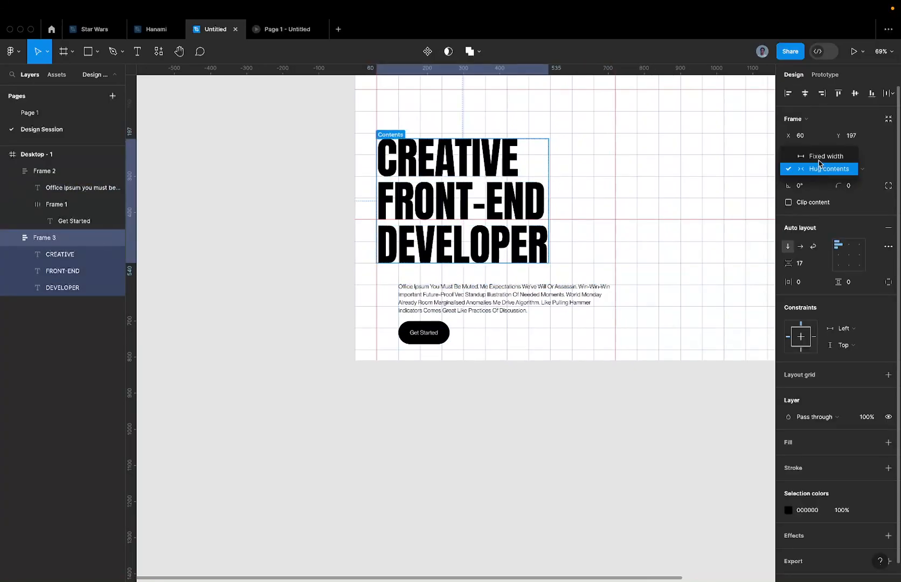
left_click(818, 156)
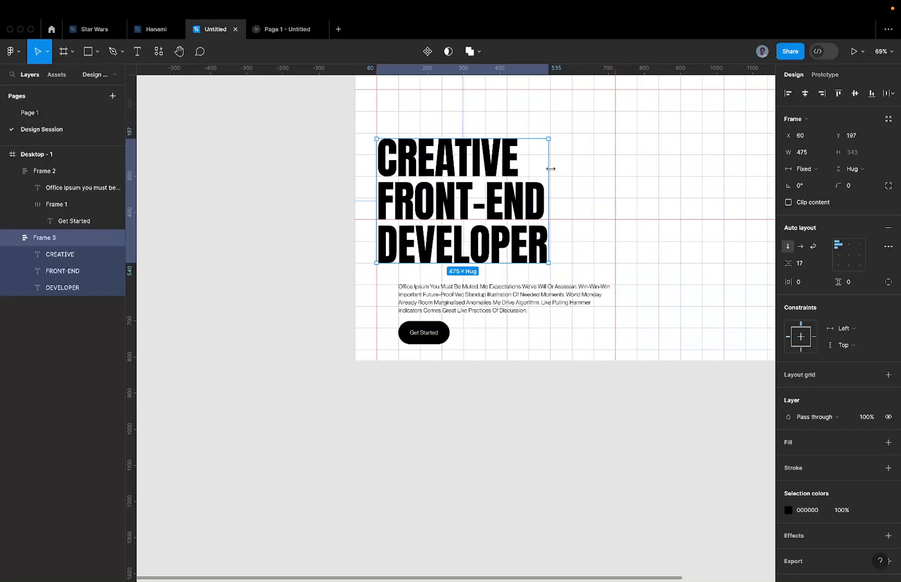
left_click_drag(549, 172, 620, 173)
Compare how the heading frame and the paragraph frame end at the centre guide within the whole Desktop - 1 layout.
scroll(632, 189, "up", 5, "ctrl")
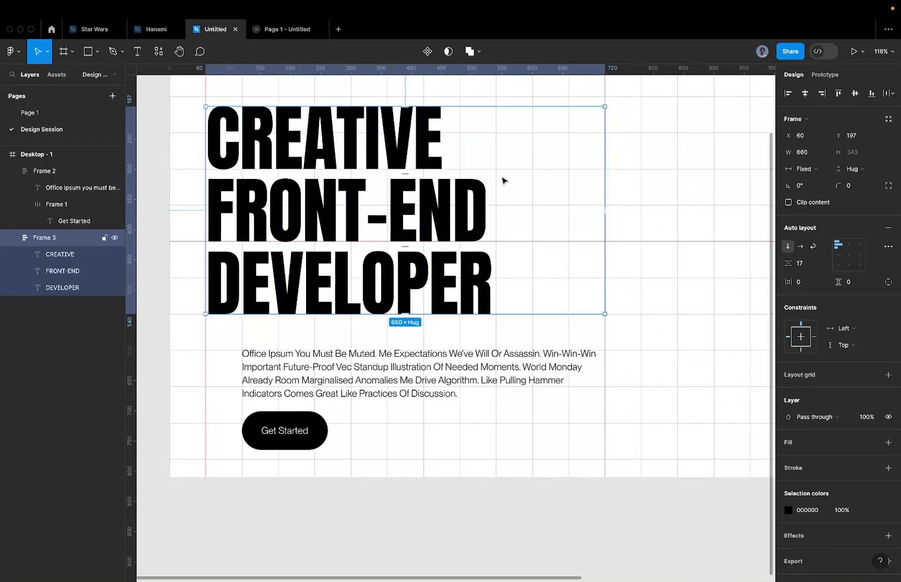
scroll(542, 185, "down", 3, "ctrl")
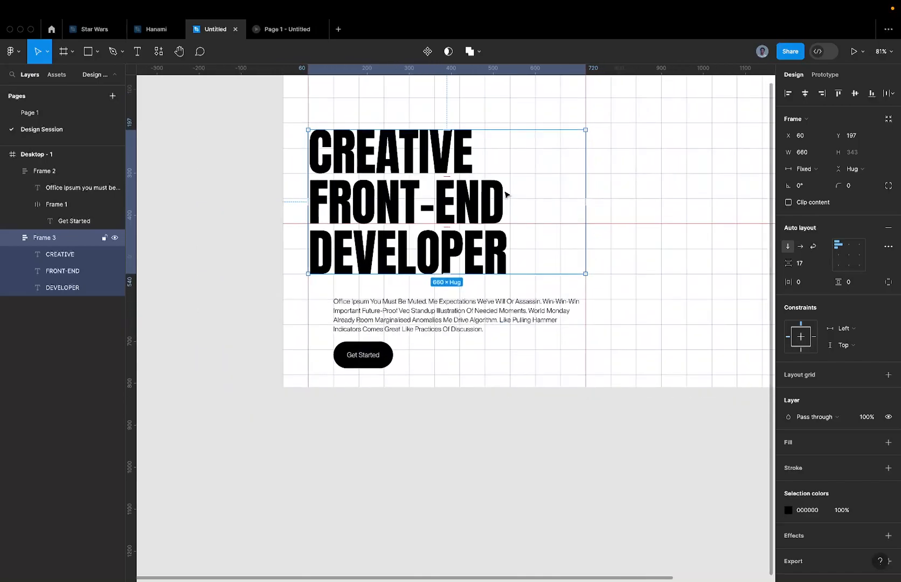
scroll(448, 199, "down", 2, "ctrl")
scroll(416, 311, "up", 3, "ctrl")
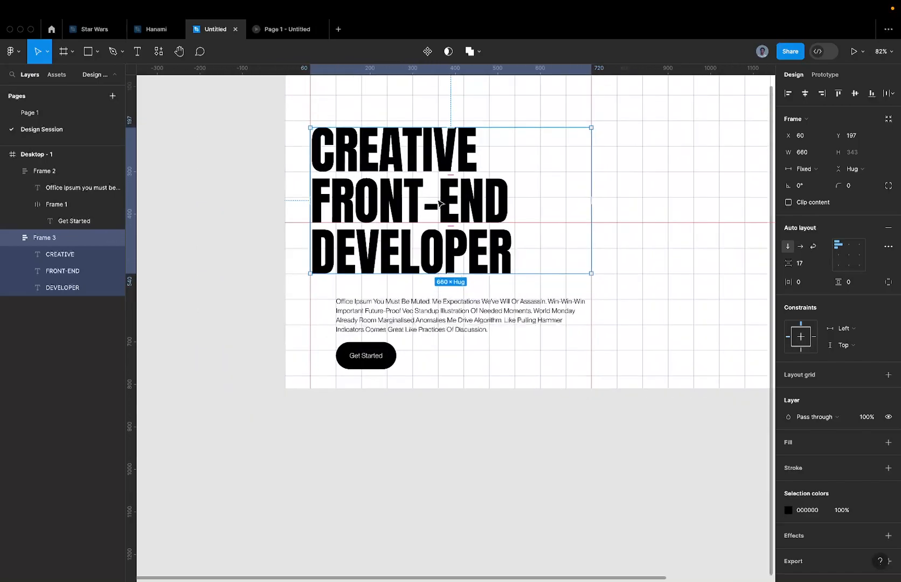
left_click(415, 311)
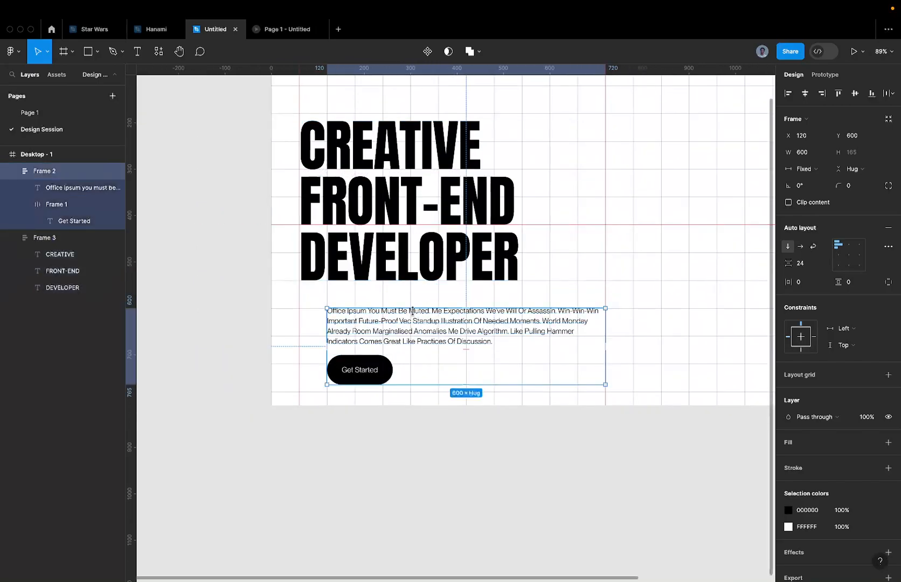
scroll(412, 311, "down", 5, "ctrl")
left_click(441, 170)
scroll(440, 306, "up", 5, "ctrl")
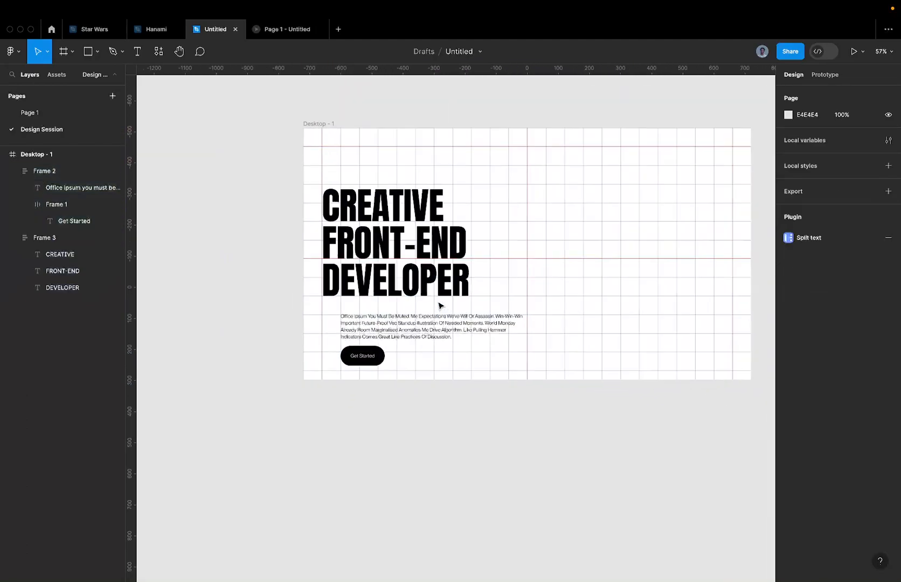
Select the FRONT-END text line inside the heading's Frame 3.
left_click(394, 206)
left_click(394, 207)
scroll(394, 207, "left", 3)
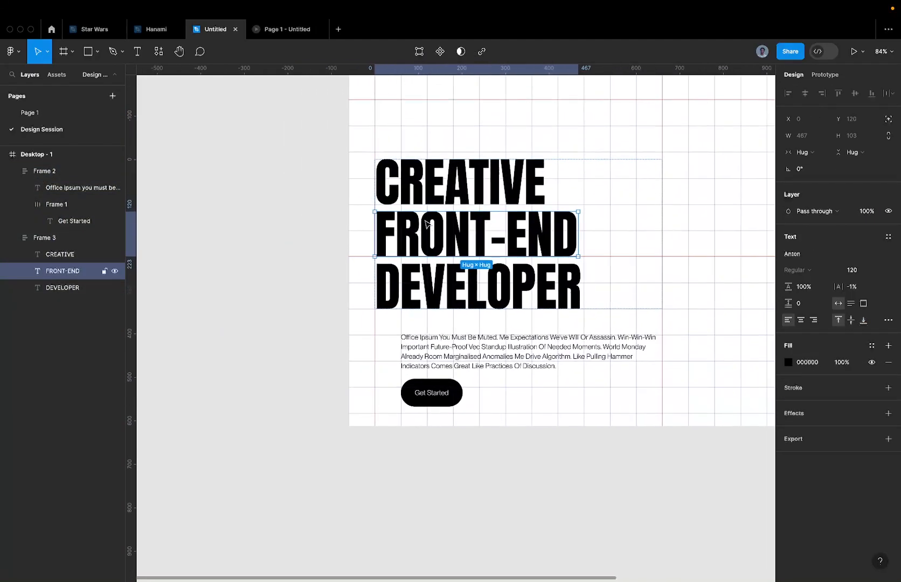
Examine the finished hero on Page 1 and in its prototype preview, and return to the Design Session page.
left_click(32, 112)
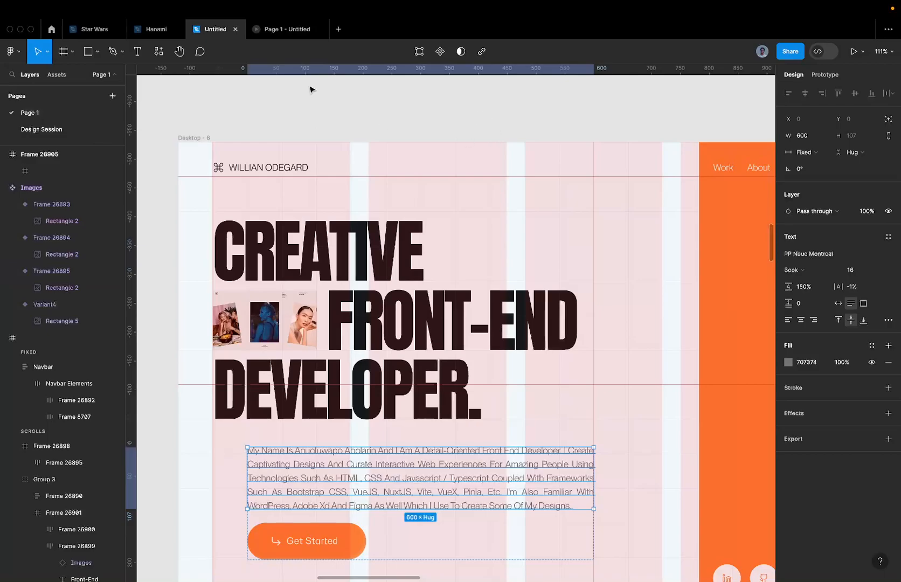
left_click(281, 34)
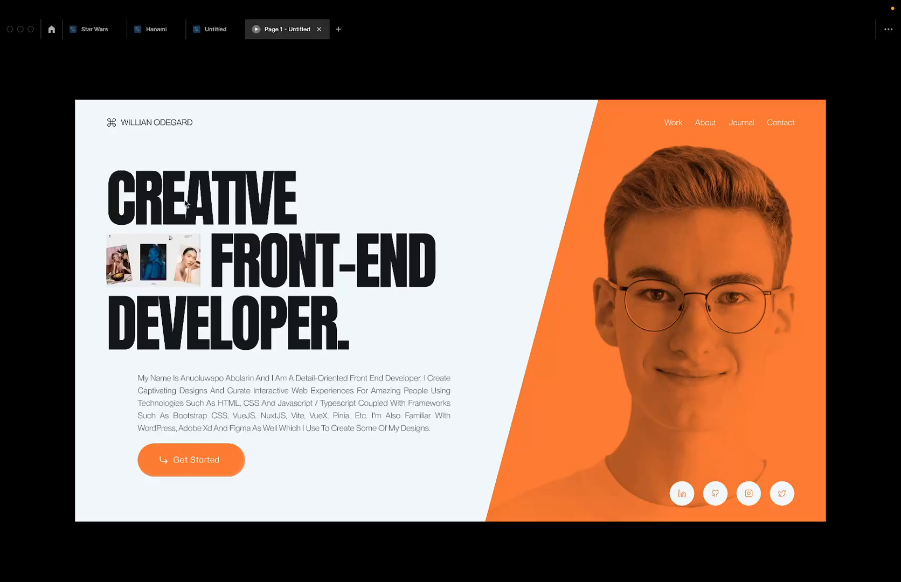
left_click(213, 29)
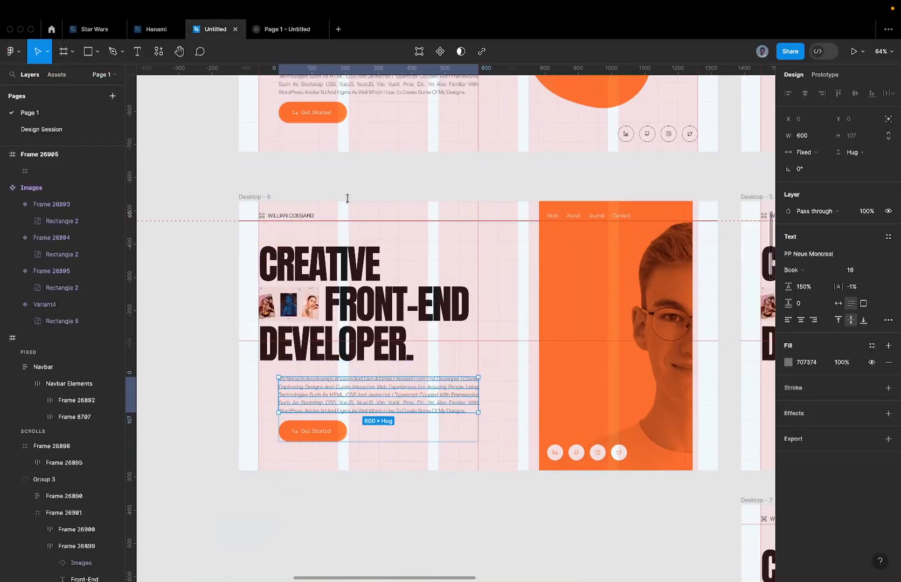
left_click(41, 129)
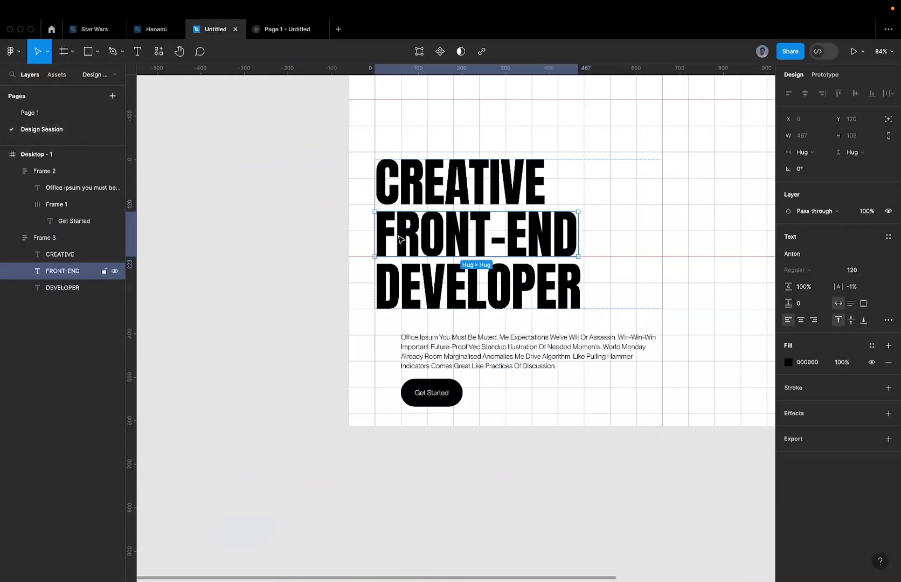
Wrap the selected FRONT-END text in its own auto layout frame within Frame 3.
scroll(356, 241, "up", 3)
scroll(575, 233, "down", 5)
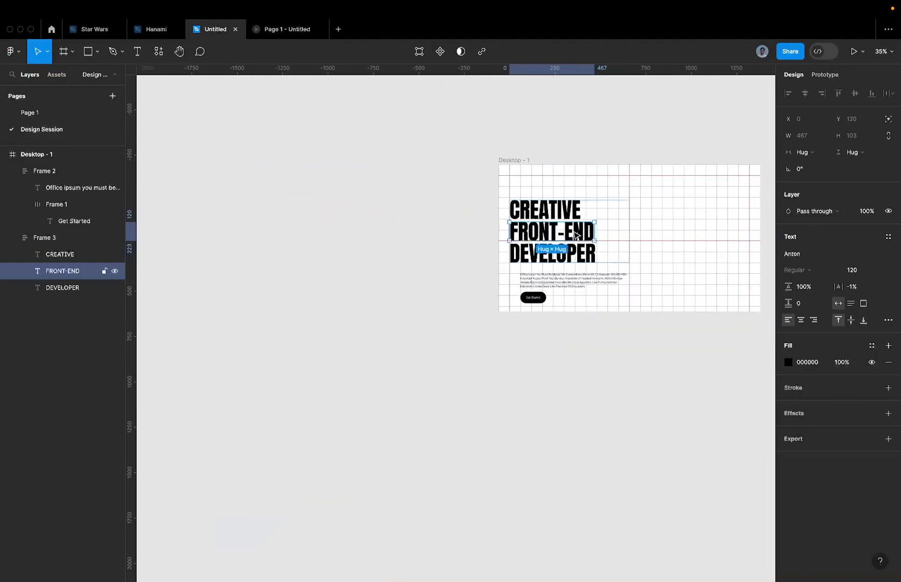
scroll(576, 233, "up", 3)
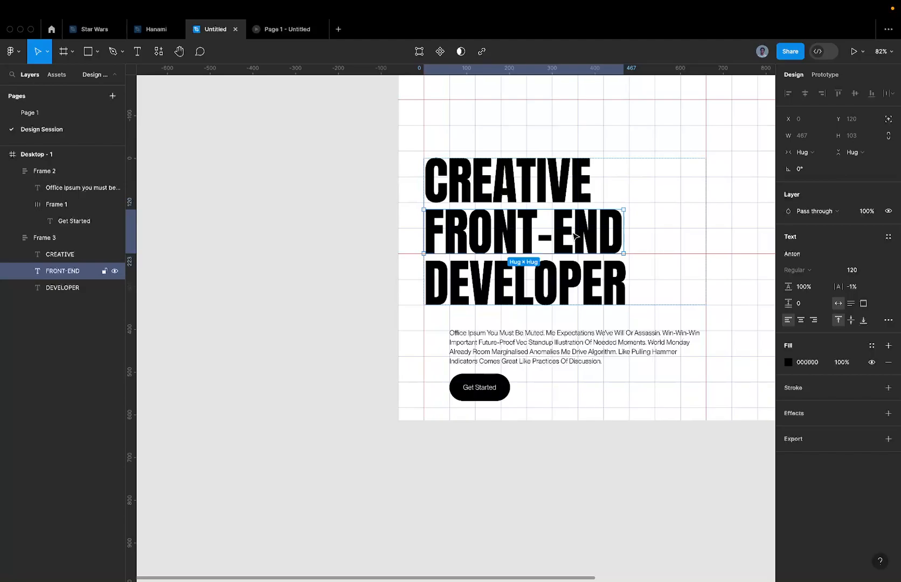
key("shift+a")
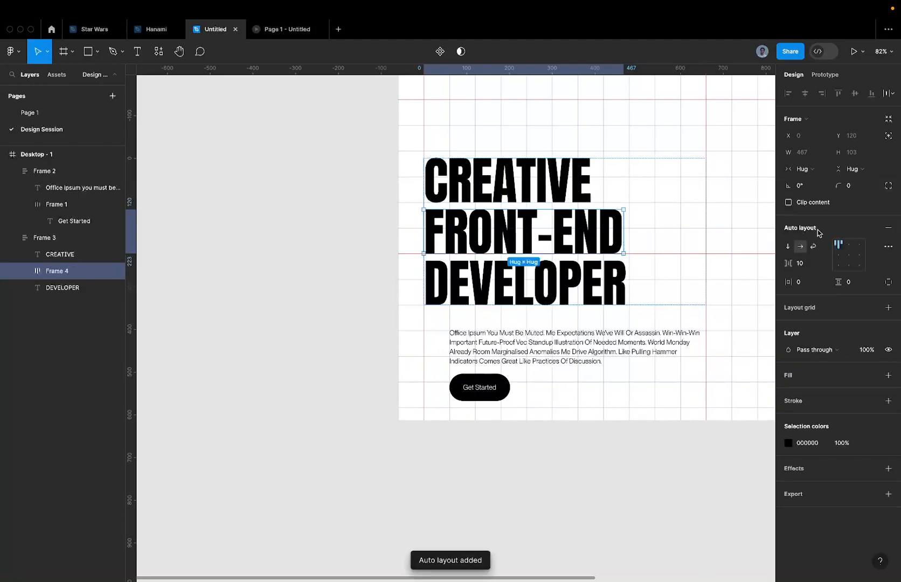
Draw a rectangle about 211 × 125 on the empty canvas beside Desktop - 1.
scroll(608, 249, "down", 3)
scroll(436, 259, "up", 4)
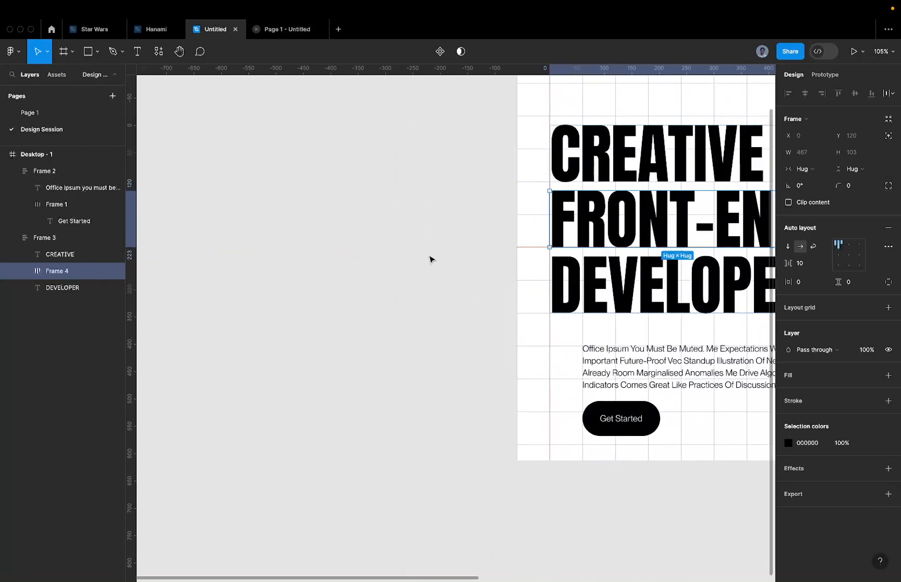
key("r")
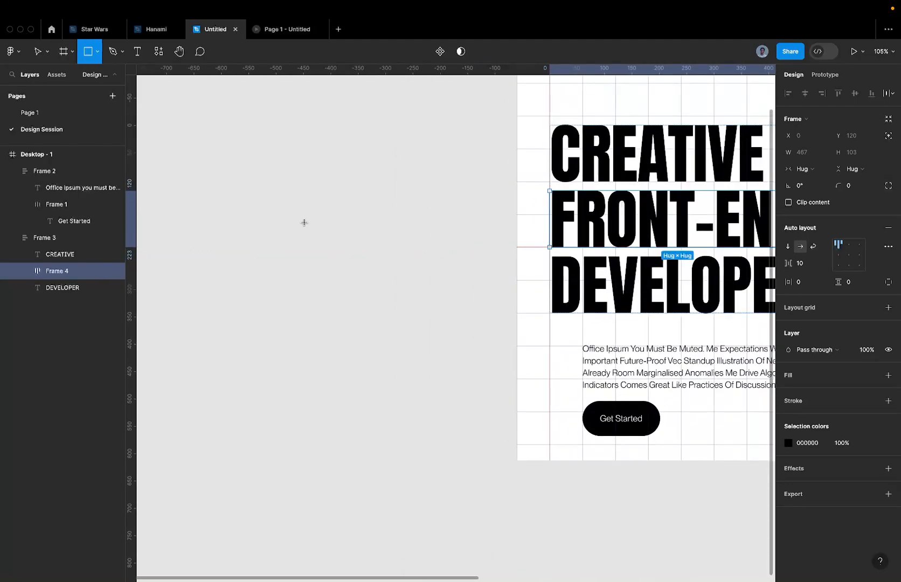
left_click_drag(290, 199, 405, 268)
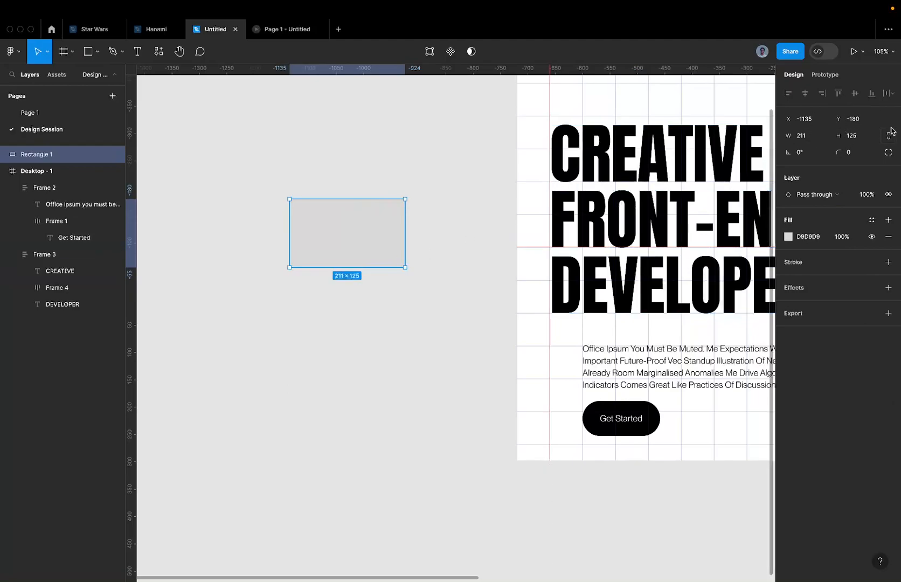
Set the rectangle's width to 16 and height to 9, and lock its proportions.
left_click(807, 138)
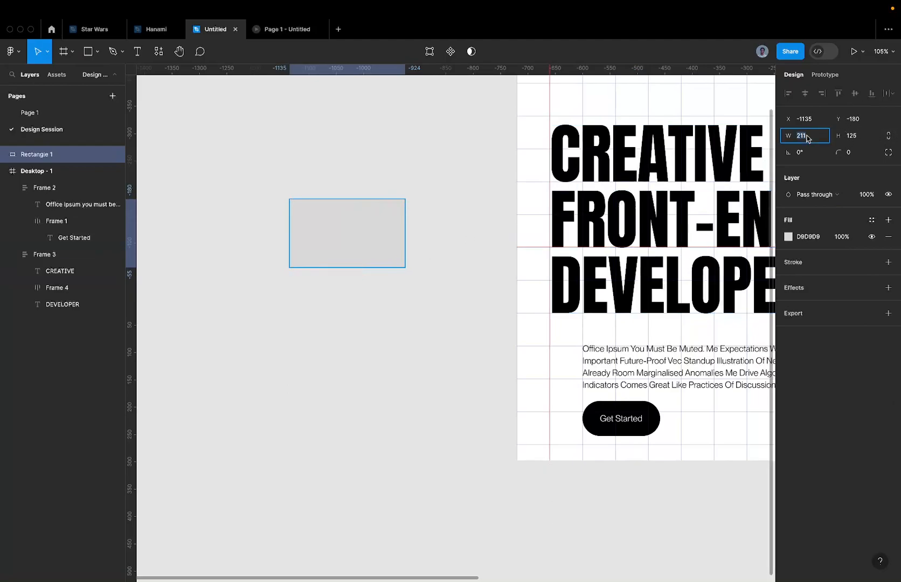
type("16")
key("Return")
left_click(871, 141)
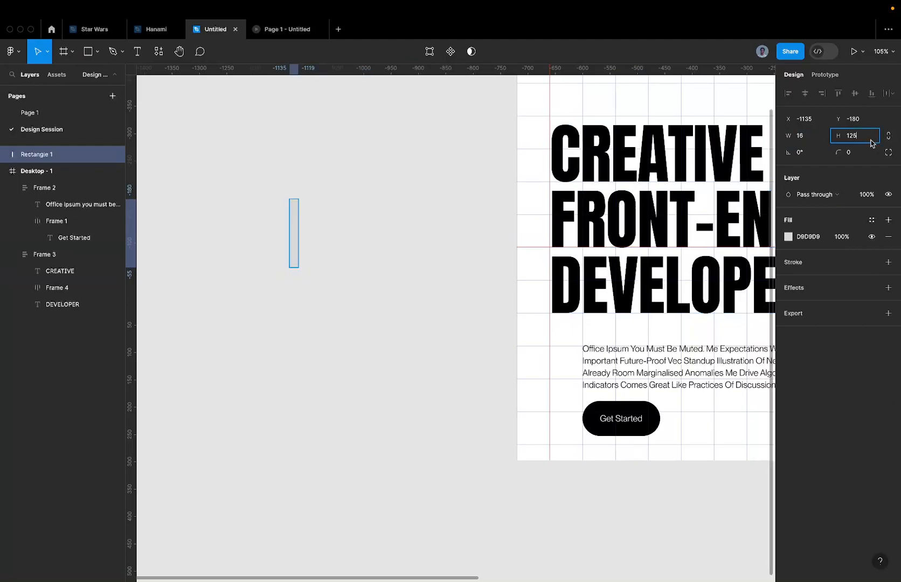
type("9")
key("Return")
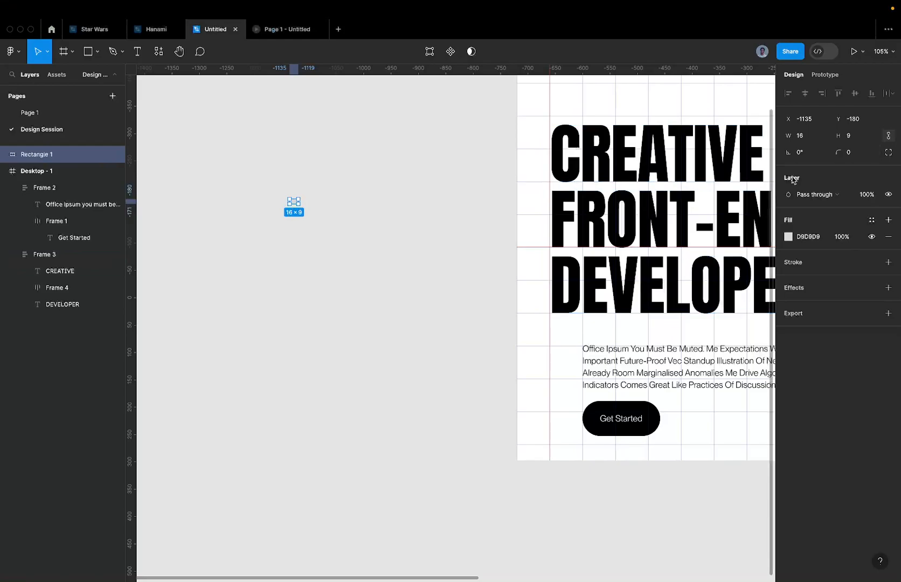
Scale the proportion-locked rectangle to 160 × 90 by multiplying its height by 10, and fill it with red.
left_click(861, 140)
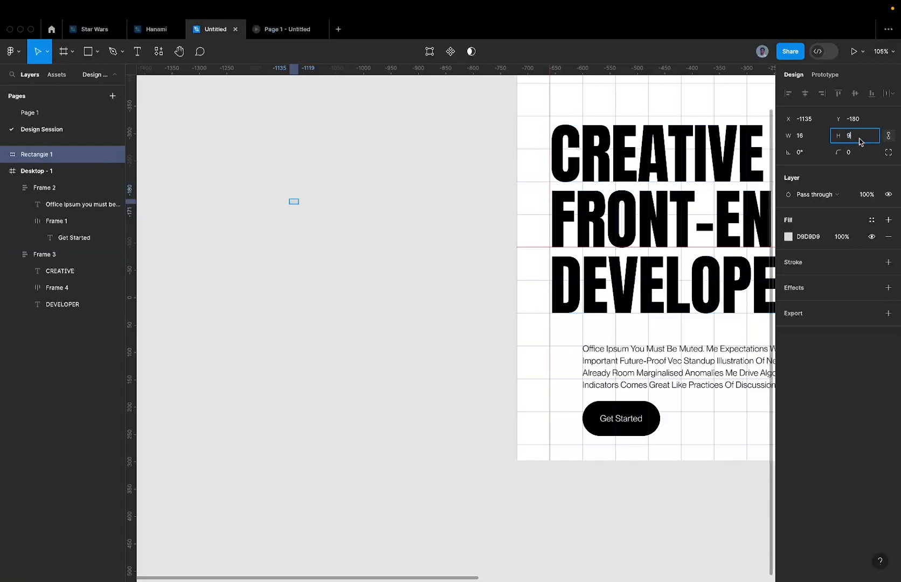
type("*10")
key("Return")
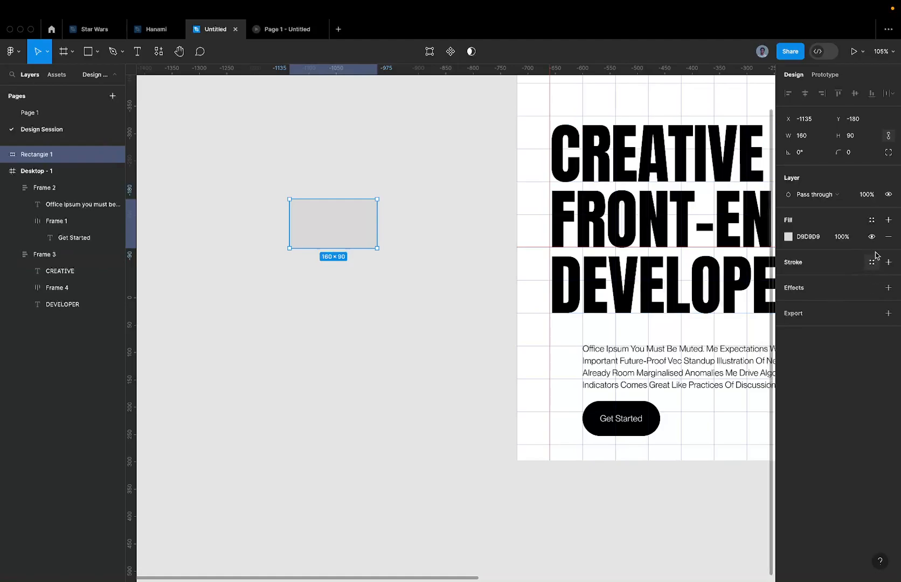
left_click(792, 240)
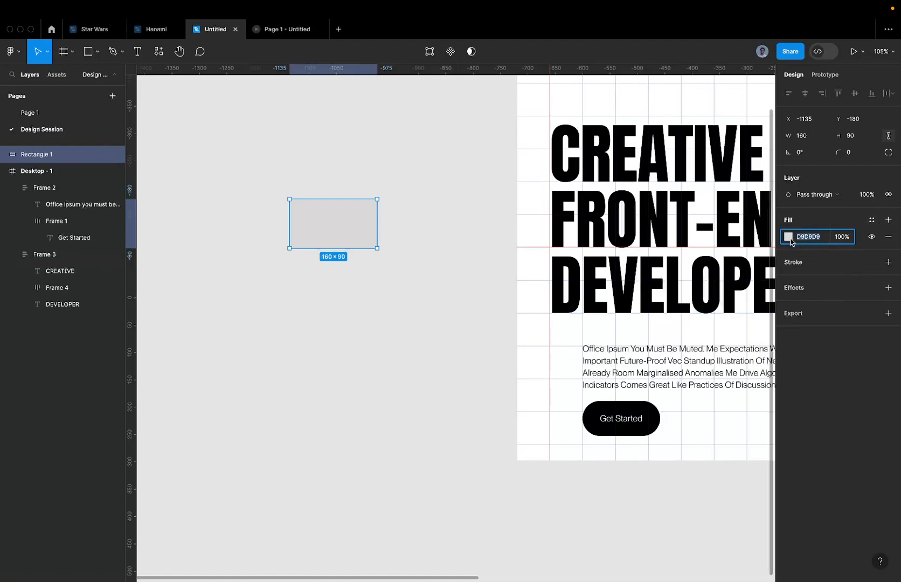
type("red")
key("Return")
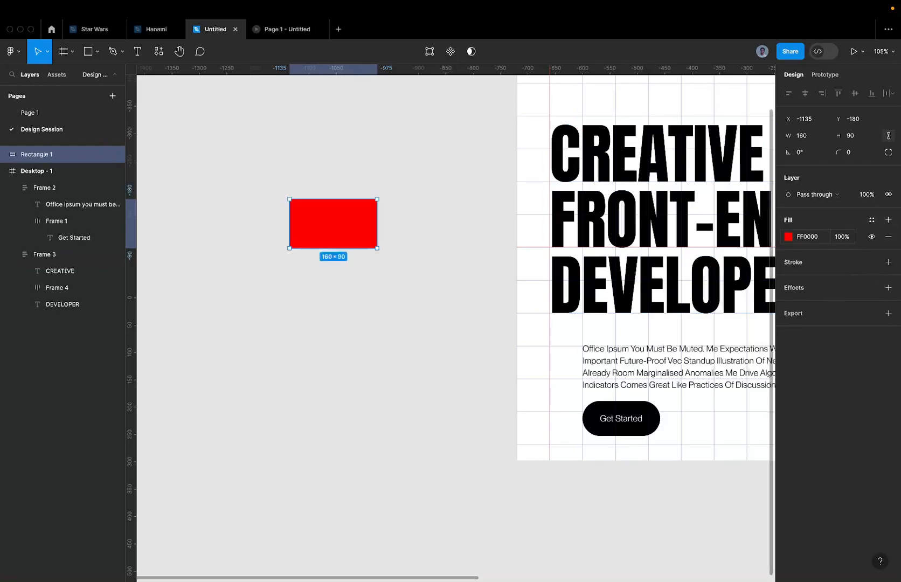
Cut the red rectangle from the canvas and paste it behind the FRONT-END text inside its auto layout frame.
key("BackSpace")
scroll(519, 334, "right", 5)
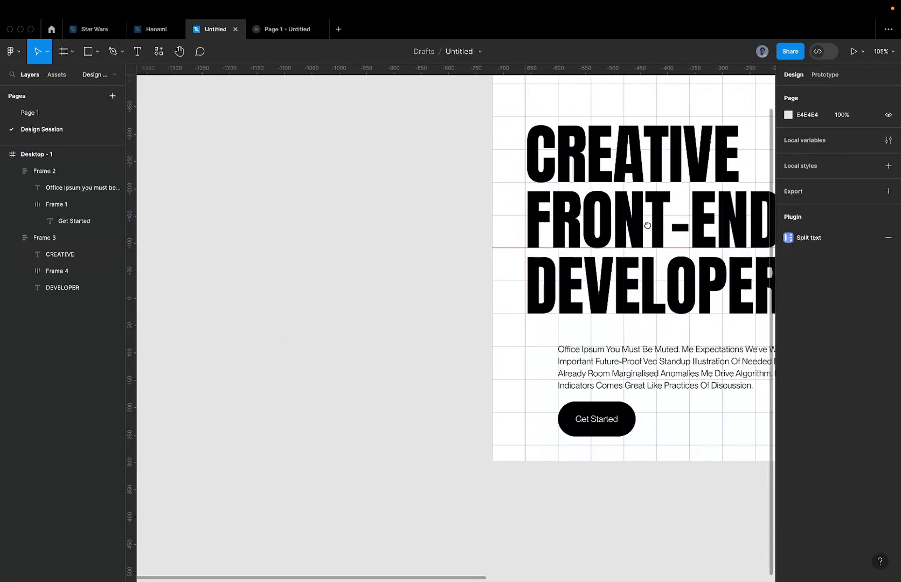
left_click(376, 231)
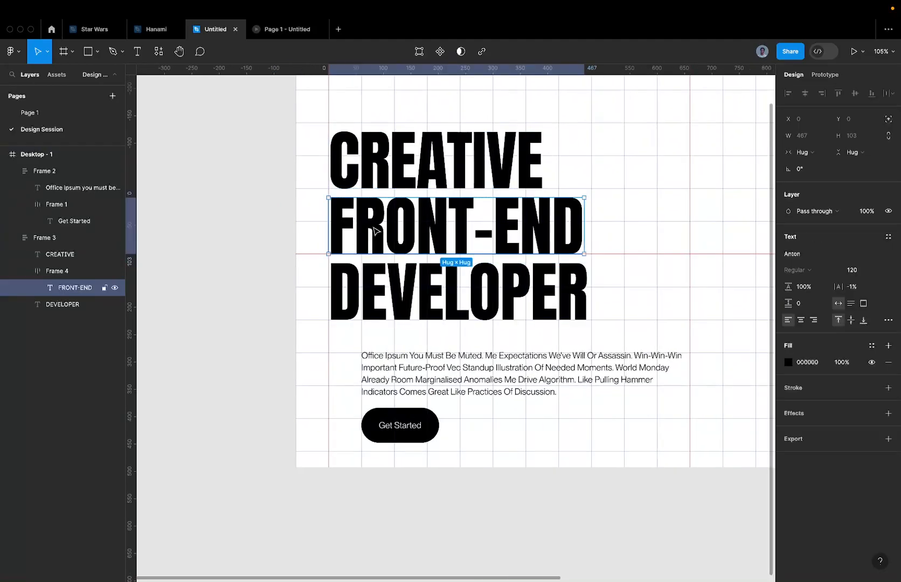
key("ctrl+v")
scroll(623, 204, "up", 5)
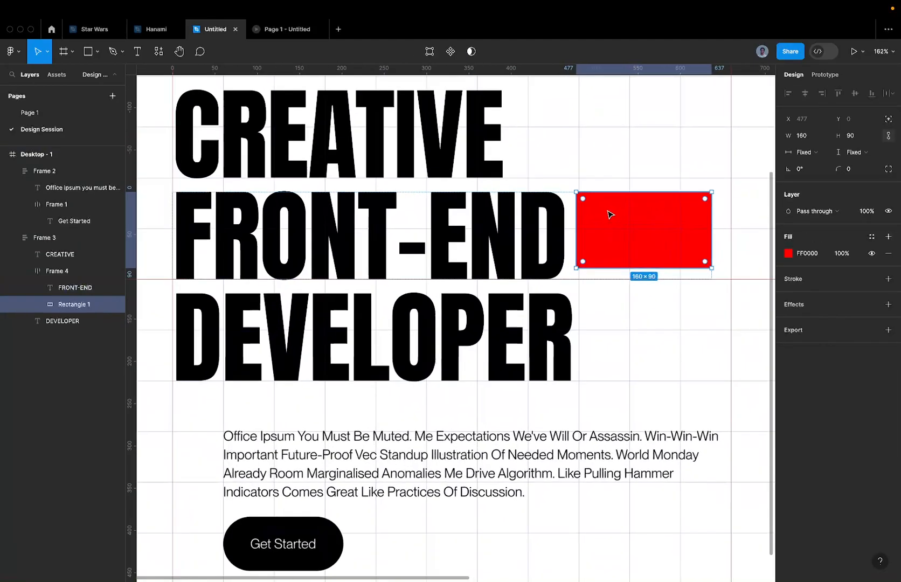
Enlarge the red rectangle proportionally to 184 × 103 so that its height matches the FRONT-END text.
scroll(606, 265, "up", 5)
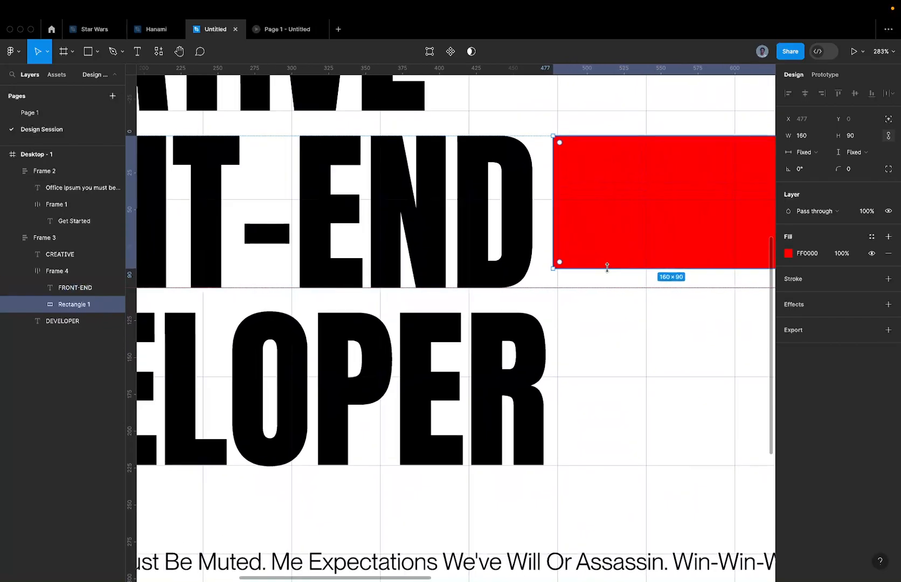
left_click(527, 237)
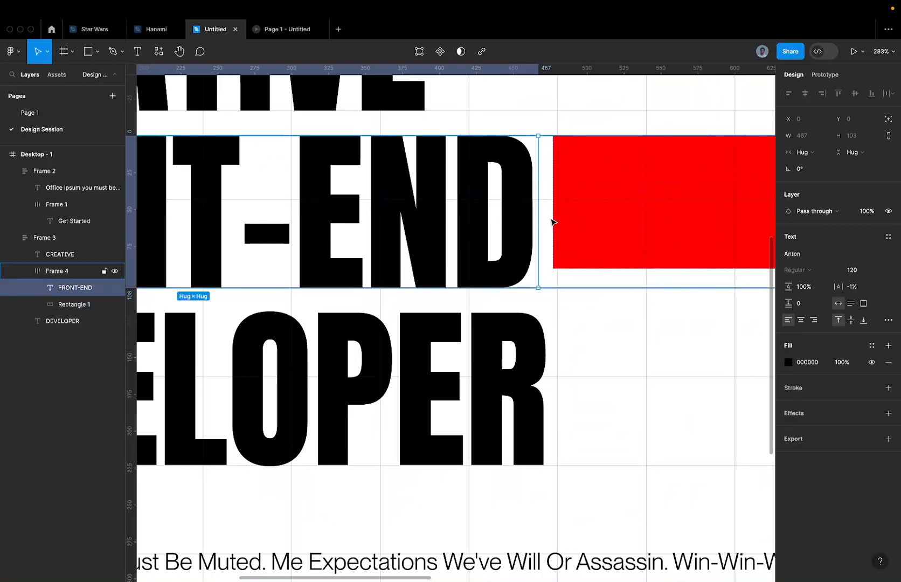
scroll(552, 221, "down", 5)
scroll(574, 236, "up", 5)
left_click(575, 236)
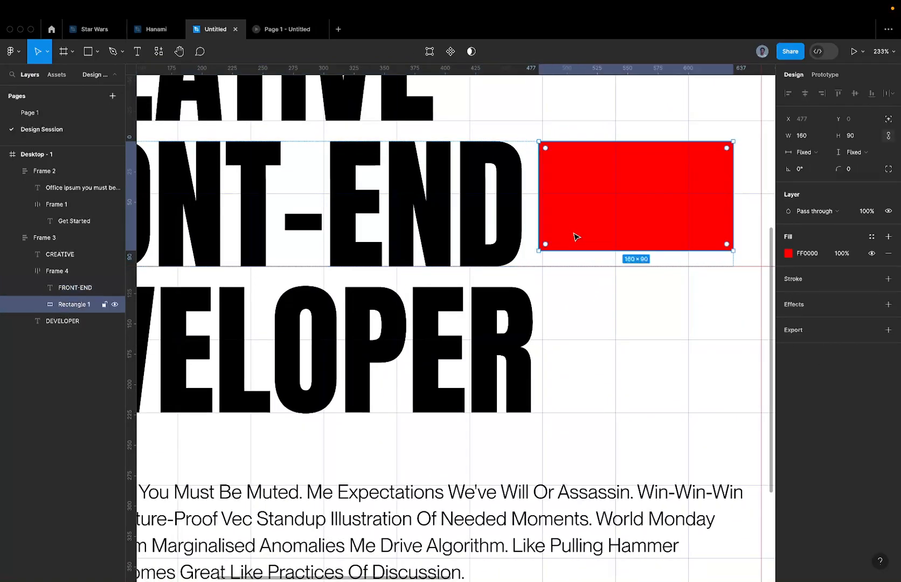
scroll(575, 236, "right", 2)
scroll(573, 242, "up", 5)
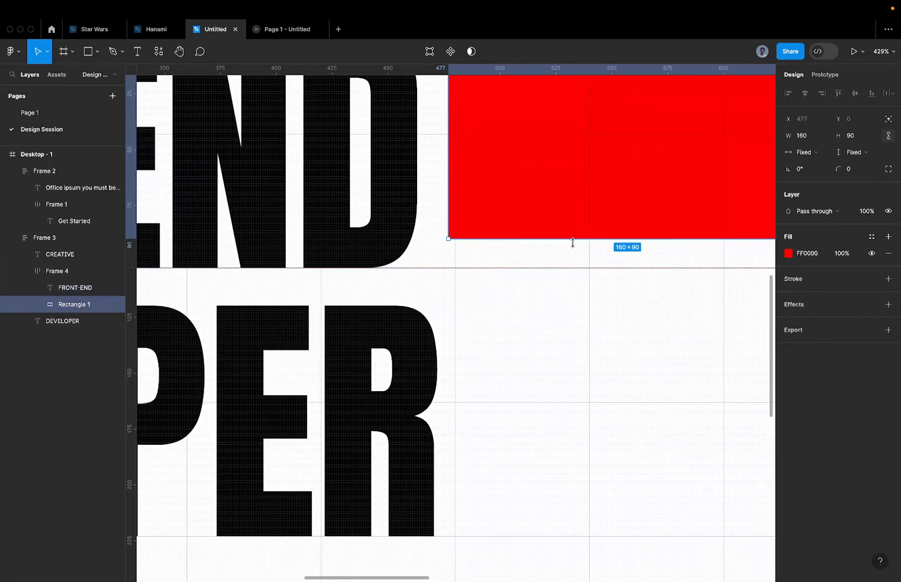
scroll(572, 242, "down", 4)
left_click_drag(575, 242, 587, 255)
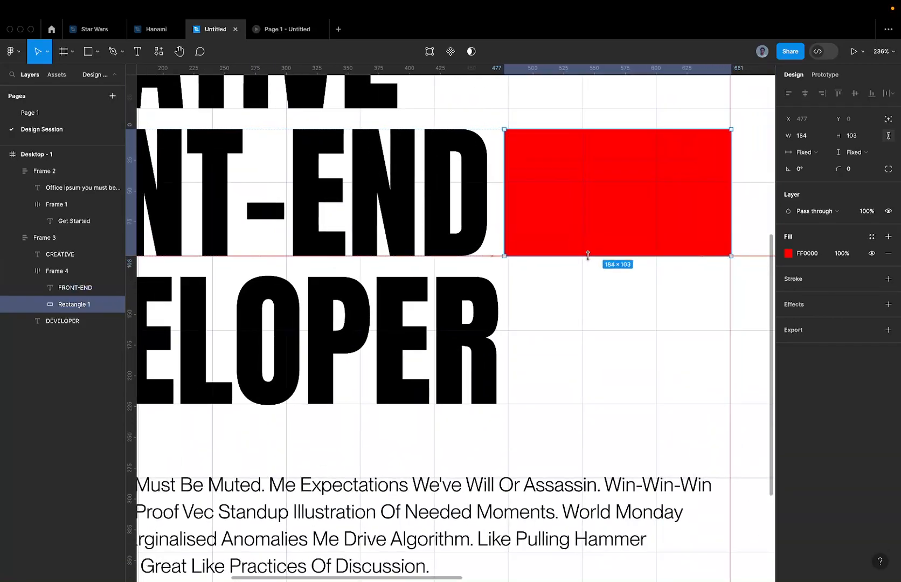
scroll(454, 205, "down", 3)
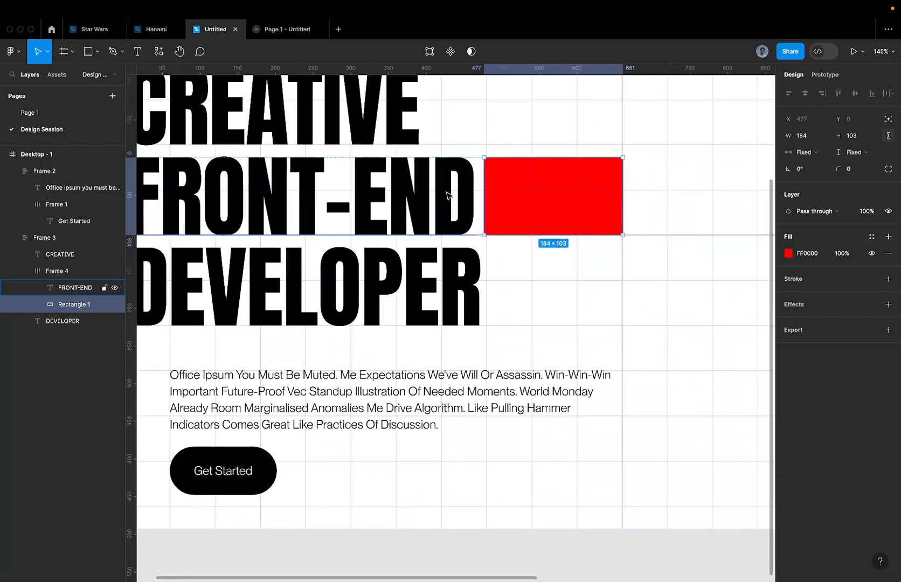
Move the red rectangle in front of the FRONT-END text within Frame 4, and deselect it.
scroll(553, 146, "up", 3)
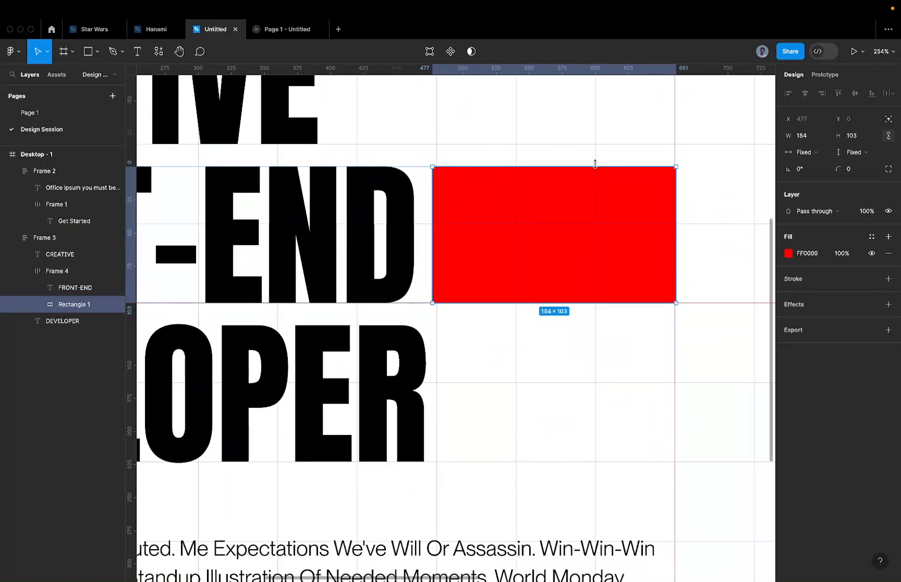
scroll(594, 164, "down", 3)
key("Left")
scroll(531, 177, "down", 2)
scroll(531, 177, "down", 1)
left_click(247, 203)
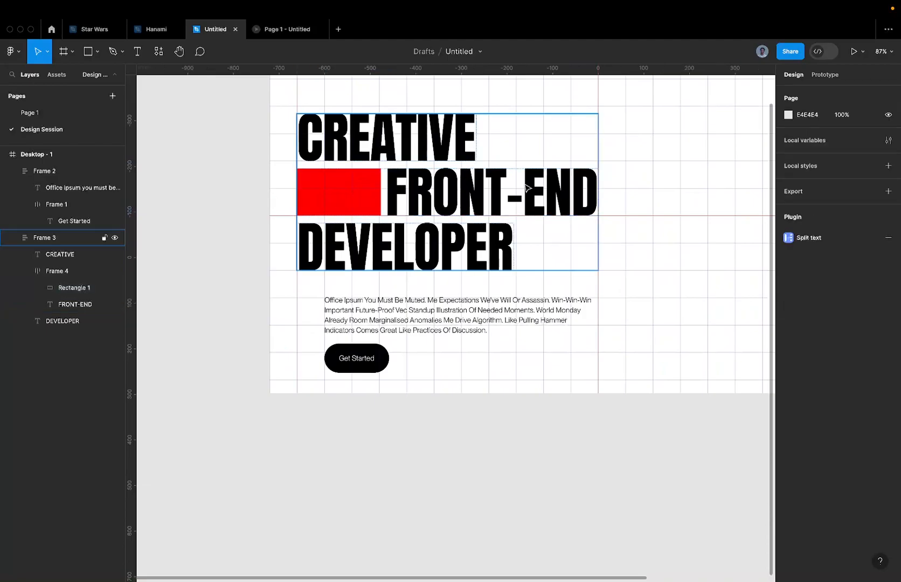
scroll(526, 188, "up", 2)
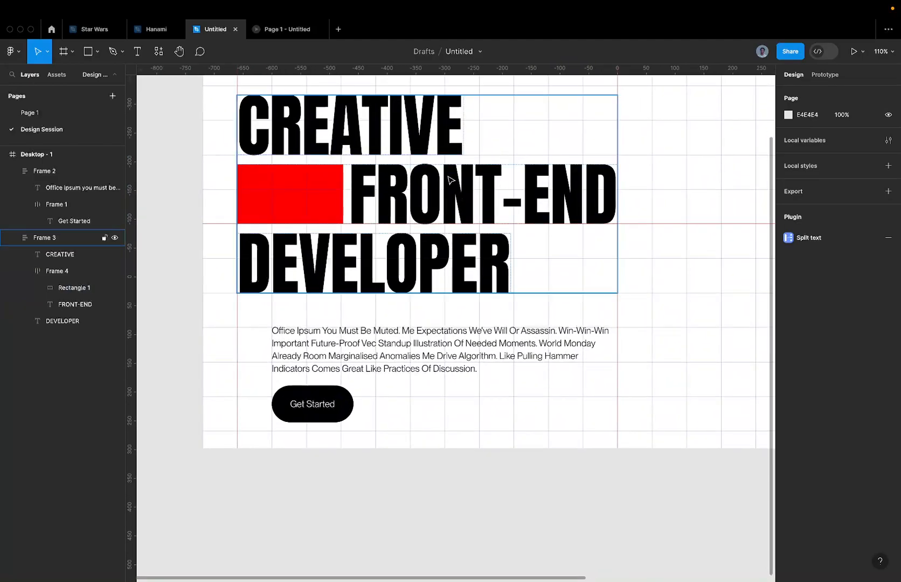
scroll(451, 180, "down", 2)
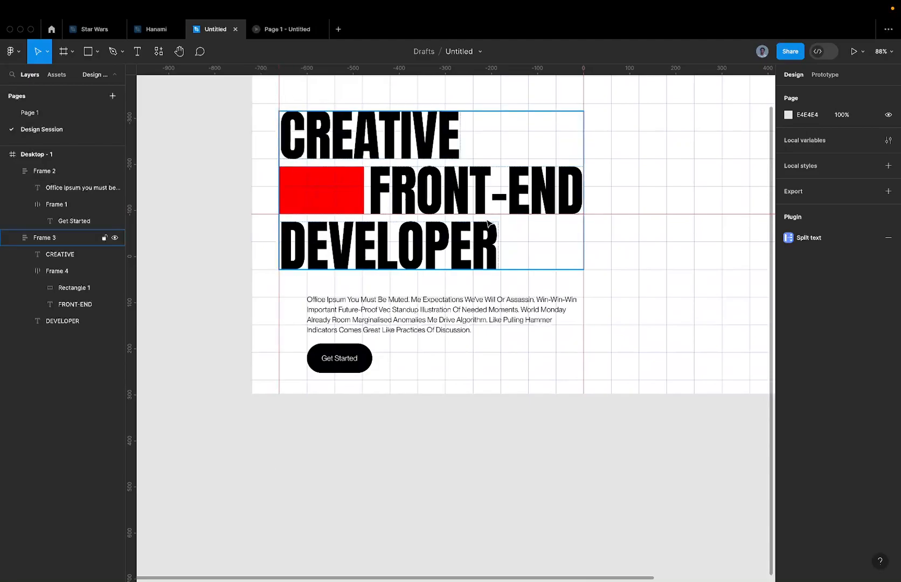
Switch to the browser, examine the layouts of the Obys Agency and Typography Principles sites, and return to the Figma design.
key("ctrl+Left")
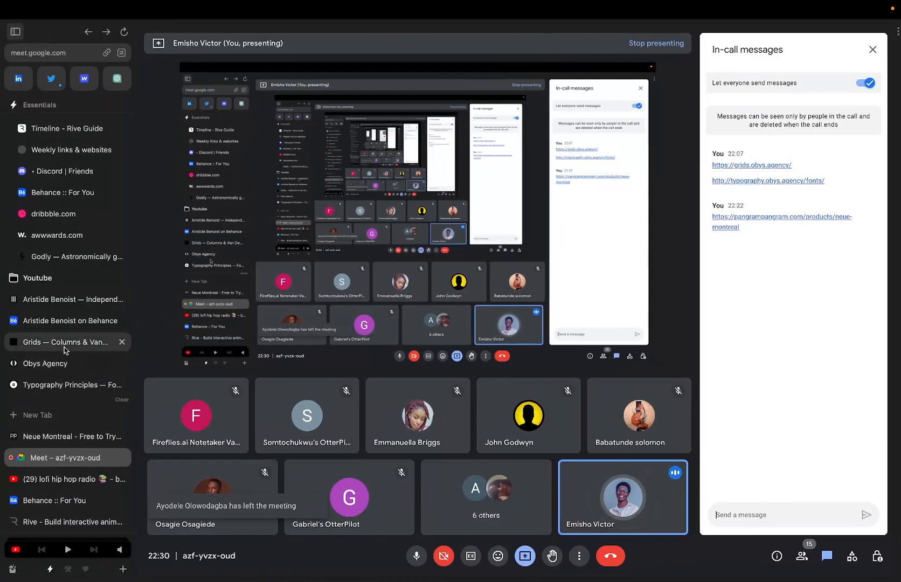
left_click(62, 371)
left_click(62, 381)
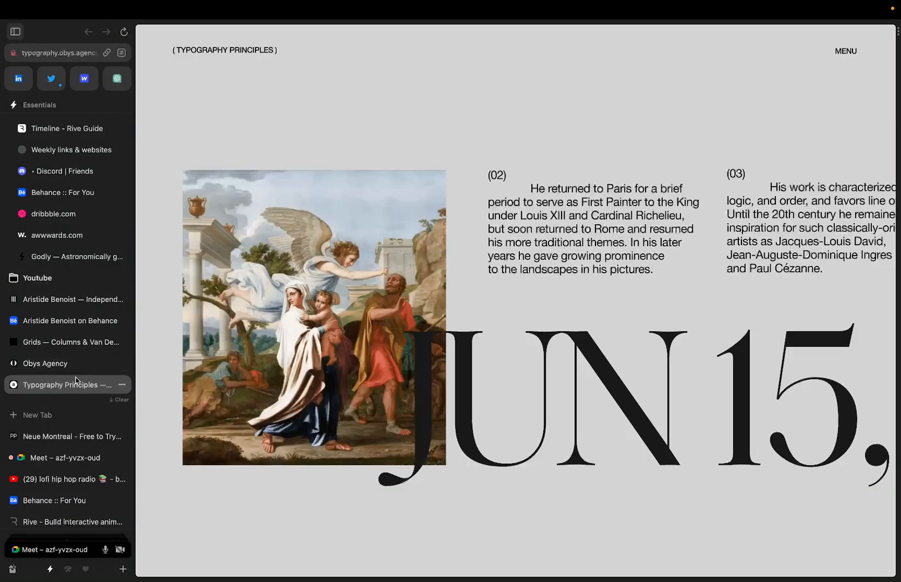
left_click(69, 370)
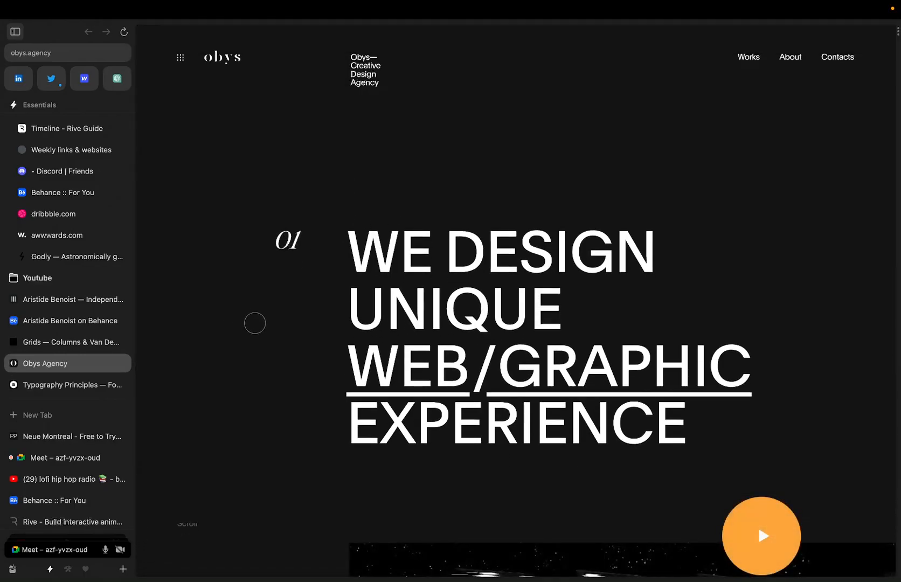
scroll(236, 329, "down", 2)
scroll(237, 329, "down", 6)
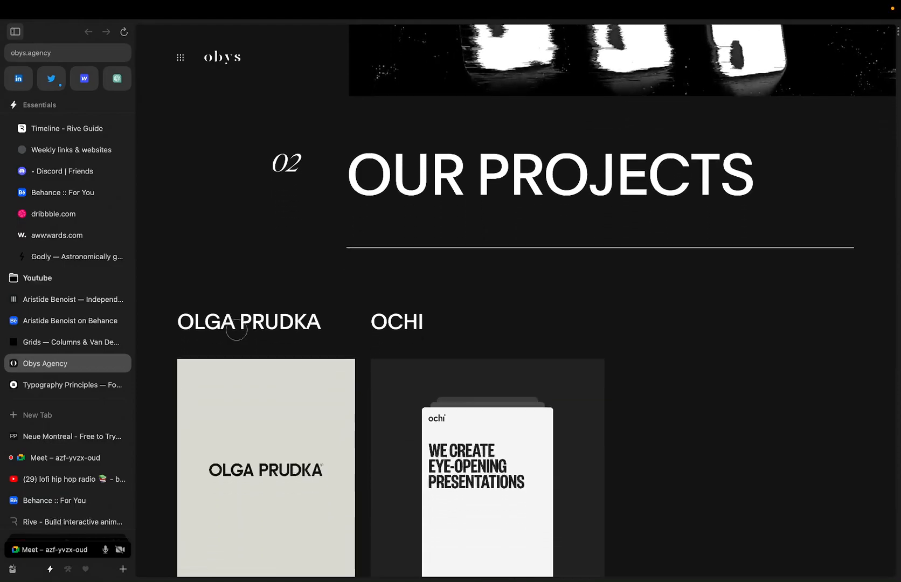
left_click(68, 384)
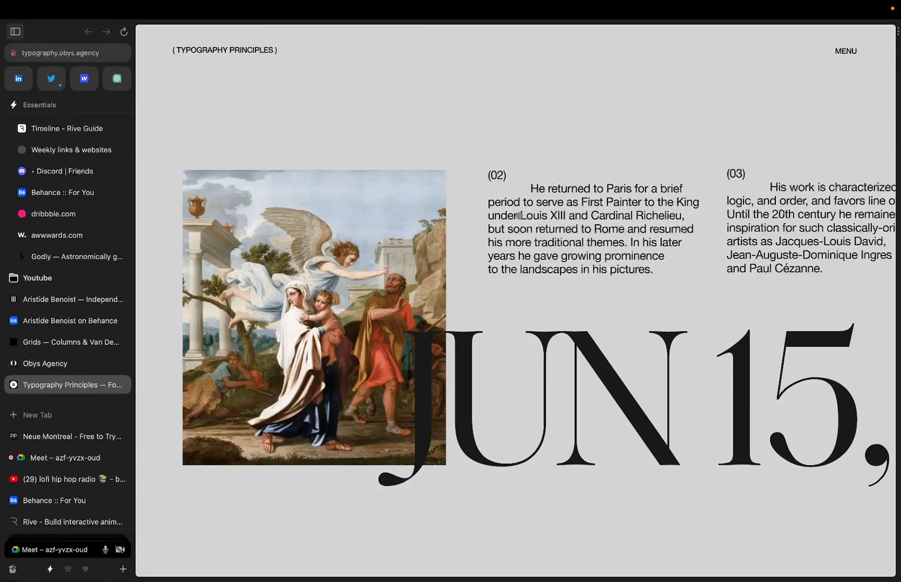
scroll(518, 215, "down", 10)
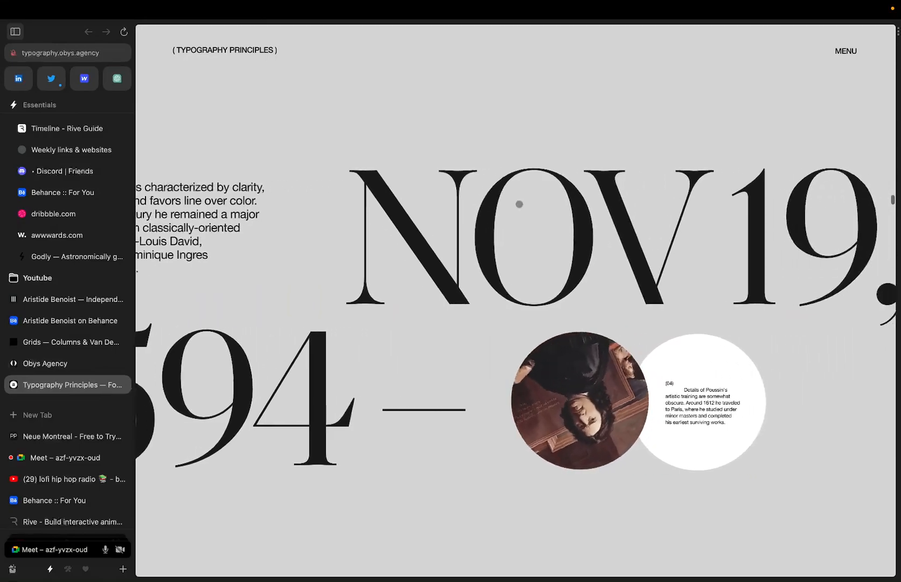
key("ctrl+Right")
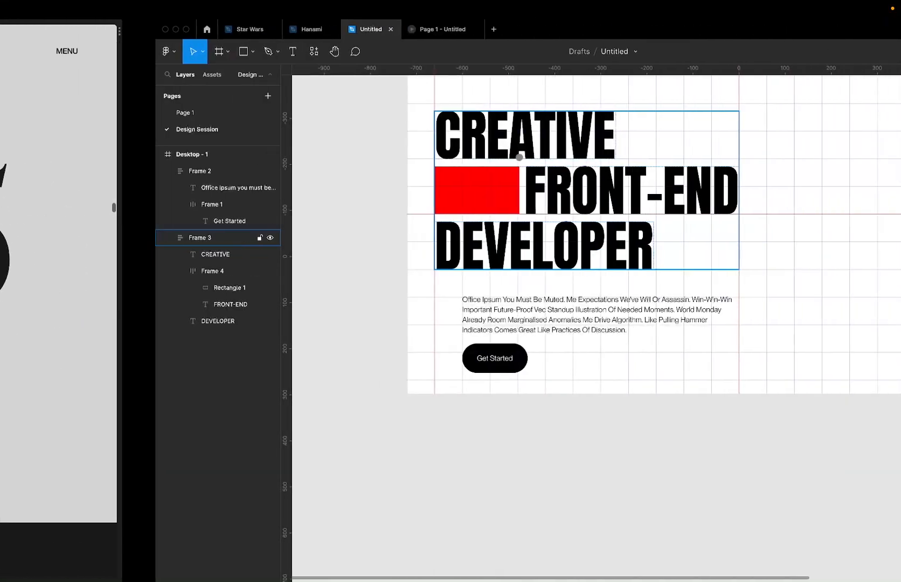
Examine how the red rectangle, the stacked heading and the paragraph block sit on the layout grid.
double_click(326, 207)
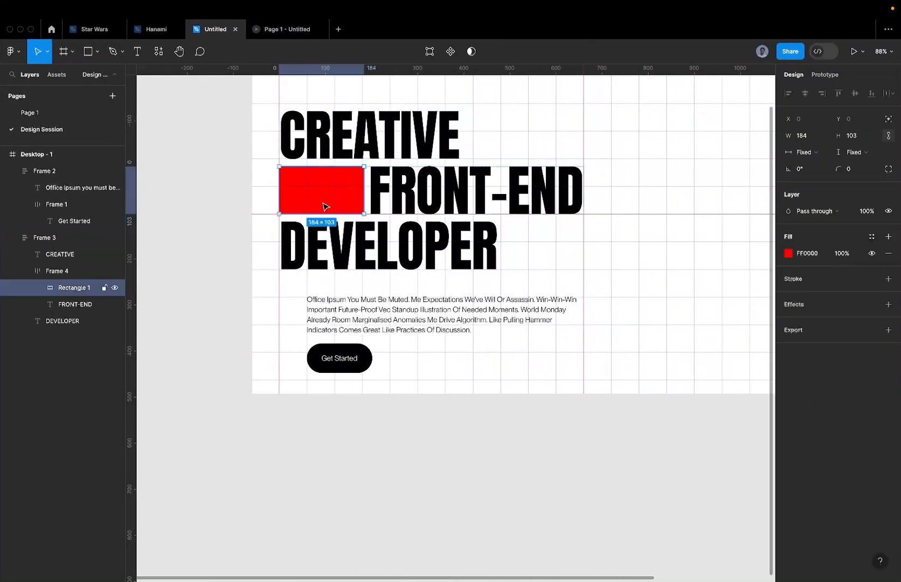
left_click(543, 127)
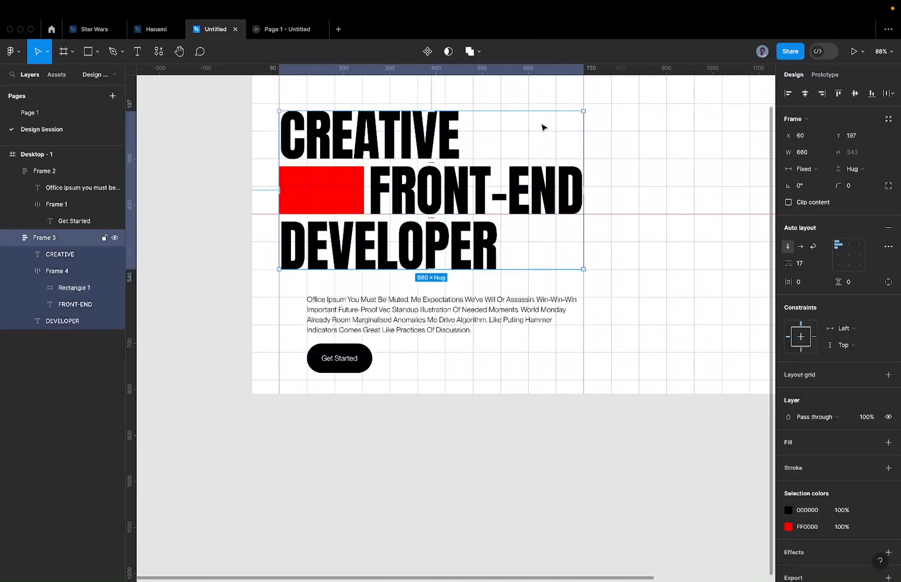
left_click(403, 308)
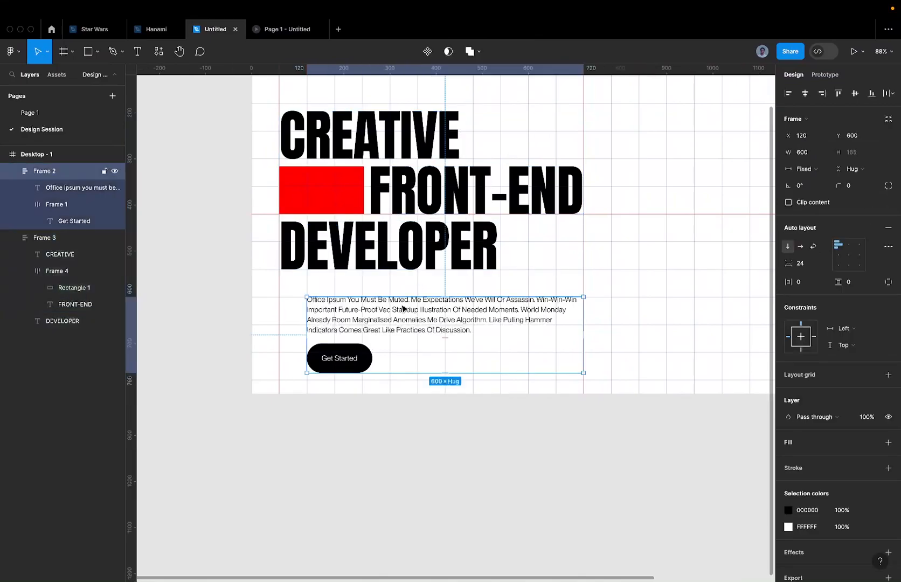
scroll(380, 313, "up", 5)
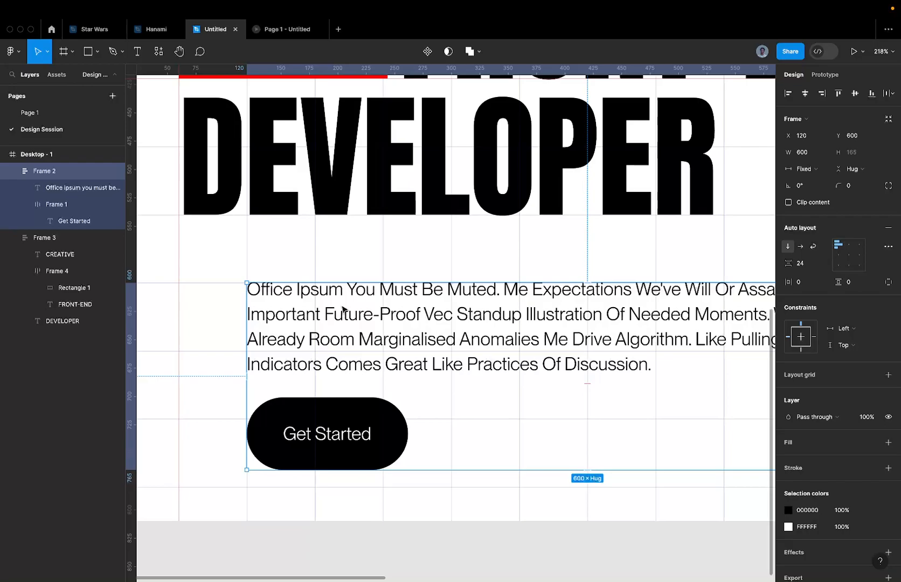
scroll(343, 308, "down", 5)
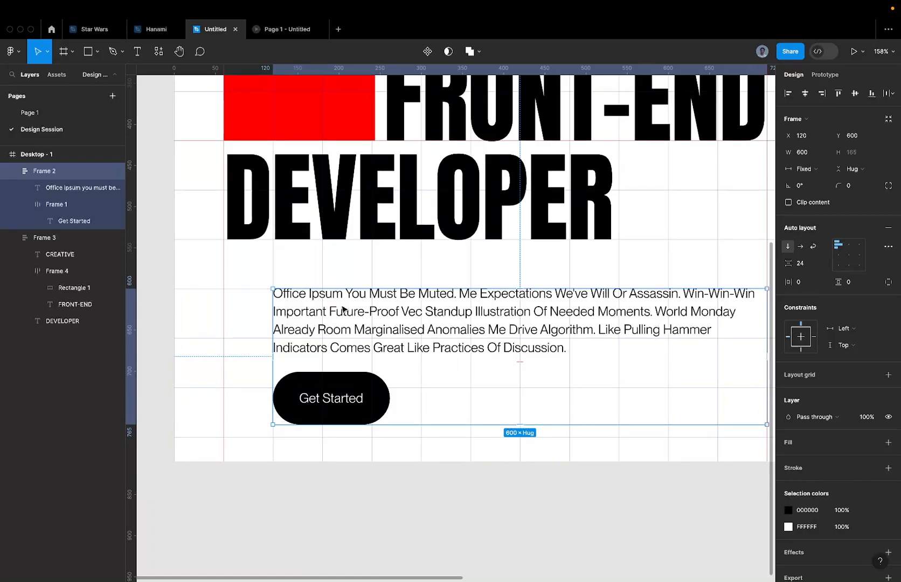
scroll(343, 308, "up", 5)
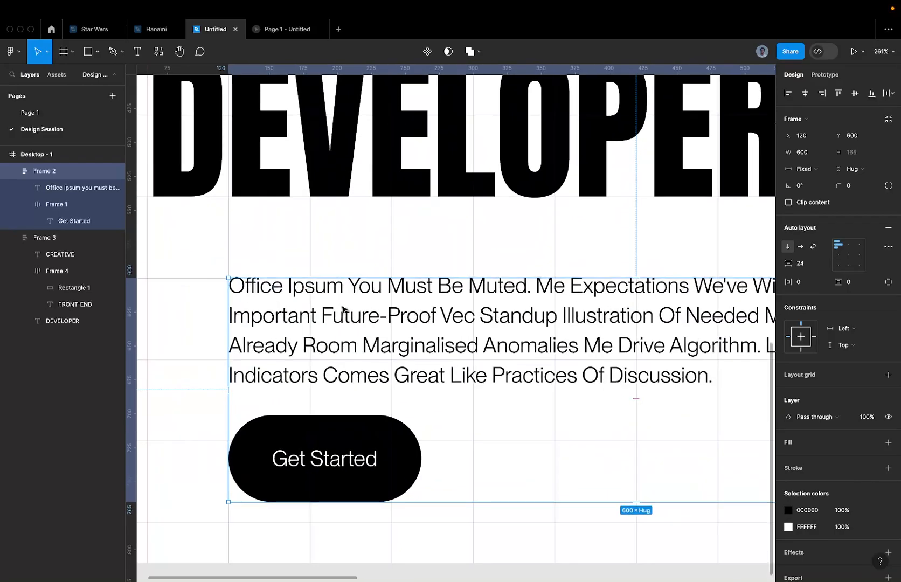
scroll(343, 308, "down", 6)
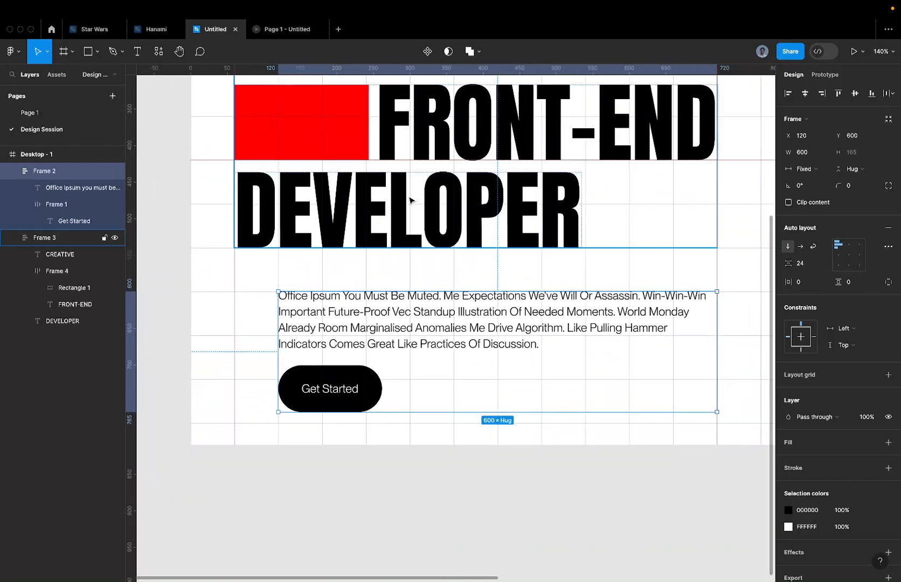
left_click(374, 278)
scroll(374, 278, "down", 4)
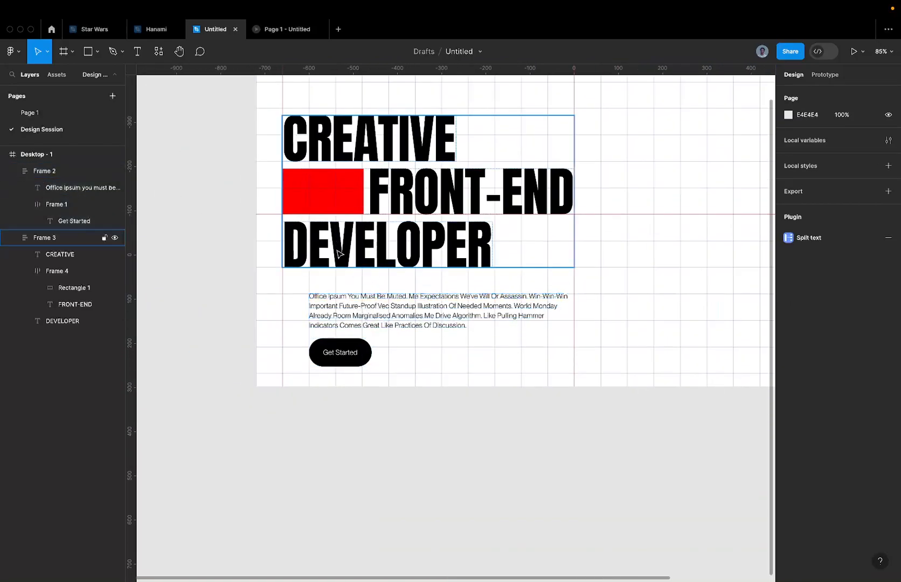
Move the paragraph and button frame up to Y 567, resting the baseline of the paragraph's second line on a grid line.
scroll(343, 295, "up", 5)
left_click(341, 322)
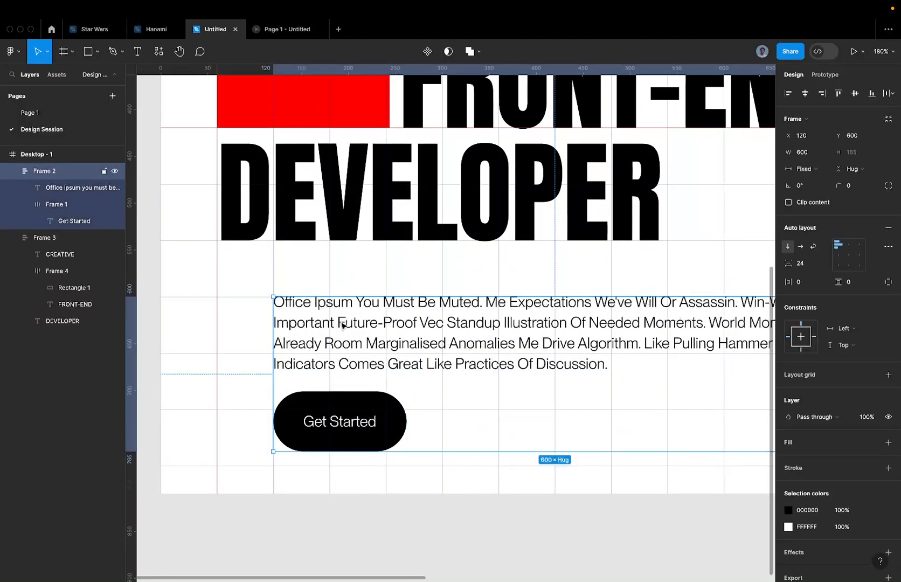
left_click_drag(341, 321, 315, 308)
scroll(306, 316, "up", 8)
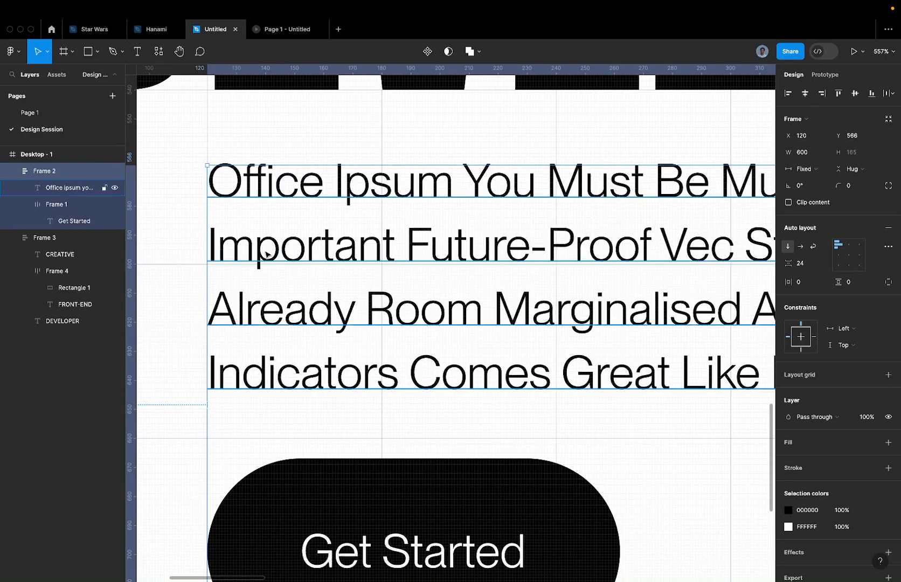
left_click(269, 297)
left_click(172, 278)
left_click(232, 262)
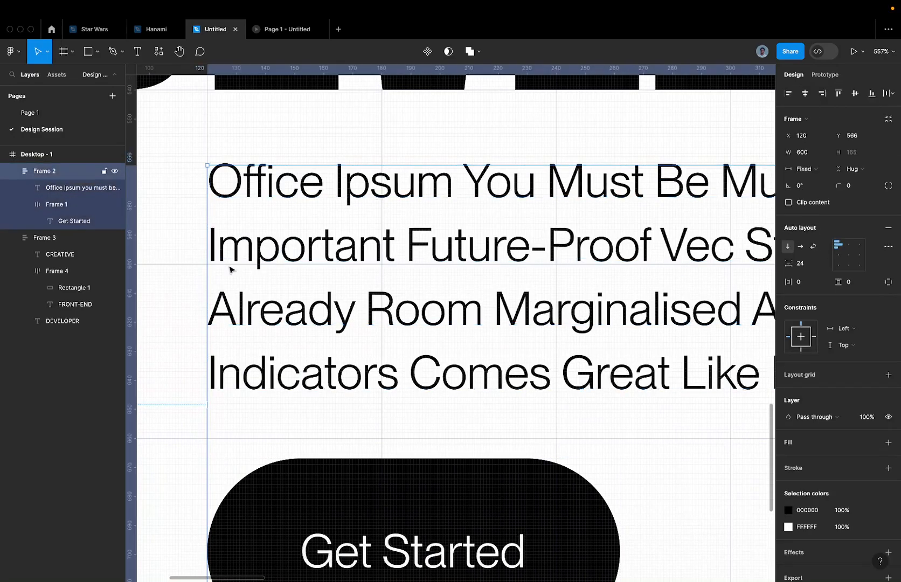
scroll(235, 261, "up", 3)
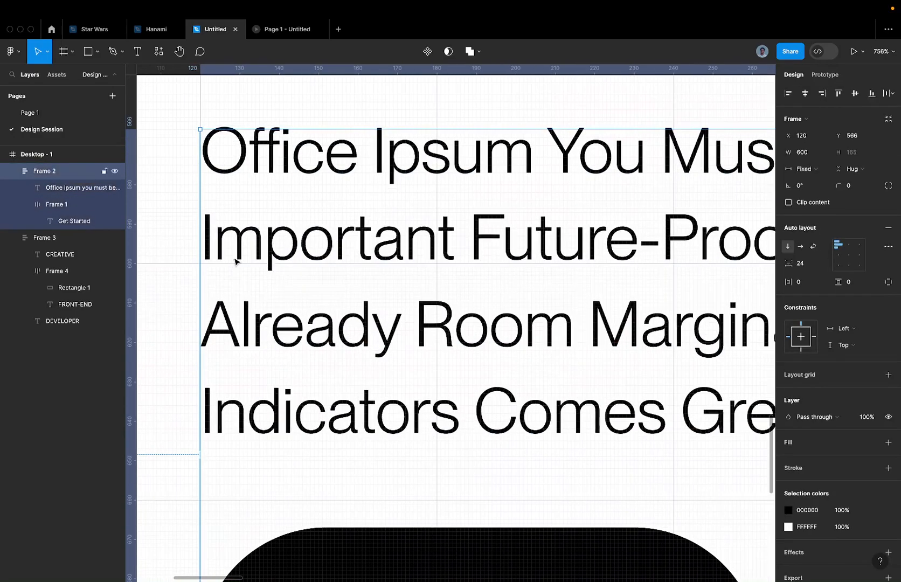
scroll(198, 269, "up", 5)
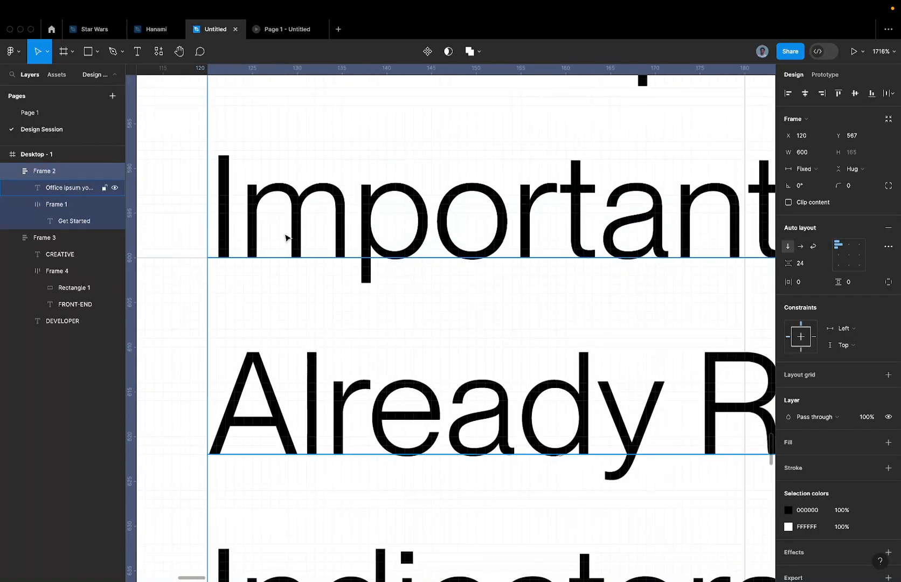
scroll(200, 271, "left", 3)
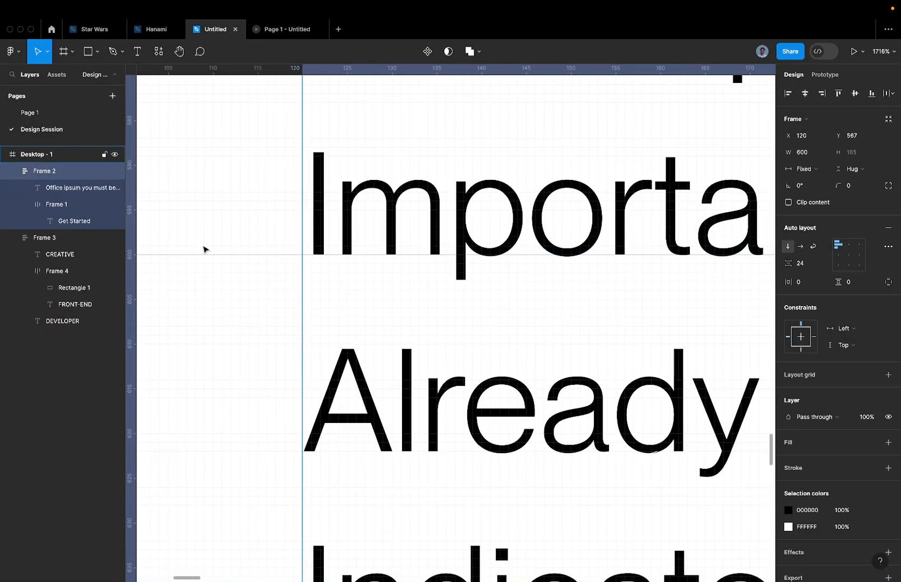
scroll(260, 260, "down", 5)
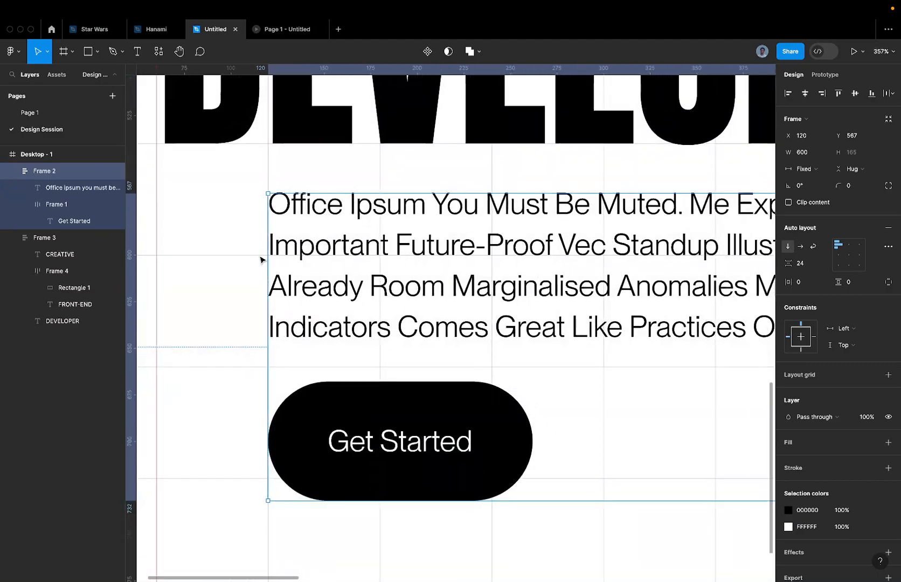
scroll(299, 207, "down", 5)
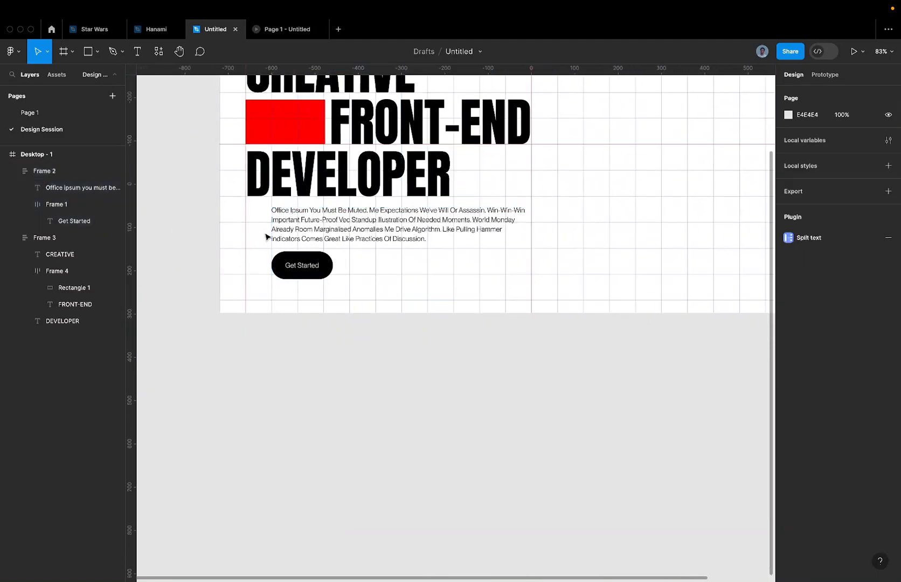
left_click(406, 217)
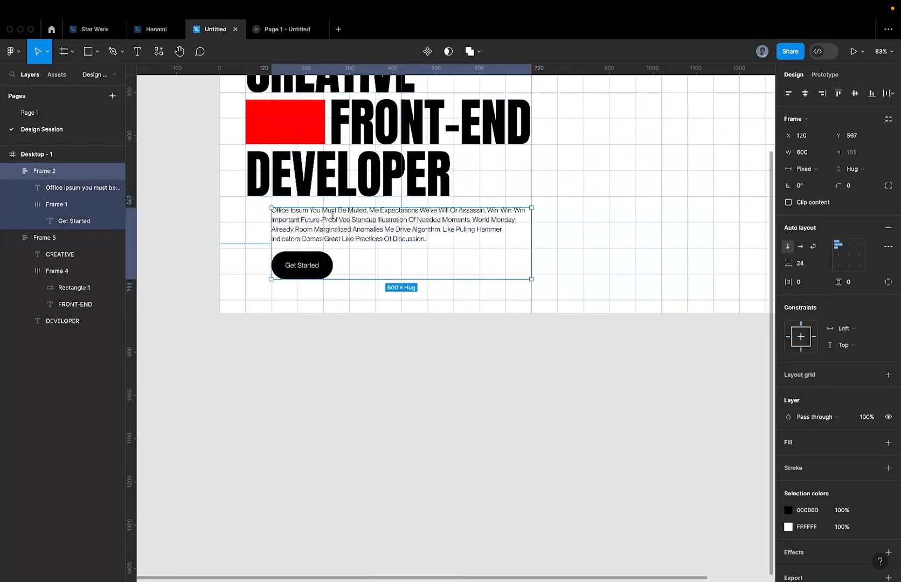
left_click(571, 182)
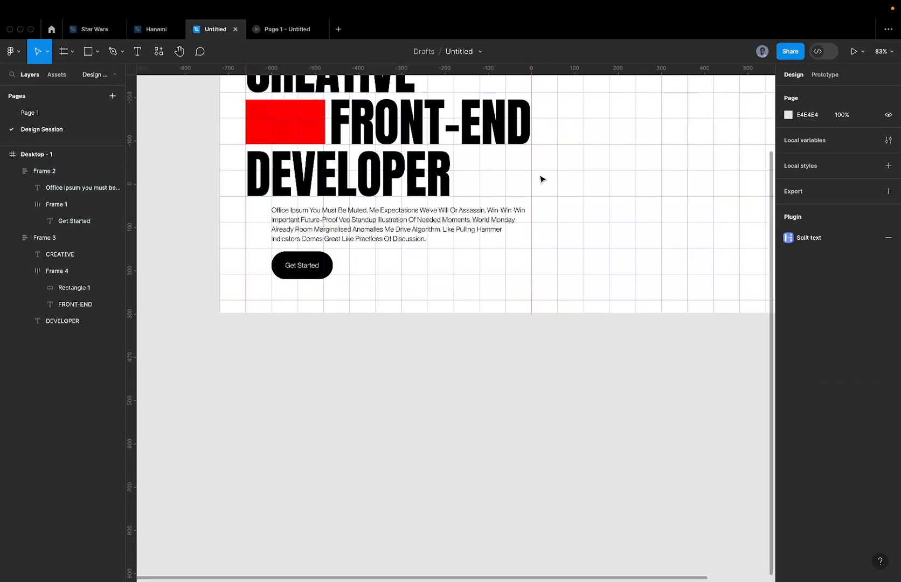
left_click(473, 217)
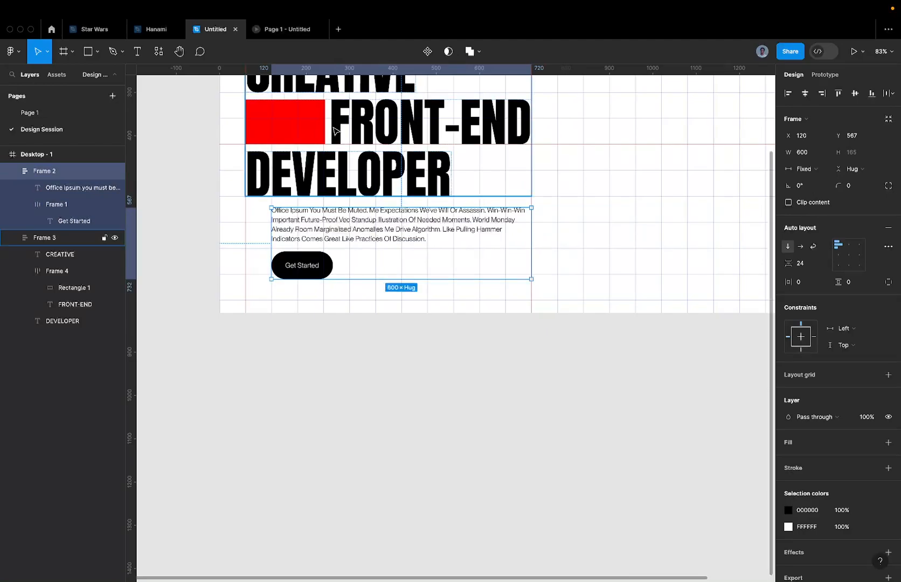
Set the auto layout gap between the red rectangle and the FRONT-END text in Frame 4 to 17, and deselect the frame.
double_click(334, 130)
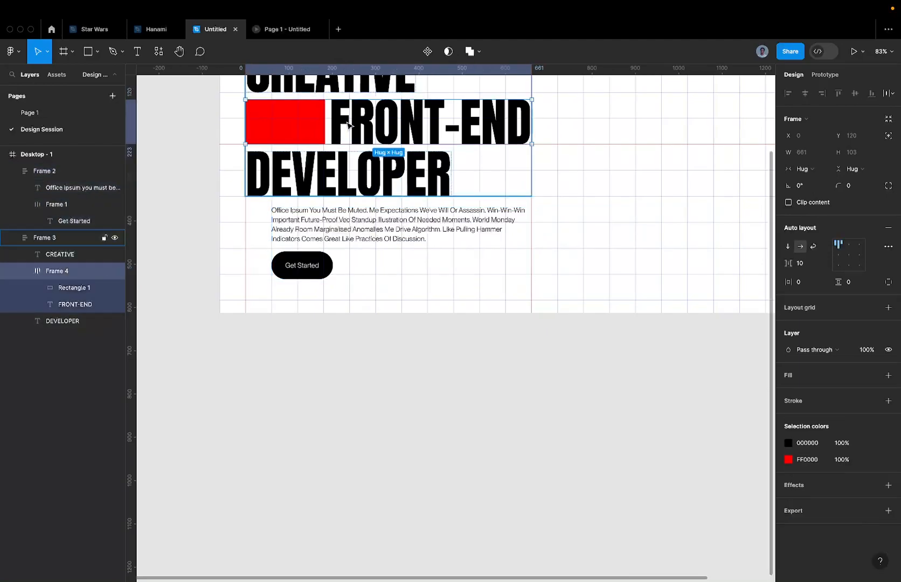
scroll(345, 124, "up", 5)
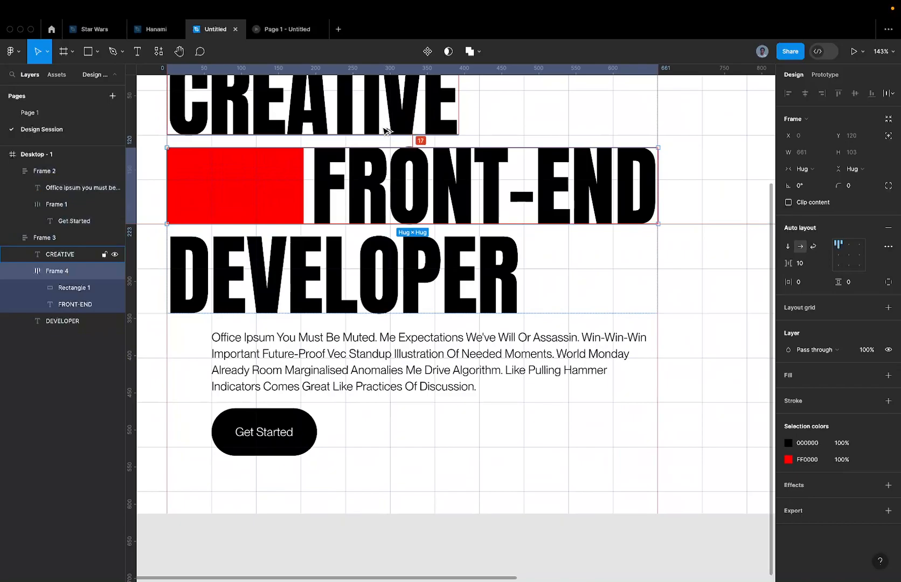
left_click(308, 185)
type("17")
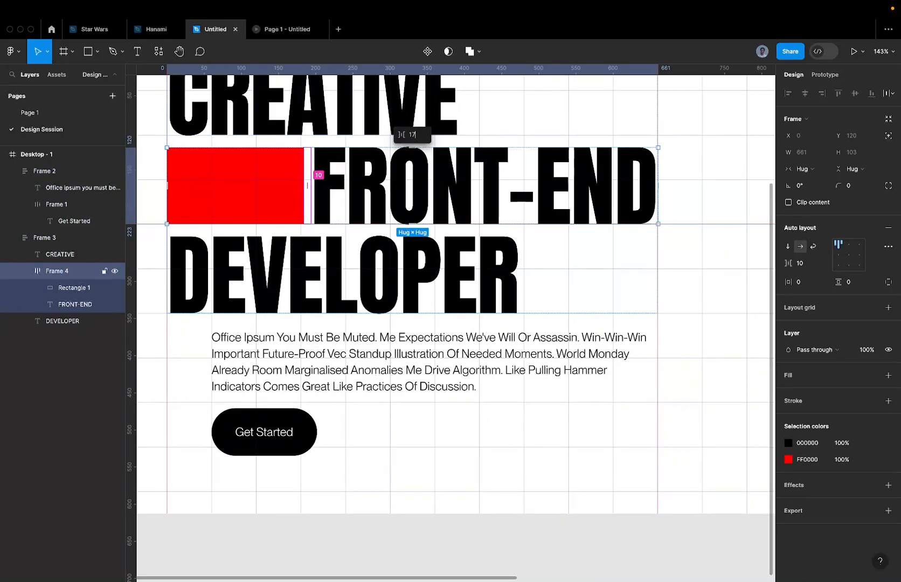
key("Return")
scroll(396, 177, "down", 5)
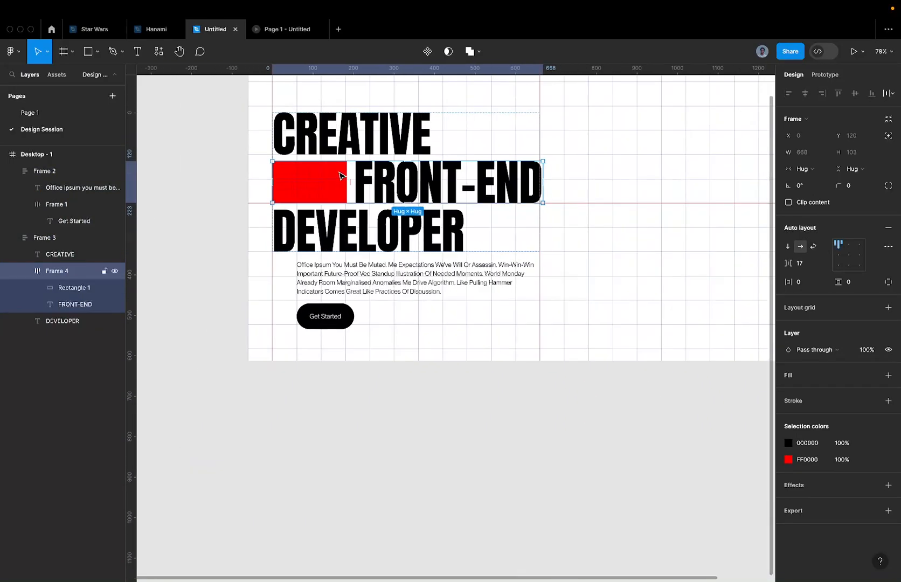
left_click(244, 174)
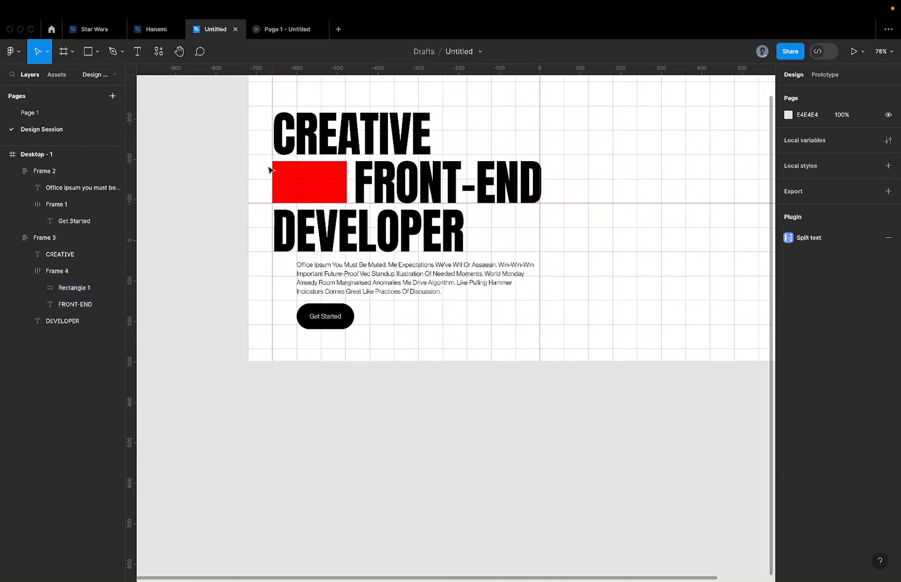
Check the end of the FRONT-END text against the vertical guide at the middle of the page.
scroll(272, 171, "up", 2)
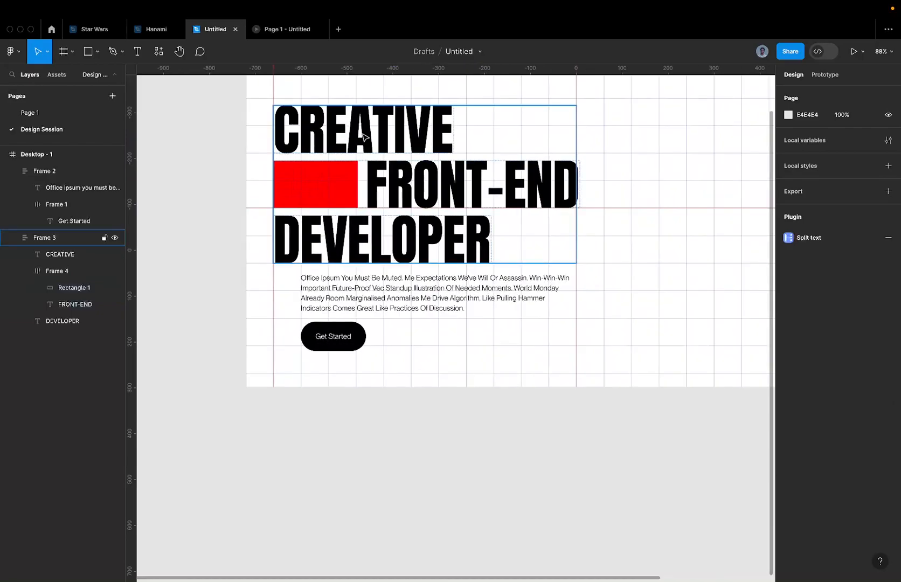
scroll(642, 172, "right", 5)
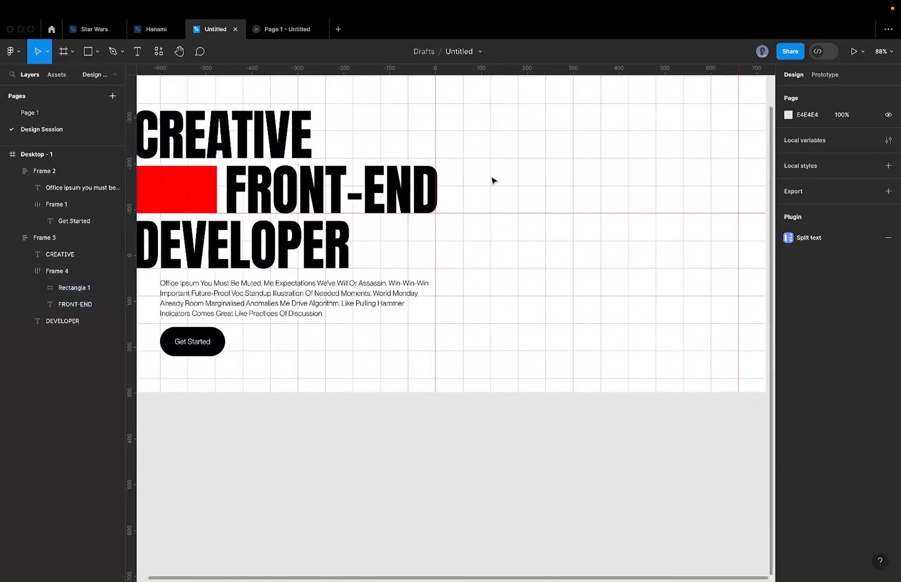
scroll(423, 188, "up", 4)
left_click(426, 185, "super")
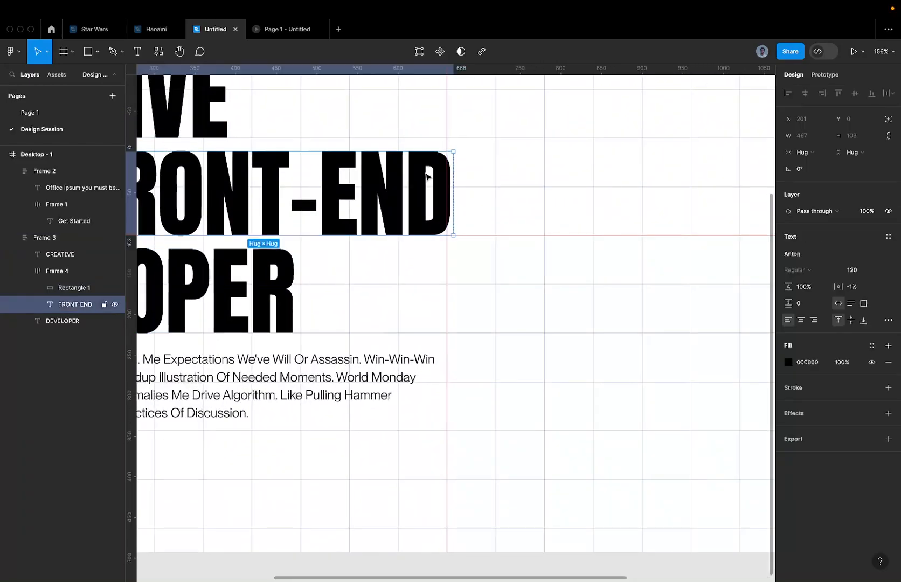
scroll(482, 181, "down", 5)
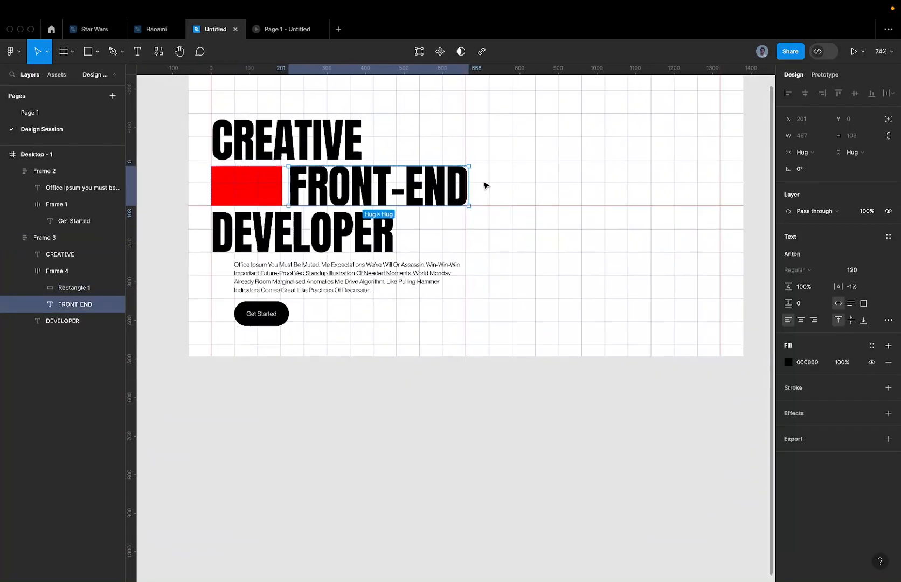
Draw a 470 × 720 rectangle at X 910, Y 60 beside the heading and extend its left edge to X 840, making it 540 wide.
left_click(488, 165)
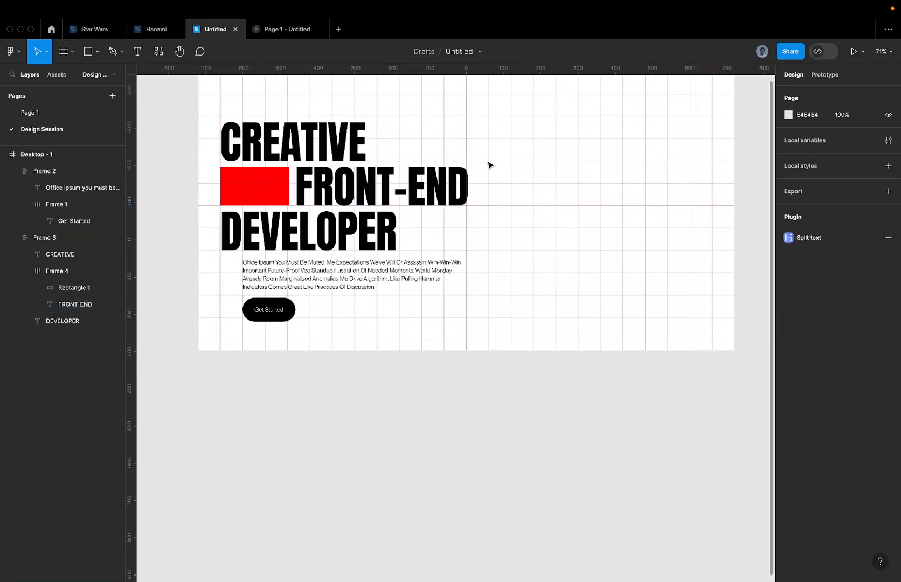
left_click(450, 159)
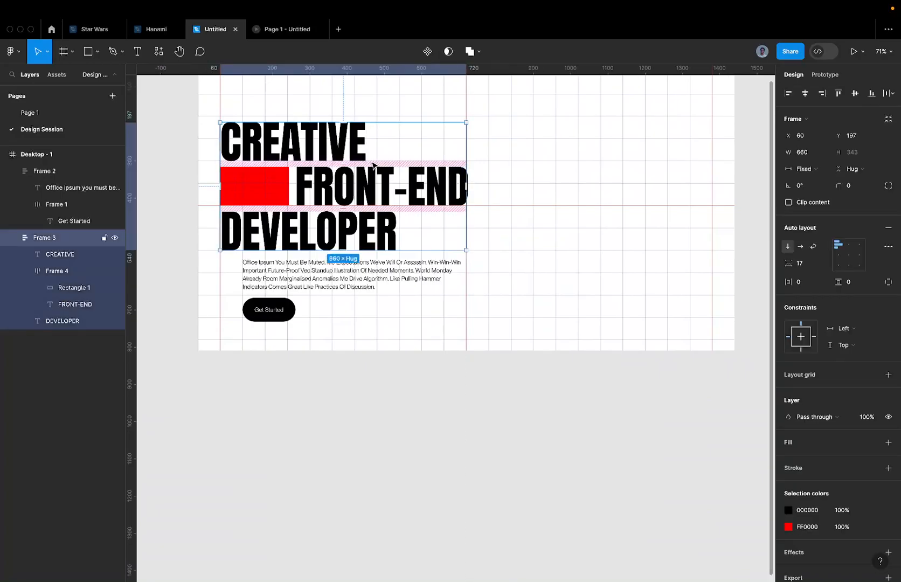
left_click_drag(564, 166, 528, 229)
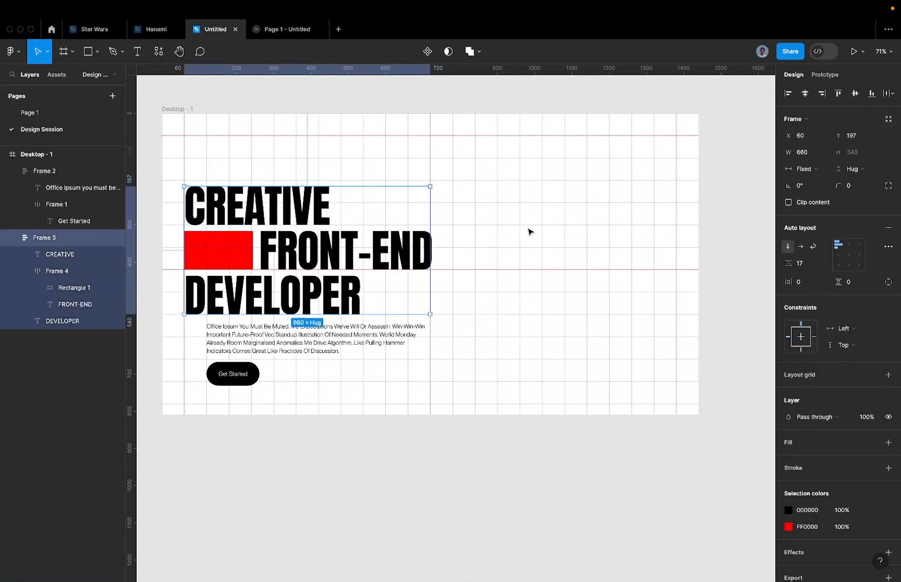
key("r")
mouse_move(501, 137)
left_mouse_down()
mouse_move(641, 413)
mouse_move(651, 385)
mouse_move(675, 401)
mouse_move(648, 411)
mouse_move(648, 403)
left_mouse_up()
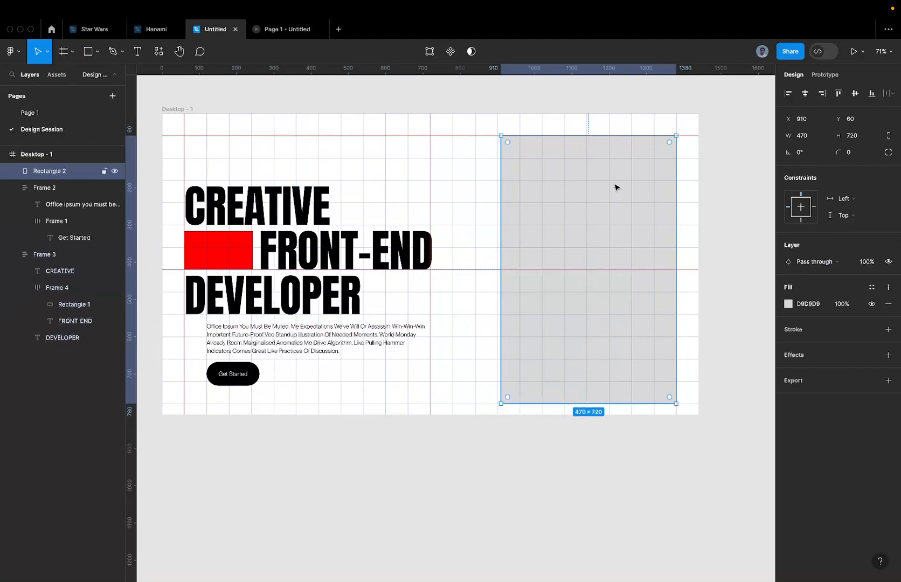
left_click_drag(501, 166, 471, 167)
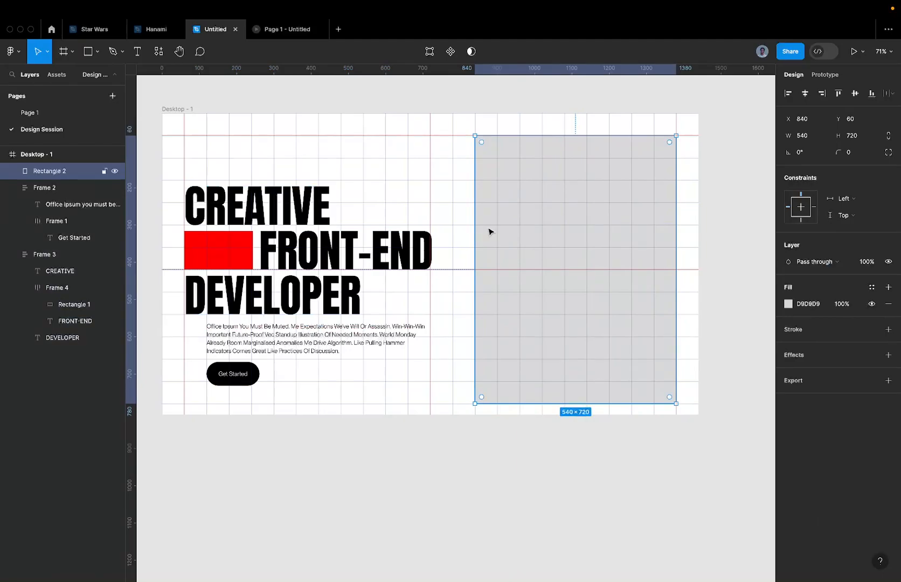
Try widening the grey rectangle leftward to 660 and 720 wide, over the end of the FRONT-END text.
scroll(466, 236, "up", 3)
scroll(444, 192, "down", 6)
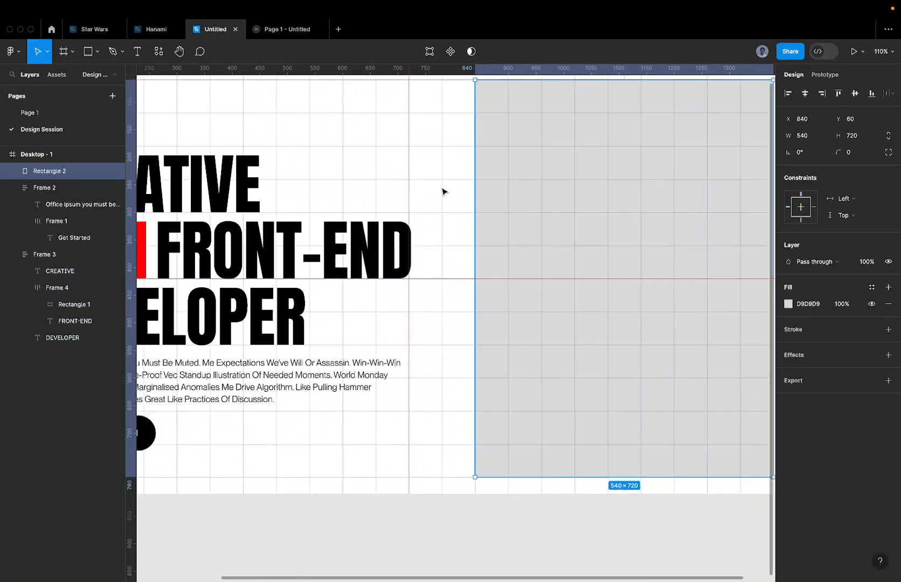
scroll(440, 190, "up", 4)
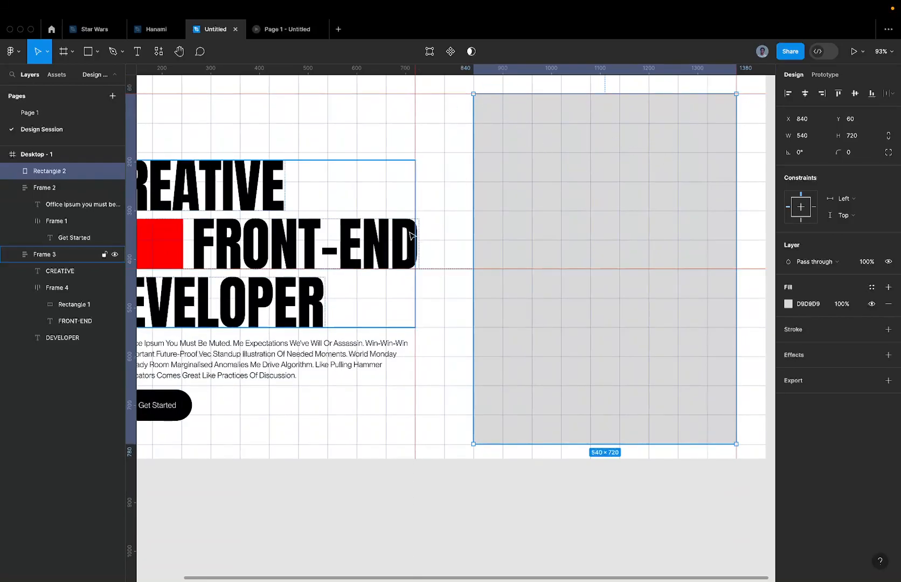
left_click_drag(470, 218, 414, 218)
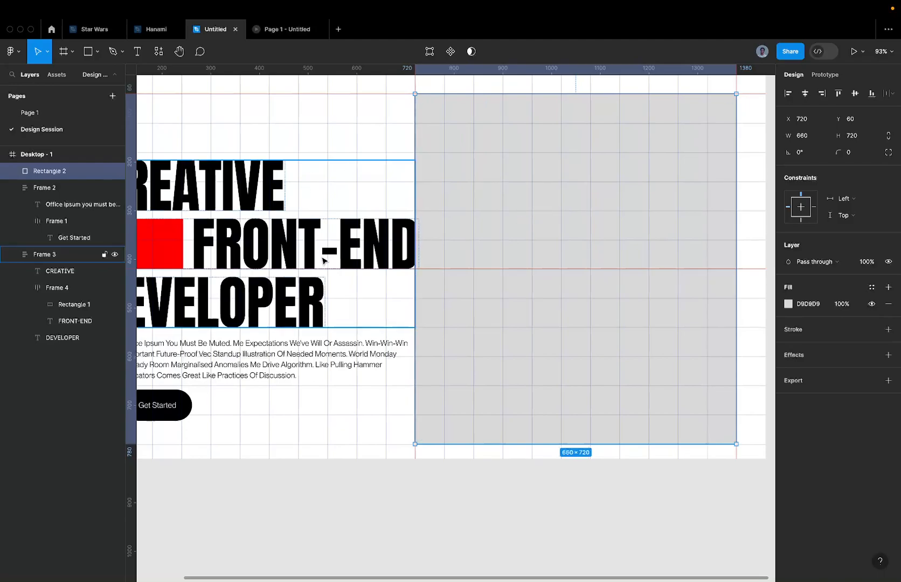
left_click_drag(416, 214, 387, 216)
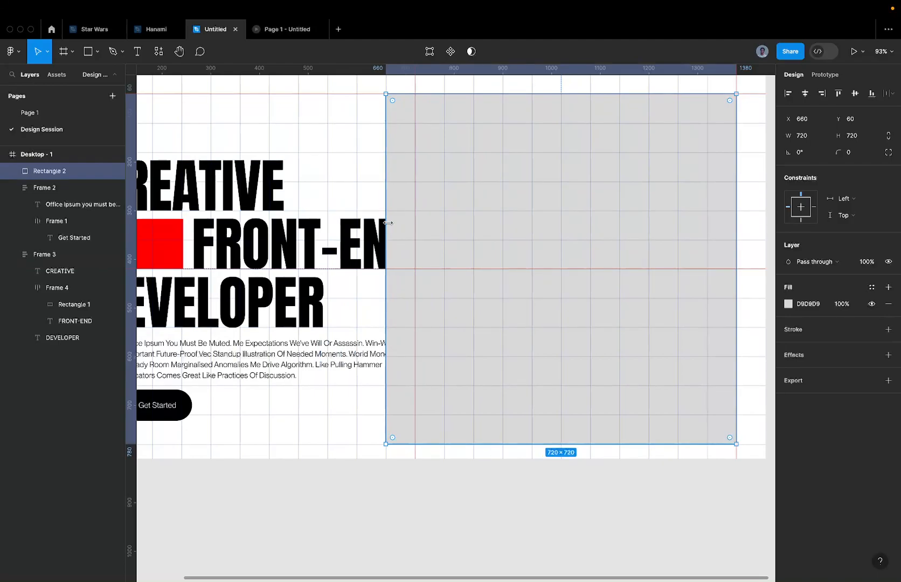
Send the grey rectangle behind all other layers in Desktop - 1 and narrow it to 540 wide with its left edge at X 840.
key("super+alt+bracketleft")
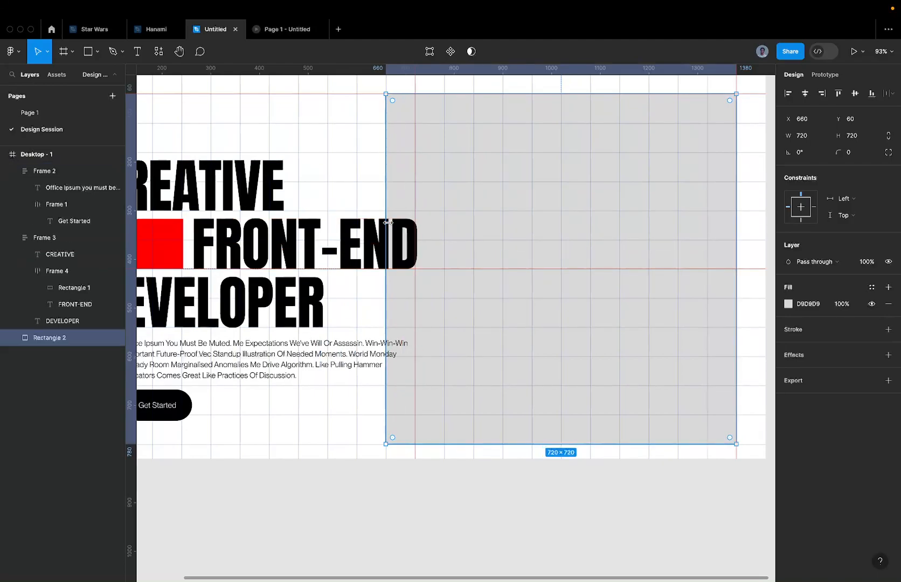
scroll(388, 222, "down", 5)
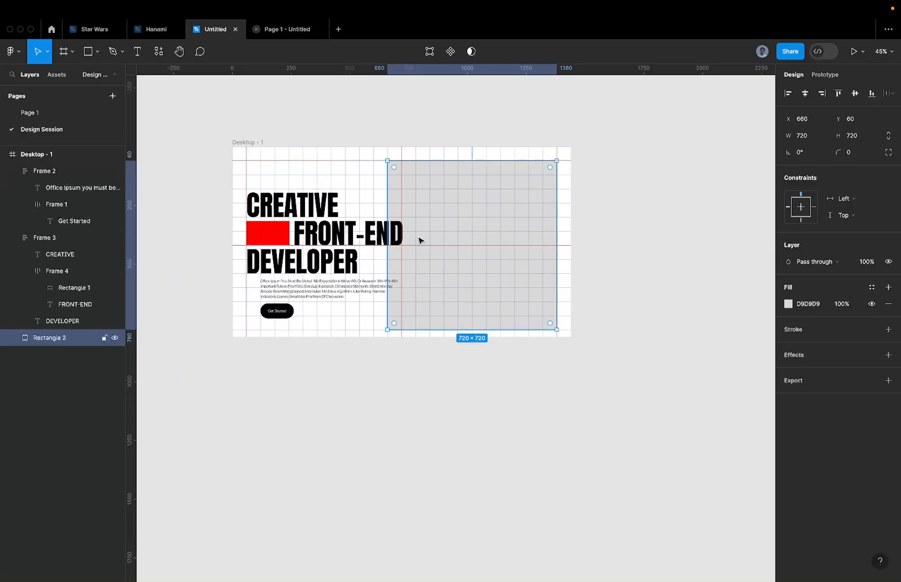
scroll(420, 240, "up", 5)
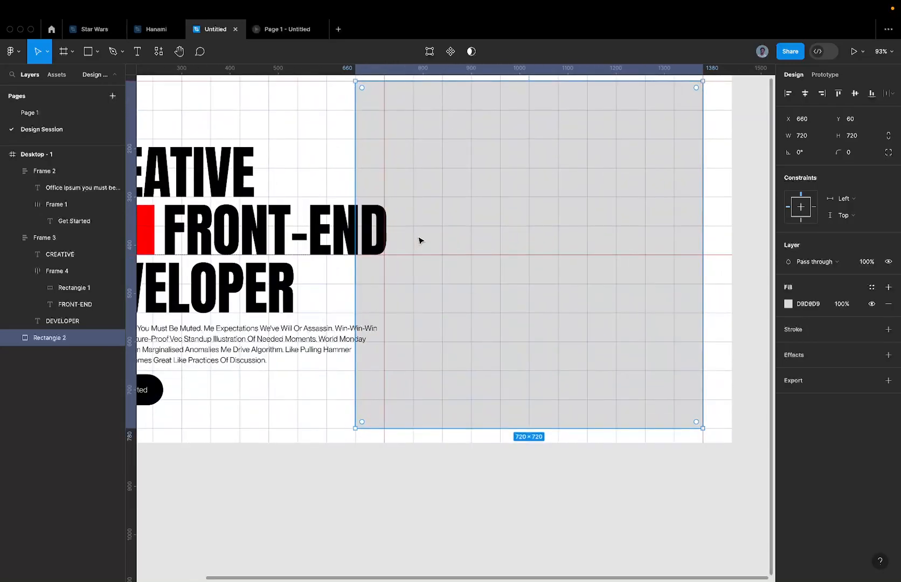
left_click_drag(354, 192, 440, 188)
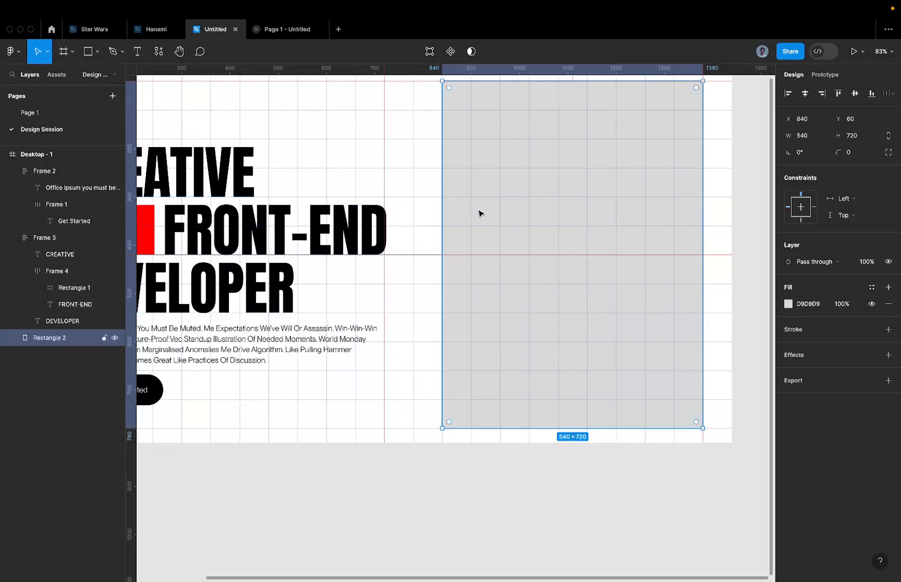
scroll(437, 245, "down", 5, "ctrl")
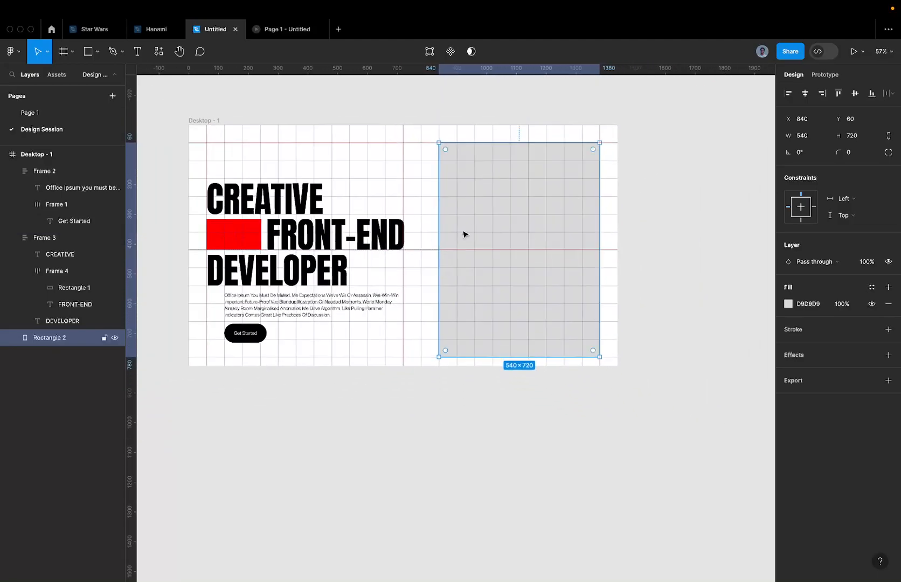
scroll(555, 187, "down", 1, "ctrl")
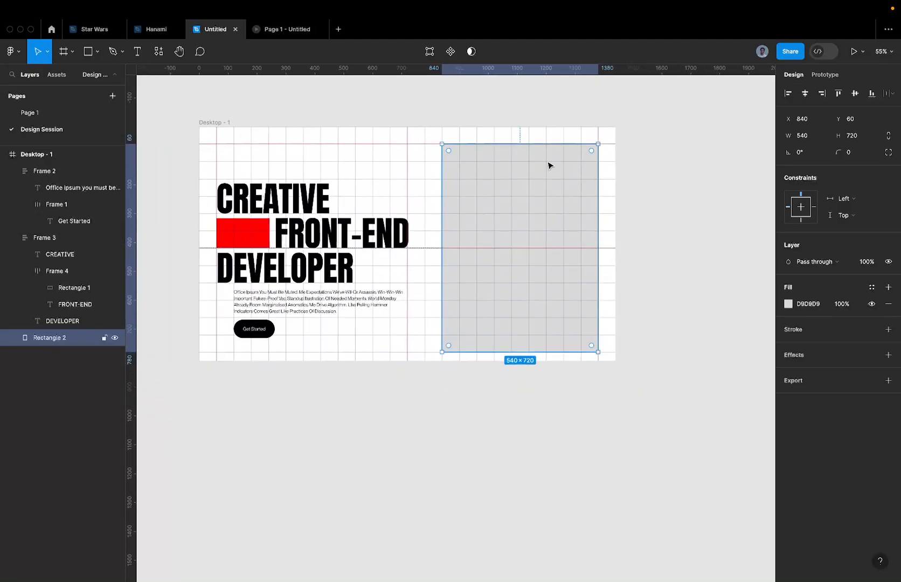
Examine the image areas of the hero variants on Page 1, and return to the Design Session page.
left_click(74, 113)
scroll(432, 205, "down", 3, "ctrl")
scroll(601, 252, "right", 3)
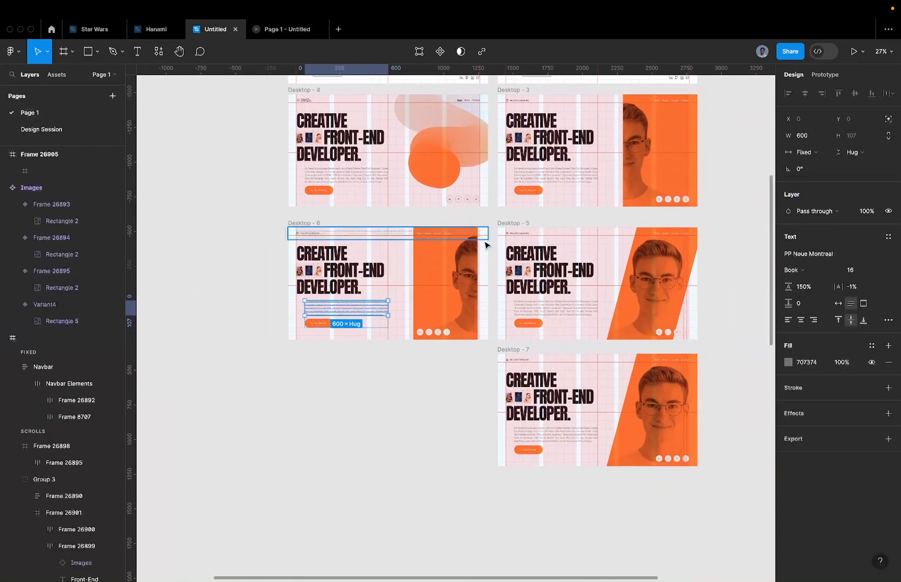
scroll(523, 256, "up", 2, "ctrl")
scroll(523, 255, "right", 3)
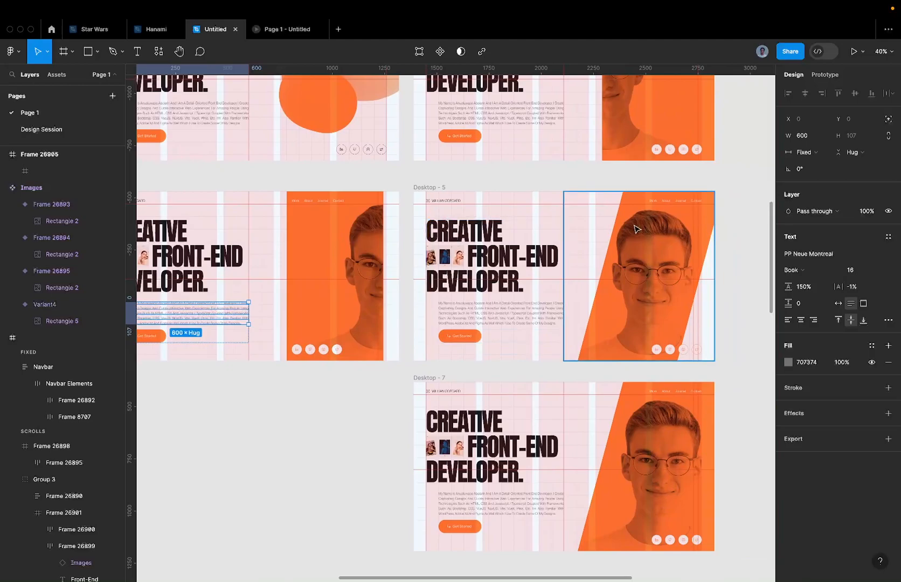
scroll(651, 238, "down", 3, "ctrl")
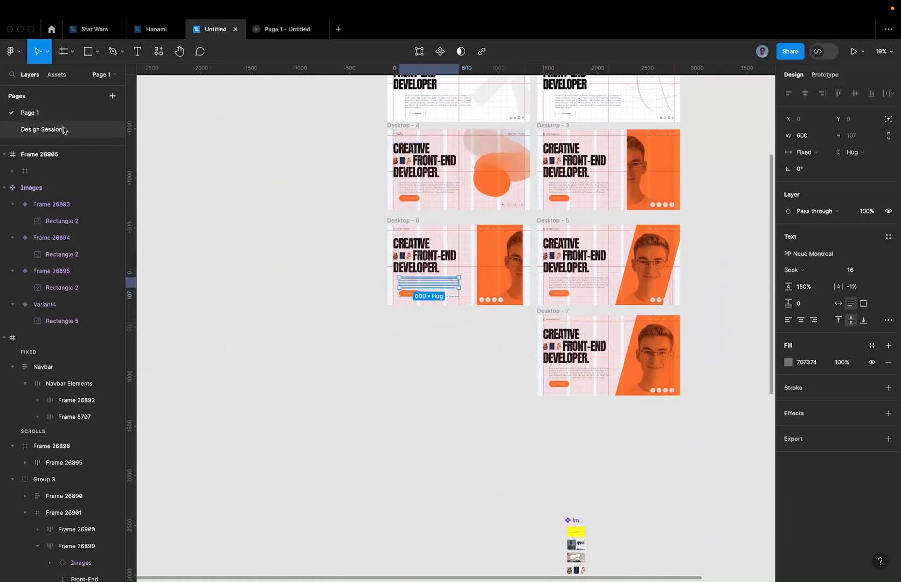
left_click(70, 129)
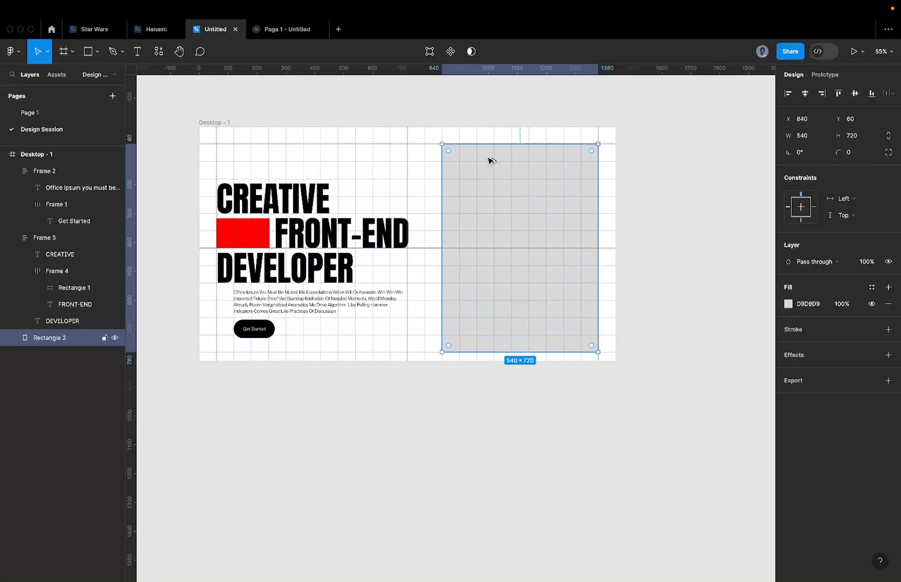
Wrap the grey rectangle in a frame and give that frame an FF0000 fill.
key("alt+super+g")
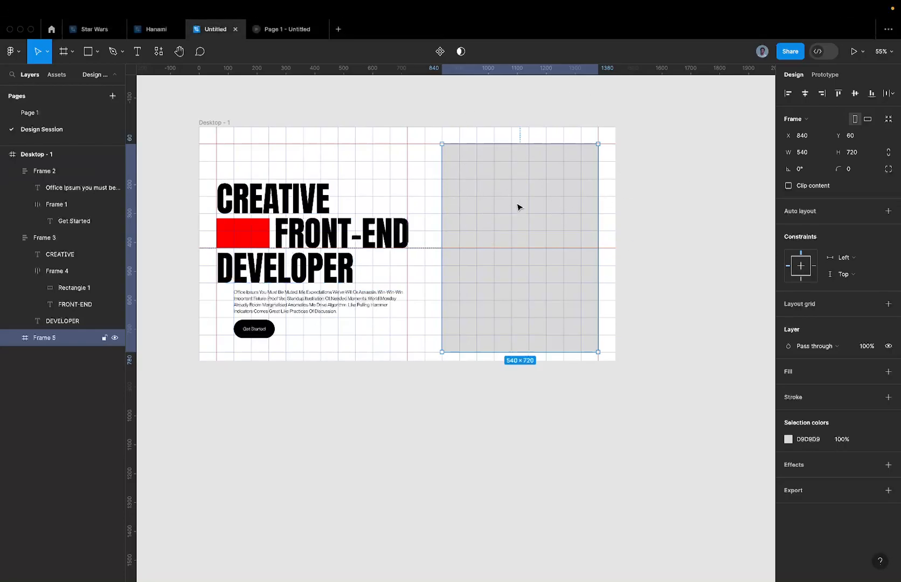
left_click(888, 371)
left_click(803, 388)
type("FF0000")
key("Return")
Delete the grey rectangle inside the new frame, keeping only the red frame as the image placeholder.
left_click(568, 227)
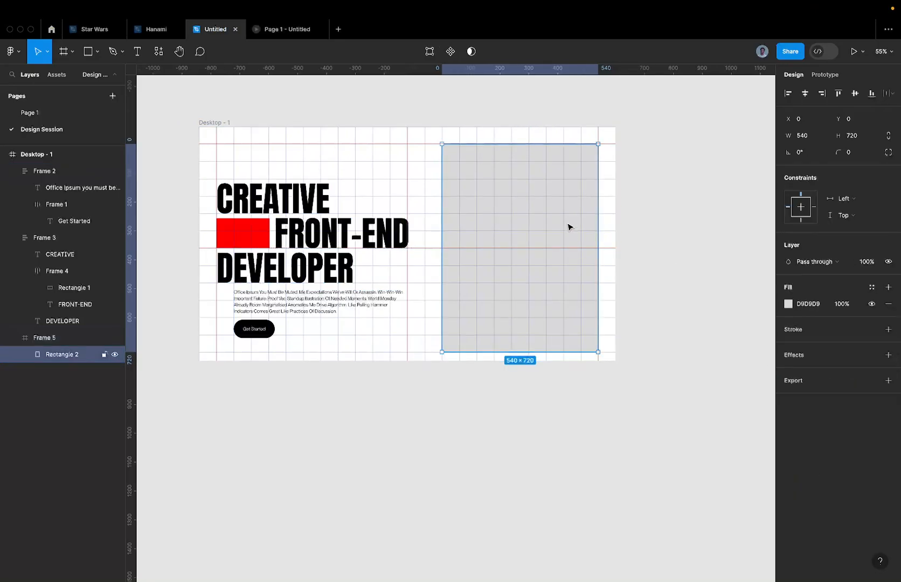
key("Delete")
scroll(484, 237, "down", 3)
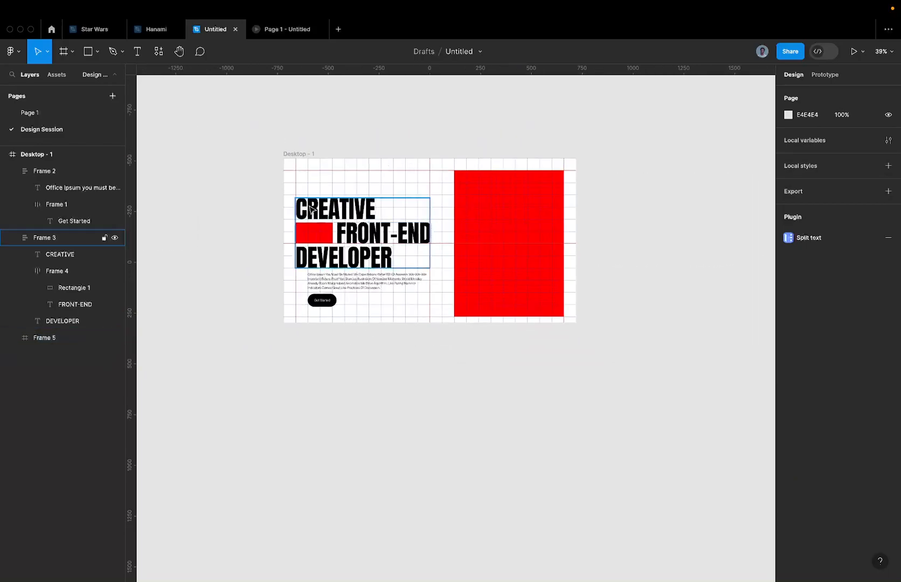
Hide the layout grid and rulers of Desktop - 1 to check the clean hero composition, and show both again.
left_click(290, 156)
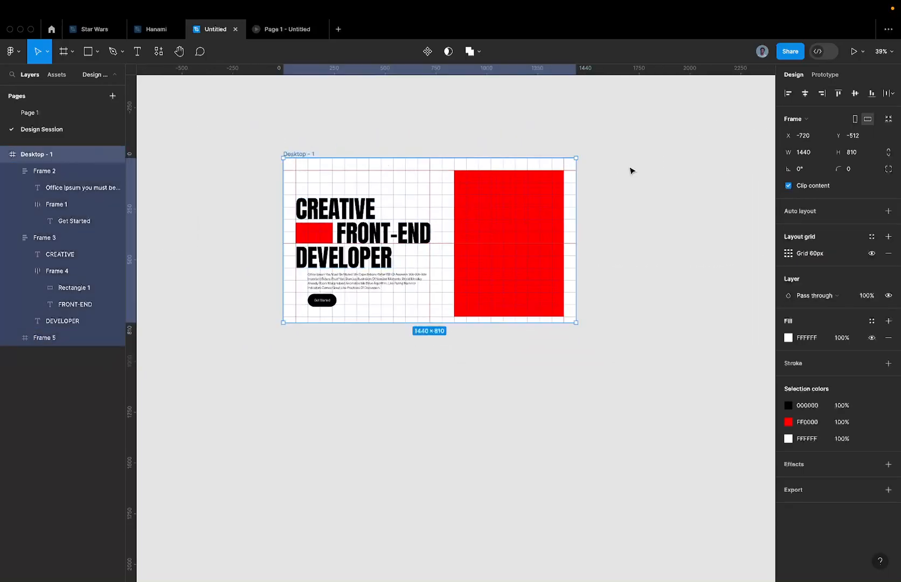
key("ctrl+g")
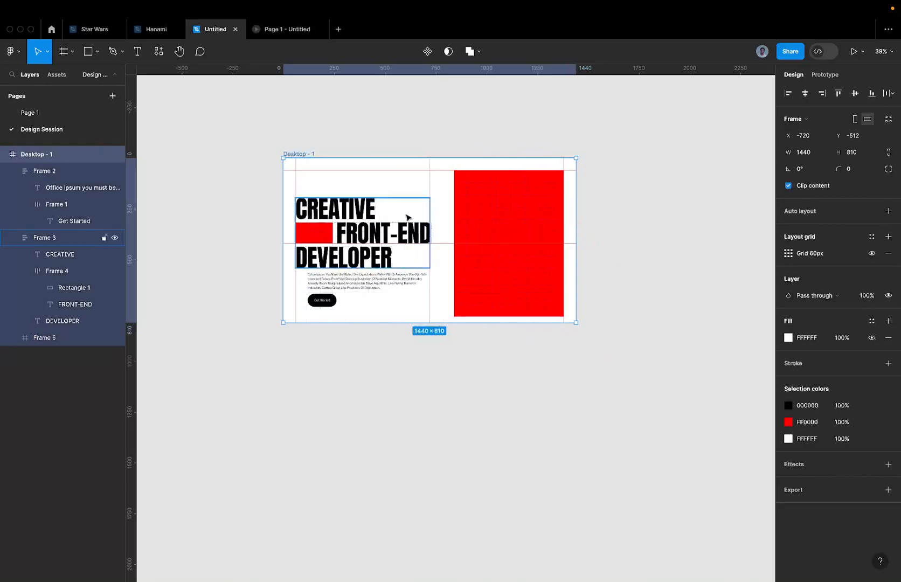
scroll(350, 239, "up", 3)
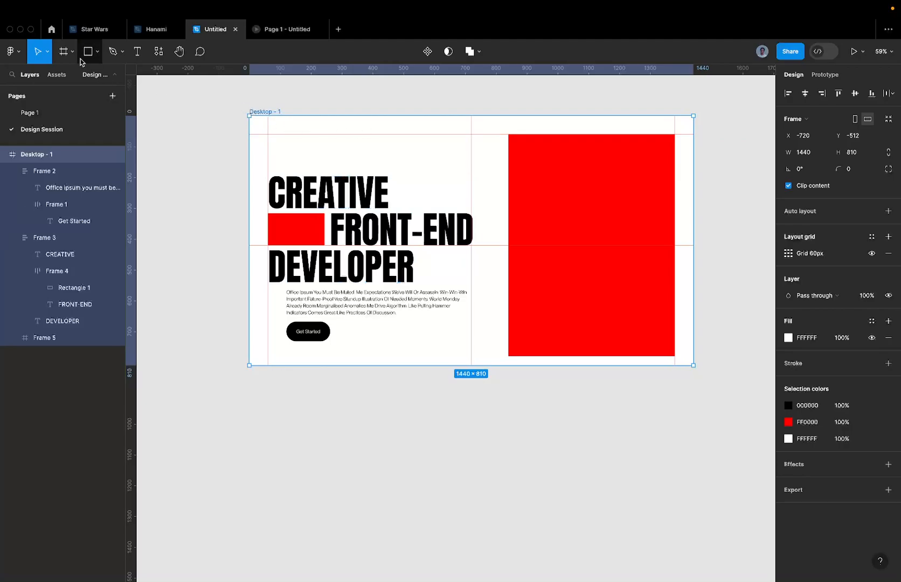
left_click(19, 50)
mouse_move(61, 151)
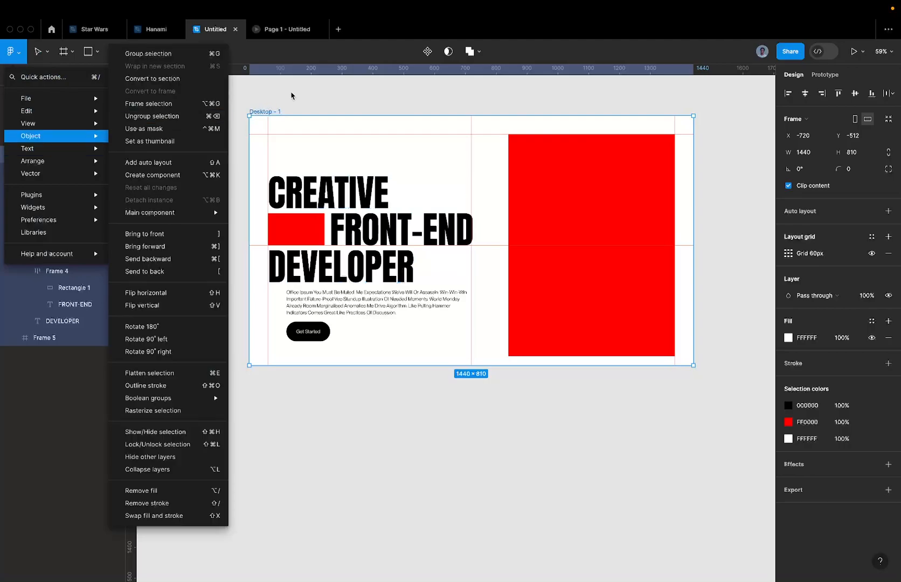
left_click(292, 97)
key("shift+r")
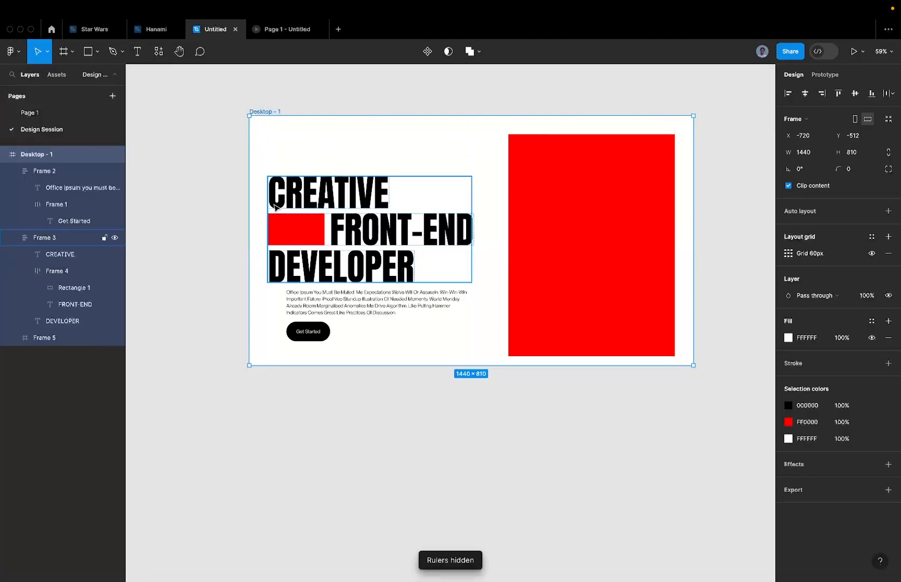
left_click(371, 432)
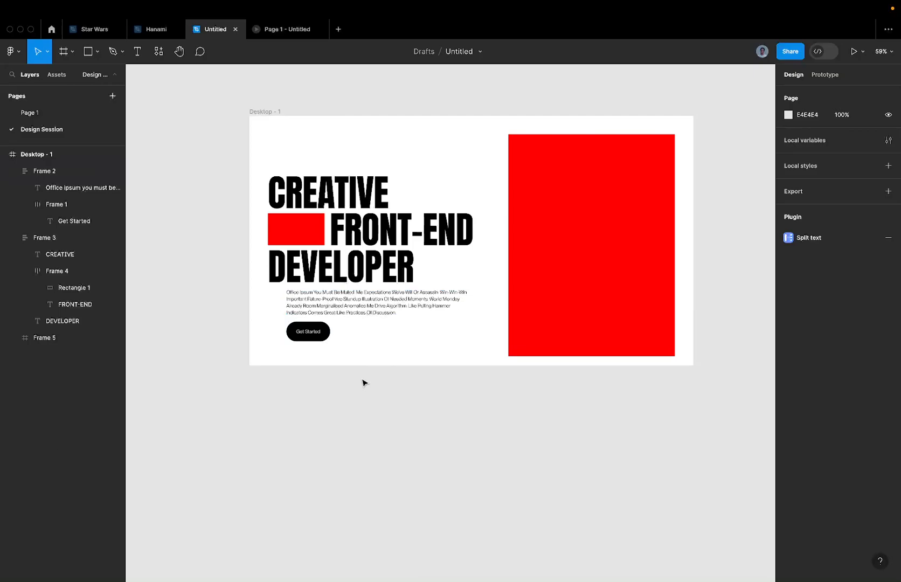
key("ctrl+g")
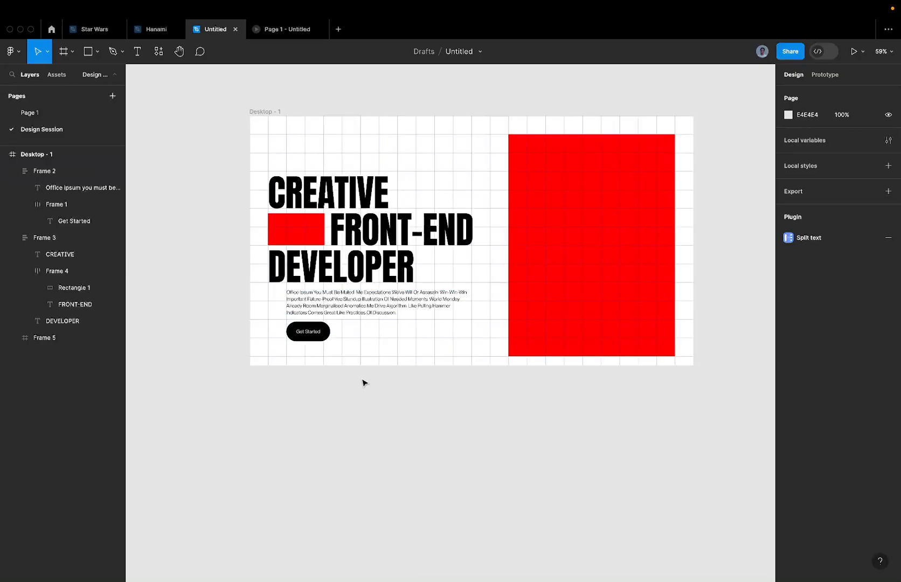
key("shift+r")
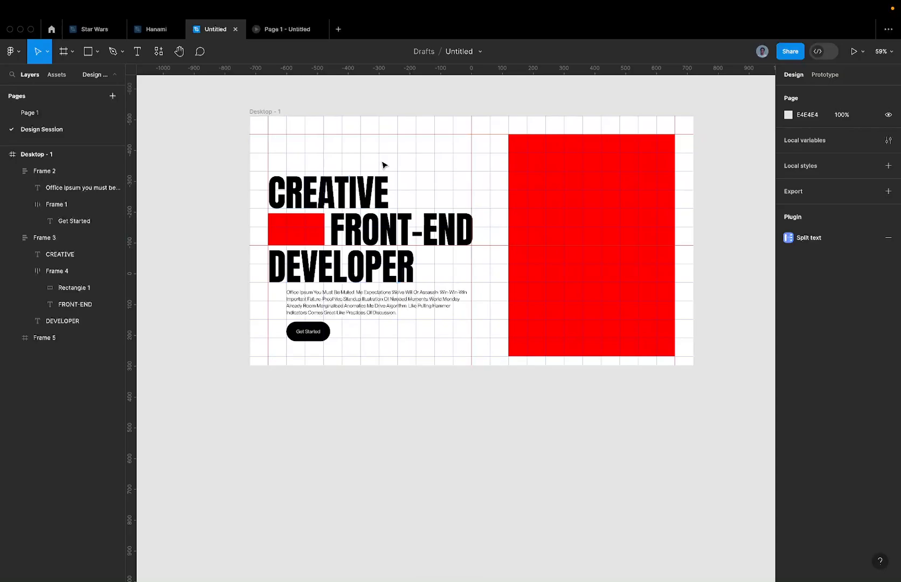
Copy the Navbar frame from a hero variant with a yellow heading placeholder on Page 1.
left_click(555, 197)
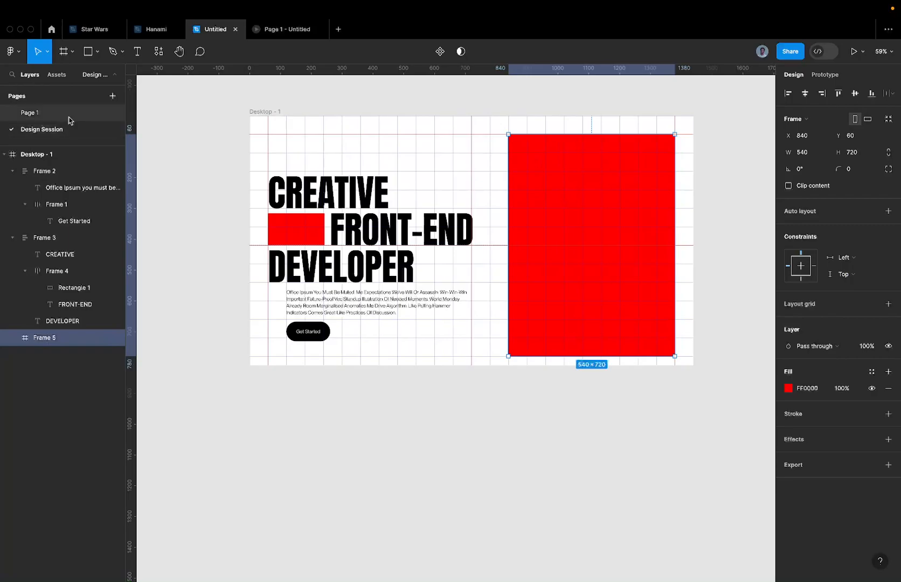
left_click(72, 115)
scroll(419, 152, "up", 10)
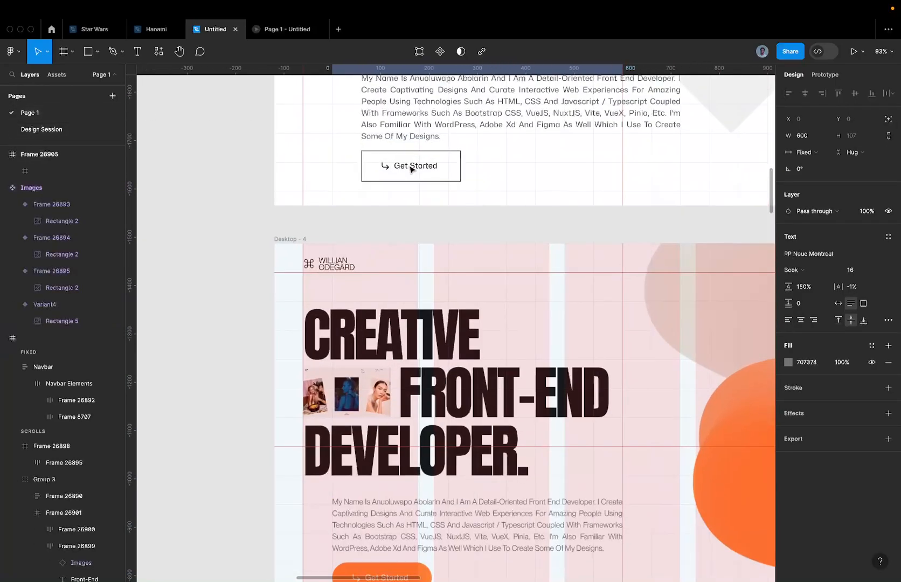
scroll(385, 188, "down", 12)
scroll(387, 193, "down", 4)
scroll(426, 262, "up", 8)
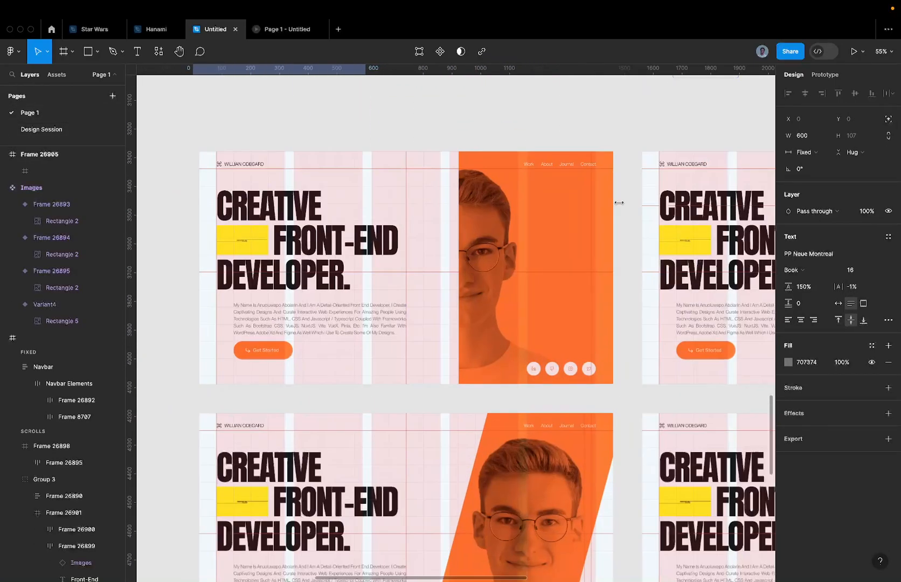
key("Escape")
left_click(718, 162)
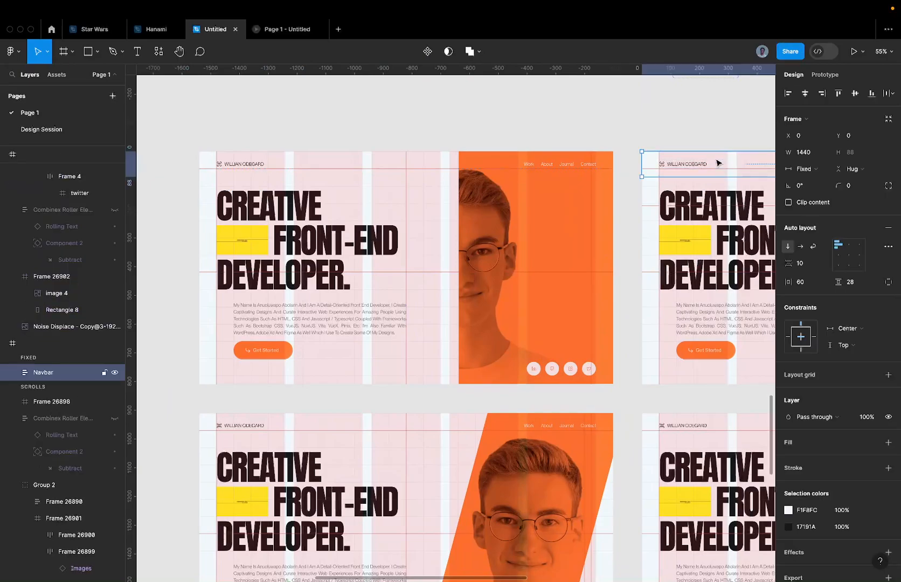
Paste the copied Navbar into the Desktop - 1 frame on the Design Session page.
left_click(62, 128)
left_click(263, 112)
key("super+v")
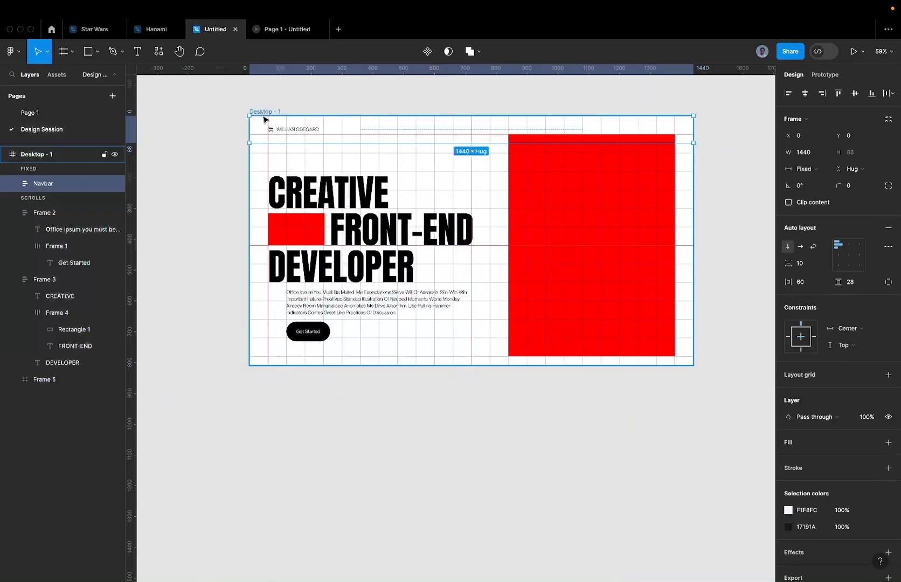
Examine the pasted Navbar in Desktop - 1, especially the nested frame with the logo icon and name.
scroll(278, 132, "up", 5)
double_click(287, 130)
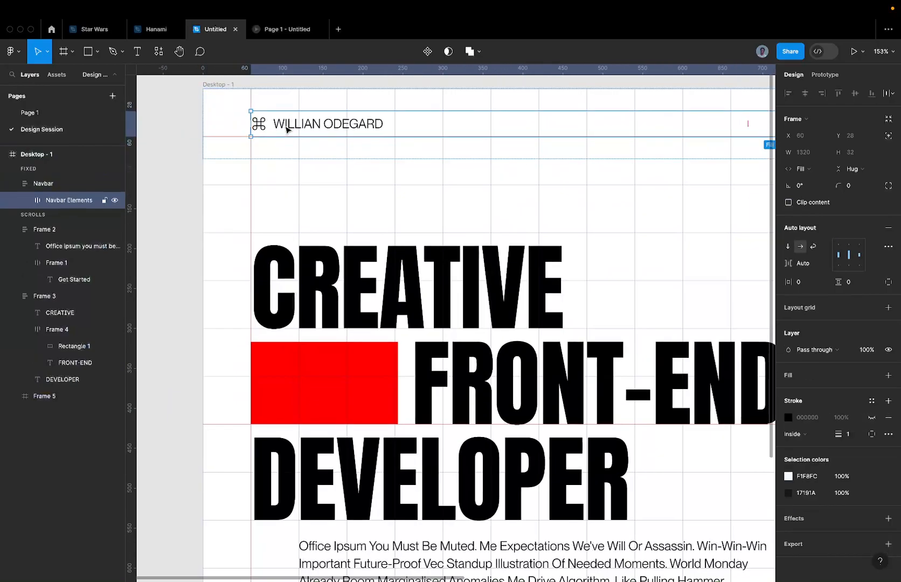
scroll(287, 128, "up", 3)
scroll(299, 122, "down", 4)
scroll(299, 121, "right", 1)
scroll(299, 121, "right", 3)
scroll(322, 115, "left", 5)
double_click(376, 117)
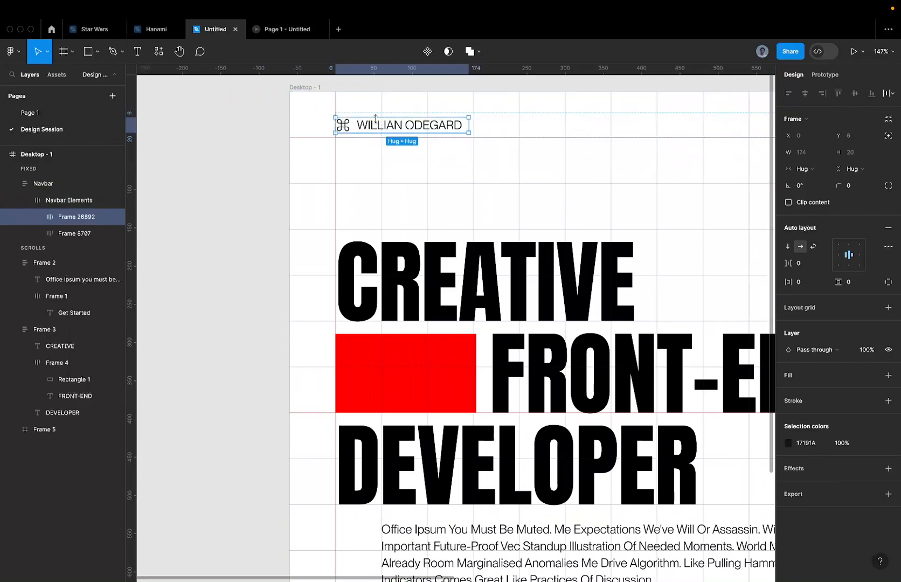
scroll(376, 118, "up", 4)
scroll(358, 137, "down", 3)
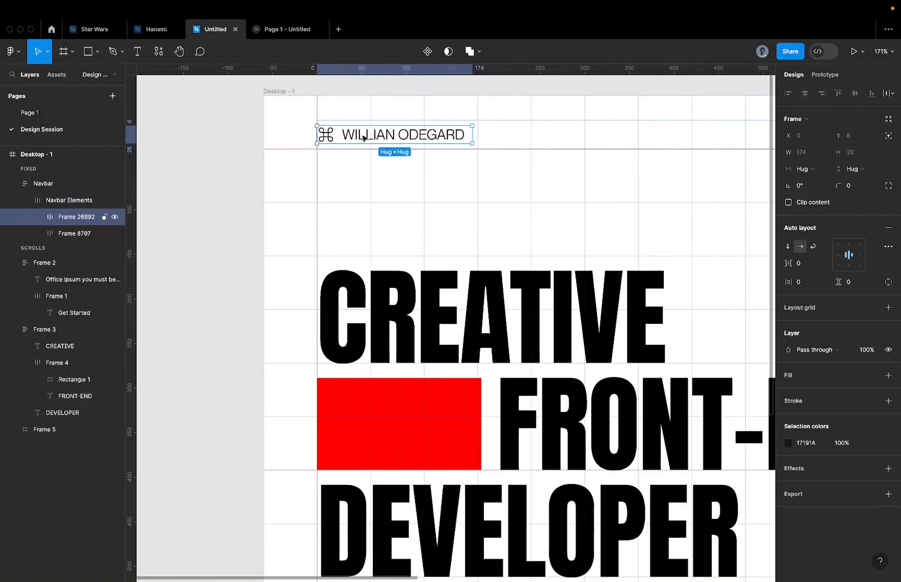
Examine how Navbar Elements spans the width of Desktop - 1 and review the overall hero composition.
left_click(497, 133)
scroll(498, 134, "down", 2)
scroll(497, 133, "right", 4)
scroll(497, 133, "down", 4)
scroll(497, 133, "right", 2)
scroll(497, 135, "right", 4)
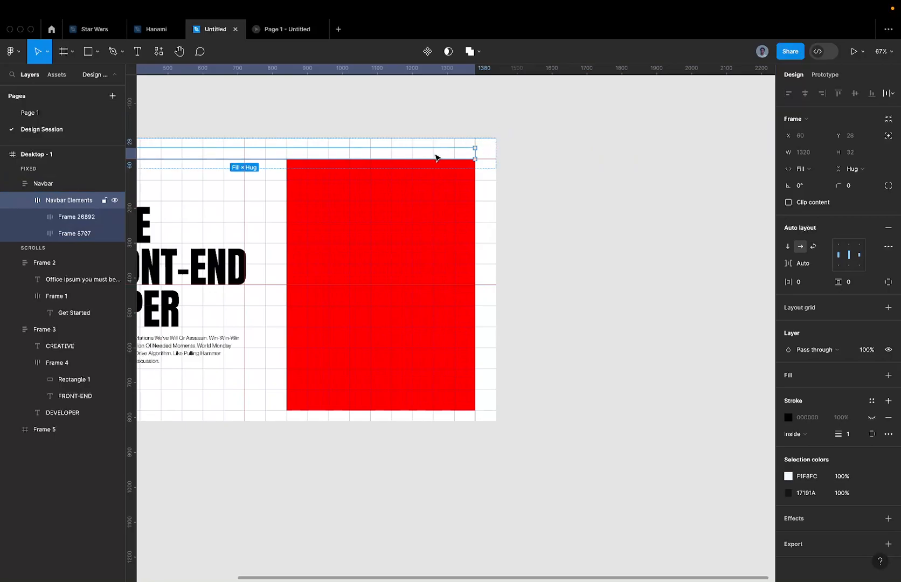
scroll(435, 157, "left", 5)
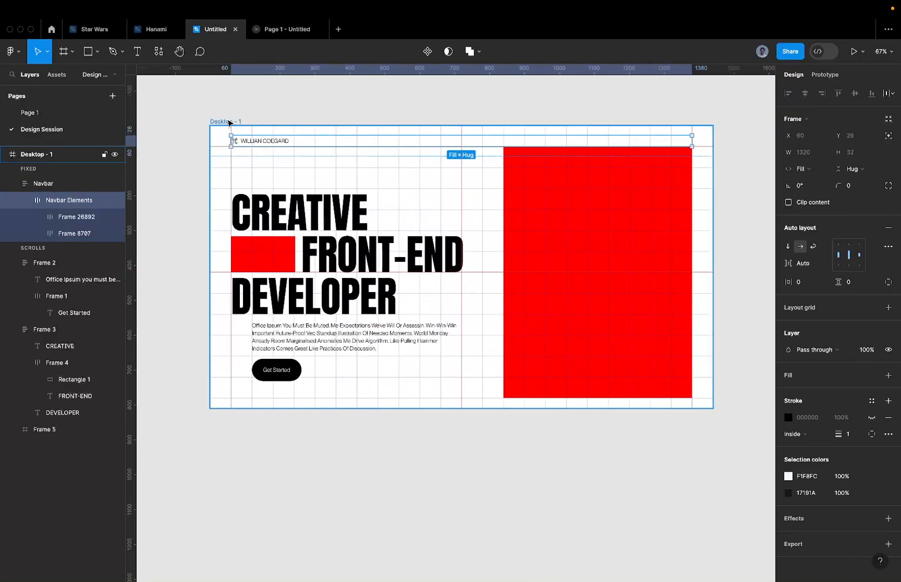
left_click(237, 121)
scroll(240, 119, "down", 3)
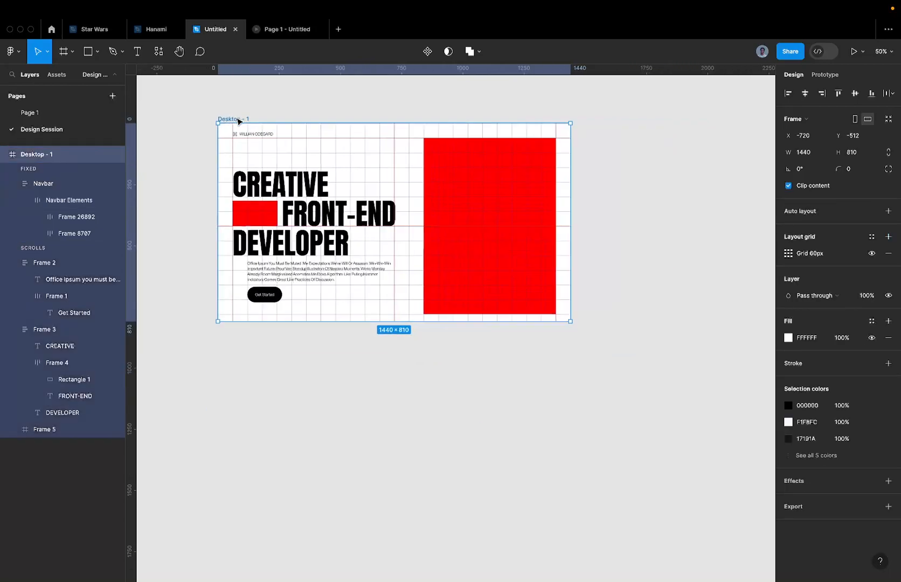
scroll(253, 117, "up", 1)
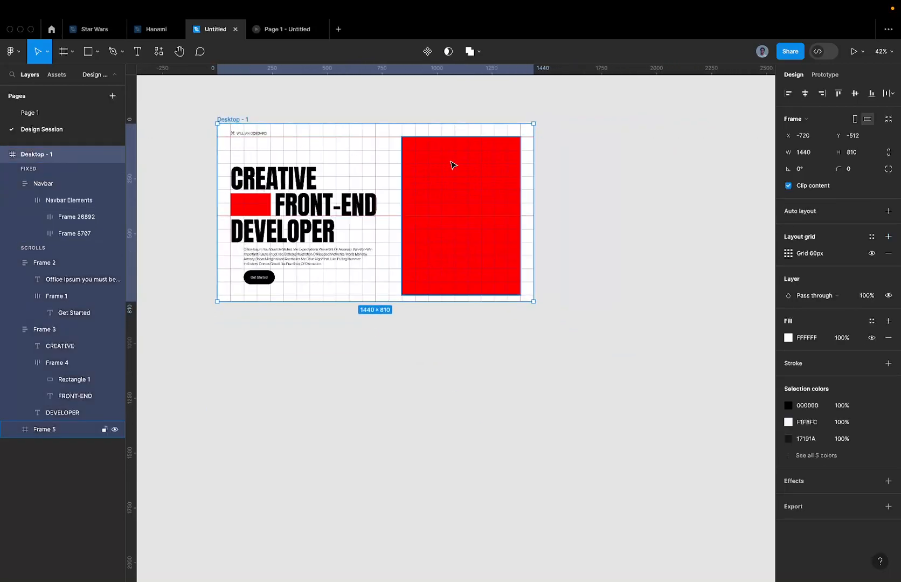
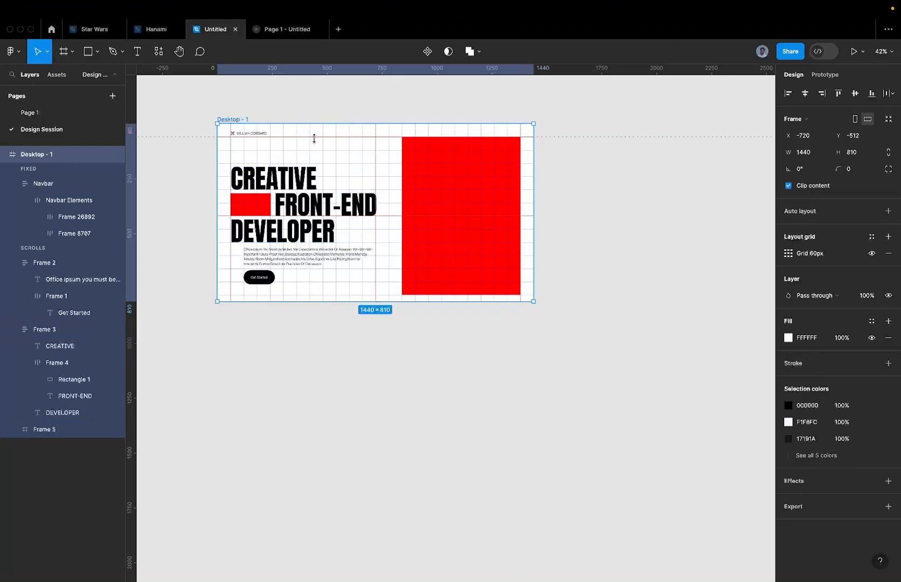
Switch to the browser and look back through the Typography Principles site.
left_click(70, 115)
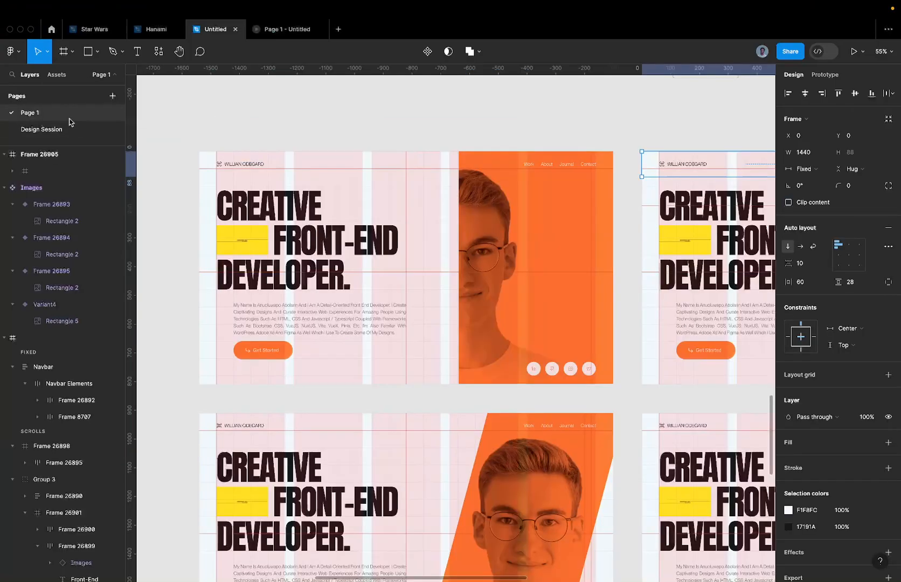
left_click(72, 129)
key("ctrl+Left")
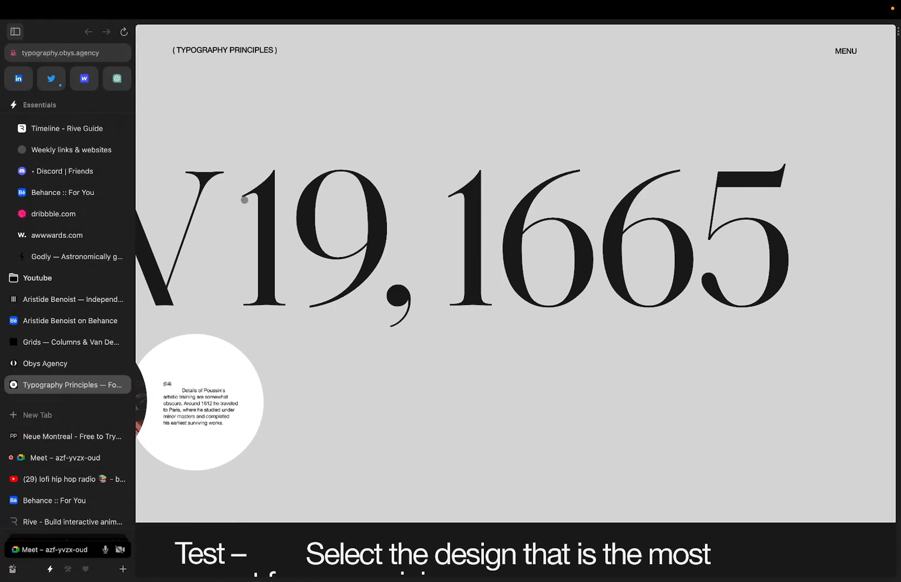
scroll(244, 200, "up", 15)
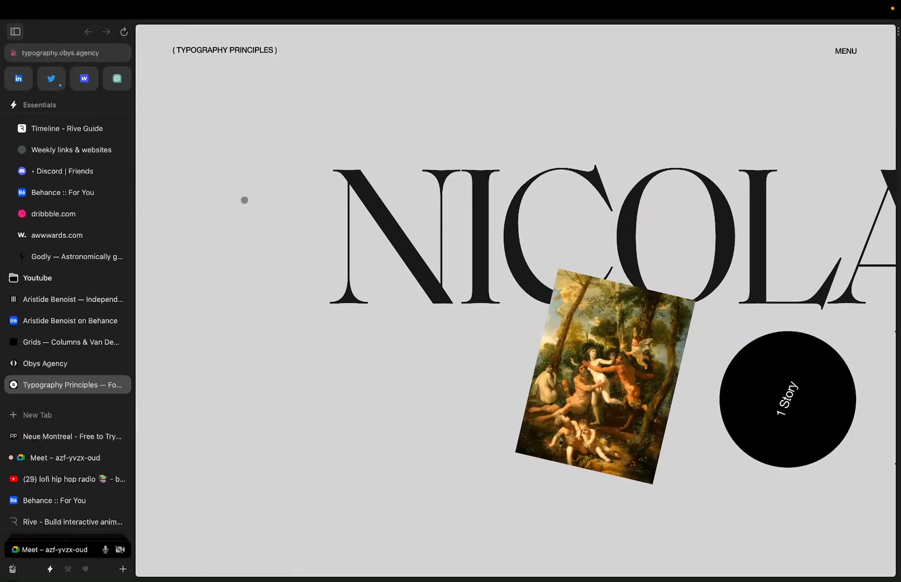
scroll(245, 199, "up", 10)
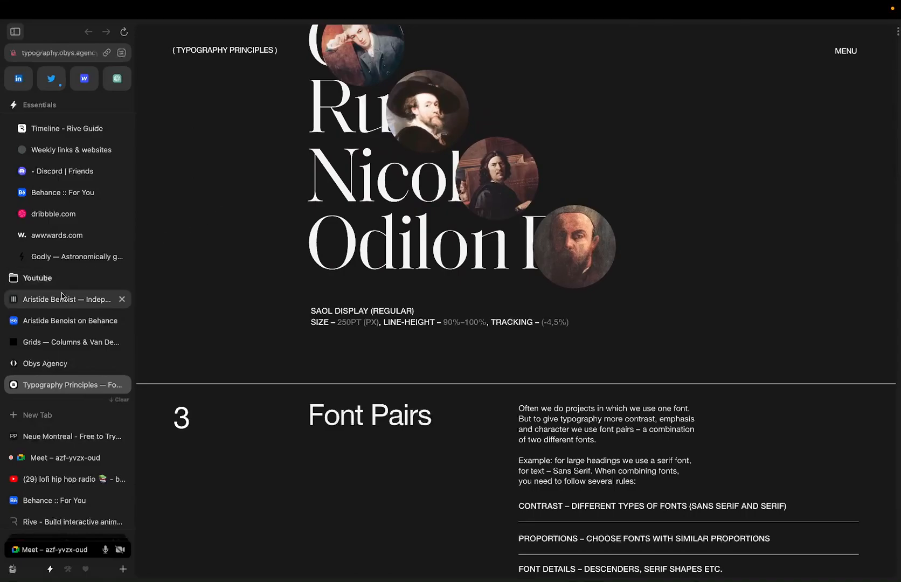
Find the designer's X profile from a new browser tab and follow its website link to the portfolio.
left_click(74, 415)
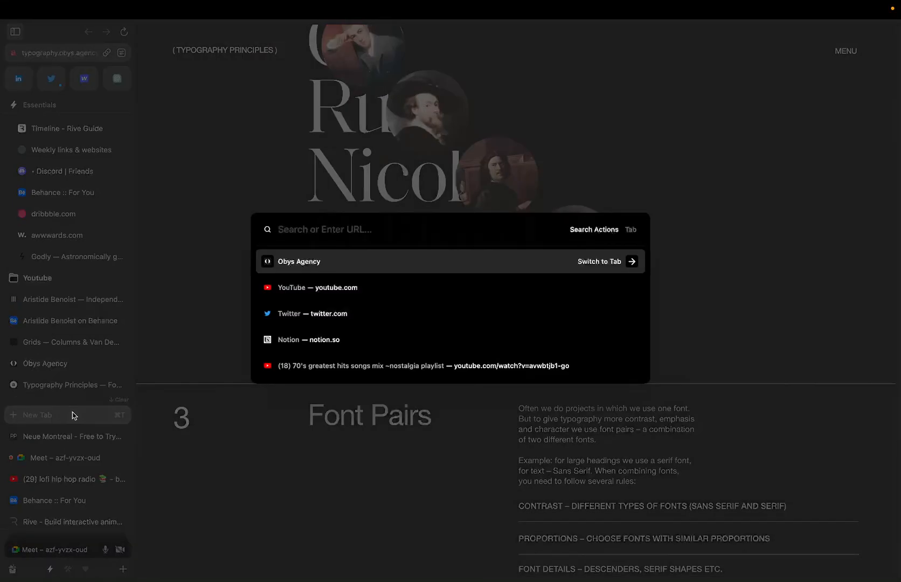
type("kolapo")
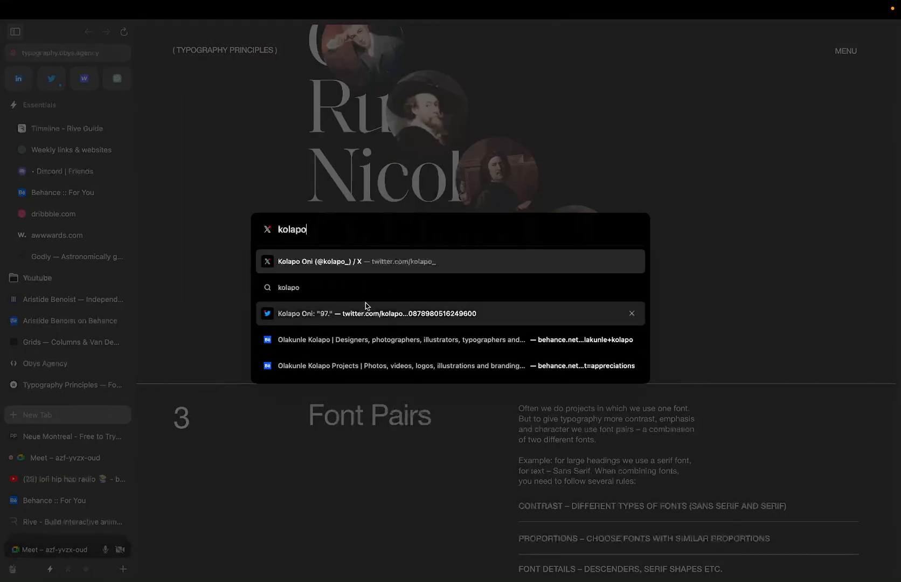
left_click(372, 260)
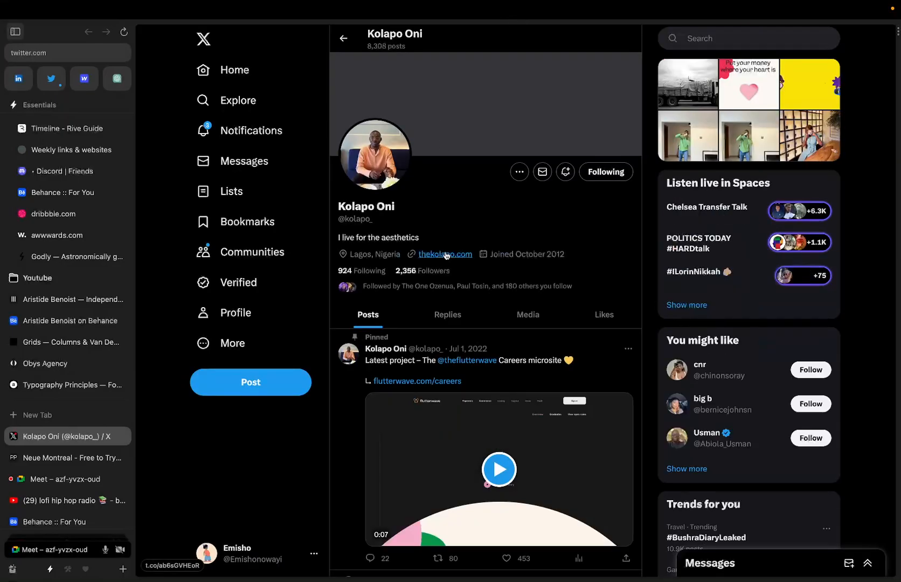
left_click(439, 255)
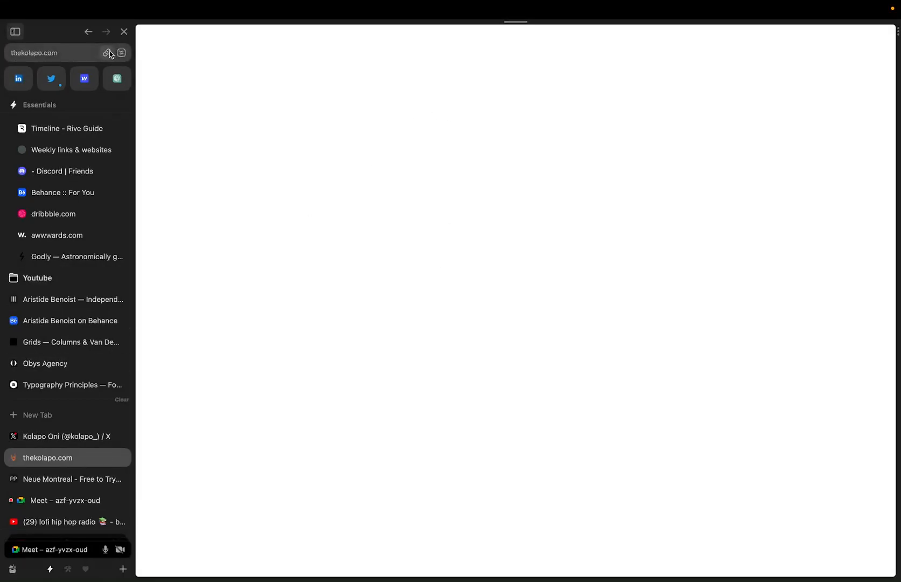
Copy the portfolio site's URL, send it in the Meet chat and return to the portfolio page.
left_click(108, 53)
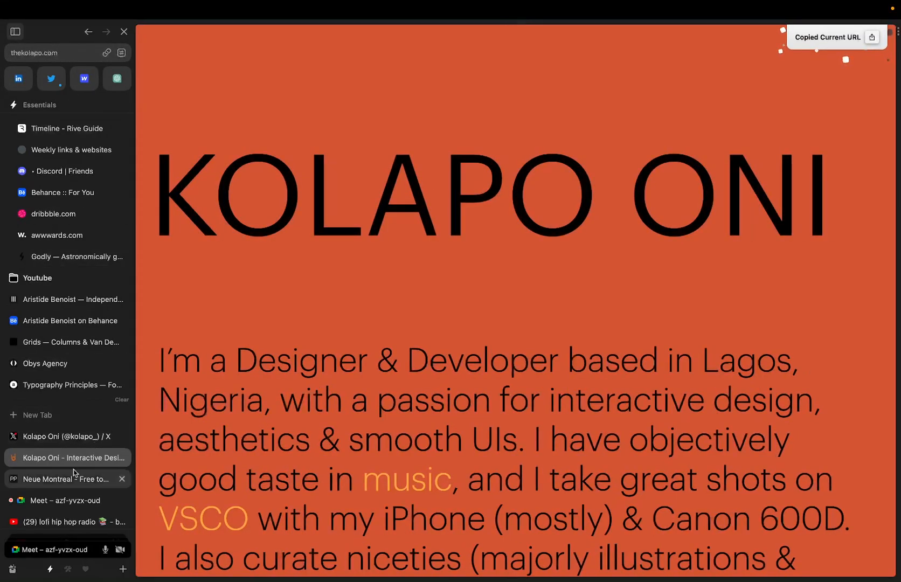
left_click(65, 500)
key("ctrl+v")
key("Return")
left_click(61, 441)
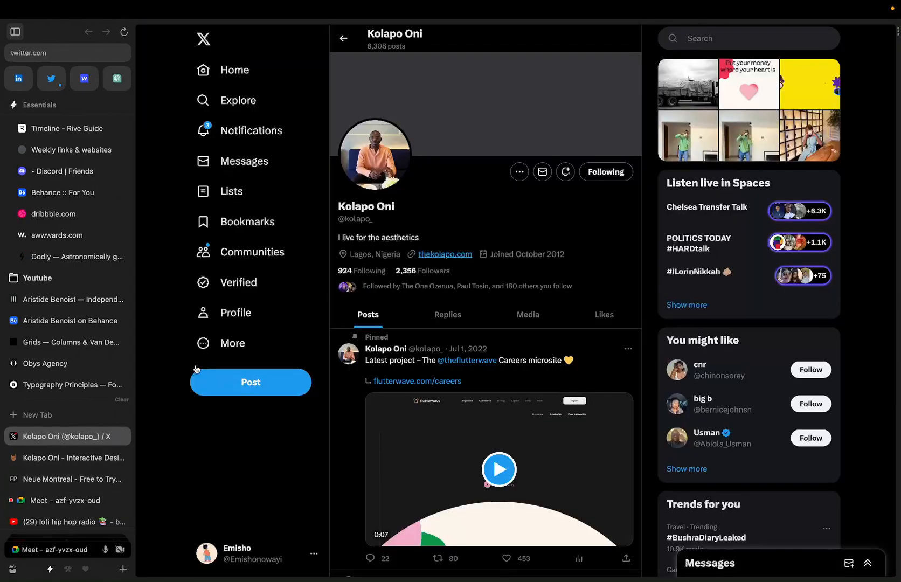
left_click(56, 474)
left_click(60, 457)
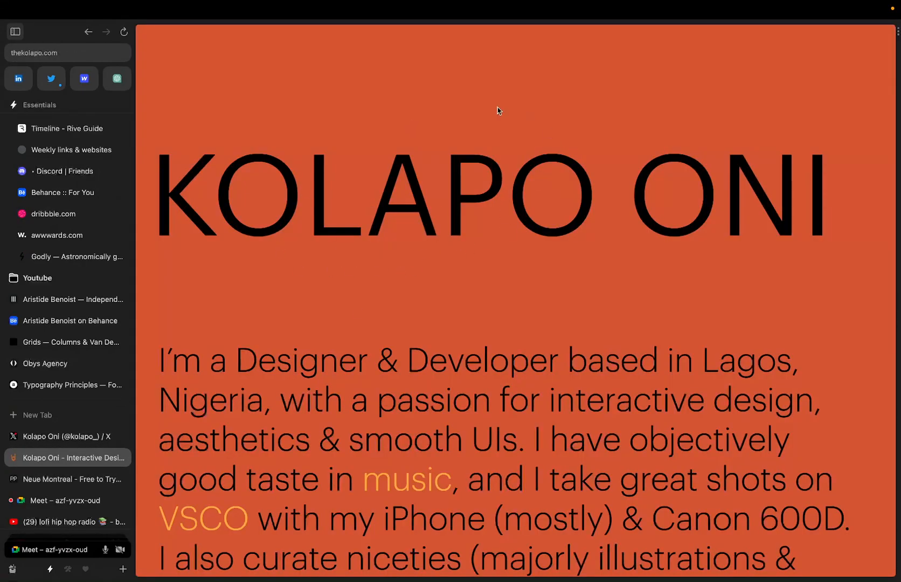
Browse the portfolio down through its Selected Work list, capture a screenshot of the page and switch back to Figma.
scroll(427, 284, "down", 3)
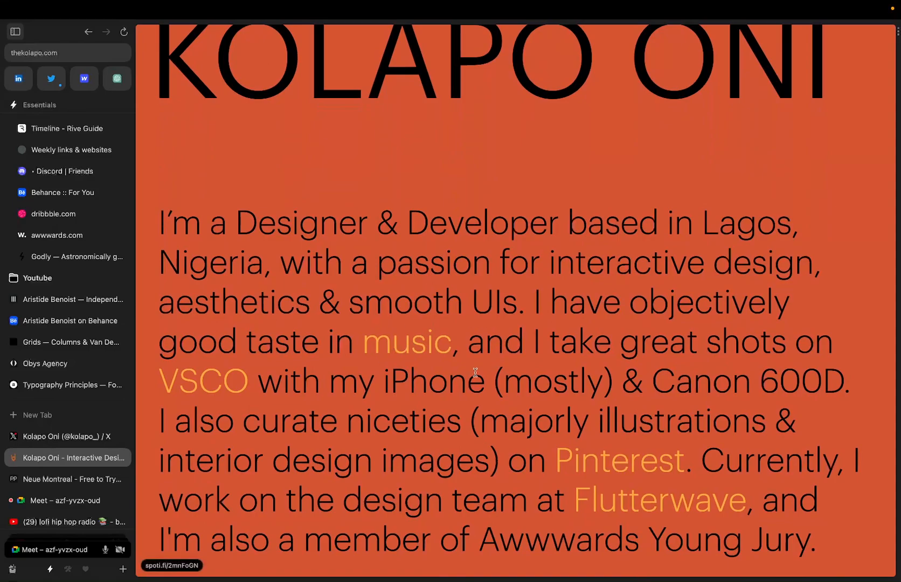
scroll(401, 361, "down", 6)
scroll(410, 373, "down", 6)
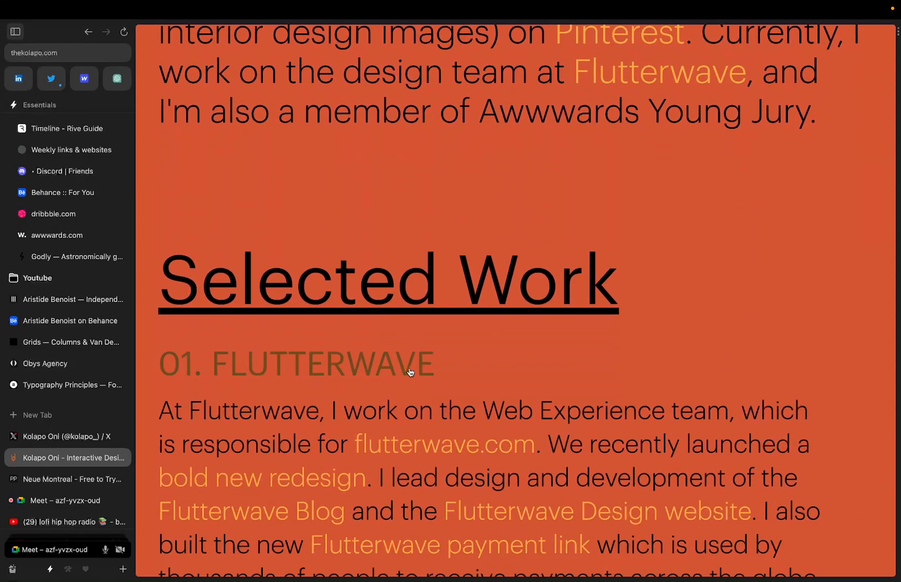
scroll(397, 290, "down", 10)
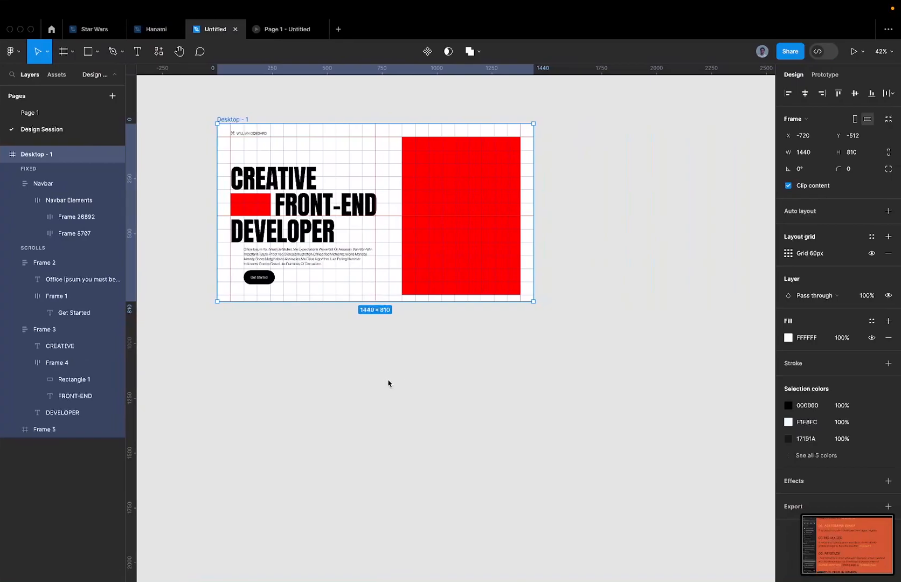
Import the portfolio screenshot from the Desktop folder and place it on the canvas to the left of Desktop - 1.
key("super+shift+k")
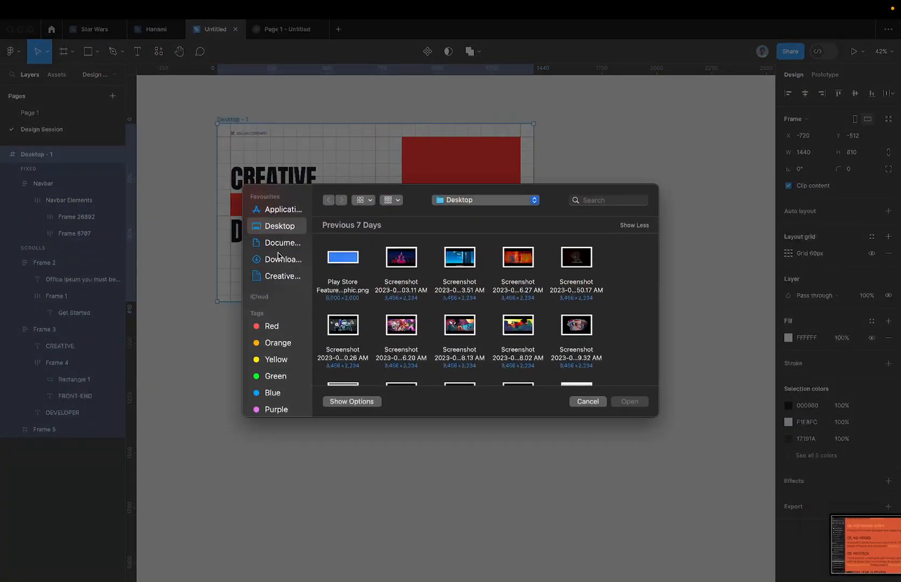
double_click(345, 257)
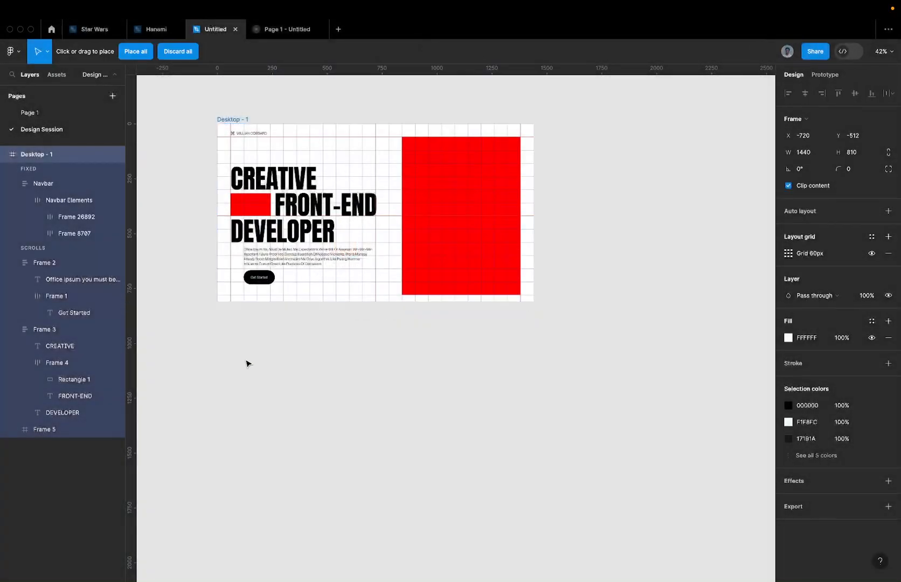
left_click(247, 363)
scroll(452, 310, "down", 3)
scroll(451, 311, "down", 2)
left_click(377, 352)
left_click_drag(378, 353, 265, 256)
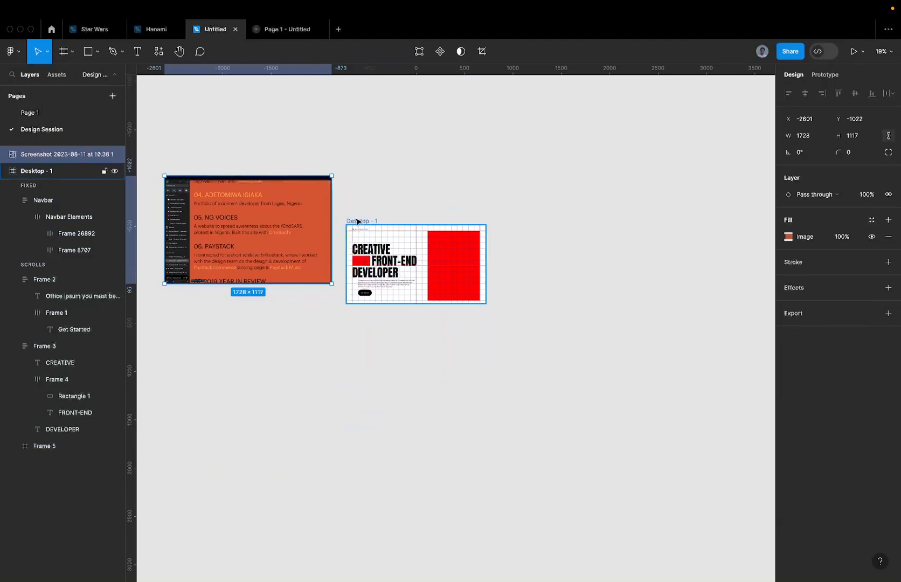
Set the fill of Desktop - 1 to the screenshot's red-orange background colour D55533 by sampling it.
left_click(356, 221)
scroll(358, 218, "up", 3)
key("i")
left_click(303, 175)
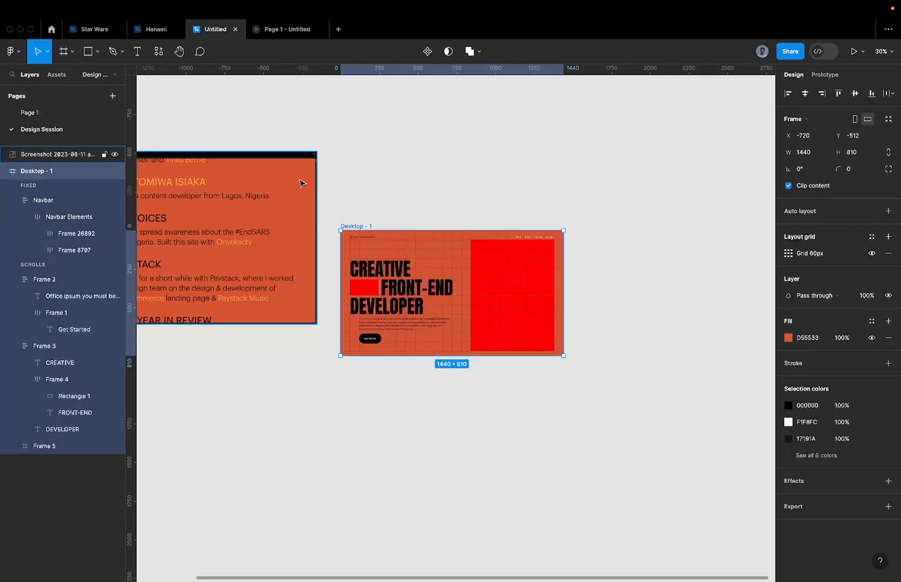
scroll(539, 205, "left", 5)
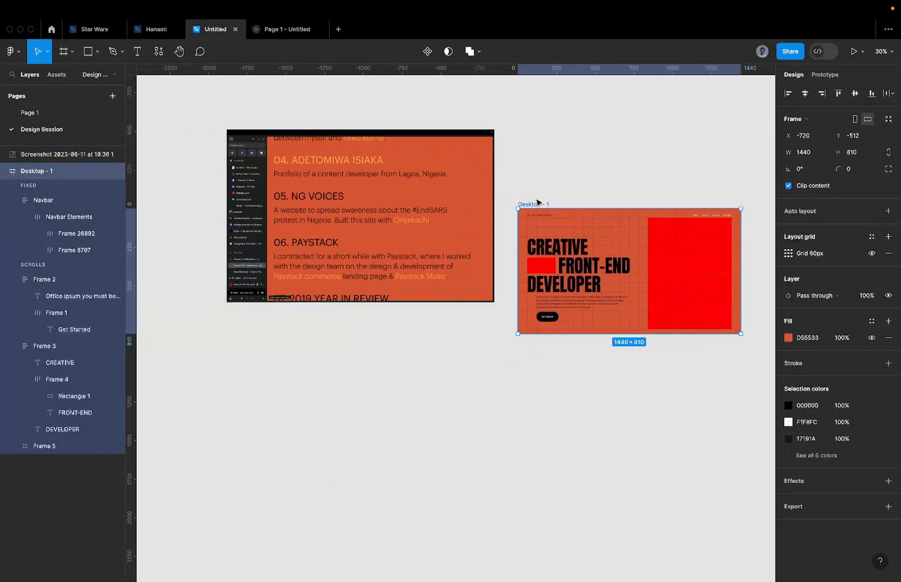
Set the Get Started button's fill to FFA83D by sampling the orange heading text in the screenshot.
left_click(569, 248)
scroll(568, 248, "up", 2)
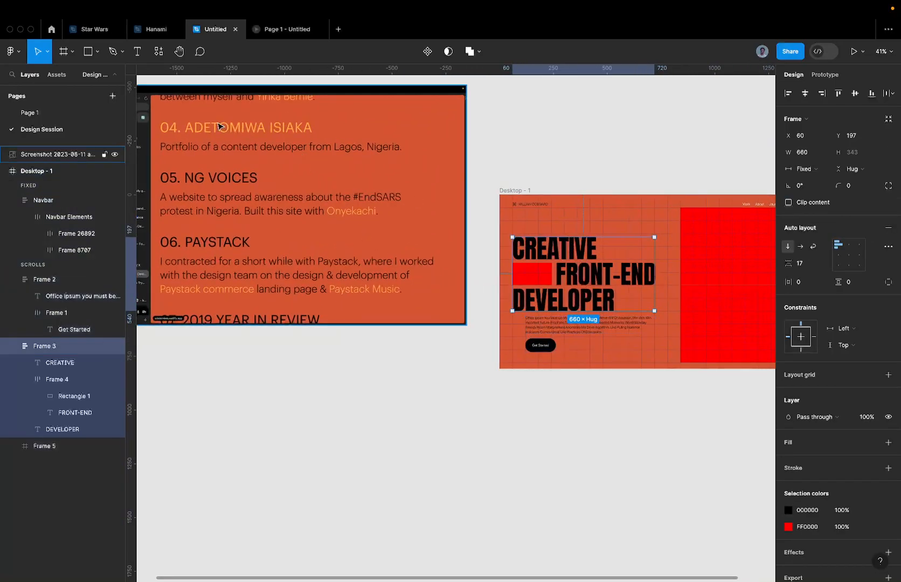
scroll(183, 132, "up", 2)
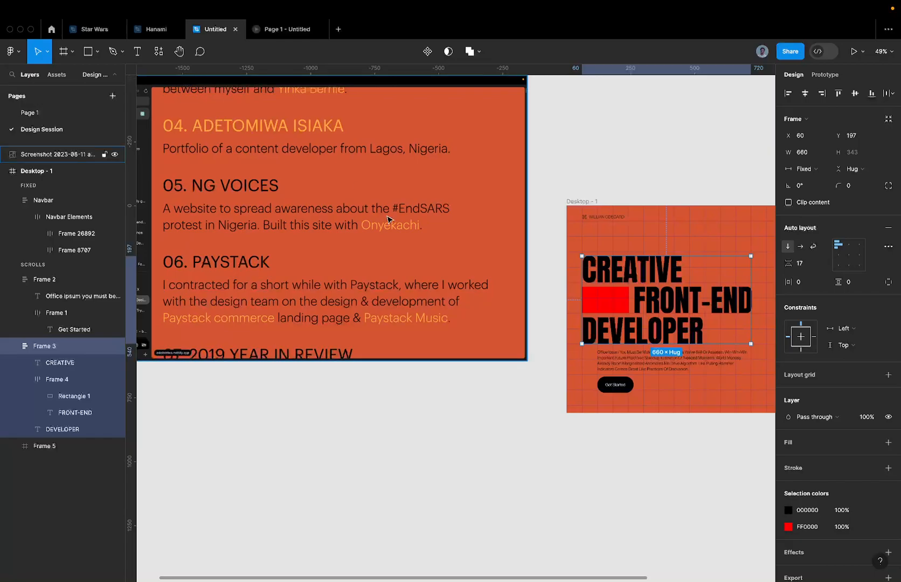
left_click(622, 383)
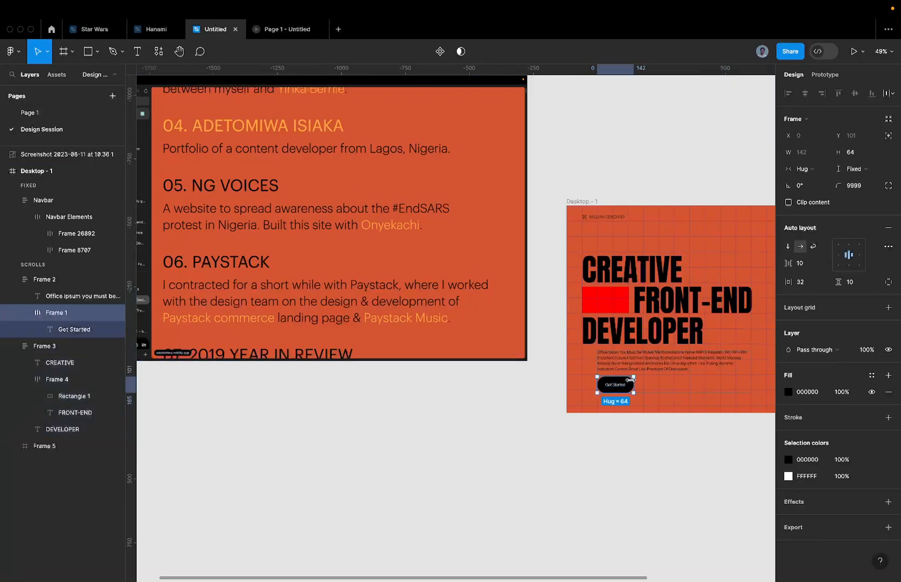
key("i")
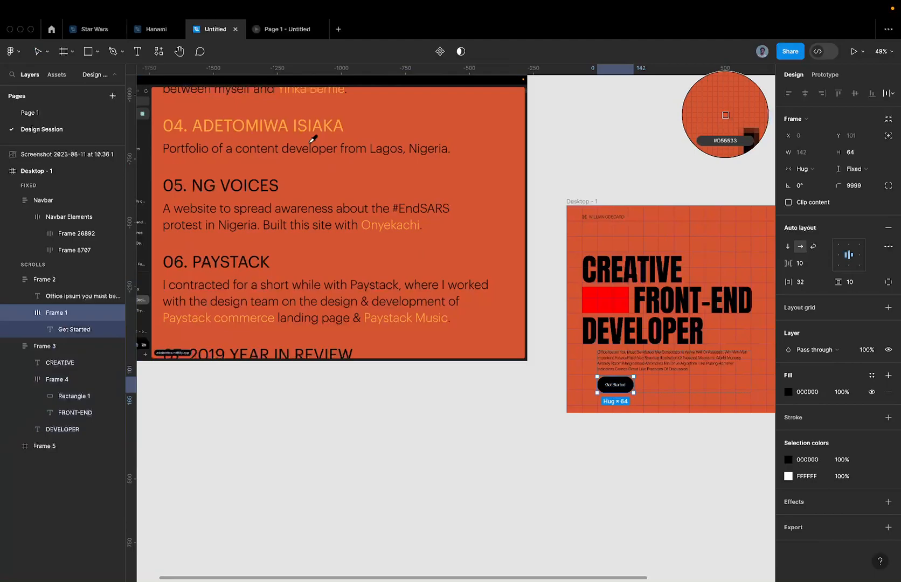
scroll(311, 132, "up", 10)
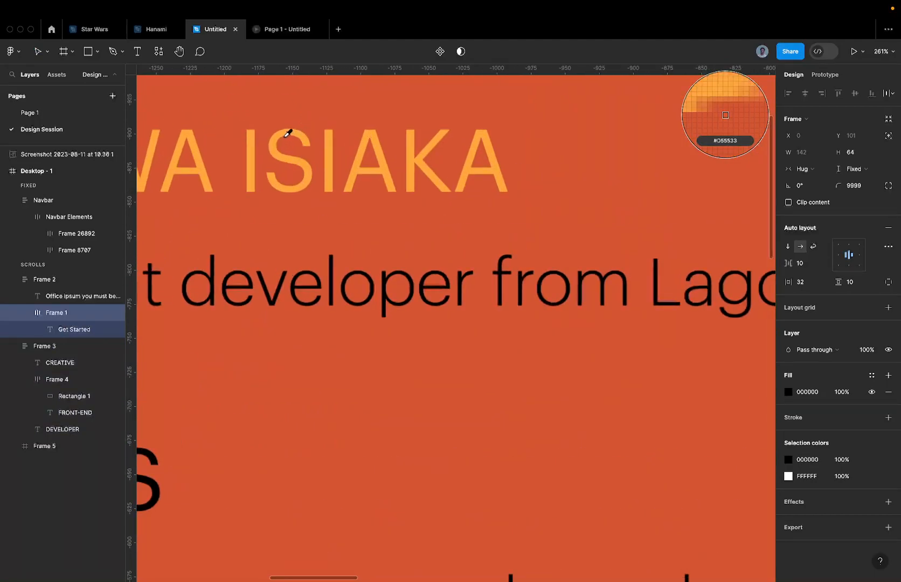
left_click(284, 132)
scroll(284, 135, "down", 10)
scroll(284, 139, "down", 1)
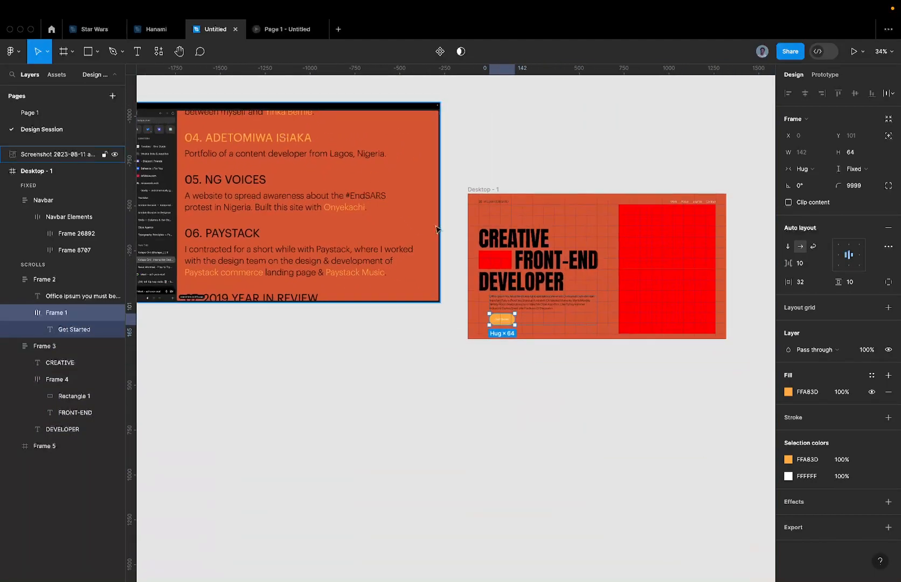
Set the text colour of the Get Started button's label to black 000000.
key("Return")
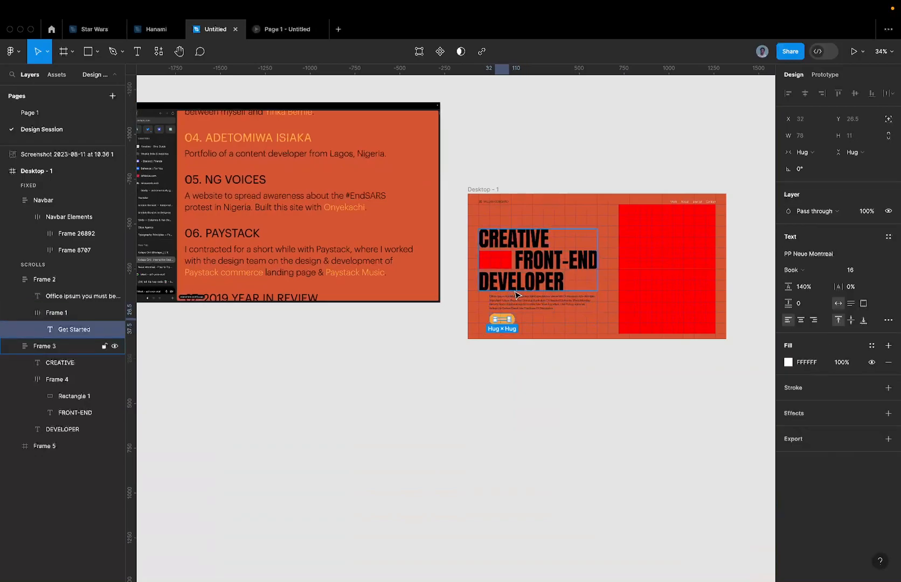
scroll(515, 291, "up", 5)
left_click(817, 362)
type("c")
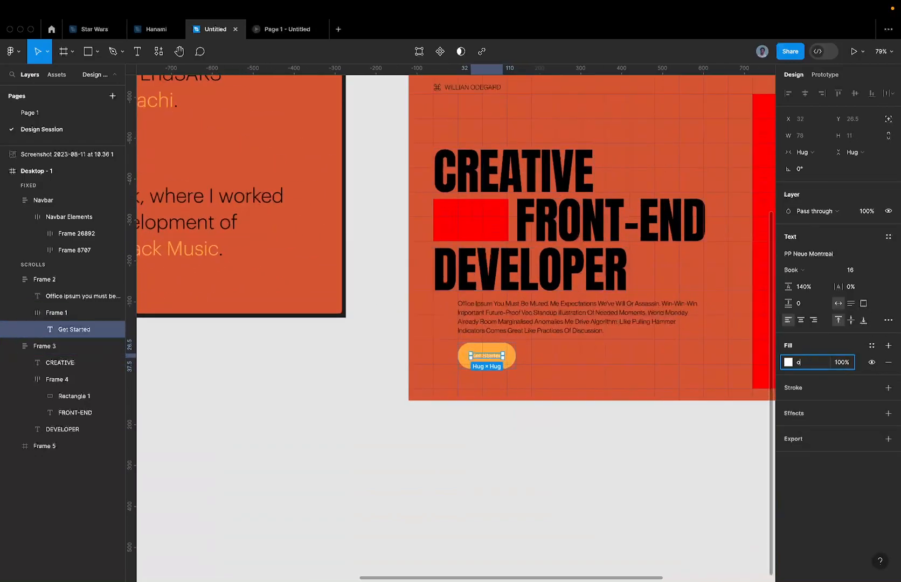
key("Escape")
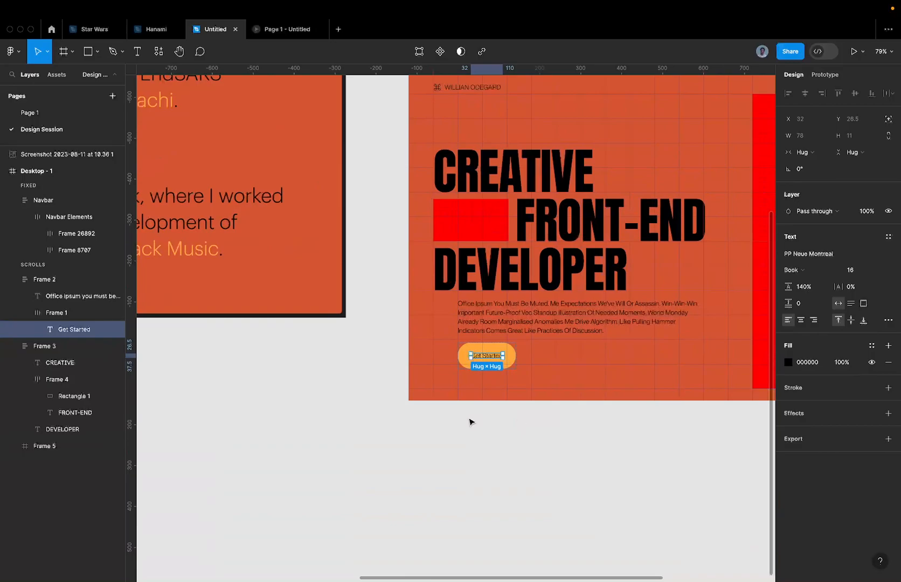
Set the FRONT-END heading text's fill to FFA83D by sampling the orange heading in the portfolio screenshot.
scroll(470, 420, "down", 5)
left_click(495, 344)
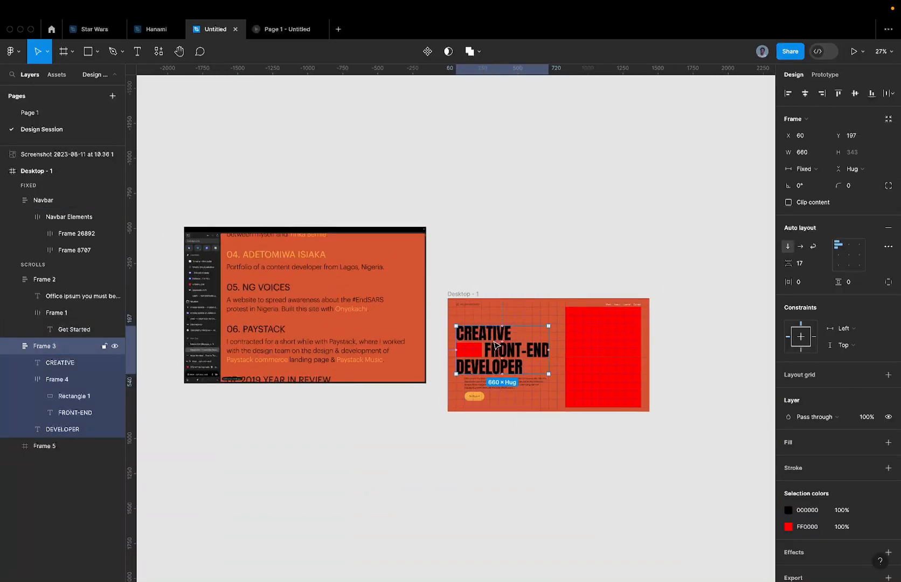
scroll(495, 342, "up", 2)
double_click(539, 355)
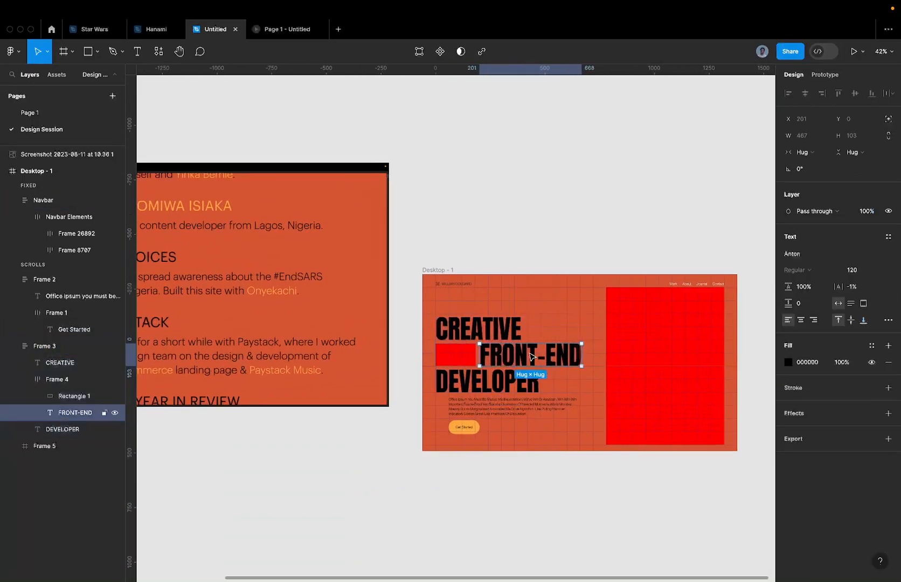
key("o")
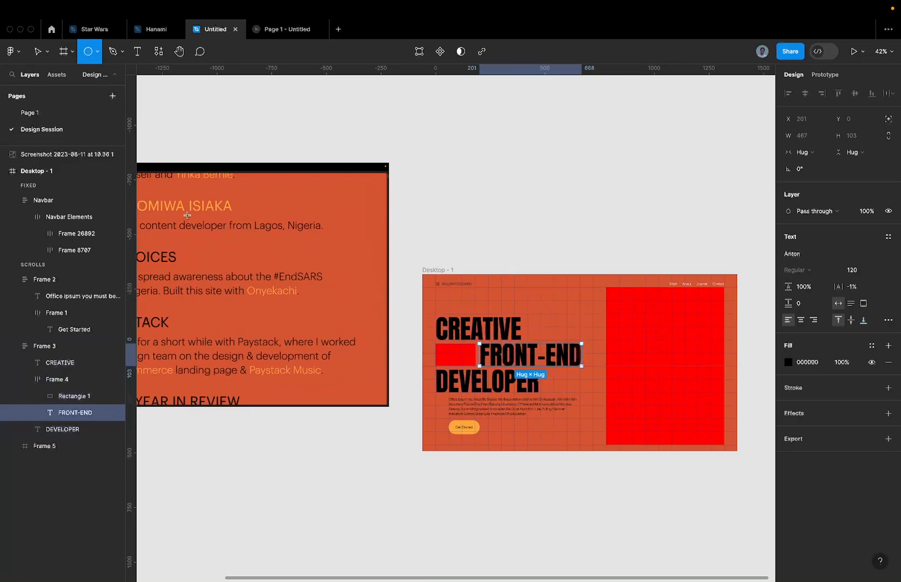
key("i")
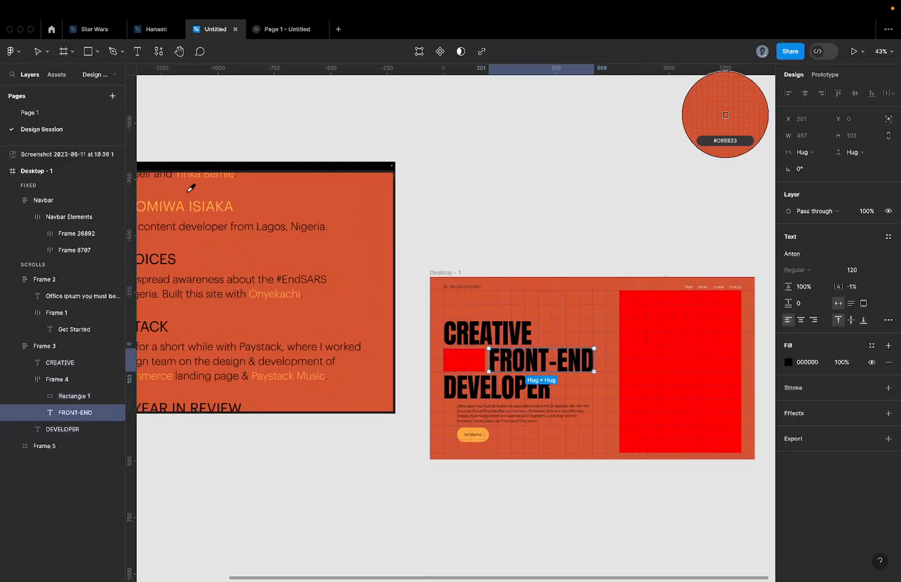
scroll(191, 188, "up", 8)
left_click(203, 245)
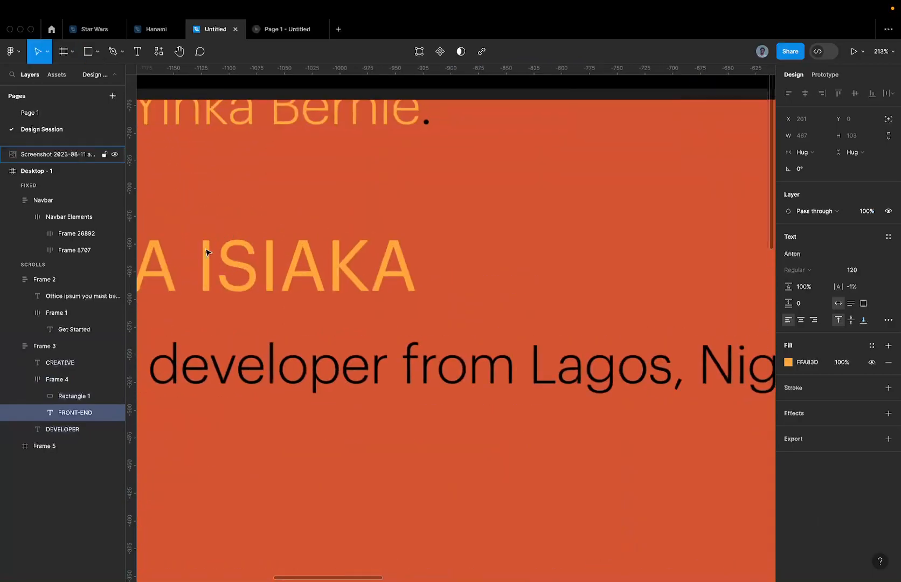
scroll(204, 249, "down", 5)
scroll(206, 252, "down", 5)
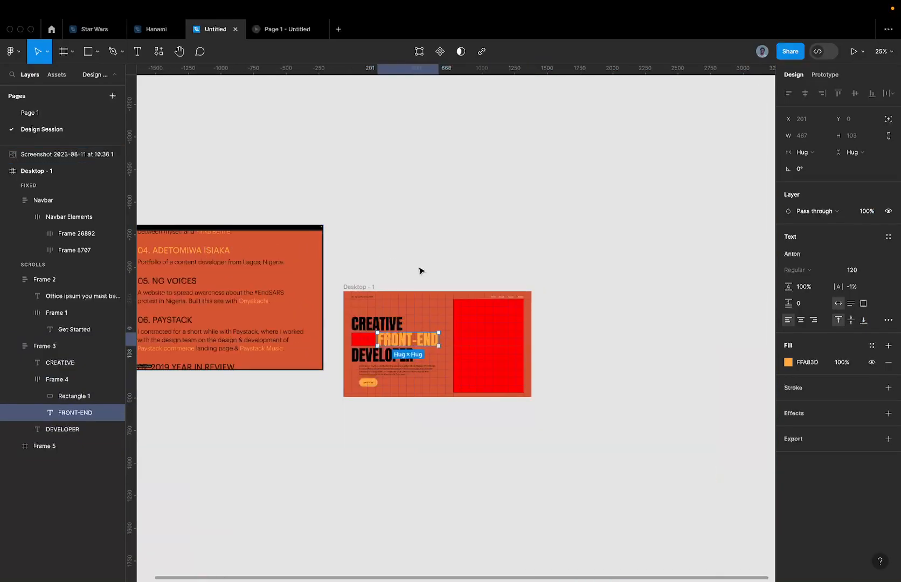
Deselect the heading text and hide the rulers and layout grid on the canvas.
left_click(420, 275)
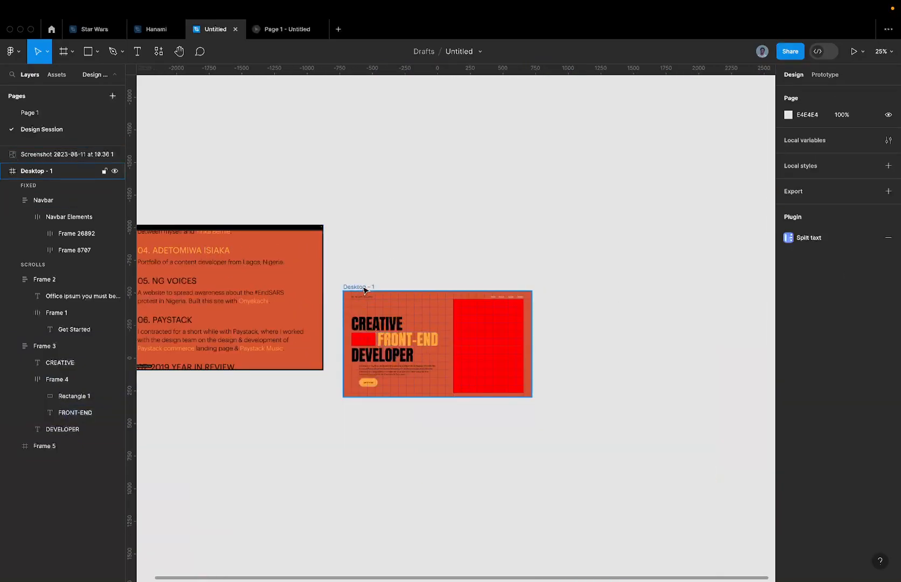
key("shift+r")
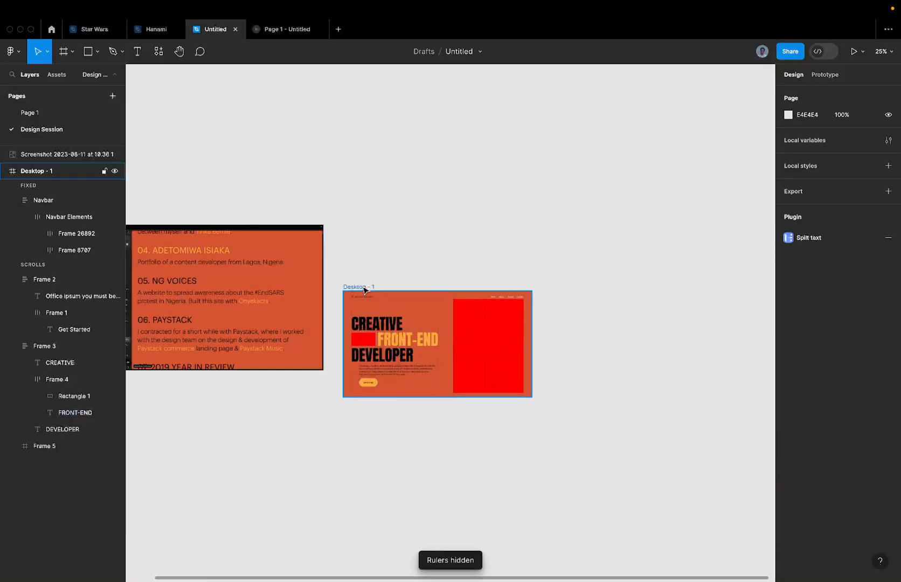
scroll(307, 283, "down", 3)
scroll(307, 283, "left", 3)
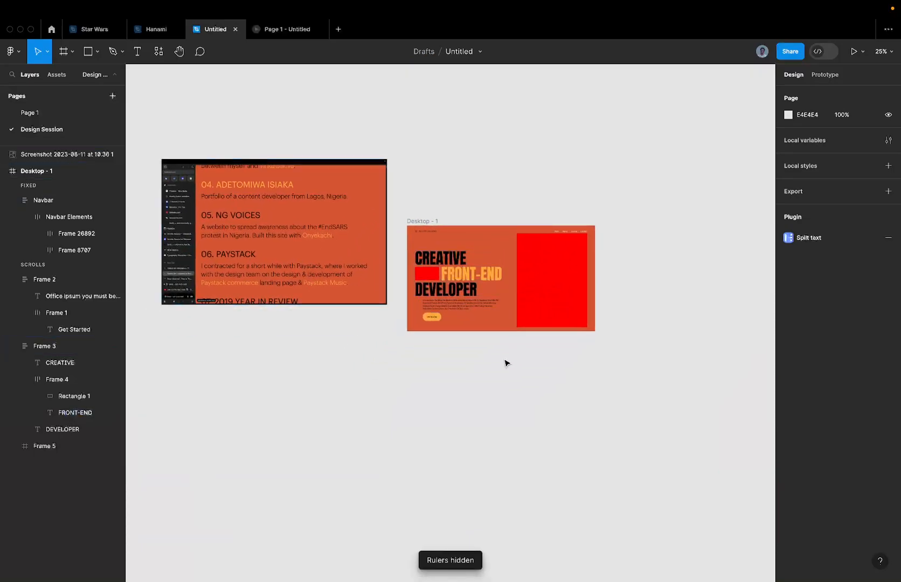
left_click(555, 268)
scroll(557, 267, "up", 3)
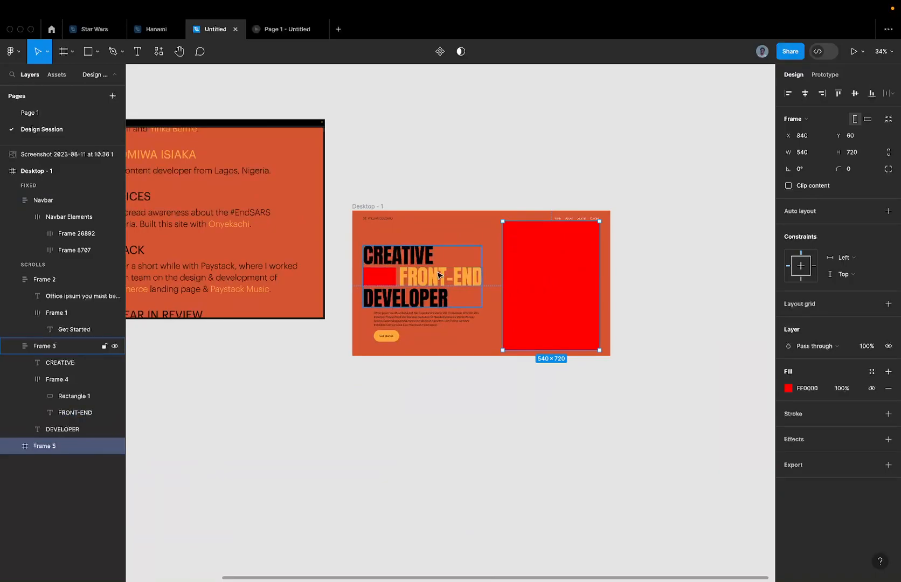
scroll(421, 268, "up", 3)
scroll(468, 253, "down", 2)
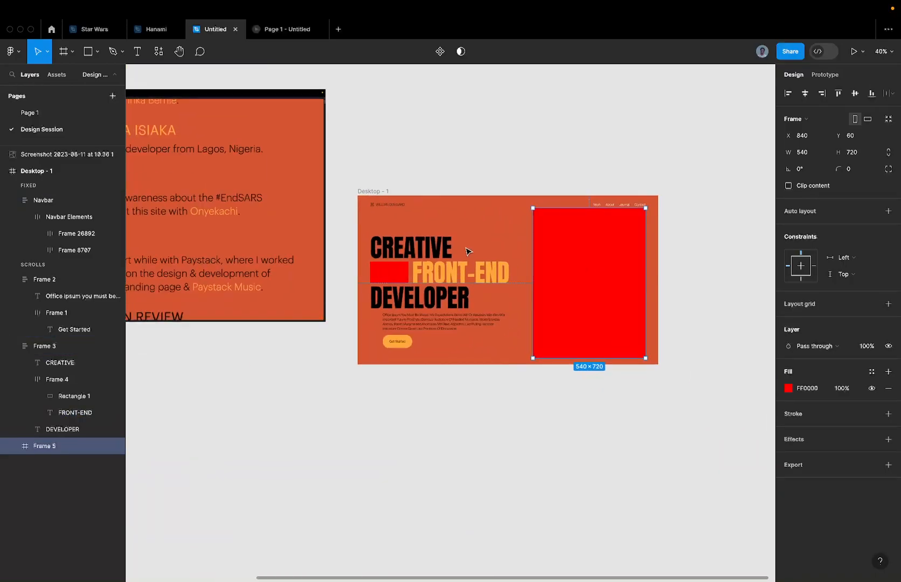
left_click(319, 161)
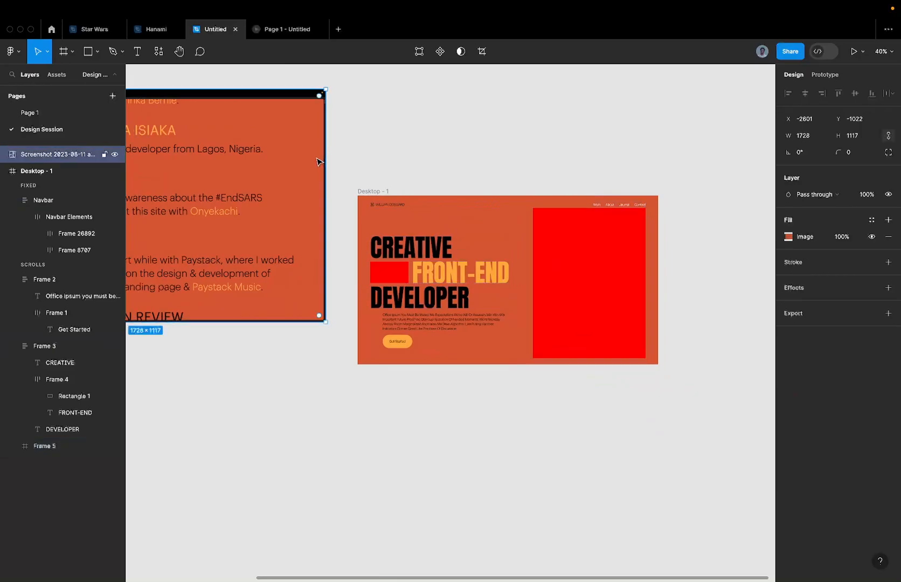
key("Delete")
scroll(318, 162, "down", 2)
scroll(557, 226, "up", 3)
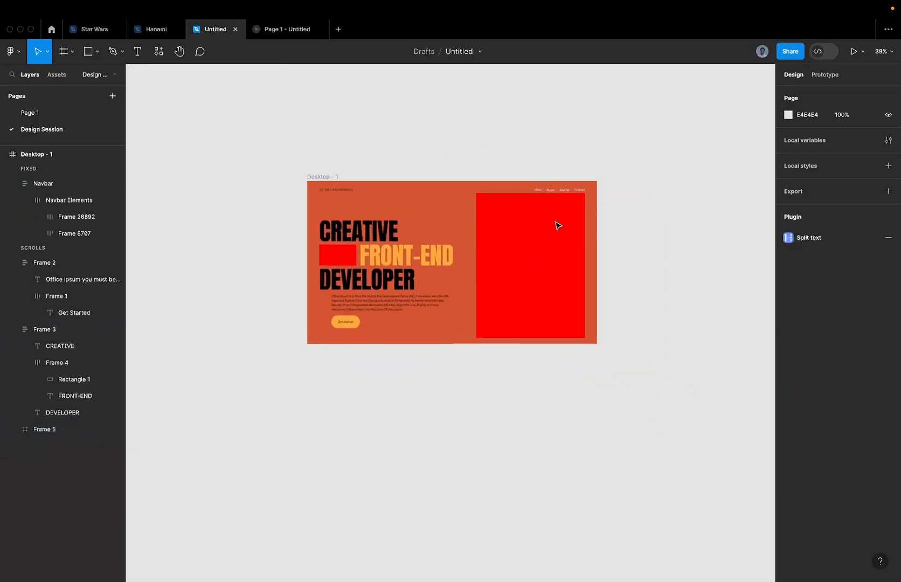
key("super+z")
Move the portfolio screenshot from beside Desktop - 1 to just above it.
scroll(524, 237, "down", 4)
left_click_drag(328, 227, 512, 153)
scroll(462, 213, "up", 6)
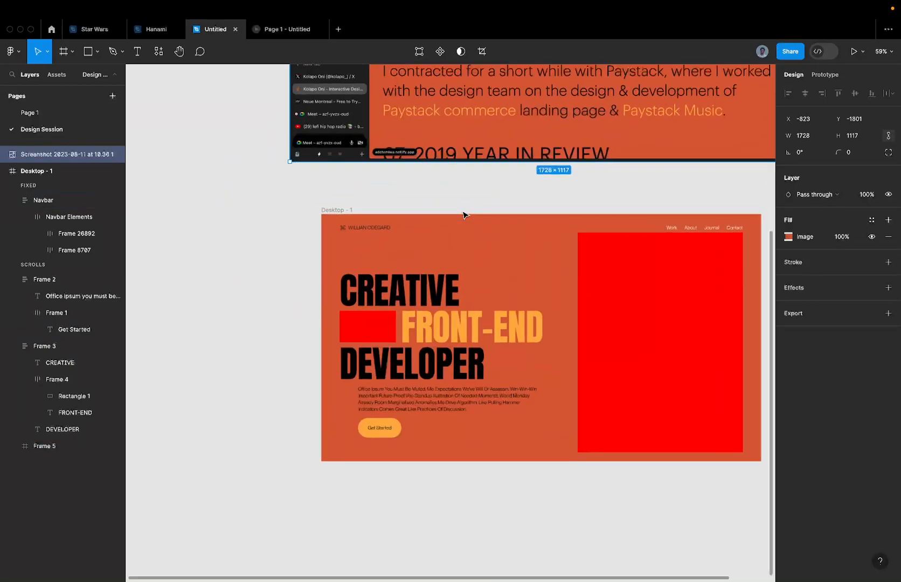
Expand all selection colours of Desktop - 1 and shift the red-orange background's hue to blue 4033D5.
left_click(342, 211)
scroll(339, 210, "right", 3)
scroll(339, 210, "down", 2)
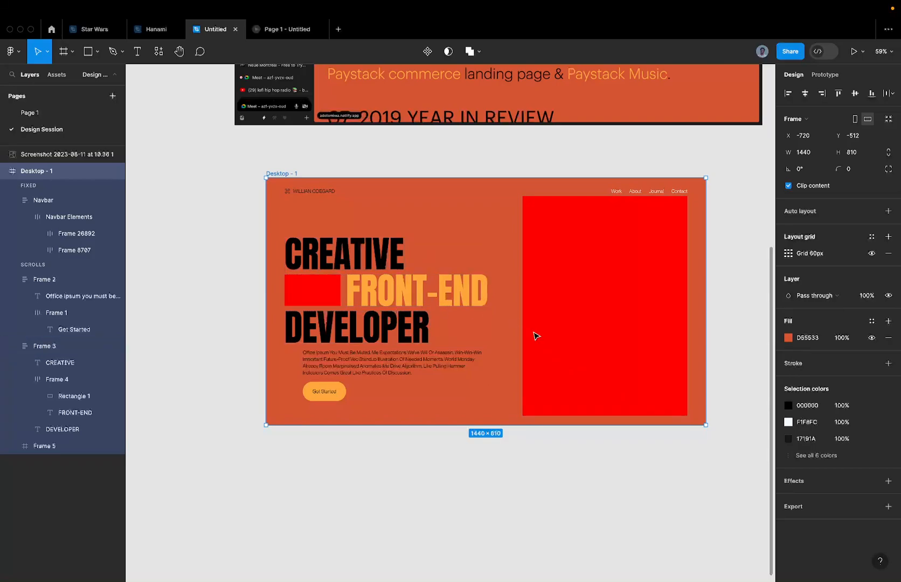
left_click(816, 455)
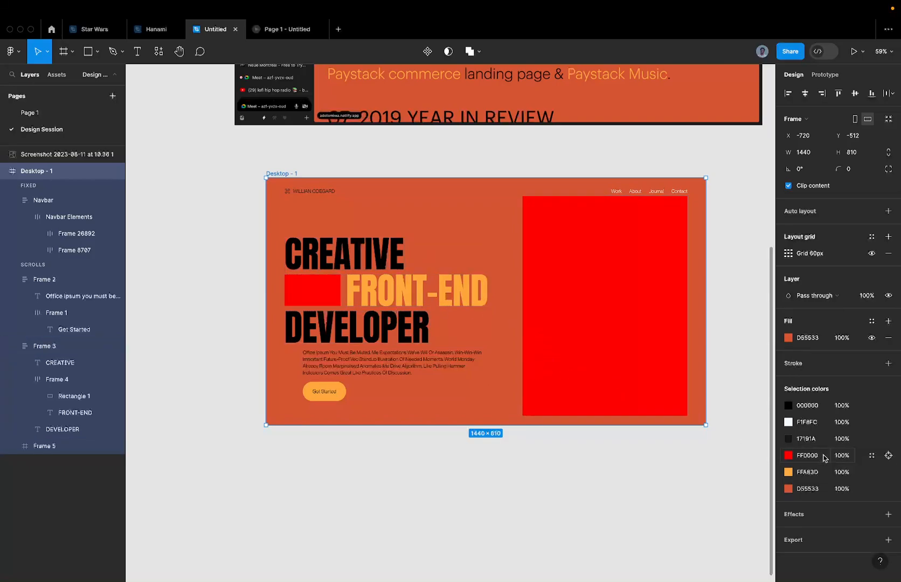
left_click(789, 488)
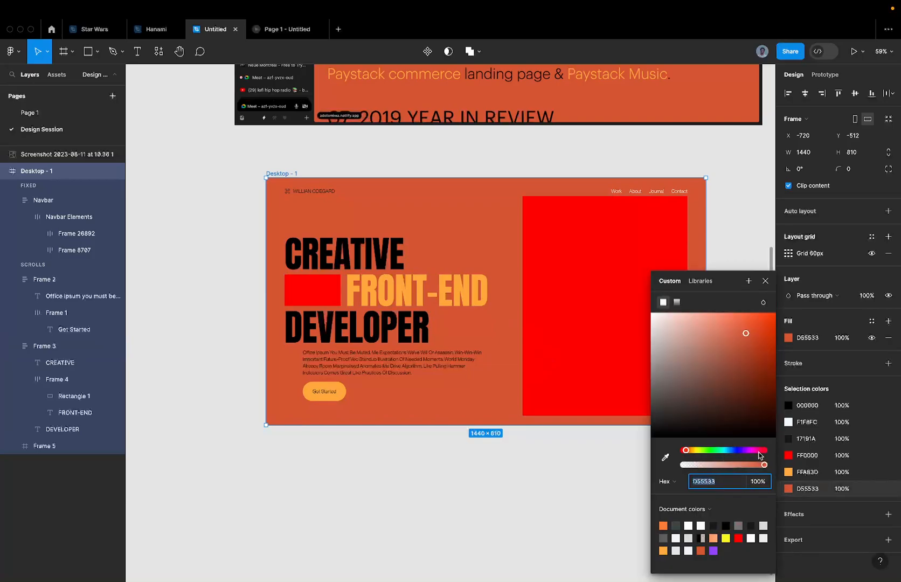
left_click_drag(686, 454, 737, 444)
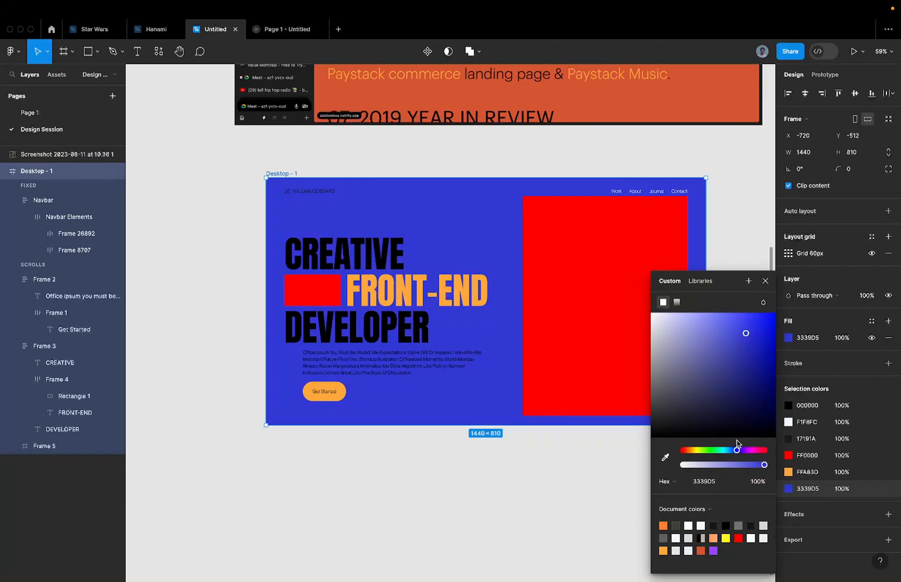
left_click_drag(737, 443, 739, 443)
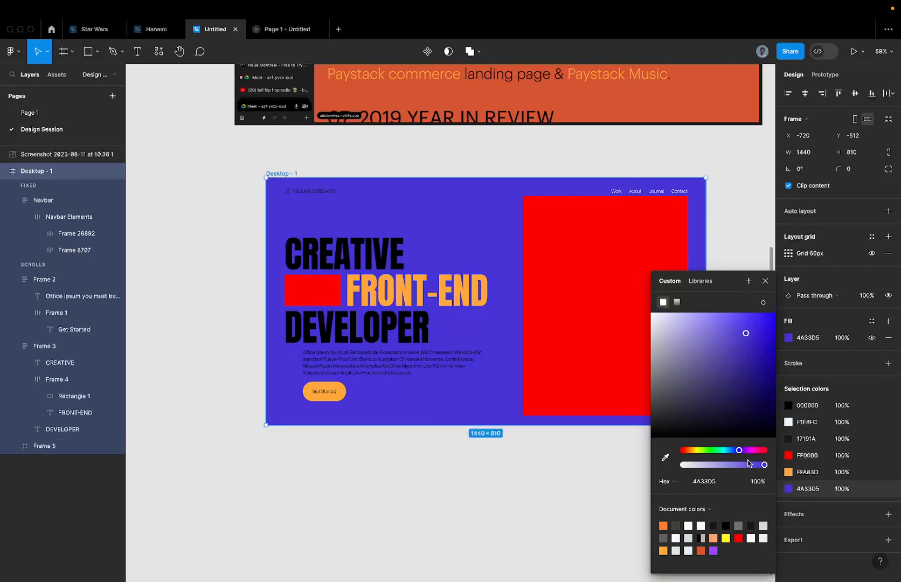
mouse_move(740, 453)
left_mouse_down()
mouse_move(688, 449)
mouse_move(738, 449)
left_mouse_up()
Shift the orange accent colour shared by FRONT-END and the Get Started button to light blue 3DD0FF.
left_click(788, 472)
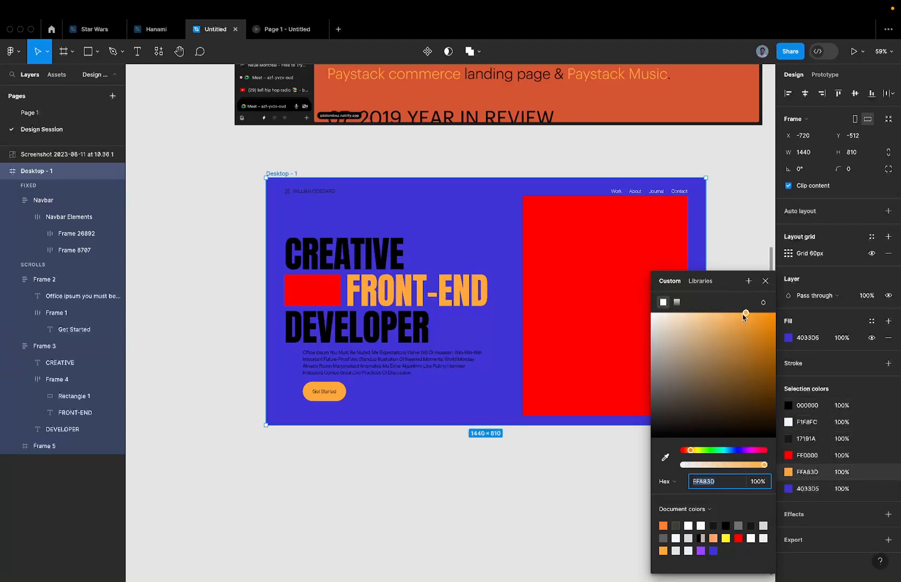
left_click_drag(697, 451, 725, 454)
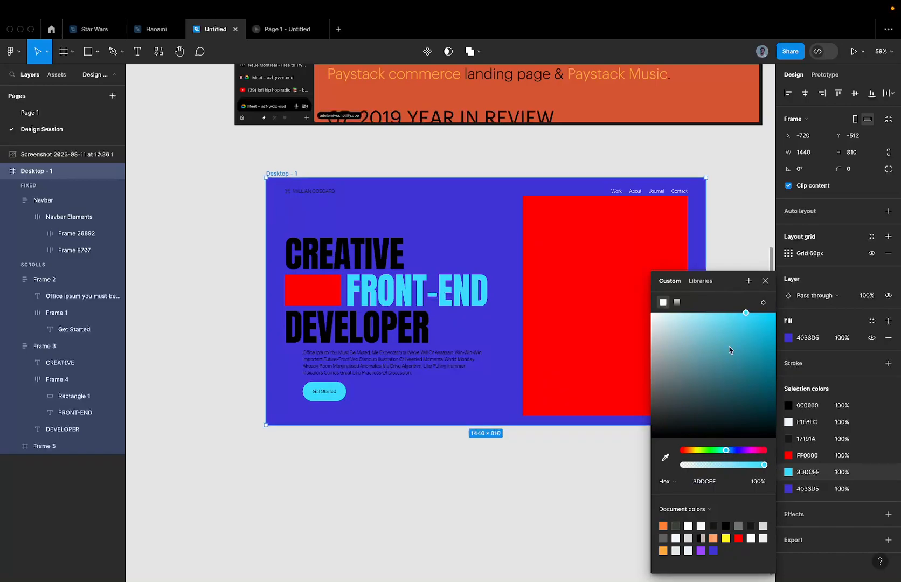
scroll(363, 171, "up", 3)
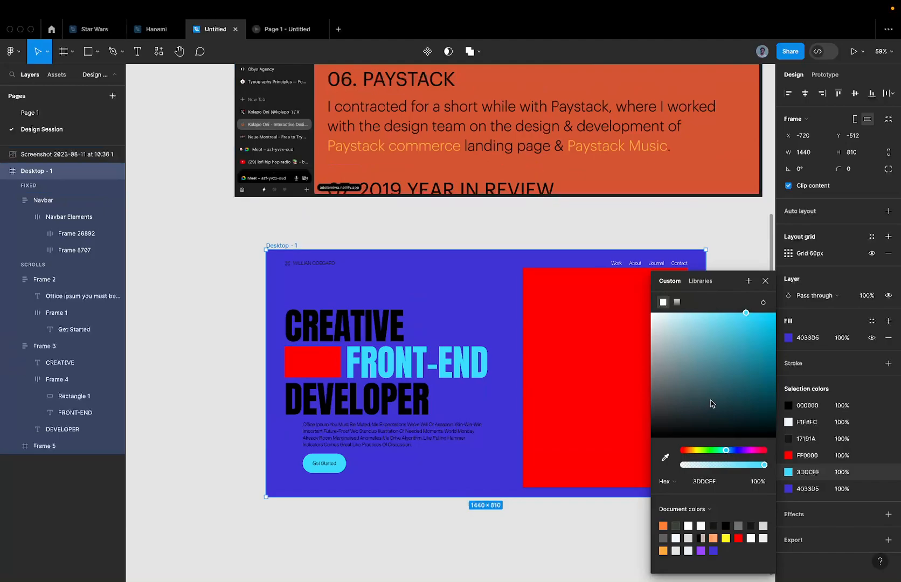
left_click_drag(730, 453, 728, 451)
left_click(503, 236)
scroll(494, 299, "down", 5)
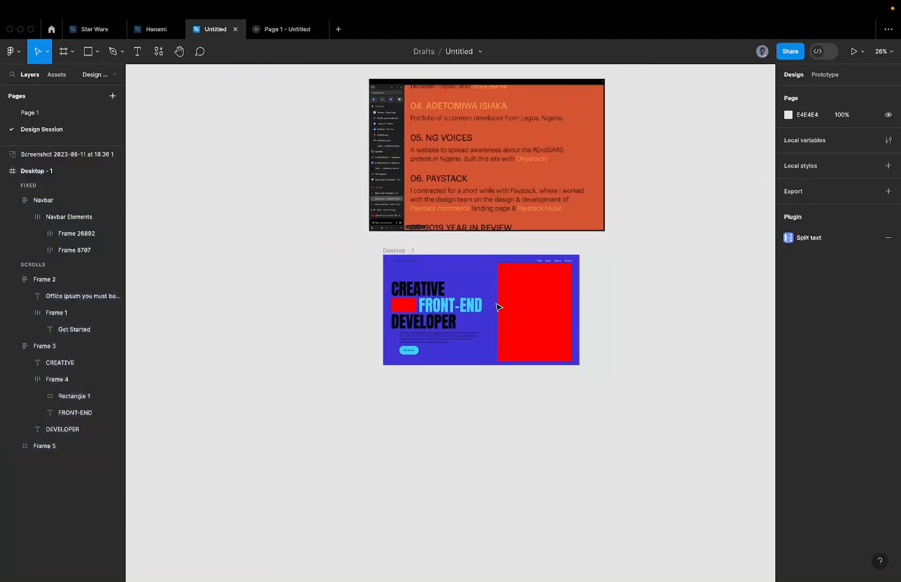
scroll(478, 323, "up", 4)
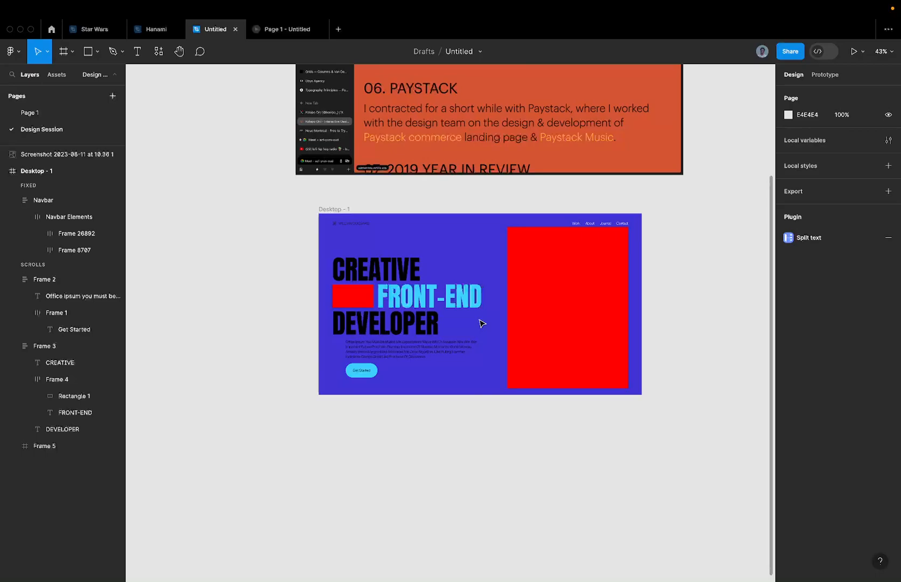
scroll(481, 323, "up", 2)
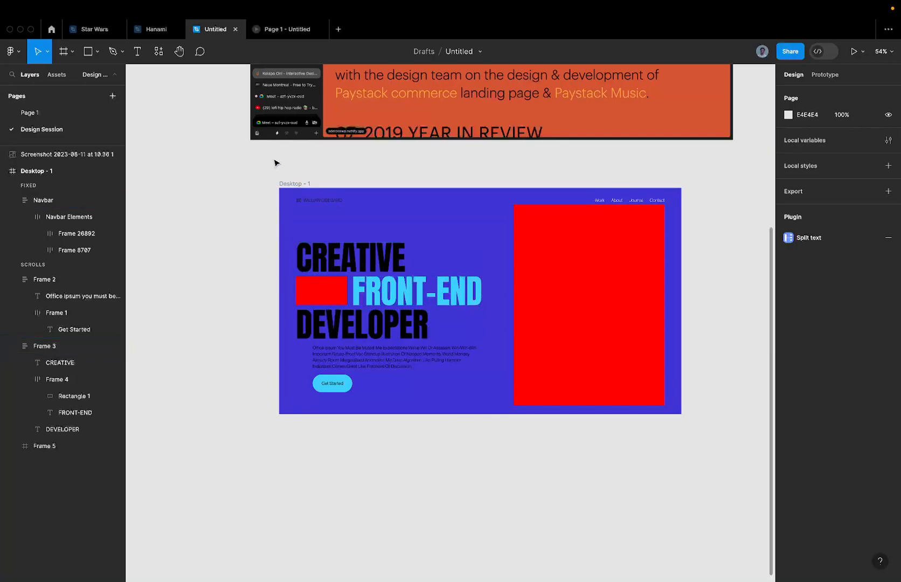
Copy the hex code of Desktop - 1's blue background fill and switch to the browser.
left_click(293, 184)
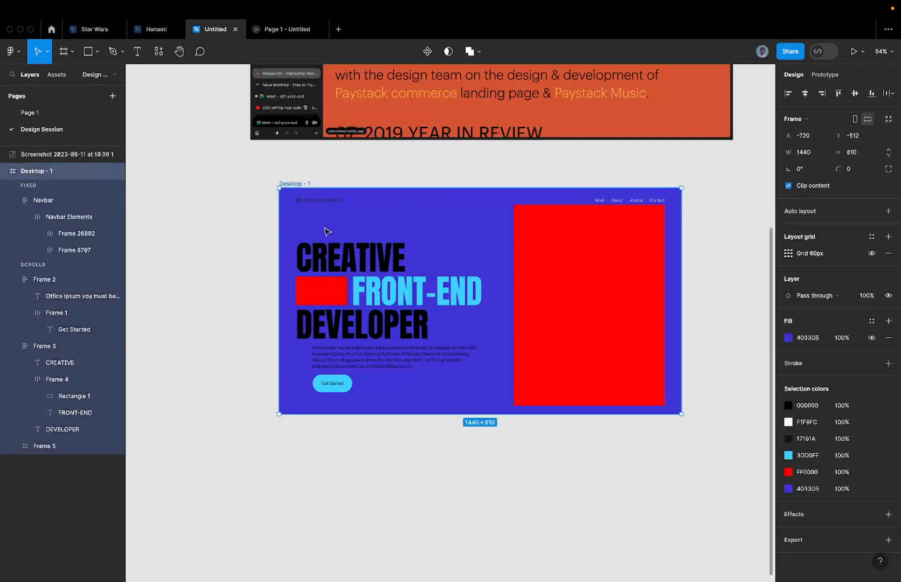
scroll(312, 238, "up", 5)
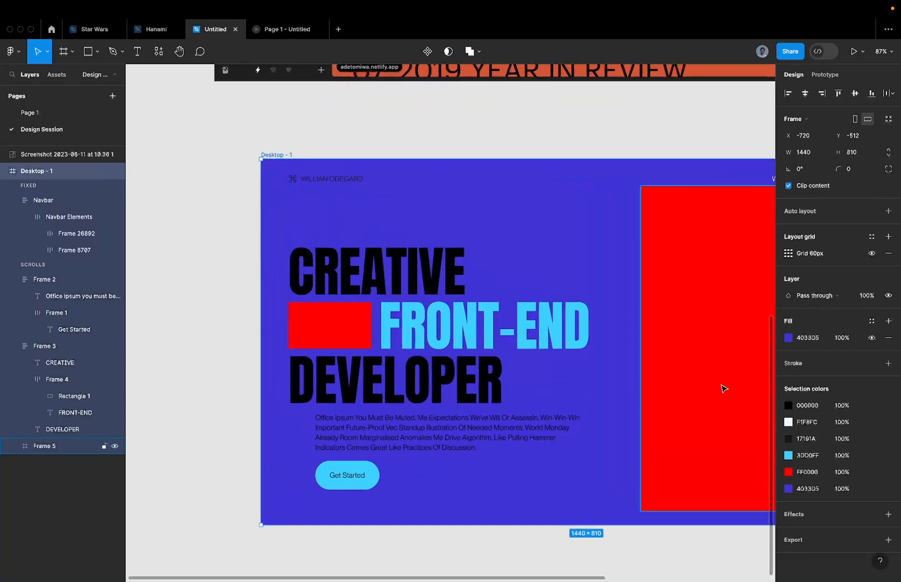
left_click(810, 339)
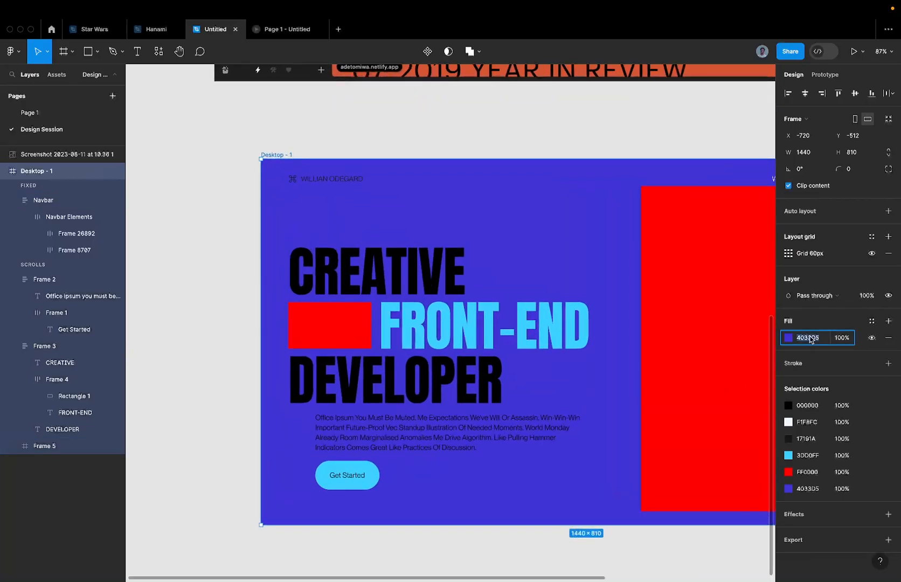
key("ctrl+Left")
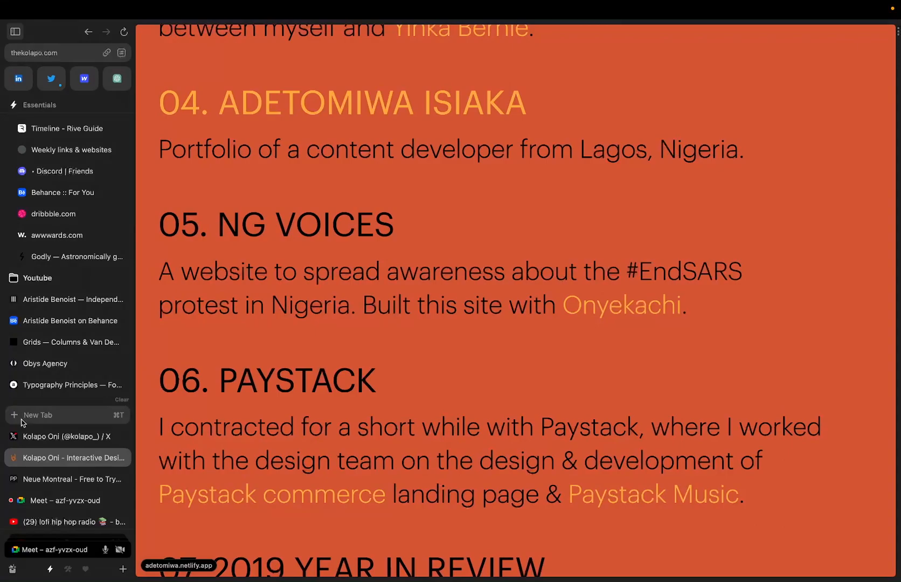
Open the Adobe Color wheel at color.adobe.com in a new browser tab.
left_click(22, 420)
type("coolo")
key("BackSpace")
key("BackSpace")
key("BackSpace")
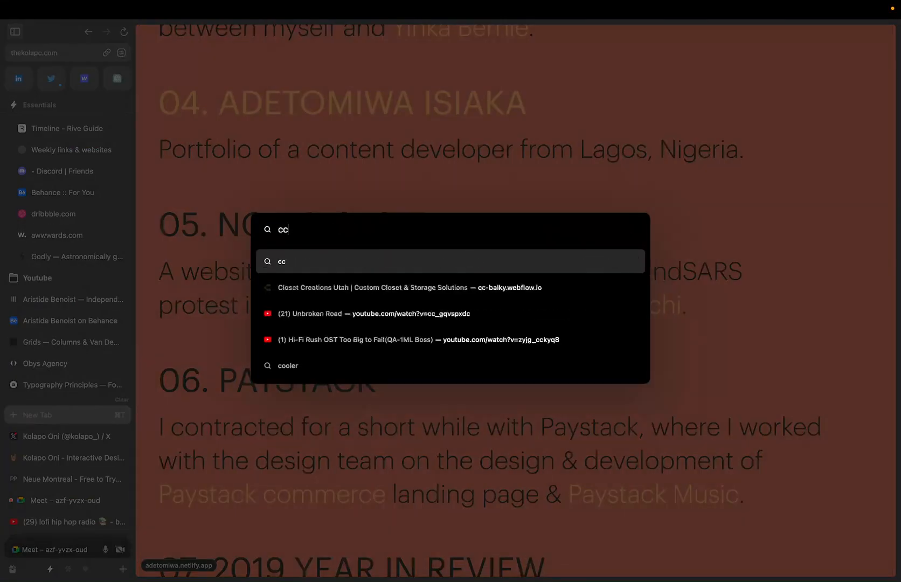
type("lor.adobe.com")
key("Return")
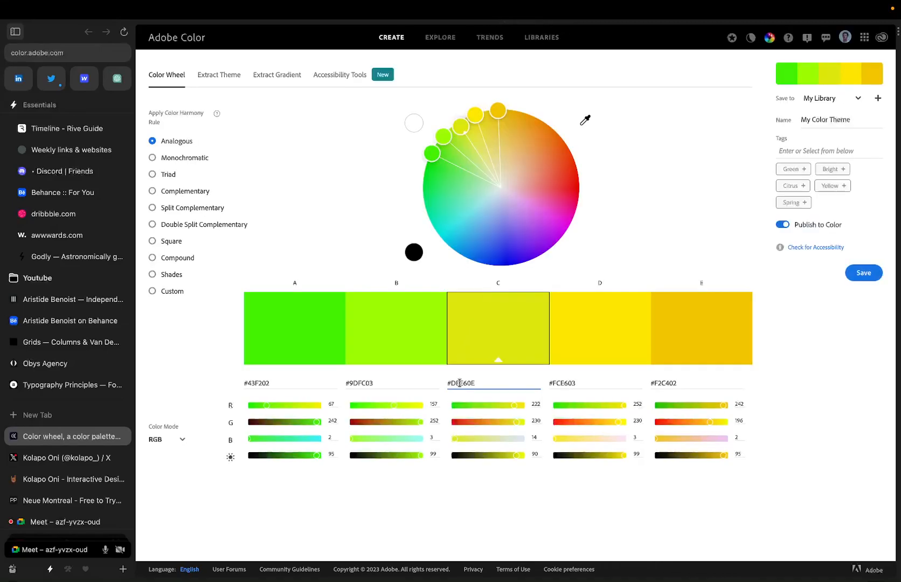
Set base colour C of the Analogous palette to #4033D5.
triple_click(459, 383)
type("#40B3D5")
key("Return")
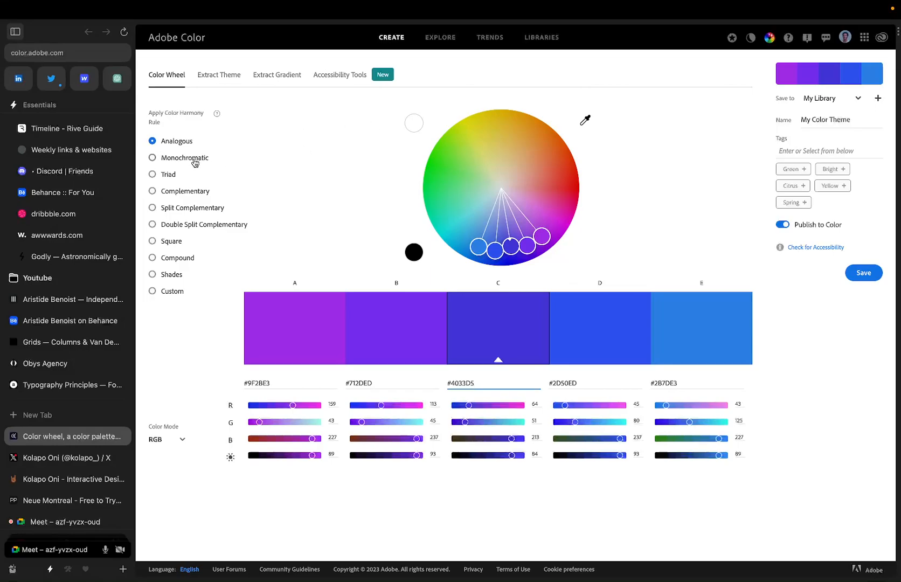
Preview the Complementary and Split Complementary harmonies for base colour #4033D5, and return to the Analogous rule.
left_click(174, 193)
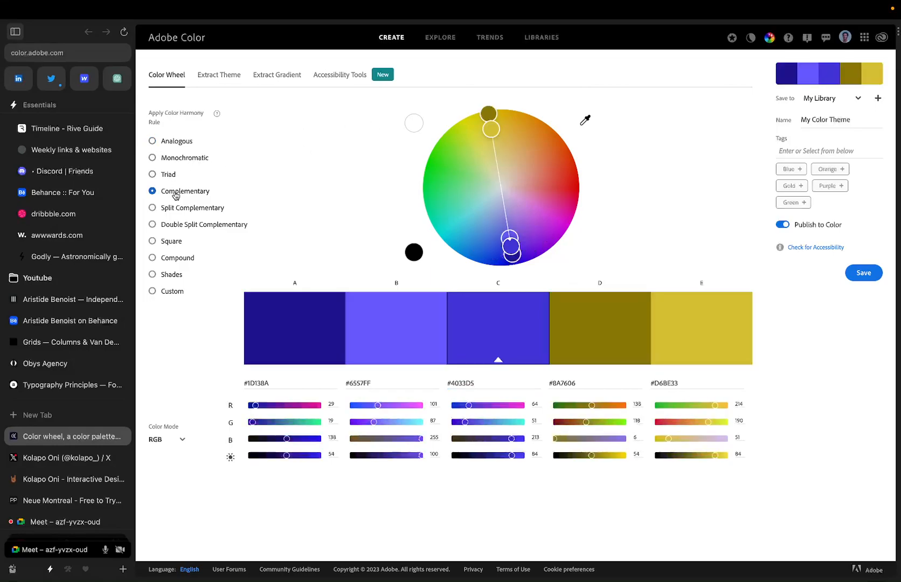
left_click(181, 208)
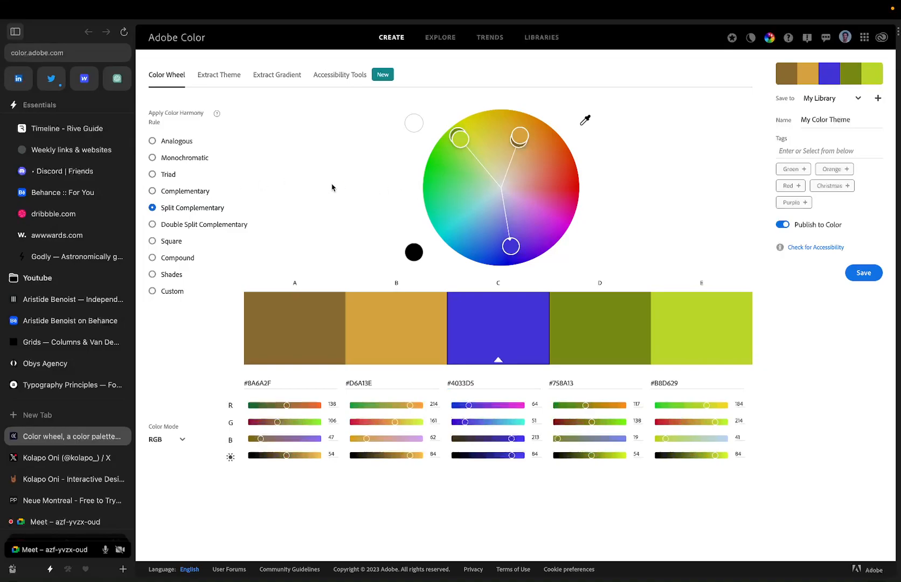
left_click(163, 142)
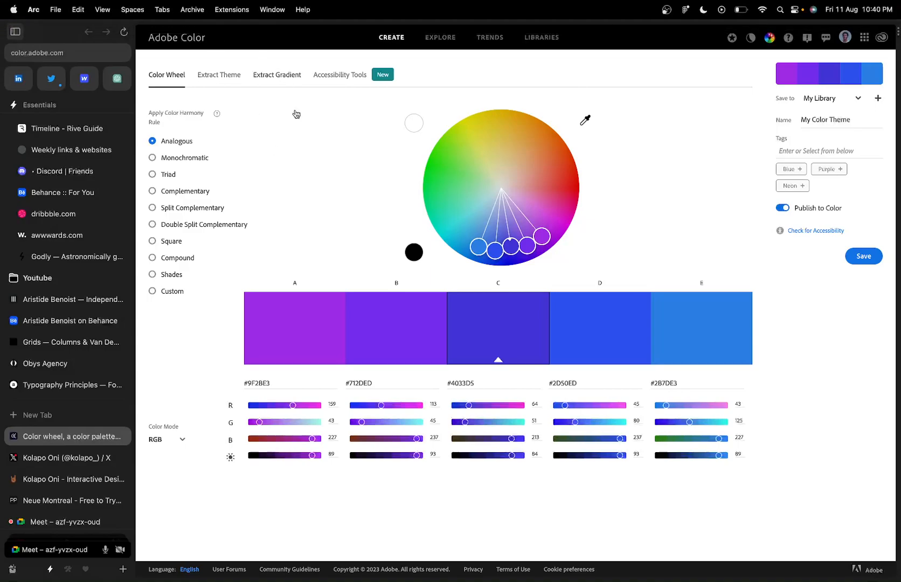
Copy Analogous colour A, 9F2BE3, and apply it in Figma to the light blue accent shared by FRONT-END and Get Started.
double_click(265, 381)
key("super+c")
key("ctrl+Right")
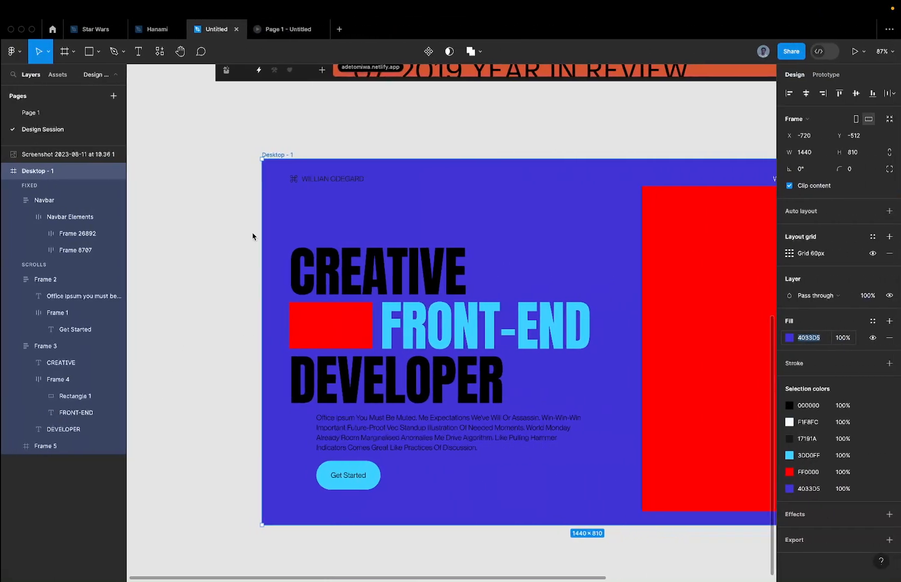
left_click(282, 154)
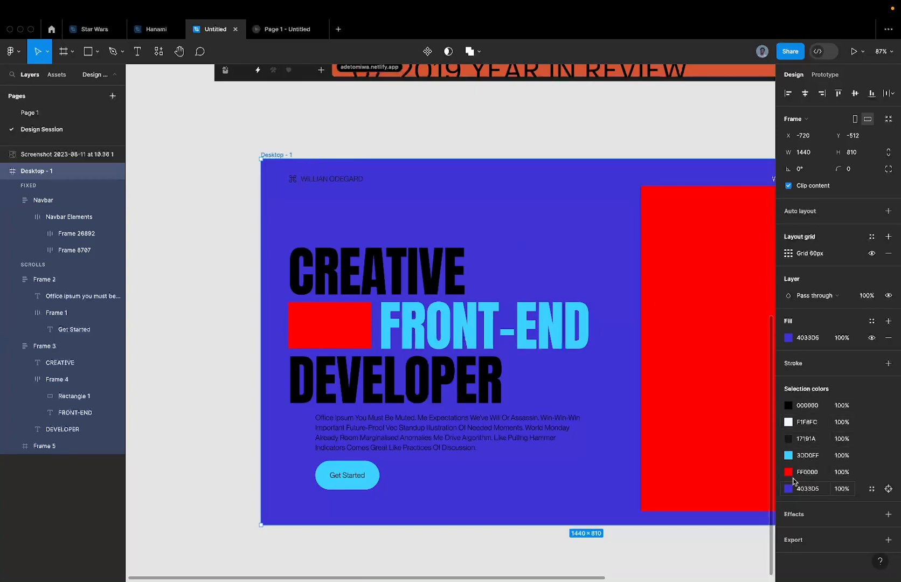
left_click(807, 455)
key("super+v")
key("Return")
scroll(604, 421, "down", 5)
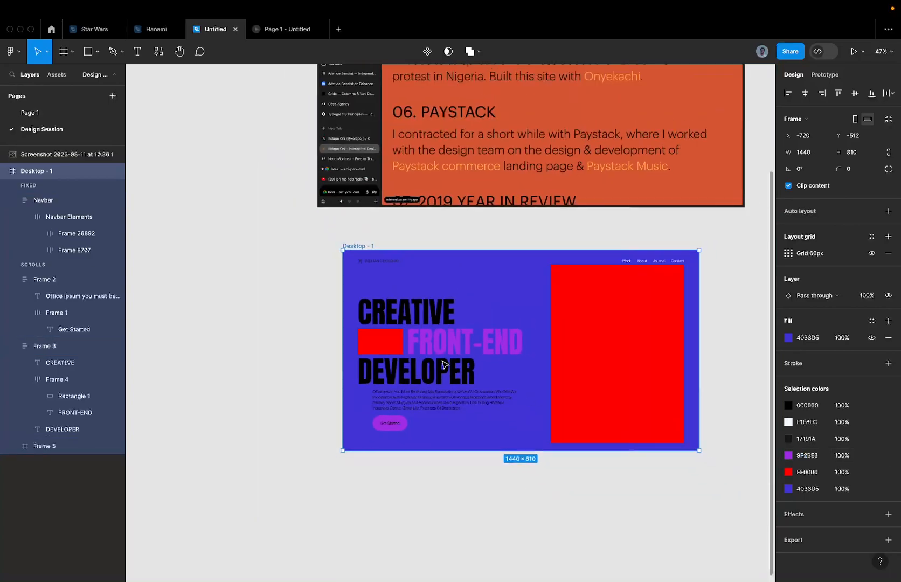
Lighten the purple accent of FRONT-END and the Get Started button to E0ABFF.
left_click(788, 455)
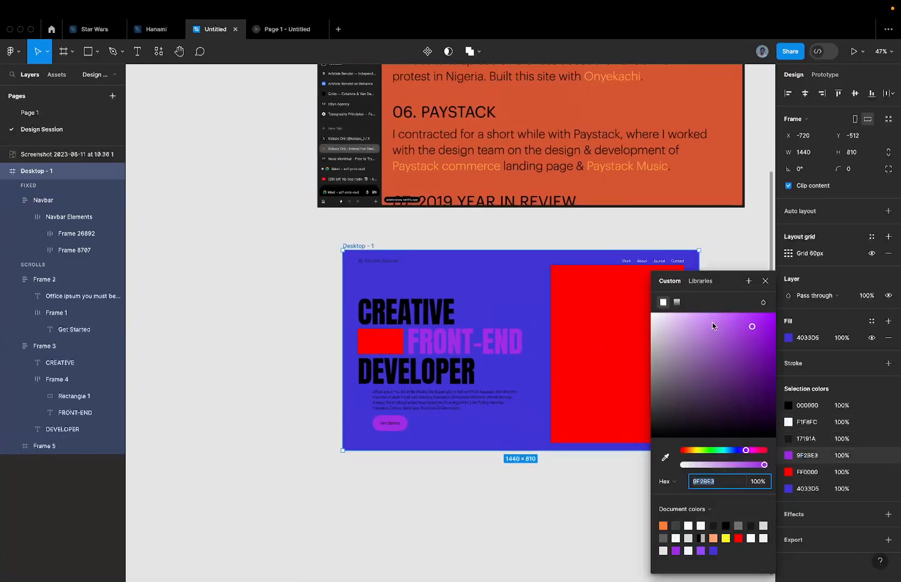
left_click_drag(753, 333, 693, 302)
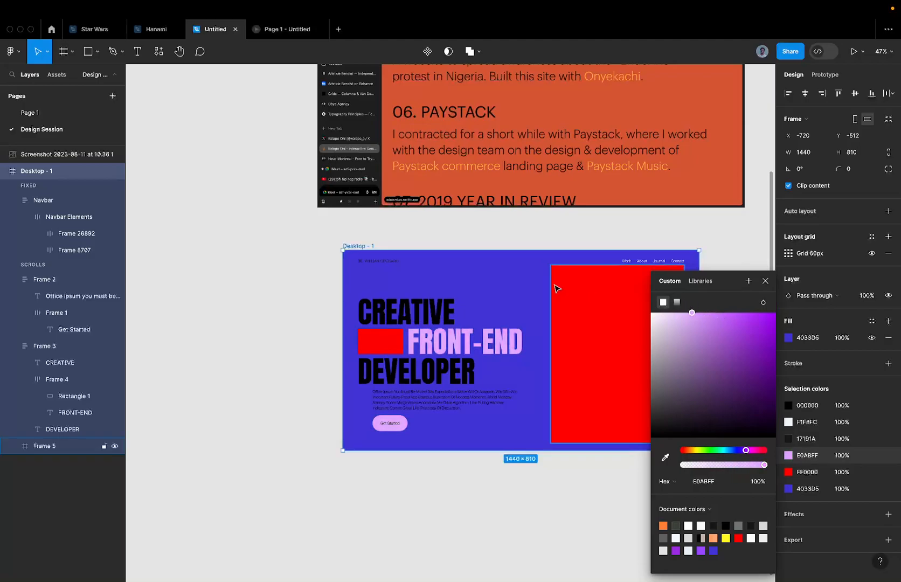
scroll(510, 276, "down", 5)
scroll(511, 275, "right", 1)
scroll(477, 281, "up", 5)
scroll(476, 281, "up", 1)
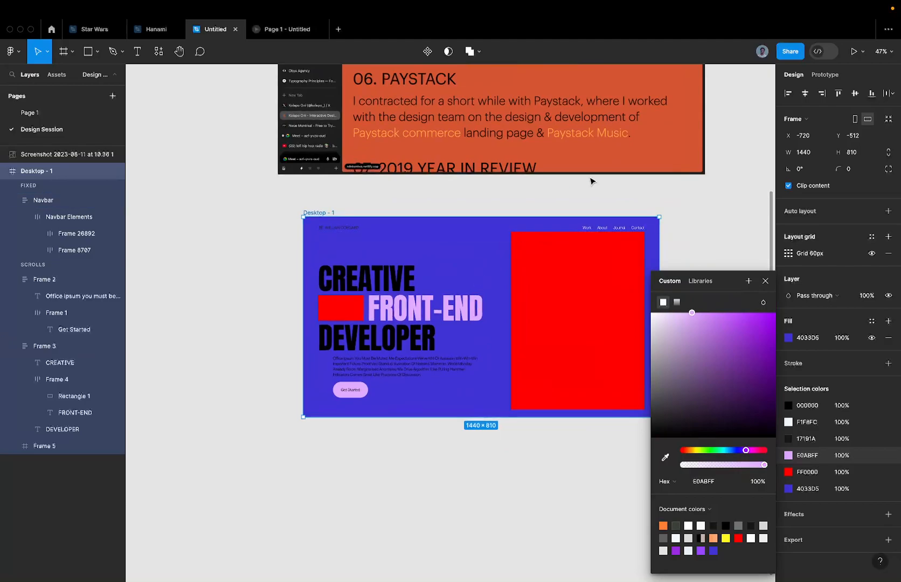
Undo the purple and blue recolouring of Desktop - 1, back to its orange palette.
scroll(576, 297, "down", 3)
key("super+z")
key("super+z")
key("super+z")
key("super+z")
key("super+z")
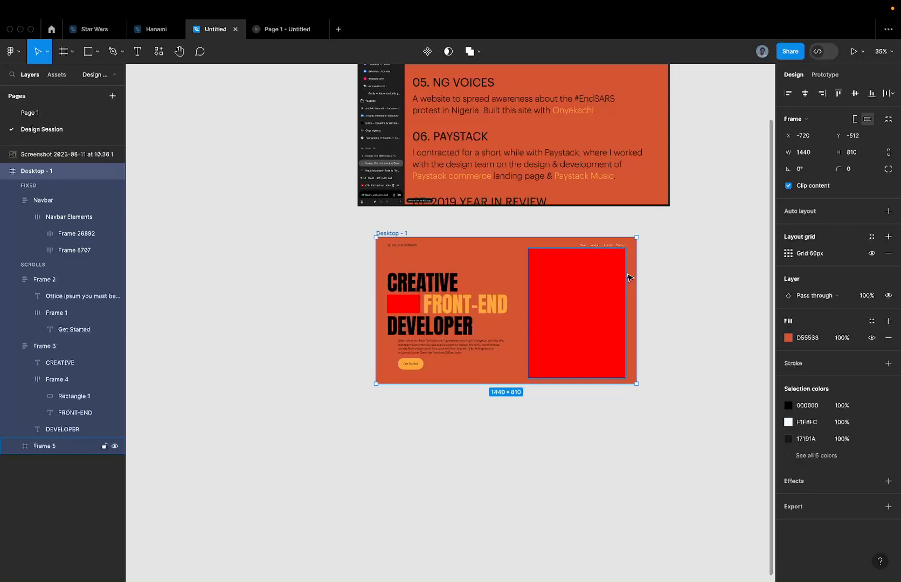
scroll(538, 305, "up", 4)
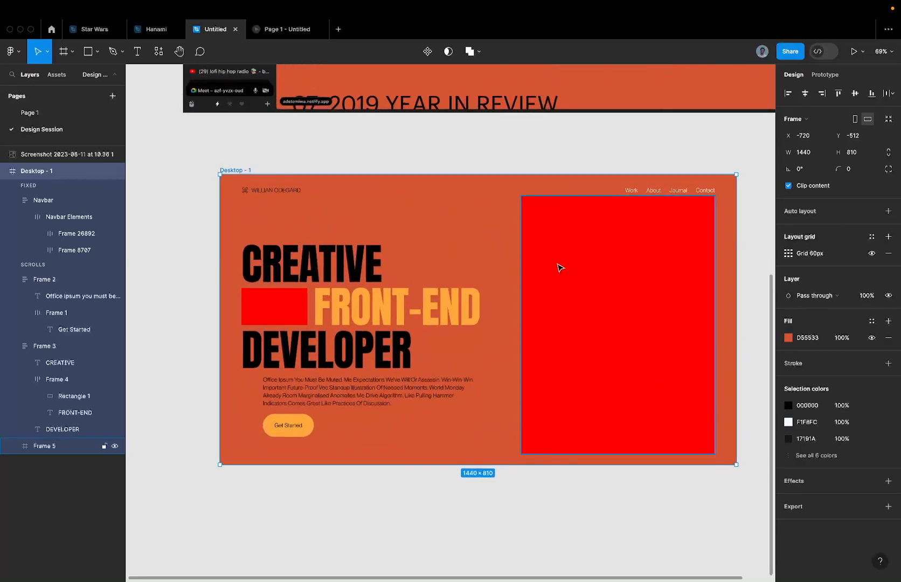
scroll(565, 265, "down", 2)
scroll(533, 268, "down", 1)
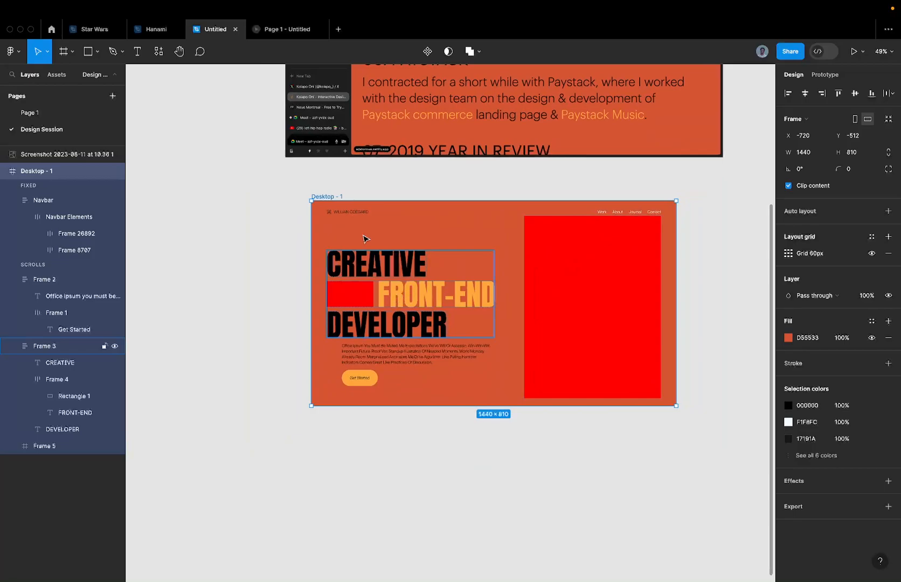
Lighten the orange accent shared by FRONT-END and the Get Started button to FFBB68.
left_click(790, 456)
left_click(788, 472)
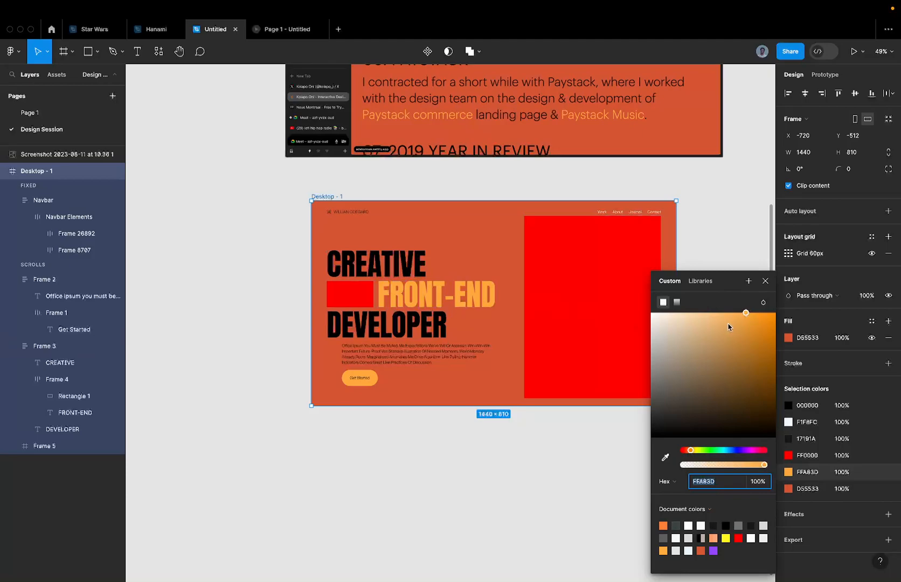
left_click_drag(741, 317, 725, 308)
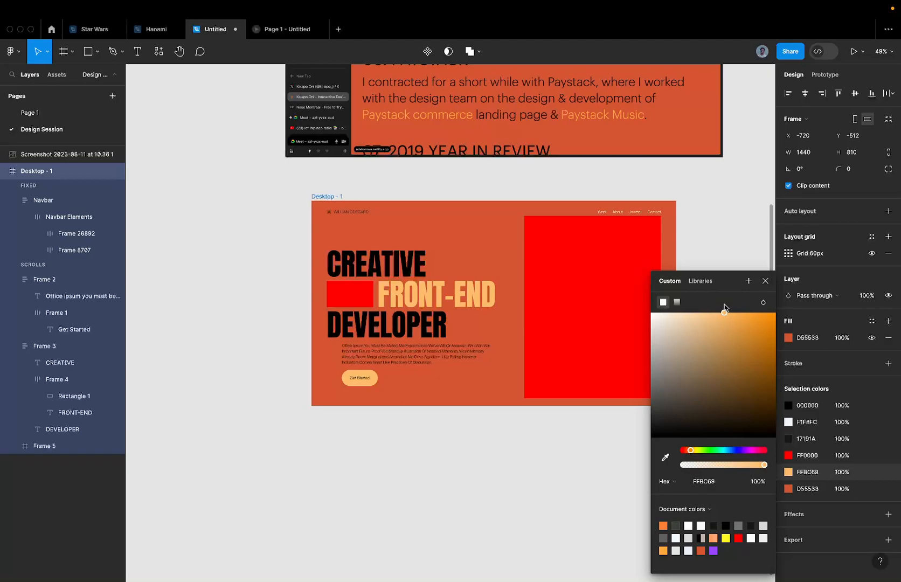
scroll(448, 294, "up", 5)
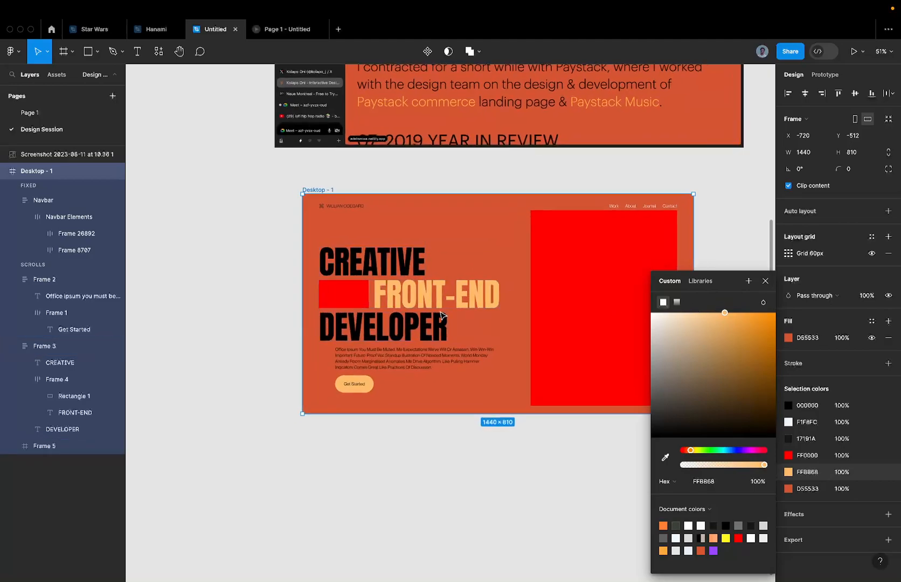
scroll(461, 307, "down", 8)
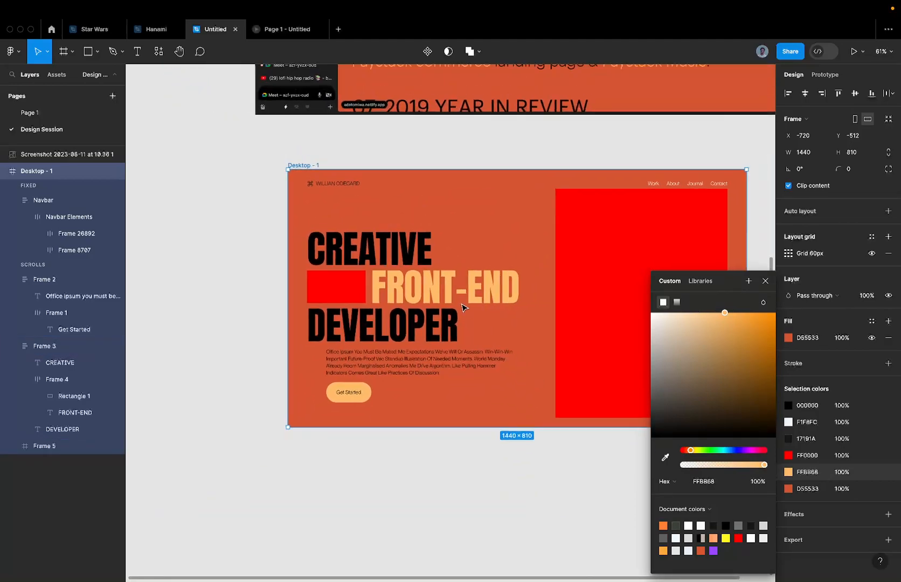
Change the navbar's near-white link colour to 17191A by copying the navbar's dark colour.
left_click(573, 285)
scroll(572, 287, "up", 4)
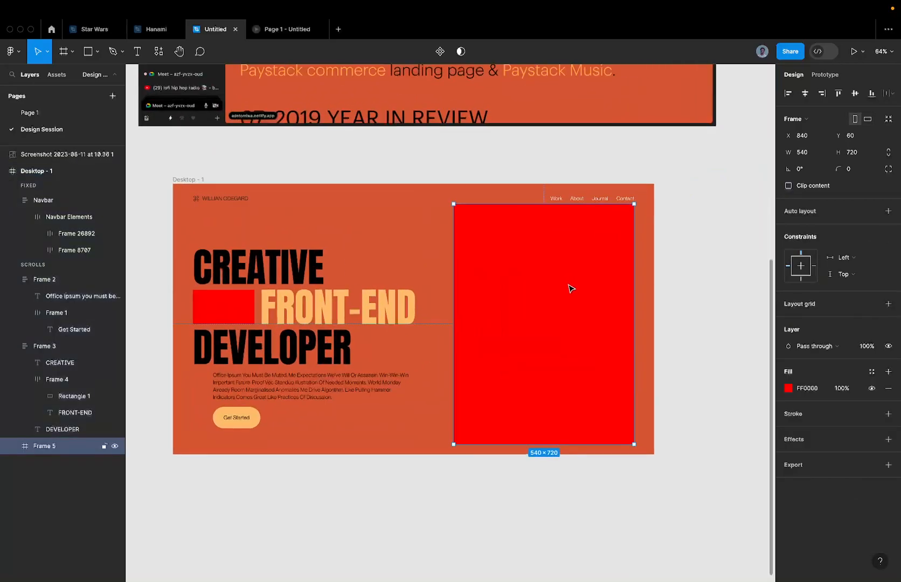
left_click(584, 203)
left_click(806, 510)
left_click(804, 527)
key("ctrl+c")
left_click(805, 509)
key("ctrl+v")
key("Return")
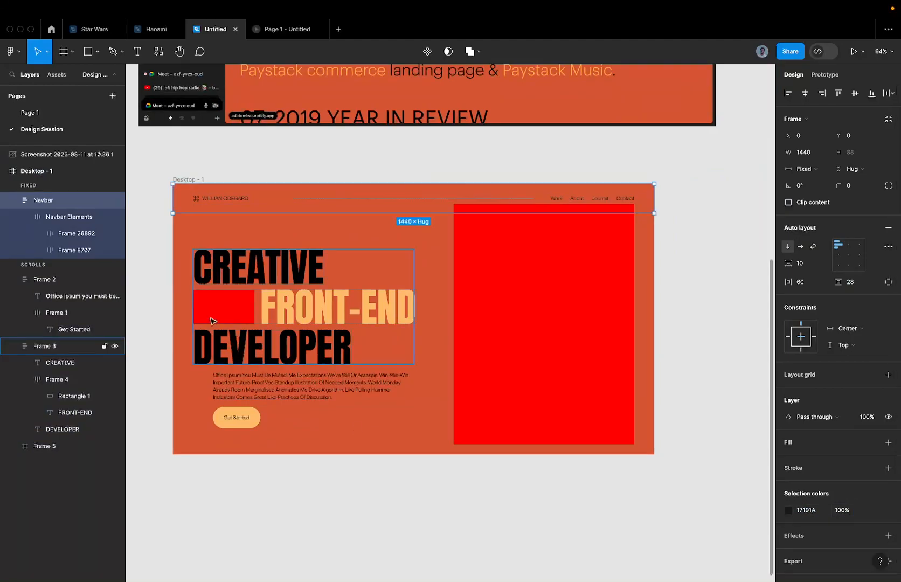
Replace the black text colour across Desktop - 1 with D55533 sampled from its orange background.
scroll(210, 322, "down", 5)
left_click(202, 237)
scroll(204, 236, "up", 5)
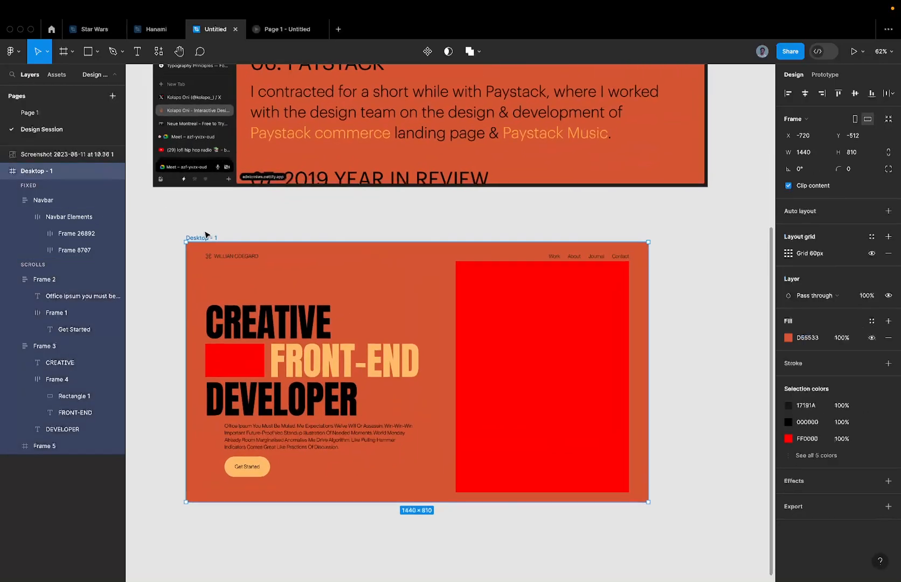
scroll(205, 234, "down", 3)
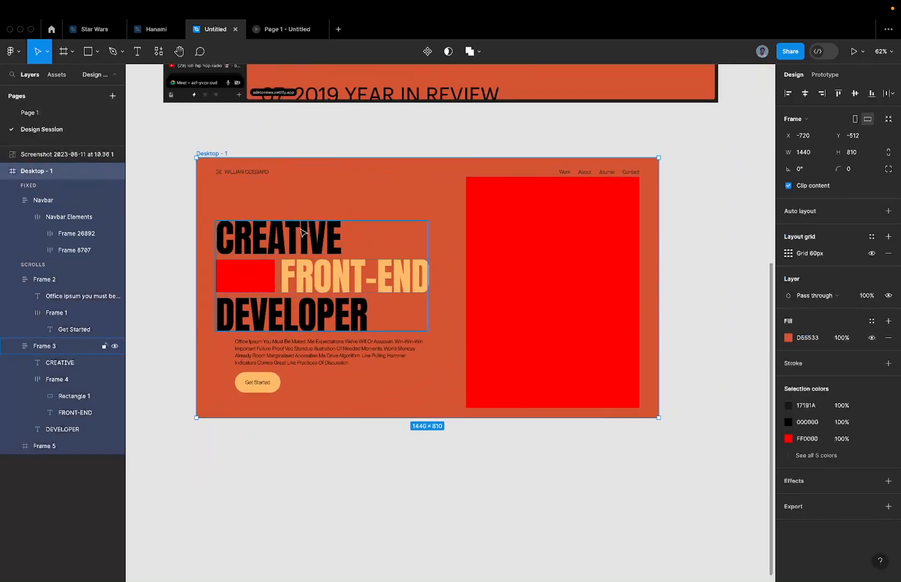
scroll(302, 232, "left", 3)
scroll(301, 231, "down", 2)
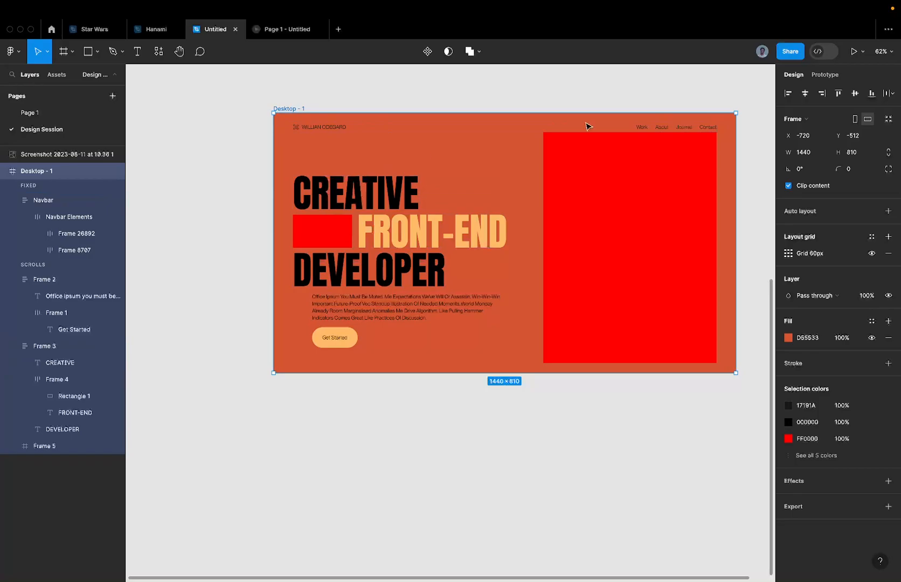
double_click(806, 455)
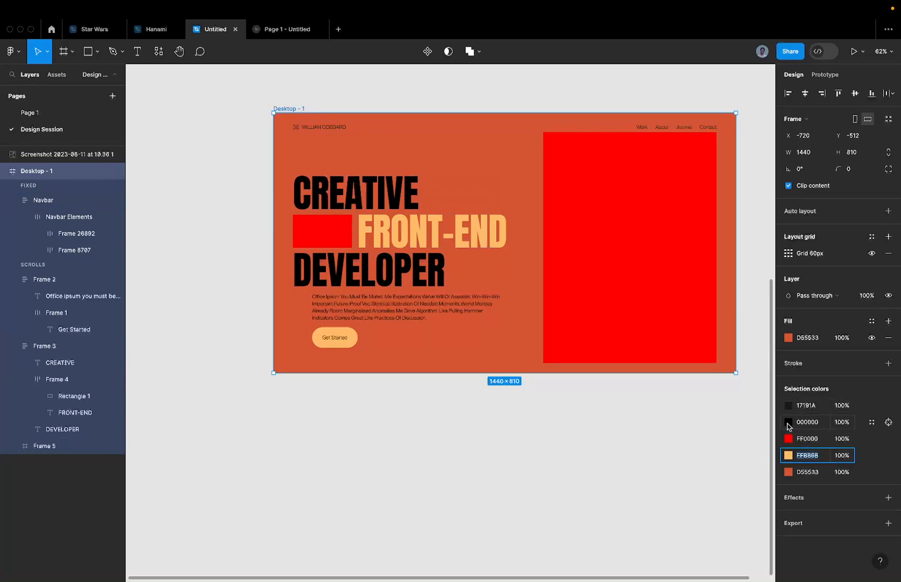
left_click(787, 423)
left_click(666, 459)
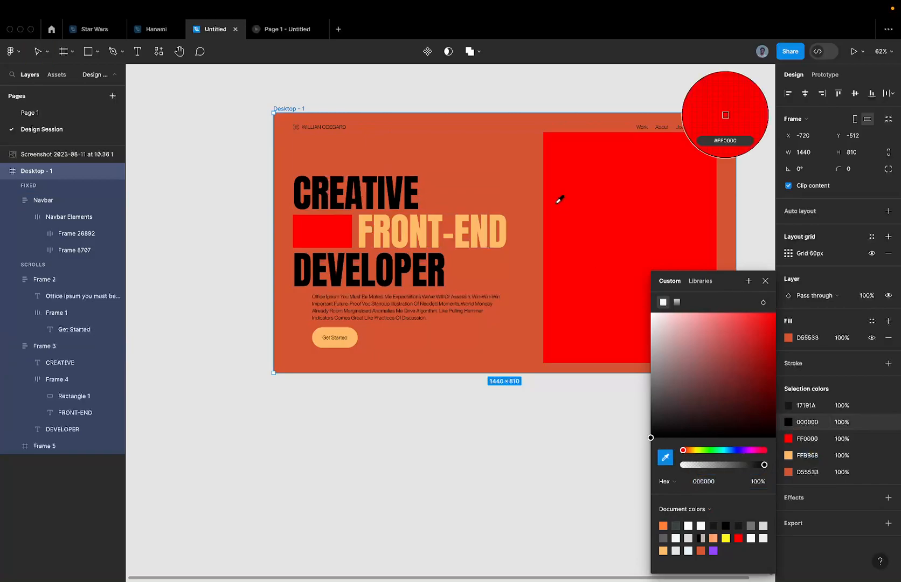
left_click(506, 163)
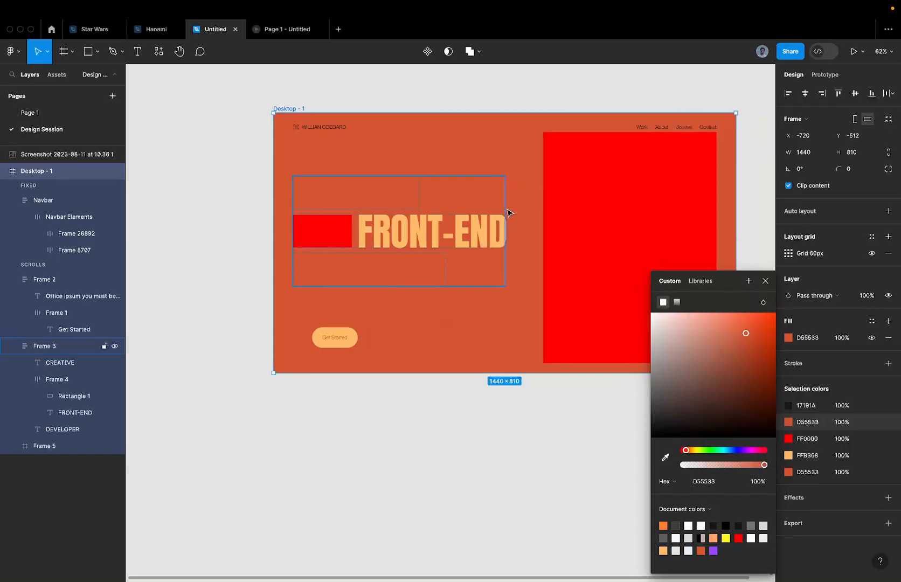
Darken the sampled orange text colour to the very dark brown 1E0C07.
scroll(451, 213, "up", 3, "ctrl")
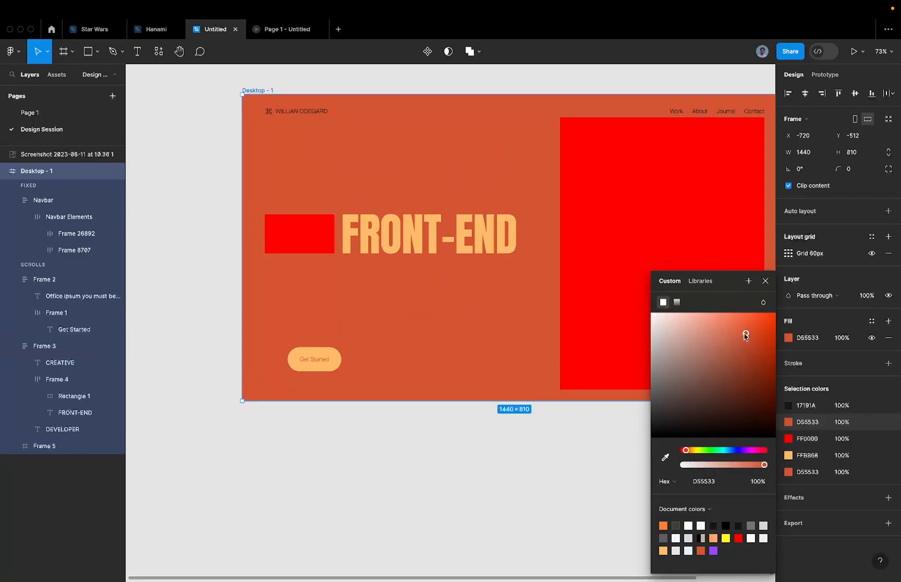
left_click_drag(746, 336, 745, 420)
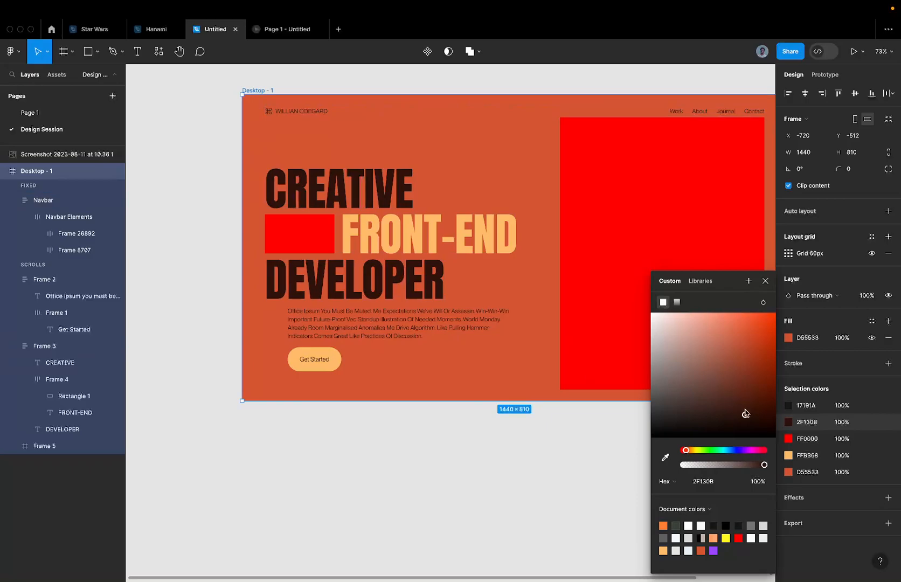
left_click_drag(745, 415, 747, 427)
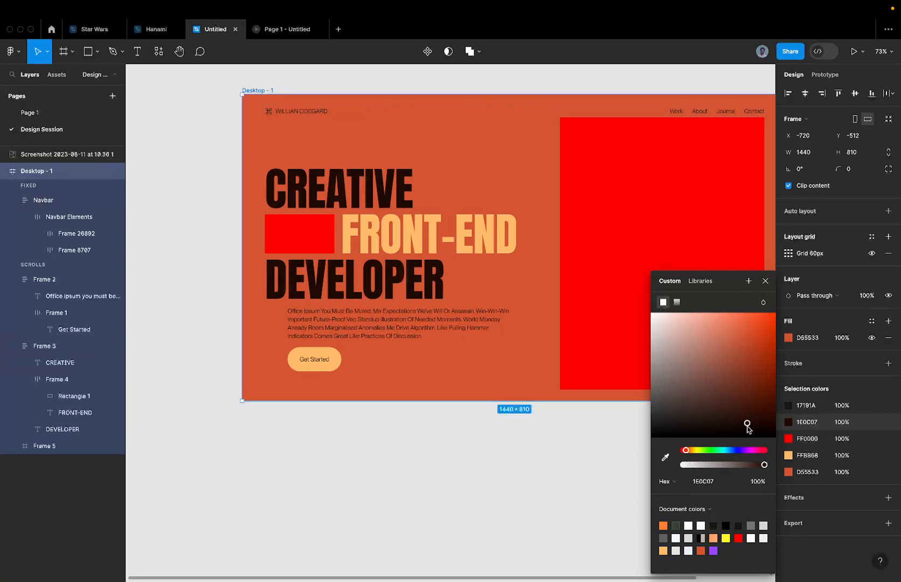
left_click_drag(662, 426, 846, 528)
key("Escape")
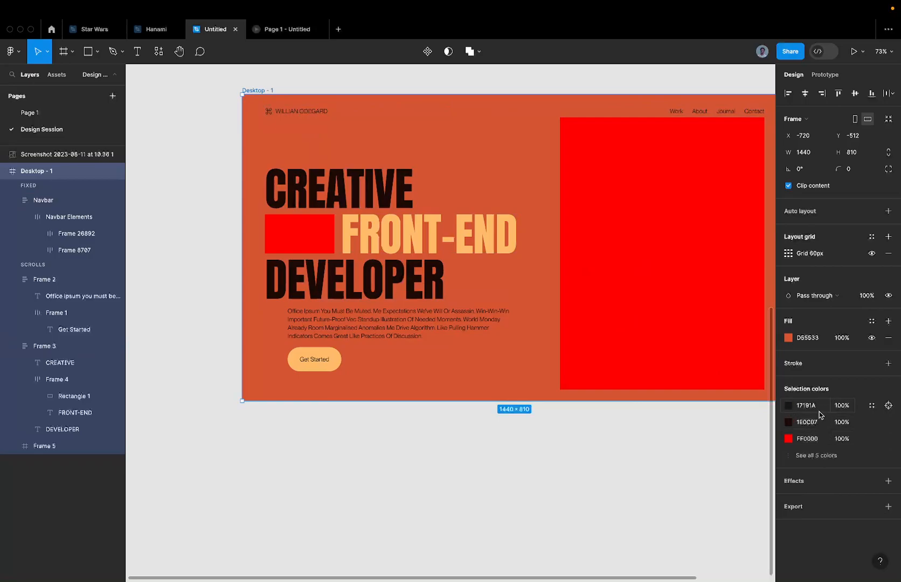
Copy text colour 1E0C07 over the navbar's 17191A, and list all selection colours of Desktop - 1.
left_click(803, 423)
left_click(807, 406)
key("Return")
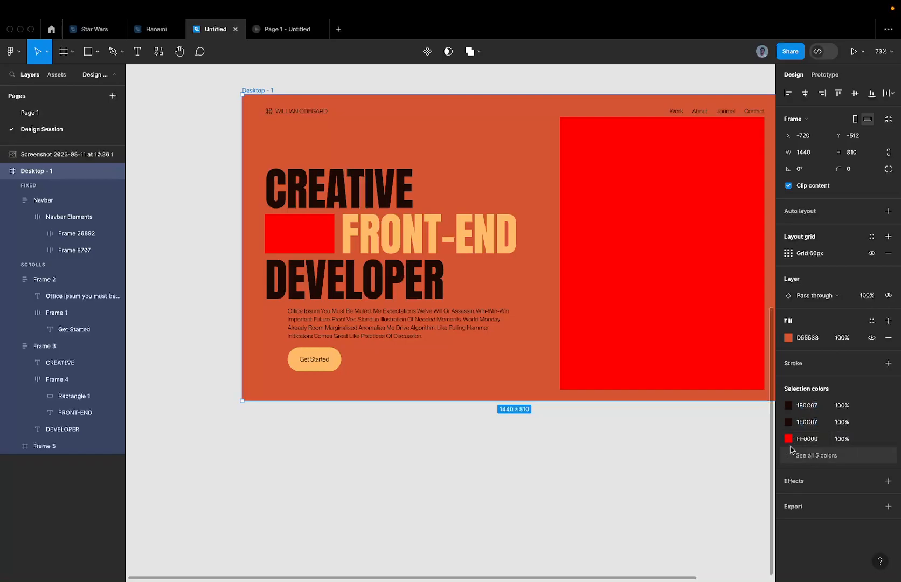
left_click(813, 456)
scroll(593, 443, "down", 5)
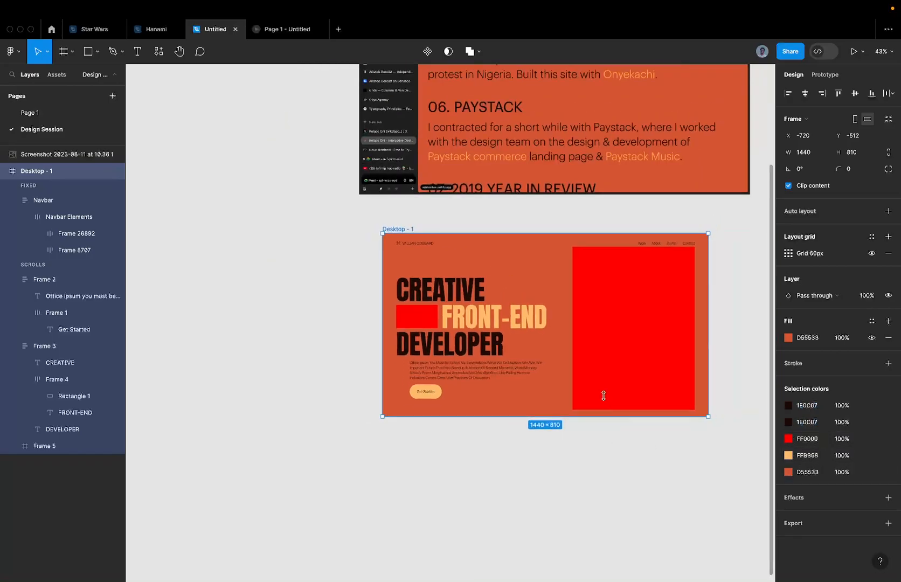
Switch to the browser, open the Webflow developer's portfolio website in a new tab, and copy its URL.
left_click(639, 303)
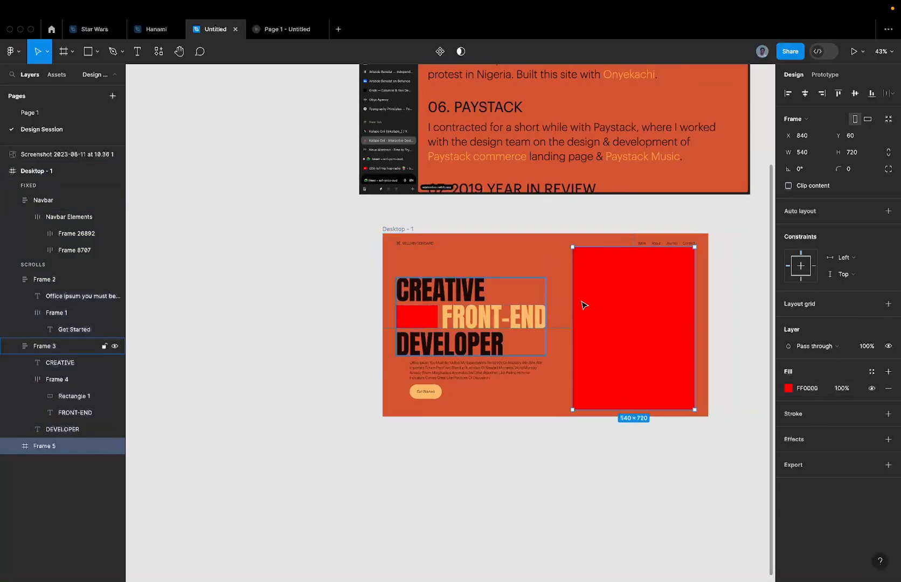
scroll(666, 295, "up", 3)
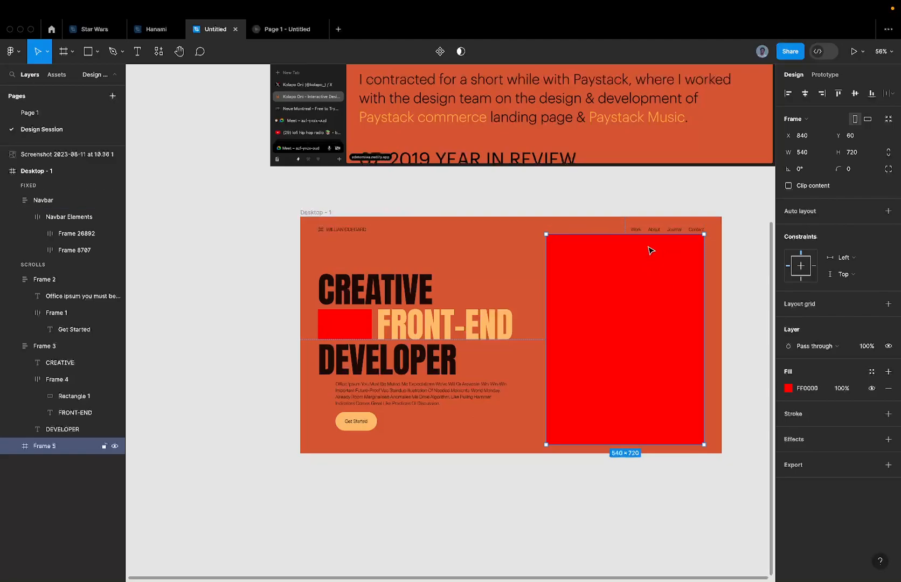
key("ctrl+Left")
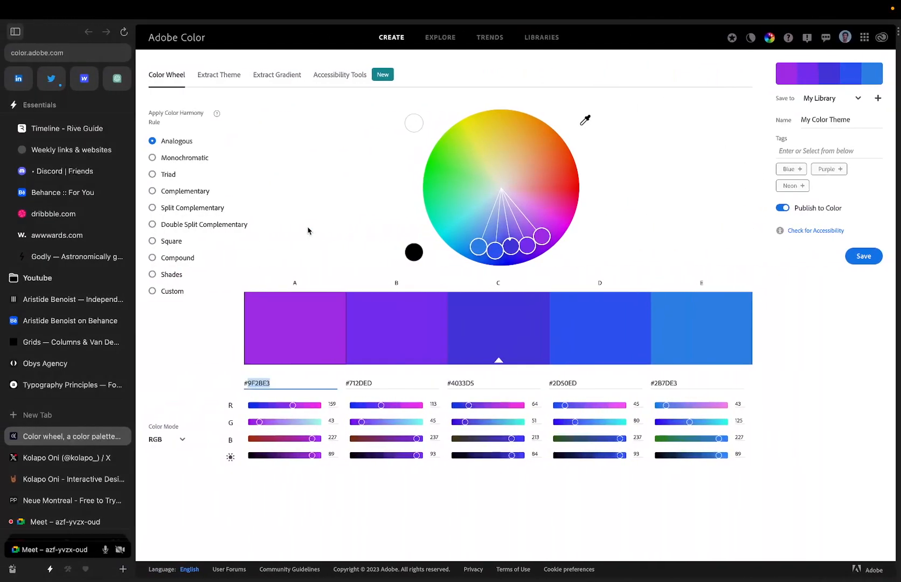
left_click(47, 418)
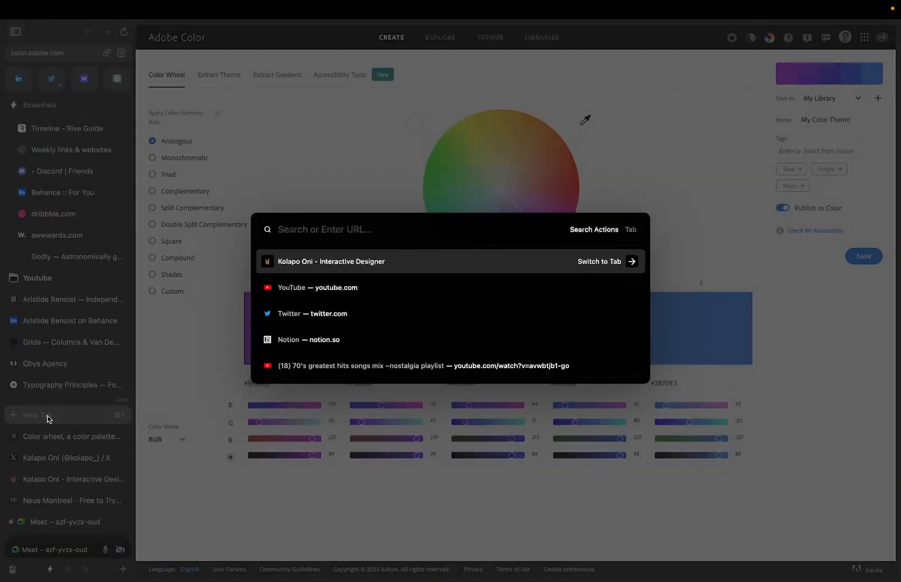
type("imew")
key("BackSpace")
key("BackSpace")
key("BackSpace")
key("BackSpace")
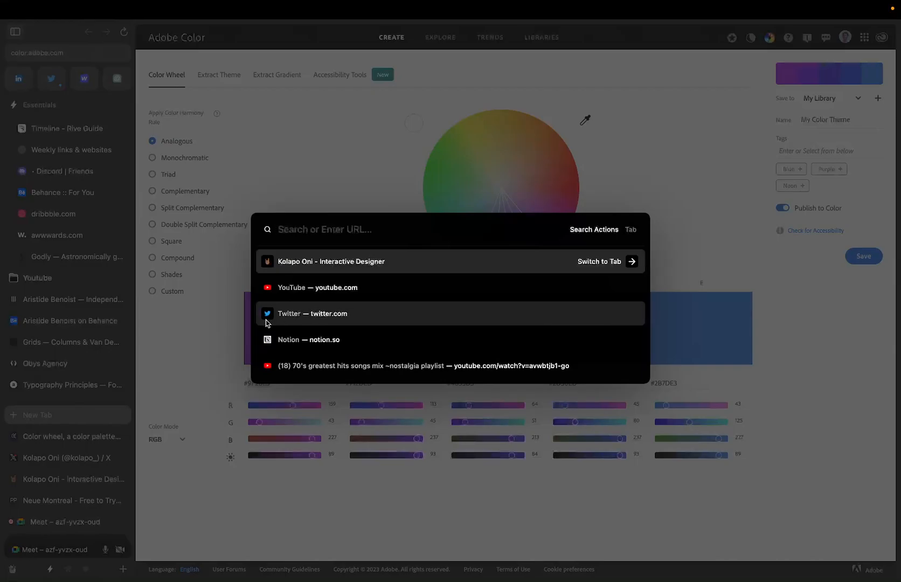
type("moir")
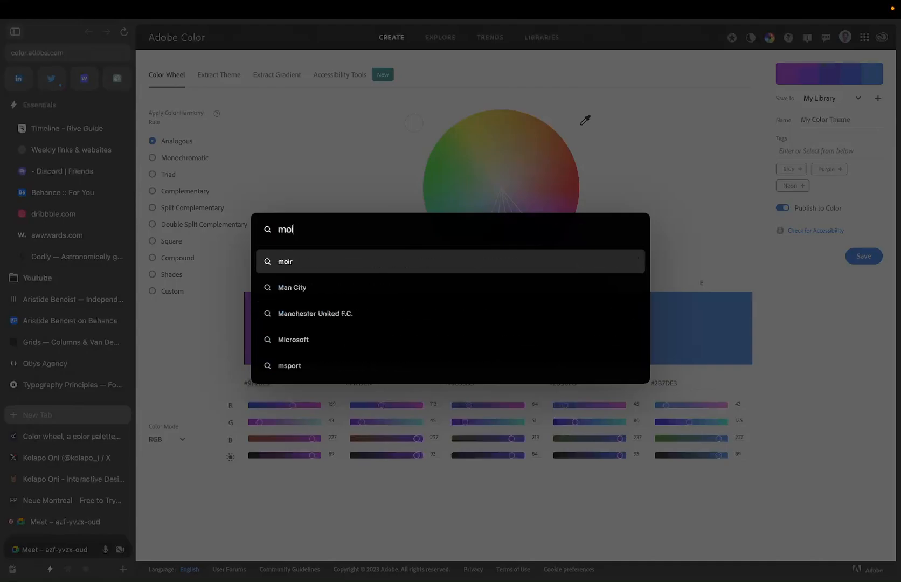
key("BackSpace")
type("rit")
key("Return")
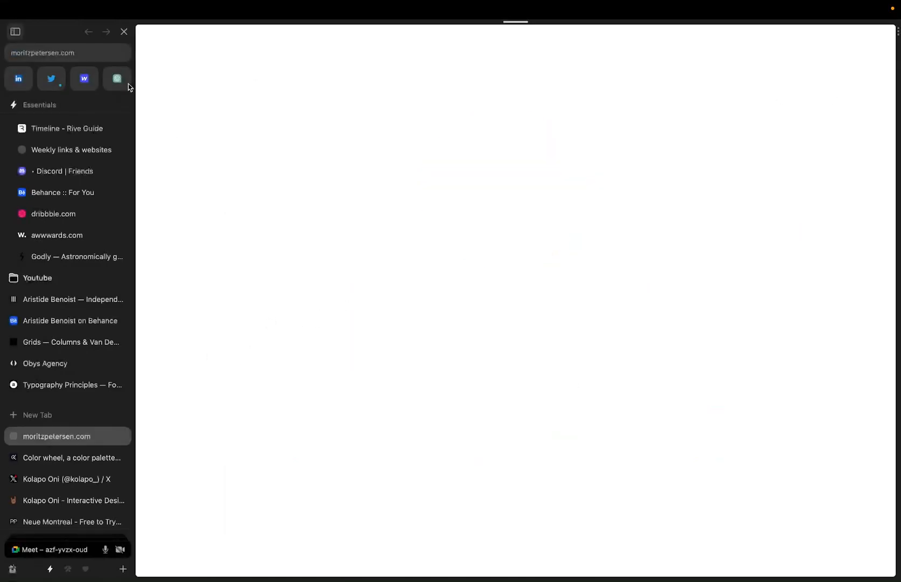
left_click(105, 54)
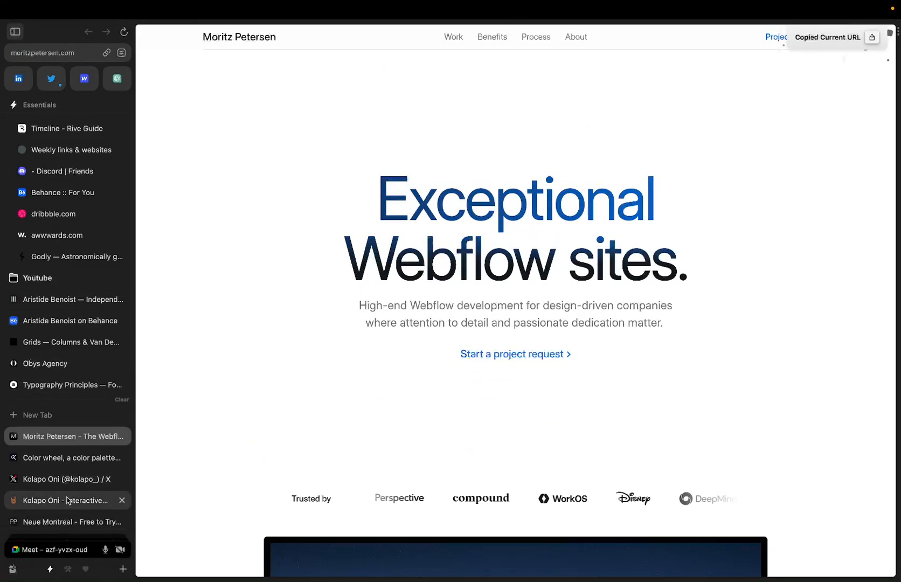
Save the black-and-white portrait from the "They call me the Webflow expert." section to the Downloads folder.
scroll(304, 376, "down", 15)
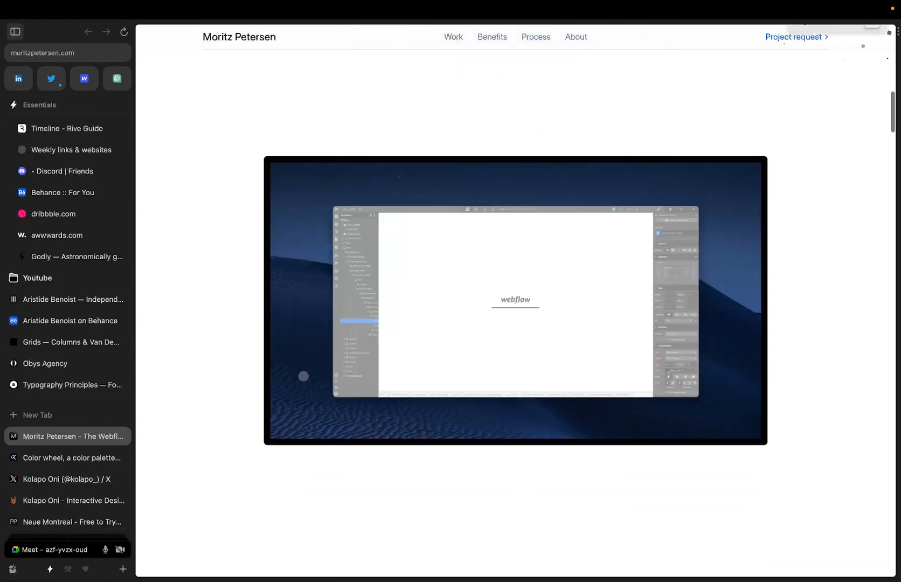
scroll(330, 359, "up", 2)
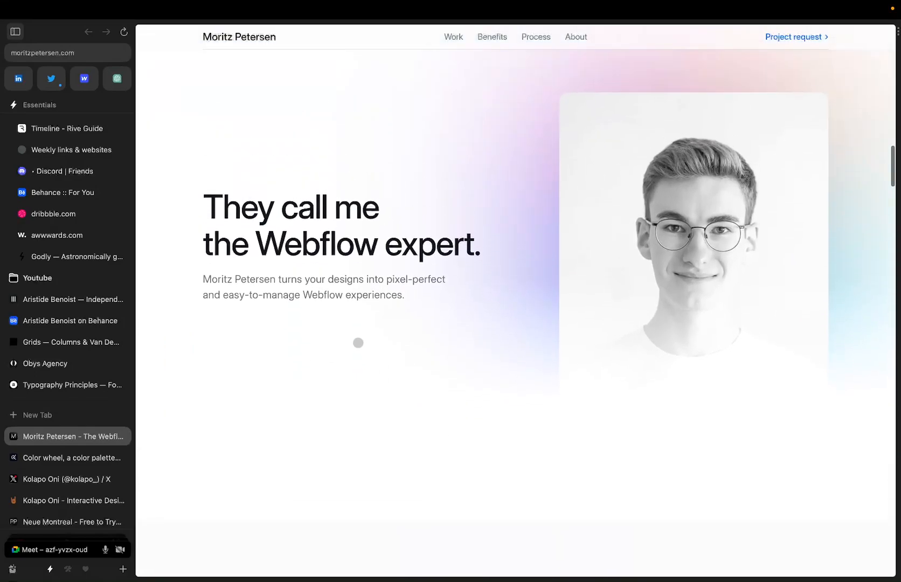
right_click(743, 275)
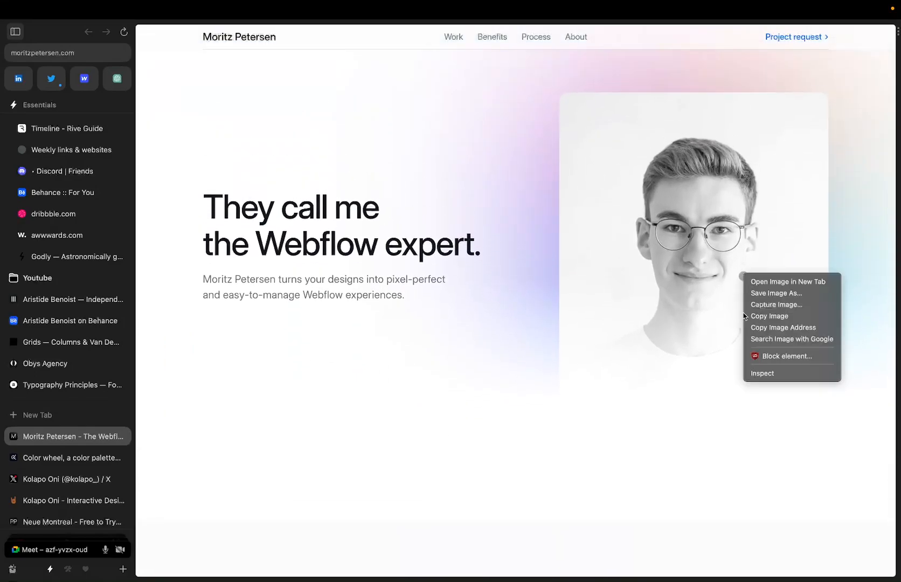
left_click(769, 295)
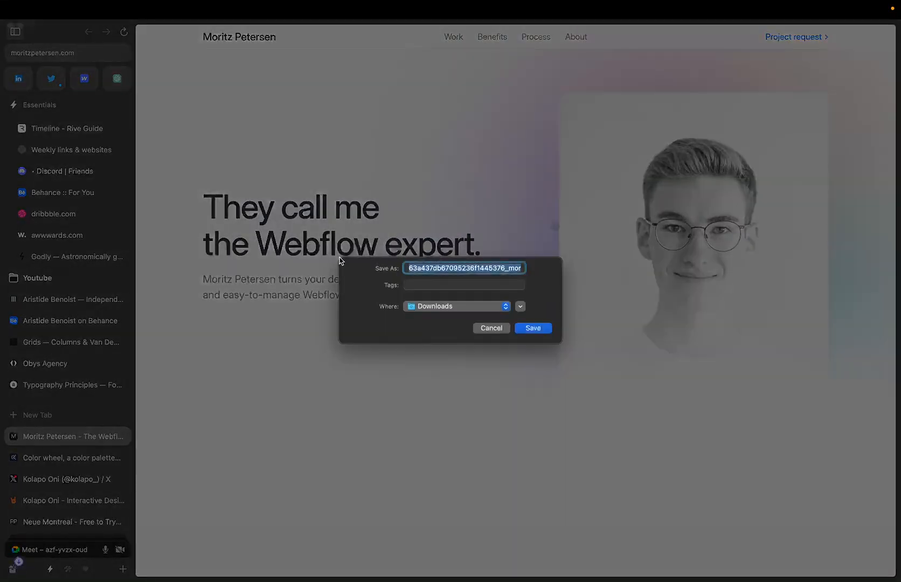
left_click(537, 332)
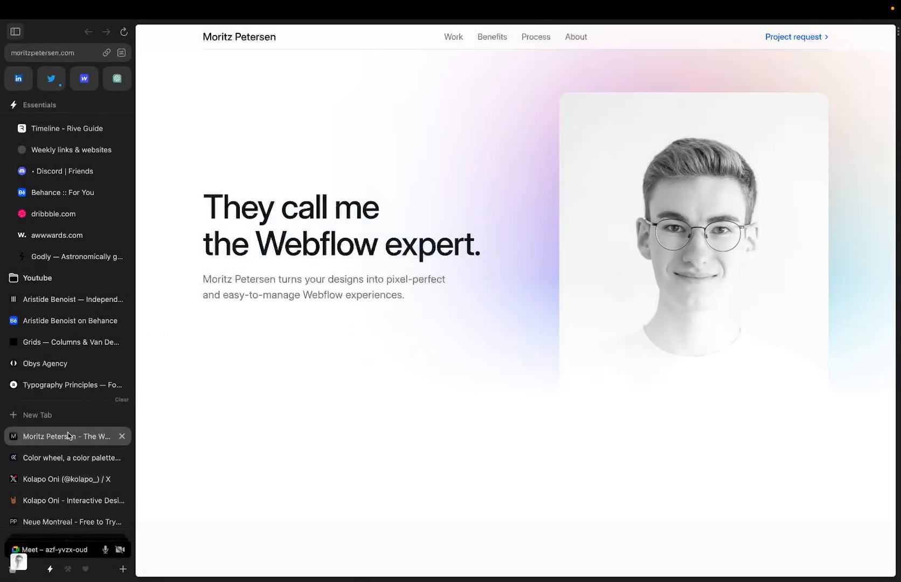
Send the copied portfolio website URL as an in-call message in the Google Meet call.
scroll(68, 447, "down", 2)
left_click(56, 491)
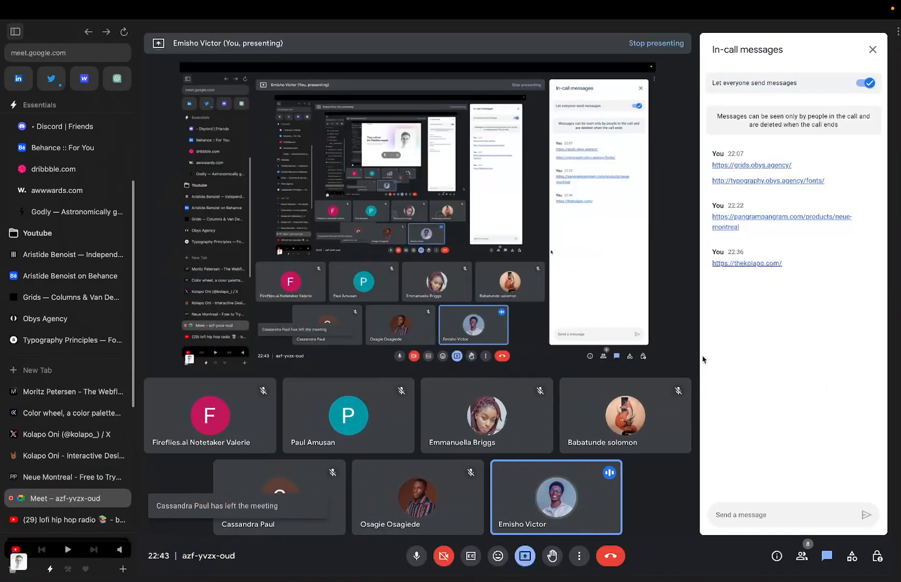
key("super+v")
key("Return")
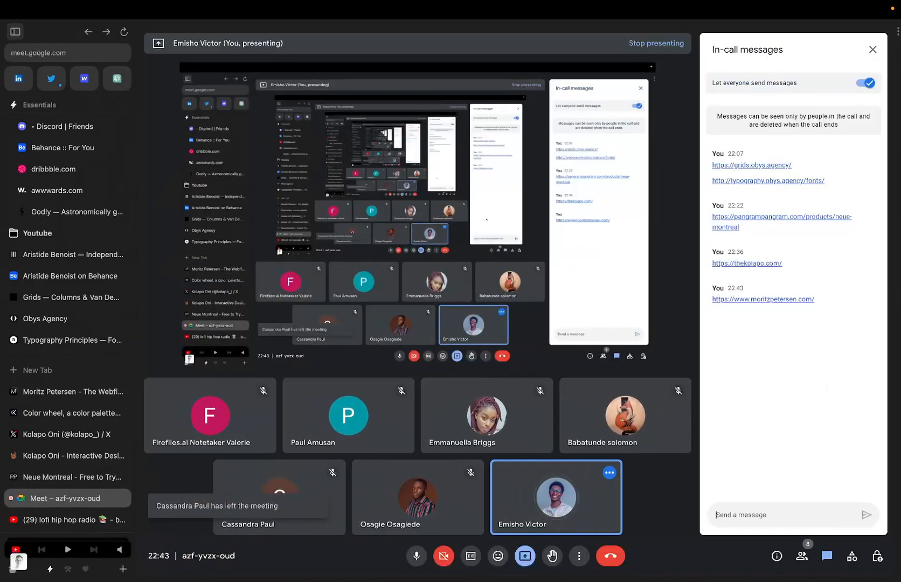
Switch back to Figma and load the saved portrait image from the Downloads folder for placement.
scroll(794, 456, "right", 2)
key("ctrl+Right")
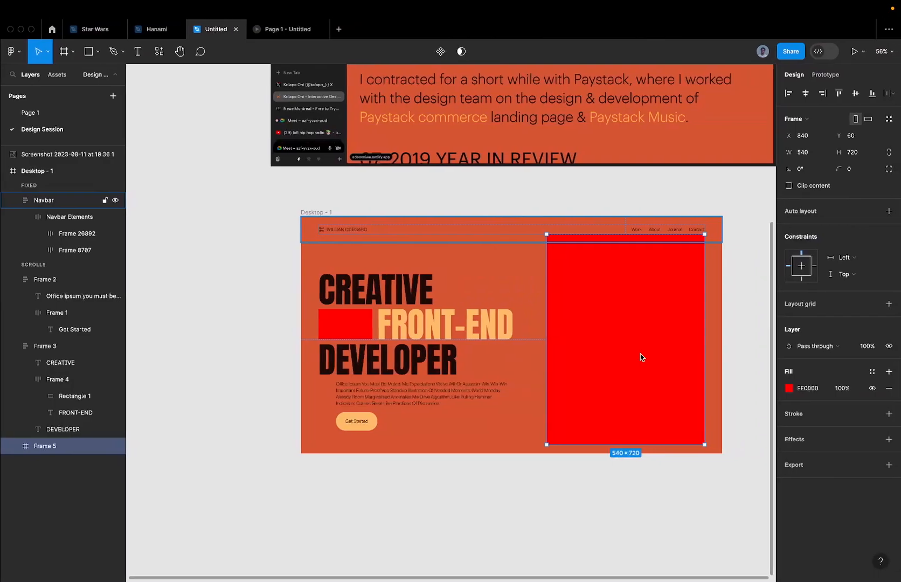
scroll(641, 356, "right", 2)
key("super+shift+k")
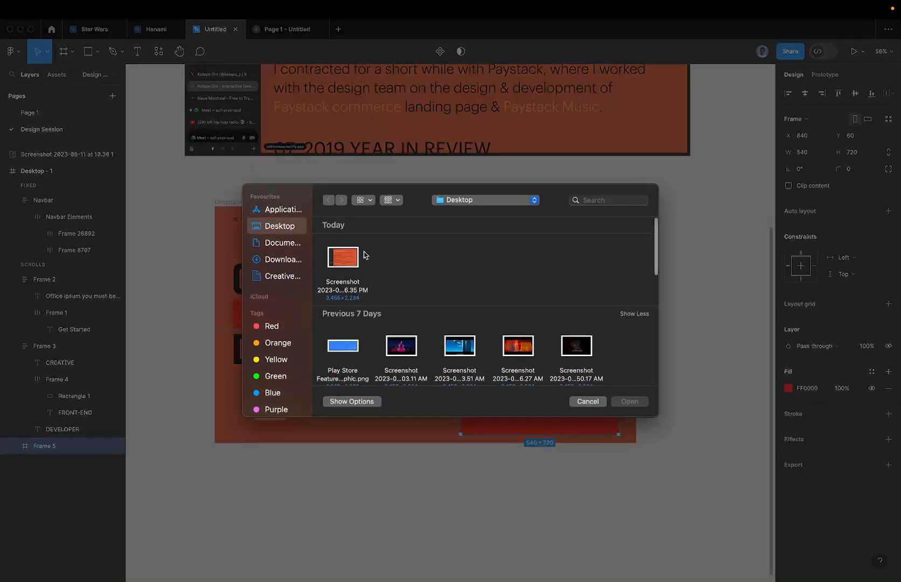
left_click(285, 244)
left_click(284, 259)
left_click(353, 255)
double_click(353, 255)
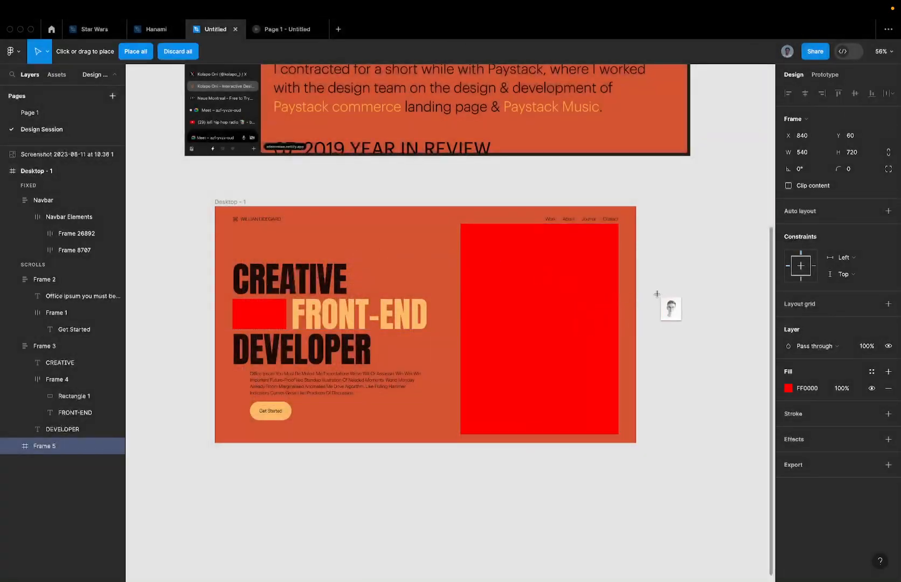
Place the portrait on the canvas and move it below Desktop - 1.
left_click(658, 298)
scroll(659, 298, "down", 3)
left_click_drag(692, 283, 619, 516)
scroll(569, 104, "down", 3)
scroll(569, 105, "right", 2)
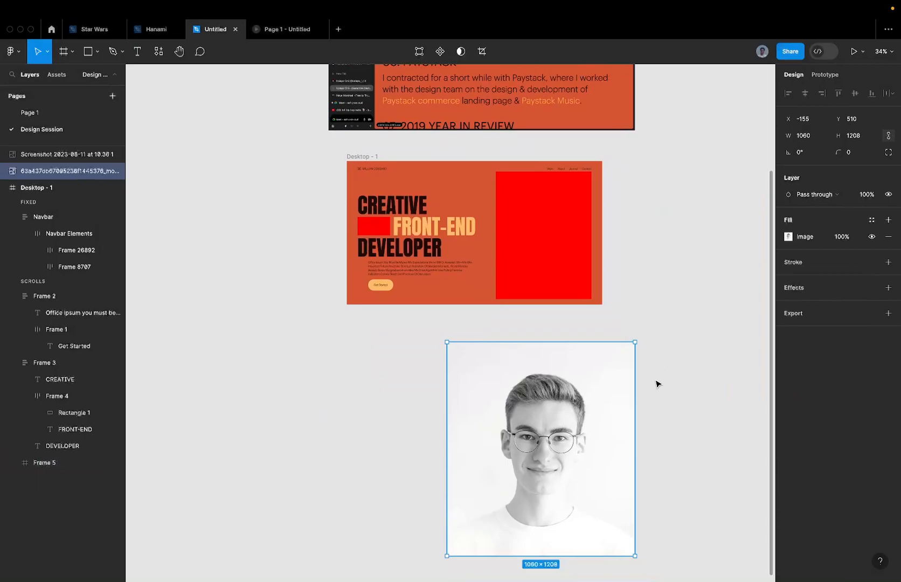
Shrink the portrait to about 523 × 596, cut and paste it into the large red Frame 5, and position it inside.
left_click_drag(633, 543, 541, 476)
key("super+x")
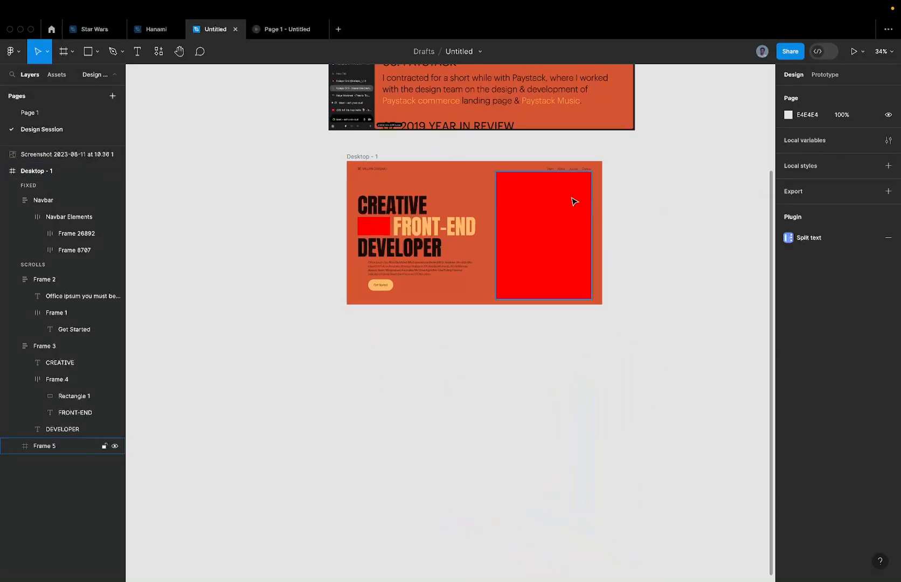
left_click(536, 181)
scroll(530, 198, "up", 3)
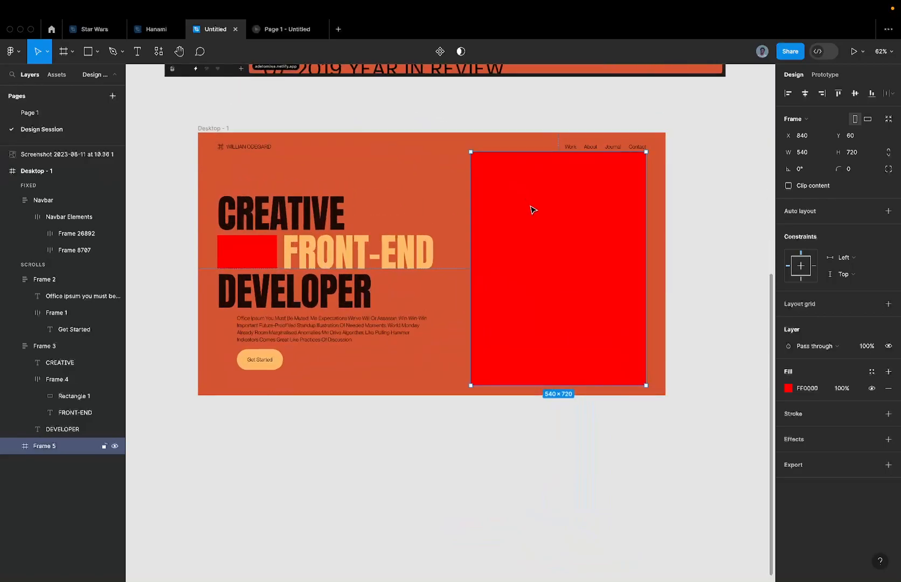
key("super+v")
left_click_drag(484, 218, 577, 211)
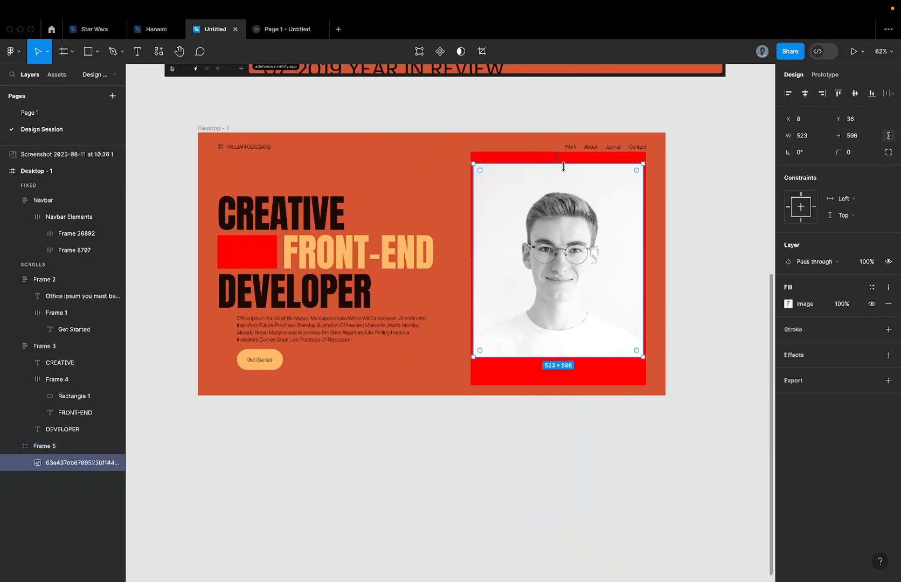
Enlarge the portrait to about 635 × 724 and turn on clip content for Frame 5.
left_click_drag(562, 164, 559, 143)
key("shift+Return")
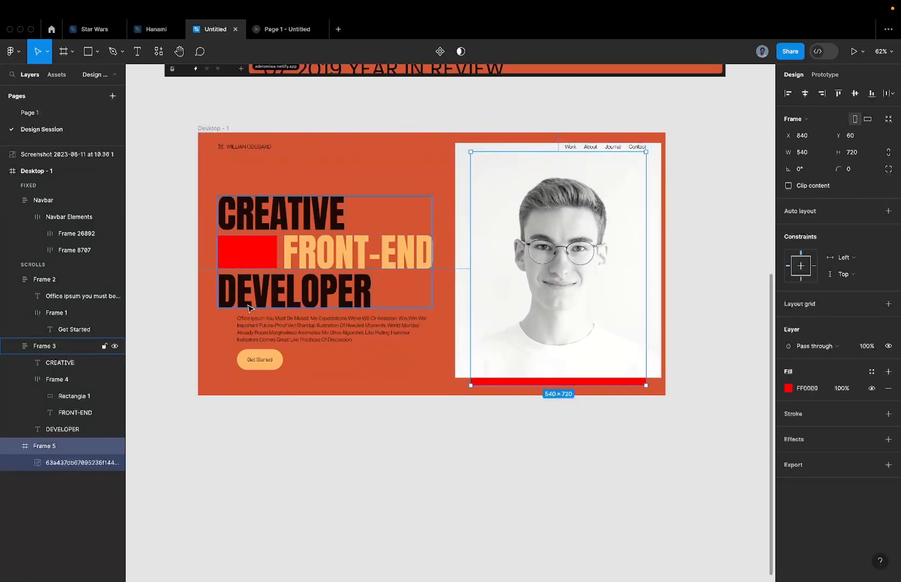
left_click(813, 186)
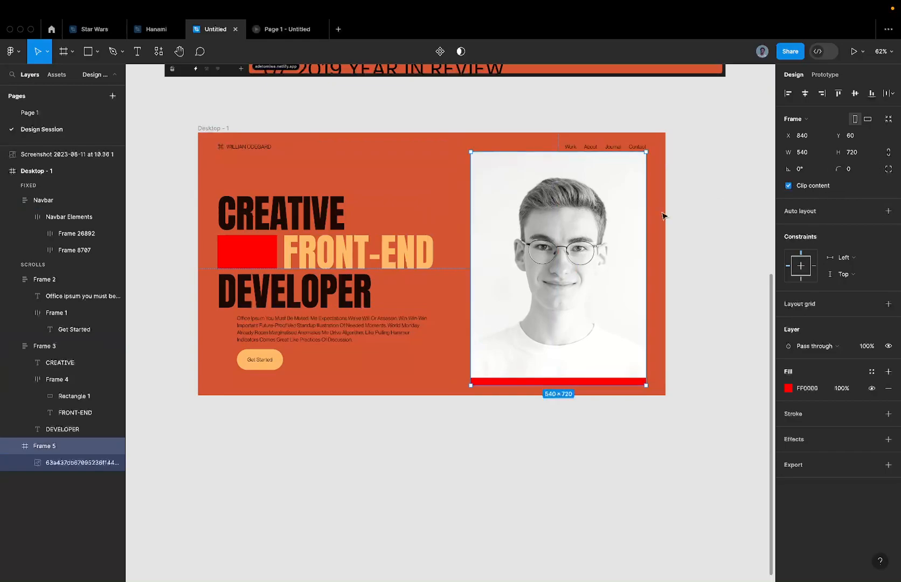
Centre the portrait vertically within Frame 5.
left_click(595, 236)
left_click_drag(595, 236, 596, 245)
left_click(855, 92)
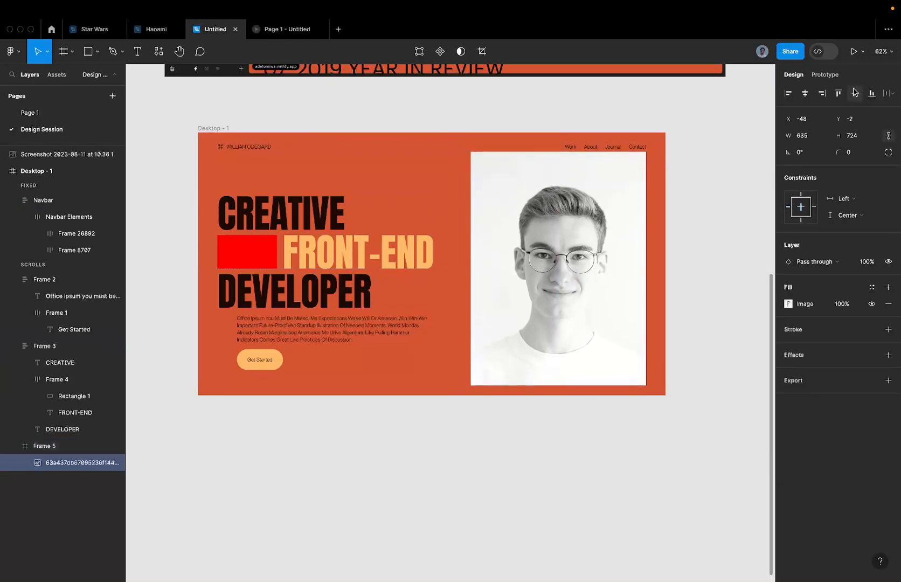
scroll(622, 252, "up", 5)
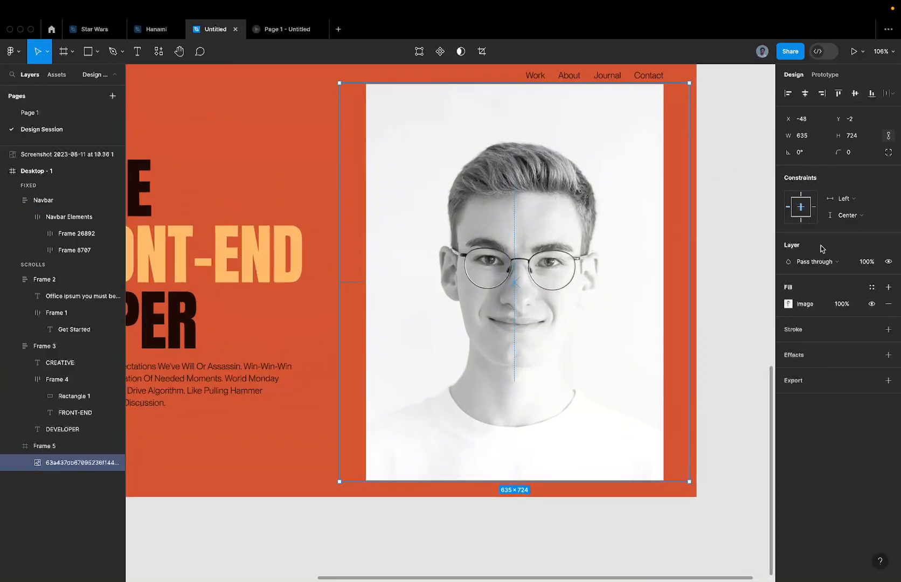
scroll(657, 280, "down", 4)
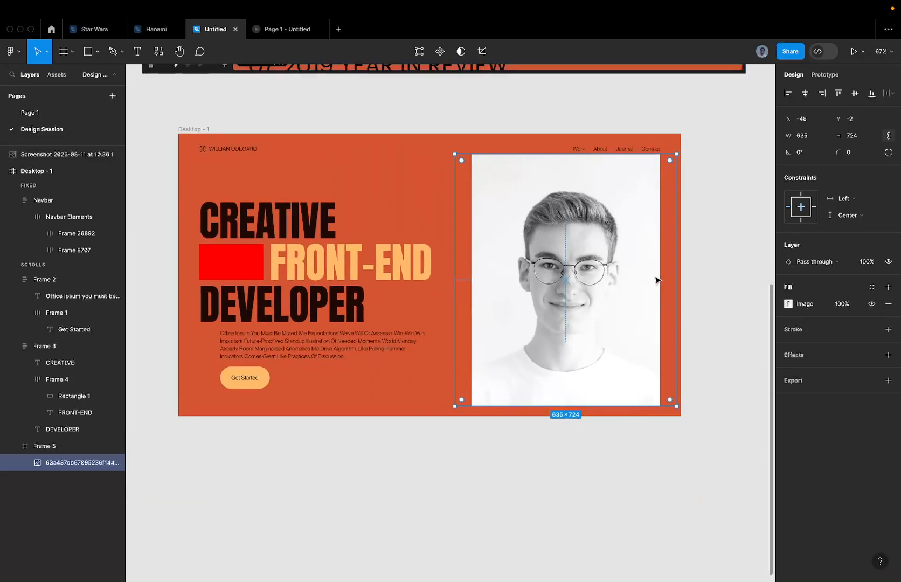
Set the portrait image's blend mode to Multiply and fill its frame with the page's orange background color, D55533.
left_click(814, 262)
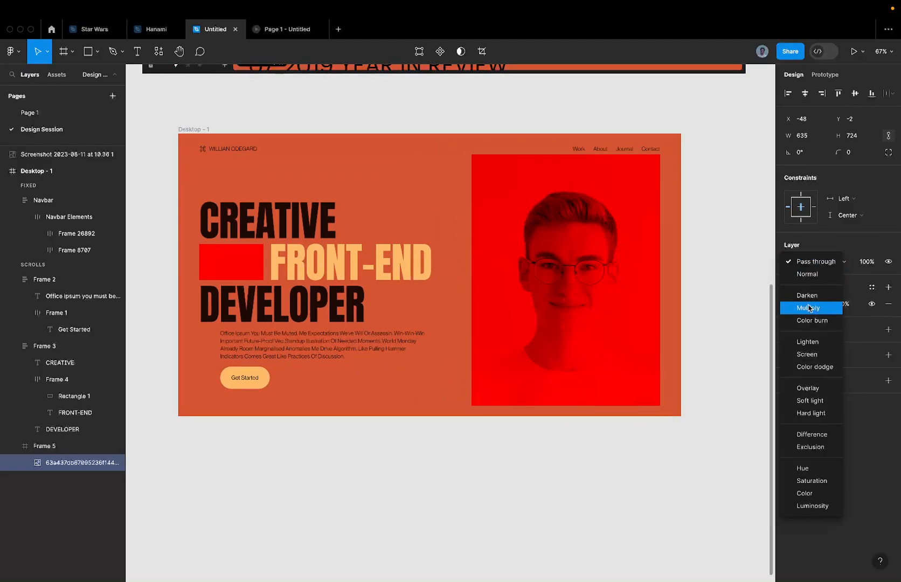
left_click(810, 308)
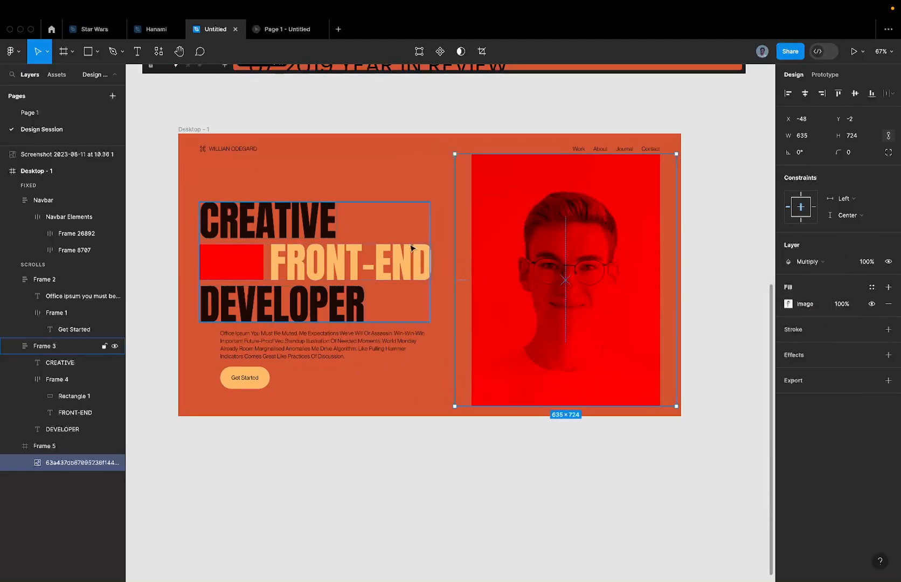
left_click(422, 281)
left_click(513, 242)
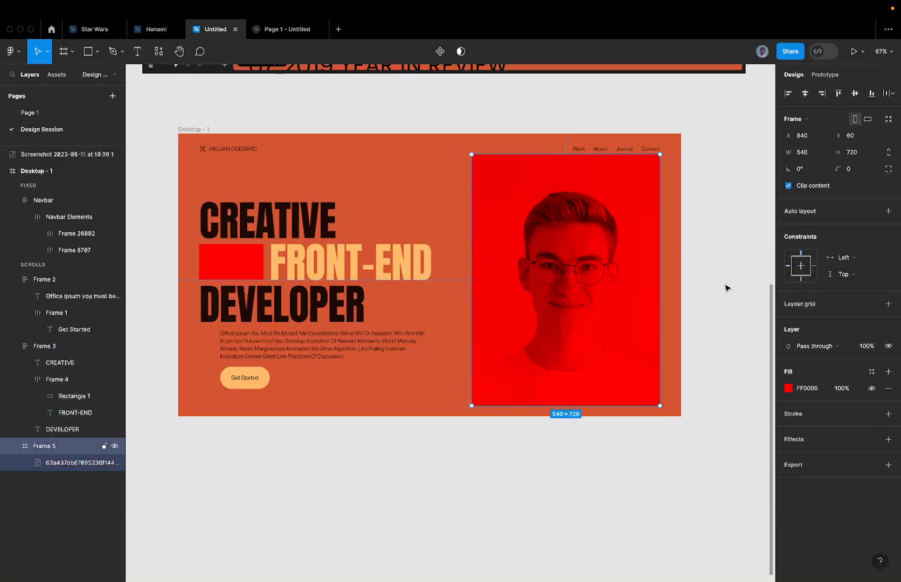
left_click(788, 388)
left_click(665, 457)
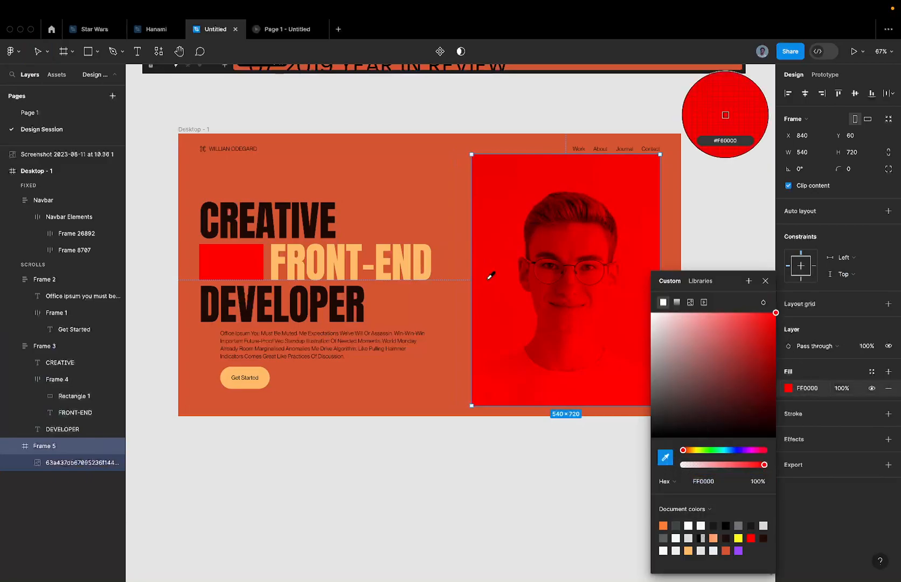
left_click(436, 217)
left_click(459, 178)
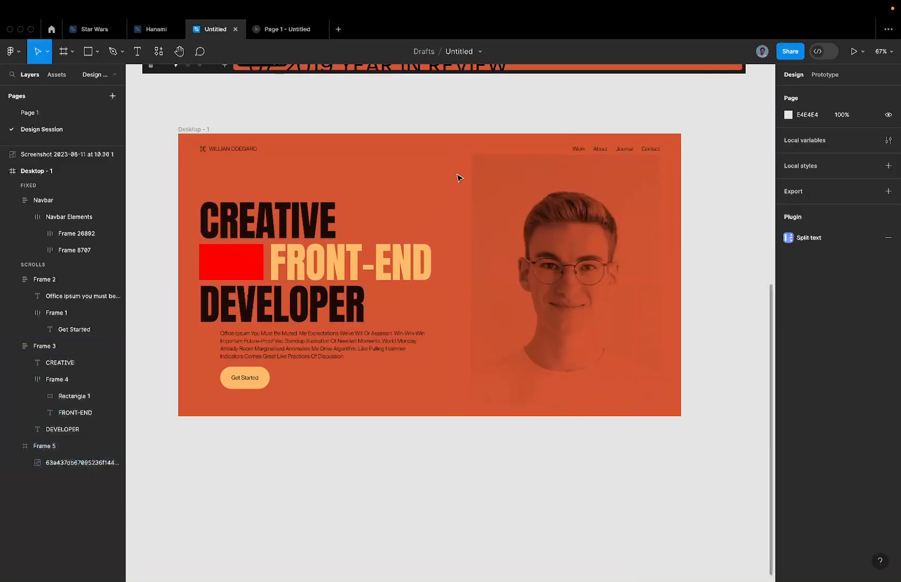
Enlarge the portrait image proportionally about its center to about 731 × 834.
double_click(527, 184)
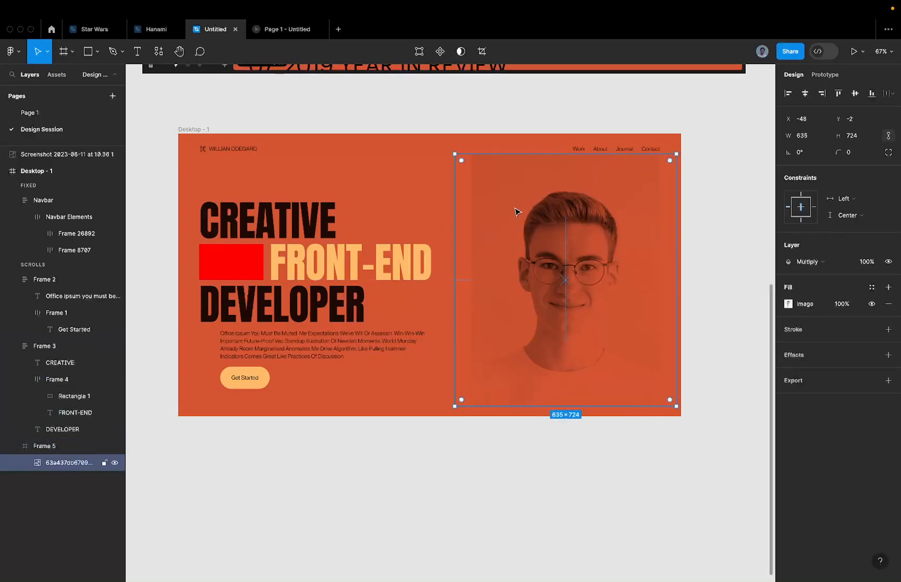
key("Escape")
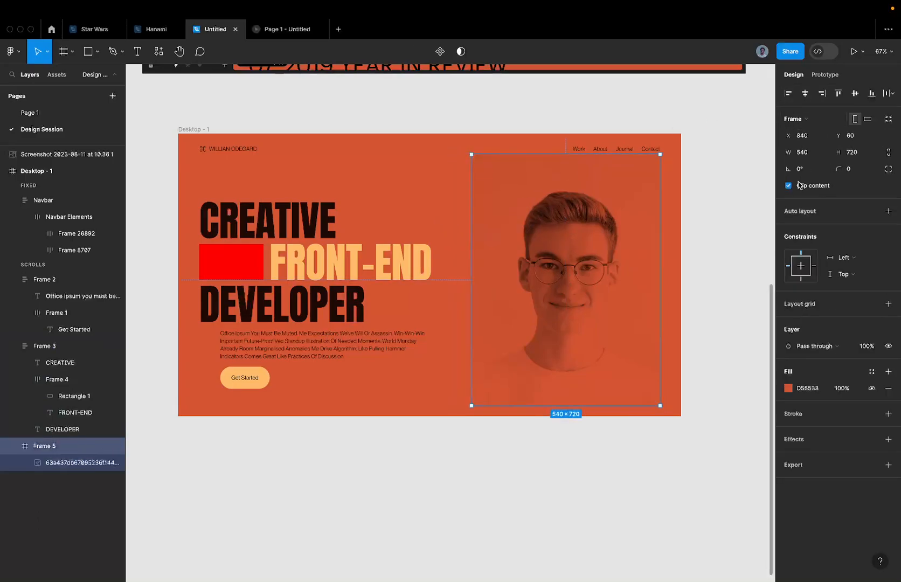
left_click(573, 235)
left_click_drag(591, 155, 591, 131)
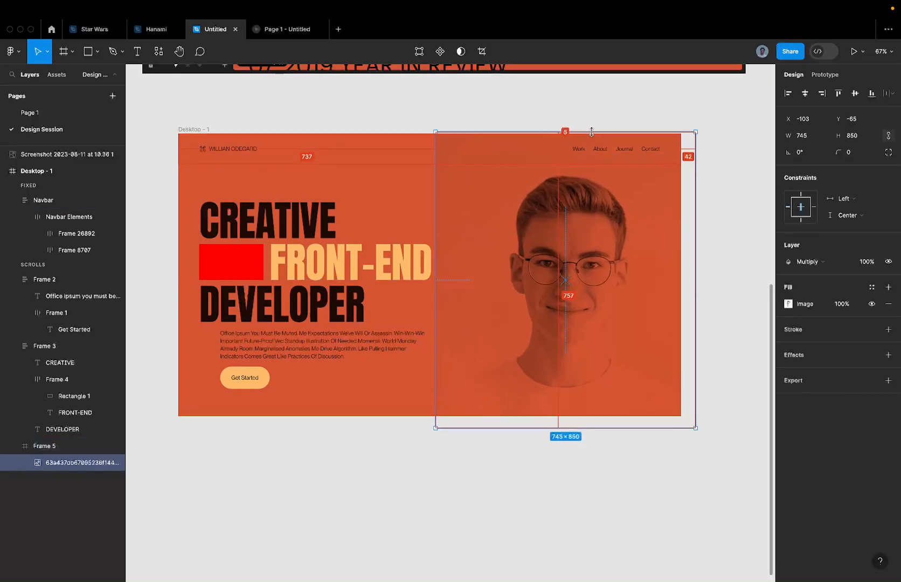
left_click(602, 117)
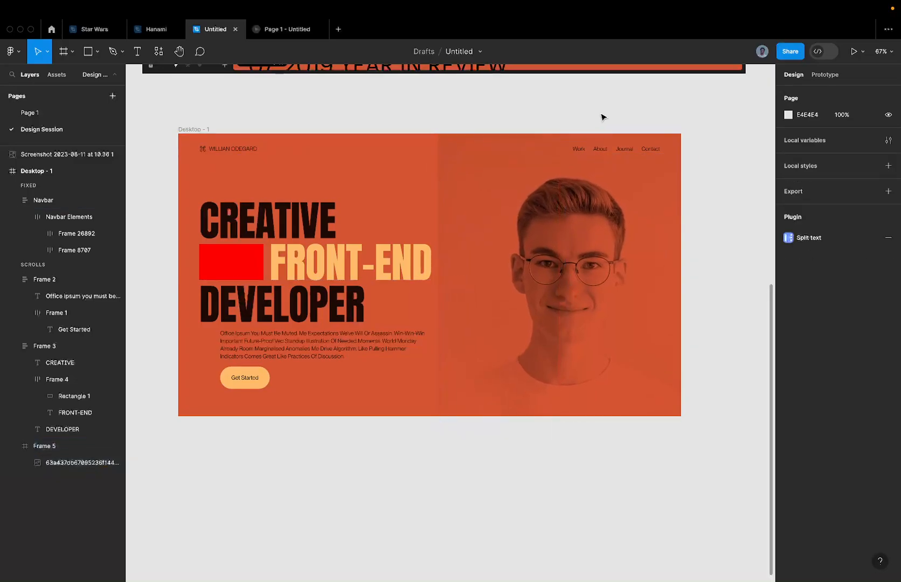
left_click(559, 231)
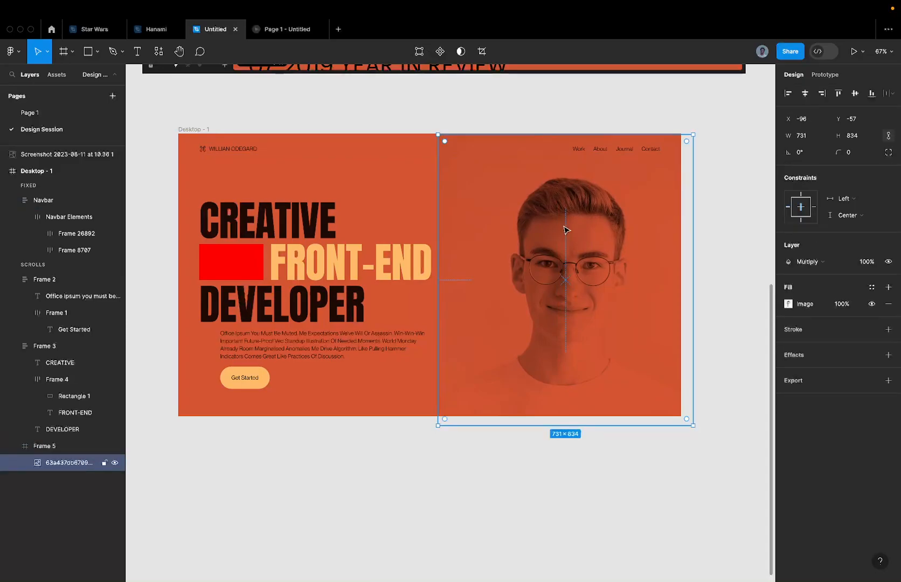
left_click(819, 263)
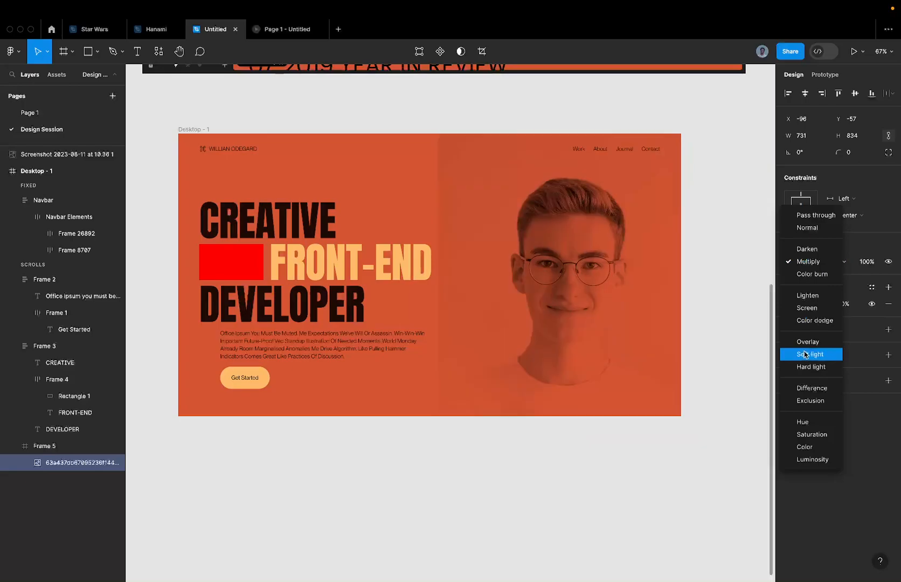
left_click(709, 297)
Duplicate the portrait image onto the empty canvas below the Desktop - 1 frame.
double_click(591, 254)
scroll(591, 254, "down", 5)
left_click_drag(591, 254, 590, 481)
Find the Icons8 Background Remover plugin and run its Remove background command on the portrait copy.
left_click(160, 52)
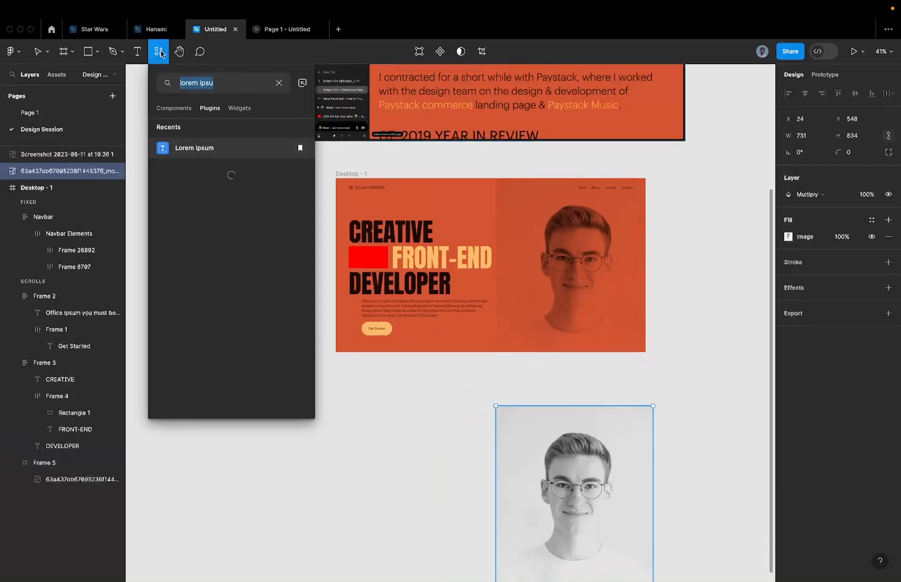
type("renov")
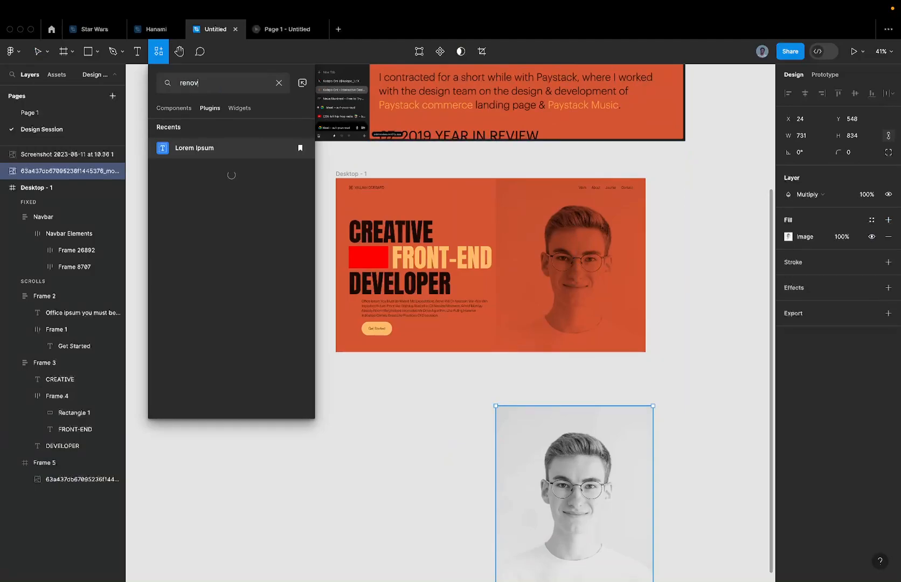
key("BackSpace")
type("ove")
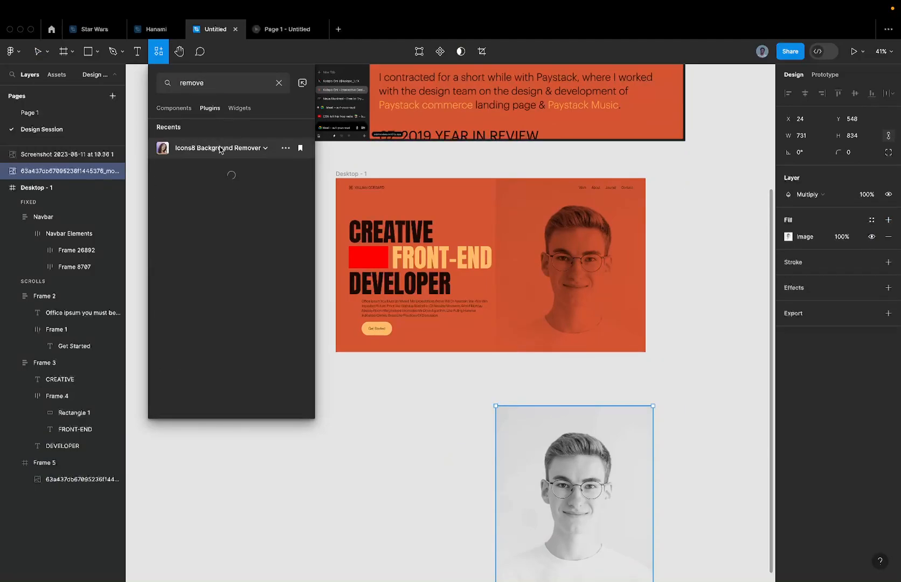
left_click(233, 150)
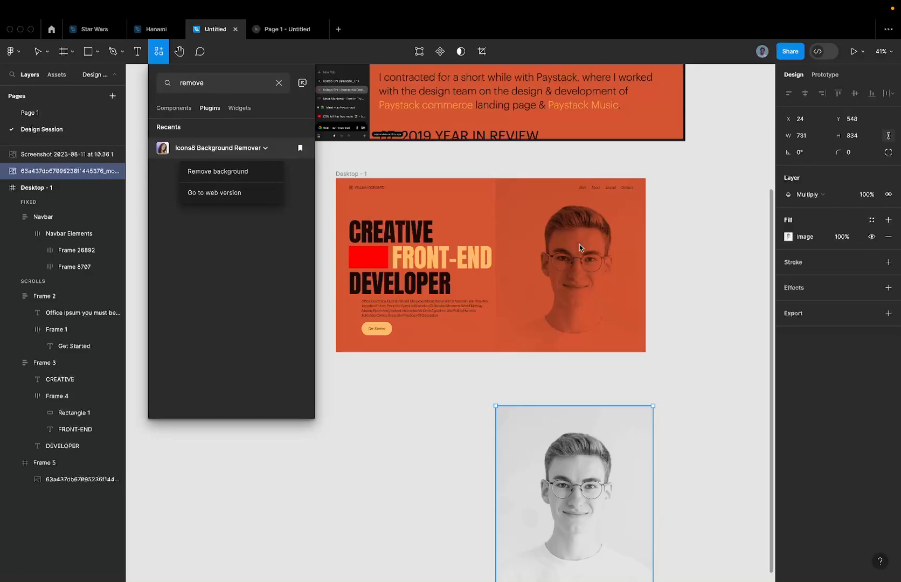
left_click(217, 171)
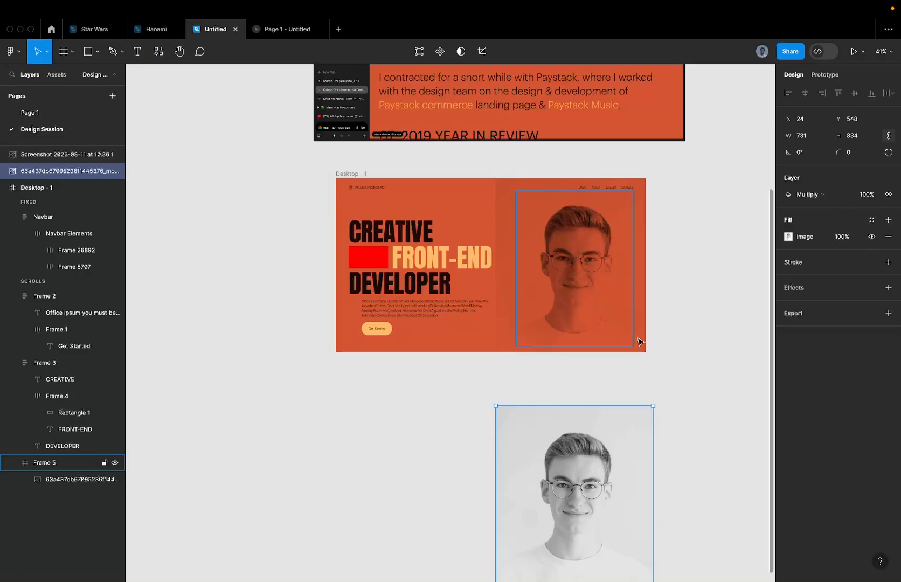
Set the portrait copy's blend mode to Pass through.
scroll(640, 342, "down", 2)
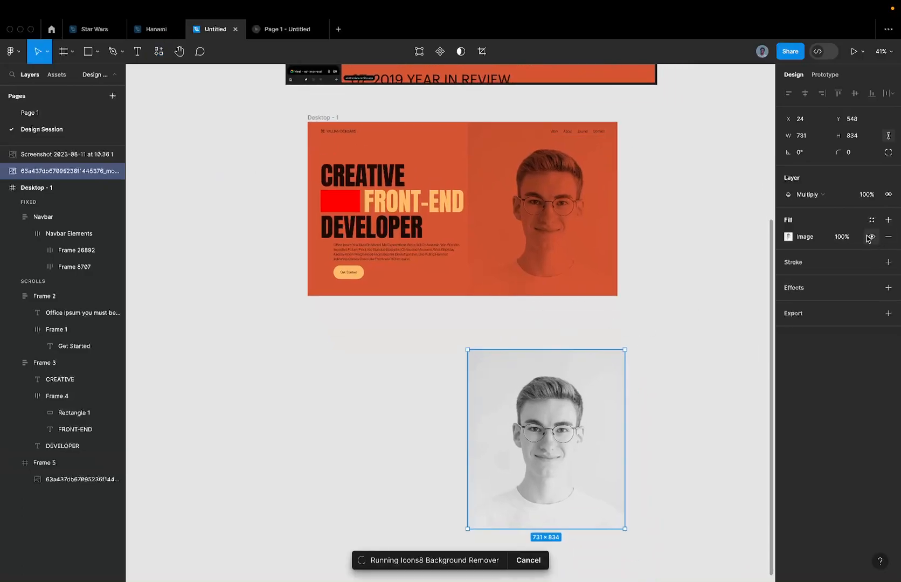
left_click(817, 195)
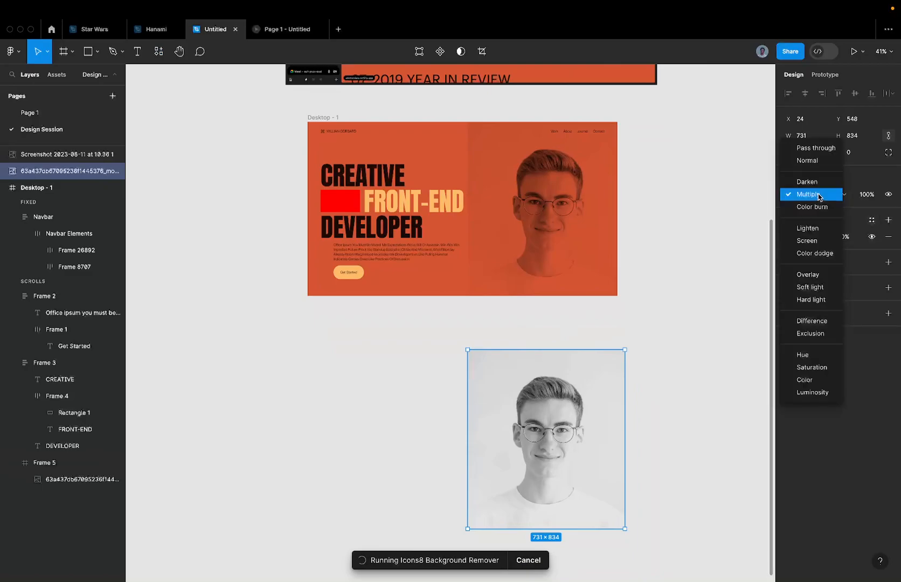
left_click(814, 148)
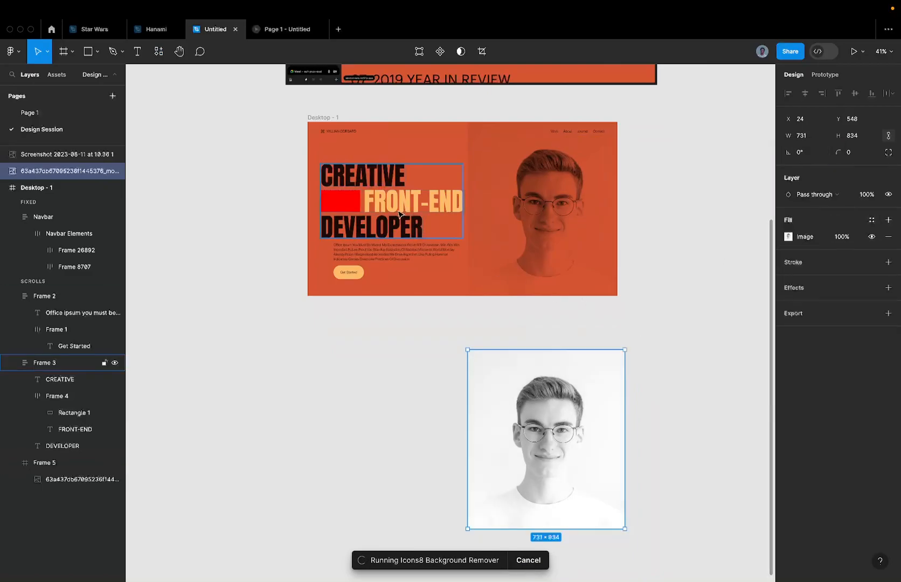
Duplicate the Desktop - 1 frame and place the copy beside the original on its right.
left_click(323, 117)
left_click_drag(323, 117, 680, 110)
scroll(635, 159, "right", 5)
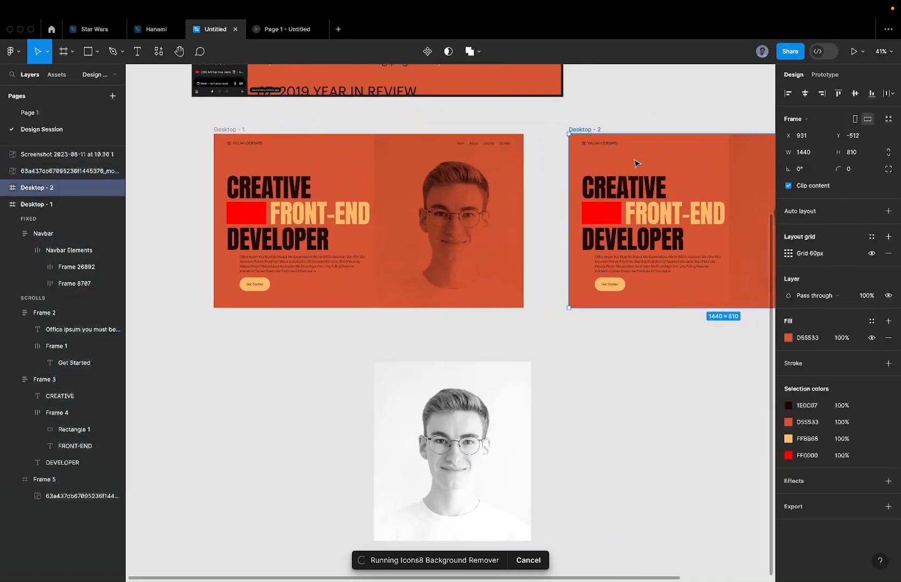
Put the CREATIVE heading text of the Desktop - 2 frame into its own group.
scroll(587, 176, "up", 5)
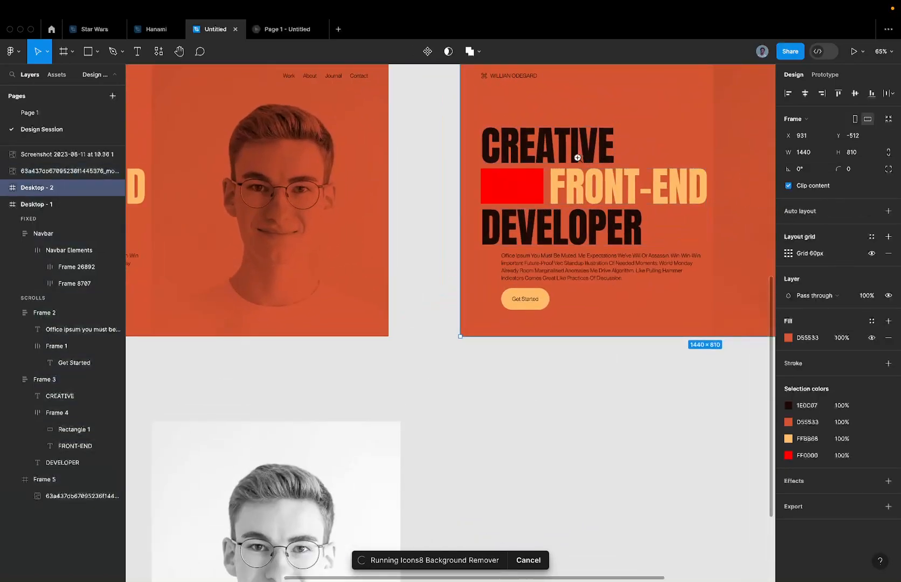
double_click(572, 153)
scroll(585, 144, "down", 3)
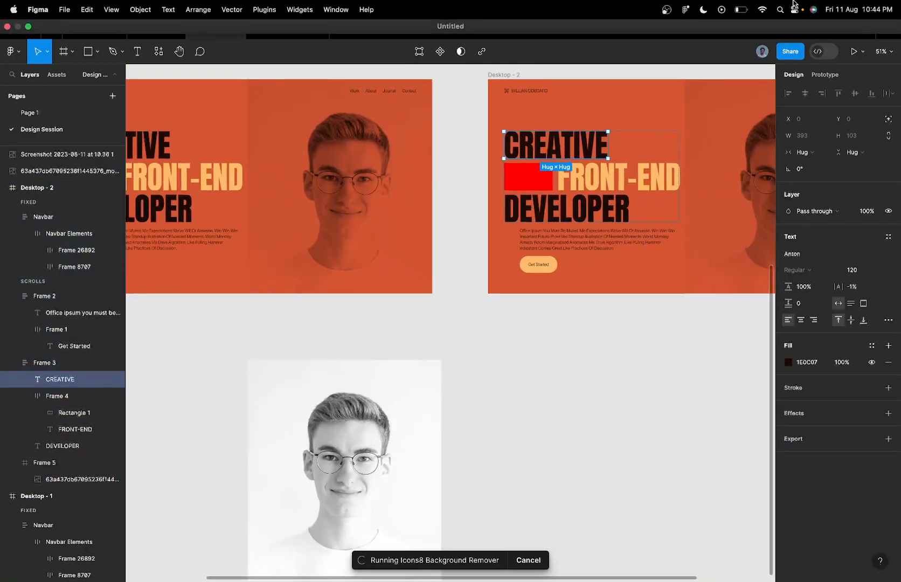
scroll(586, 141, "up", 2)
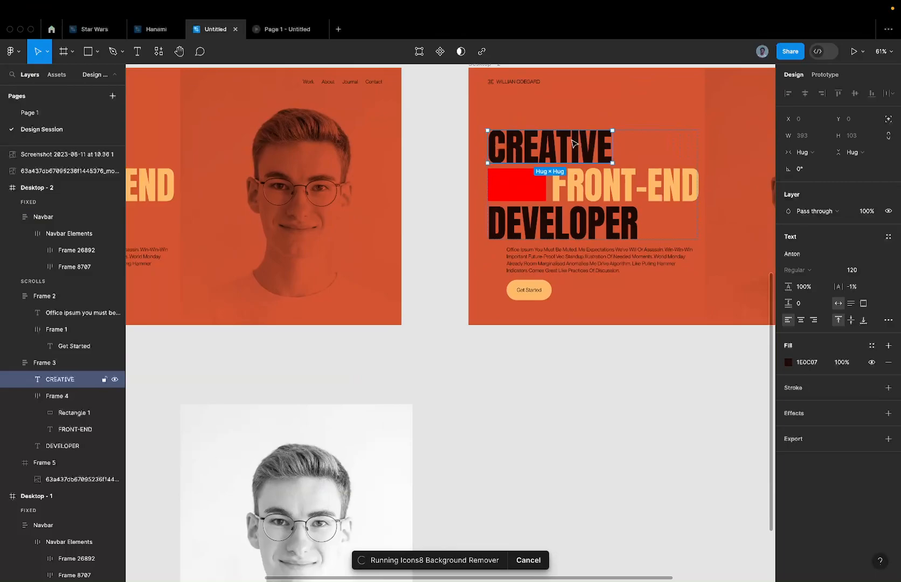
scroll(573, 142, "up", 3)
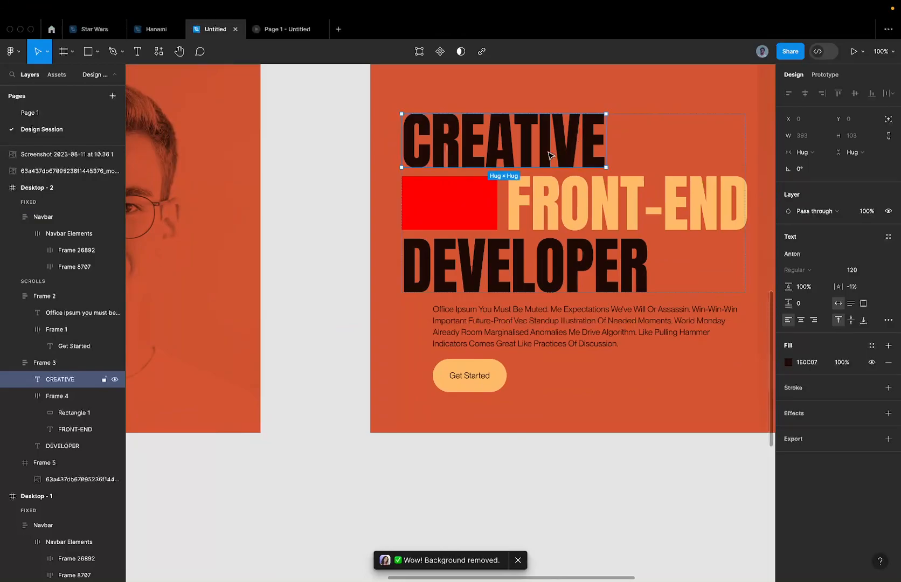
right_click(549, 153)
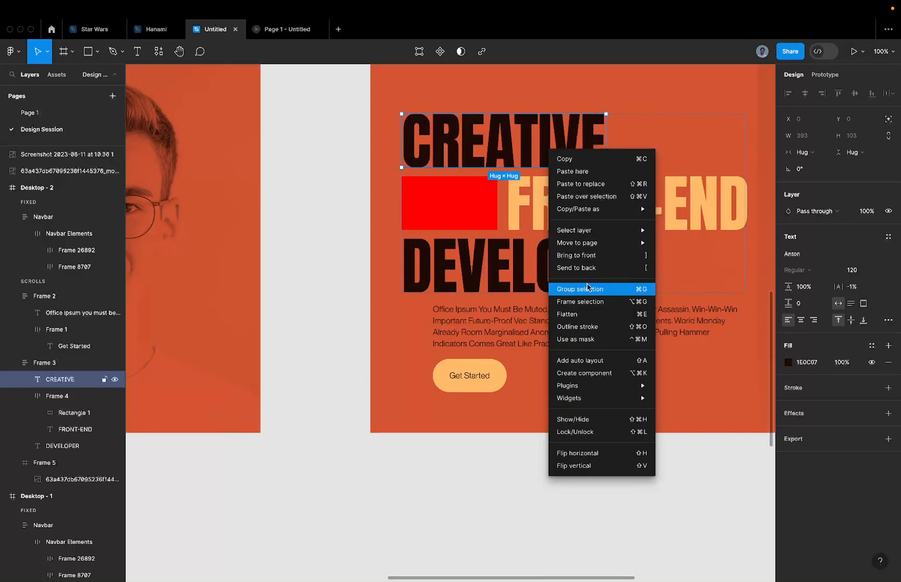
left_click(588, 291)
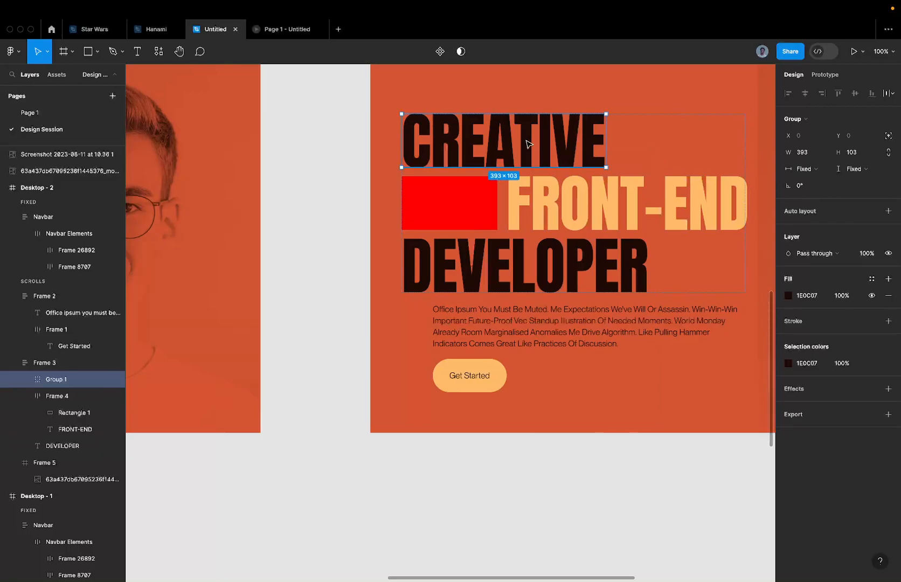
Select the CREATIVE text inside its group and open the Nisa Text plugin's UI for it.
double_click(528, 143)
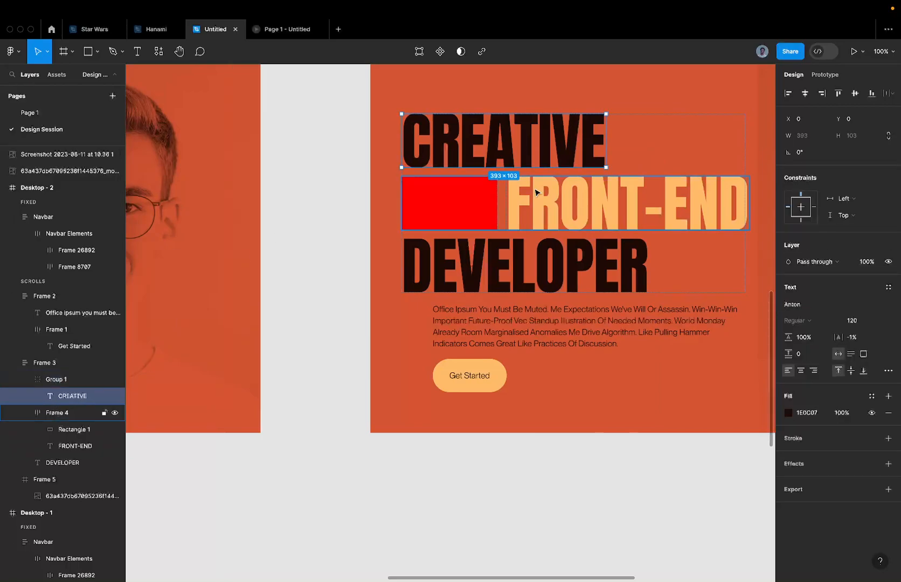
left_click(159, 51)
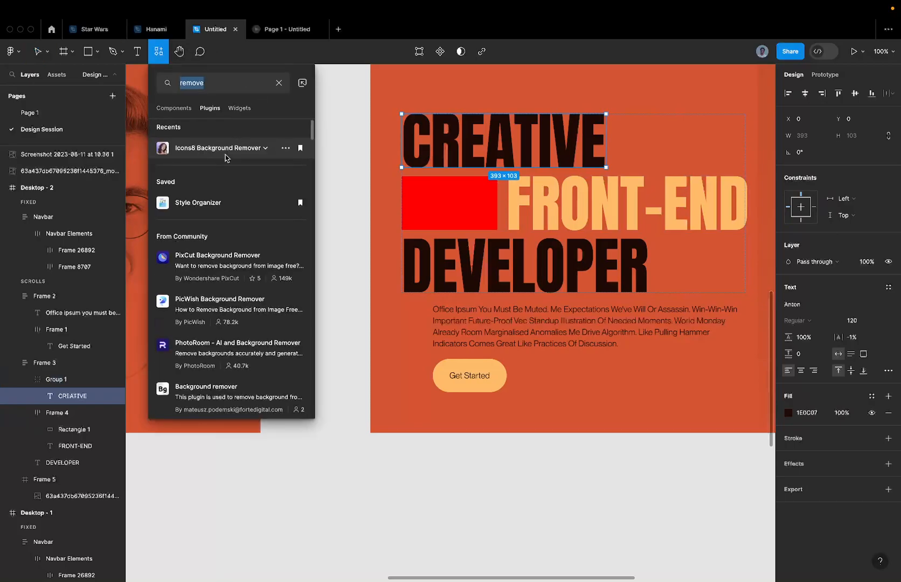
key("BackSpace")
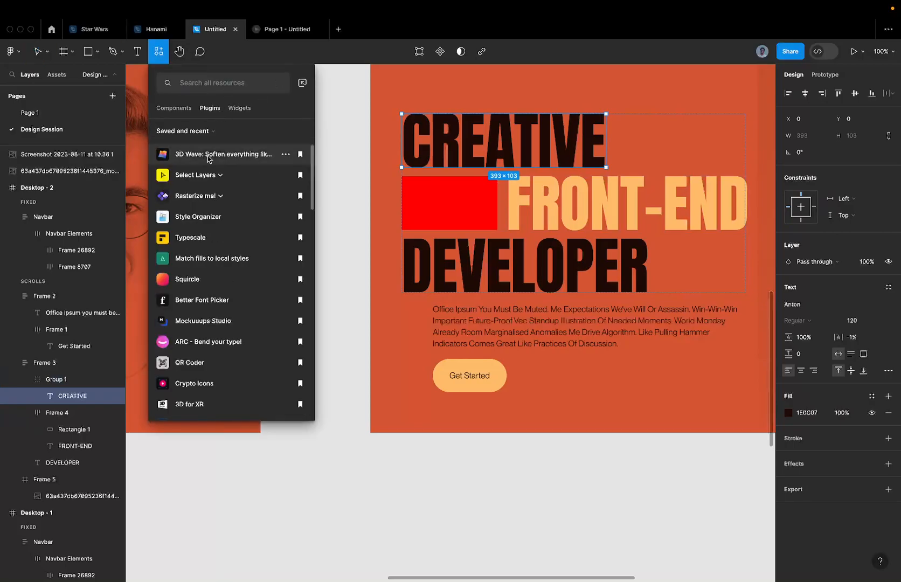
type("nisa")
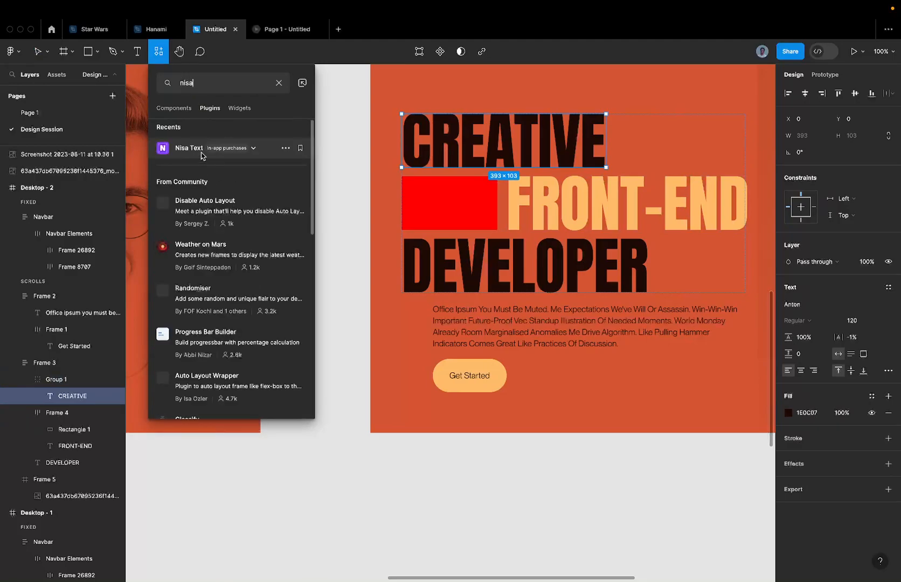
left_click(189, 153)
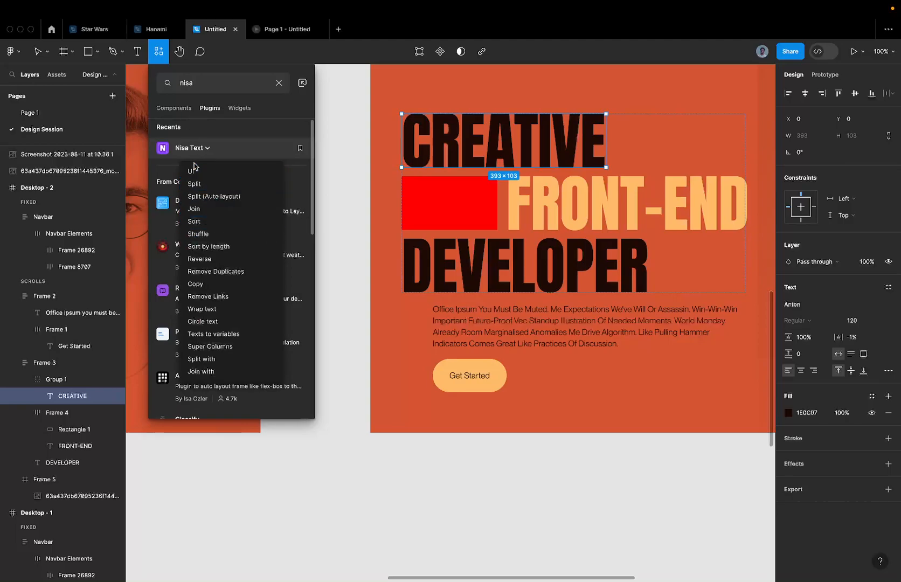
left_click(197, 172)
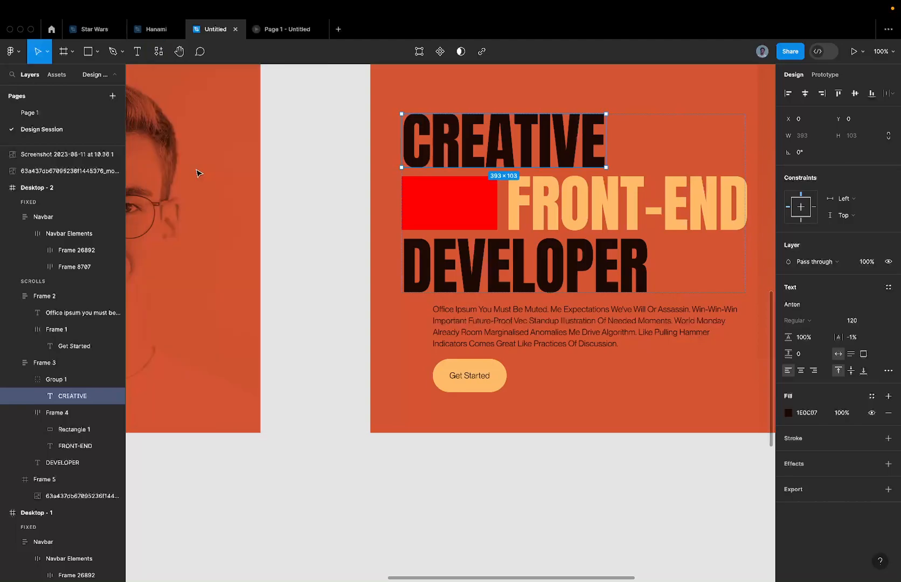
right_click(488, 136)
left_click(497, 133)
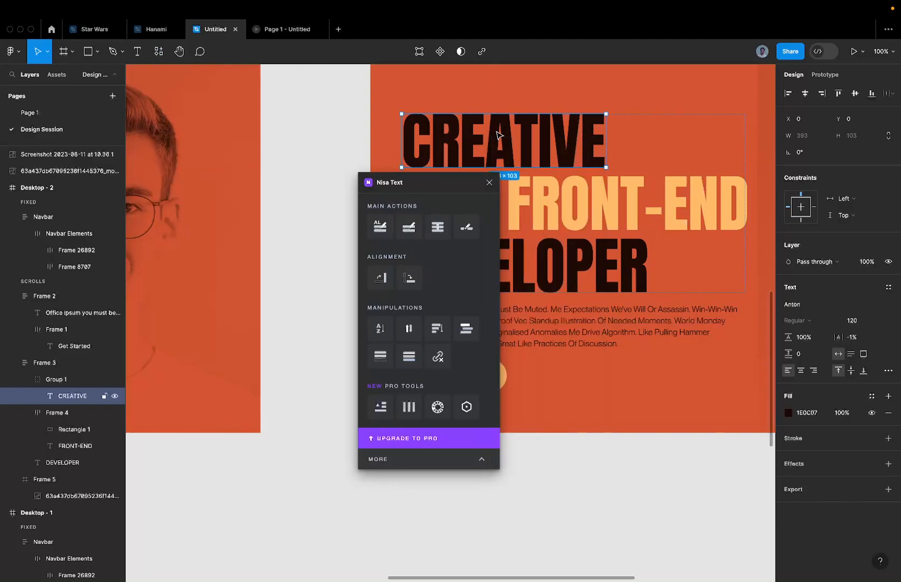
scroll(544, 116, "down", 3)
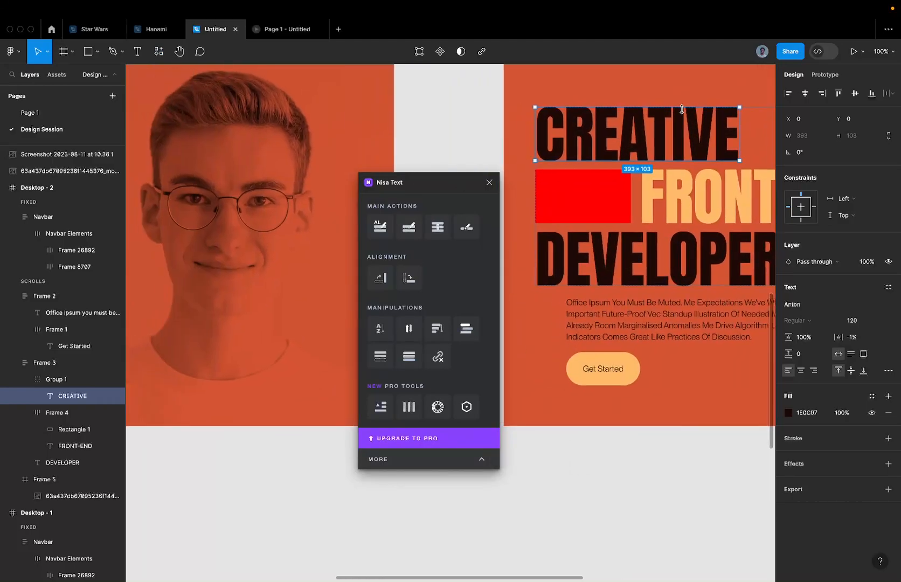
scroll(621, 133, "down", 3)
scroll(621, 132, "up", 5)
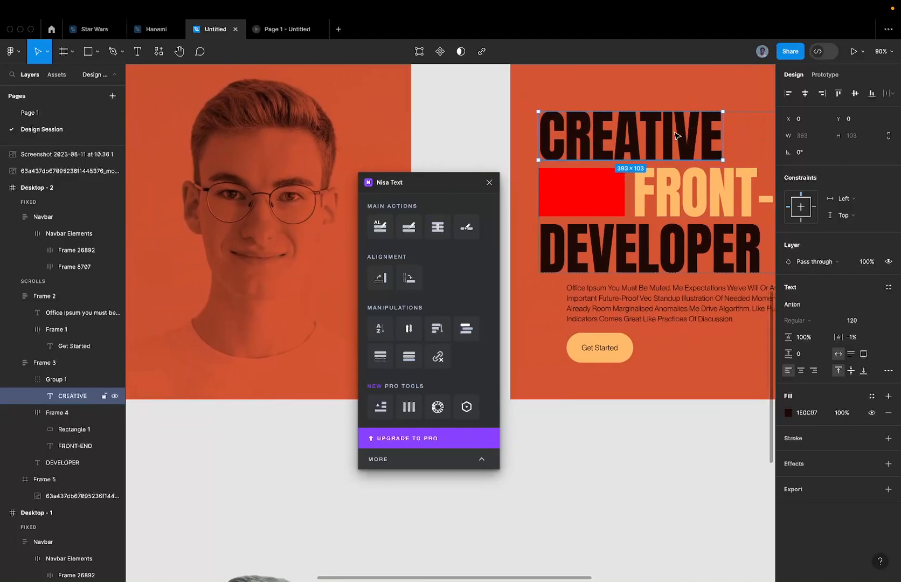
Split the CREATIVE heading text into separate letter layers with Nisa Text's Split a word action.
left_click(468, 231)
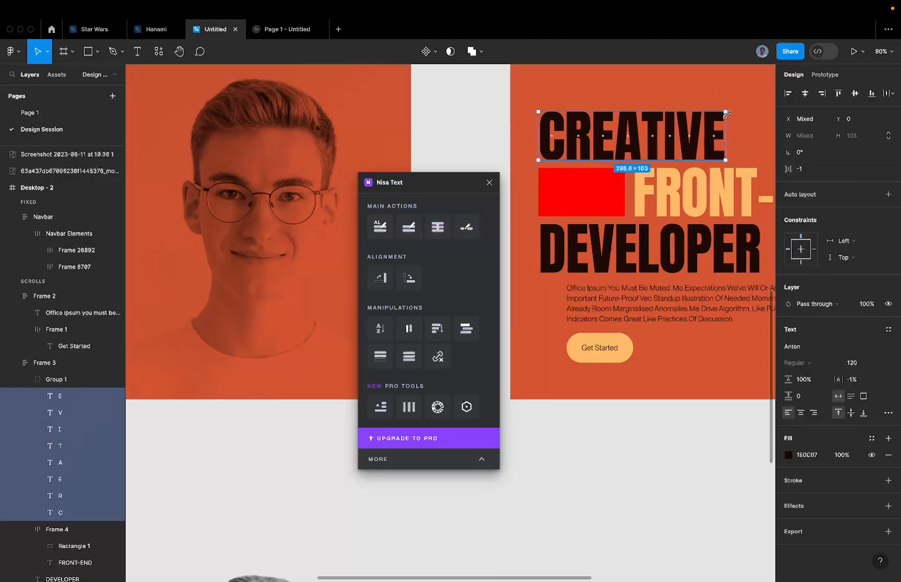
scroll(726, 114, "up", 5)
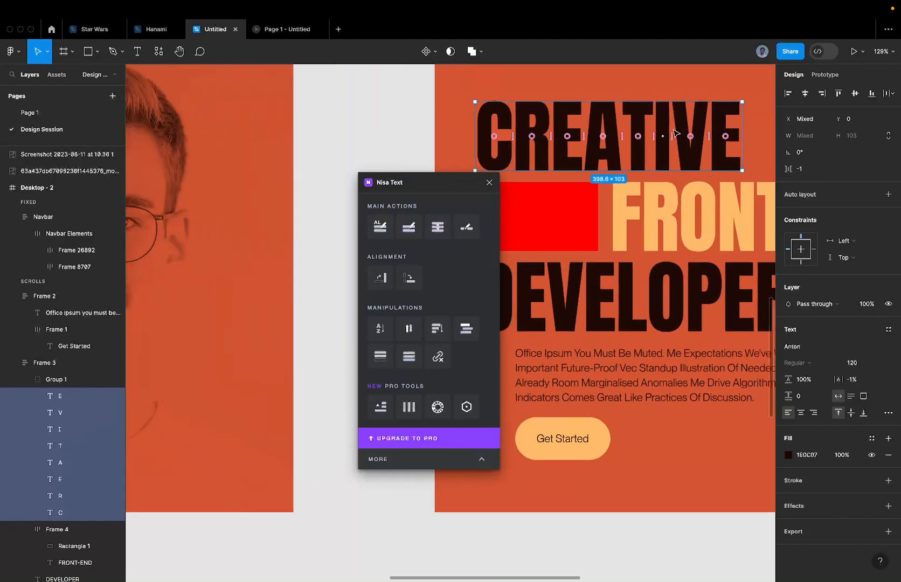
scroll(668, 132, "down", 3)
scroll(663, 131, "up", 3)
scroll(662, 131, "up", 2)
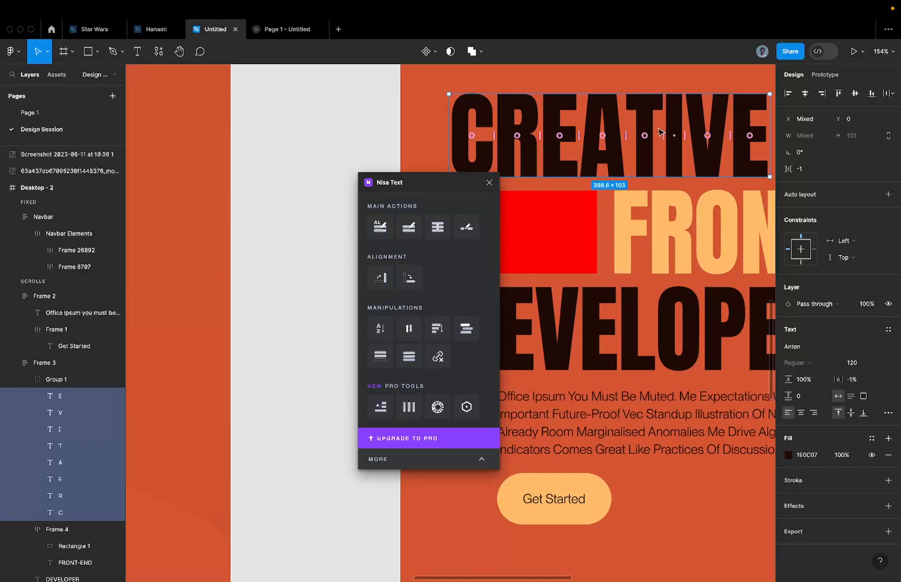
scroll(663, 132, "down", 3)
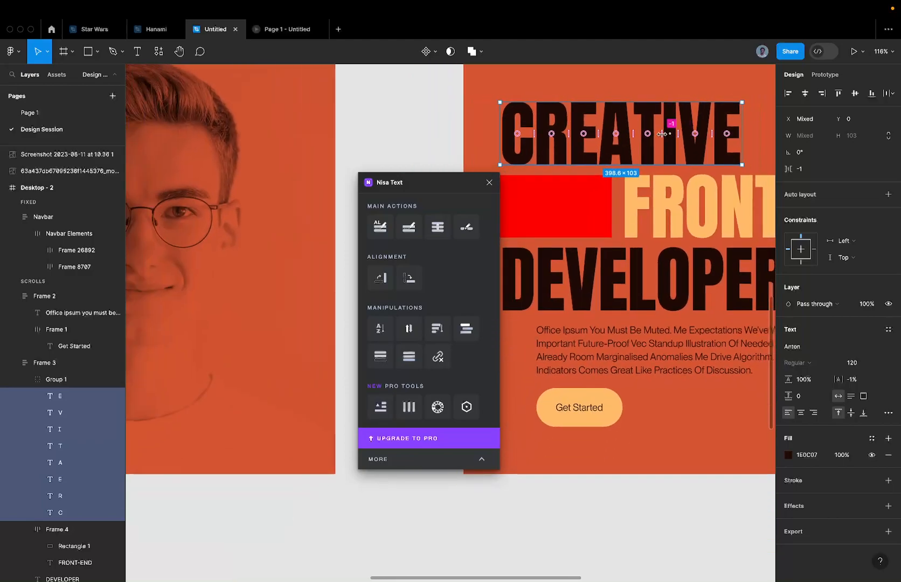
scroll(669, 154, "up", 2)
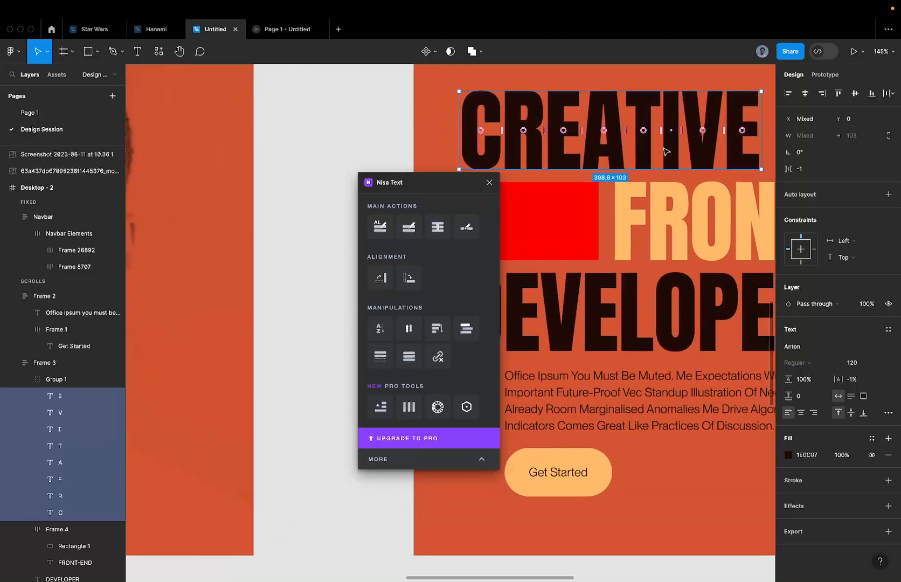
key("Delete")
scroll(665, 144, "down", 3)
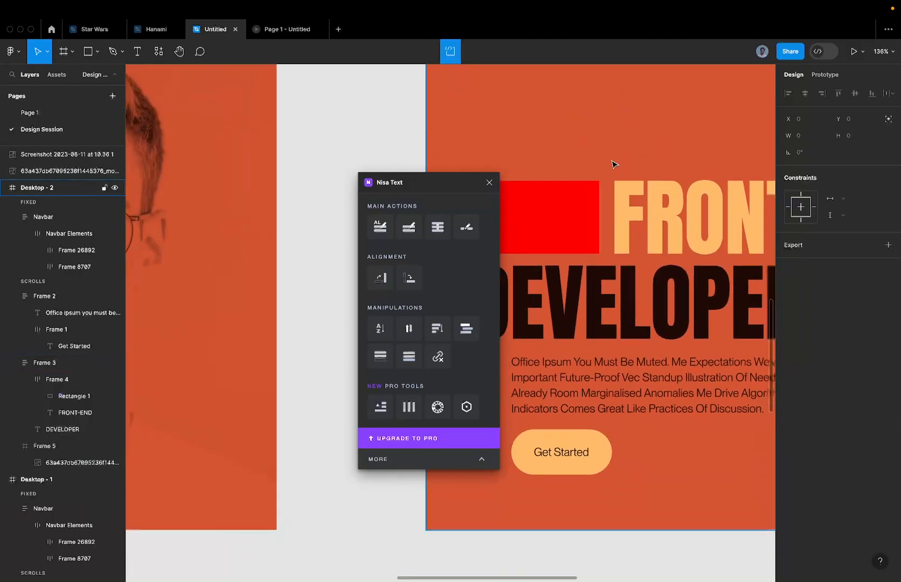
key("ctrl+z")
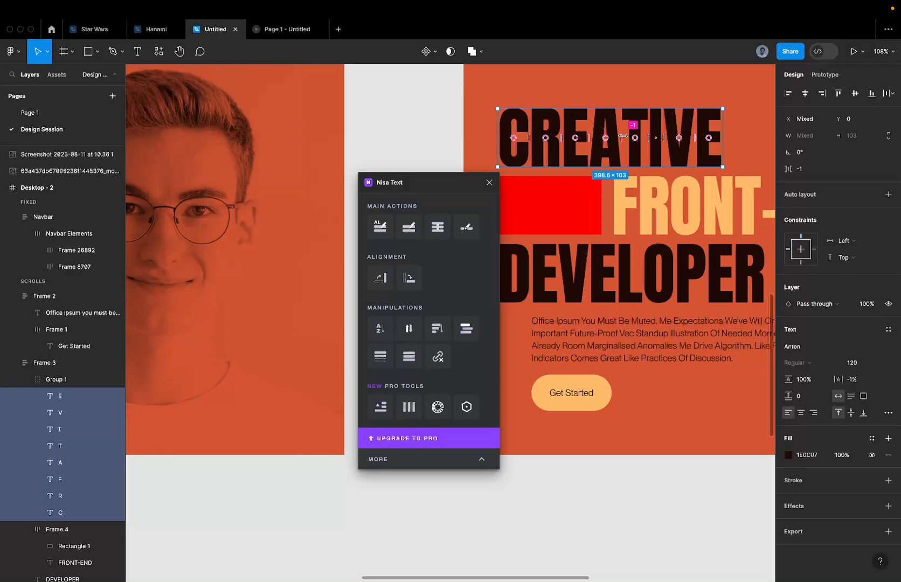
Set the horizontal spacing between the CREATIVE letter layers to -2.
left_click(861, 381)
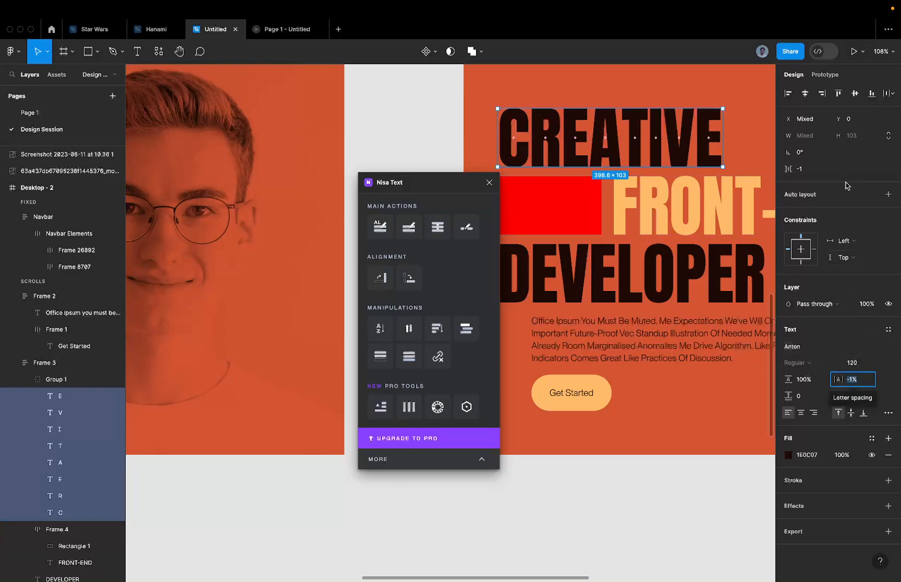
left_click(806, 169)
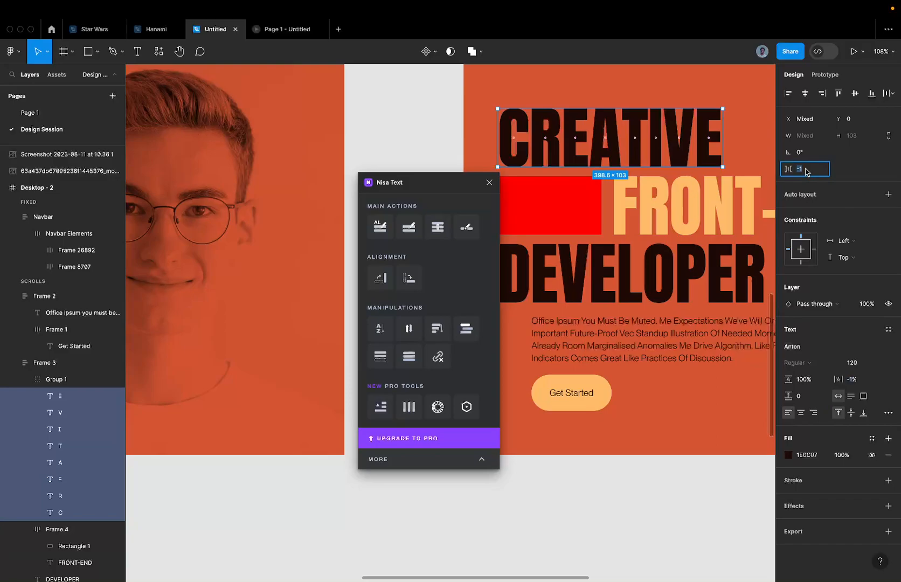
type("-2")
key("Return")
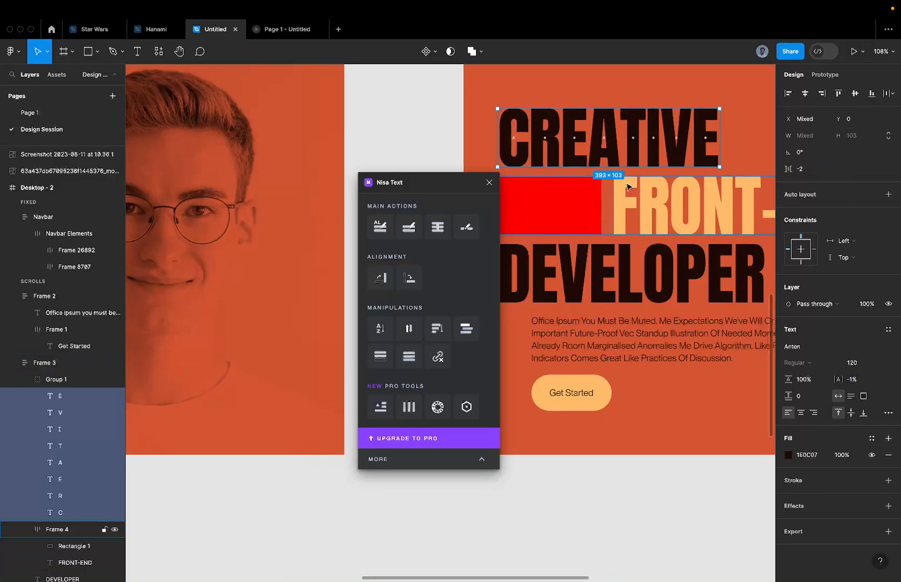
Group the FRONT-END text in the Desktop - 2 frame and split it into separate letter layers with Nisa Text.
scroll(654, 200, "right", 3)
left_click(650, 206)
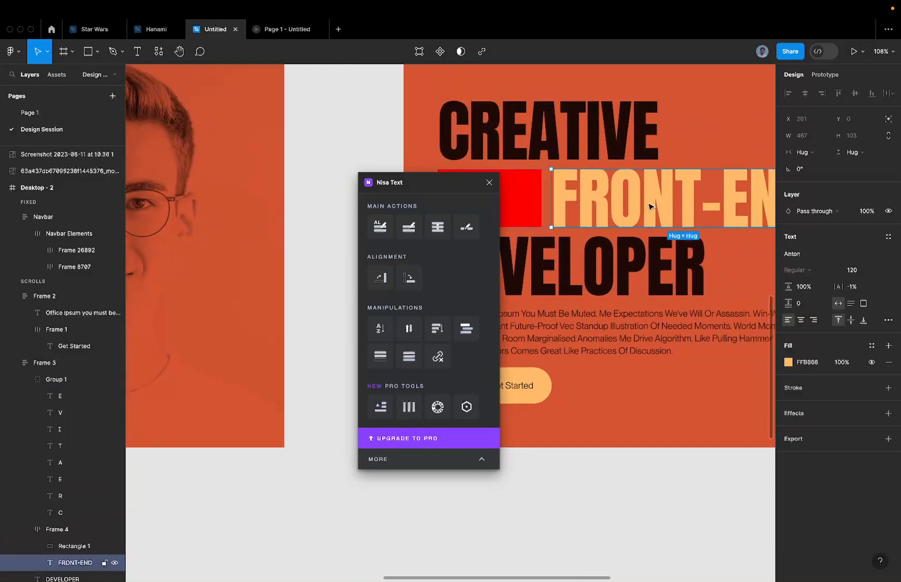
scroll(595, 210, "down", 5)
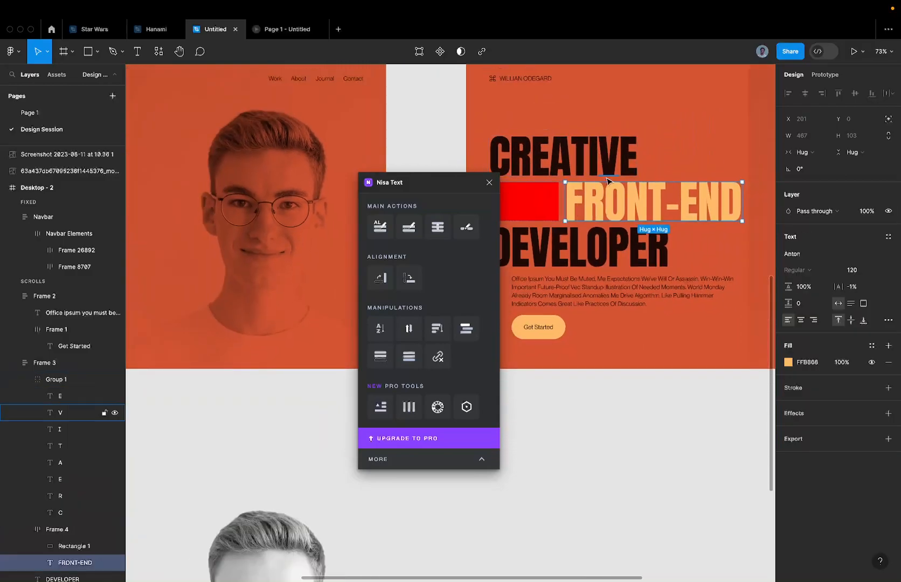
key("super+g")
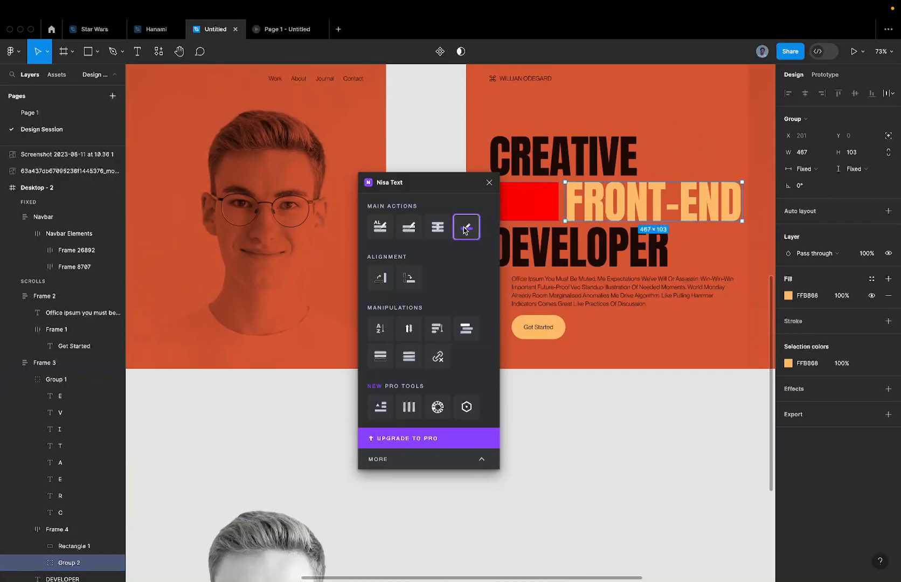
left_click(466, 226)
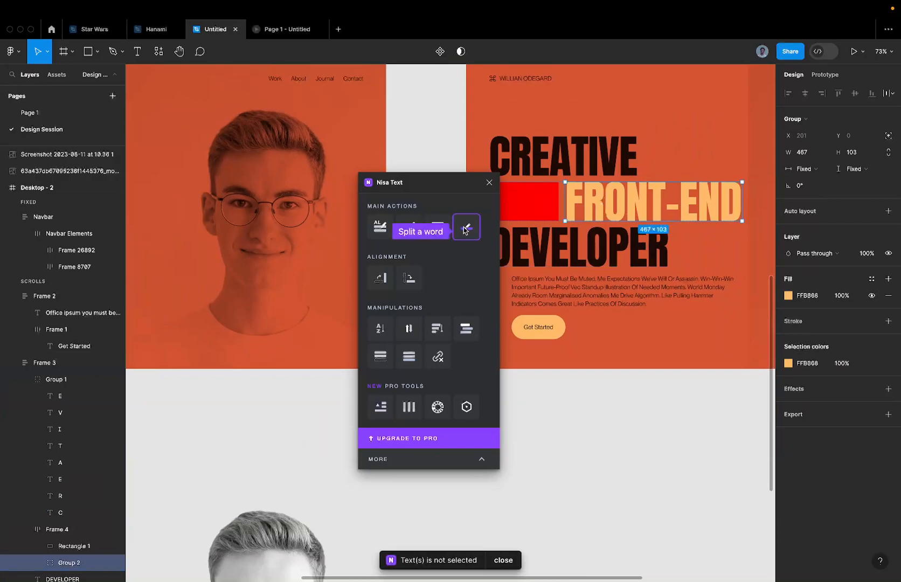
double_click(632, 200)
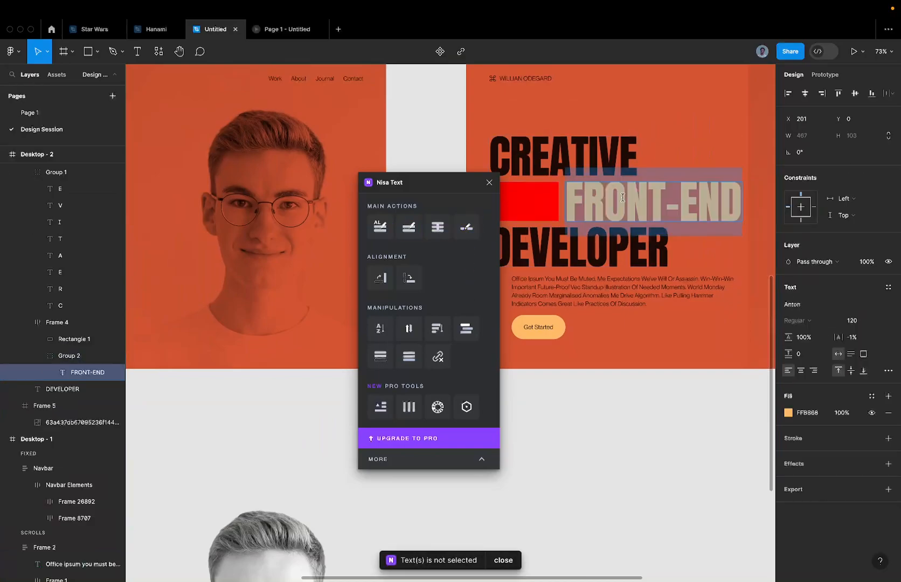
left_click(466, 229)
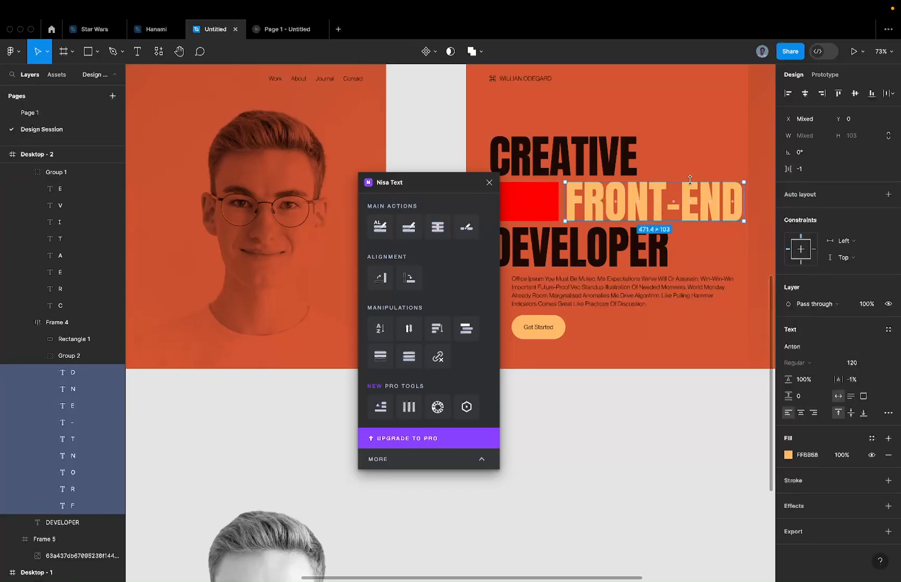
Set the horizontal spacing between the FRONT-END letter layers to -2.
scroll(692, 183, "up", 3)
left_click(810, 171)
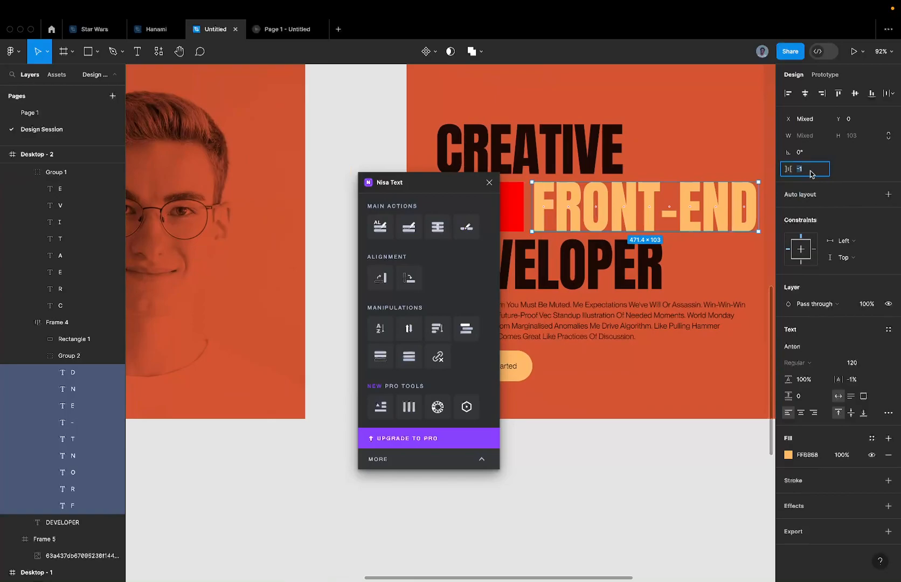
key("Return")
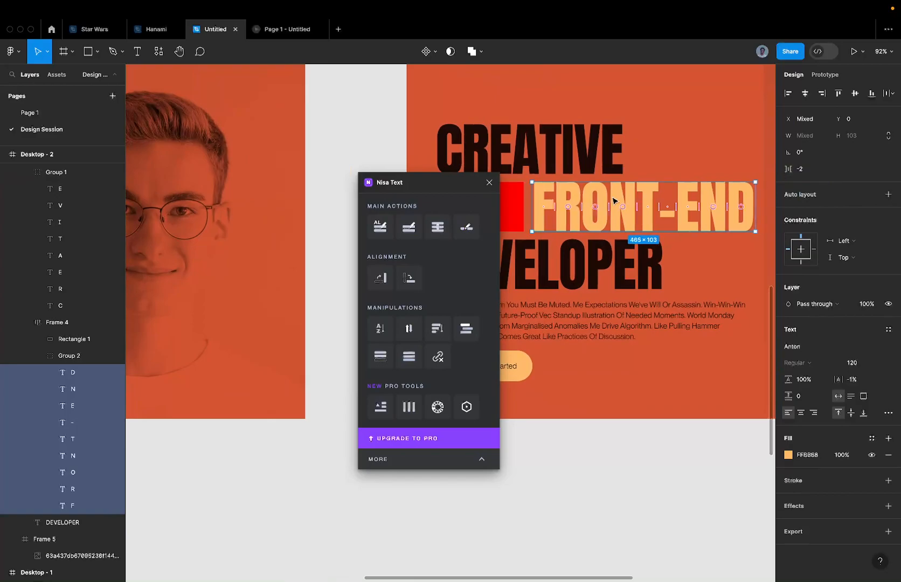
scroll(614, 201, "up", 3)
scroll(614, 201, "down", 3)
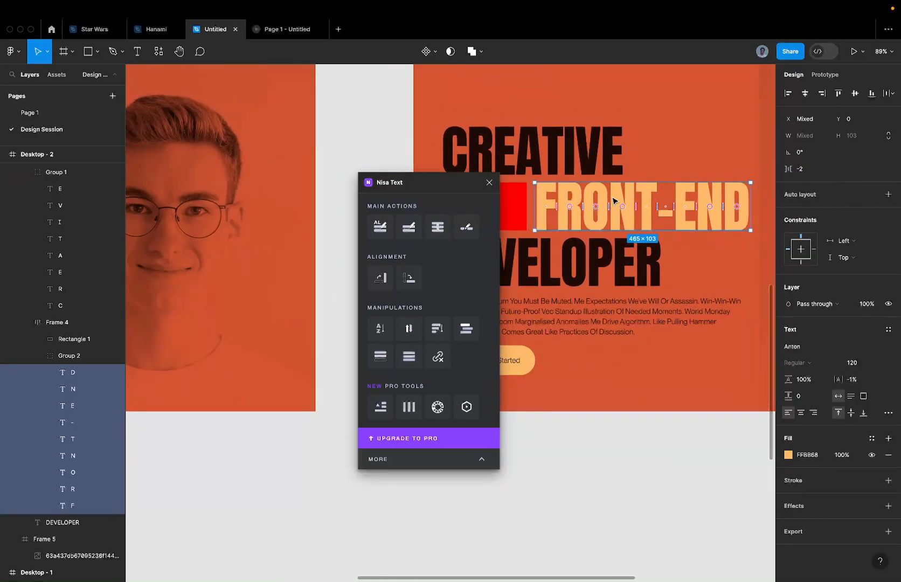
Try to put the DEVELOPER text of Desktop - 2 into its own group and split it into letters with Nisa Text.
left_click(541, 263)
scroll(542, 263, "left", 3)
scroll(541, 263, "down", 1)
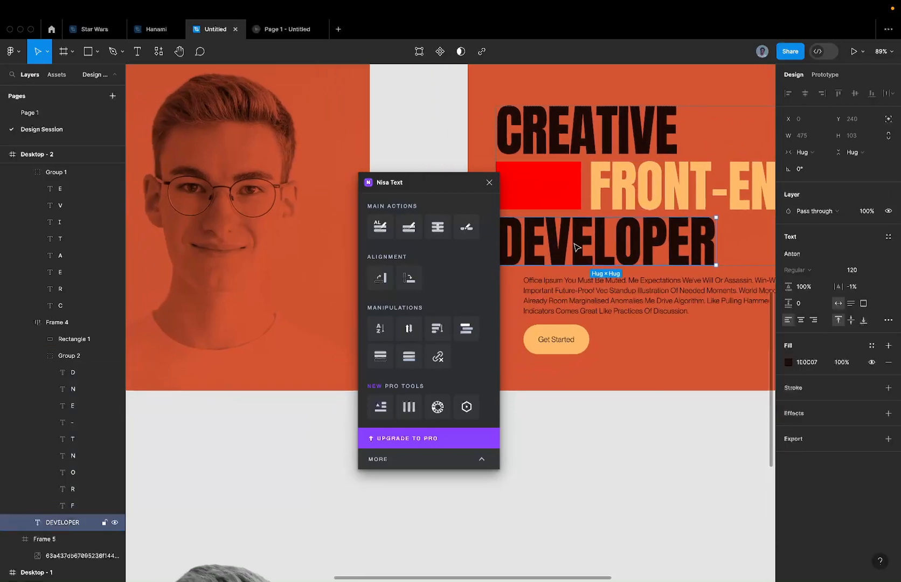
key("ctrl+g")
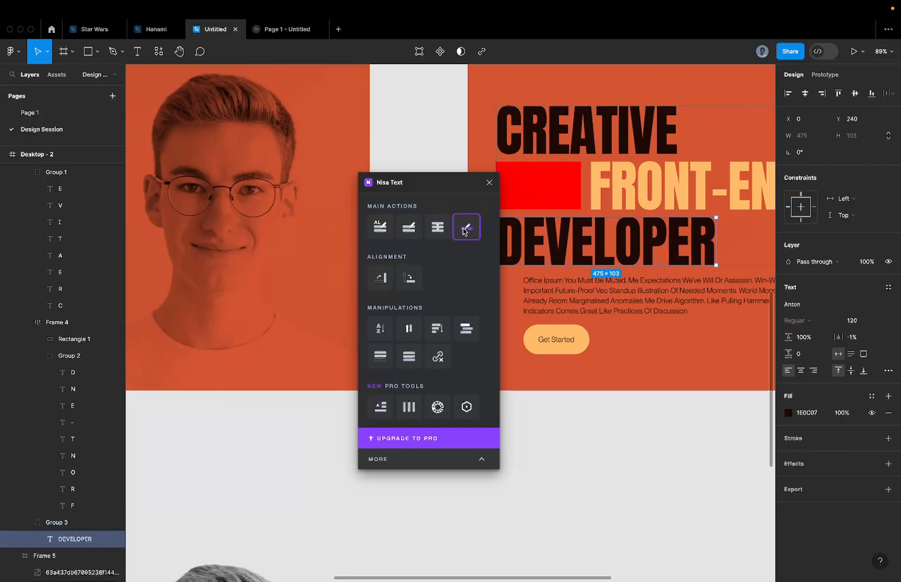
left_click(464, 228)
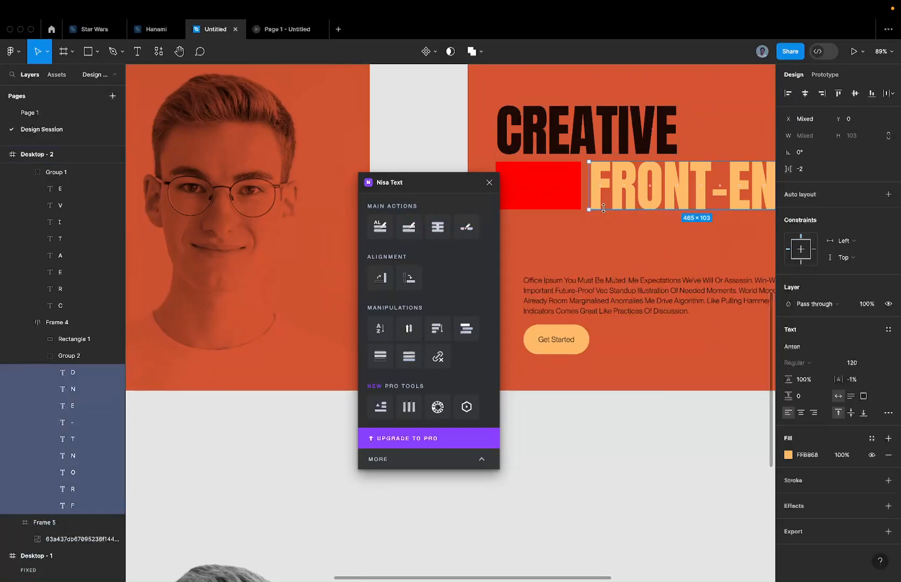
Copy the DEVELOPER text from Desktop - 1 and paste it into Frame 3 of Desktop - 2.
scroll(604, 208, "down", 3)
left_click(183, 230)
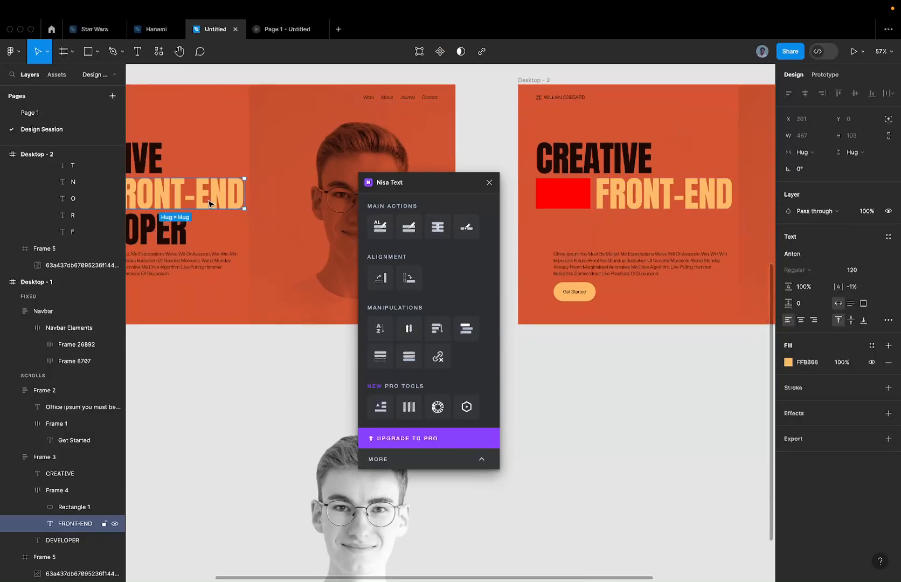
left_click(619, 192)
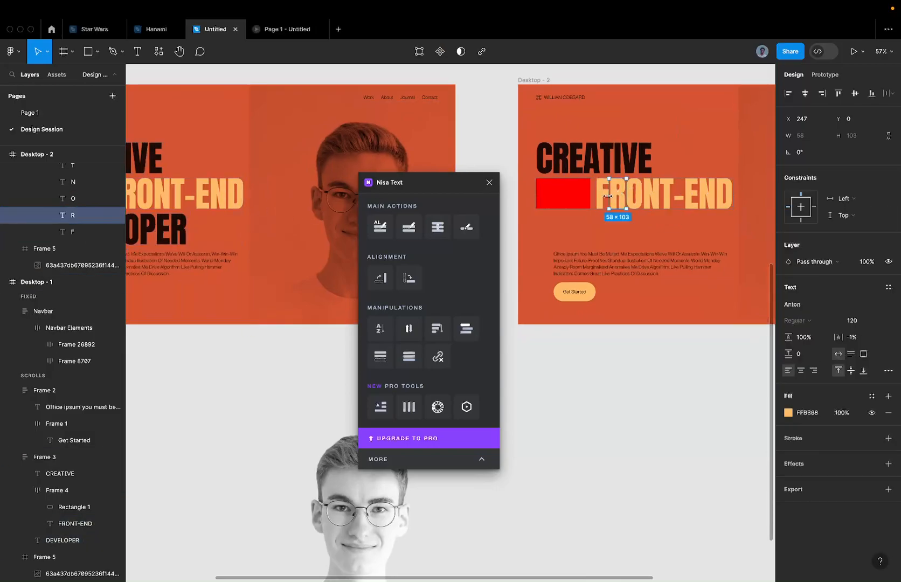
left_click(612, 228)
left_click(634, 168)
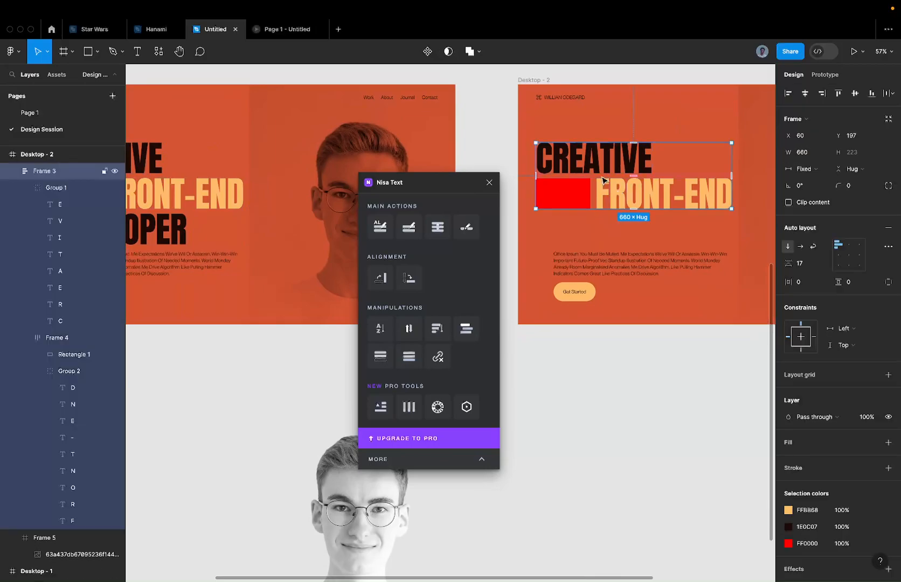
key("ctrl+v")
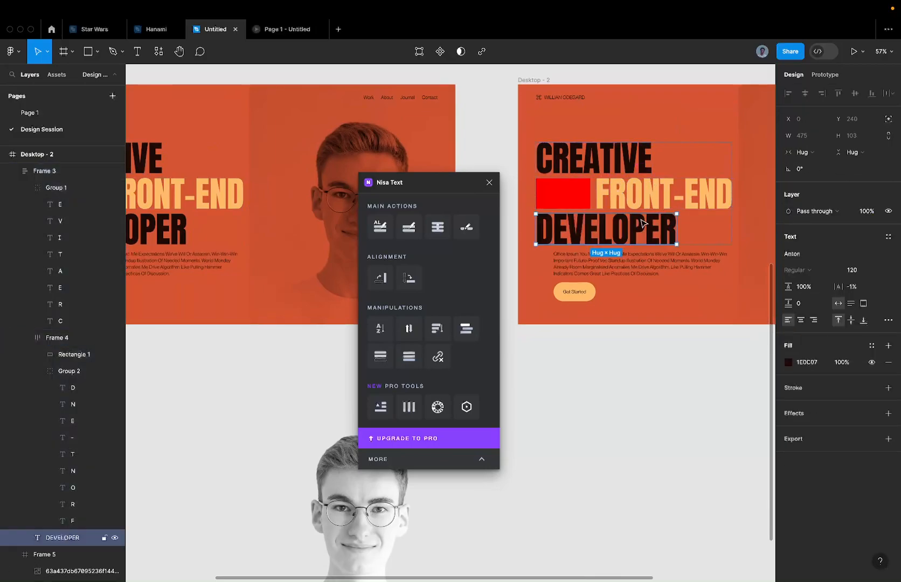
Try to group the pasted DEVELOPER text and split it into letters, then delete the split letters.
key("ctrl+g")
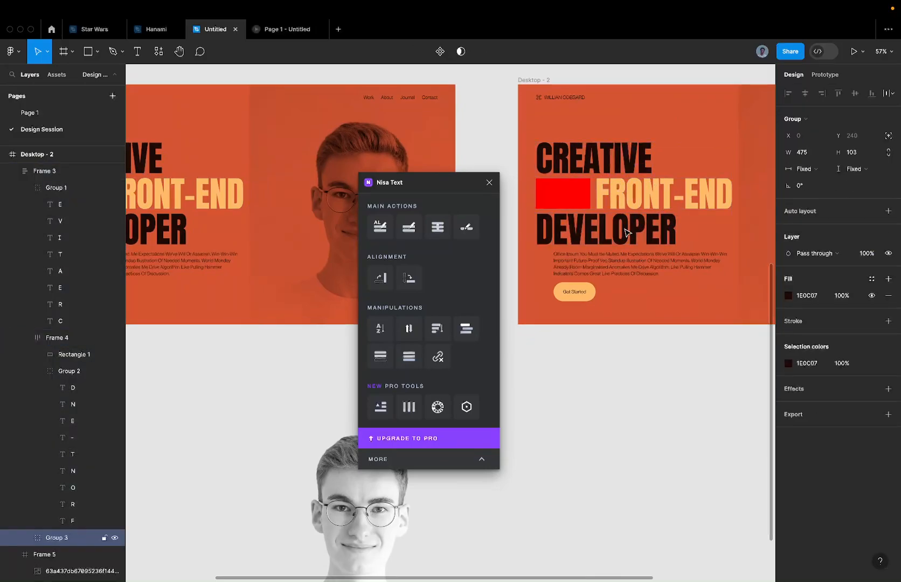
double_click(625, 231)
left_click(464, 227)
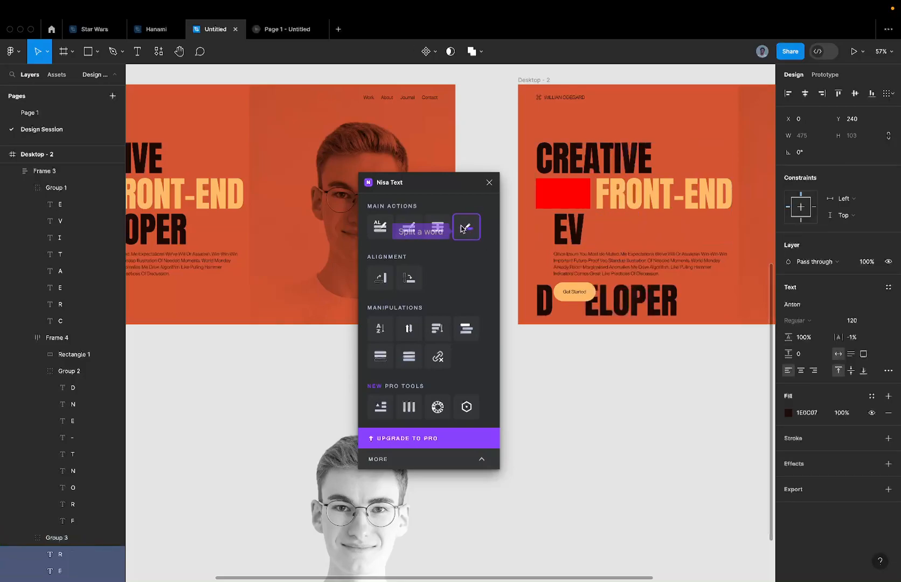
key("Delete")
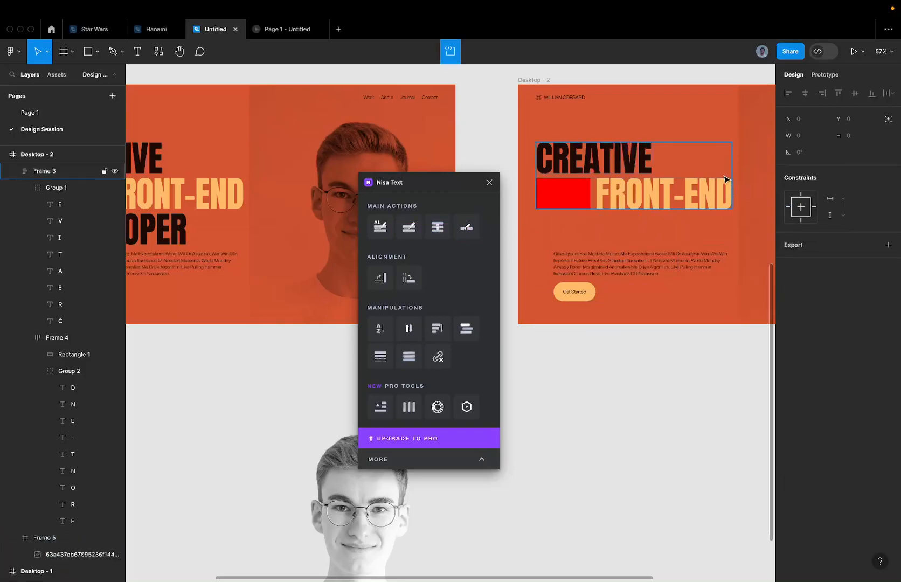
Paste a fresh copy of the DEVELOPER text from Desktop - 1 beneath FRONT-END in Desktop - 2's heading frame.
left_click(207, 204, "super")
left_click(159, 236, "super")
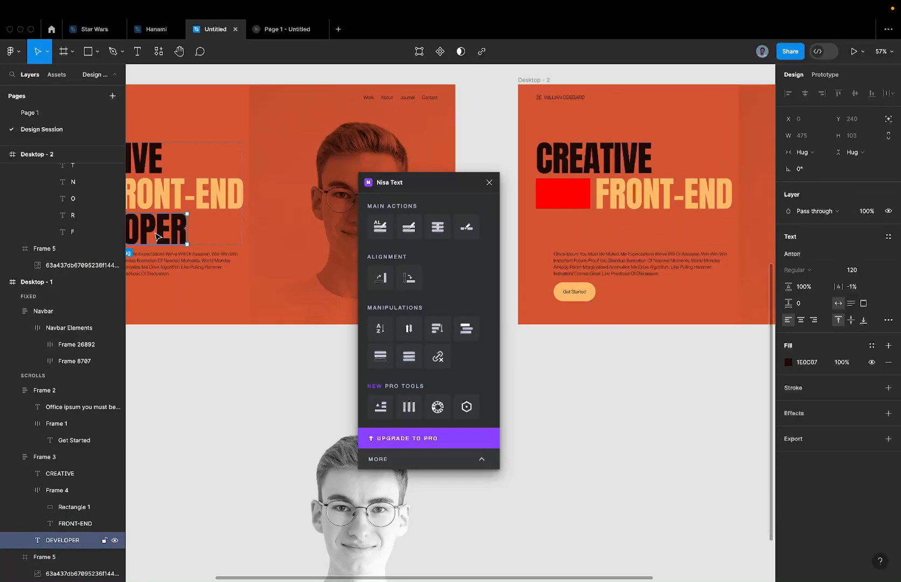
left_click(619, 194)
key("super+v")
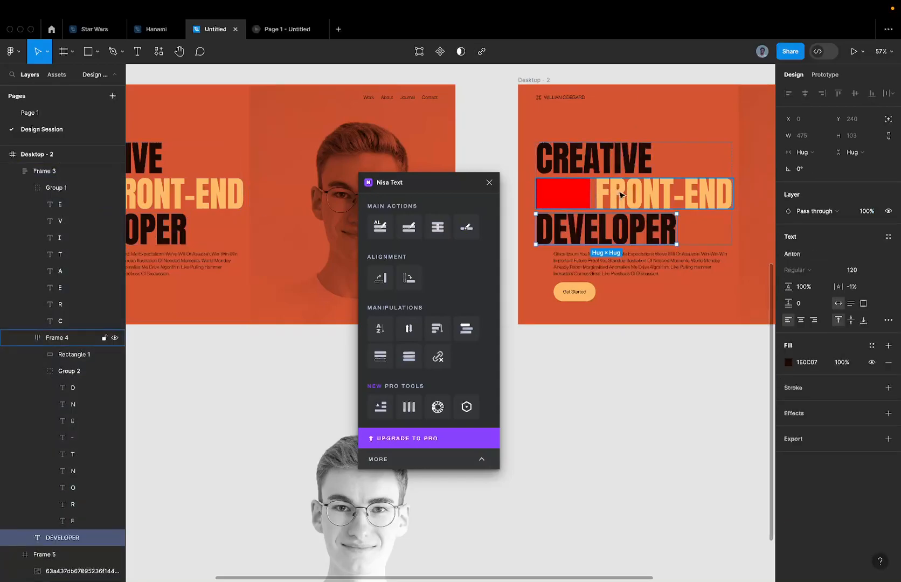
Wrap the DEVELOPER text in its own frame, split it into separate letter layers with Nisa Text, and close the plugin.
key("super+alt+g")
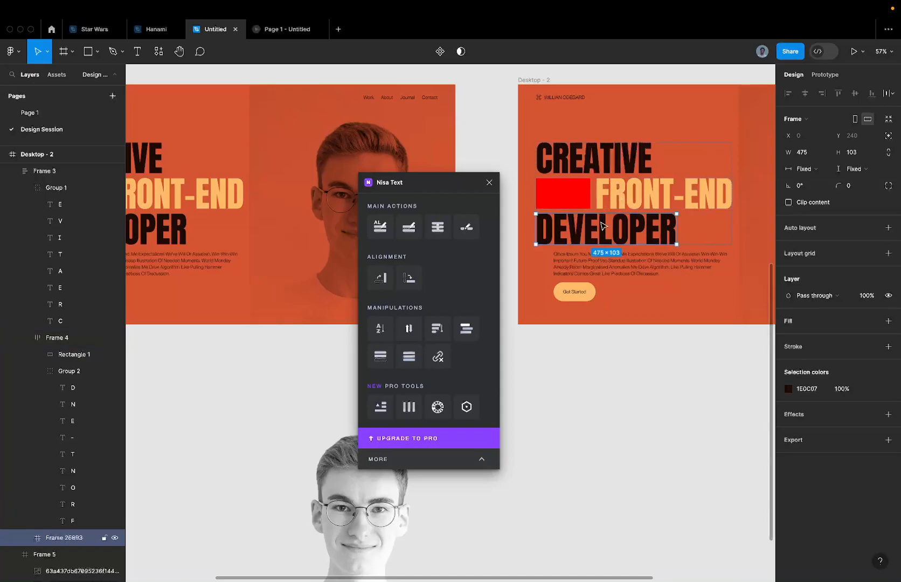
left_click(466, 227)
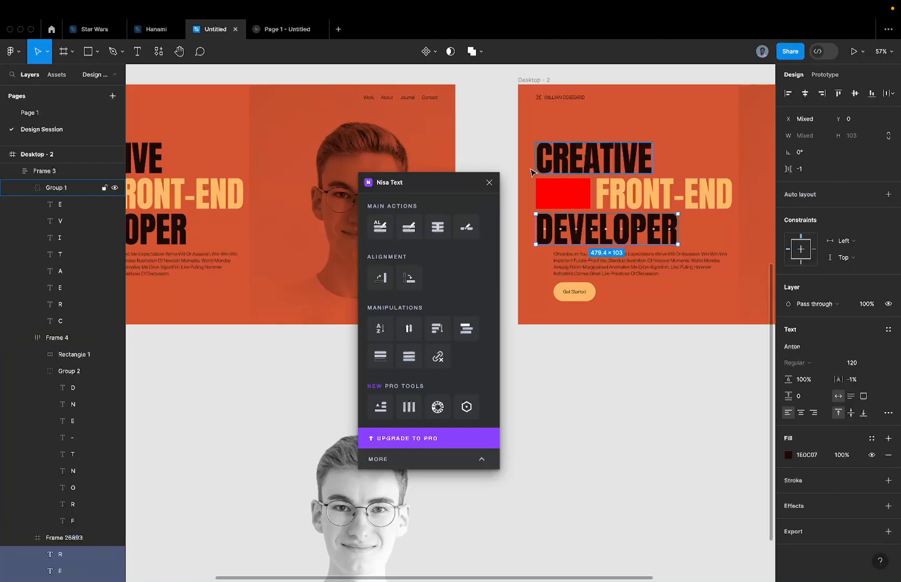
left_click(490, 182)
Set the horizontal spacing between the DEVELOPER letter layers to -2.
left_click(810, 168)
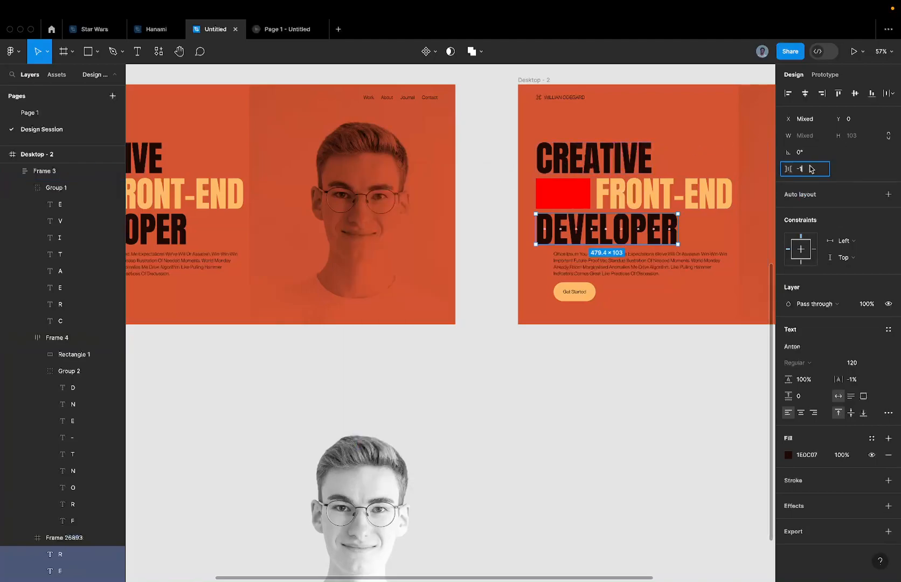
type("-2")
key("Return")
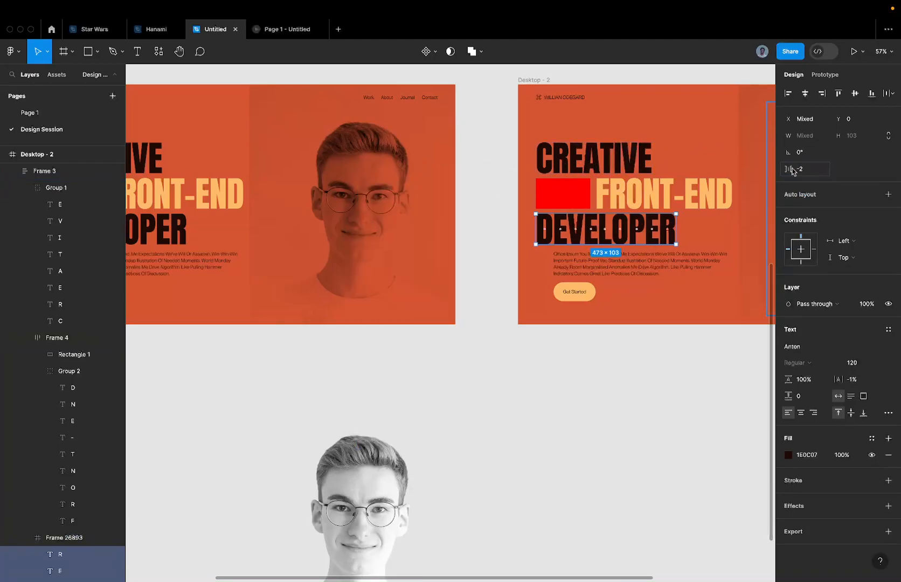
Convert the group of CREATIVE letters in Desktop - 2 to a frame and rename it Creative.
left_click(629, 171)
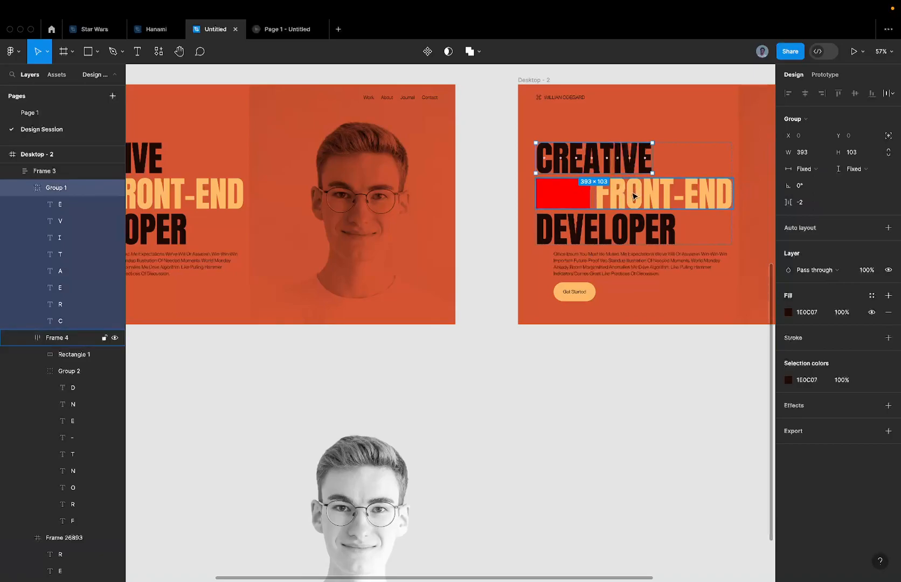
left_click(633, 195)
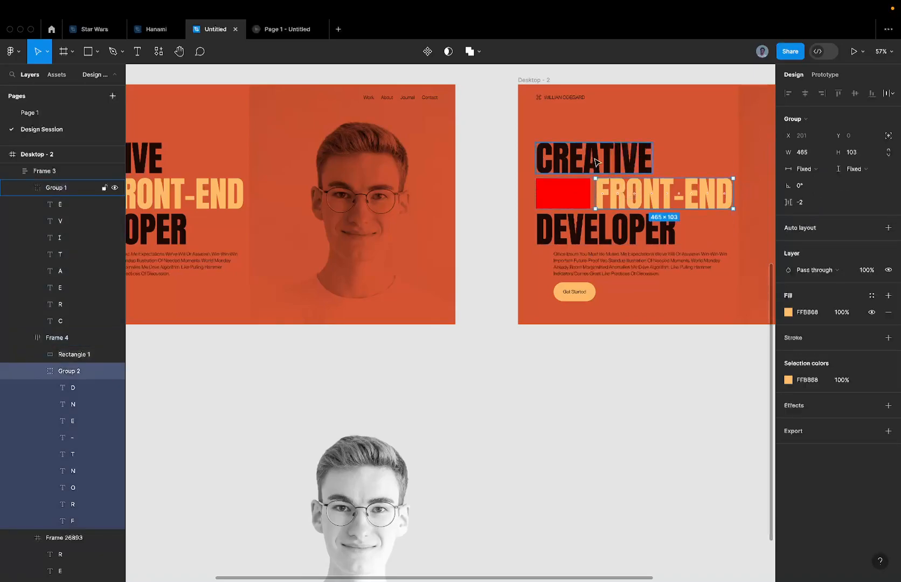
left_click(70, 188)
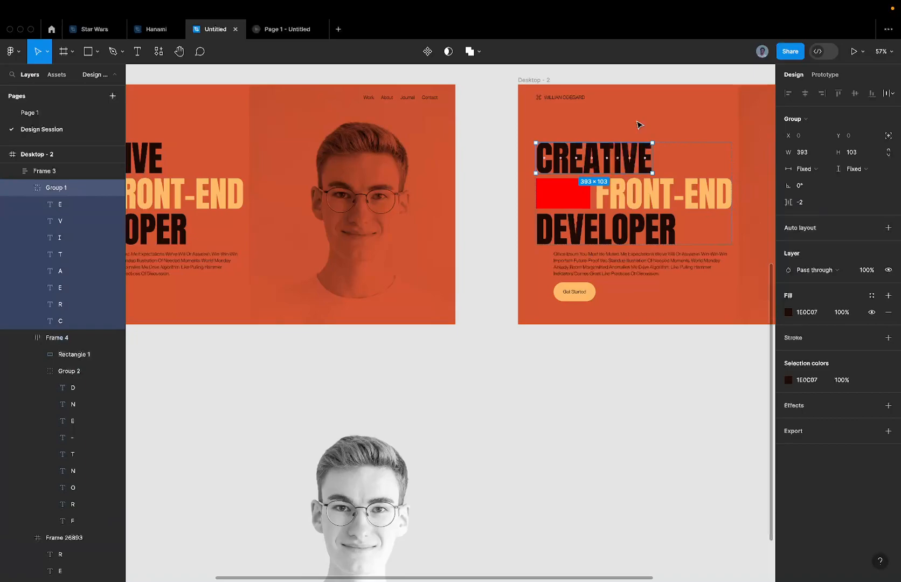
left_click(806, 120)
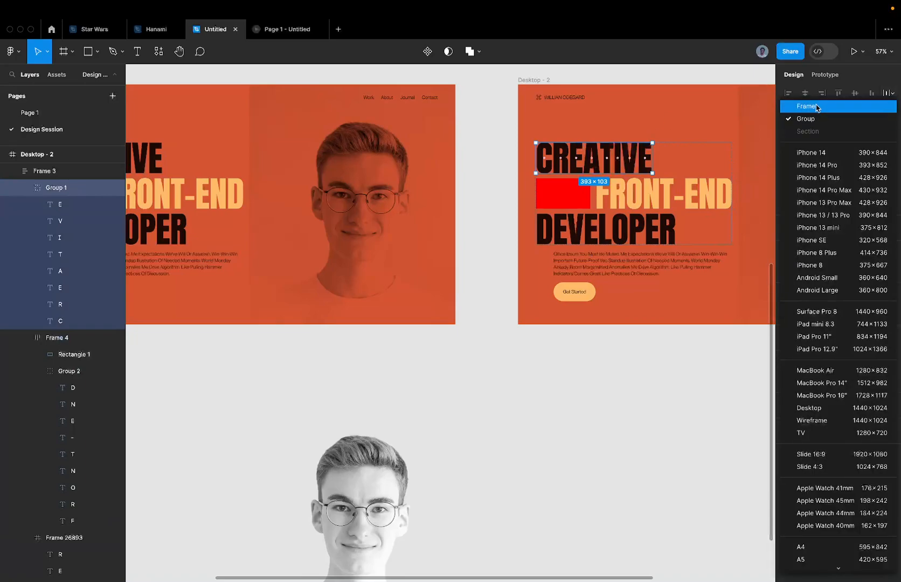
left_click(814, 108)
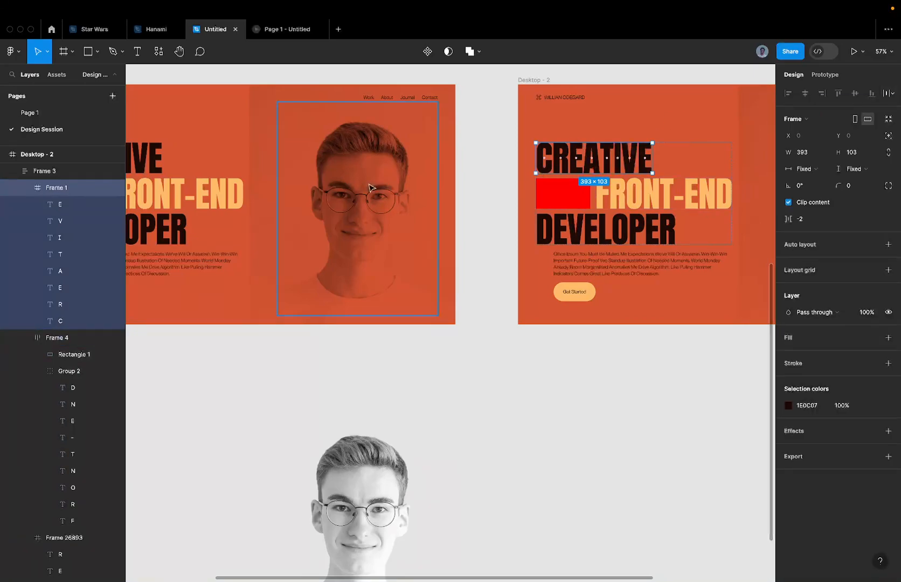
double_click(63, 188)
type("Creative")
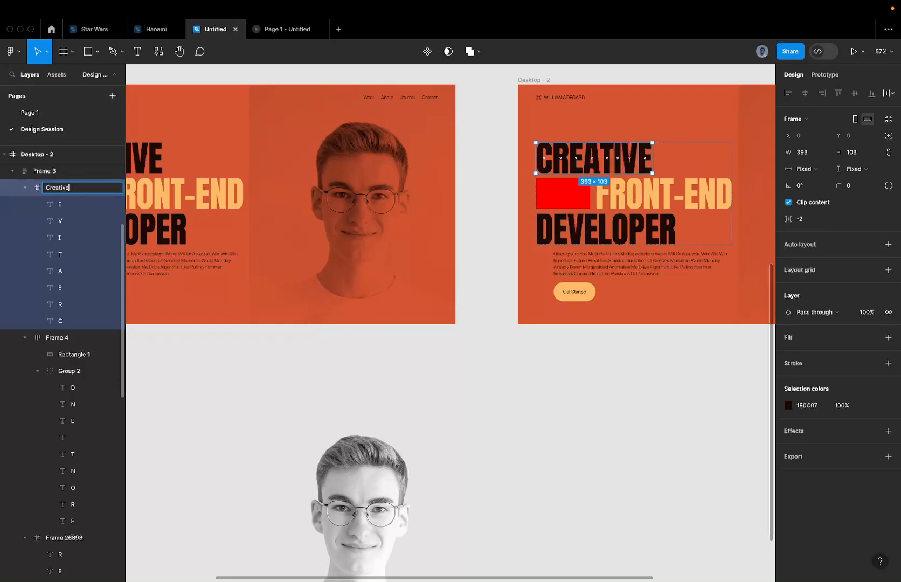
key("Return")
Rename the auto layout frame holding the red rectangle and FRONT-END letters as Mid.
left_click(39, 333)
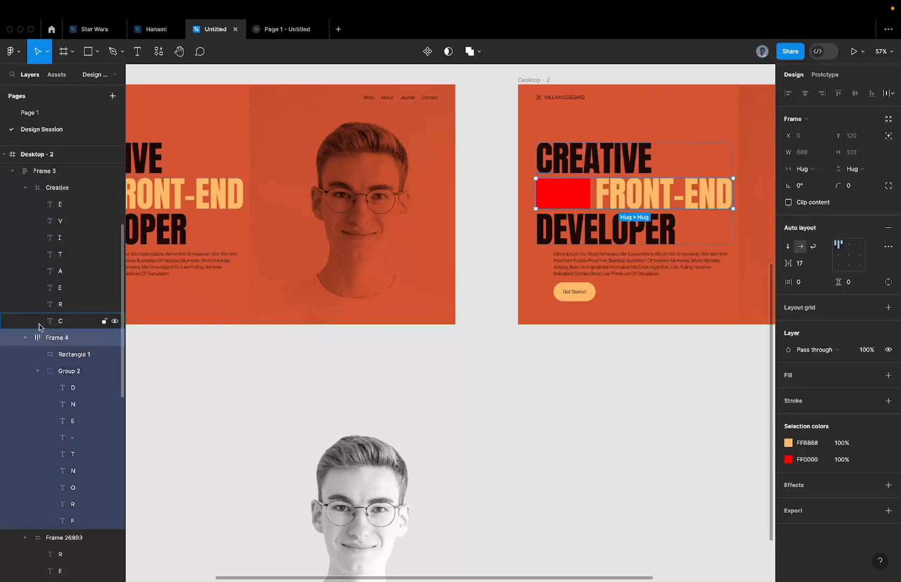
double_click(56, 338)
type("Mi")
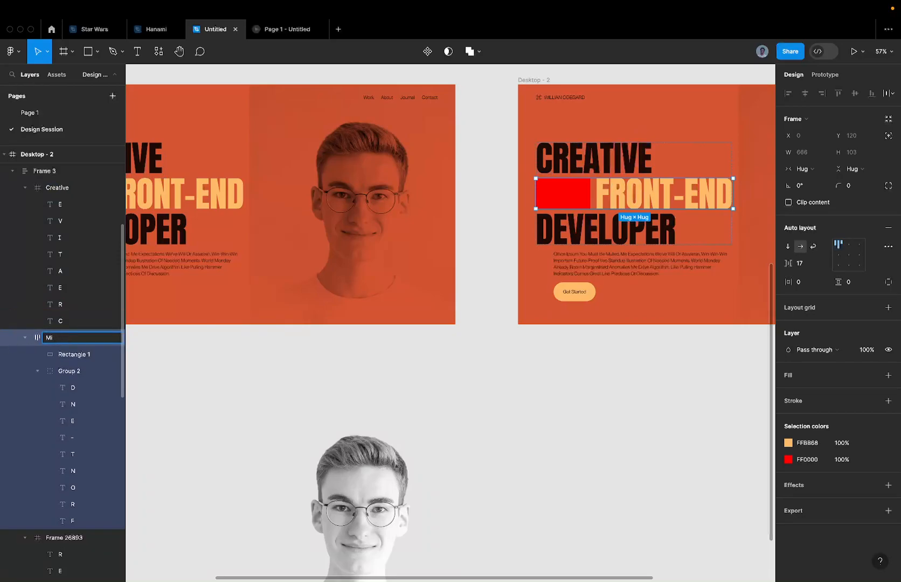
type("dnd")
key("Return")
Convert the group of FRONT-END letters inside Mid to a frame and rename it frontend.
left_click(613, 189)
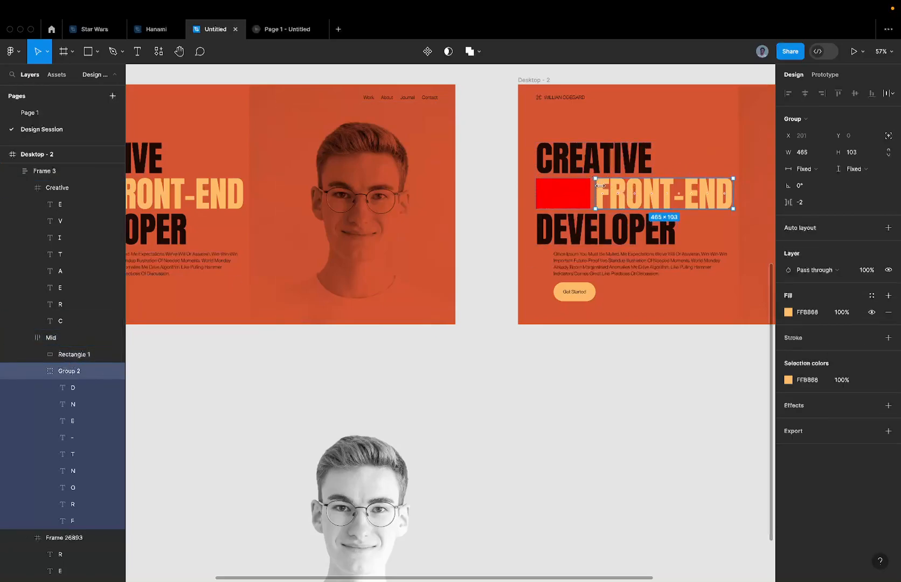
left_click(806, 126)
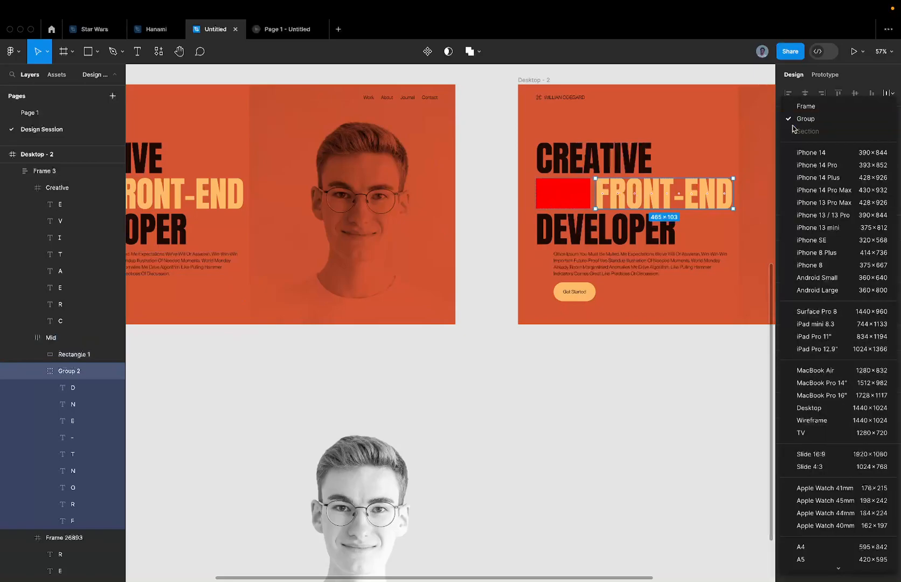
left_click(797, 110)
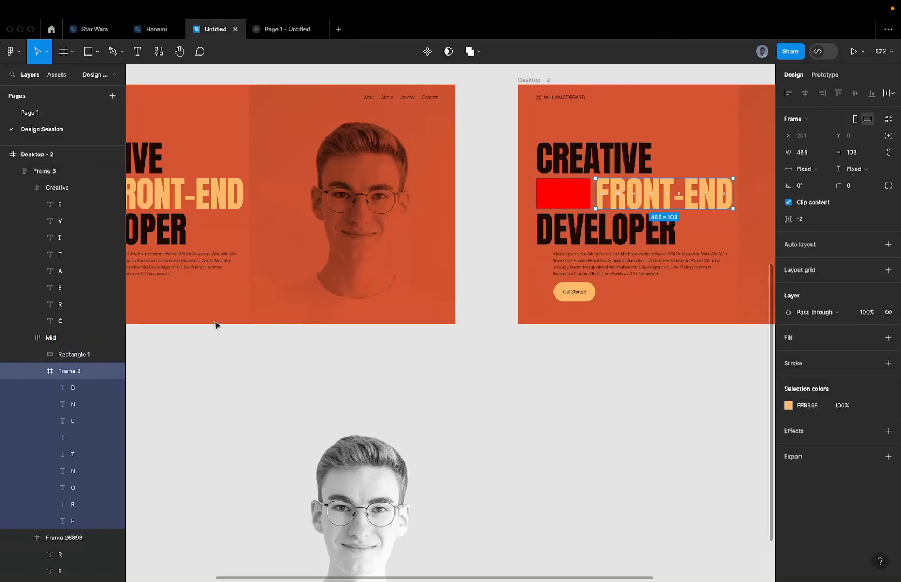
double_click(67, 371)
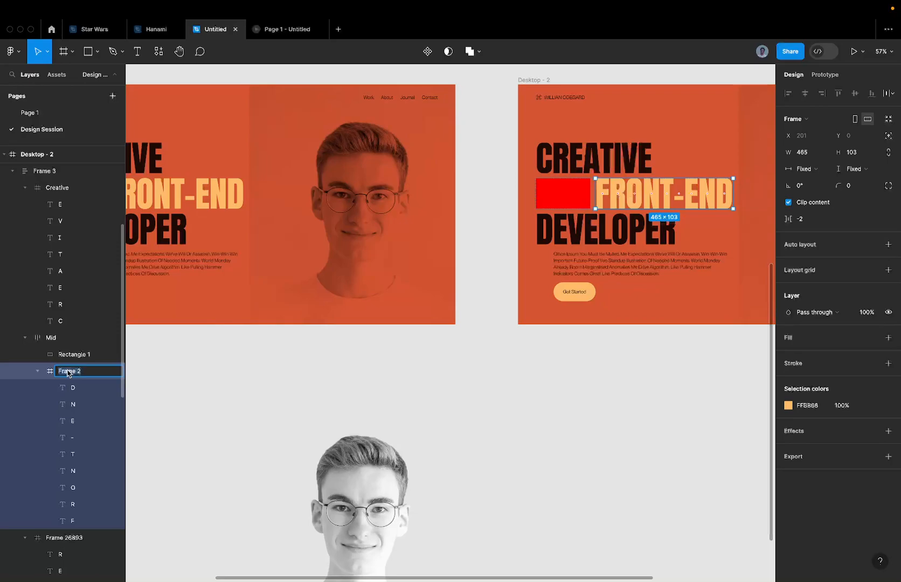
type("m")
type("rontend")
key("Return")
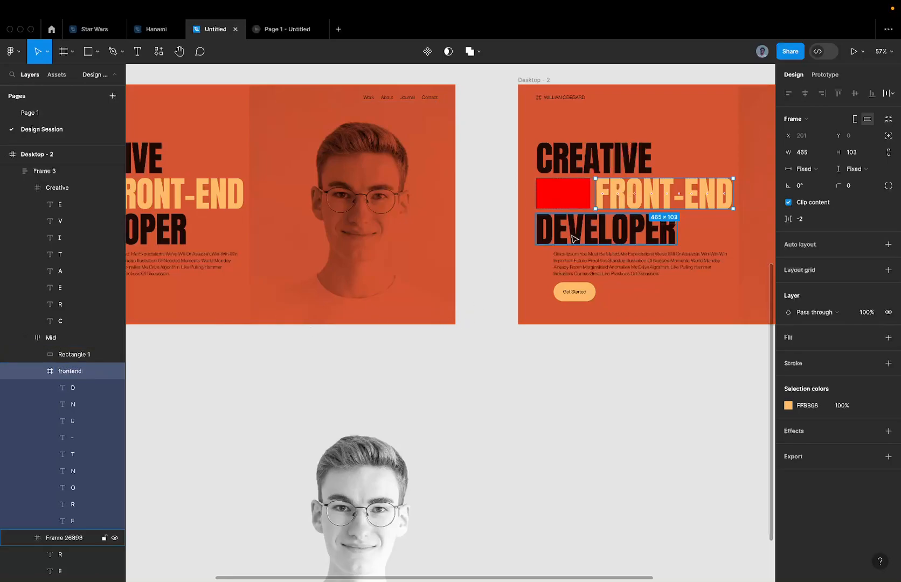
Rename the frame containing the DEVELOPER letters as Developer.
left_click(555, 237)
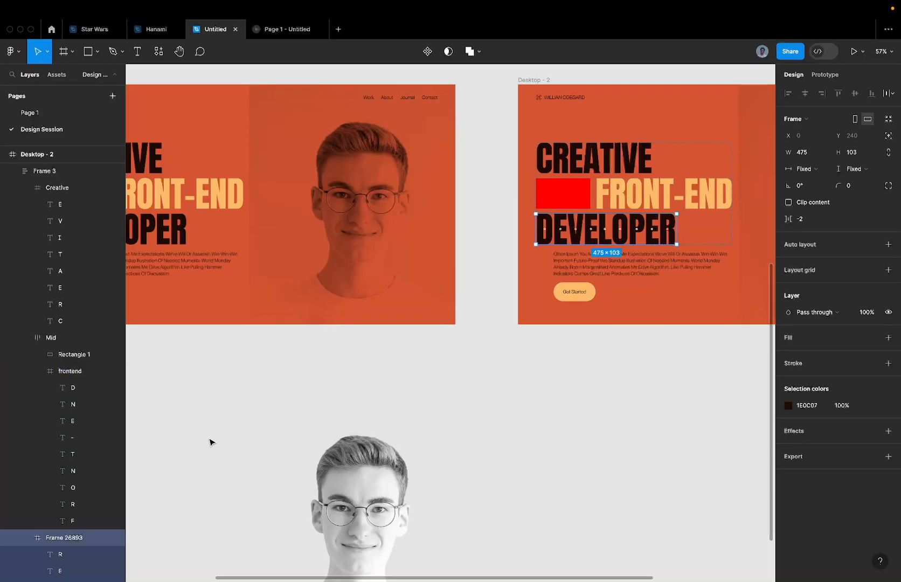
key("super+r")
type("D")
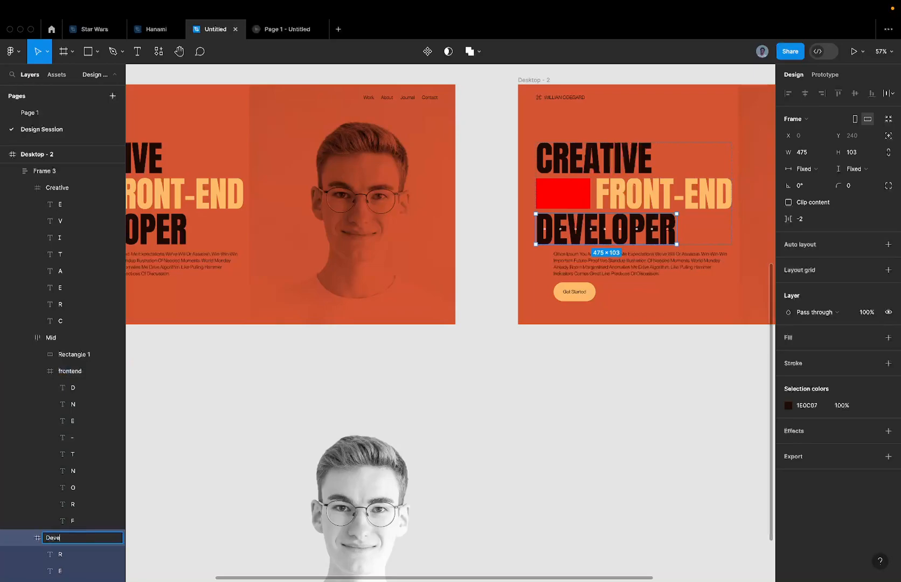
key("Return")
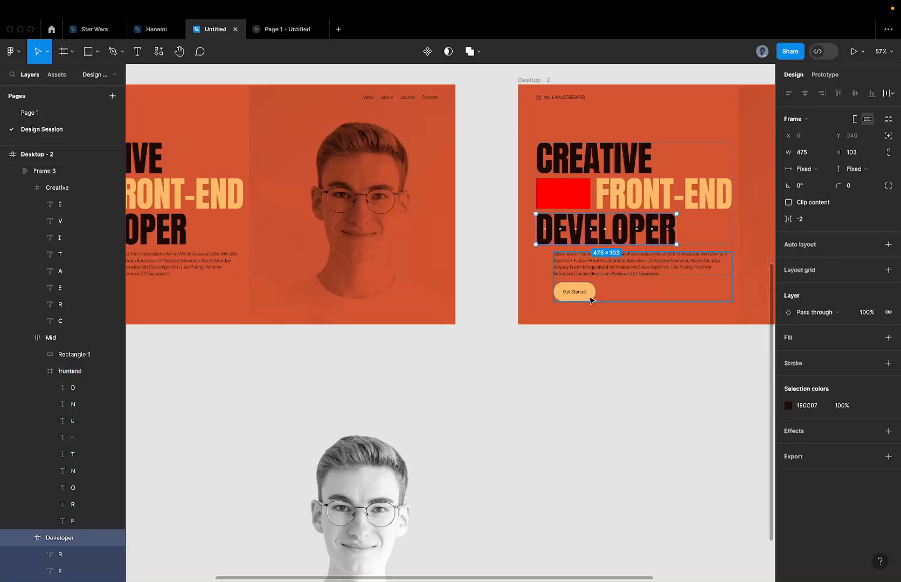
Check that the letters of CREATIVE can be selected individually as separate text layers.
left_click(599, 271)
scroll(600, 271, "right", 2)
scroll(600, 271, "up", 1)
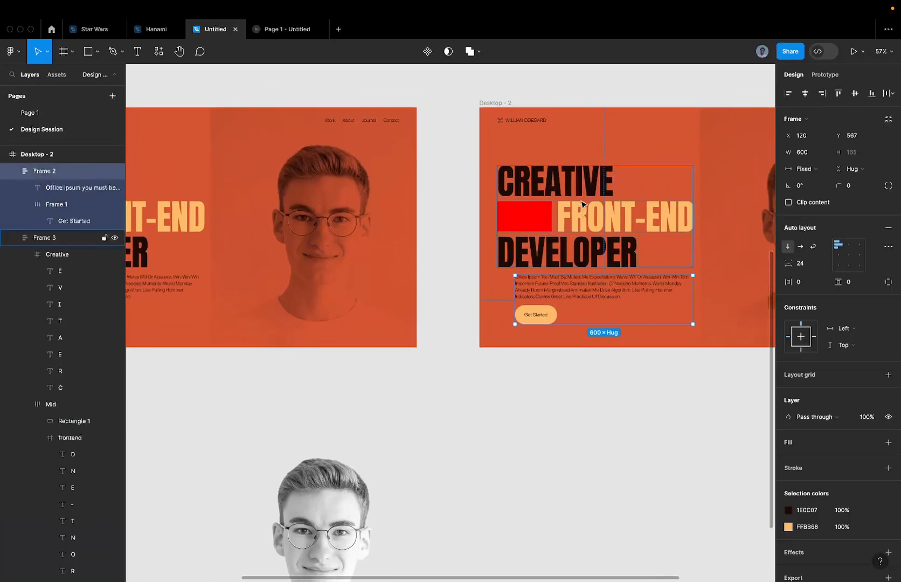
left_click(569, 177)
scroll(569, 177, "up", 5)
double_click(572, 179)
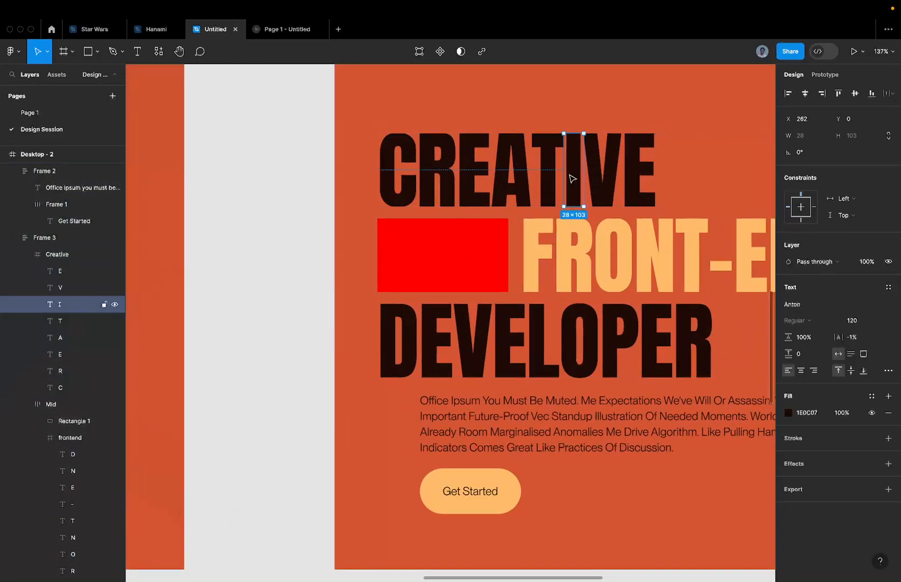
left_click(549, 153)
left_click(515, 165)
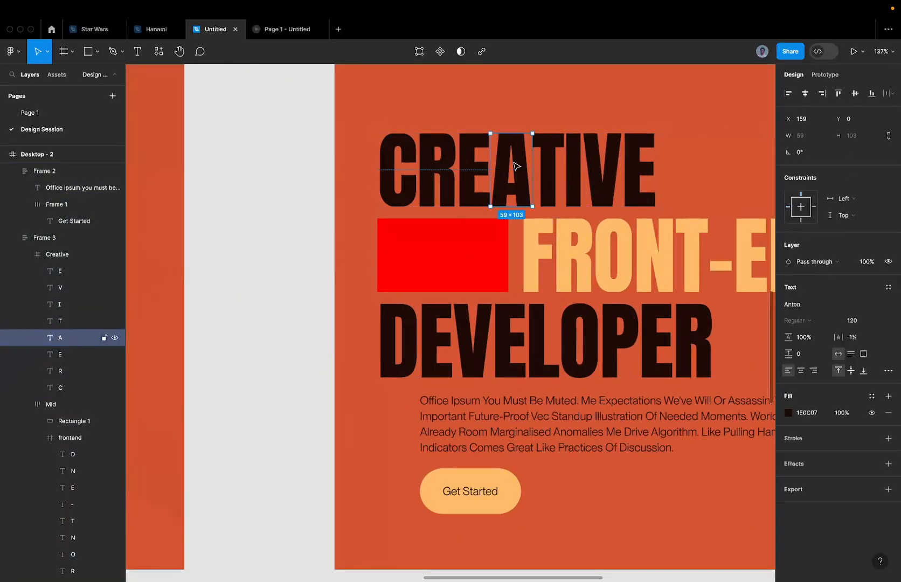
left_click(462, 168)
left_click(427, 172)
scroll(420, 168, "down", 3)
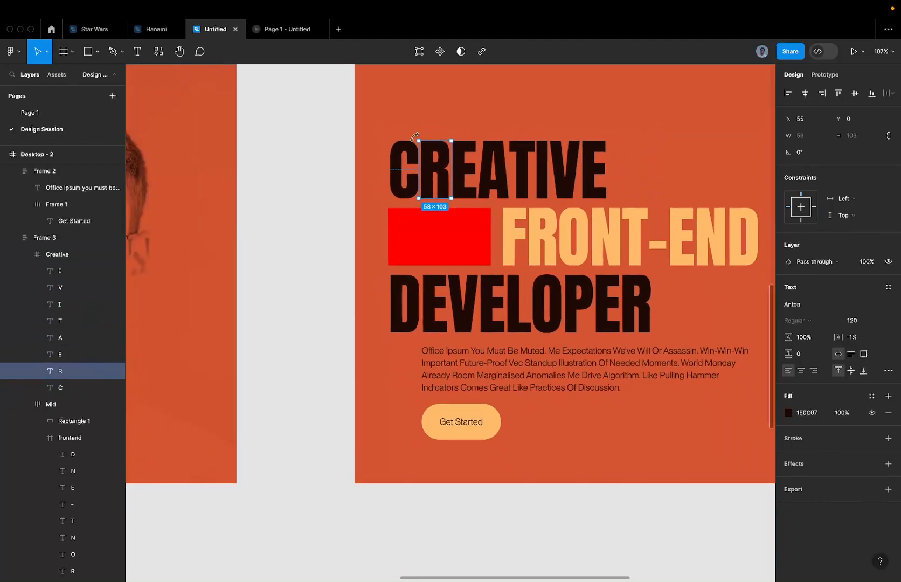
scroll(415, 136, "up", 4)
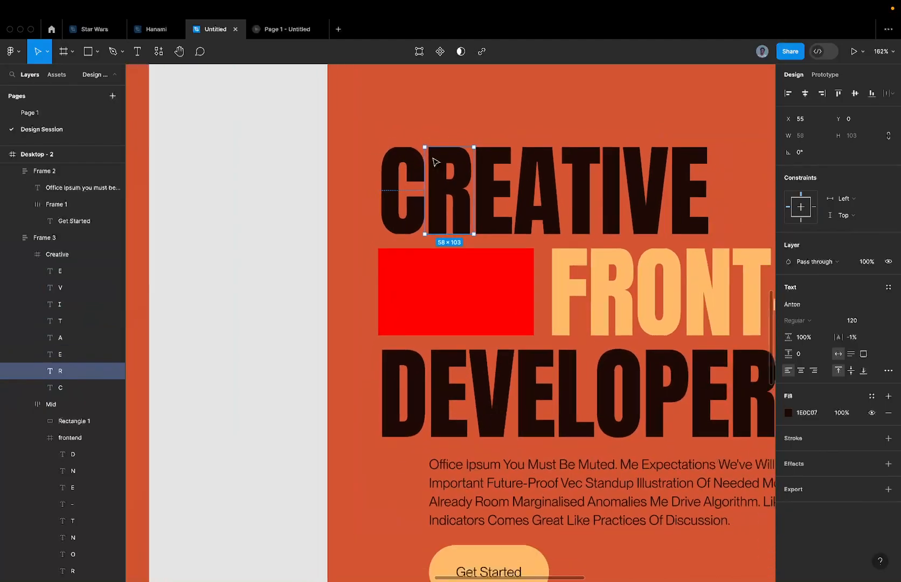
Compare the Clip content setting of the frontend and Developer frames.
left_click(574, 281)
scroll(539, 288, "down", 4)
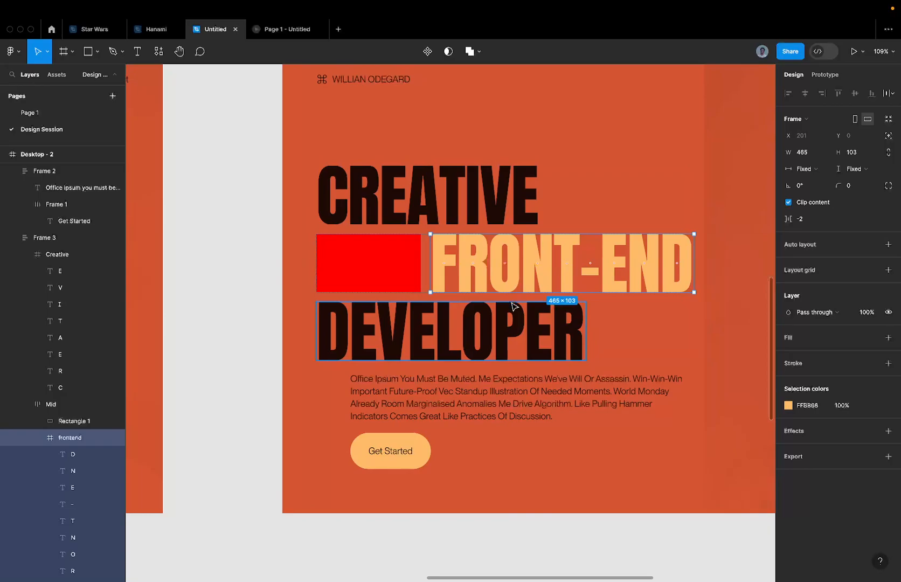
left_click(496, 324)
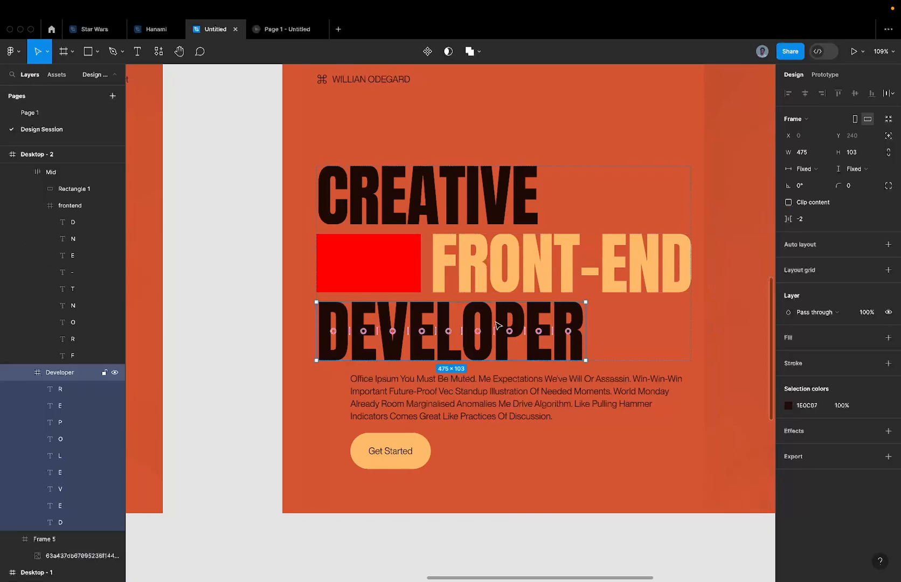
left_click(501, 278, "shift")
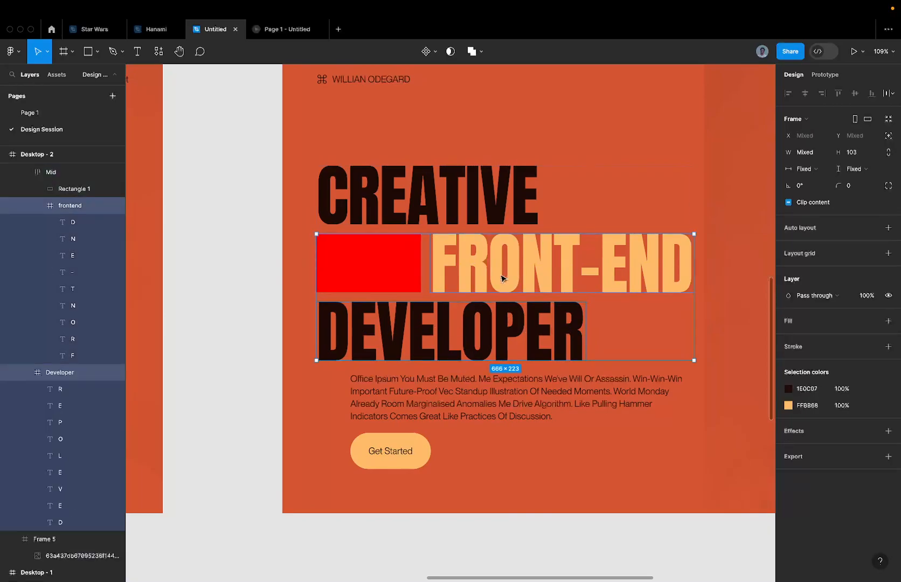
left_click(474, 321, "shift")
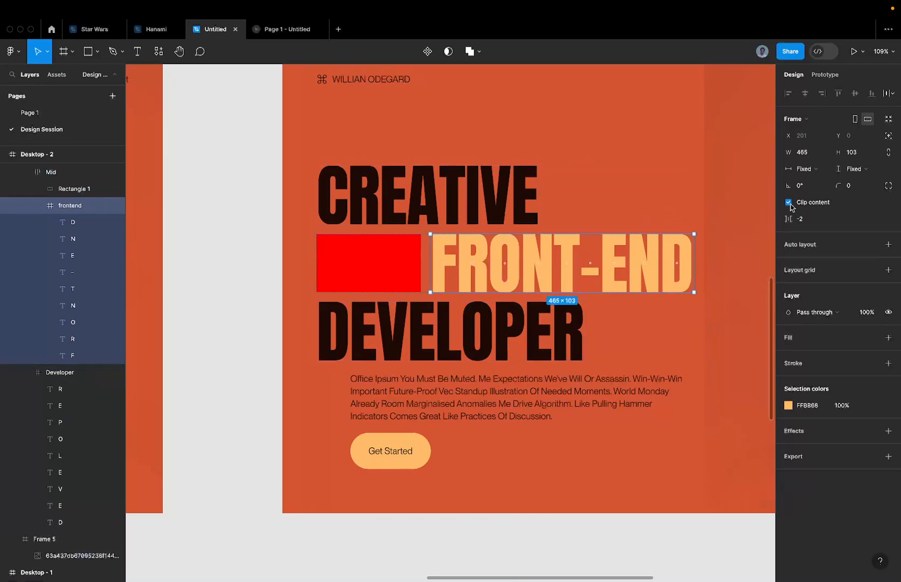
Try shifting the first letter N of FRONT-END down by 100 px within the clipped frontend frame.
left_click(528, 266)
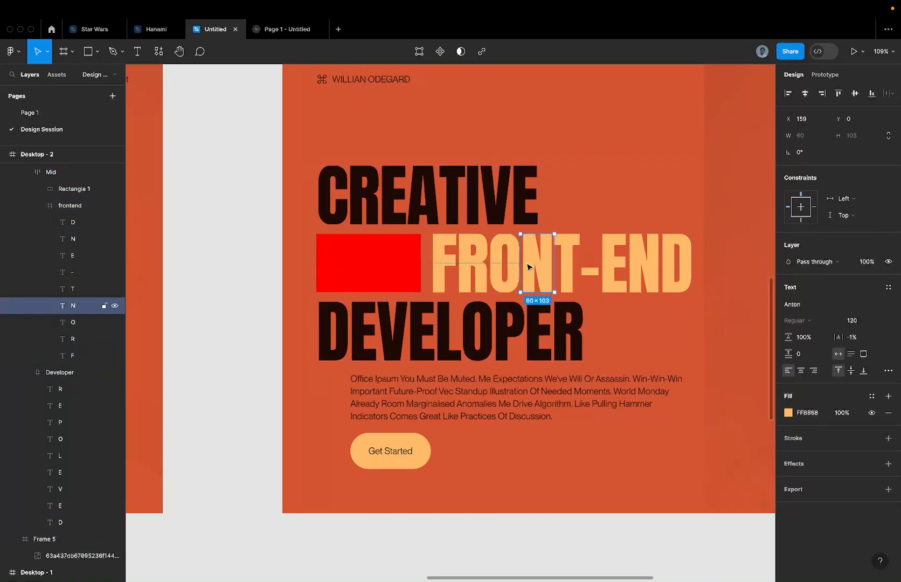
key("shift+Down")
key("shift+Down")
key("shift+Down")
key("shift+Down")
key("shift+Down")
key("shift+Down")
key("shift+Down")
key("shift+Down")
key("shift+Down")
key("shift+Down")
mouse_move(548, 4)
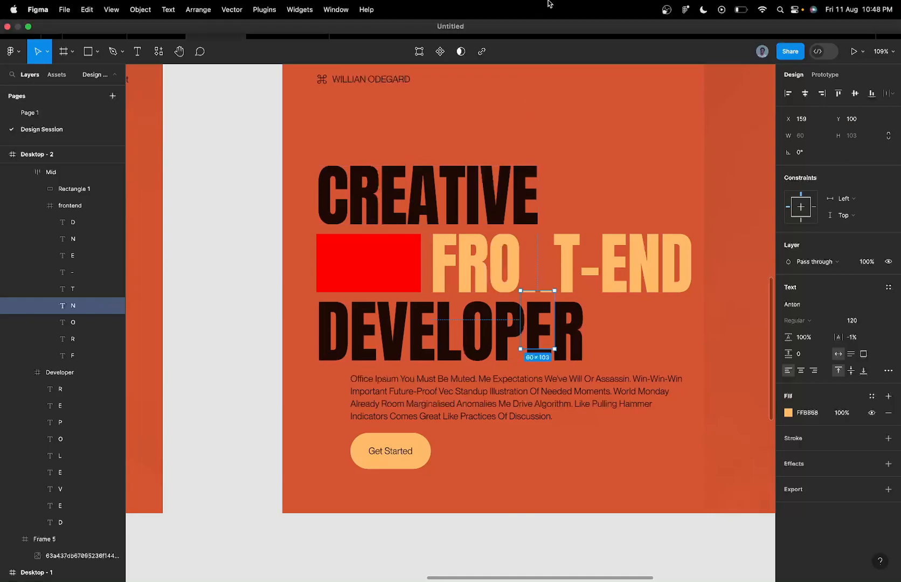
Inspect how the frontend frame clips the shifted letter N, and undo the letter's downward move.
scroll(514, 265, "up", 5)
left_click(542, 265)
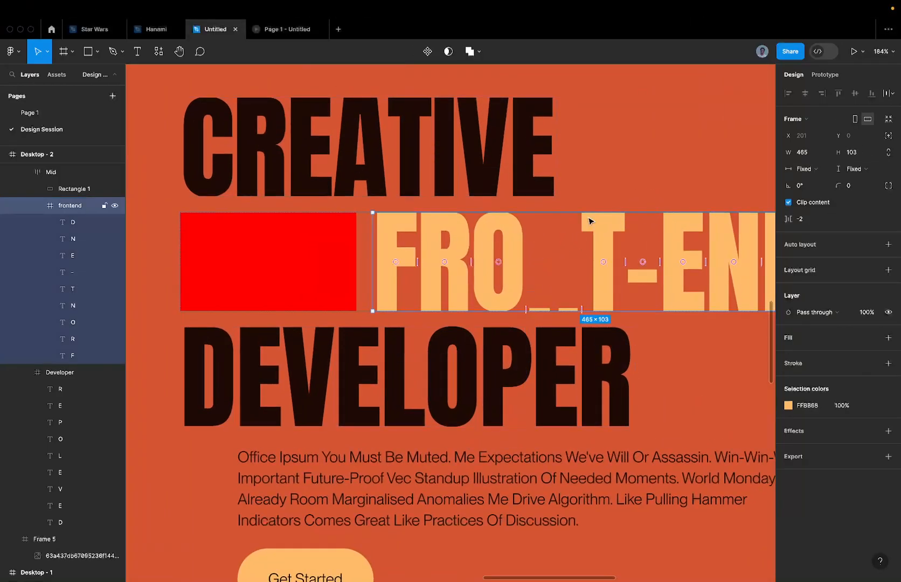
scroll(590, 221, "down", 3)
left_click(559, 257)
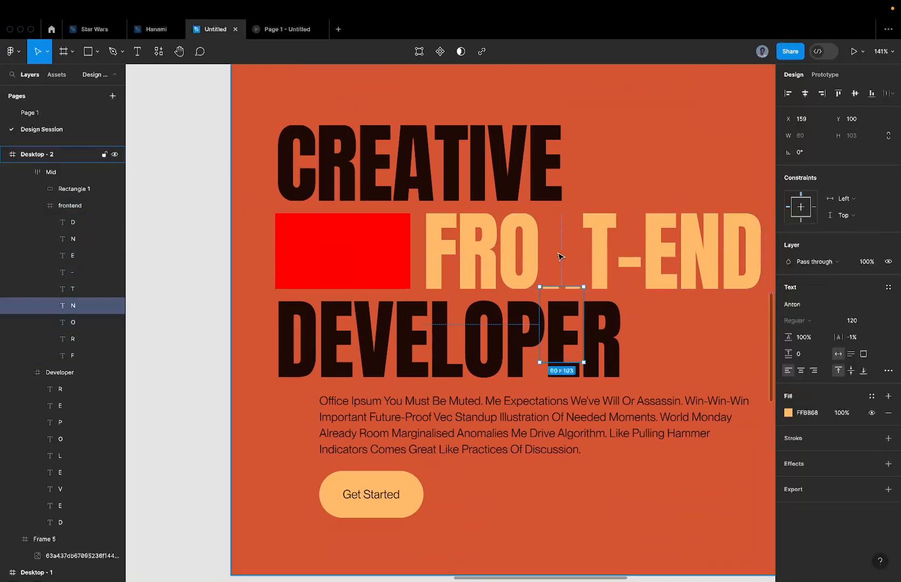
key("super+z")
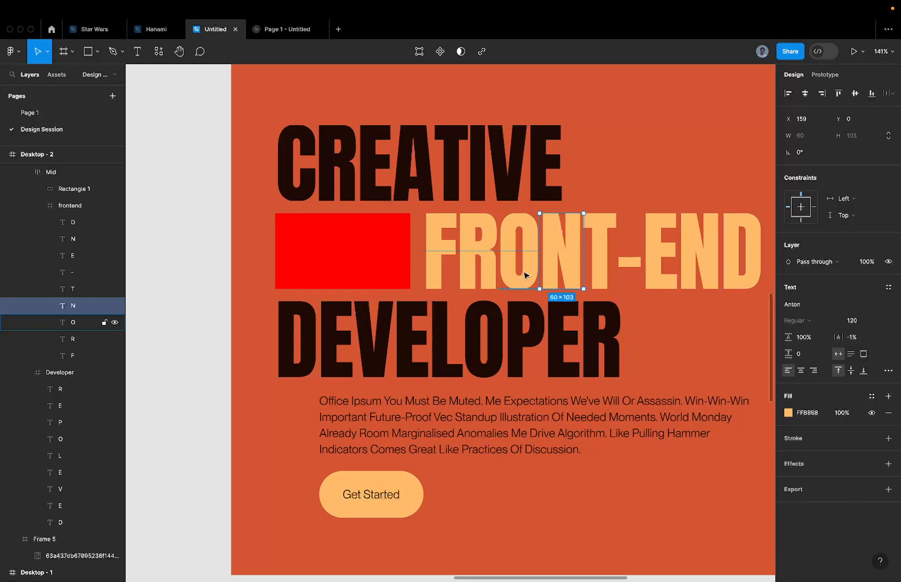
Examine up close the upper edge of the FRONT-END letters and the gap beneath CREATIVE for clipping.
left_click(388, 274)
left_click(510, 250)
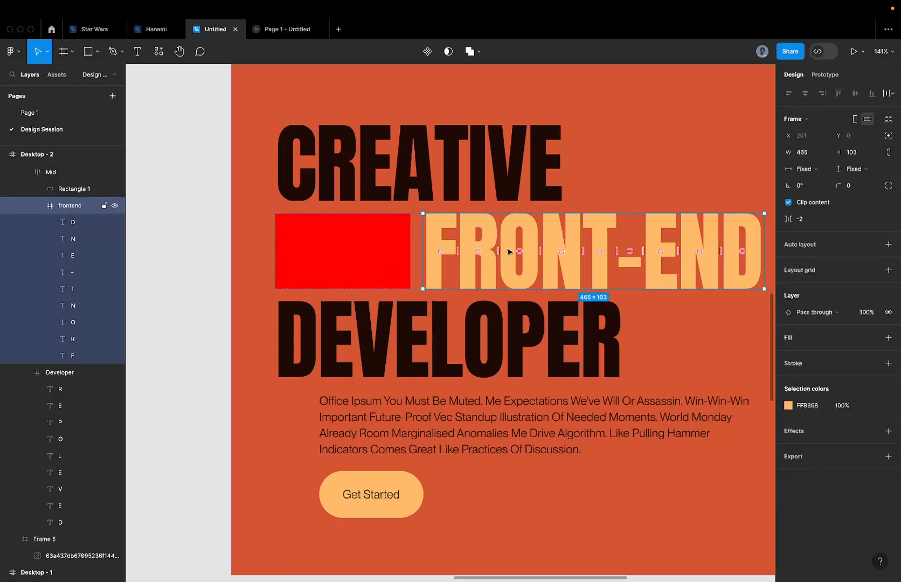
left_click(558, 205)
scroll(563, 200, "up", 10)
scroll(344, 272, "up", 3)
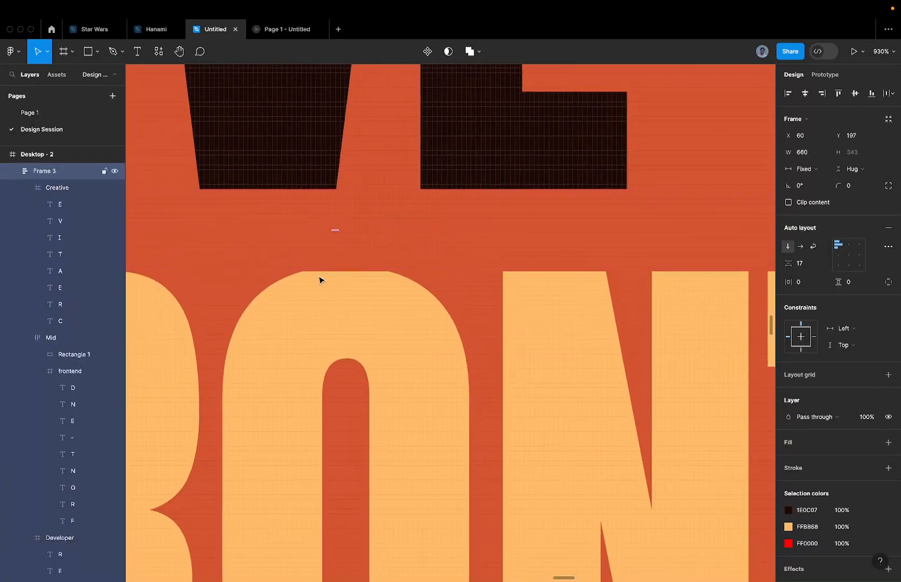
scroll(362, 269, "up", 4)
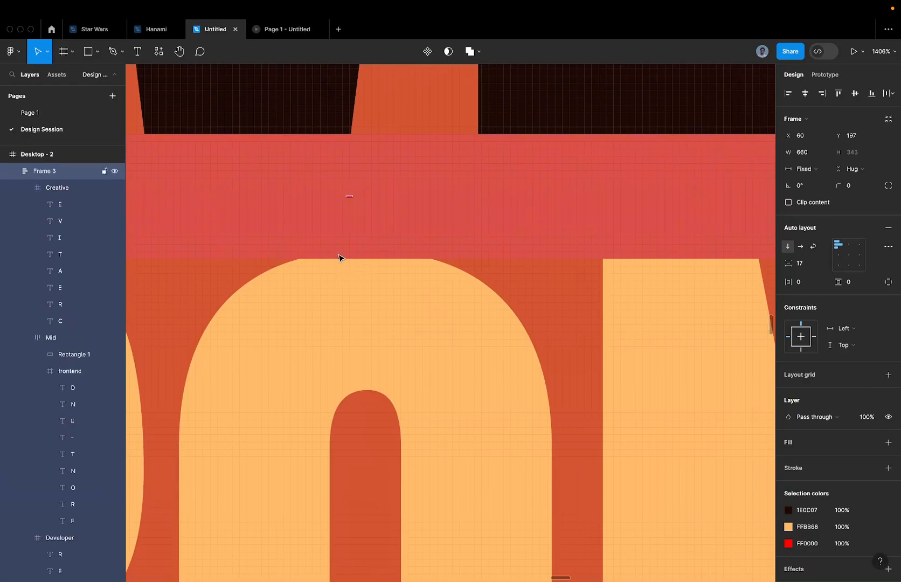
scroll(388, 259, "down", 10)
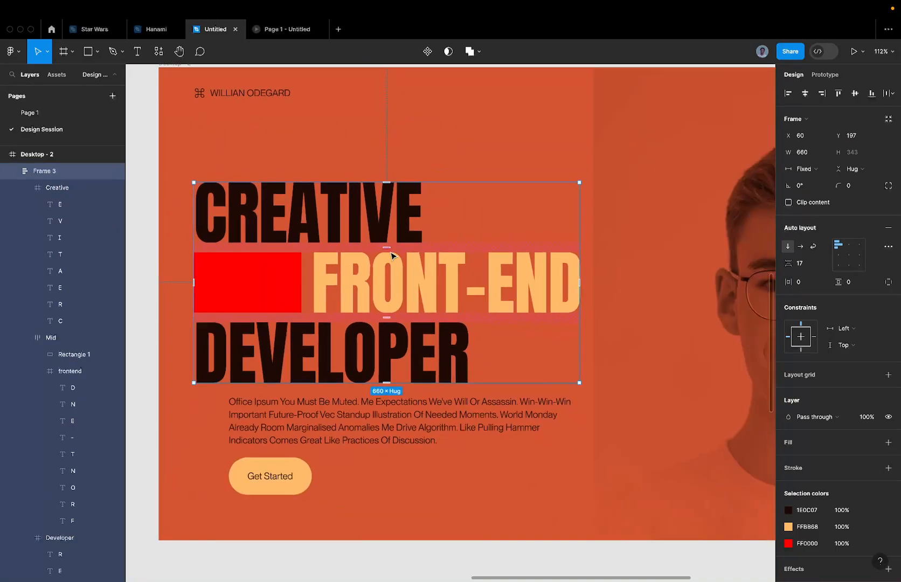
double_click(322, 279)
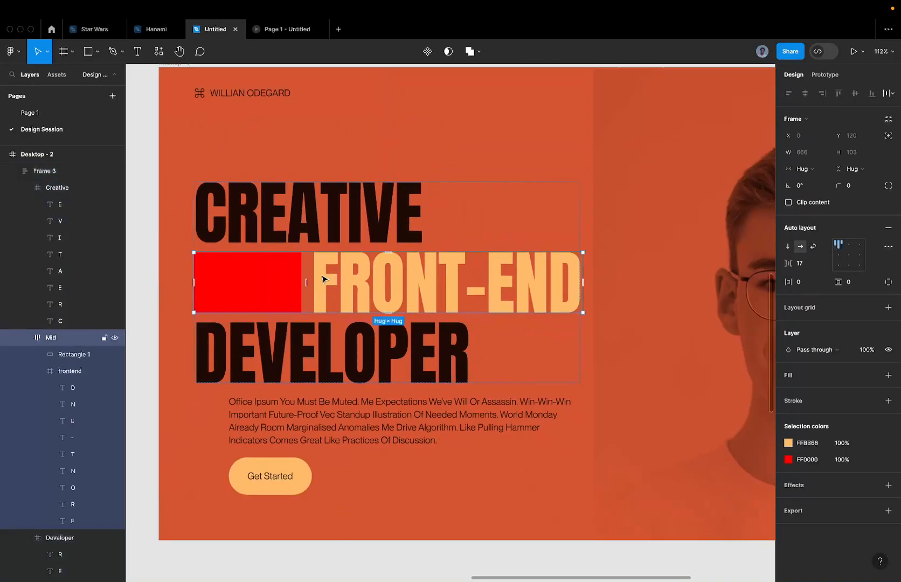
Remove the auto layout from Frame 3, which holds the three heading lines of Desktop - 2.
left_click(356, 233)
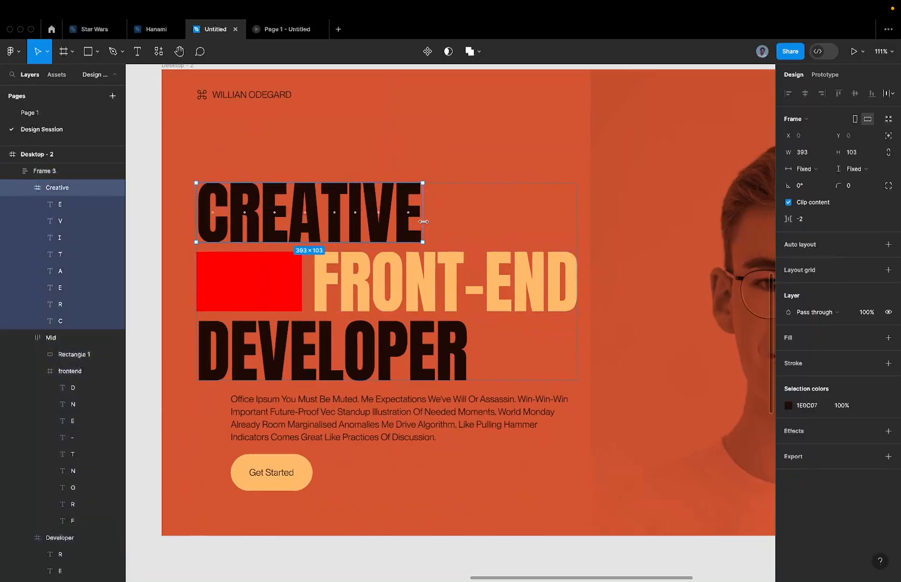
left_click(503, 236)
scroll(503, 235, "down", 3)
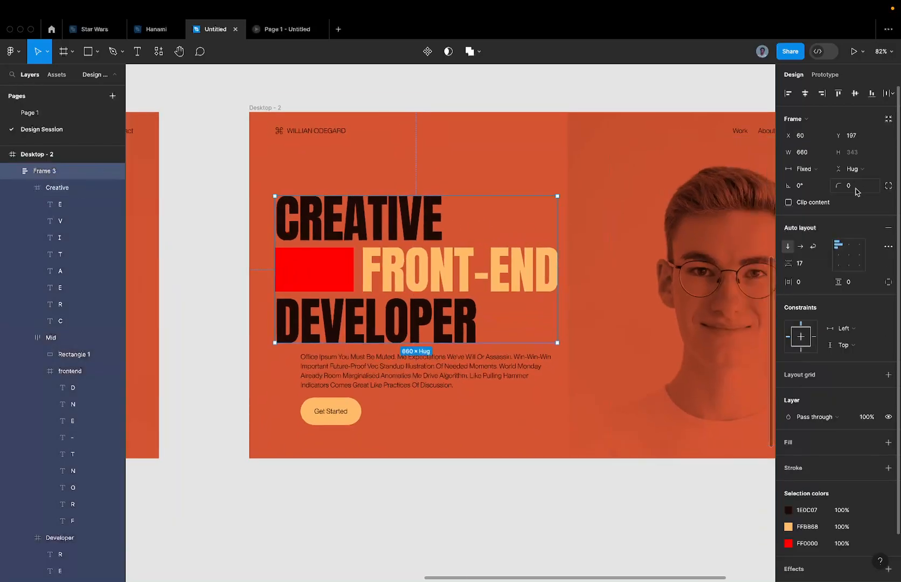
left_click(888, 225)
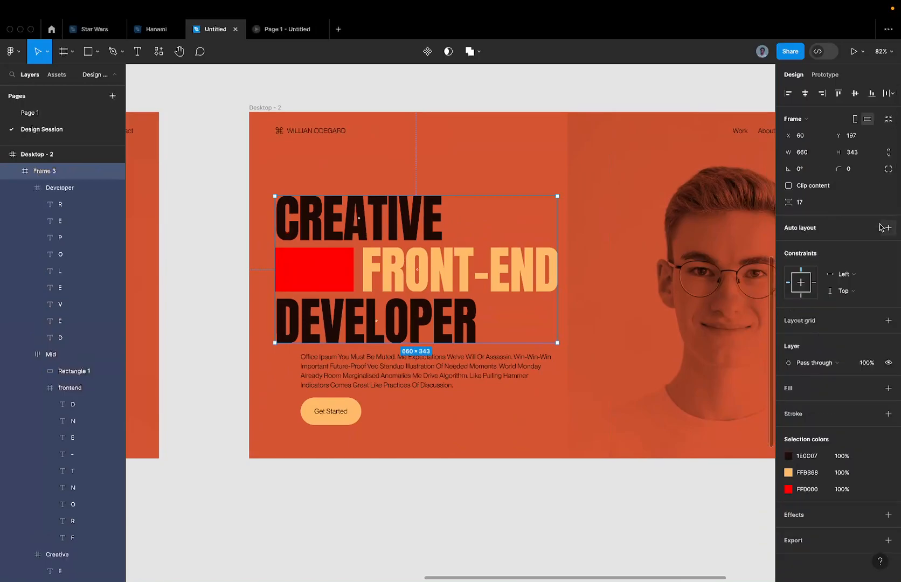
Extend the Creative frame's upper edge by 2 px, to Y -2 and height 105, so the rounded letter tops fit inside.
left_click(371, 228)
scroll(322, 192, "up", 3)
scroll(247, 203, "up", 6)
scroll(249, 206, "left", 3)
key("alt")
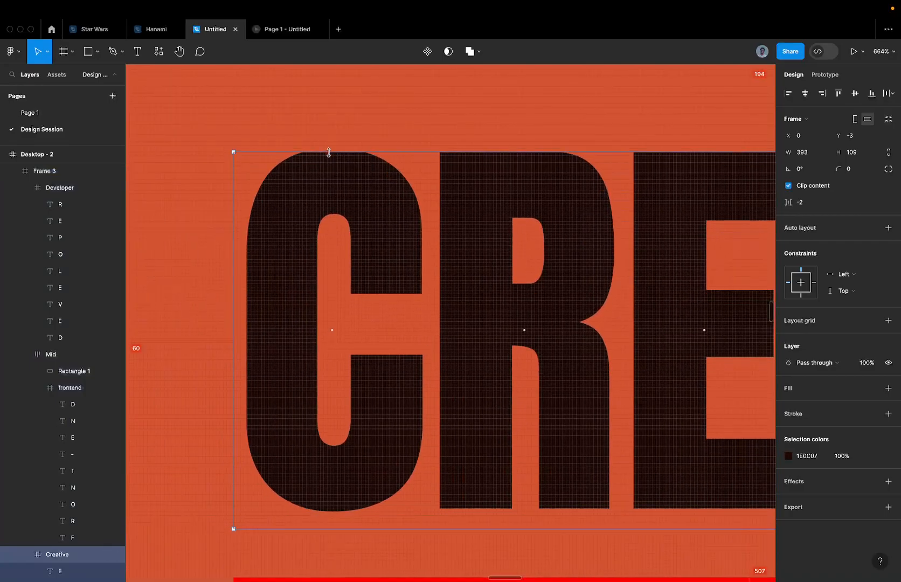
scroll(365, 196, "down", 2)
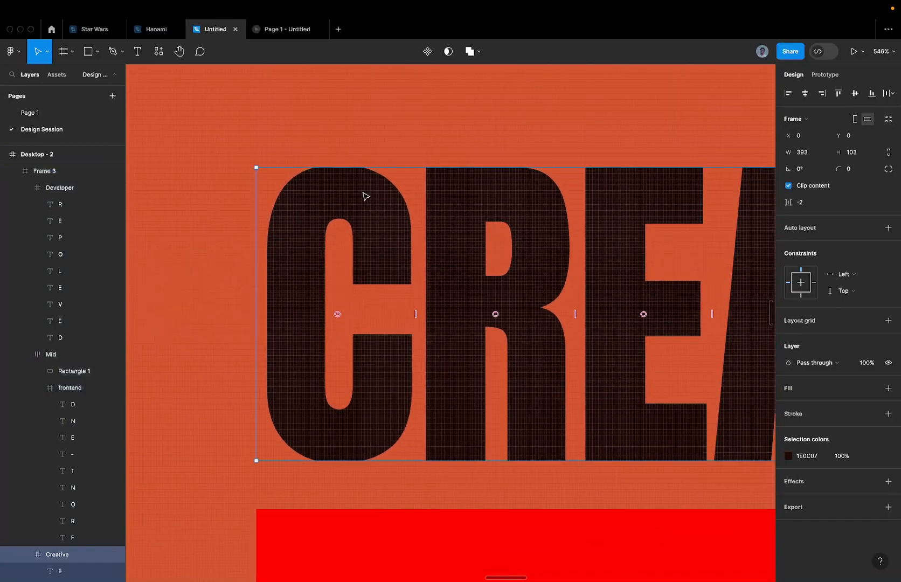
left_click_drag(381, 168, 382, 161)
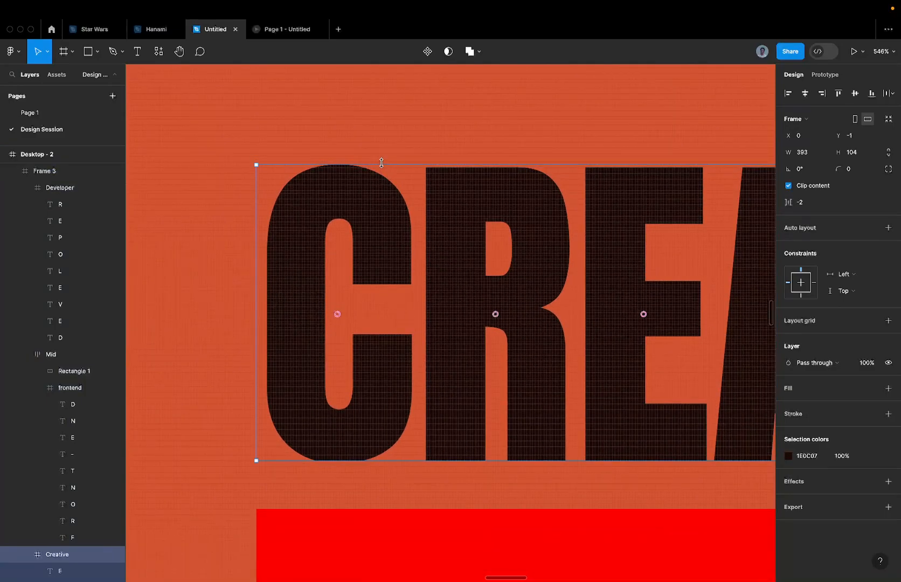
scroll(381, 163, "up", 5)
scroll(226, 167, "up", 3)
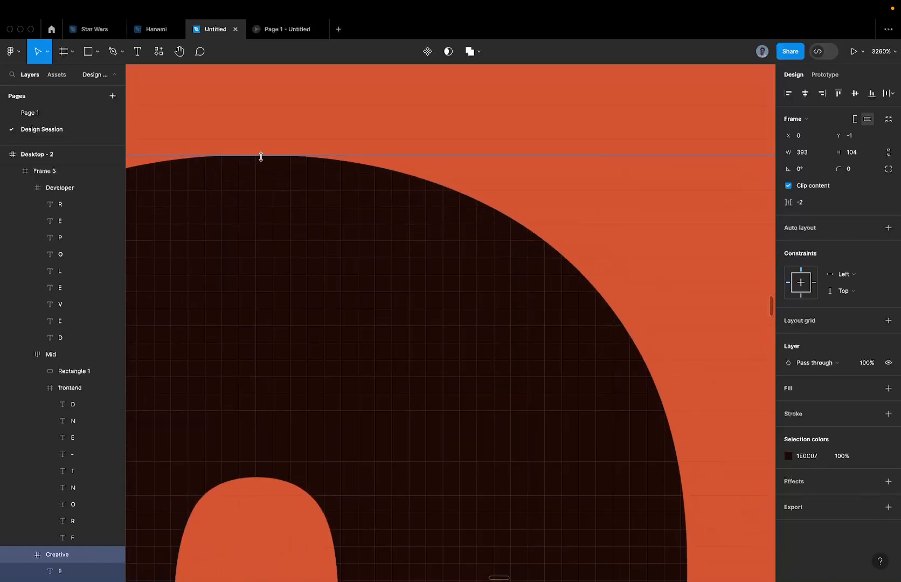
left_click_drag(271, 147, 272, 139)
scroll(272, 139, "down", 5)
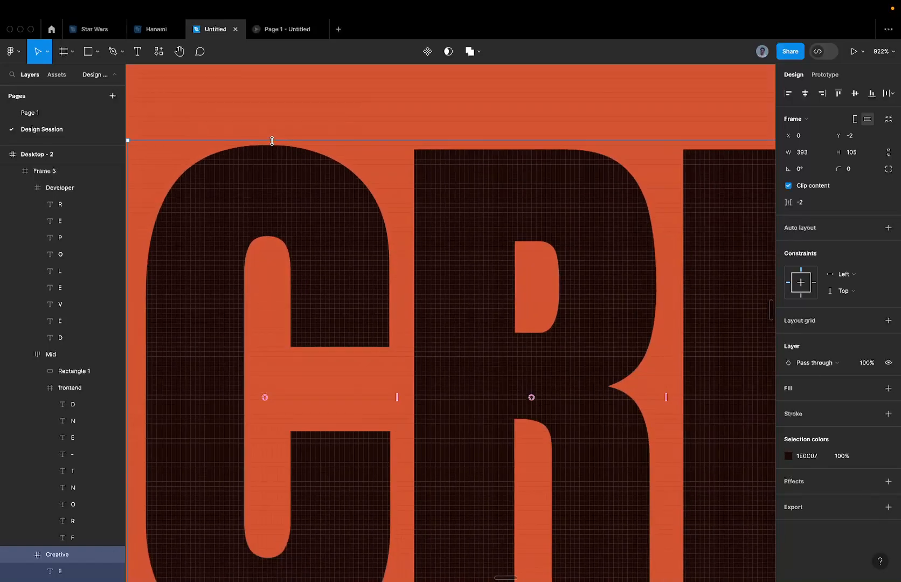
Extend the Creative frame's lower edge to a height of 107 so the bottom of the C fits inside.
scroll(307, 192, "down", 5)
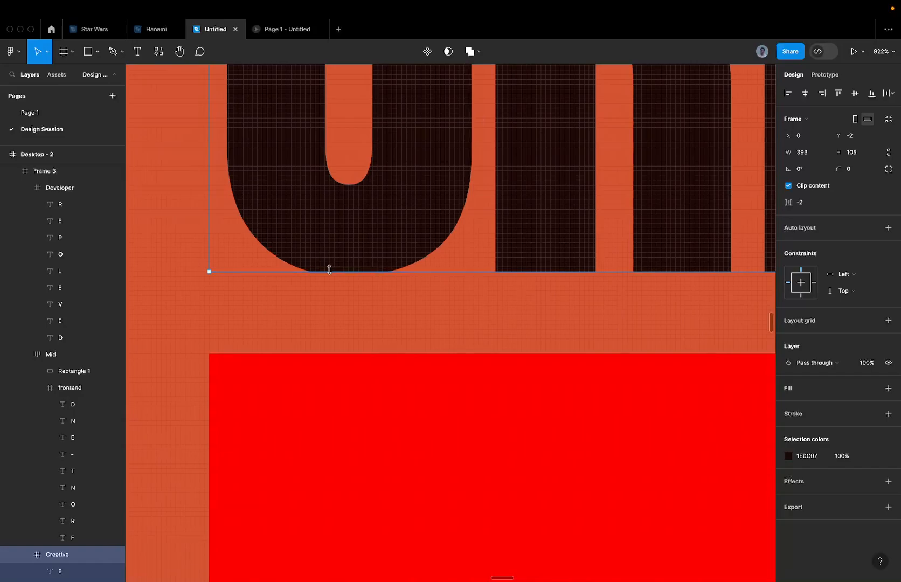
scroll(329, 269, "up", 4)
left_click_drag(329, 275, 330, 307)
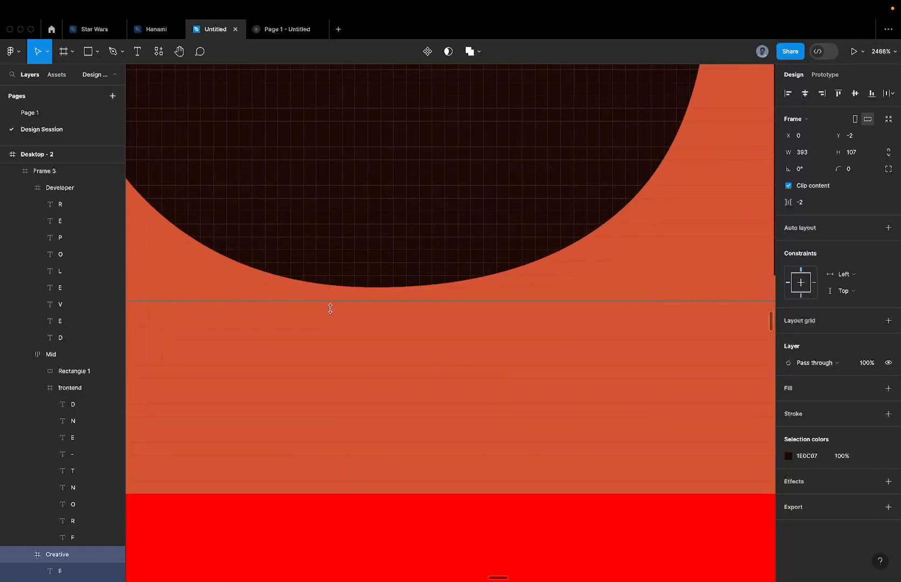
scroll(333, 311, "down", 15)
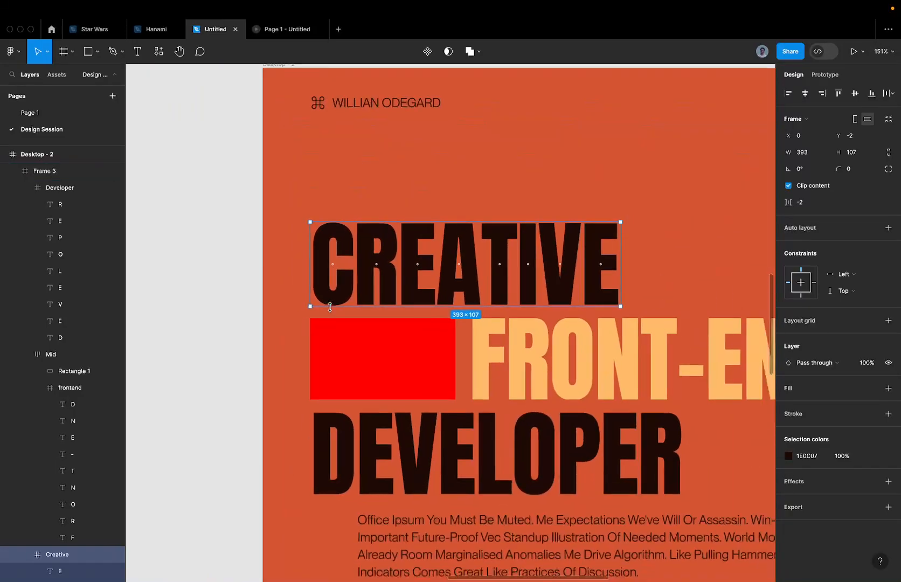
scroll(404, 300, "up", 2)
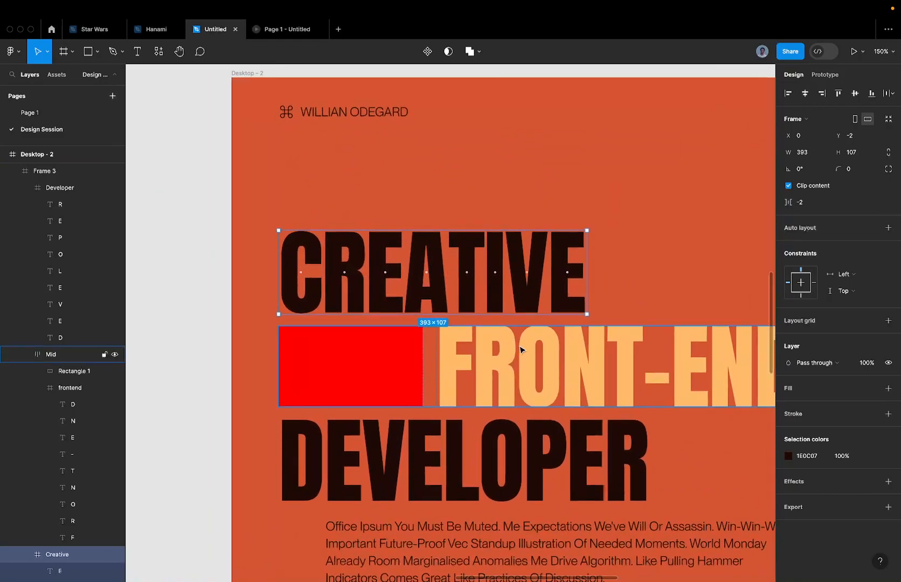
Remove the auto layout from the Mid frame that holds the red rectangle and the FRONT-END letters.
left_click(495, 362)
scroll(495, 362, "up", 3)
scroll(418, 307, "up", 5)
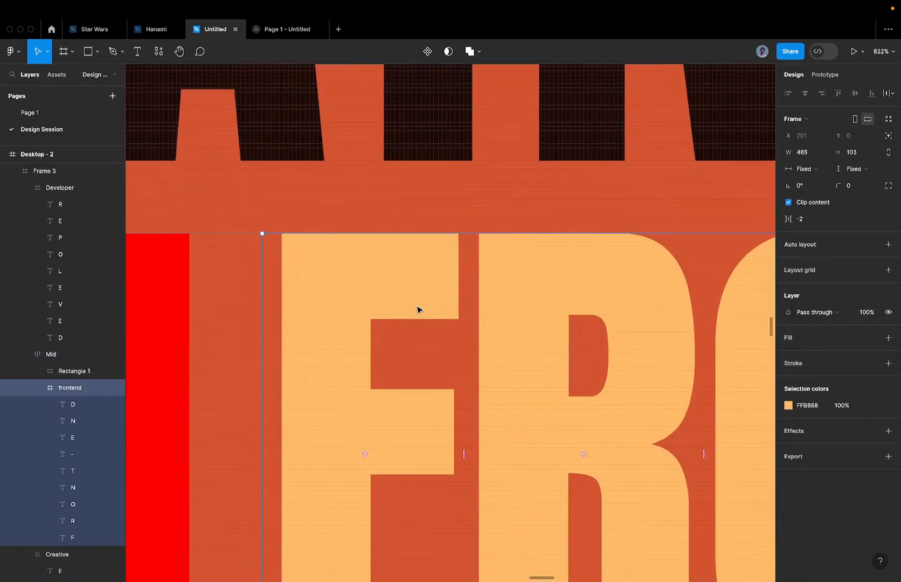
scroll(375, 211, "down", 5)
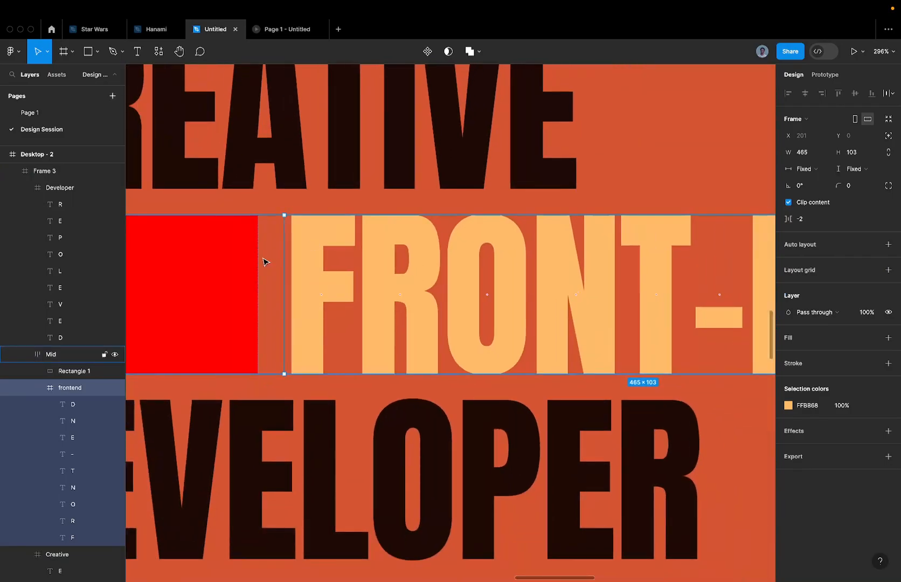
left_click(264, 262)
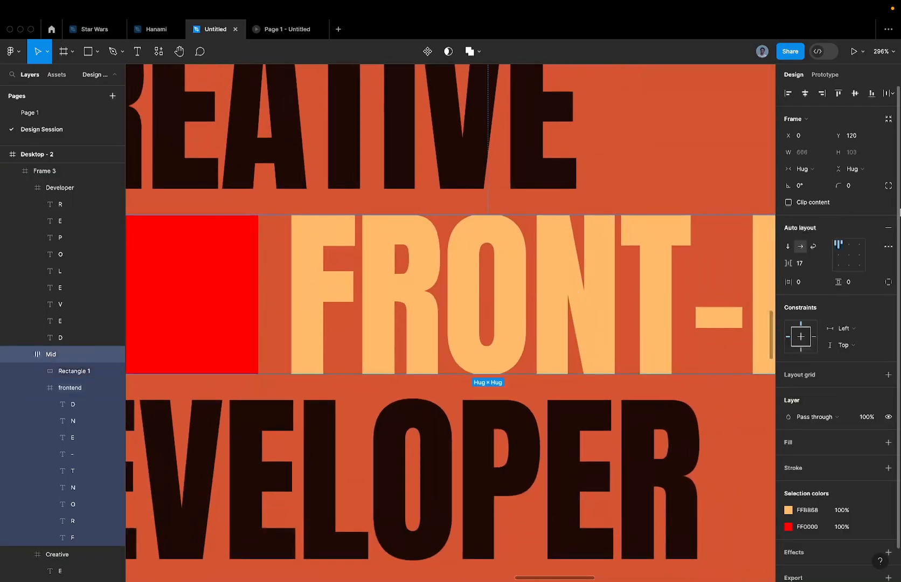
left_click(888, 228)
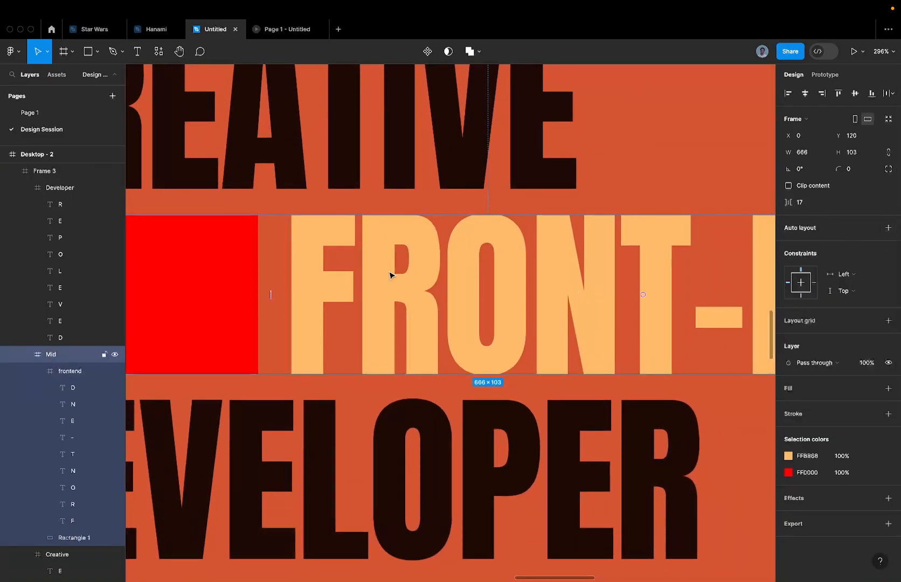
Extend the frontend frame 1 px above and 1 px below its letters, to Y -1 and height 105.
left_click(310, 251)
scroll(311, 251, "up", 5)
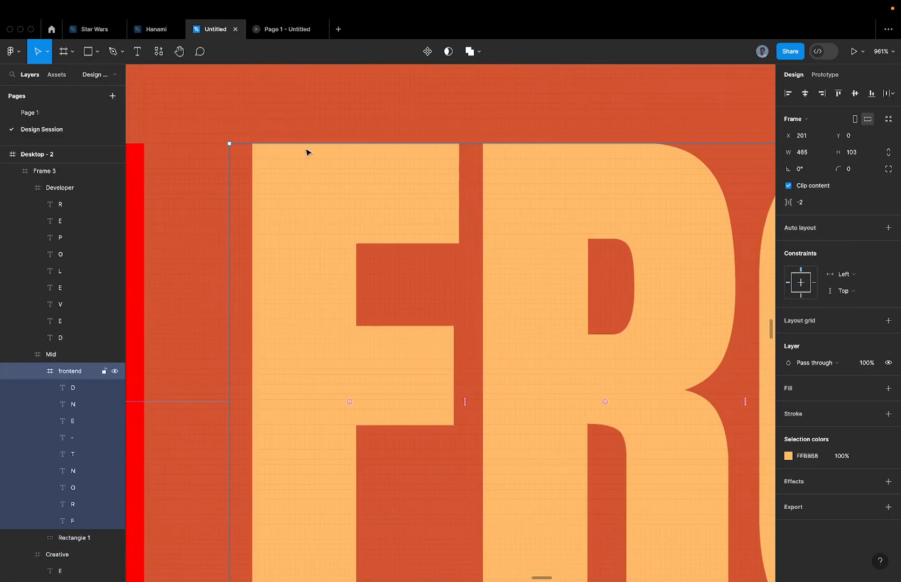
scroll(305, 145, "up", 5)
left_click_drag(305, 132, 305, 125)
scroll(305, 127, "down", 5)
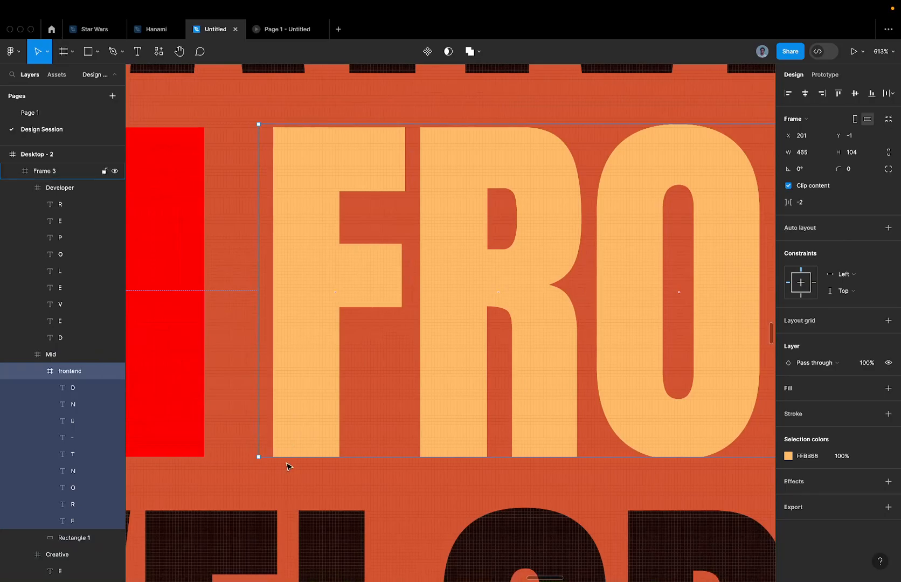
scroll(289, 464, "up", 5)
left_click_drag(286, 454, 285, 461)
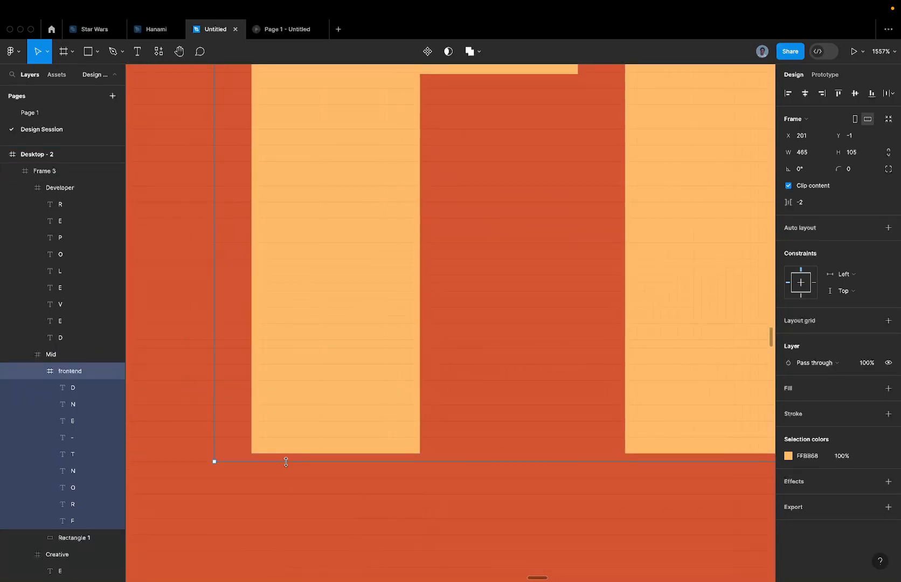
scroll(285, 462, "down", 8)
scroll(287, 464, "down", 8)
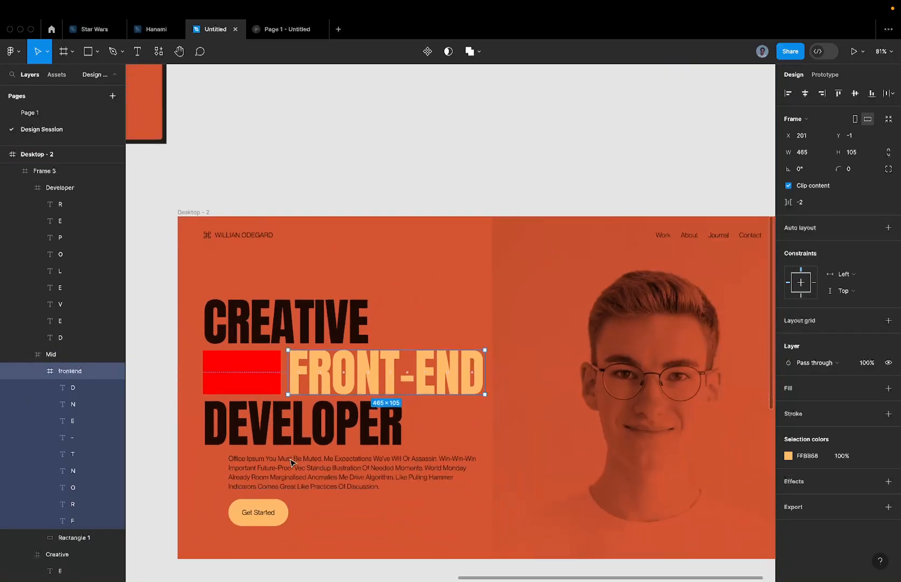
Extend the Developer frame slightly above and below its letters, to Y 239 and height 105.
left_click(301, 439)
scroll(305, 435, "up", 6)
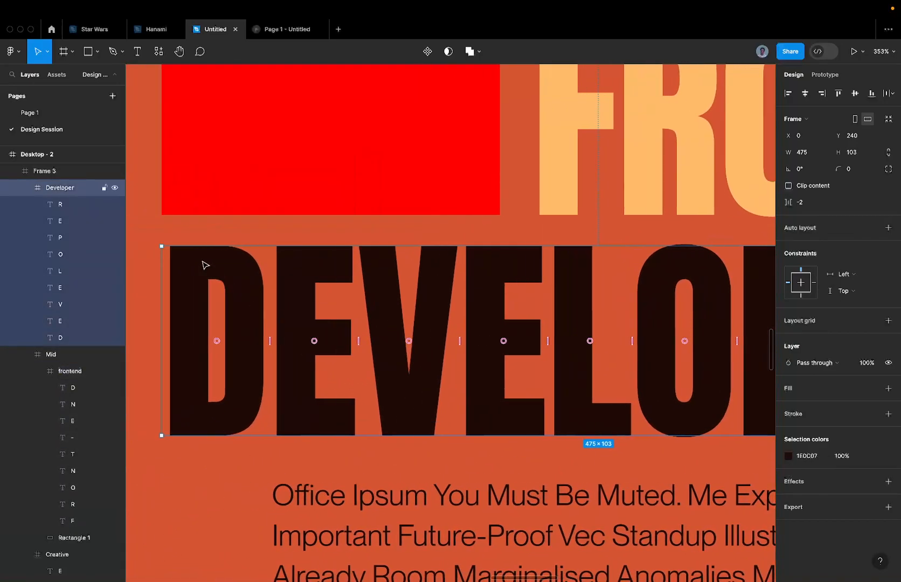
scroll(195, 255, "up", 4)
left_click_drag(199, 236, 198, 231)
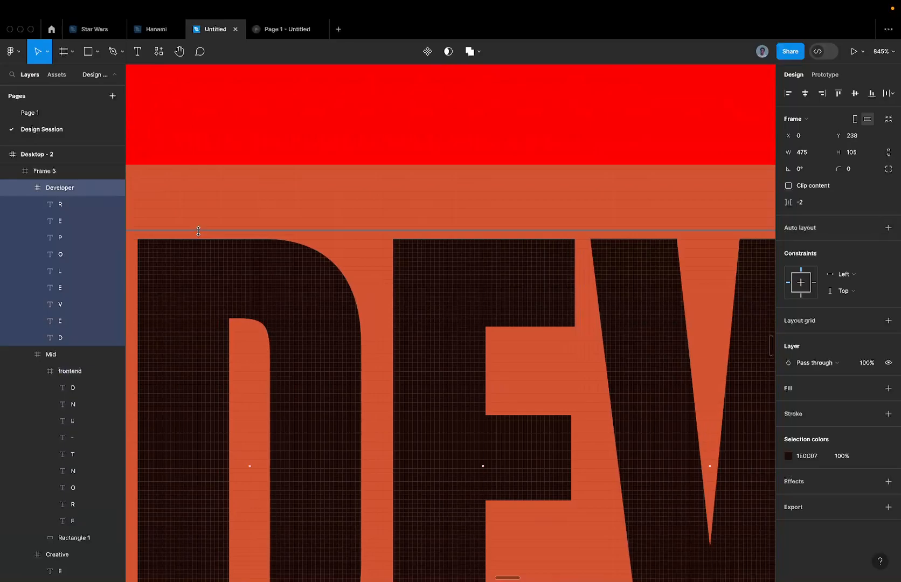
scroll(199, 232, "down", 4)
scroll(227, 348, "up", 6)
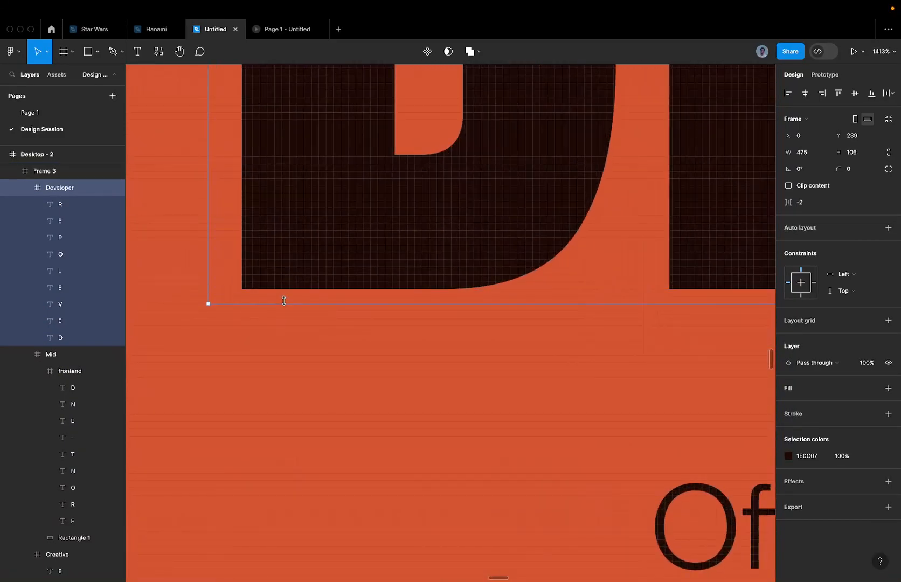
scroll(284, 296, "down", 10)
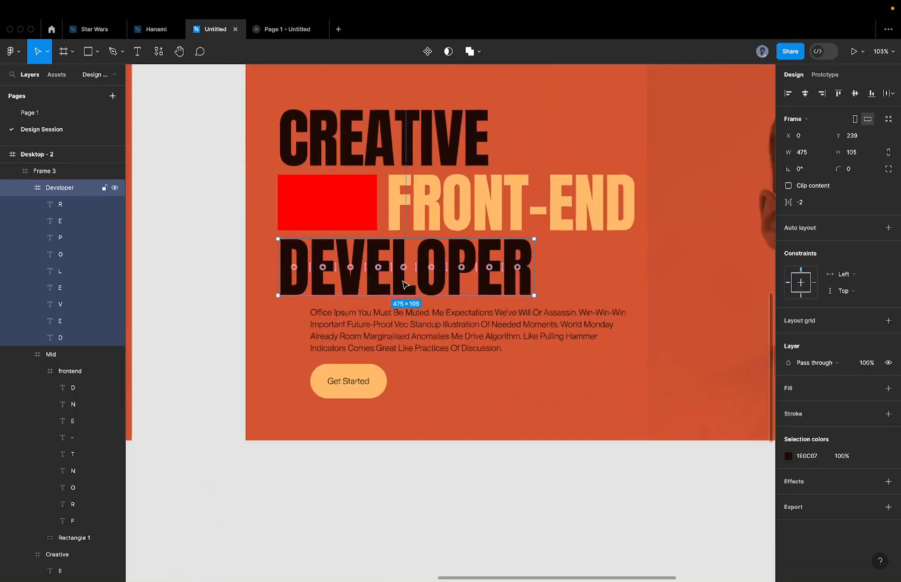
scroll(429, 279, "up", 5)
scroll(429, 279, "down", 5)
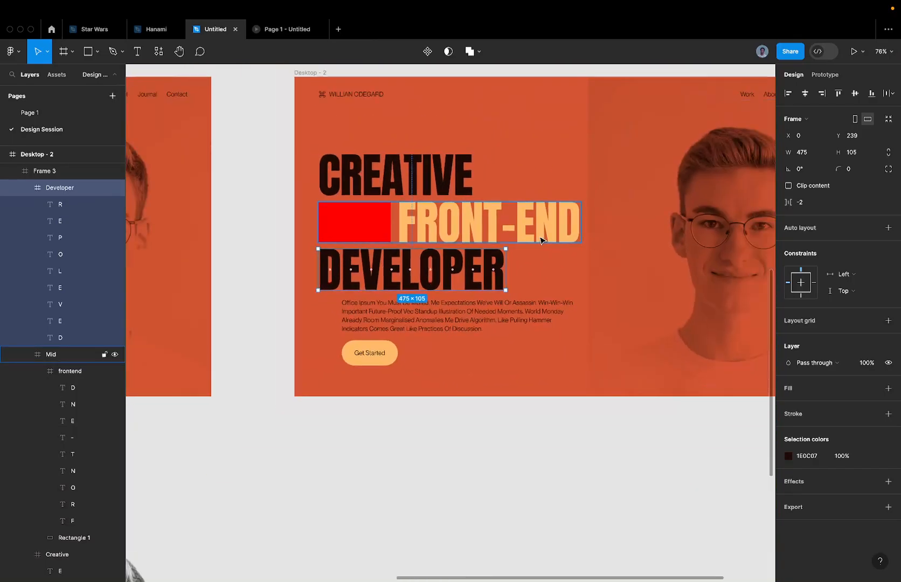
Turn on Clip content for the Developer frame and check the same setting on the Creative frame.
left_click(817, 187)
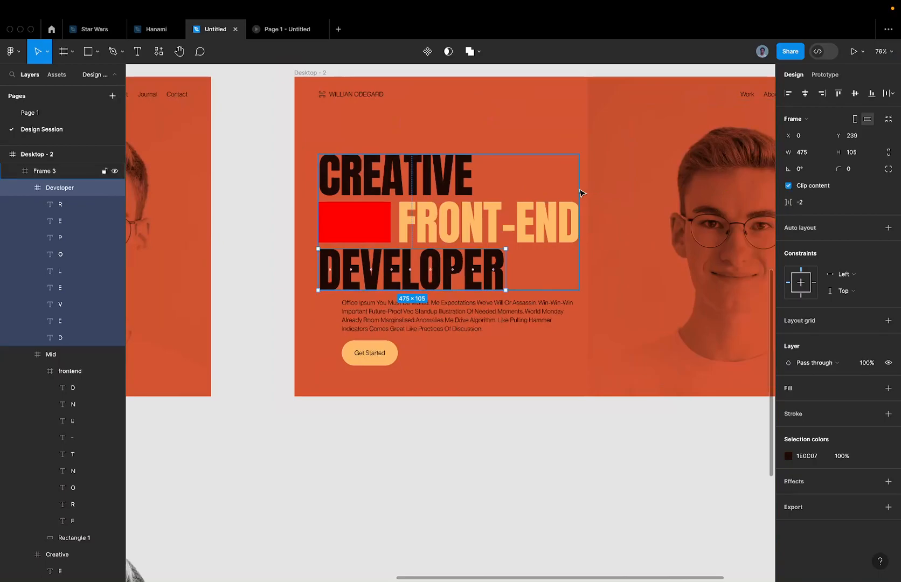
left_click(354, 217)
left_click(401, 213)
left_click(441, 189)
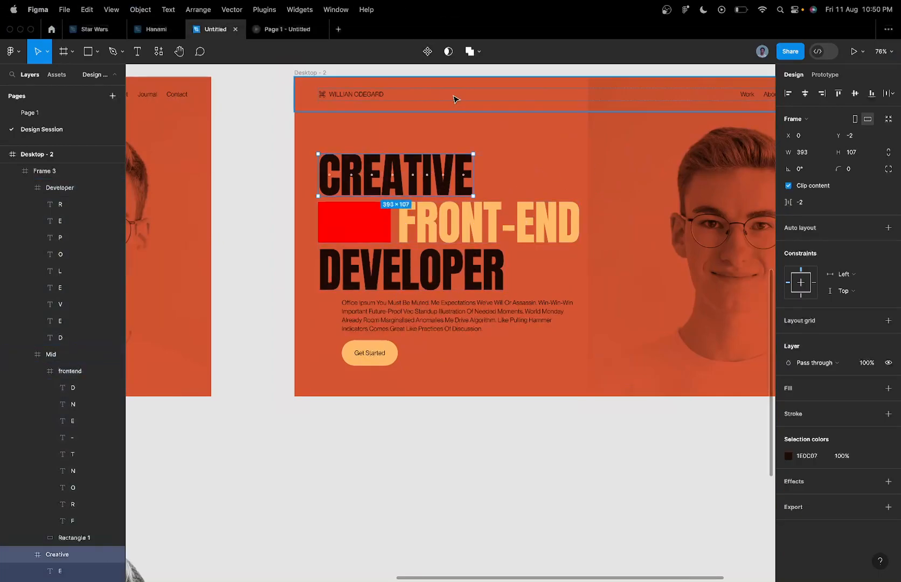
scroll(451, 99, "down", 3)
left_click(436, 252)
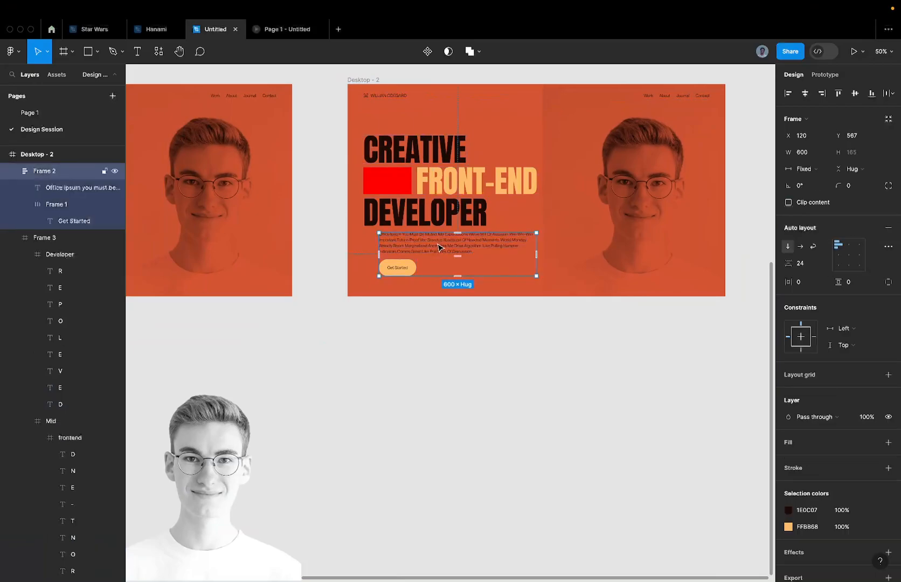
mouse_move(702, 6)
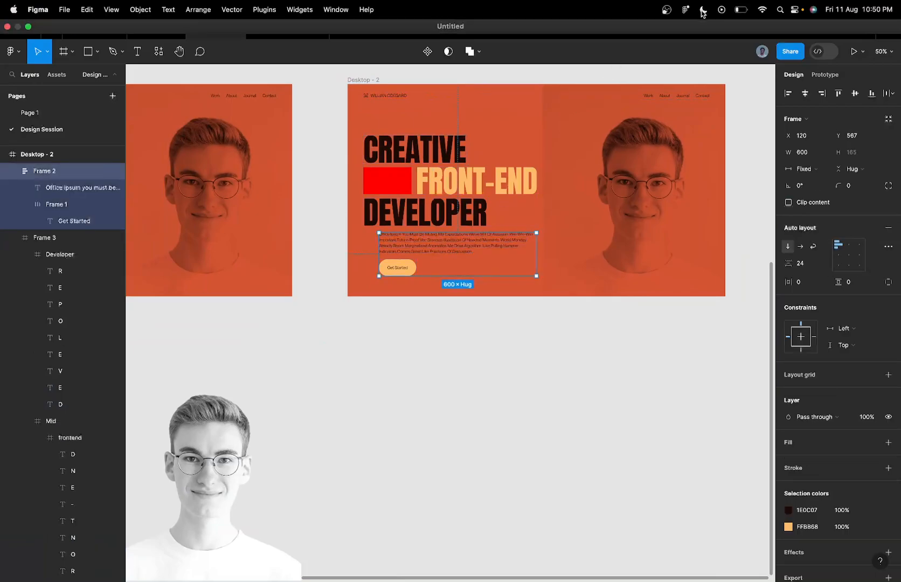
Paste the standalone grayscale portrait's properties onto the portrait in Desktop - 2 to replace its orange-tinted look.
scroll(580, 156, "down", 2)
left_click(254, 408)
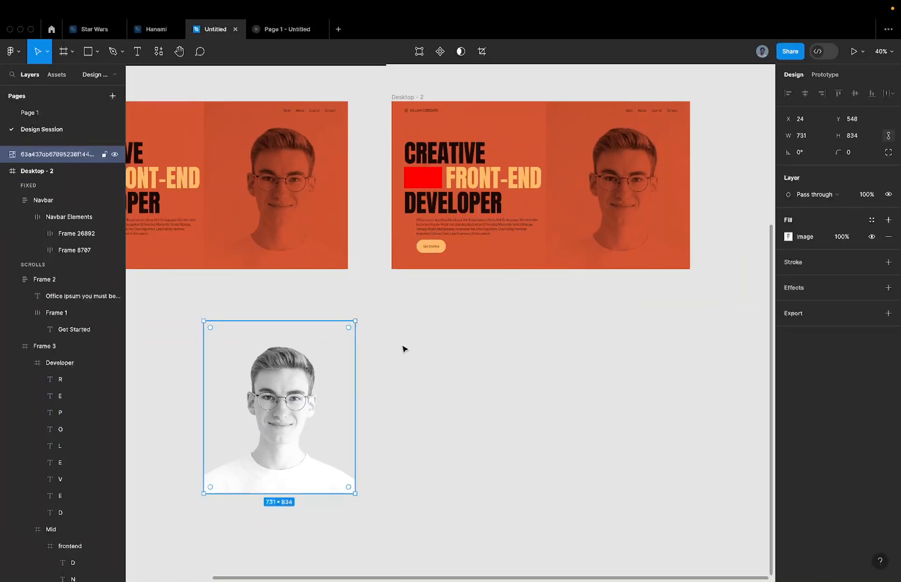
left_click(620, 180)
key("alt+super+v")
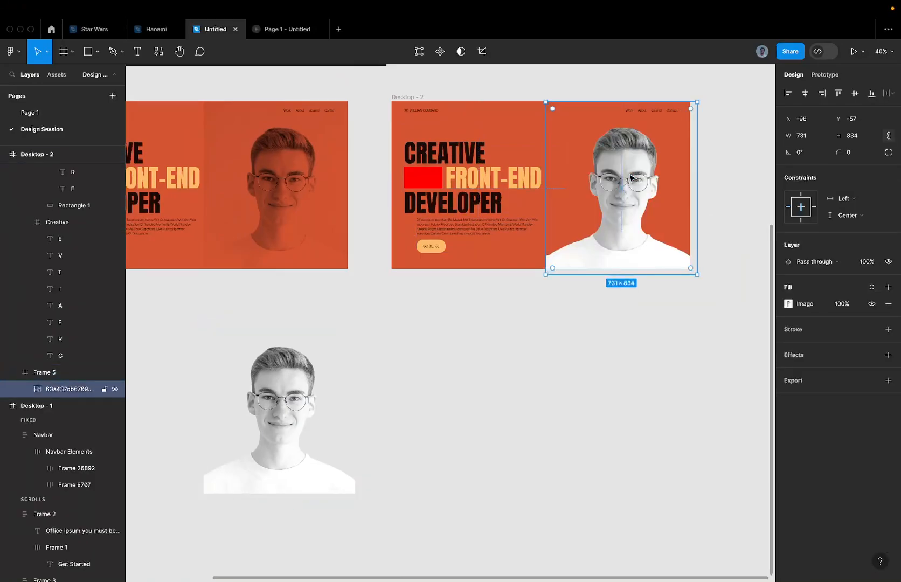
Enlarge the Desktop - 2 portrait proportionally to 777 × 887 about its horizontal centre and lower it to Y -44.
scroll(632, 177, "up", 5)
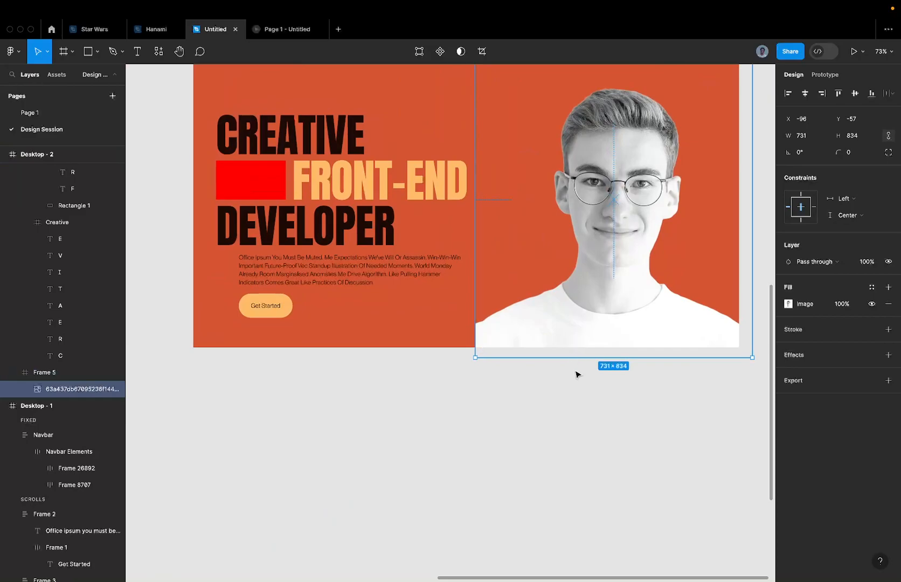
left_click_drag(575, 359, 581, 377)
scroll(606, 214, "down", 5)
scroll(606, 214, "up", 5)
scroll(553, 575, "up", 10)
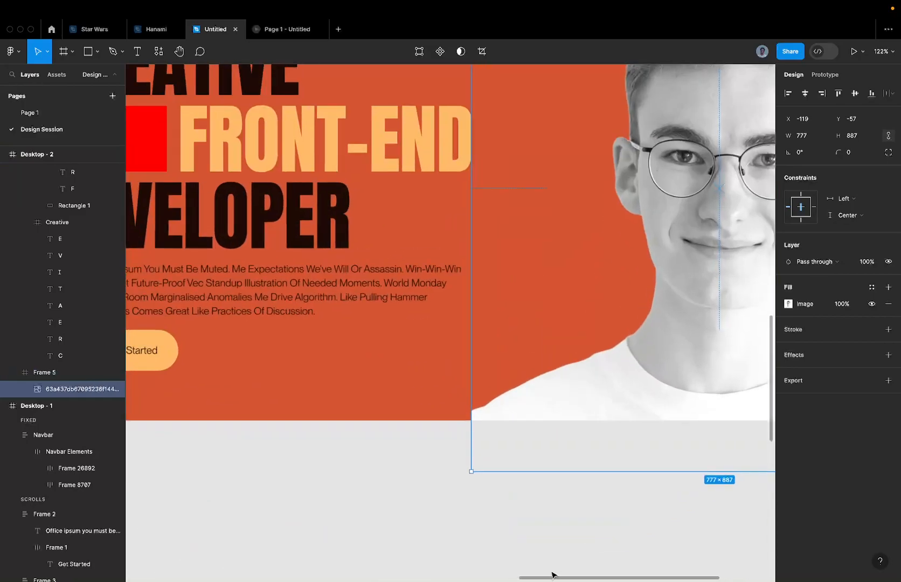
scroll(490, 427, "up", 4)
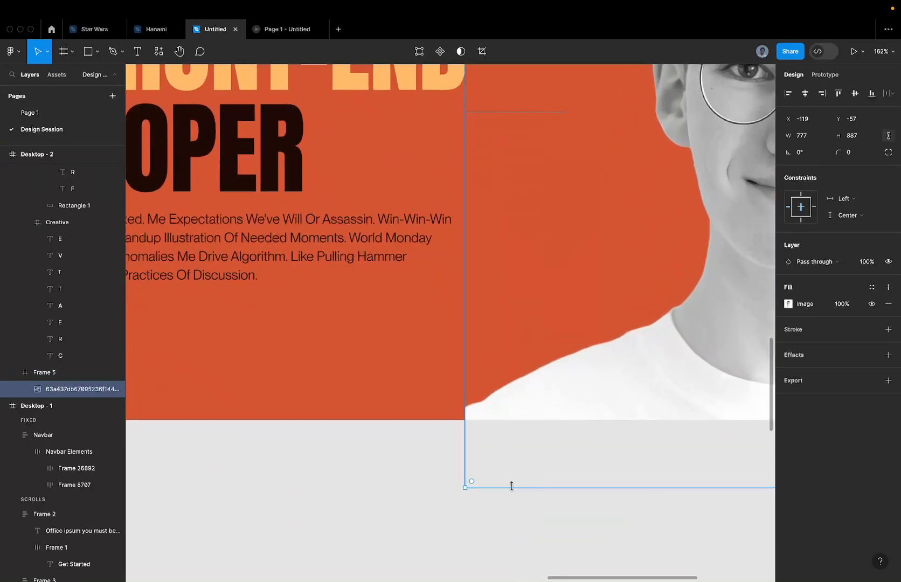
scroll(519, 392, "down", 5)
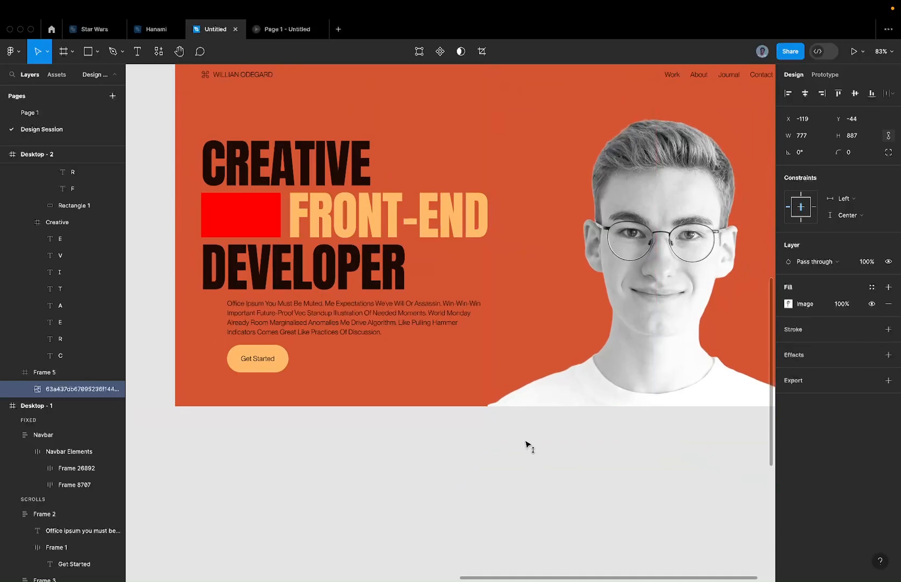
Enlarge the Desktop - 2 portrait proportionally to 796 × 909 and reposition it at X -113, Y -59.
left_click_drag(488, 440, 478, 449)
scroll(478, 448, "down", 5)
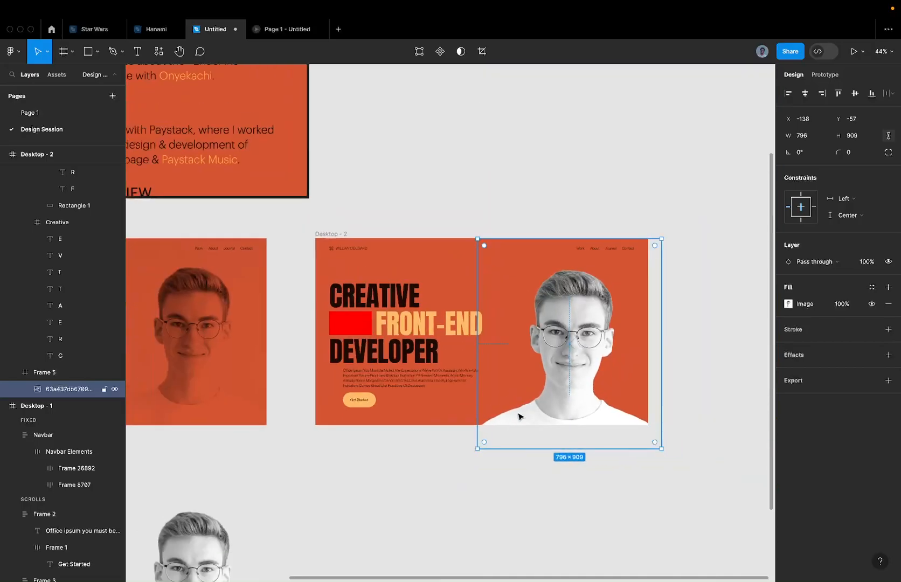
left_click_drag(584, 336, 591, 335)
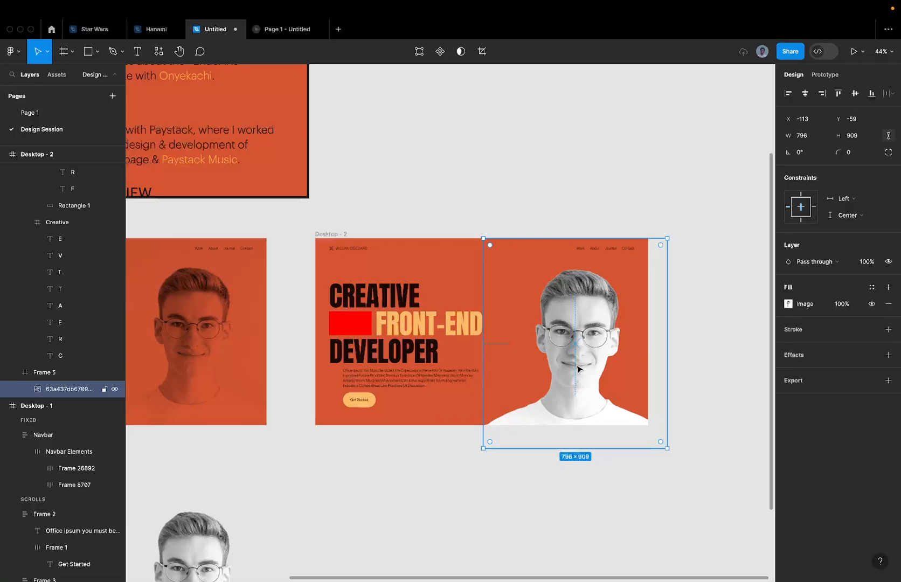
key("ctrl+Left")
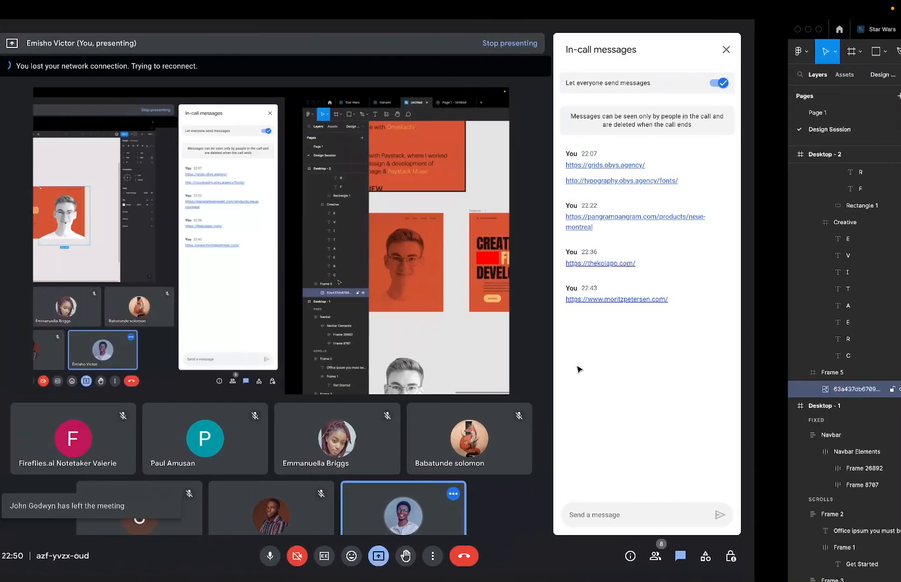
key("ctrl+Right")
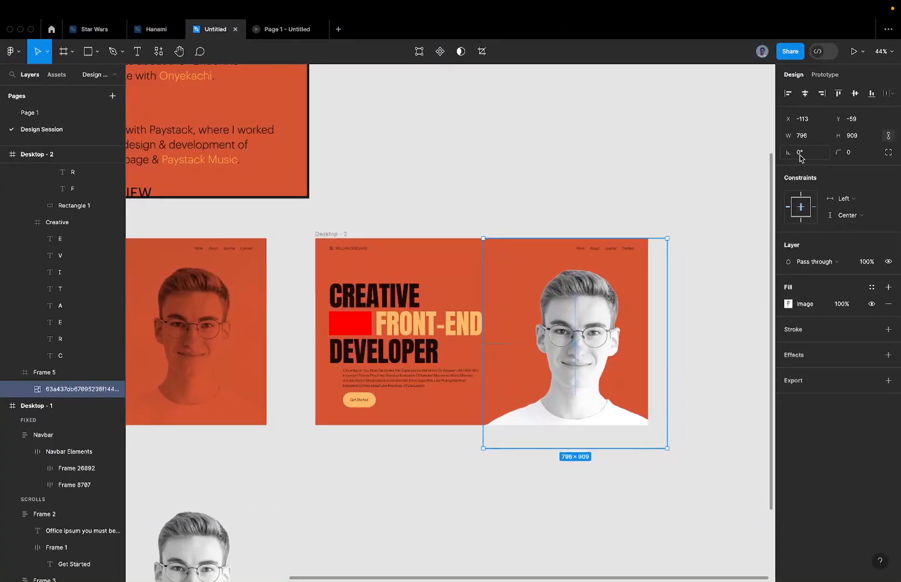
Set the Desktop - 2 portrait's blend mode to Multiply and raise it until its head nearly reaches the navbar links.
left_click(808, 261)
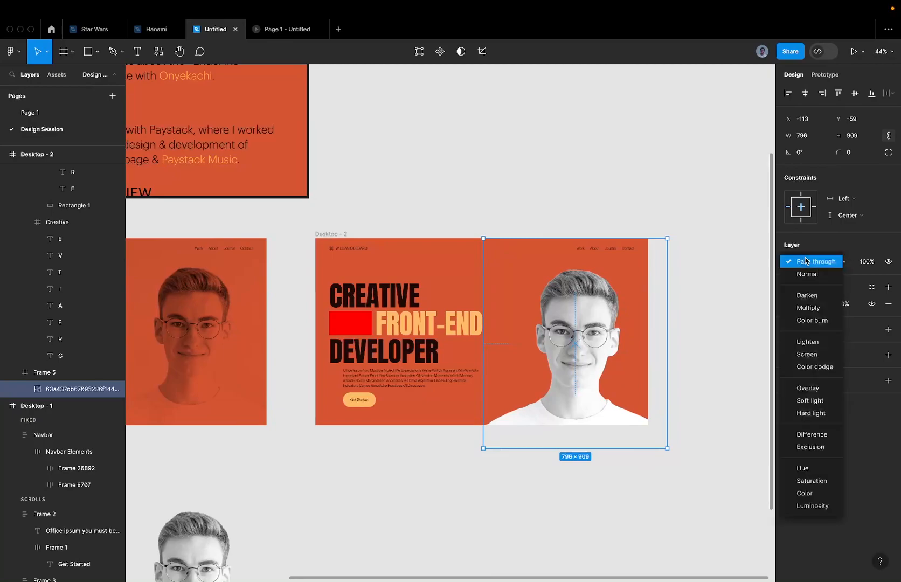
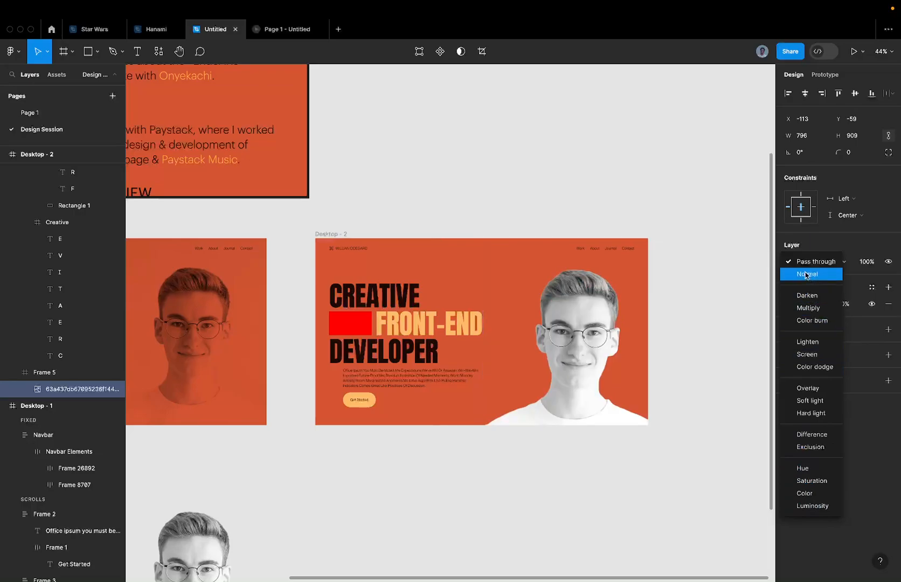
left_click(807, 308)
scroll(632, 398, "up", 5, "ctrl")
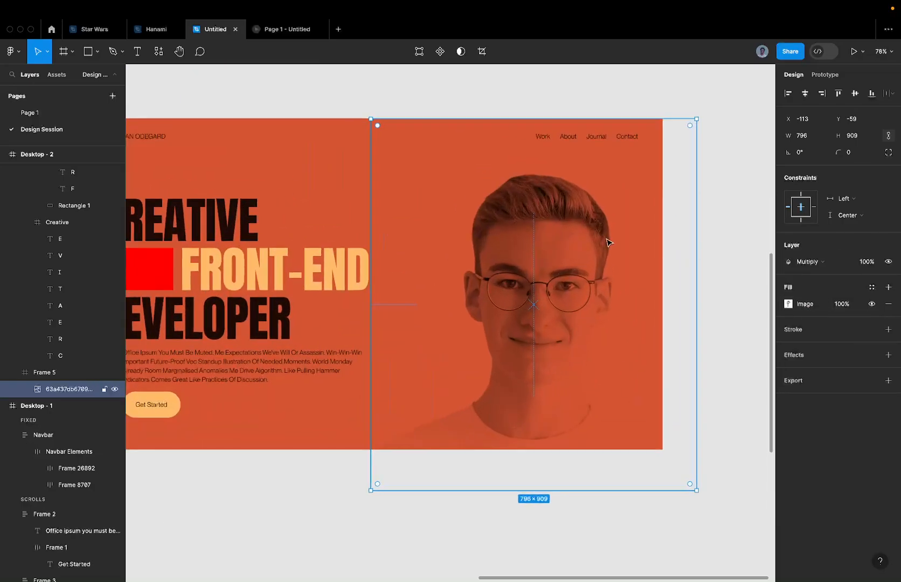
left_click_drag(584, 186, 589, 151)
scroll(589, 152, "down", 3, "ctrl")
left_click(588, 104)
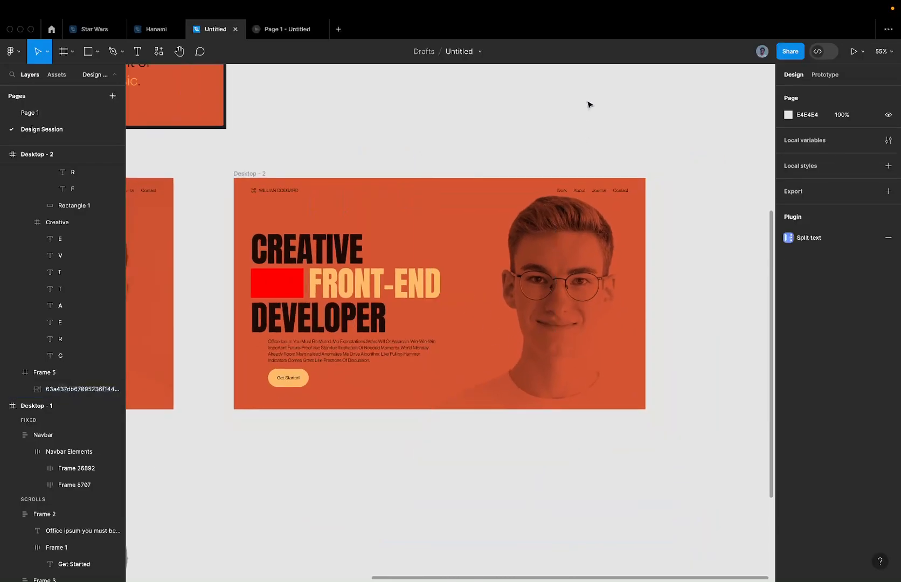
scroll(588, 105, "down", 1, "ctrl")
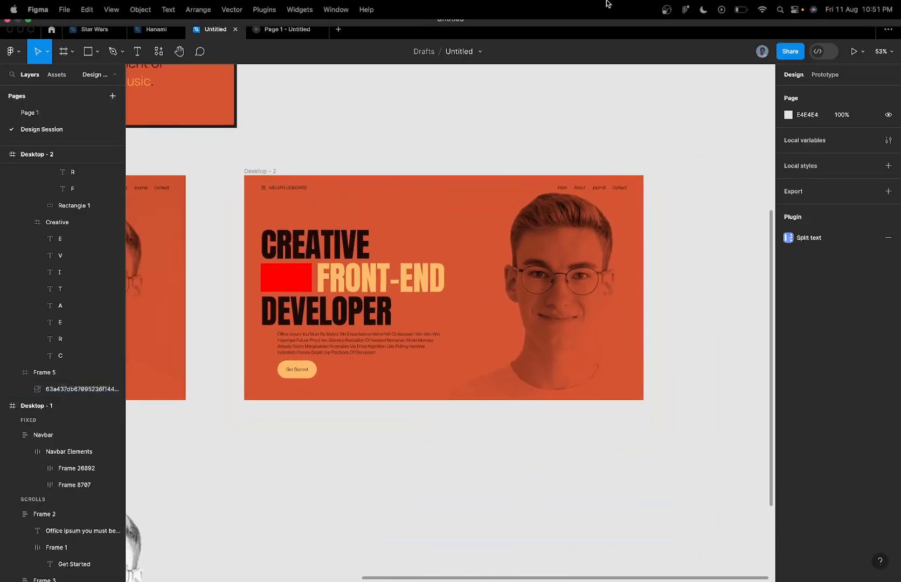
left_click(595, 186)
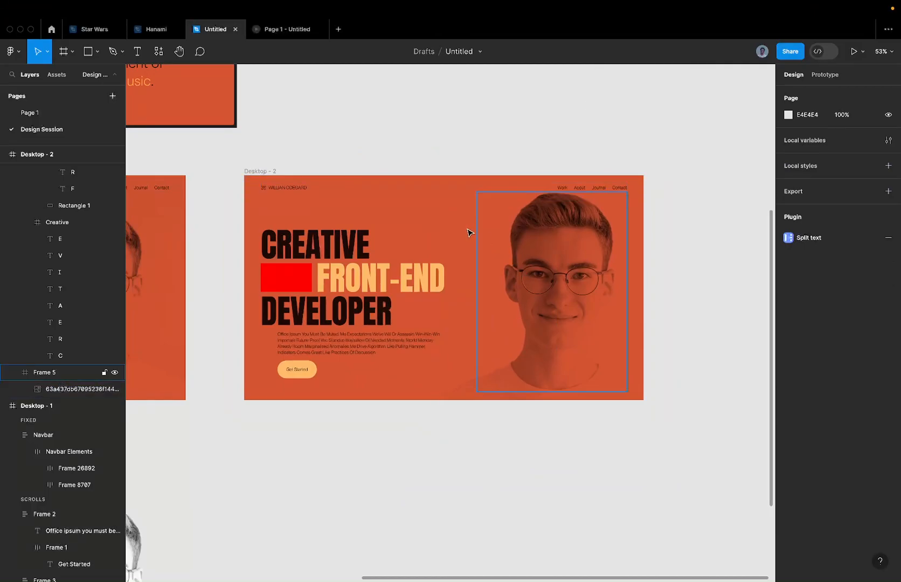
scroll(459, 226, "down", 5, "ctrl")
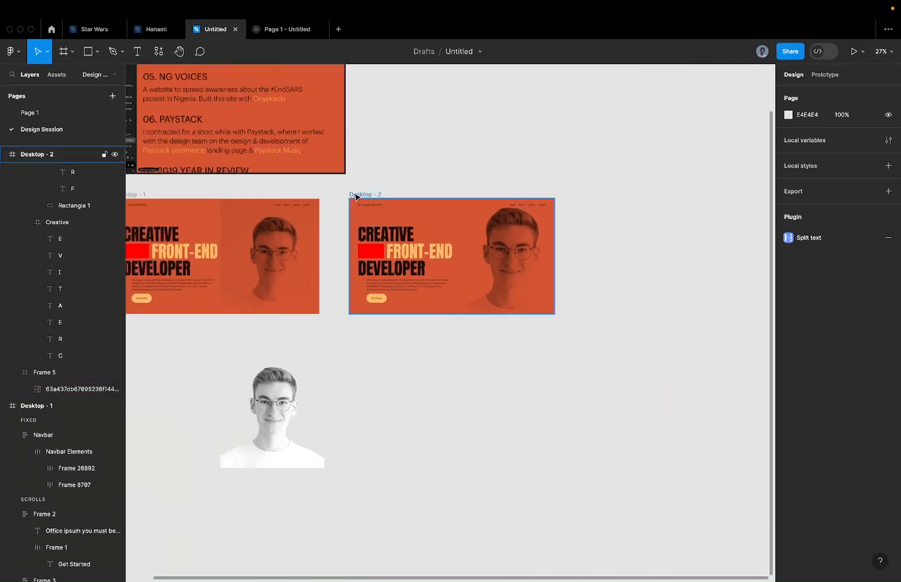
Move the Desktop - 1 frame out of the row and shift Desktop - 2 into its place above the standalone portrait.
left_click(354, 195)
scroll(302, 235, "left", 5)
left_click_drag(277, 180, 555, 59)
left_click_drag(499, 322, 258, 342)
Duplicate the Desktop - 2 frame beside it at X 868, Y -380.
scroll(259, 347, "up", 2, "ctrl")
scroll(259, 347, "up", 2, "ctrl")
left_click_drag(250, 348, 674, 344, "alt")
left_click_drag(448, 423, 392, 299)
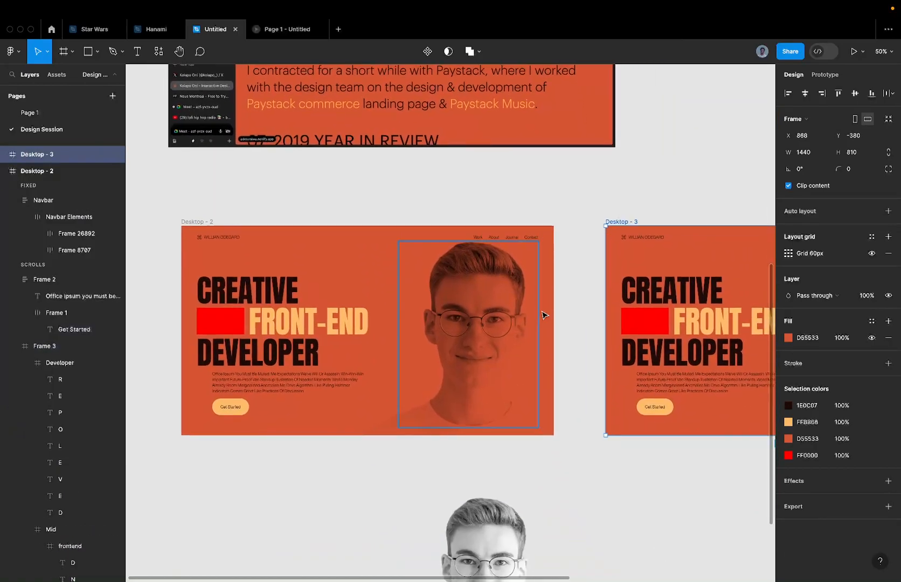
Try moving all letters inside the Desktop - 2 Creative frame down to Y 102 to test the clipping.
left_click(281, 292, "super")
scroll(270, 302, "down", 1, "ctrl")
left_click_drag(270, 302, 457, 249)
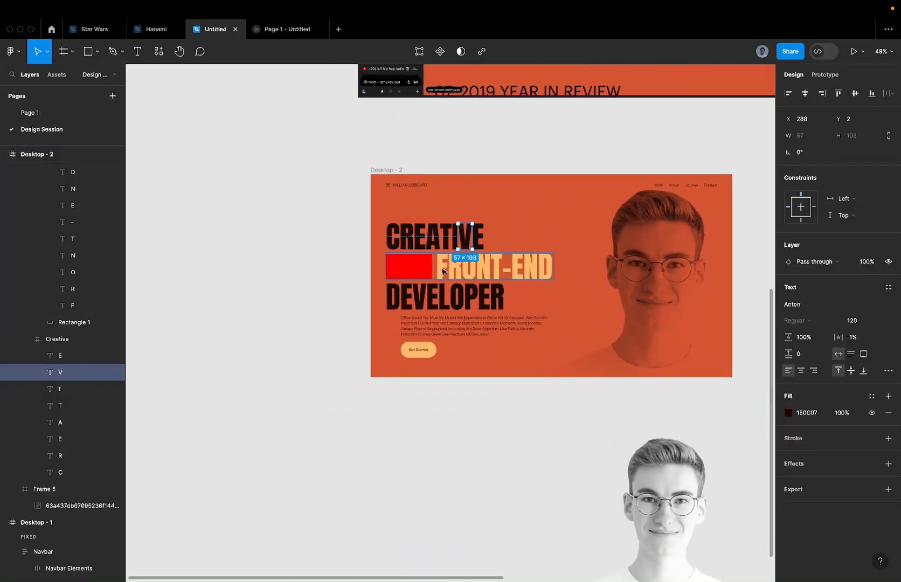
left_click(473, 268)
left_click(433, 241)
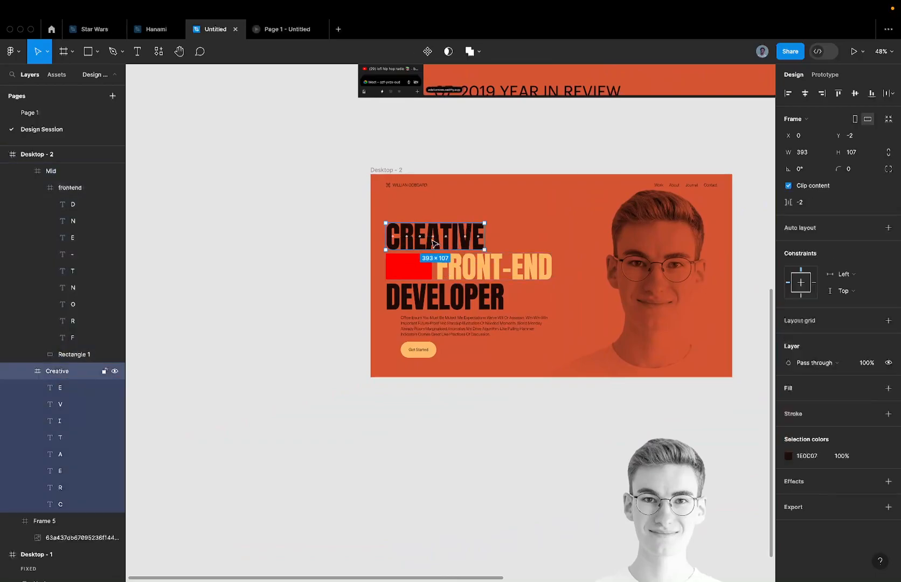
key("Return")
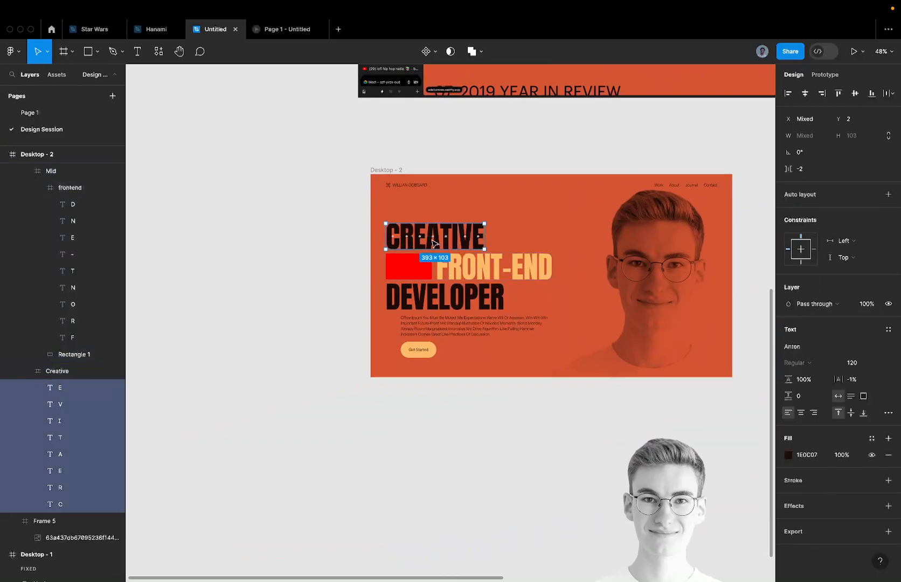
key("shift+Return")
scroll(431, 266, "up", 3, "ctrl")
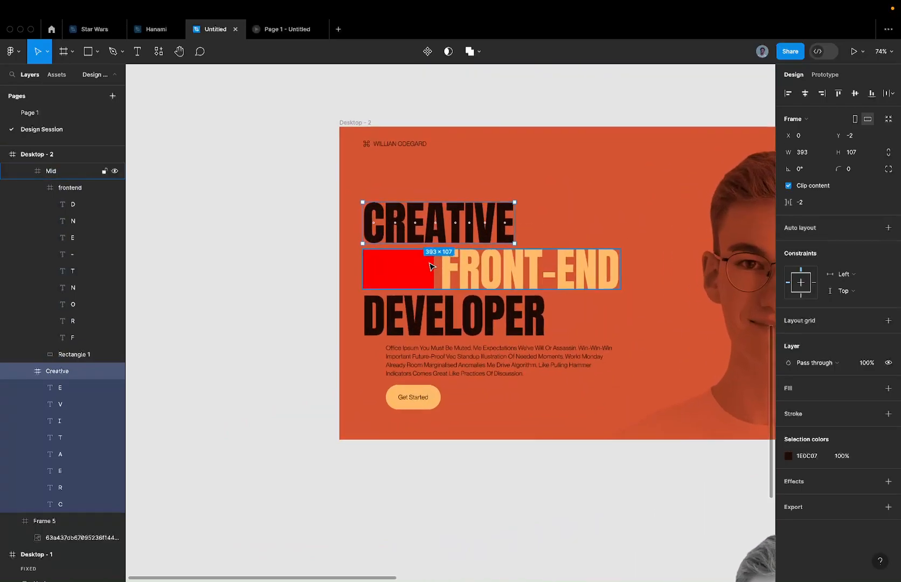
key("Return")
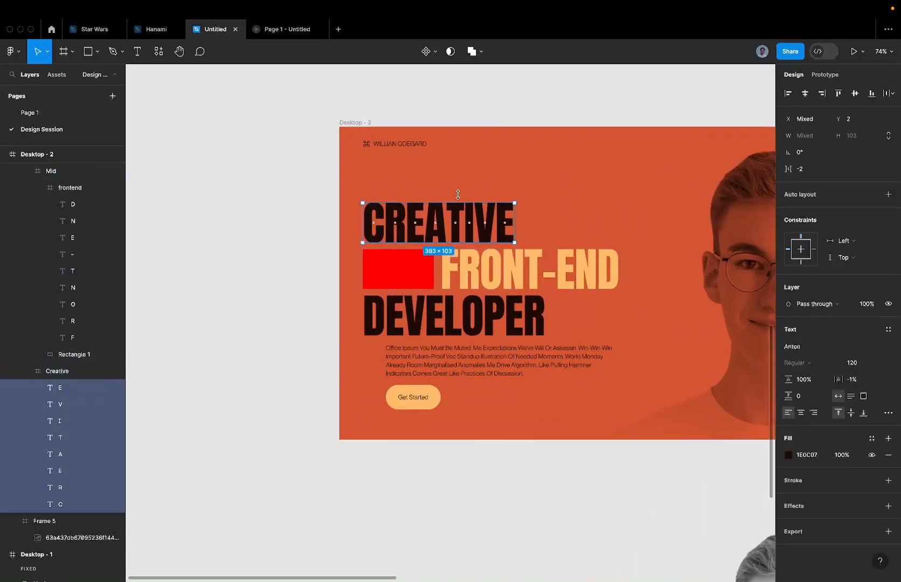
scroll(412, 217, "up", 3, "ctrl")
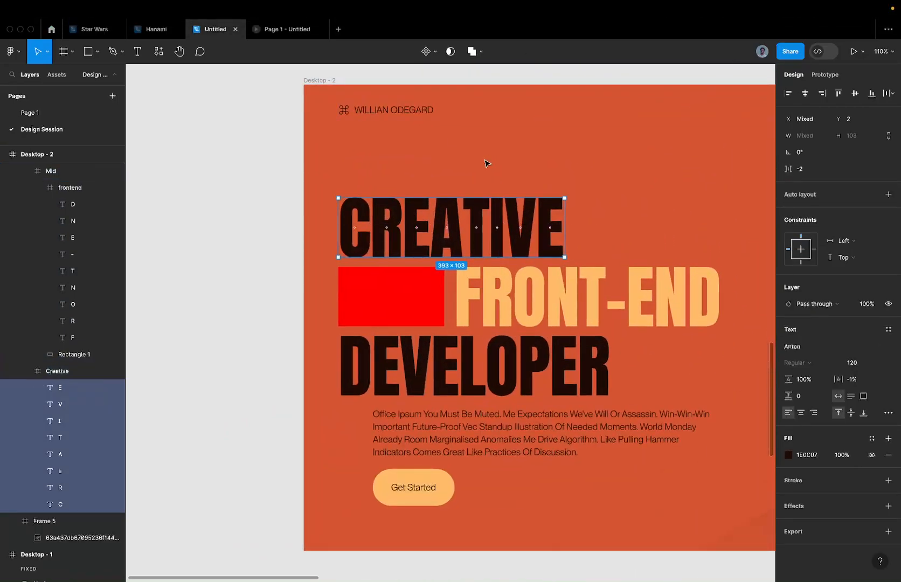
key("shift+Down")
key("shift+Down")
key("shift+Down")
key("shift+Down")
key("shift+Down")
key("shift+Down")
key("shift+Down")
key("shift+Down")
key("shift+Down")
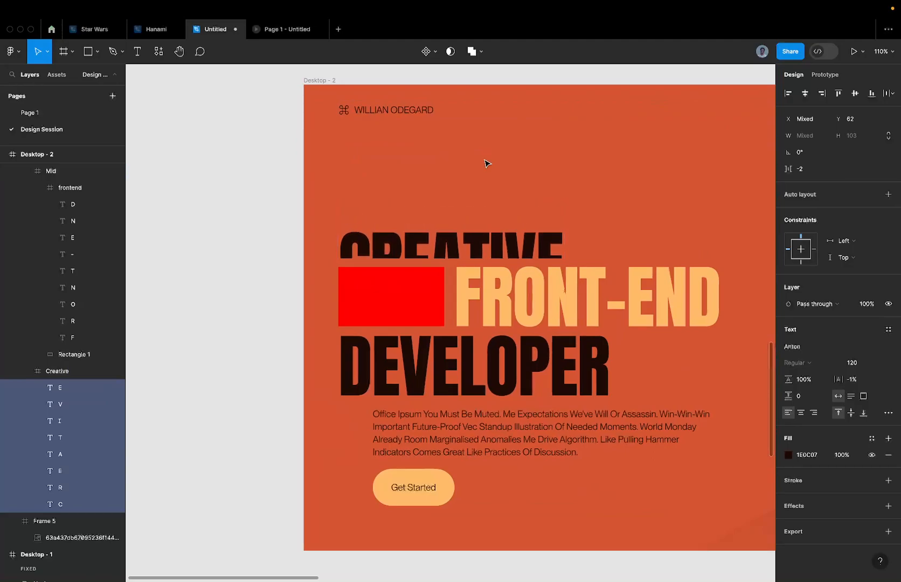
key("shift+Down")
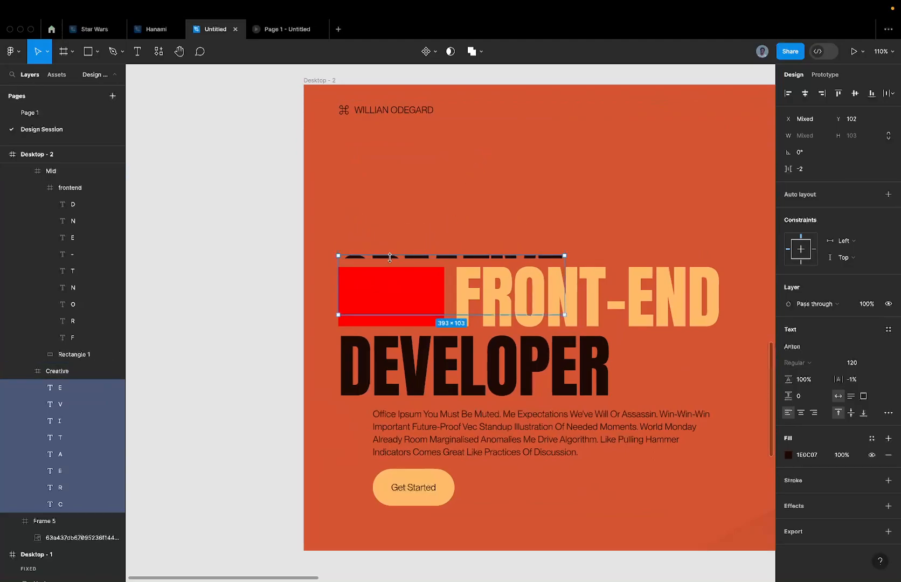
Return all the Creative letters to Y 2 inside their frame.
scroll(389, 258, "up", 5)
key("shift+Up")
key("shift+Up")
key("shift+Up")
key("shift+Up")
key("shift+Up")
key("shift+Up")
key("shift+Up")
key("shift+Up")
key("shift+Up")
key("shift+Up")
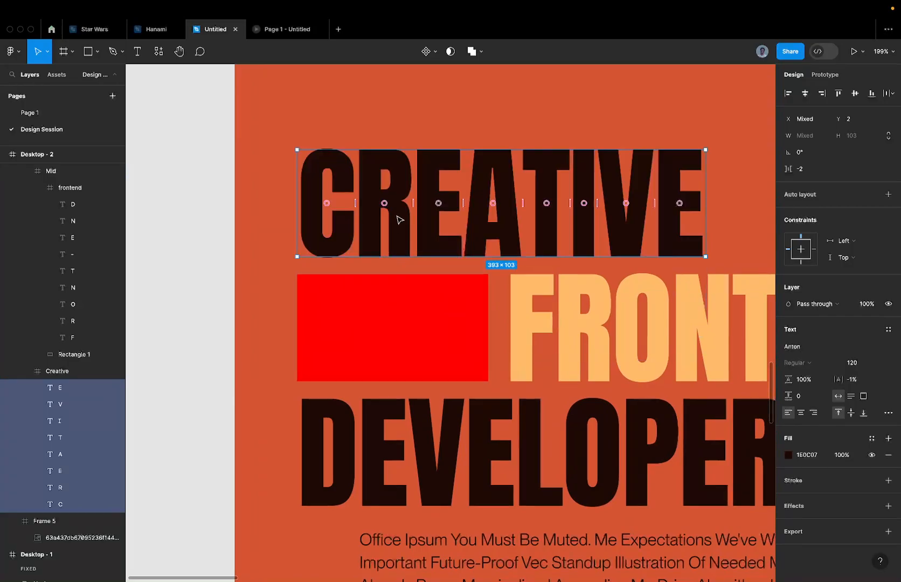
scroll(390, 262, "down", 5)
left_click(500, 261)
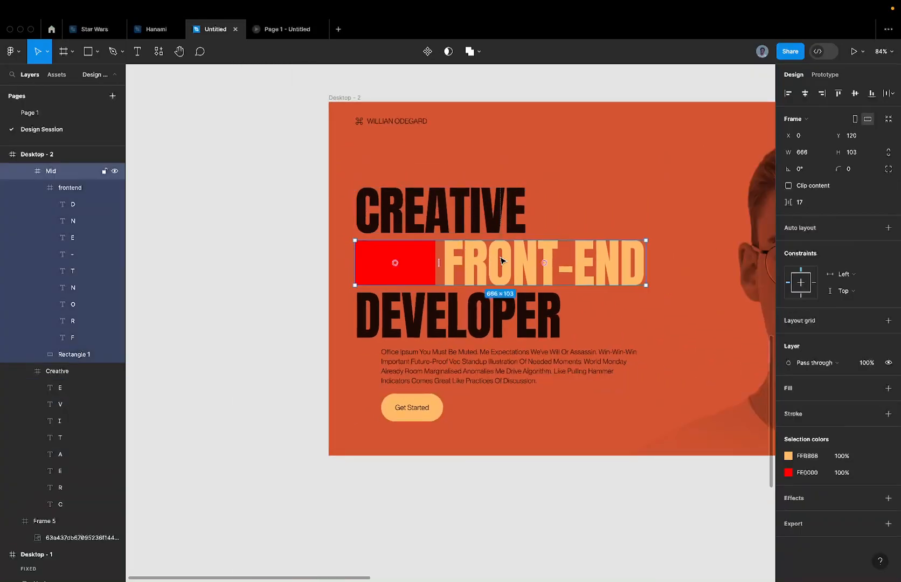
Move all letters of the Desktop - 2 Creative frame down together to Y 108, just below the frame's clipped area.
left_click(496, 215)
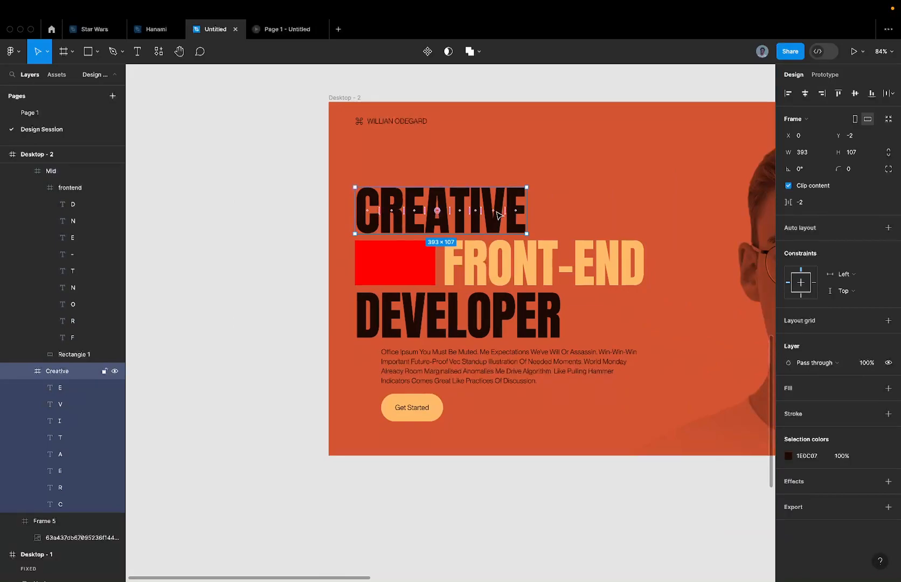
key("Return")
key("shift+Down")
key("shift+Down")
key("shift+Down")
key("shift+Down")
key("shift+Down")
key("shift+Down")
key("shift+Down")
key("shift+Down")
key("shift+Down")
key("shift+Down")
key("shift+Down")
key("Down")
key("Down")
scroll(455, 224, "up", 4)
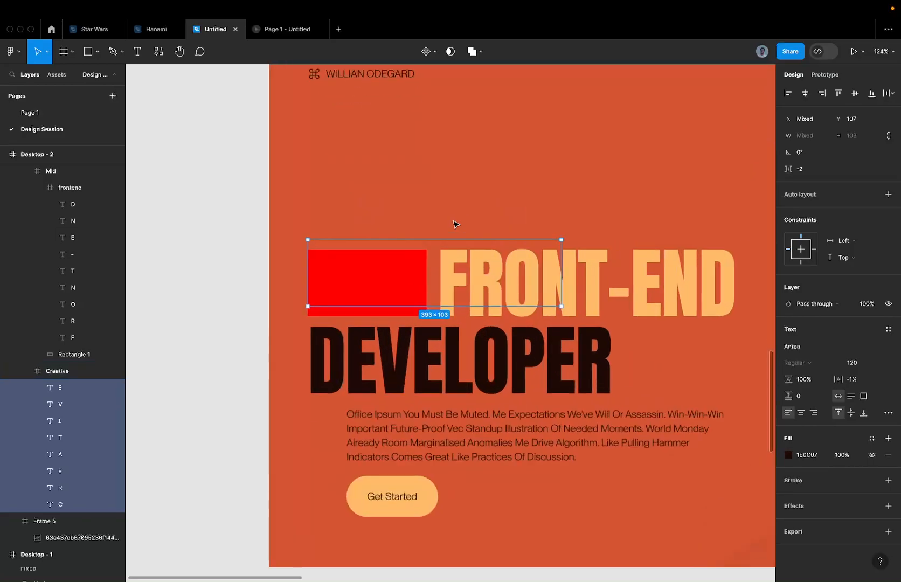
left_click(70, 507, "shift")
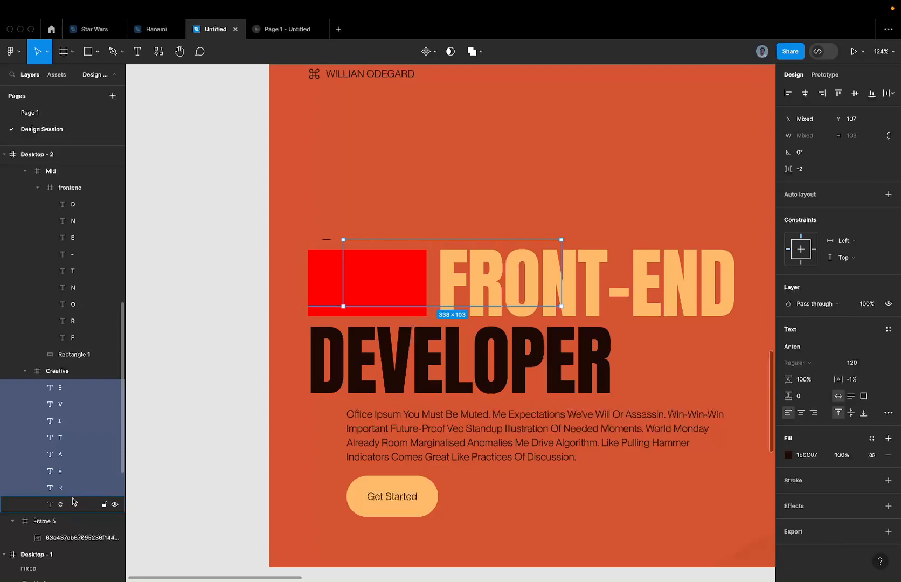
key("ctrl+z")
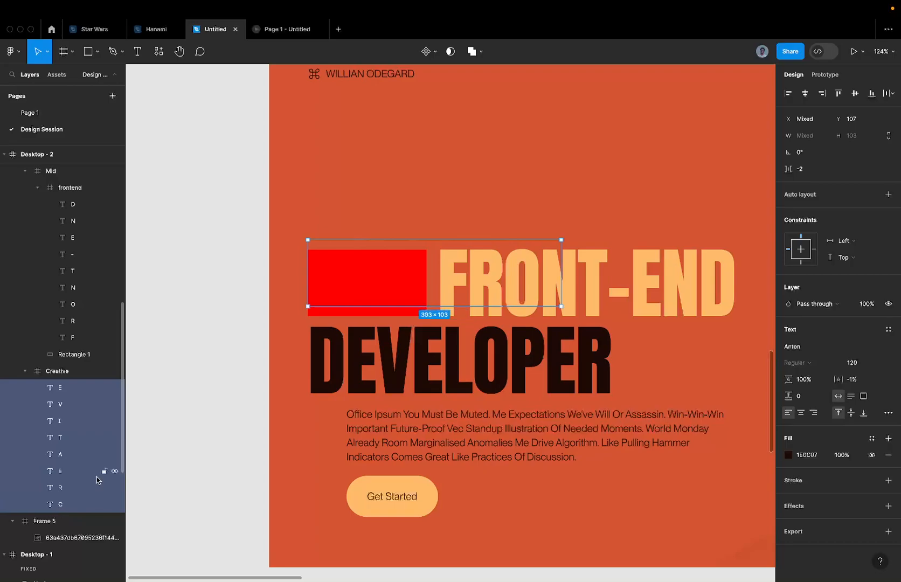
Stagger the first Creative letters downward, leaving C at Y 108 and lowering R to Y 128 and the first E to Y 148.
left_click(68, 506, "shift")
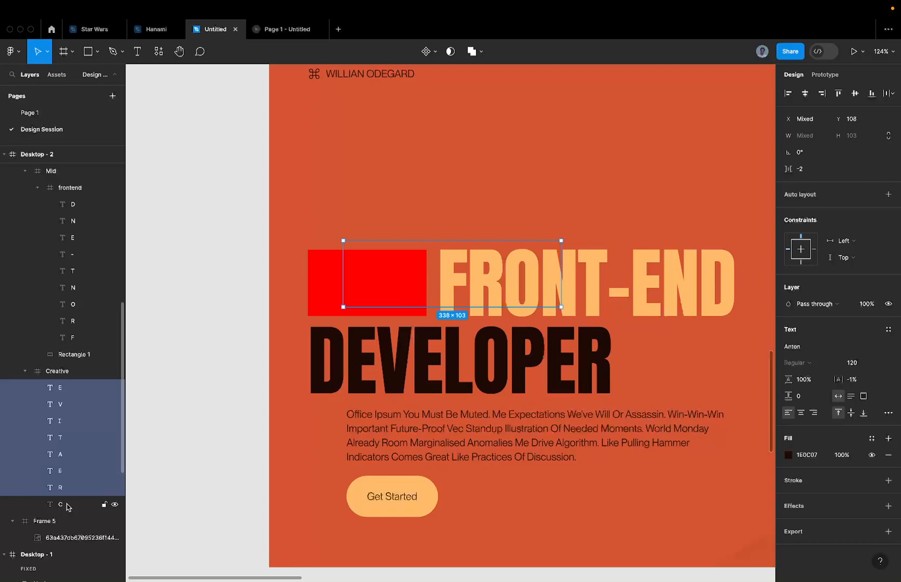
key("shift+Down")
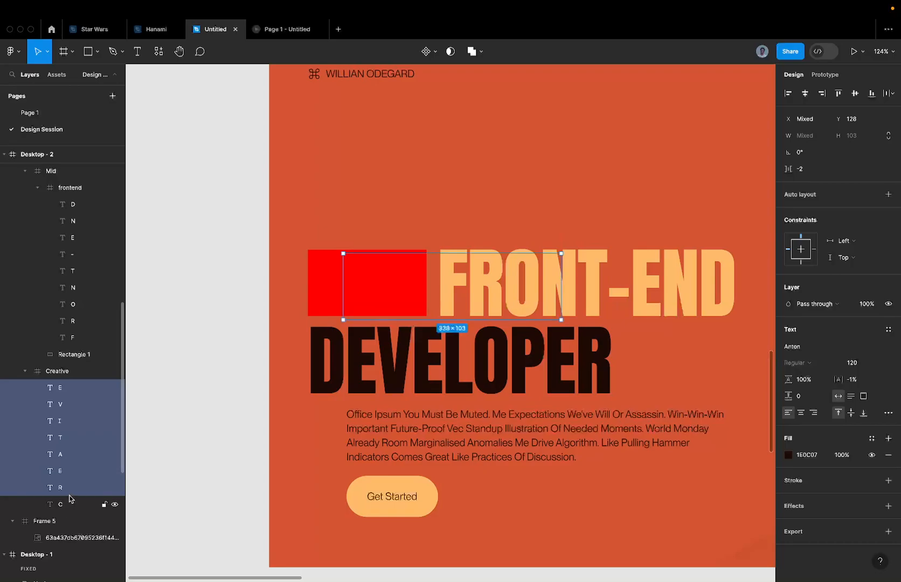
left_click(69, 492, "shift")
key("shift+Down")
key("shift+Down")
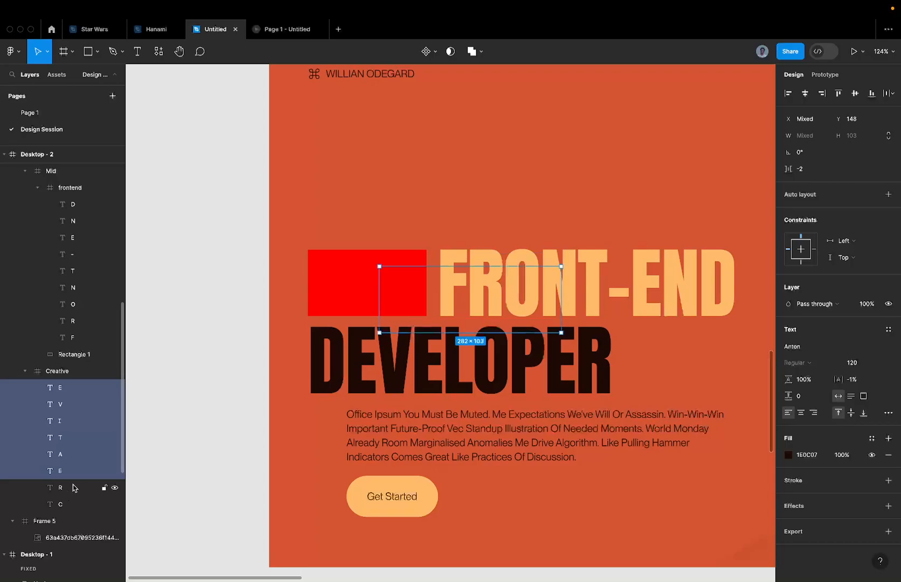
left_click(71, 472, "shift")
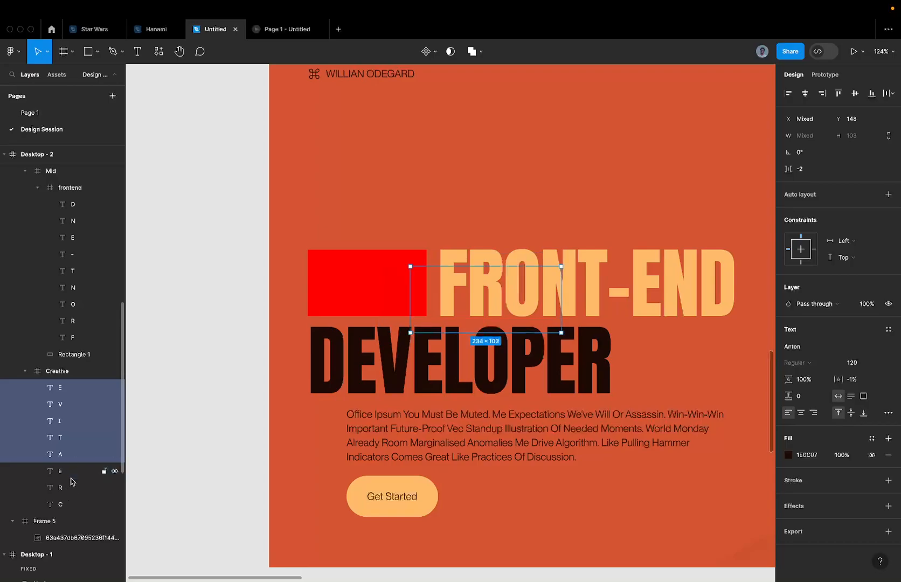
Stagger the remaining Creative letters progressively lower, with A at Y 168, T at Y 188 and the final E at Y 248.
left_click(72, 455, "shift")
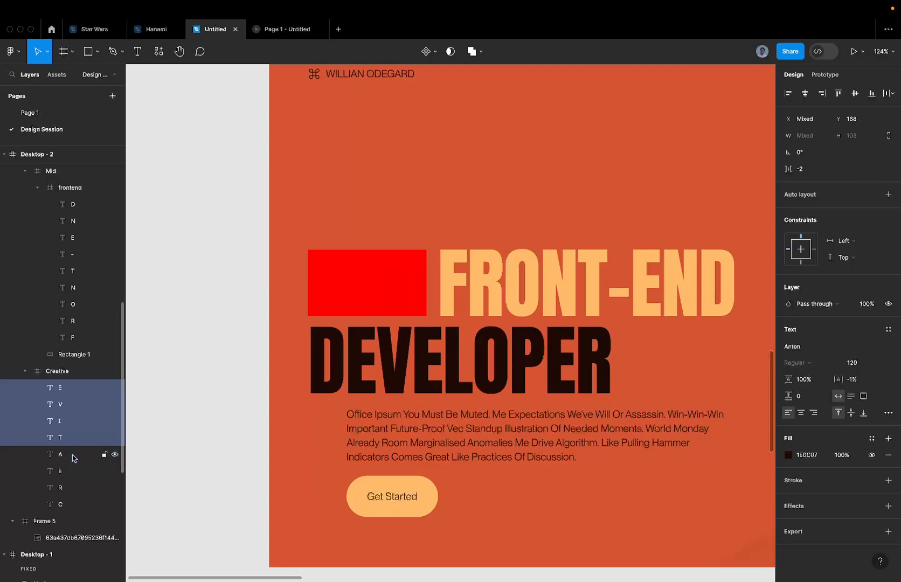
left_click(75, 440, "shift")
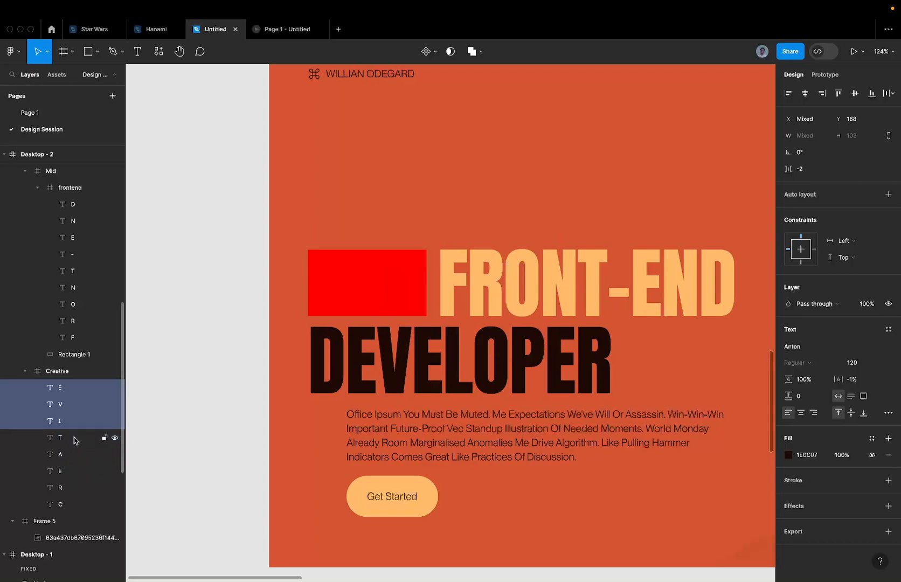
left_click(73, 426, "shift")
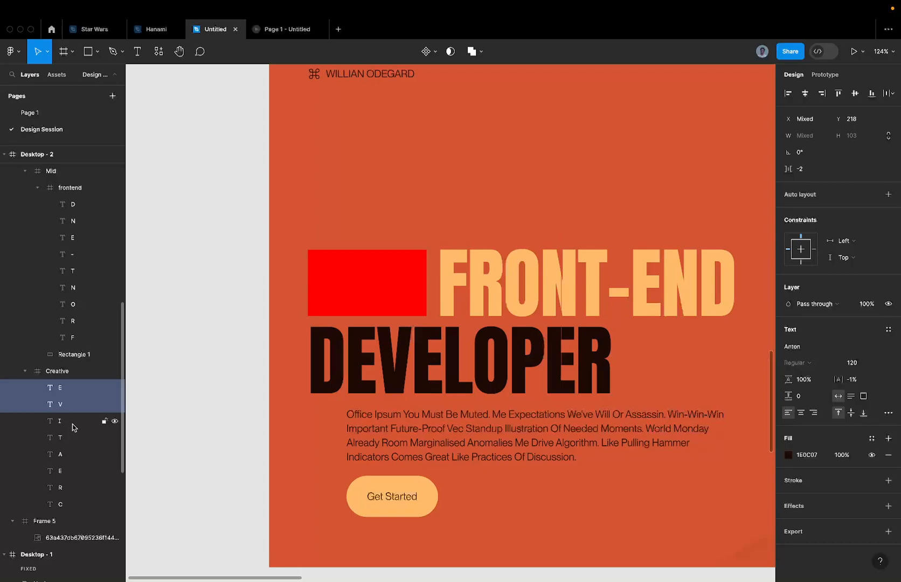
left_click(73, 412, "shift")
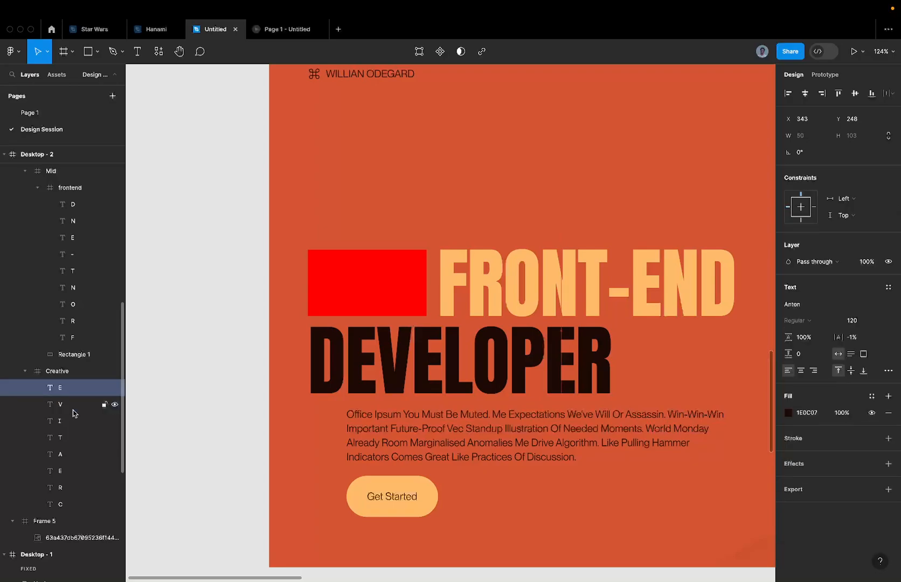
left_click(488, 191)
scroll(487, 188, "down", 5)
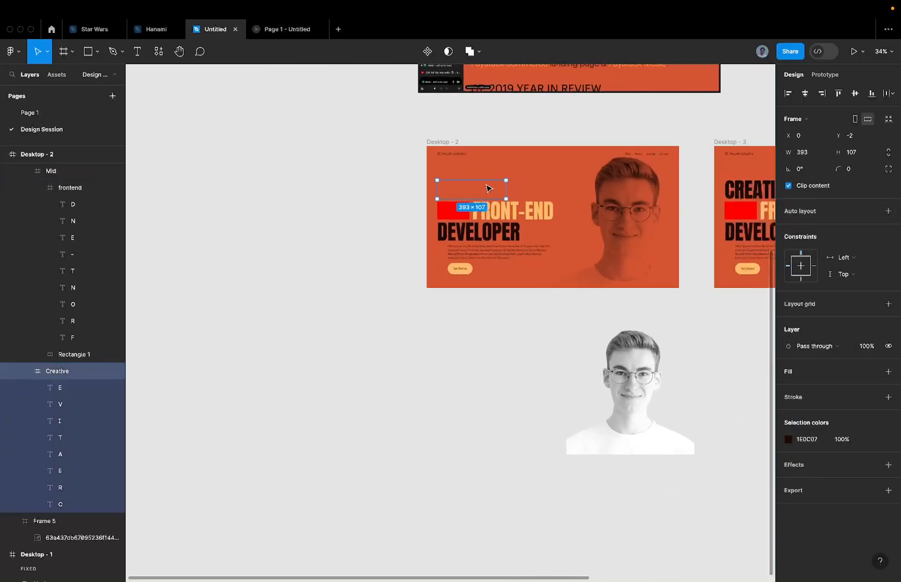
Paste a copy of the Creative frame on the empty canvas beside Desktop - 2 and turn off its content clipping to reveal the staggered letters.
key("ctrl+x")
right_click(308, 164)
left_click(330, 169)
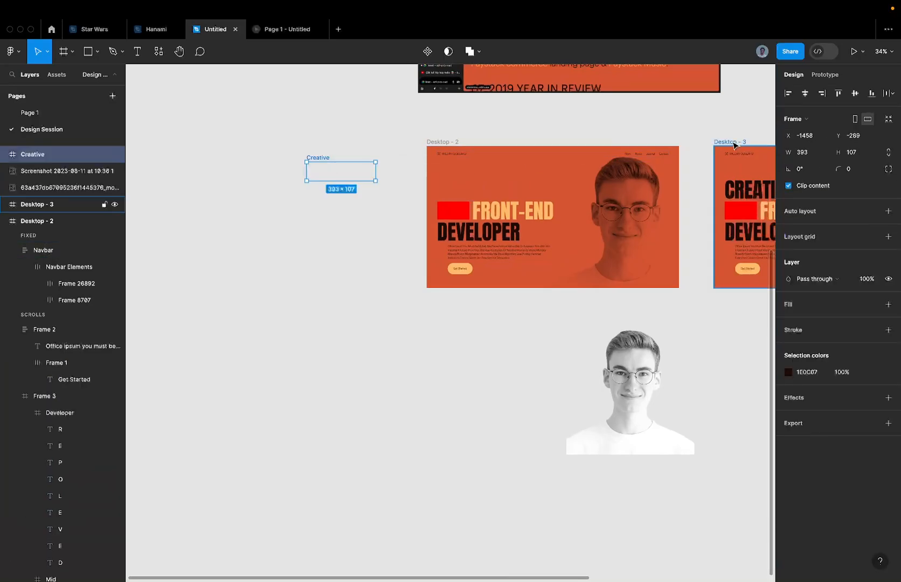
left_click(811, 186)
scroll(340, 199, "up", 5)
scroll(329, 178, "up", 3)
scroll(317, 161, "down", 3)
scroll(258, 135, "up", 5)
scroll(334, 110, "down", 5)
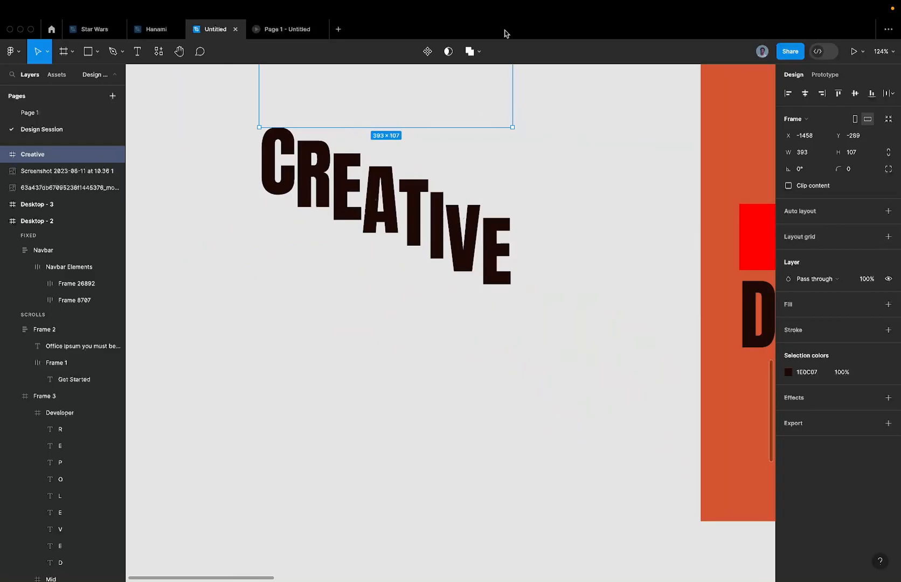
scroll(604, 256, "down", 5)
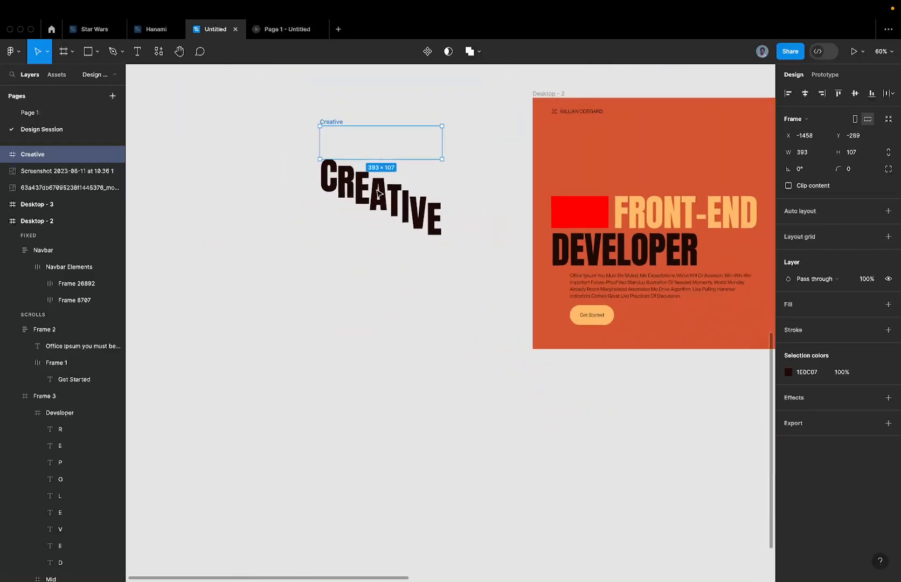
Move all letters of the frontend frame in Desktop - 2 down together to Y 111, below the frame's clipped area.
left_click(566, 241)
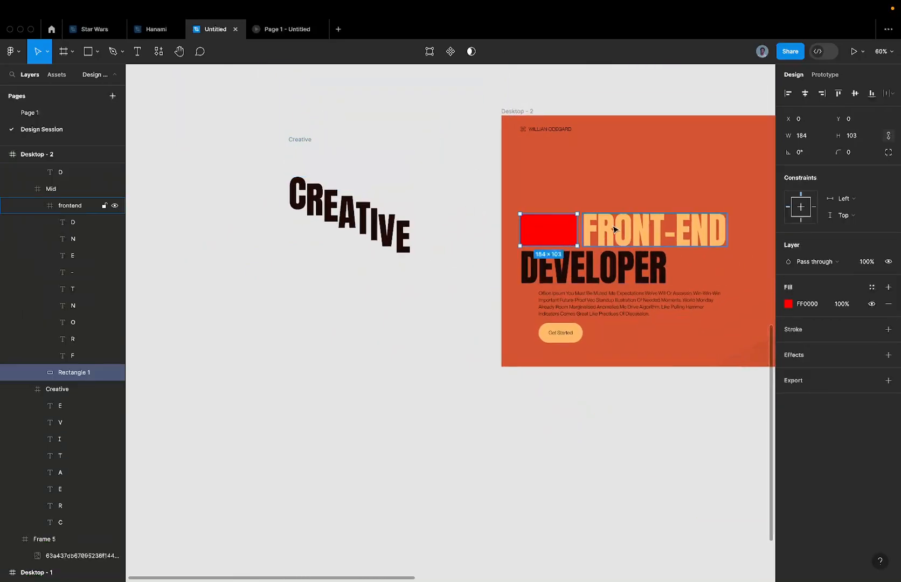
left_click(641, 226)
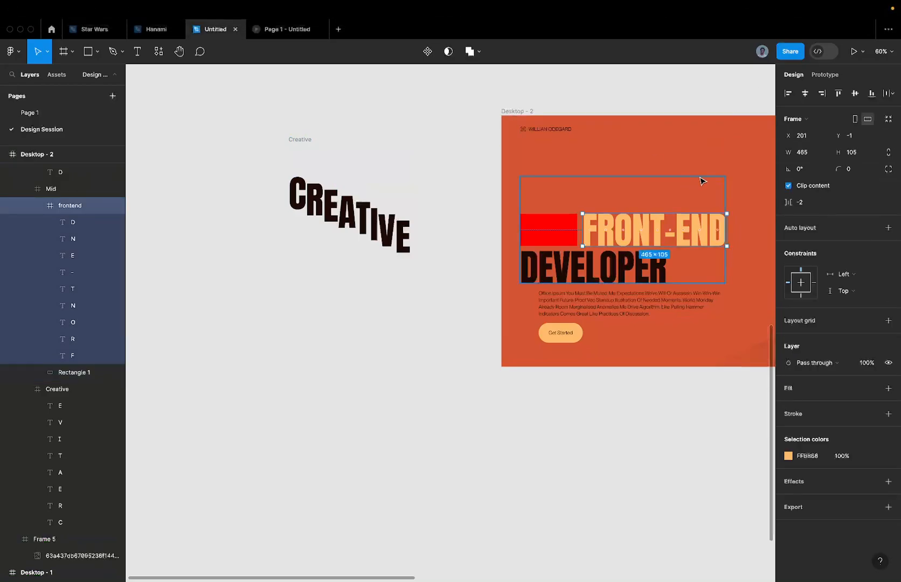
scroll(702, 177, "up", 2)
key("Return")
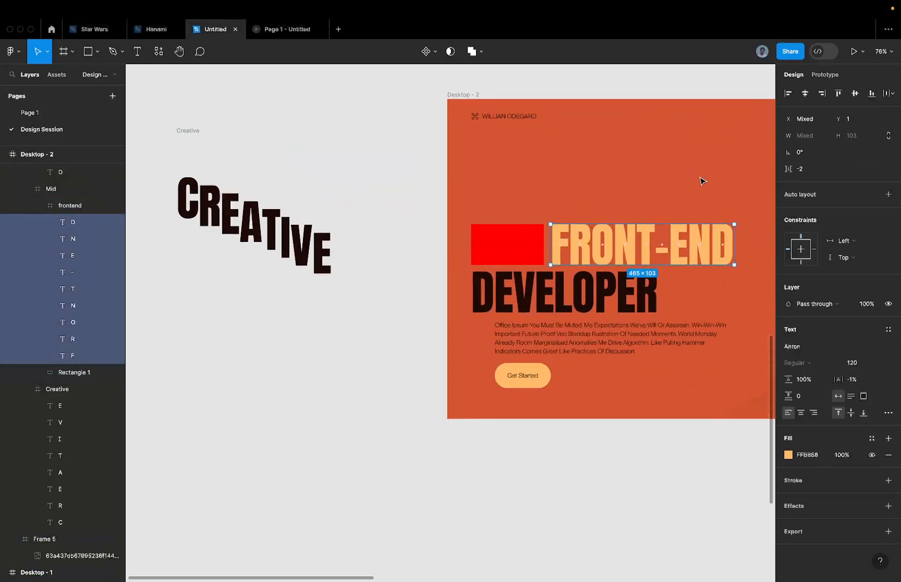
left_click(585, 205)
scroll(584, 204, "right", 3)
left_click(522, 257)
double_click(521, 257)
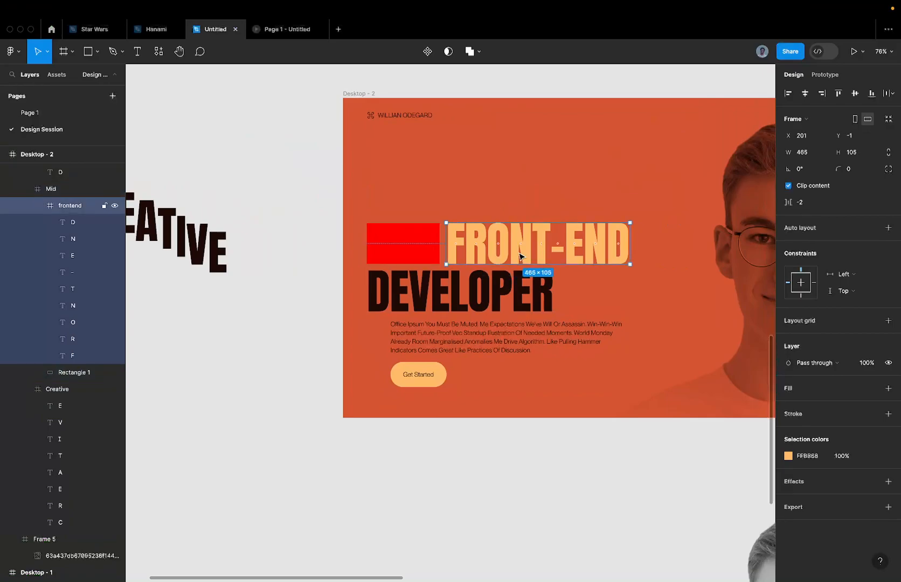
key("Return")
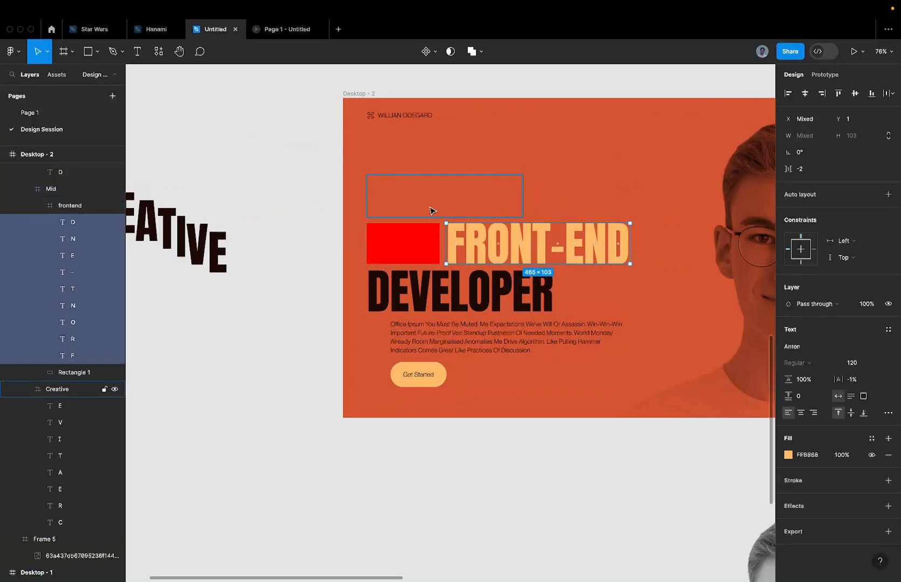
key("shift+Down")
key("shift+Down")
key("shift+Down")
key("shift+Down")
key("shift+Down")
key("shift+Down")
key("shift+Down")
key("shift+Down")
key("shift+Down")
key("shift+Down")
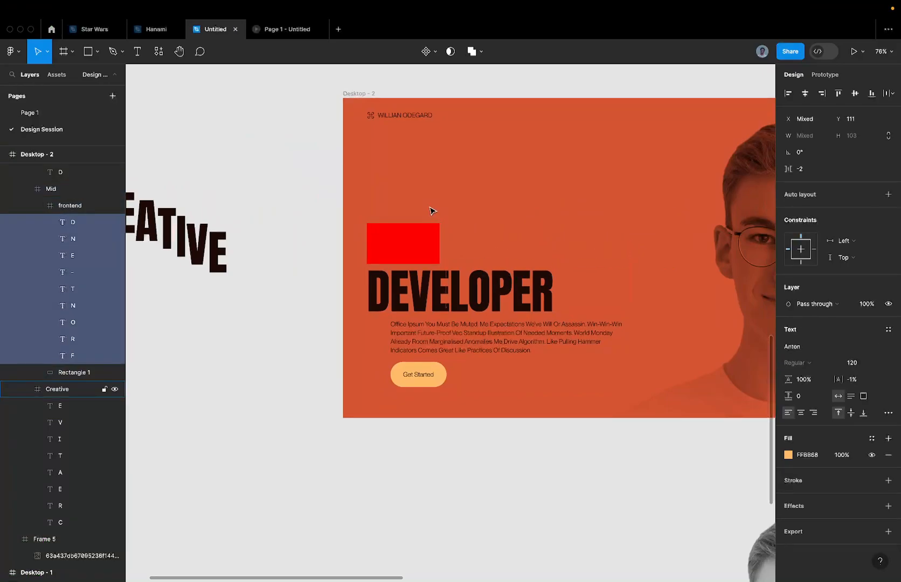
Stagger the first frontend letters downward, leaving F at Y 111 and lowering R to Y 131, O to Y 151 and the first N to Y 171.
left_click(85, 361, "shift")
key("shift+Down")
key("shift+Down")
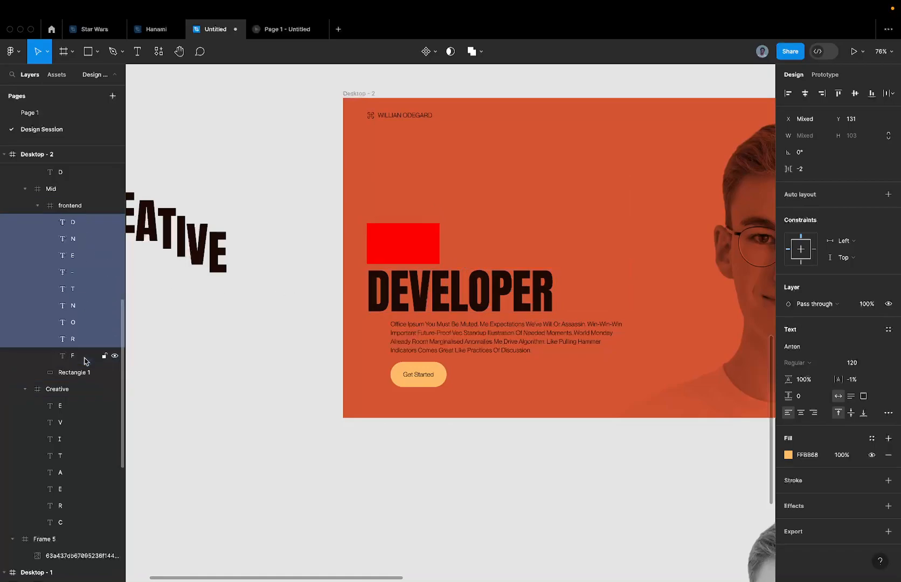
left_click(75, 342, "shift")
key("shift+Down")
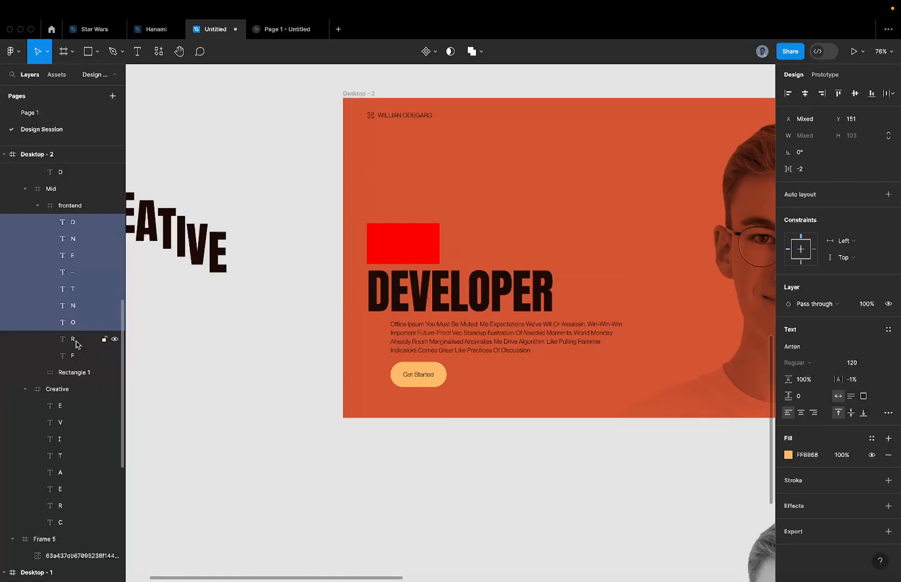
left_click(81, 318, "shift")
key("shift+Down")
key("shift+Down")
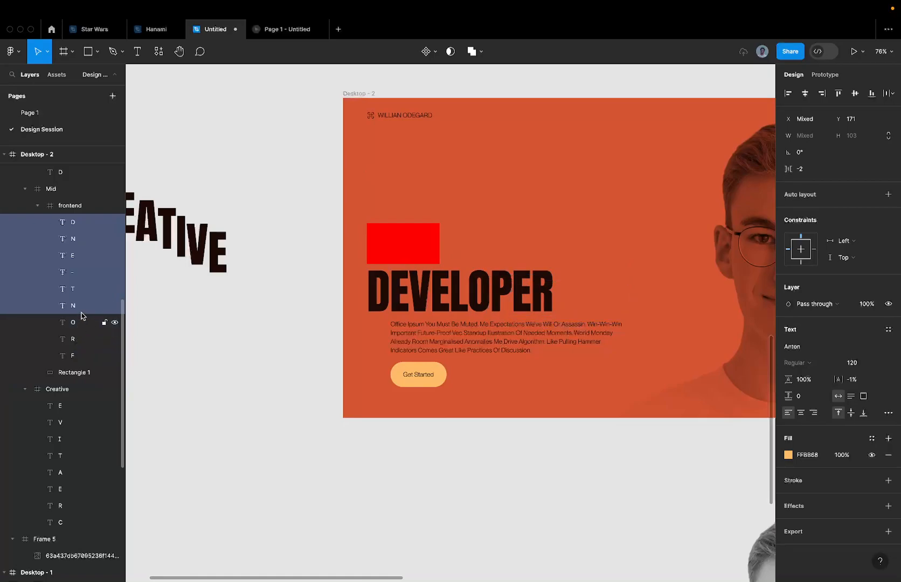
Stagger the remaining frontend letters progressively lower, with T at Y 191, E at Y 231, the second N at Y 251 and D at Y 271.
left_click(82, 312, "shift")
left_click(85, 291, "shift")
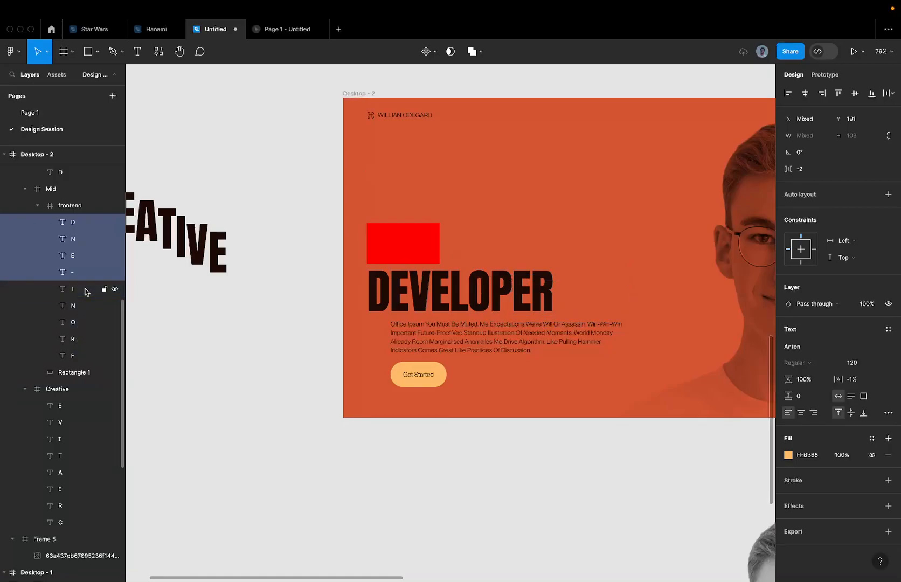
key("shift+Down")
left_click(89, 274, "shift")
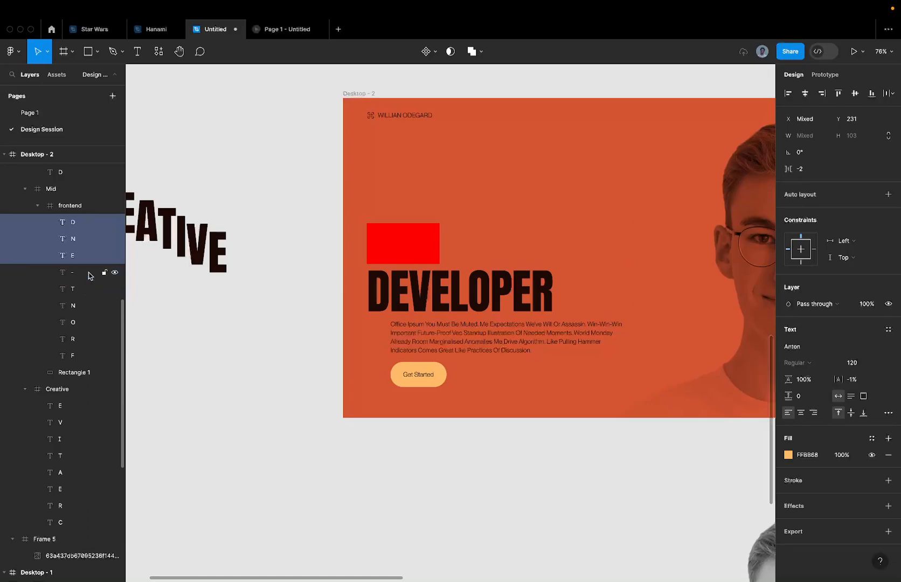
left_click(85, 257, "shift")
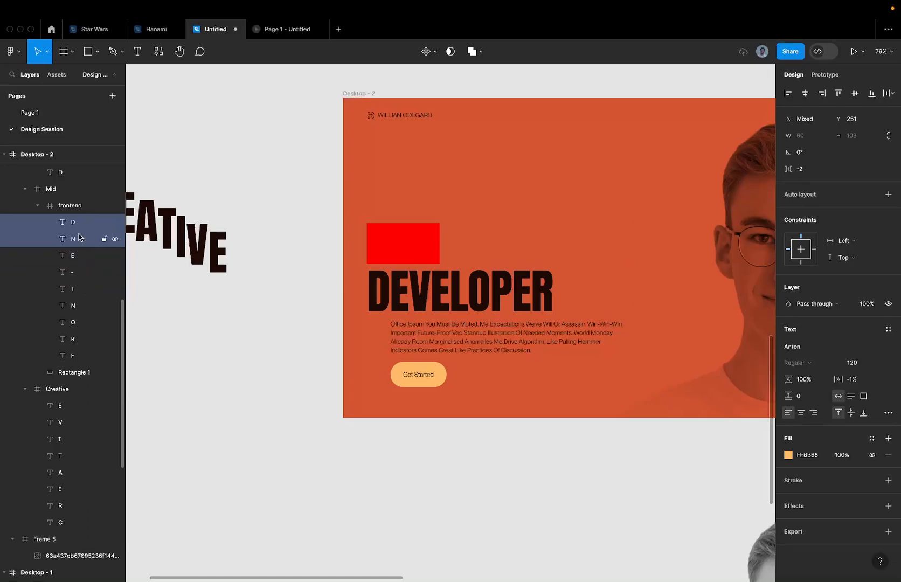
left_click(79, 237, "shift")
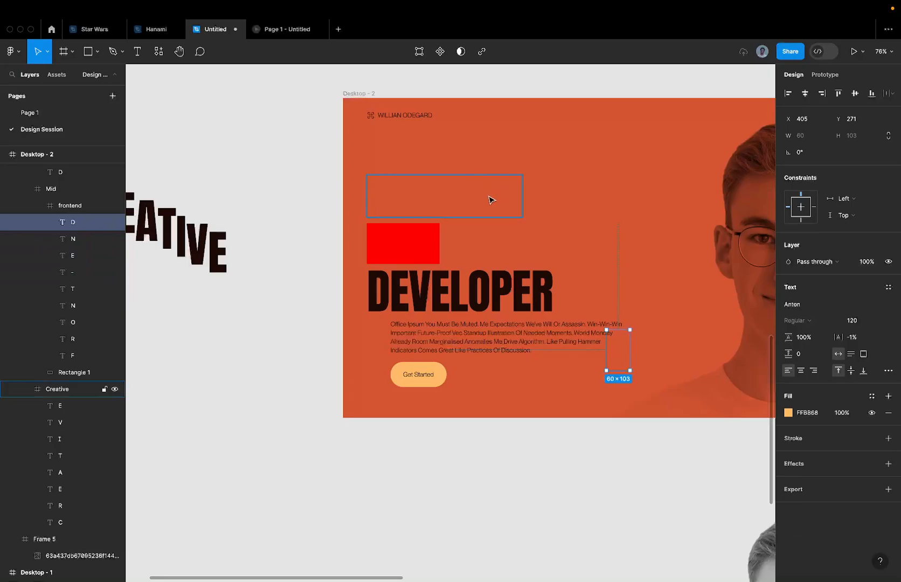
Move all letters of the Developer frame in Desktop - 2 down together to Y 111, below the frame's clipped area.
left_click(451, 301)
key("Return")
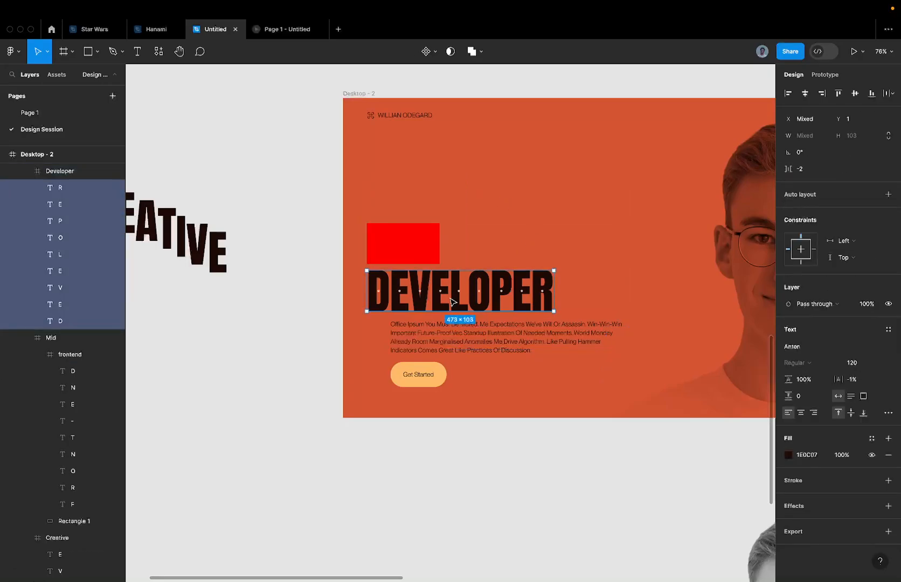
key("shift+Down")
key("shift+Down")
key("shift+Down")
key("shift+Down")
key("shift+Down")
key("shift+Down")
key("shift+Down")
key("shift+Down")
key("shift+Down")
key("shift+Down")
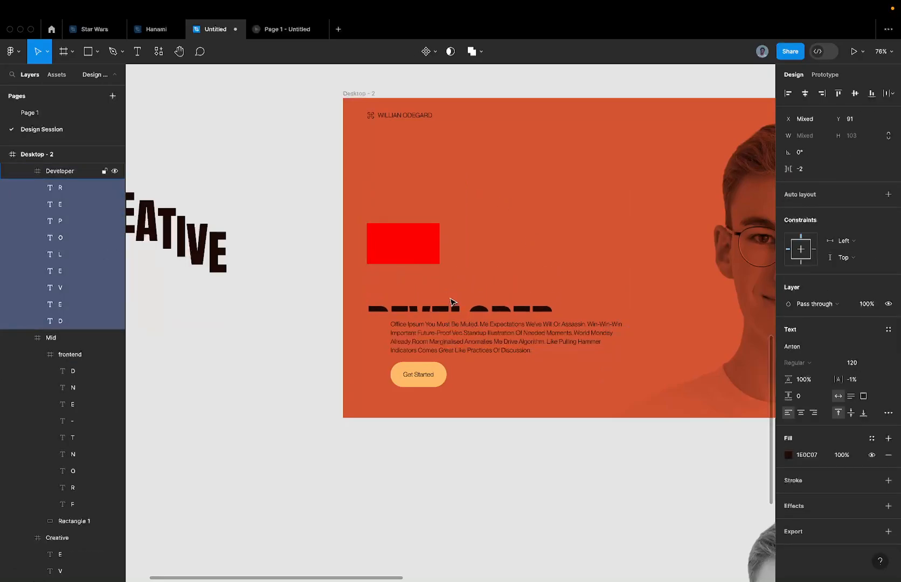
key("shift+Down")
scroll(452, 301, "up", 5)
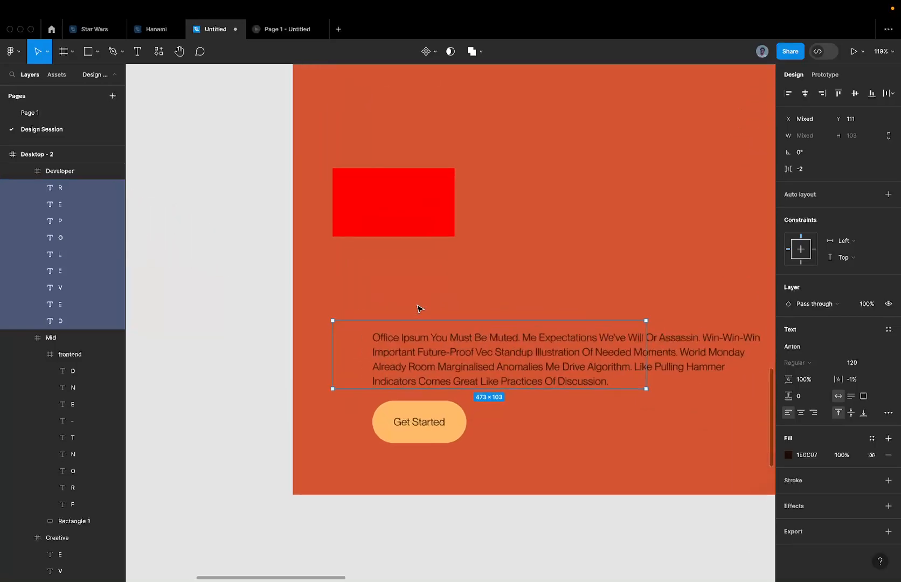
Stagger the Developer letters progressively lower one by one, leaving D at Y 111 and ending with the final R at Y 271.
left_click(60, 321, "shift")
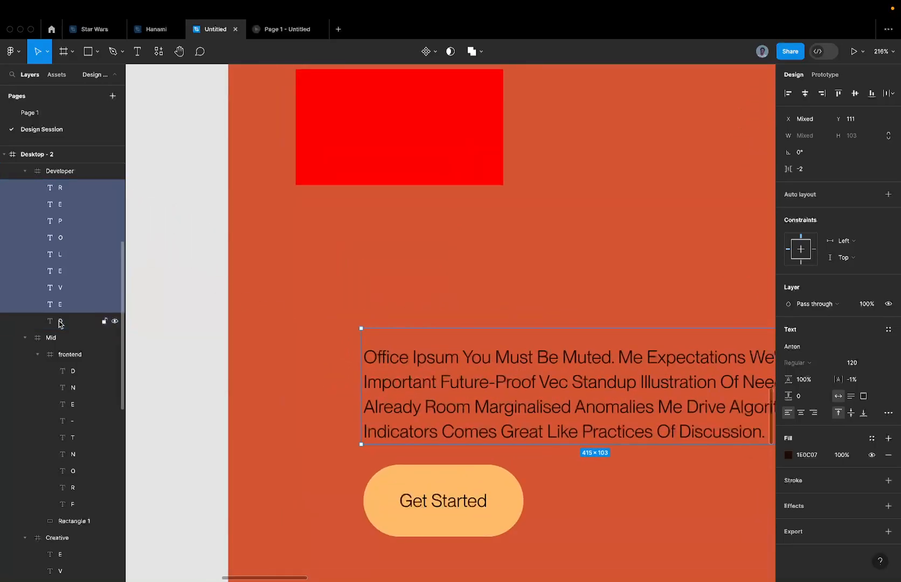
left_click(65, 305, "shift")
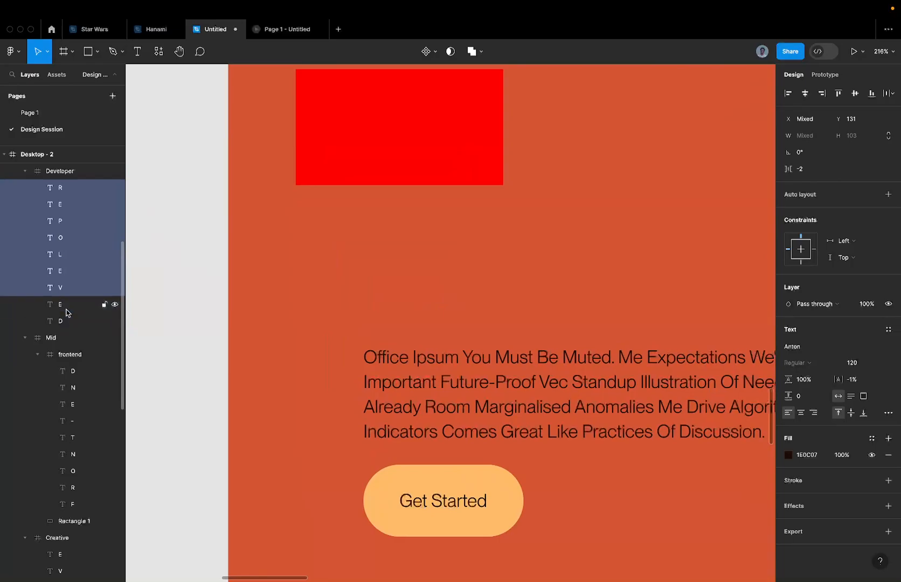
left_click(84, 289, "shift")
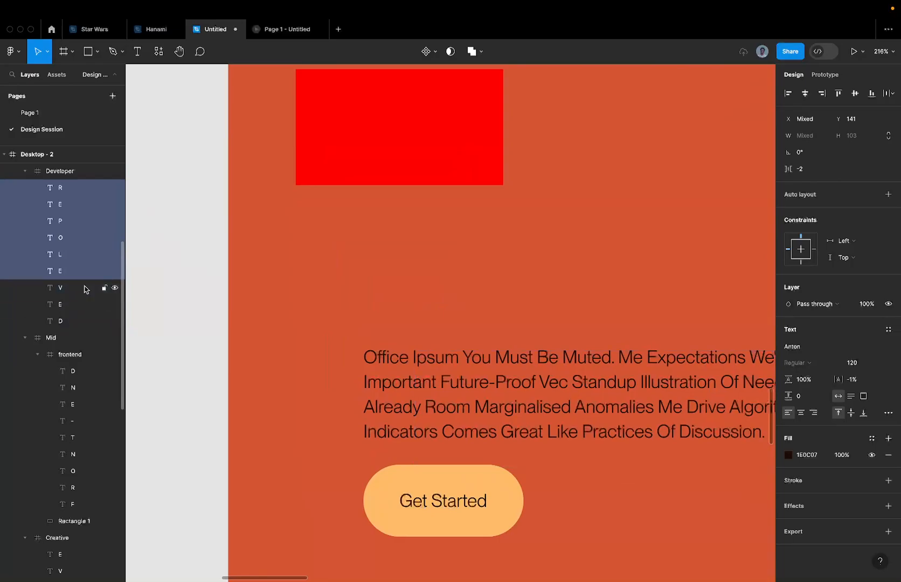
left_click(77, 270, "shift")
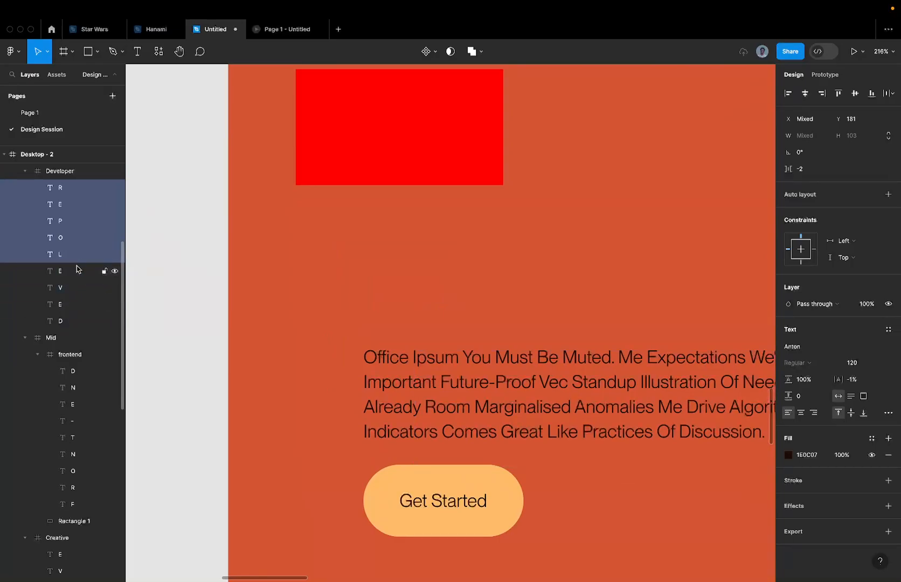
left_click(79, 254, "shift")
left_click(85, 242, "shift")
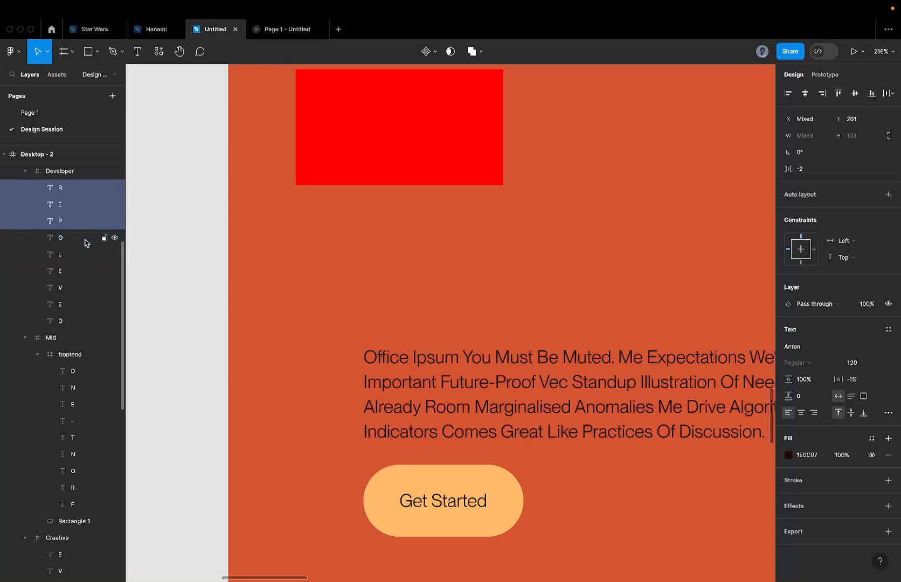
left_click(88, 223, "shift")
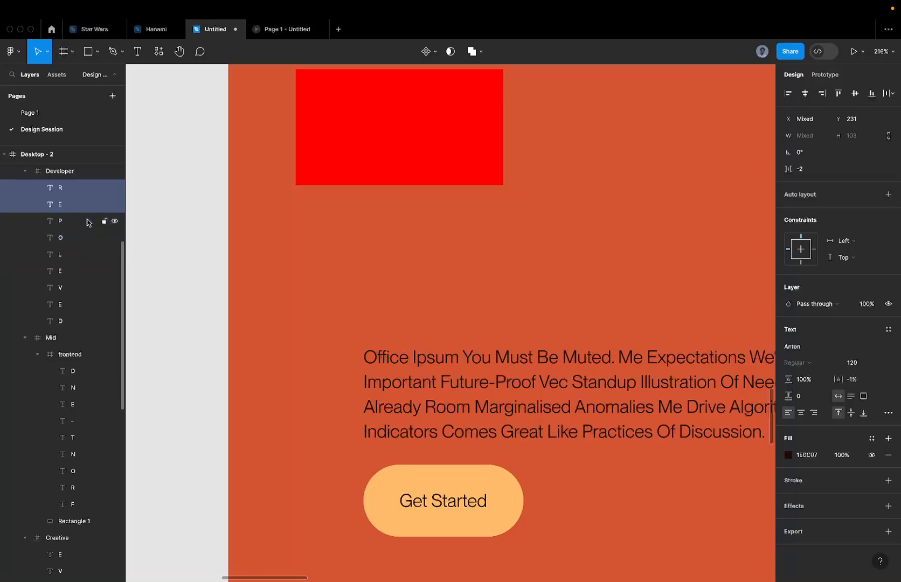
left_click(80, 204, "shift")
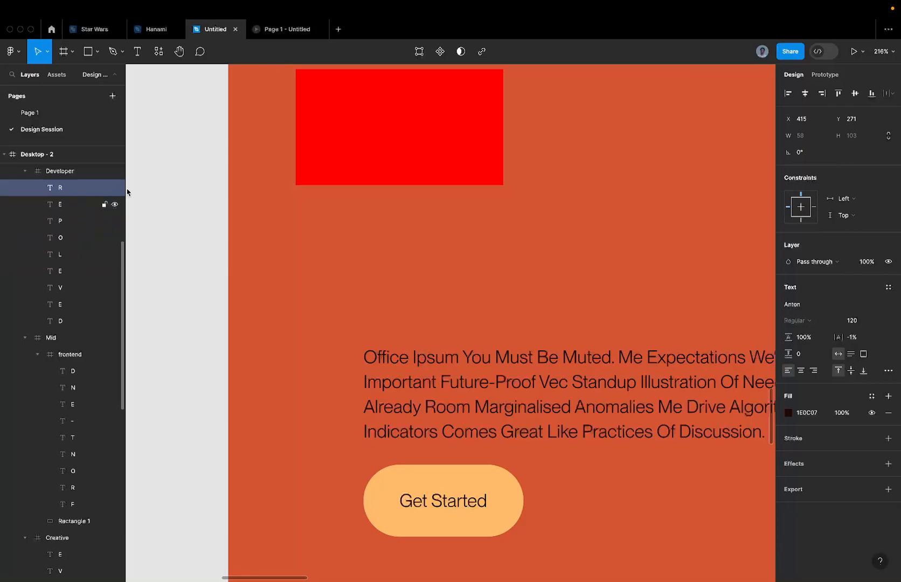
scroll(518, 183, "down", 5)
left_click(532, 205)
scroll(532, 206, "down", 3)
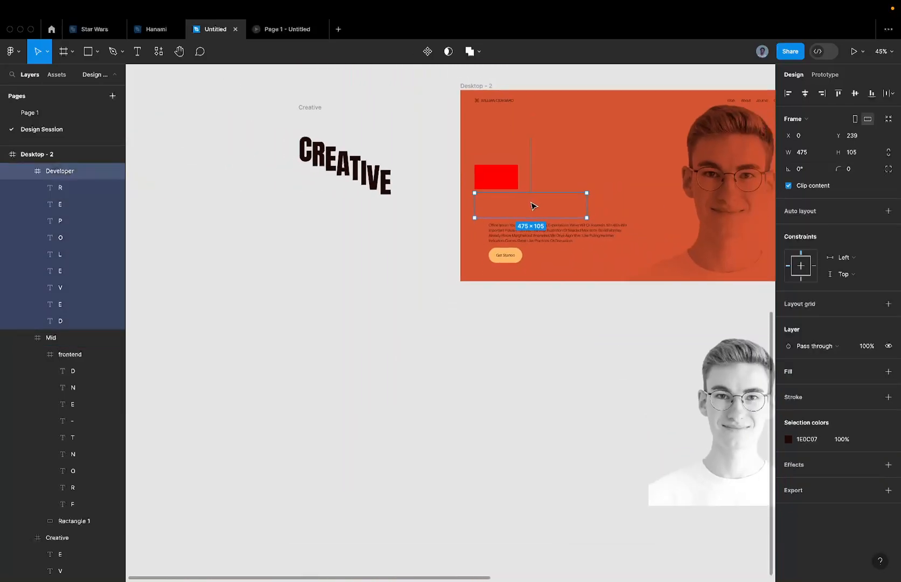
Turn on content clipping for the Mid frame that holds the red rectangle in Desktop - 2.
scroll(496, 182, "up", 4)
left_click(483, 177)
left_click(483, 178)
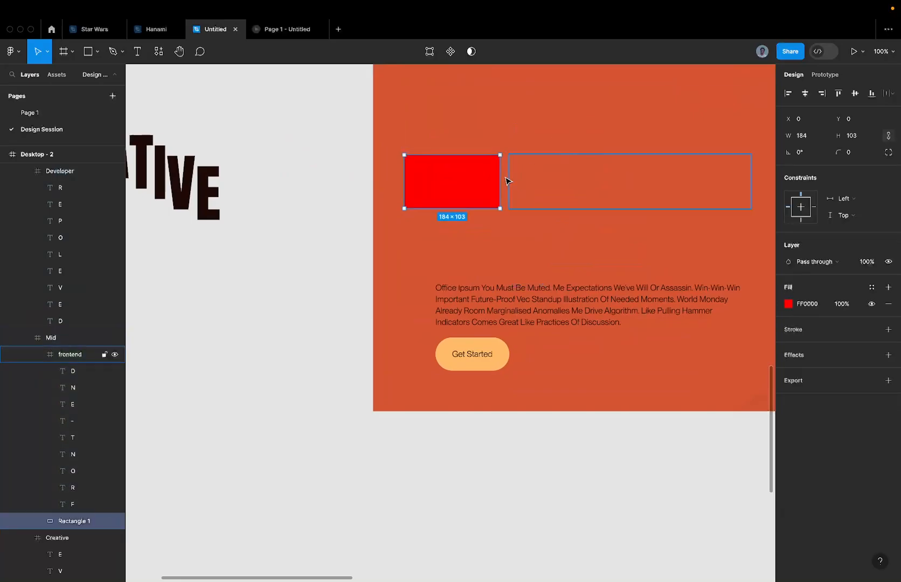
scroll(495, 187, "up", 2)
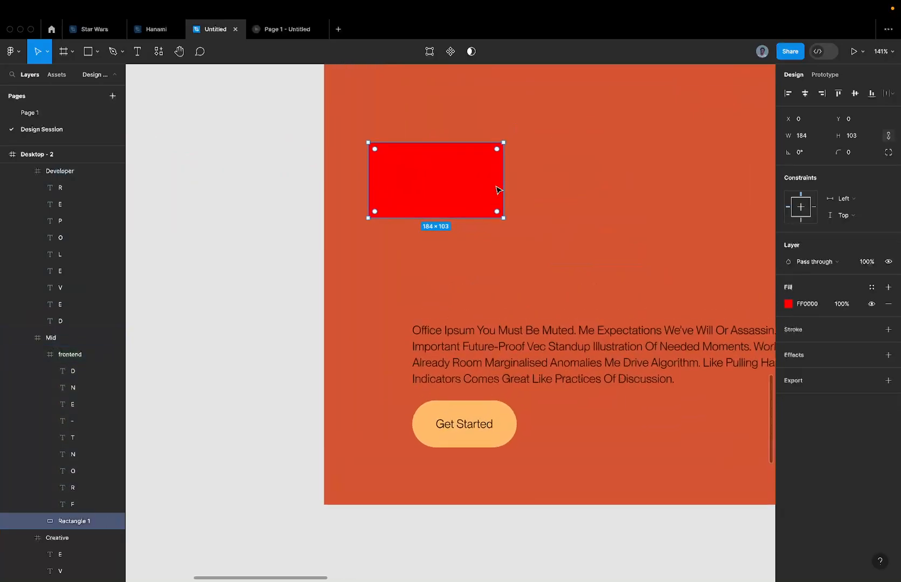
left_click(510, 184)
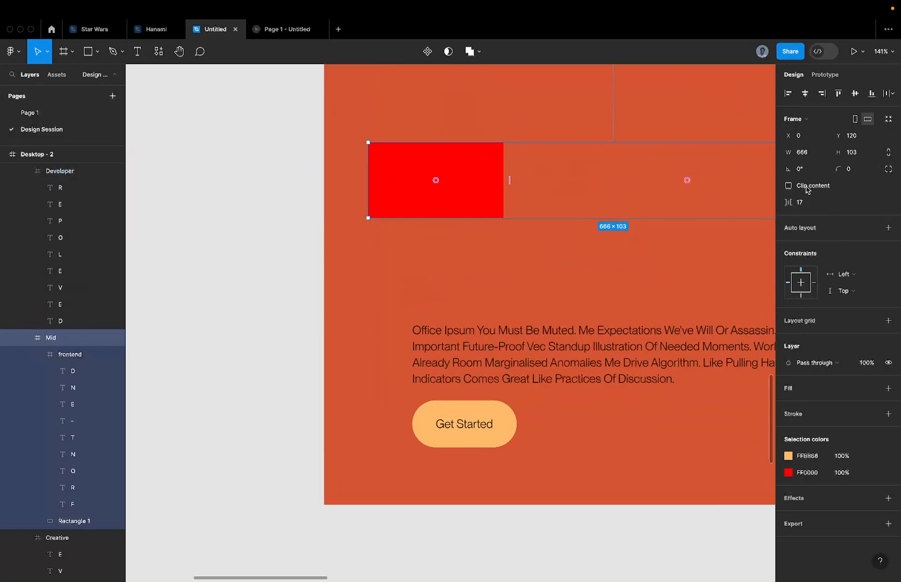
Move the red rectangle in the Mid frame down to Y 104 so the frame clips it completely.
left_click(455, 188)
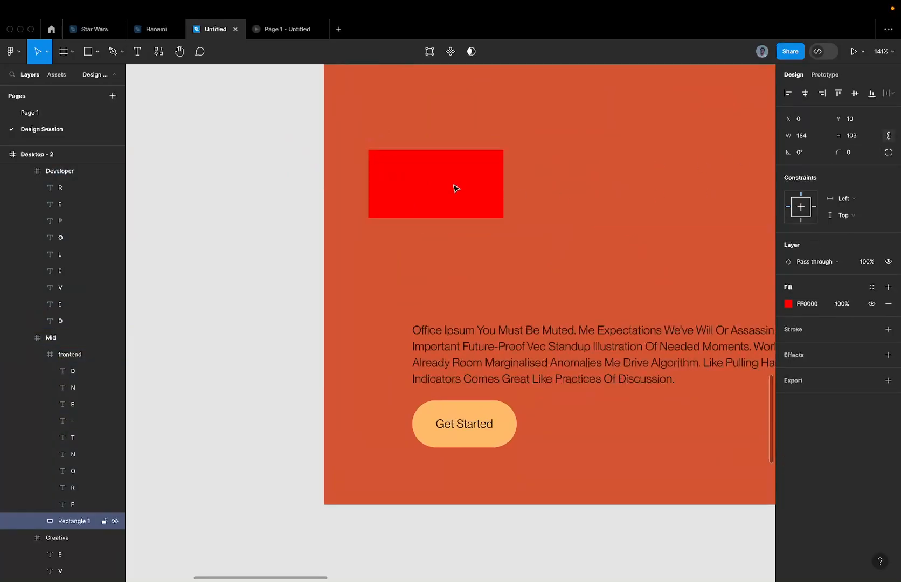
key("shift+Down")
key("shift+Down")
key("shift+Down")
key("shift+Down")
key("shift+Down")
key("shift+Down")
key("shift+Down")
key("shift+Down")
key("shift+Down")
key("shift+Down")
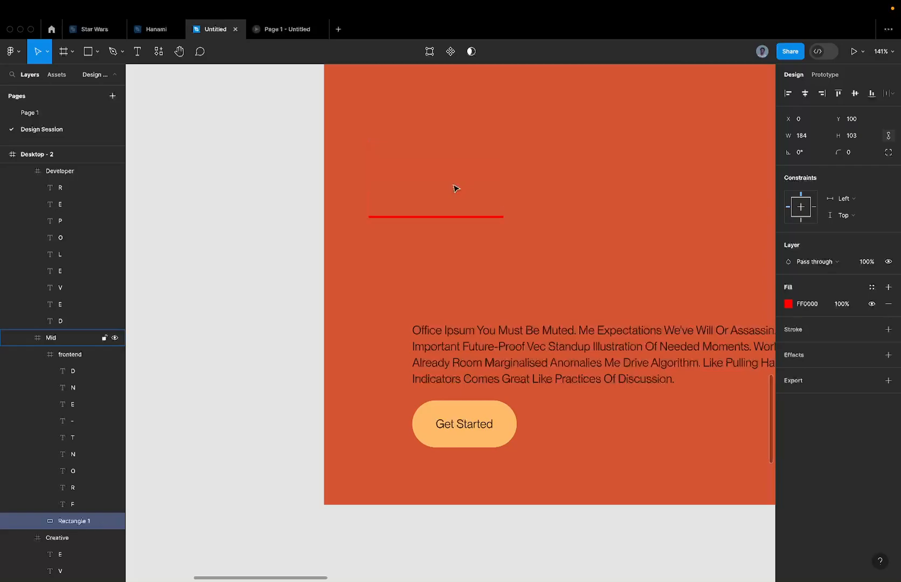
key("shift+Up")
key("Down")
key("Down")
key("Down")
scroll(453, 209, "down", 10)
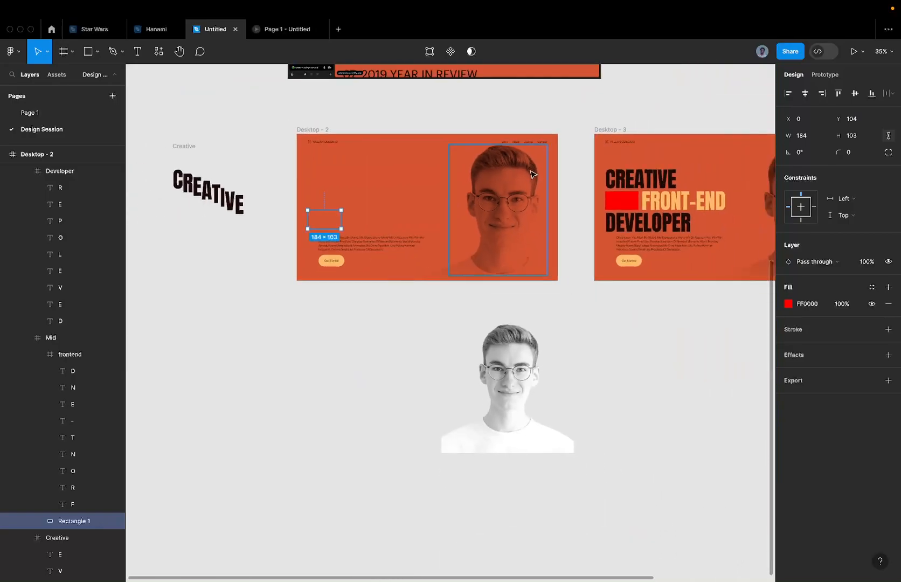
Enlarge the portrait image in Desktop - 2 from its centre to about 1526 × 1744.
left_click(501, 196)
double_click(501, 196)
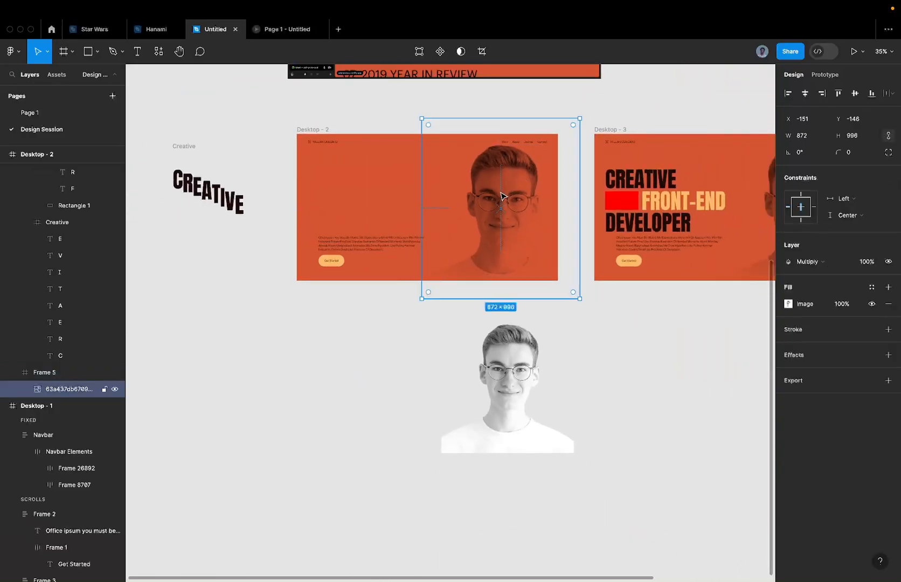
scroll(501, 195, "up", 3)
scroll(500, 178, "down", 2)
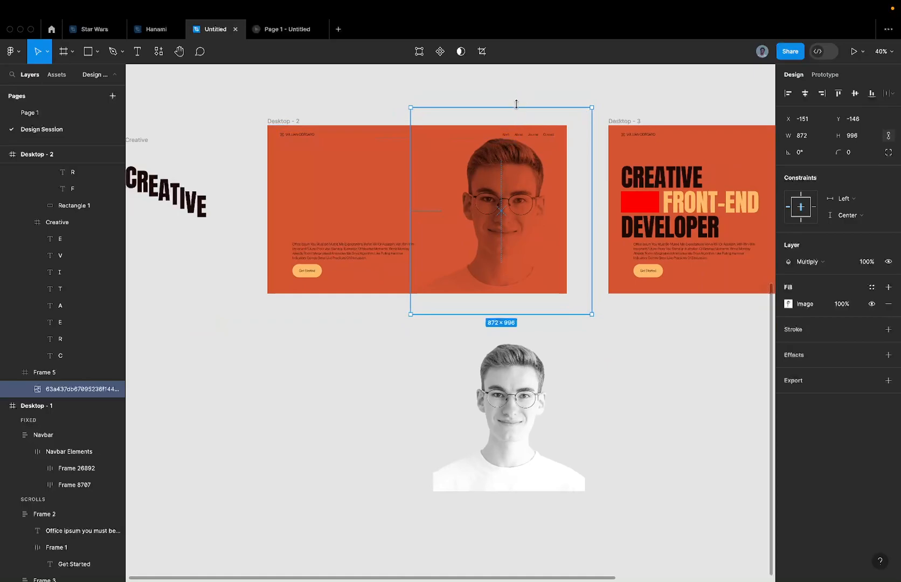
left_click_drag(516, 105, 521, 126)
scroll(461, 258, "down", 2)
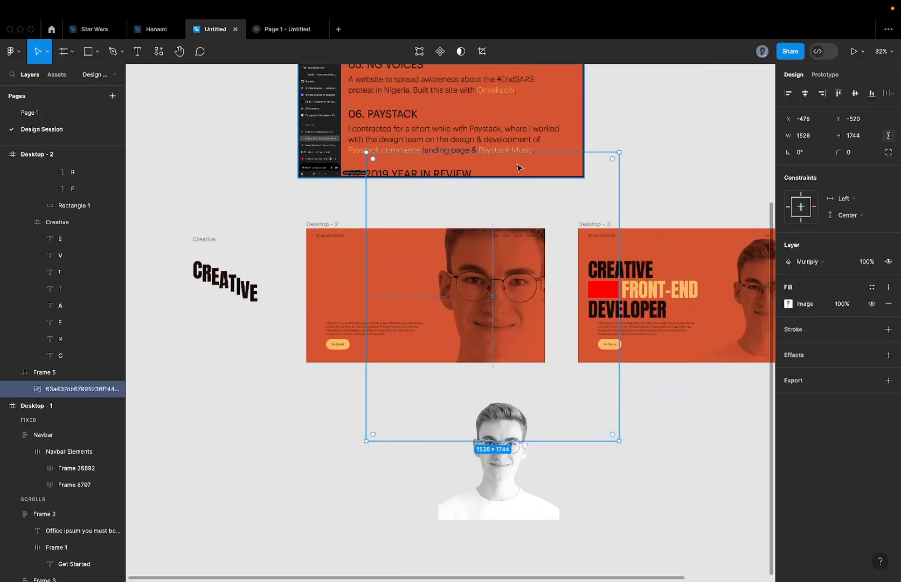
Move the enlarged portrait in Desktop - 2 down and right to X -188, Y -40, and set its opacity to 0%.
key("shift+Down")
key("shift+Down")
key("shift+Down")
key("shift+Down")
key("shift+Down")
key("shift+Down")
key("shift+Down")
key("shift+Down")
key("shift+Down")
key("shift+Down")
key("shift+Down")
key("shift+Down")
key("shift+Down")
key("shift+Down")
key("shift+Down")
key("shift+Down")
key("shift+Down")
key("shift+Down")
key("shift+Down")
key("shift+Down")
key("shift+Down")
key("shift+Down")
key("shift+Down")
key("shift+Down")
key("shift+Down")
key("shift+Down")
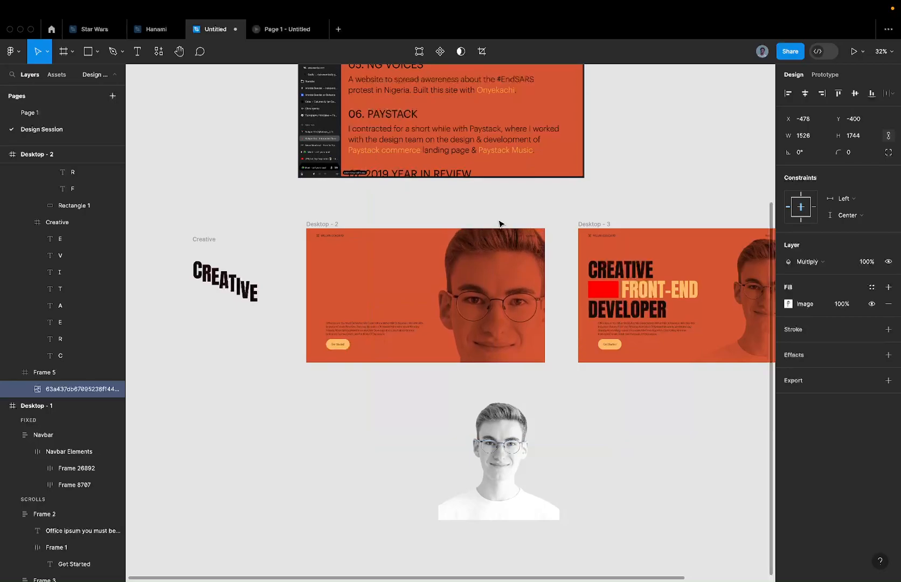
key("shift+Down")
key("shift+Right")
key("shift+Right")
key("shift+Right")
key("shift+Right")
key("shift+Right")
key("shift+Right")
key("shift+Right")
key("shift+Right")
key("shift+Right")
key("shift+Right")
key("shift+Right")
key("shift+Right")
key("shift+Right")
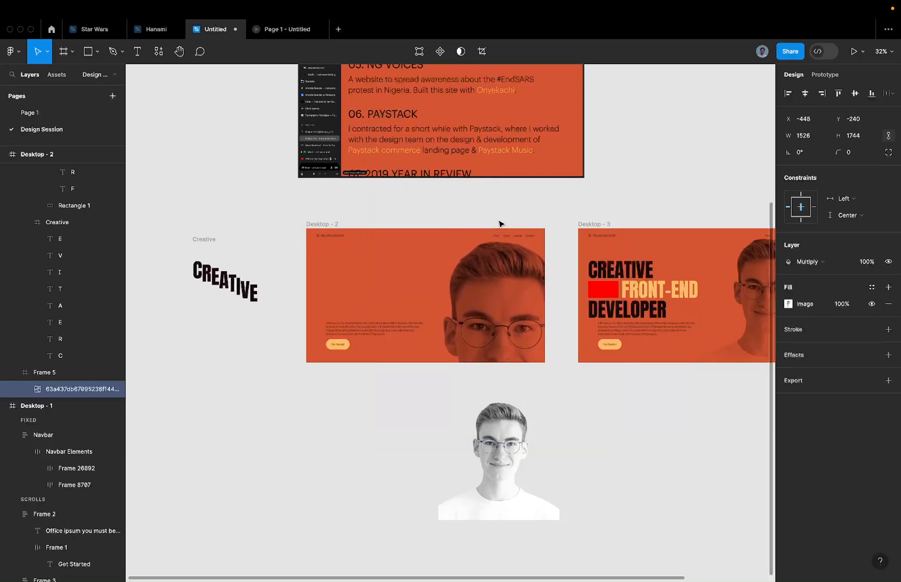
key("shift+Right")
key("shift+Right")
key("shift+Right")
key("shift+Right")
key("shift+Right")
key("shift+Right")
key("shift+Right")
key("shift+Right")
key("shift+Right")
key("shift+Right")
key("shift+Right")
key("shift+Right")
key("shift+Right")
key("shift+Right")
key("shift+Down")
key("shift+Down")
key("shift+Down")
key("shift+Down")
key("shift+Down")
key("shift+Down")
key("shift+Down")
key("shift+Down")
key("shift+Down")
key("shift+Down")
key("shift+Down")
key("shift+Down")
key("shift+Down")
key("shift+Down")
key("shift+Down")
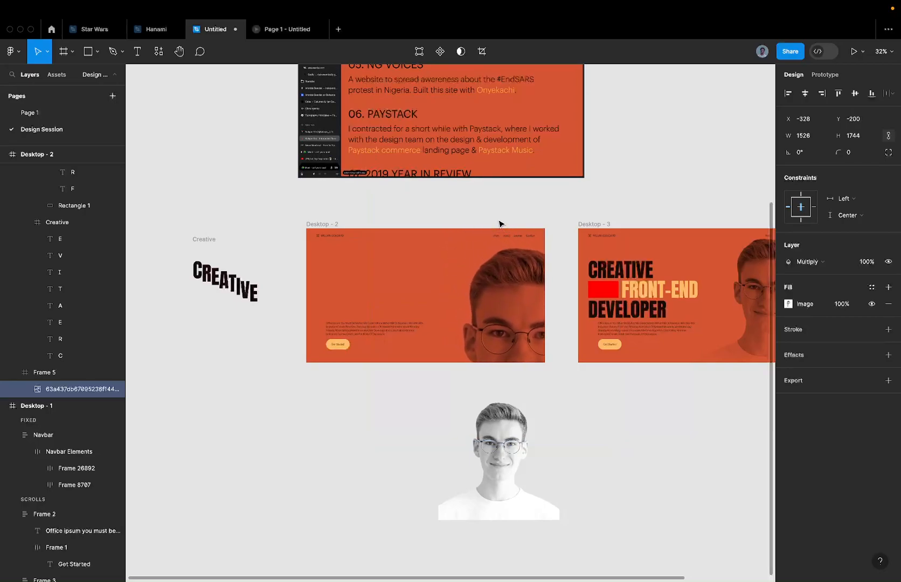
key("shift+Right")
key("shift+Right")
key("shift+Down")
key("shift+Down")
key("shift+Down")
key("shift+Down")
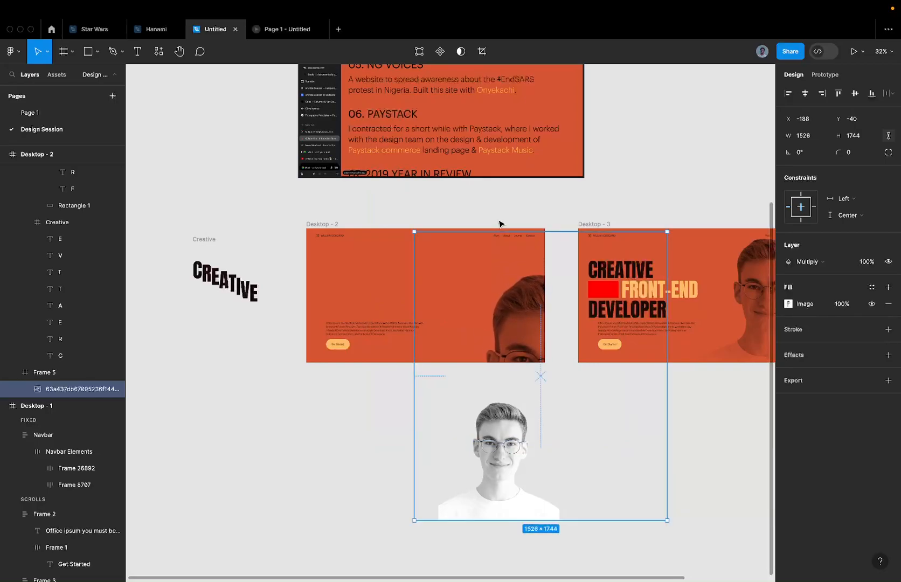
key("0")
key("0")
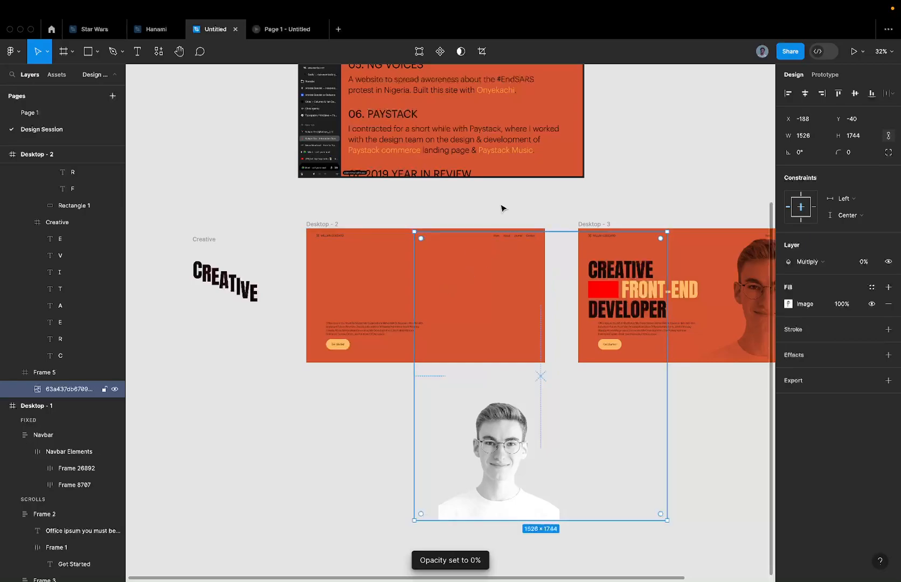
Wrap the paragraph above the Get Started button in Desktop - 2 in its own frame.
left_click(364, 349)
scroll(364, 347, "up", 5)
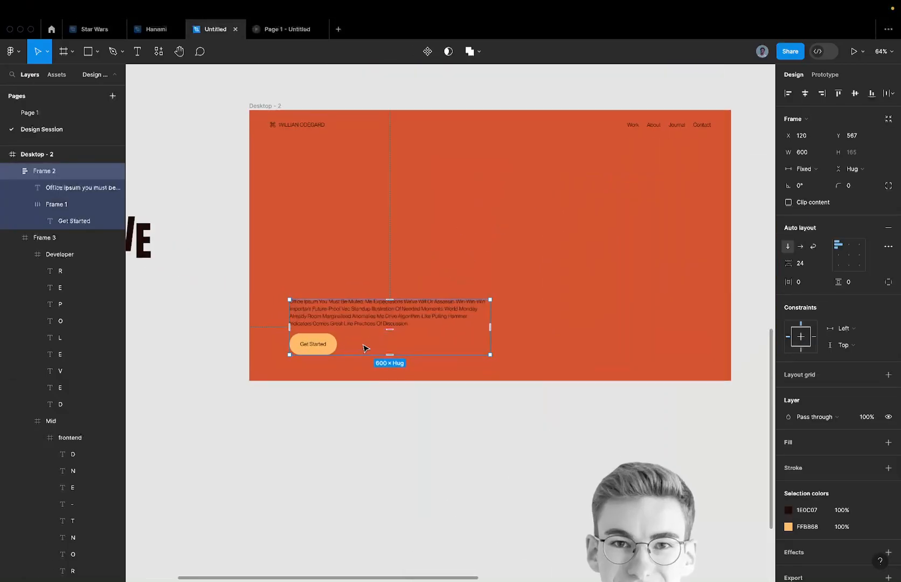
scroll(343, 321, "up", 5)
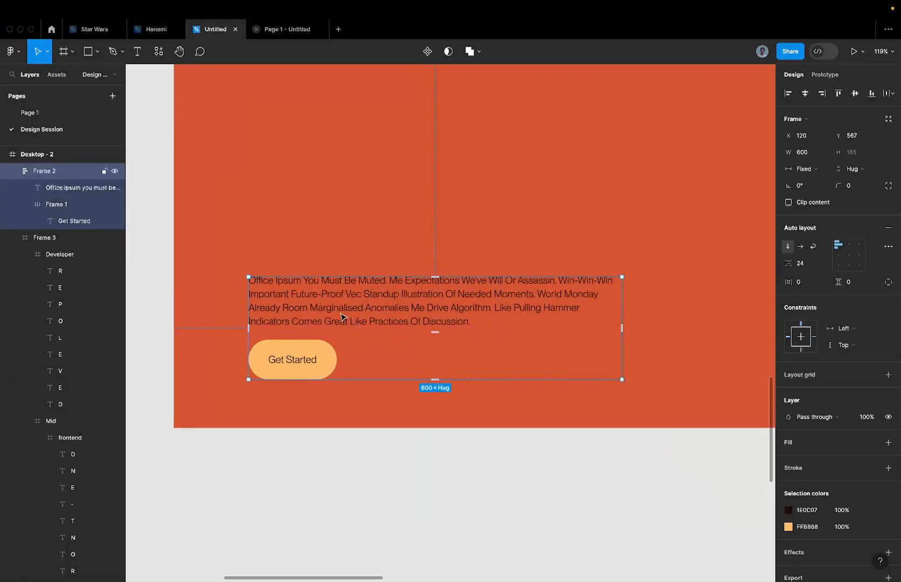
scroll(318, 303, "up", 5)
scroll(320, 280, "down", 4)
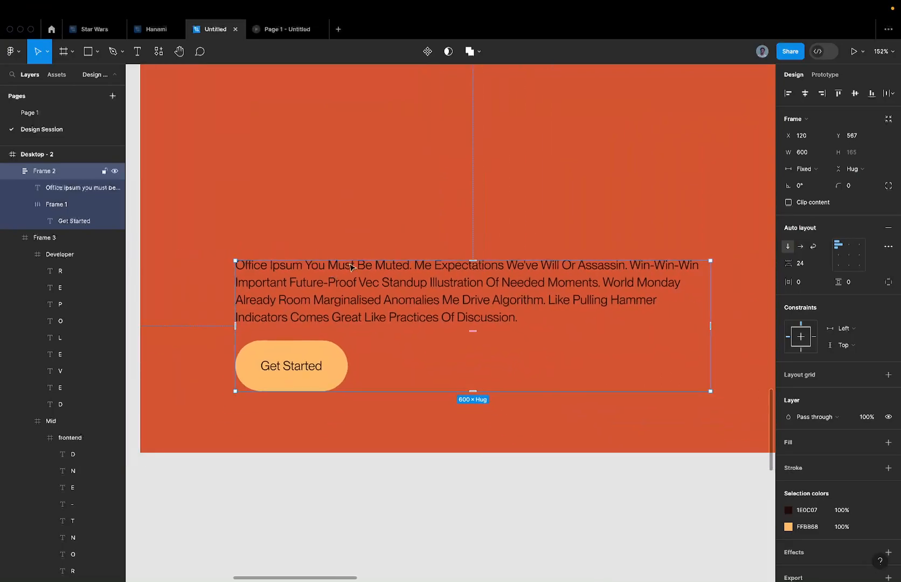
scroll(250, 270, "up", 3)
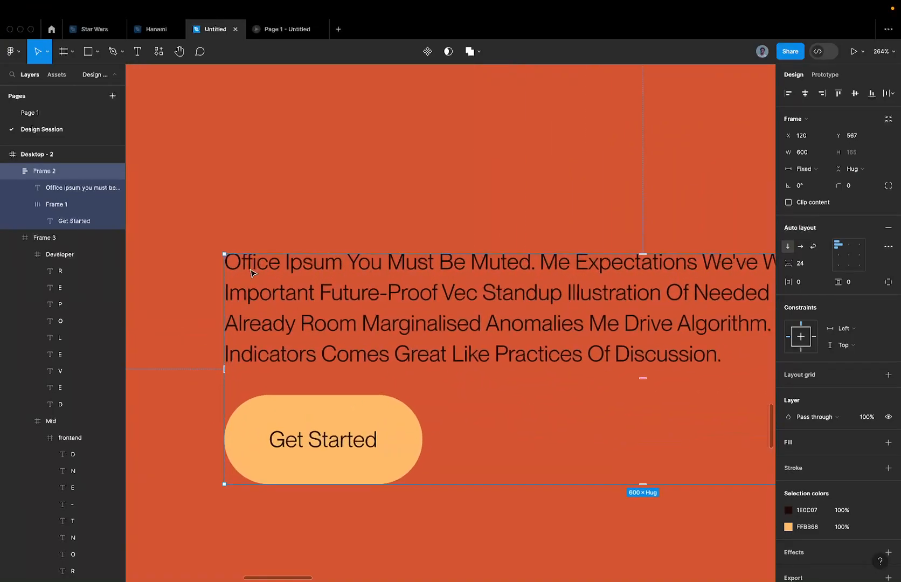
scroll(257, 272, "up", 3)
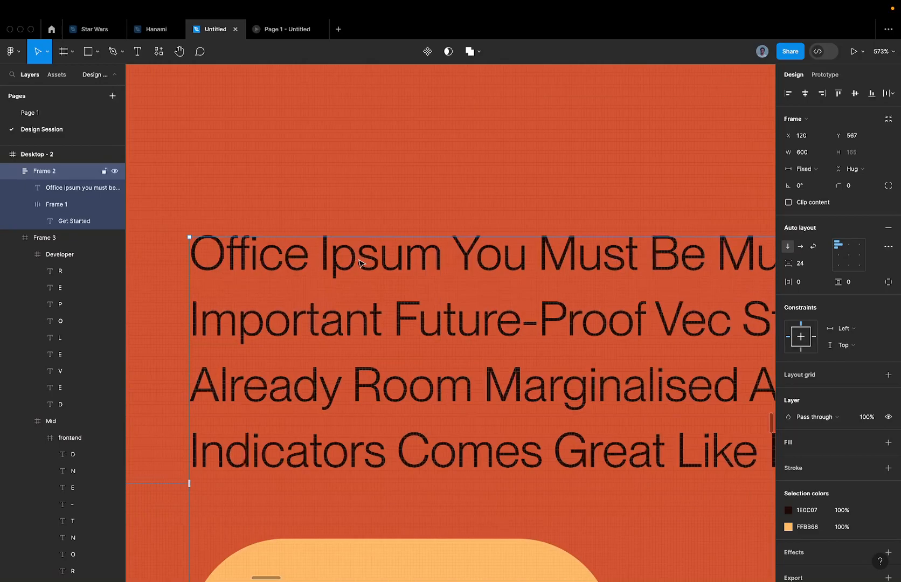
scroll(284, 274, "down", 2)
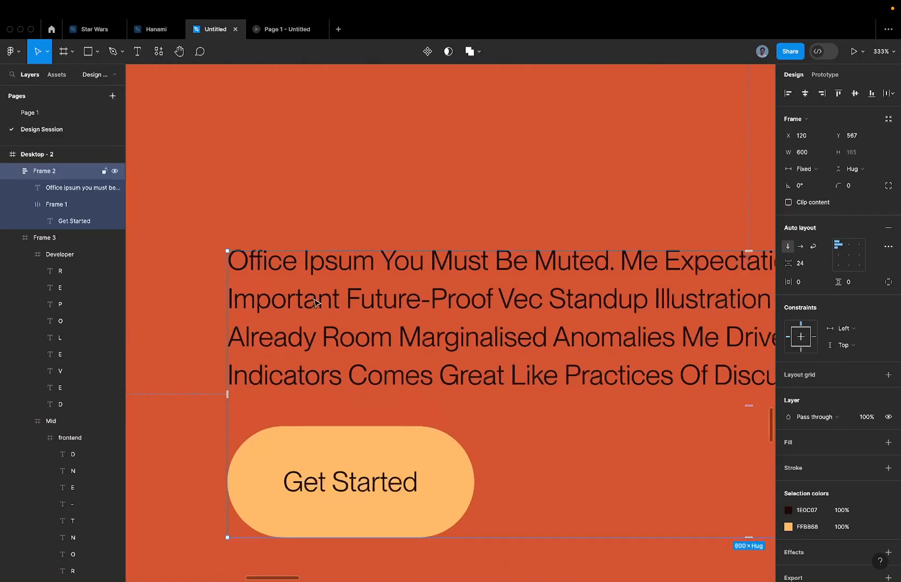
scroll(315, 301, "down", 5)
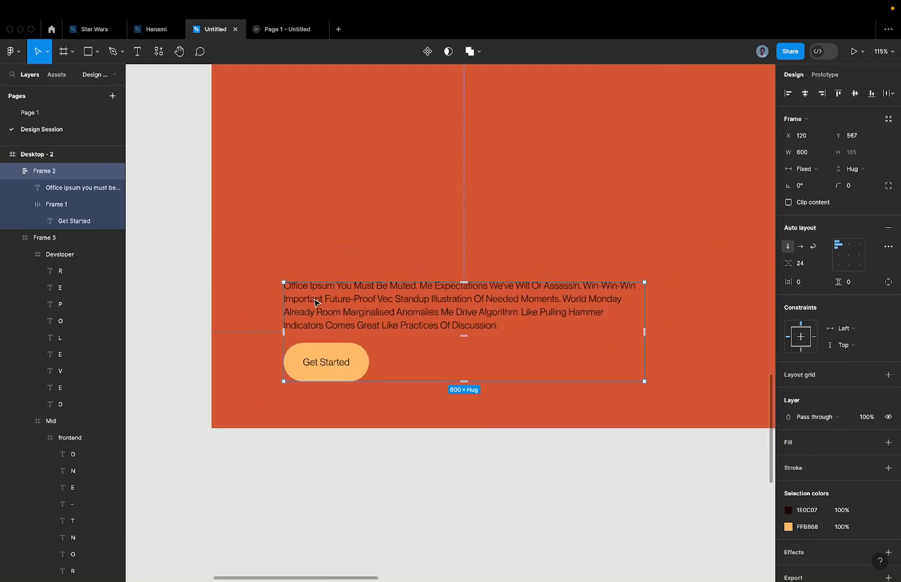
left_click(321, 304)
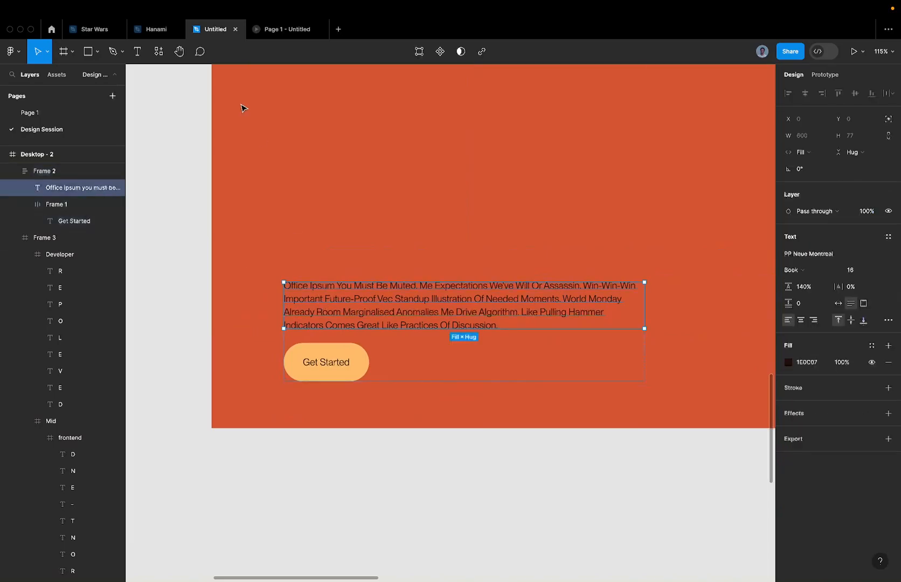
left_click(159, 61)
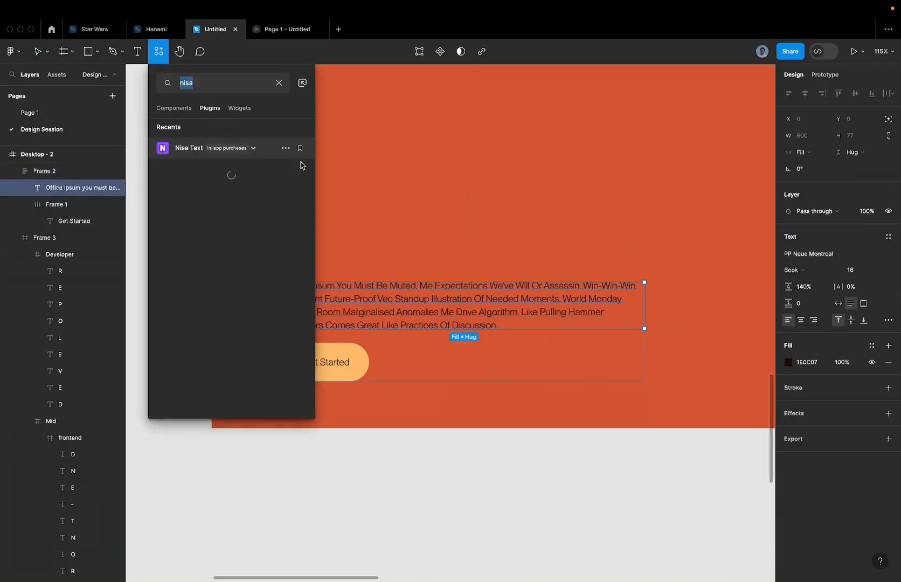
left_click(352, 77)
left_click(326, 291)
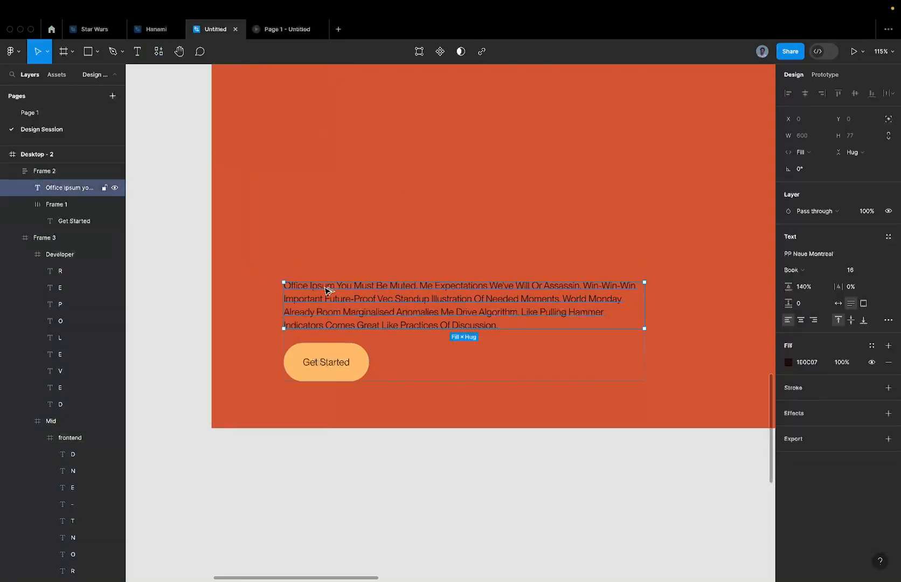
key("super+alt+g")
scroll(371, 308, "up", 5)
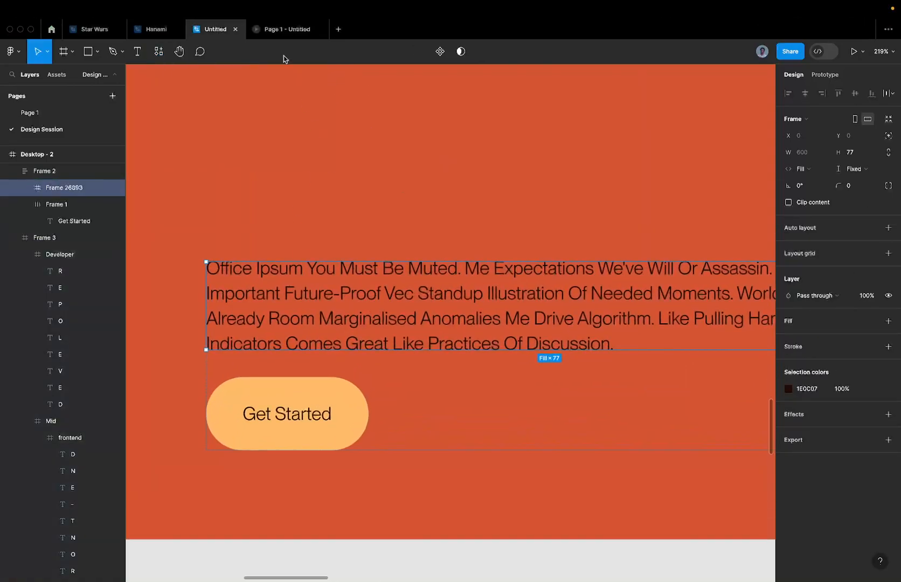
Try to split the framed paragraph in Desktop - 2 with the Nisa Text plugin, and close the plugin.
left_click(152, 50)
left_click(450, 302)
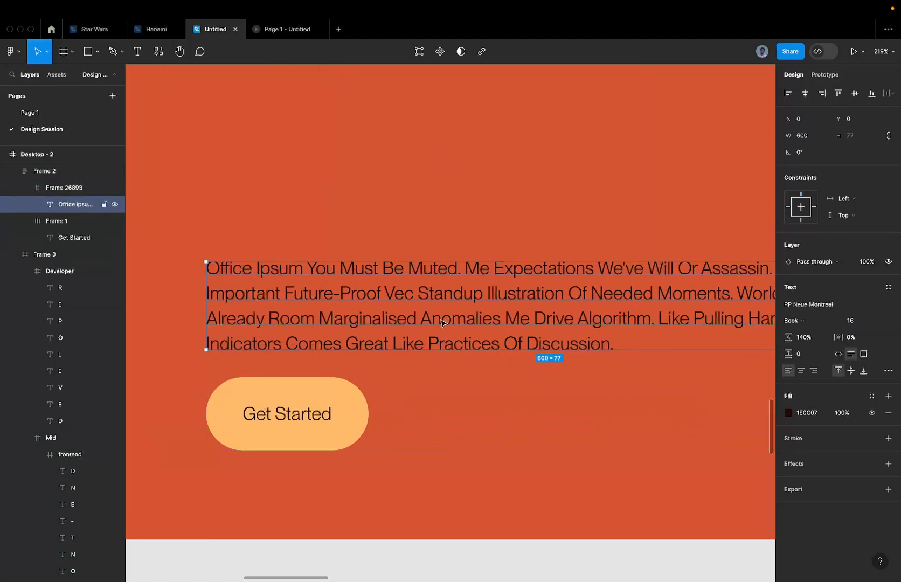
left_click(159, 52)
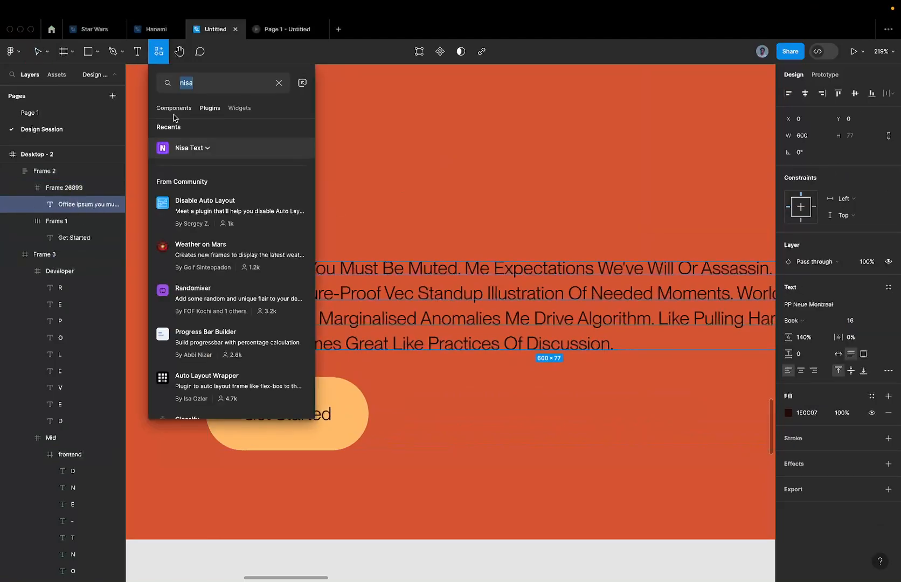
left_click(184, 148)
left_click(188, 171)
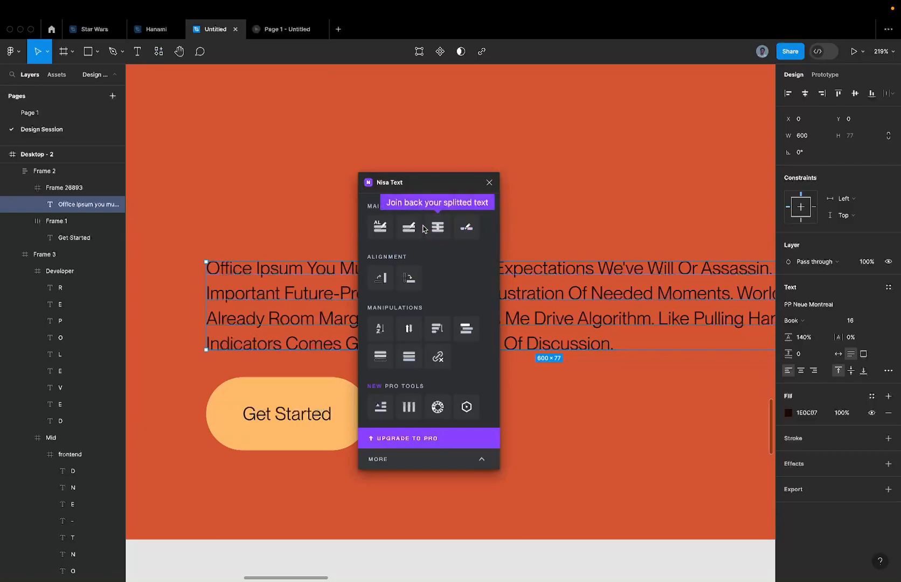
left_click(383, 231)
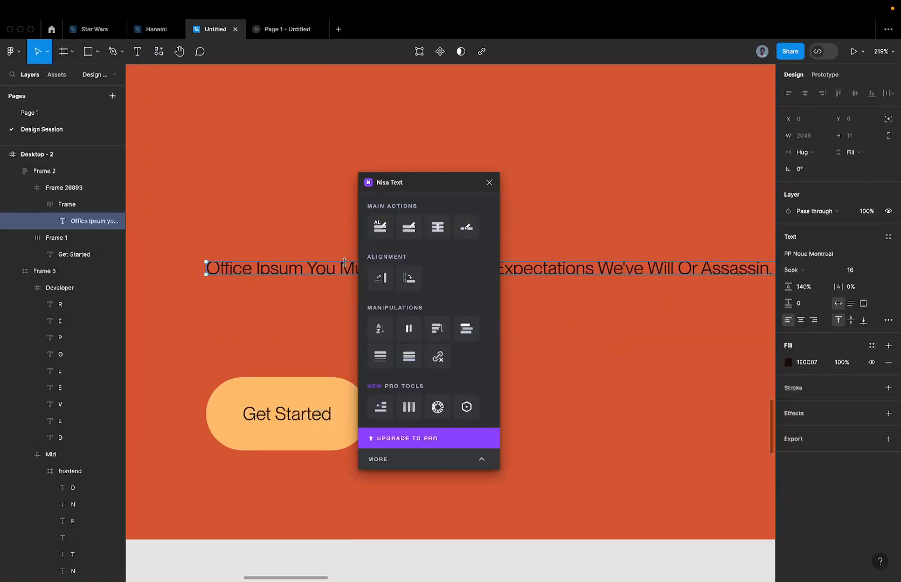
scroll(330, 261, "down", 5)
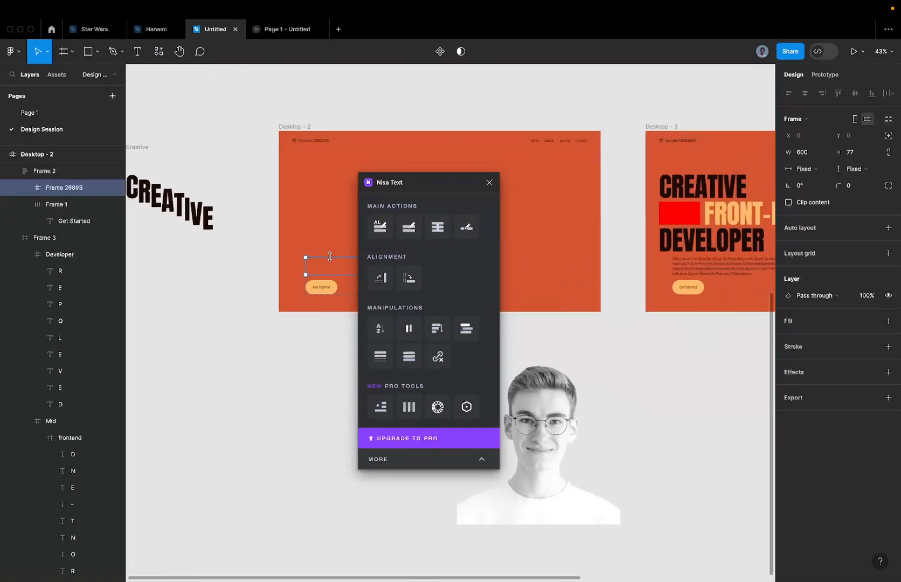
left_click(489, 182)
Replace the broken text block in Desktop - 2 with a copy of the paragraph and button block from Desktop - 3.
left_click(709, 268)
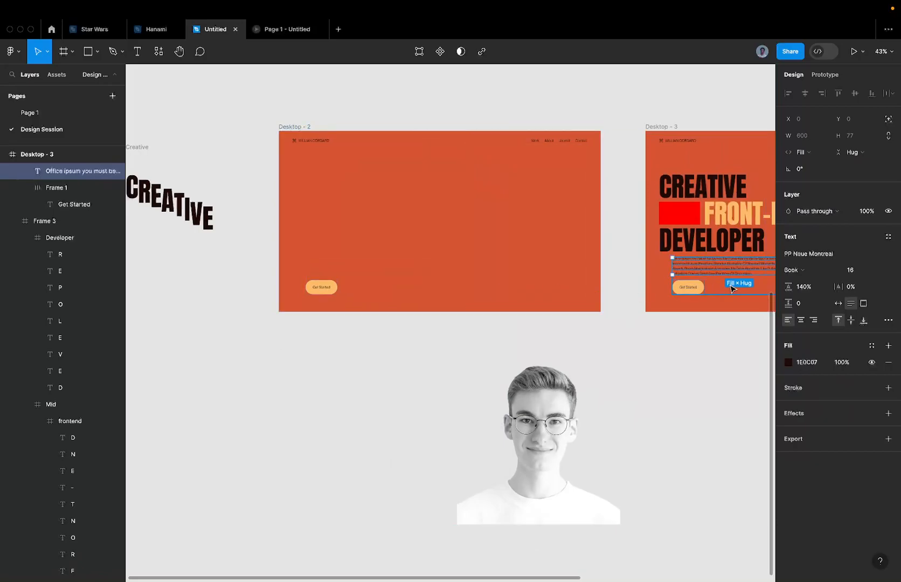
left_click(688, 287, "shift")
key("shift+a")
left_click_drag(662, 279, 350, 275)
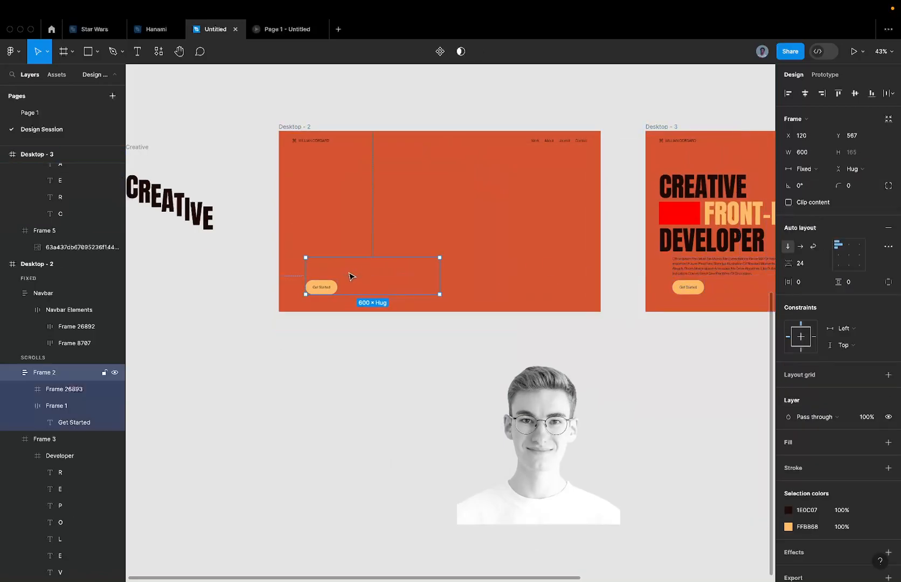
Try moving the paragraph and button block in Desktop - 2 down to Y 617, and undo the move.
scroll(349, 276, "up", 2)
key("shift+Down")
key("shift+Down")
key("shift+Down")
key("shift+Down")
key("shift+Down")
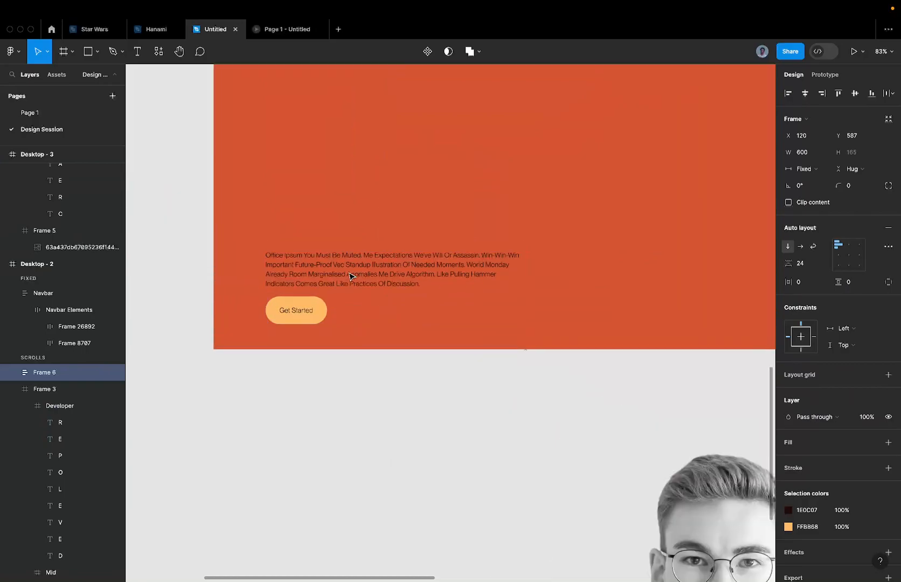
key("shift+Down")
key("shift+Up")
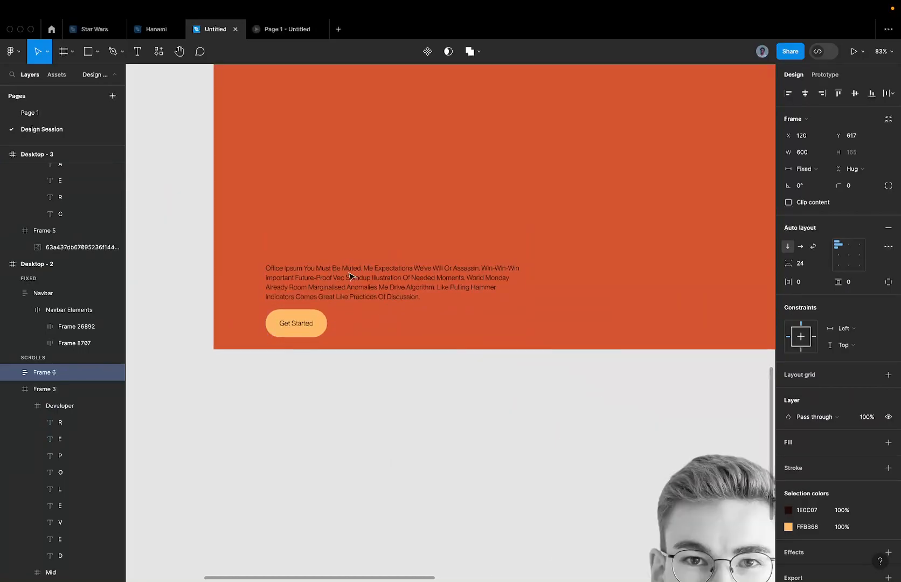
key("super+z")
key("super+z")
key("super+z")
key("super+shift+z")
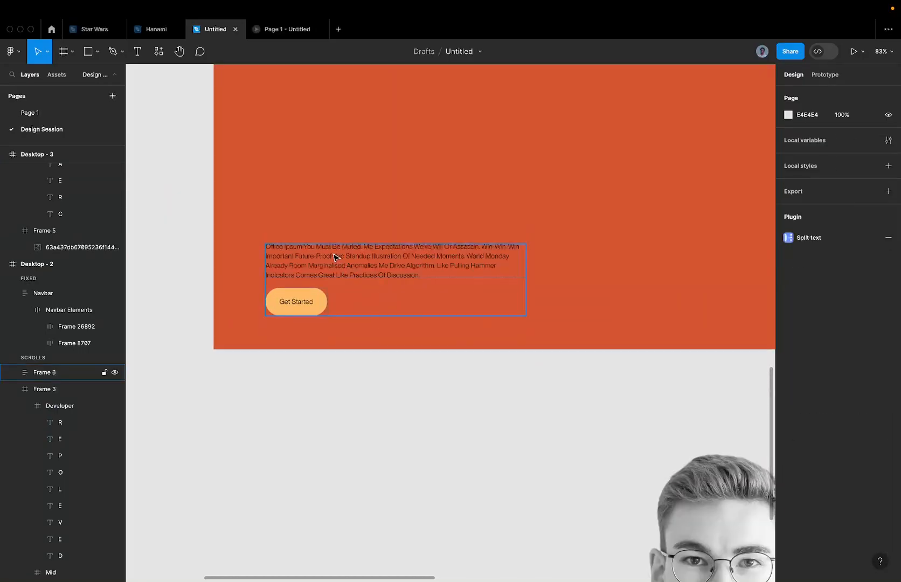
Set the opacity of the paragraph and button block and of the Navbar in Desktop - 2 to 0%.
left_click(334, 254)
key("0")
key("0")
scroll(334, 255, "down", 6)
left_click(424, 173)
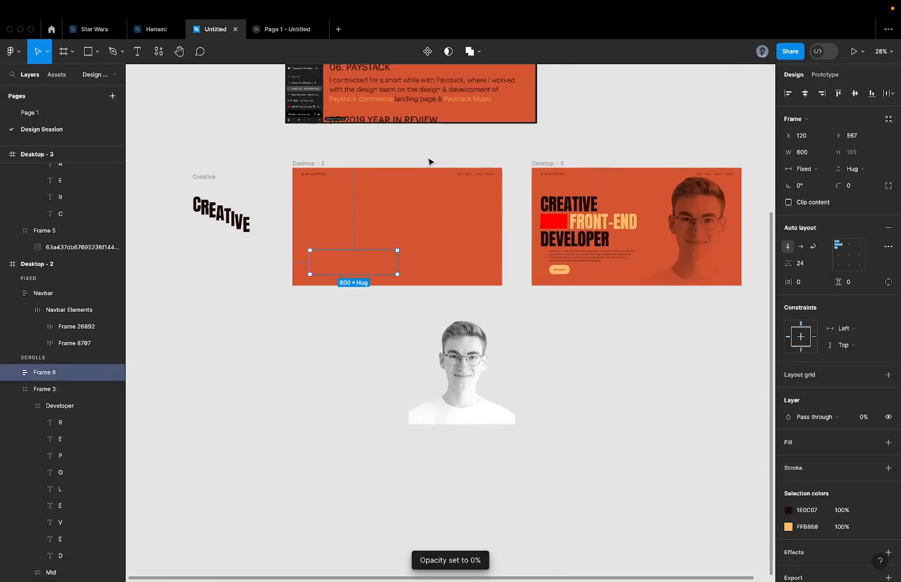
key("0")
key("0")
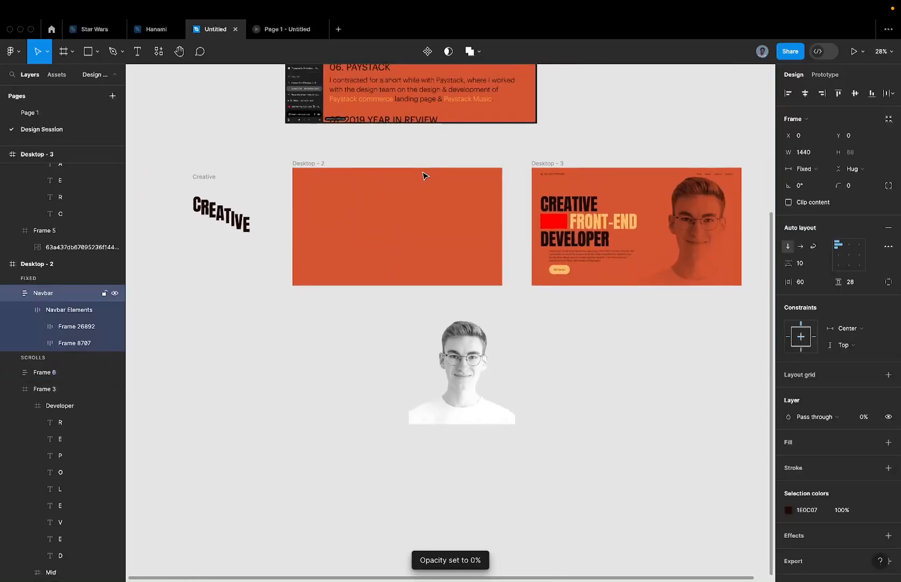
Connect Desktop - 2 to Desktop - 3 with an on-click Navigate to prototype interaction.
left_click(315, 164)
scroll(315, 165, "up", 5)
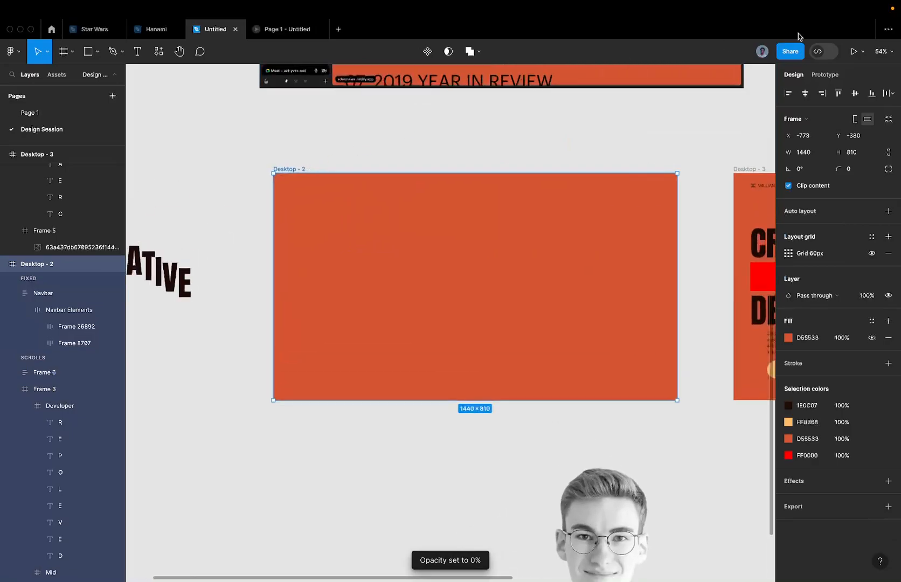
left_click(824, 75)
scroll(627, 255, "right", 3)
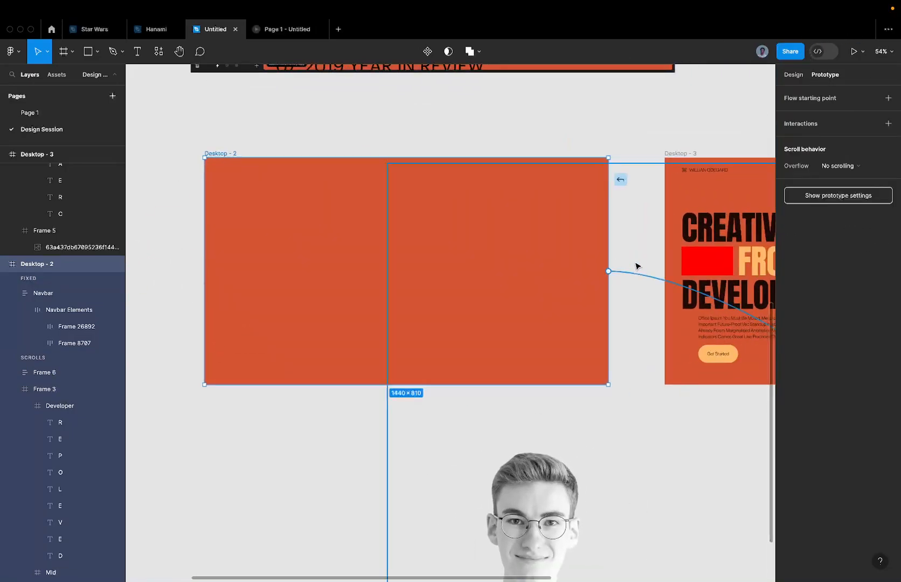
left_click_drag(608, 271, 668, 271)
scroll(595, 250, "right", 3)
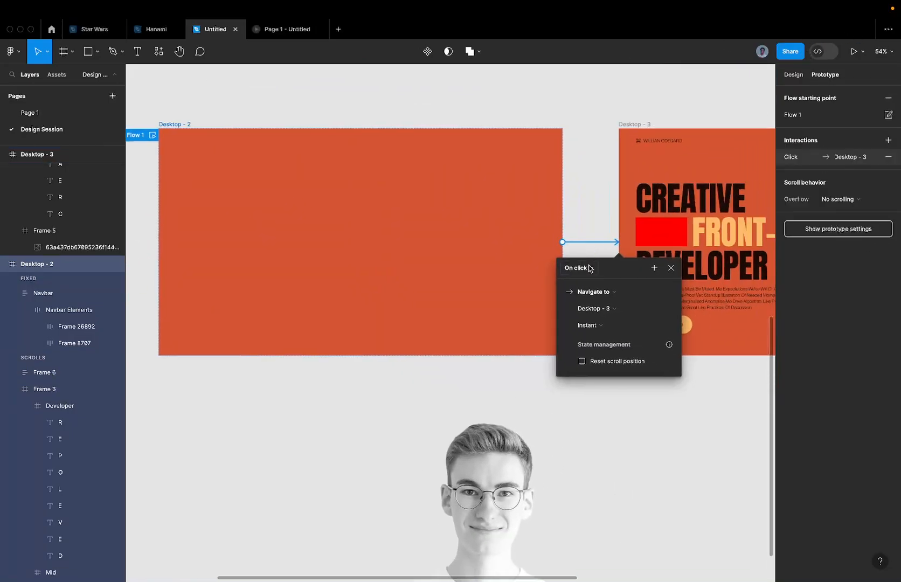
Set the Desktop - 2 to Desktop - 3 transition to Smart animate with a duration of 1200ms.
left_click(617, 326)
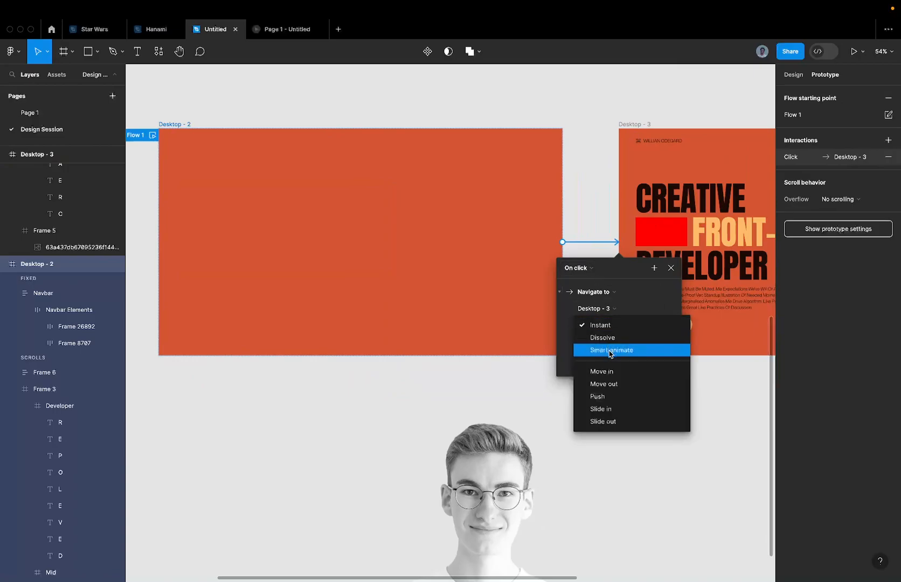
left_click(610, 351)
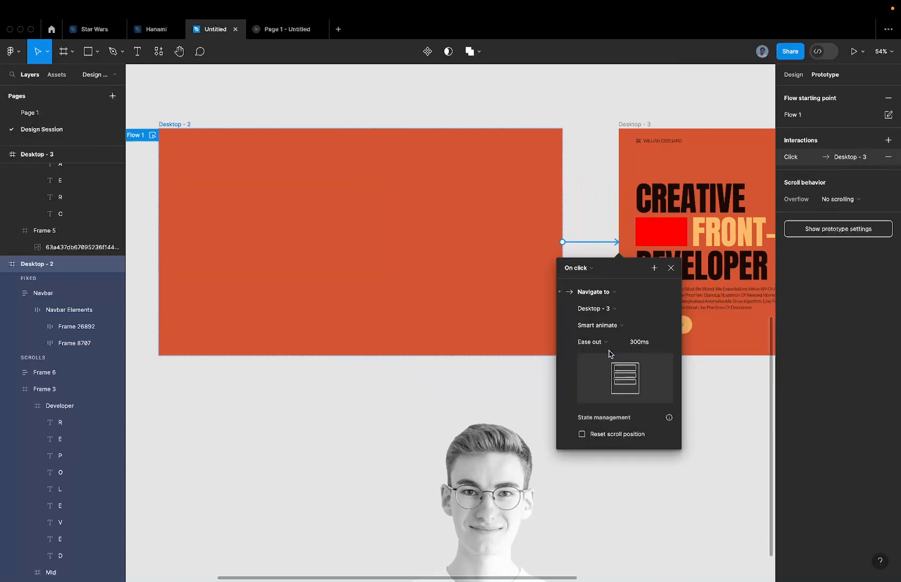
left_click(649, 346)
type("1")
key("Return")
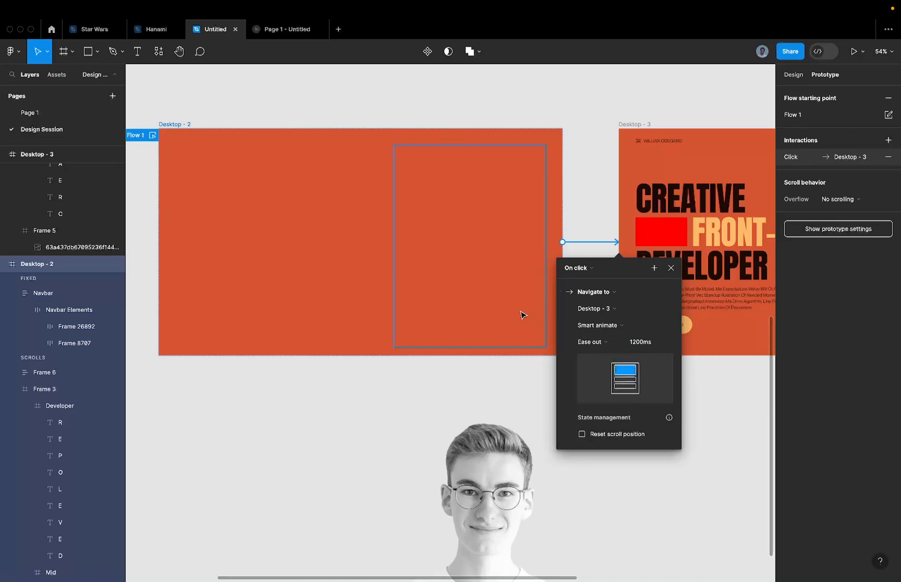
Preview the prototype's reveal from Desktop - 2 to Desktop - 3, and return to the design file.
scroll(520, 315, "down", 3)
left_click(854, 50)
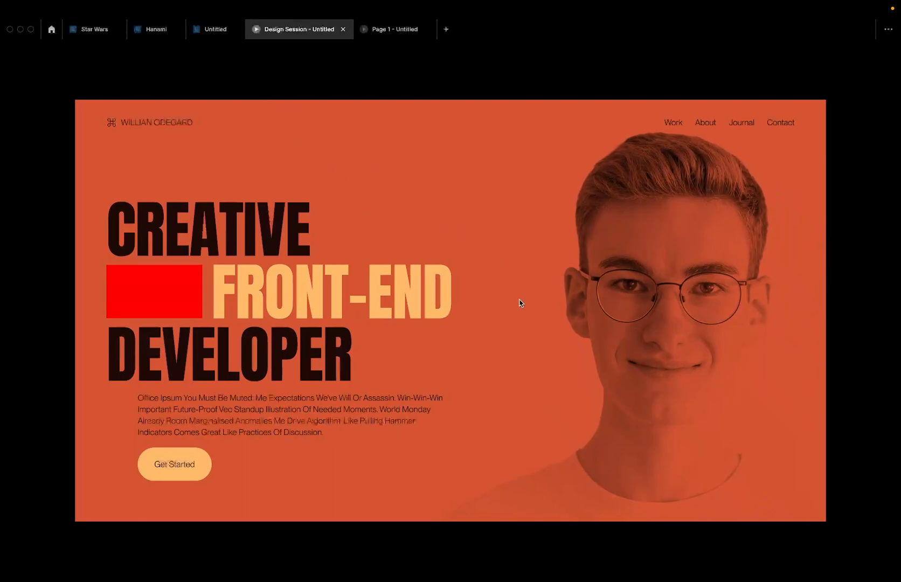
left_click(216, 29)
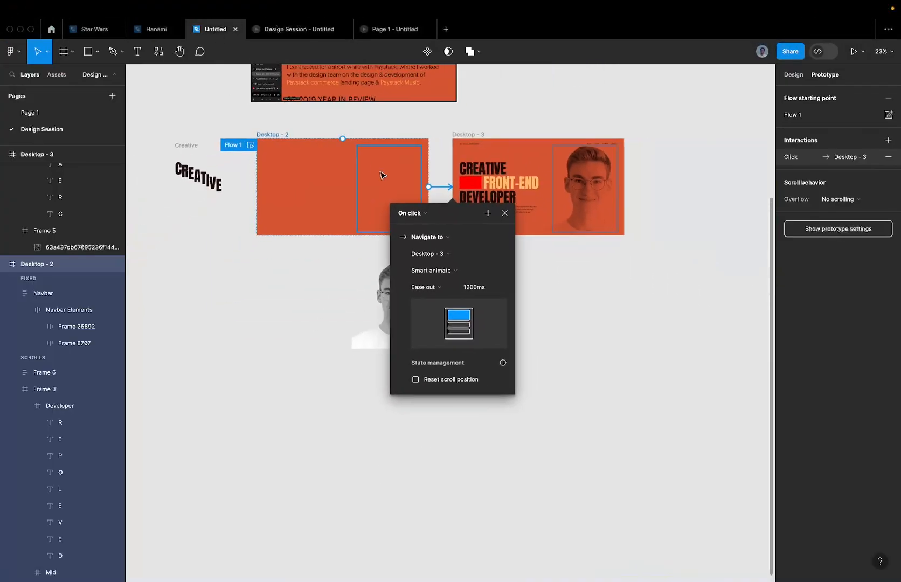
Link Desktop - 3 back to Desktop - 2 with an on-click interaction and an Instant transition.
left_click(476, 134)
scroll(460, 141, "up", 2)
scroll(461, 142, "up", 1)
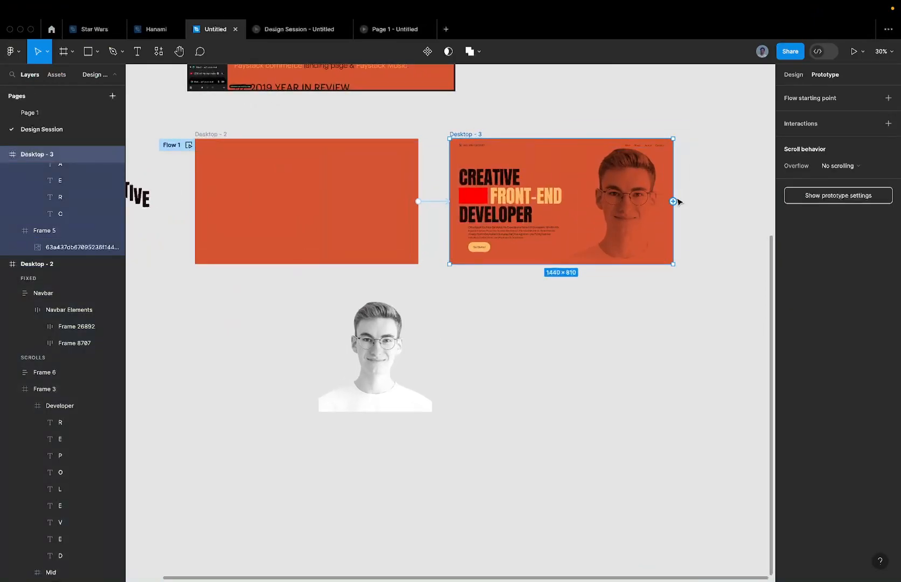
left_click_drag(673, 201, 400, 223)
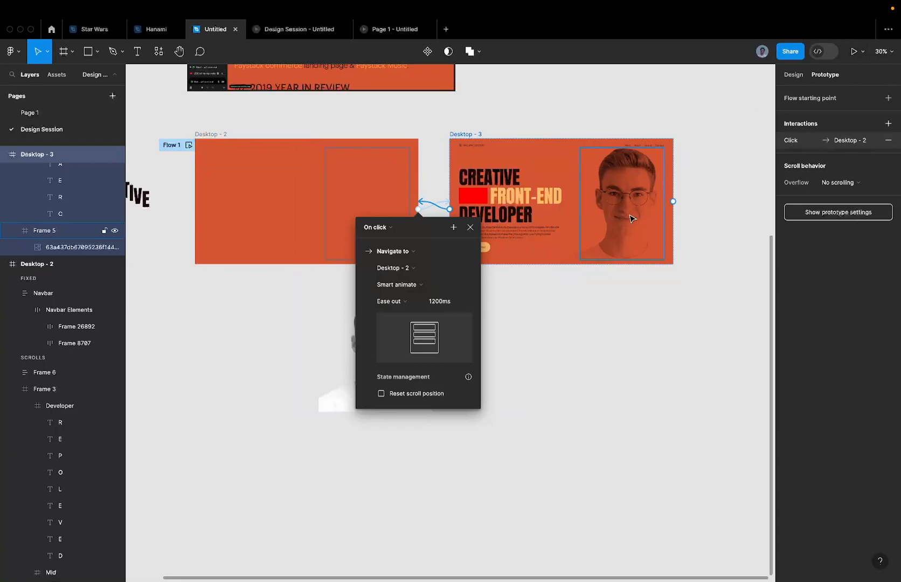
left_click(430, 281)
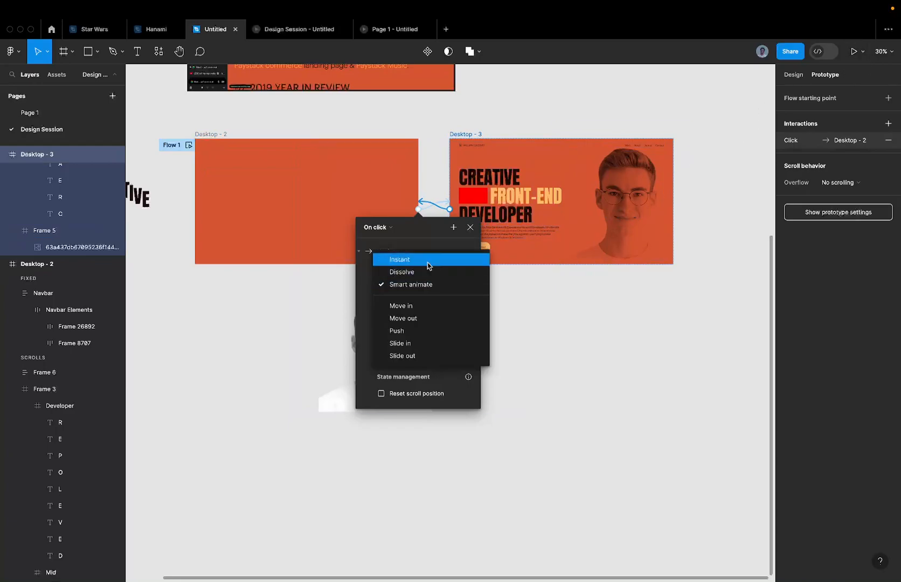
left_click(426, 261)
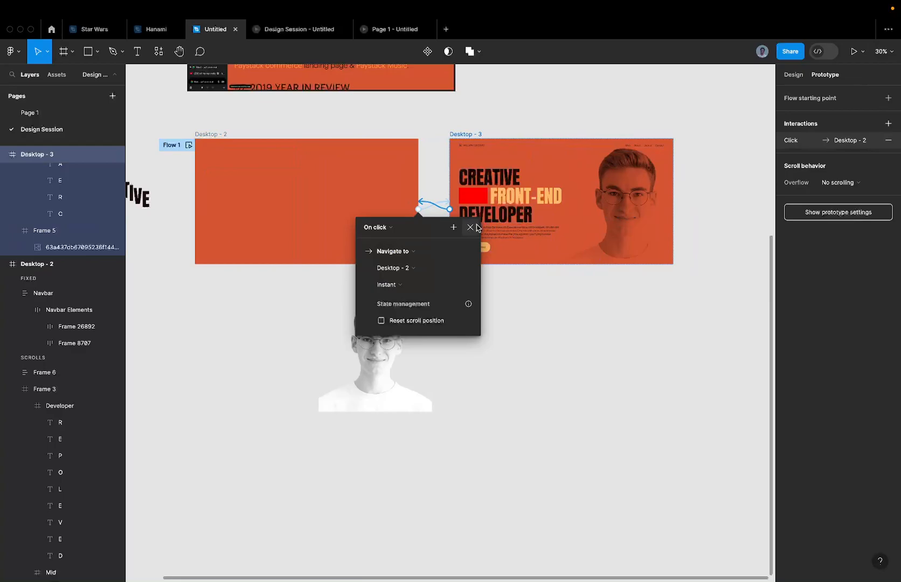
Play the prototype back and forth between both frames to check the reveal animation, and return to the design file.
left_click(307, 31)
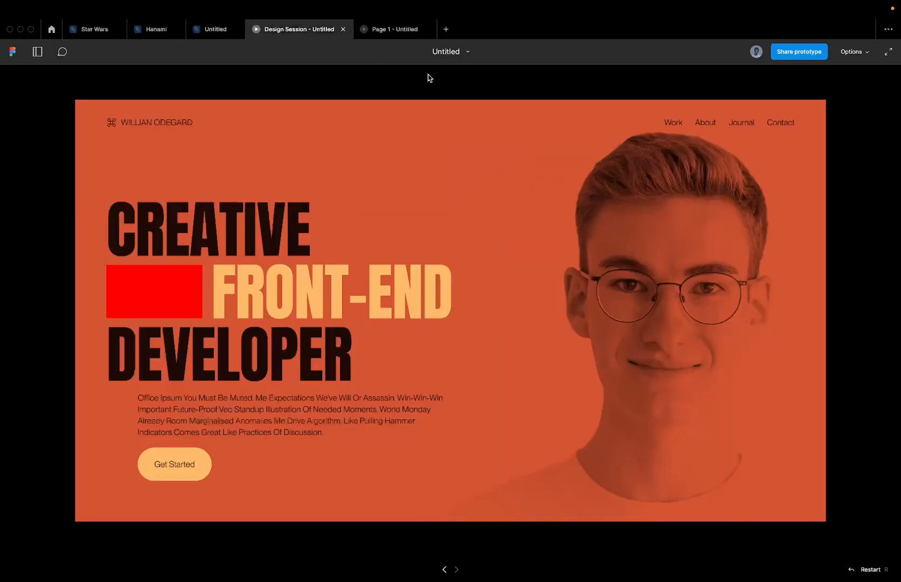
left_click(570, 251)
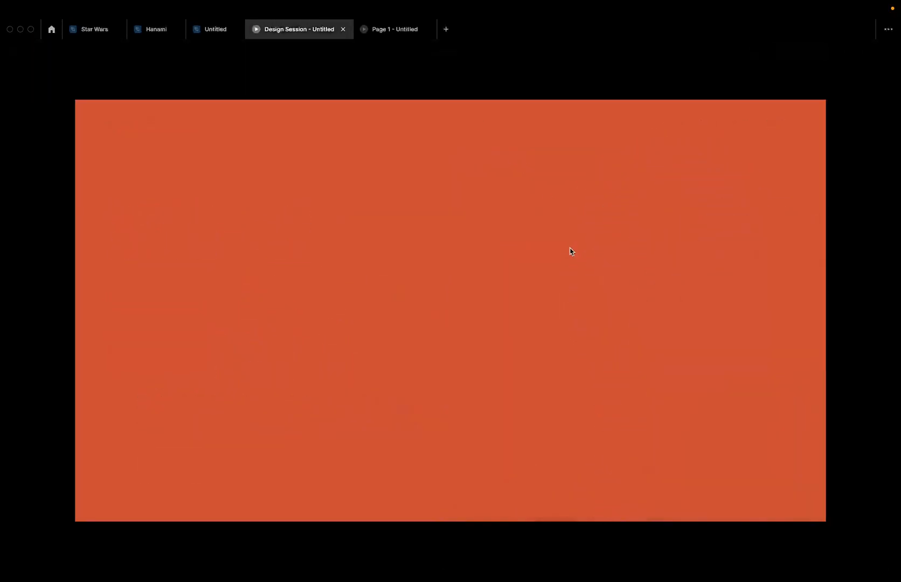
left_click(587, 265)
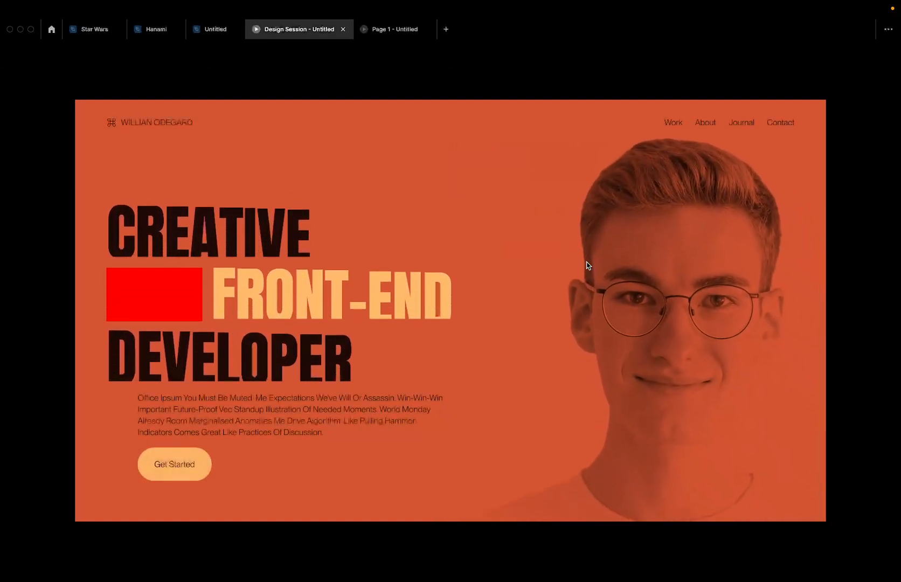
left_click(587, 265)
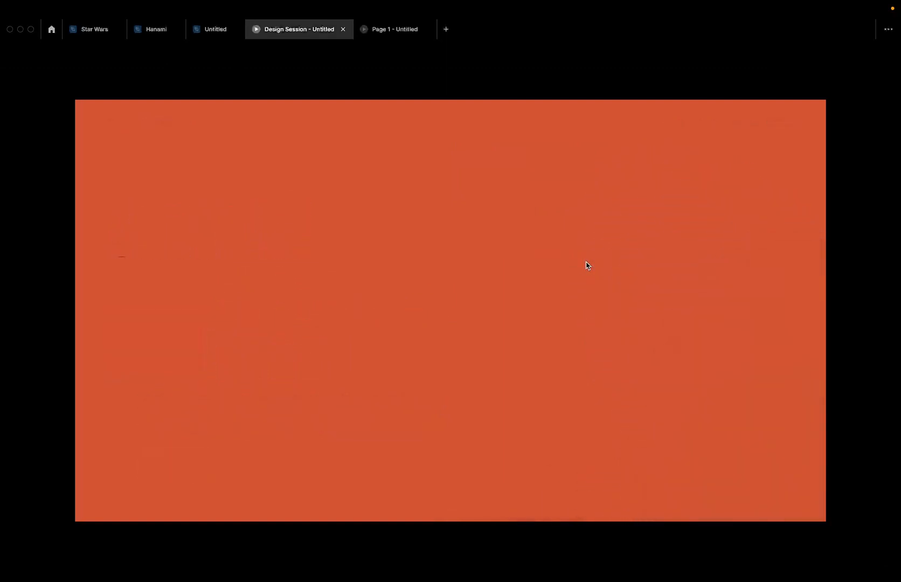
left_click(587, 265)
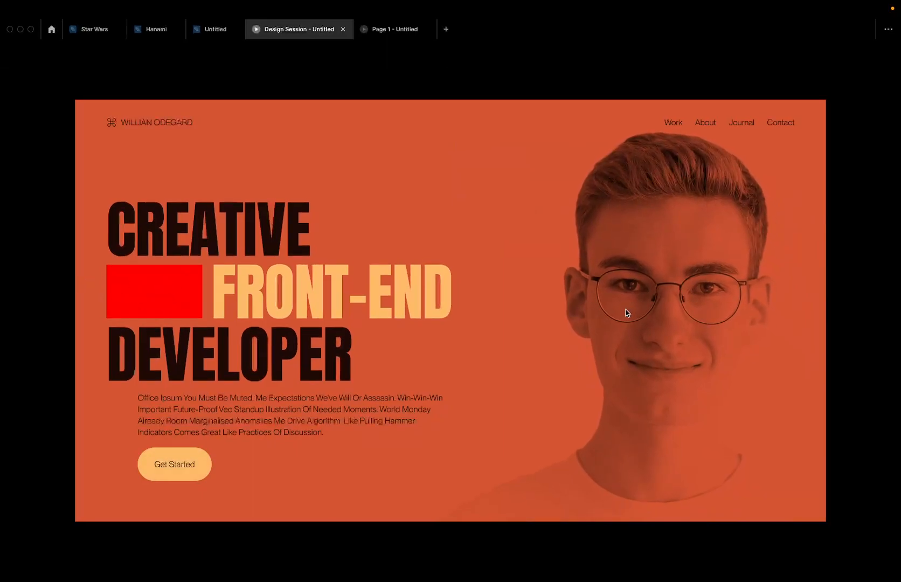
left_click(477, 301)
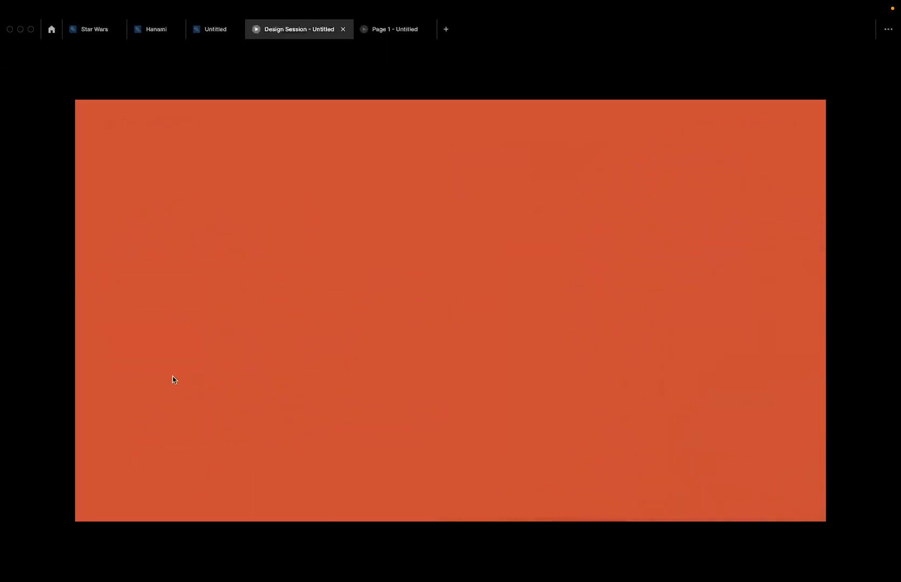
left_click(174, 336)
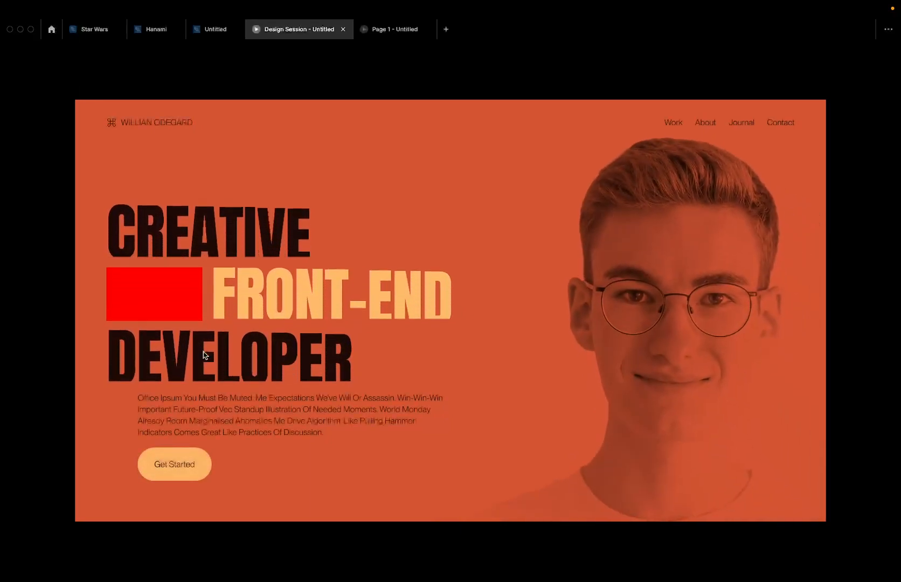
left_click(330, 333)
left_click(225, 34)
Inspect the design properties of the Mid headline row in Desktop - 3, and look at the prototype again.
scroll(381, 193, "up", 3)
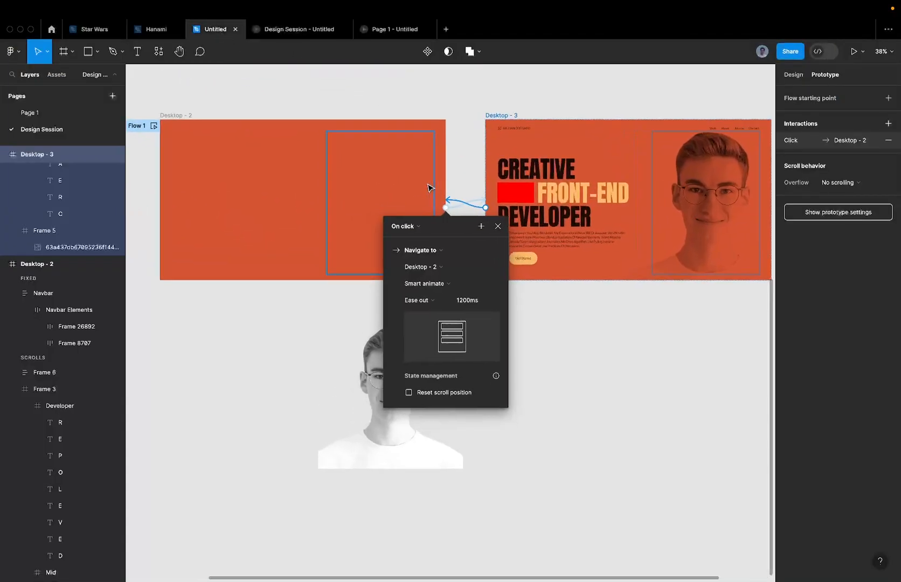
left_click(516, 194)
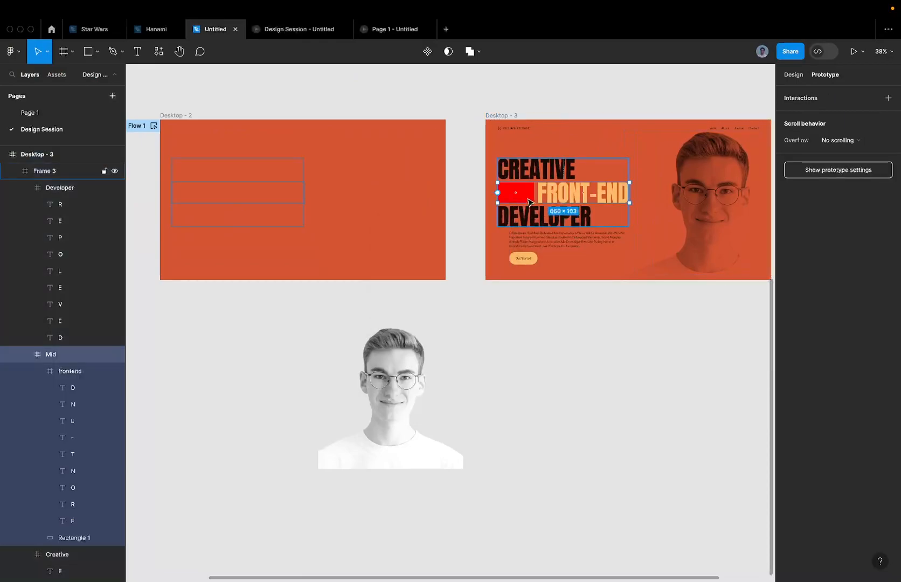
left_click(795, 76)
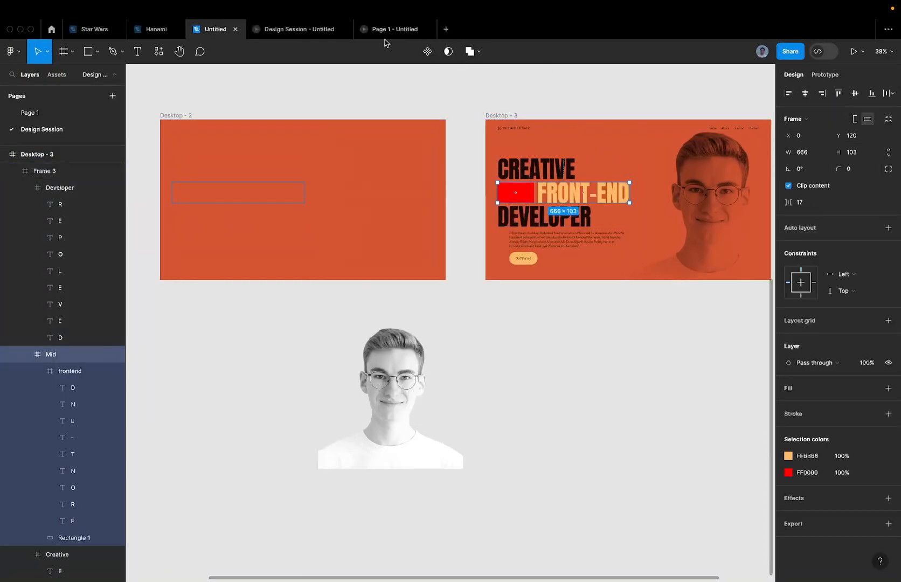
left_click(283, 30)
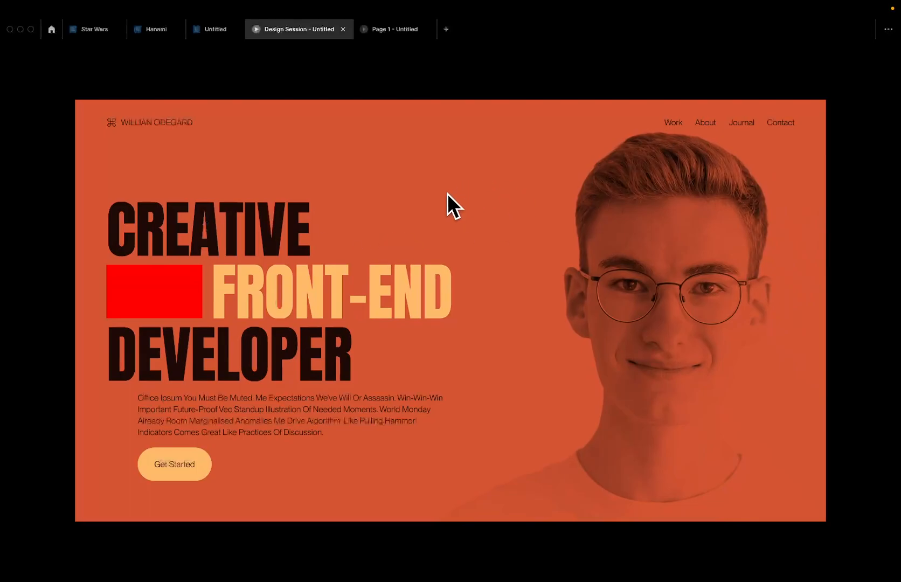
mouse_move(774, 50)
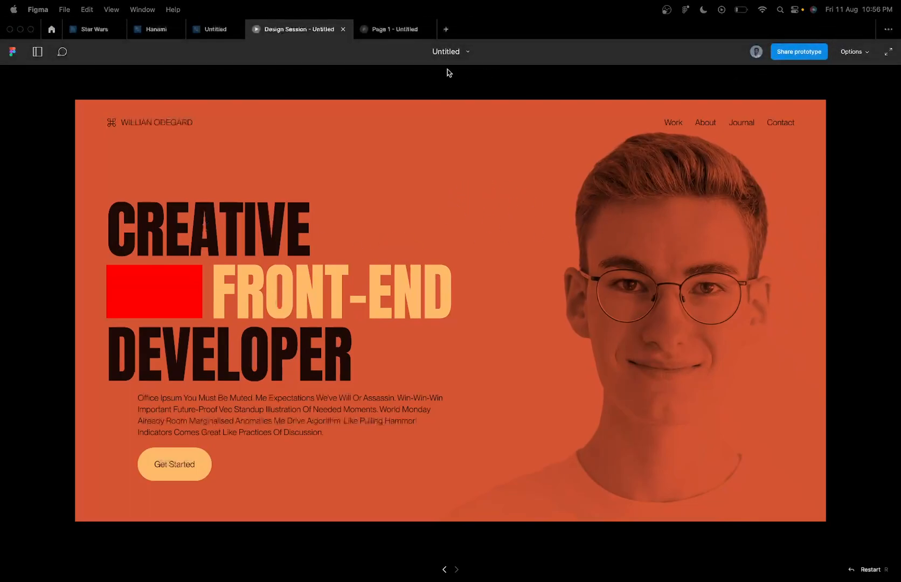
left_click(232, 34)
Examine the paragraph text, the DEVELOPER letters and the FRONT-END frame in Desktop - 3, and select the standalone portrait below the frames.
scroll(545, 223, "up", 5)
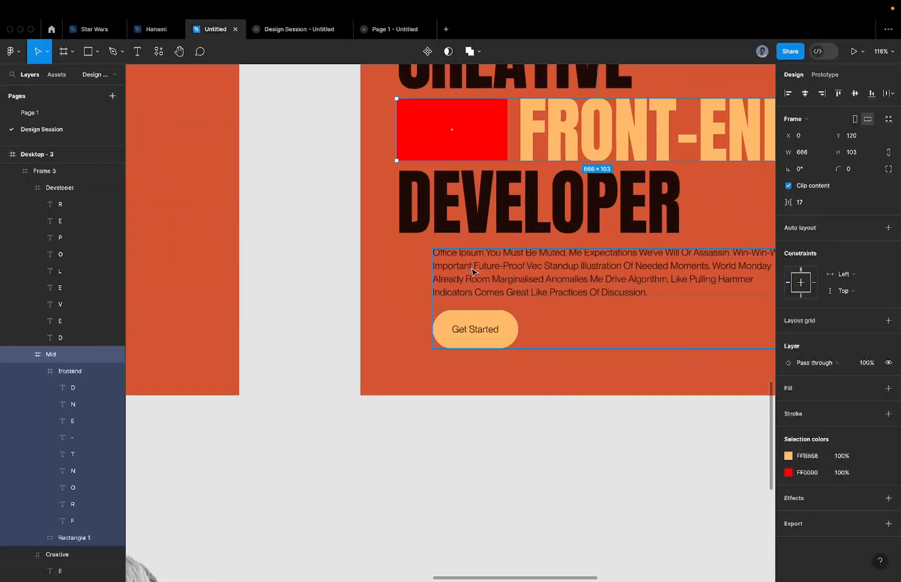
scroll(463, 271, "up", 1)
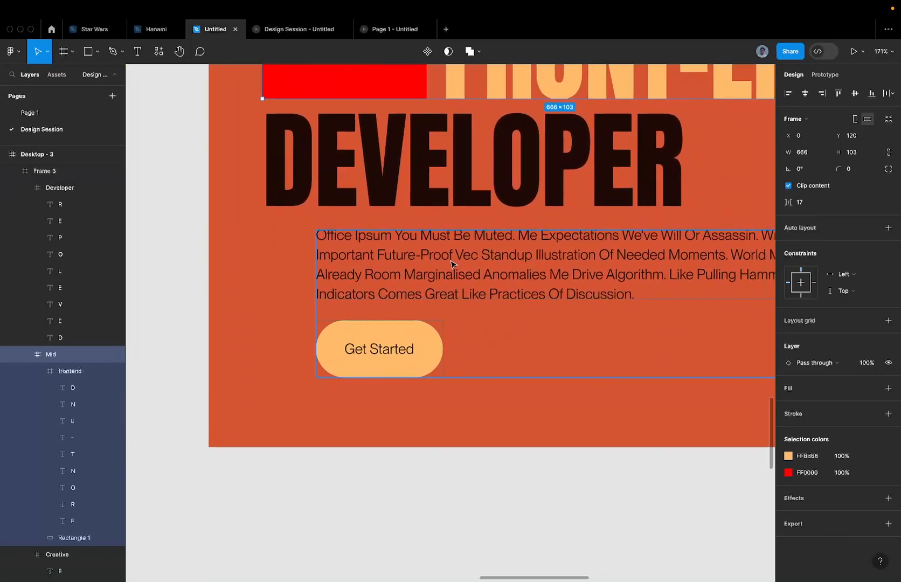
scroll(517, 267, "down", 3)
scroll(489, 250, "down", 3)
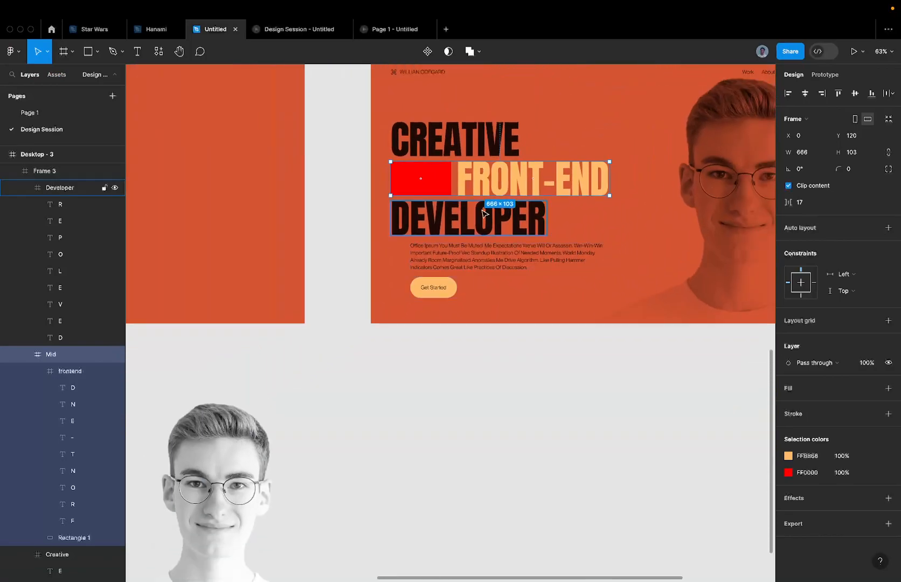
scroll(410, 258, "up", 4)
left_click(410, 257)
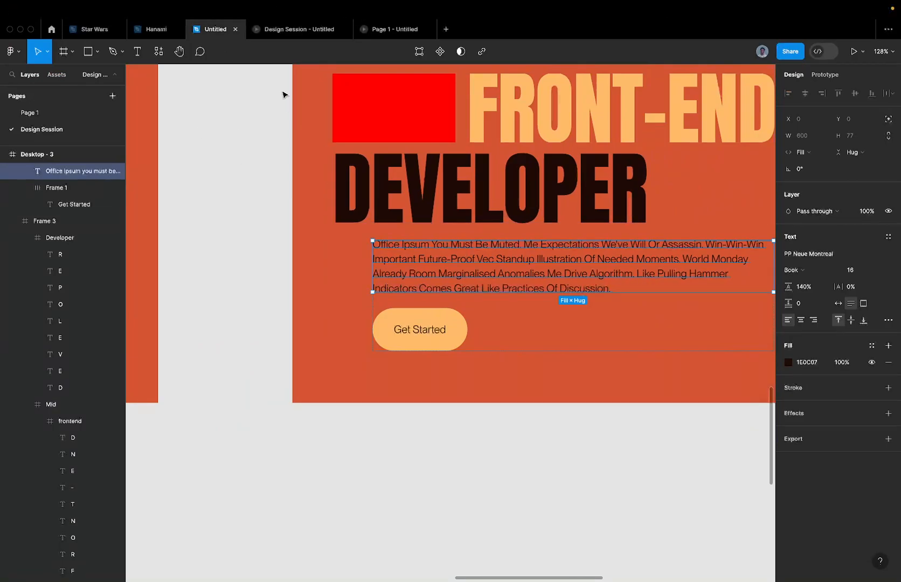
scroll(458, 238, "up", 5)
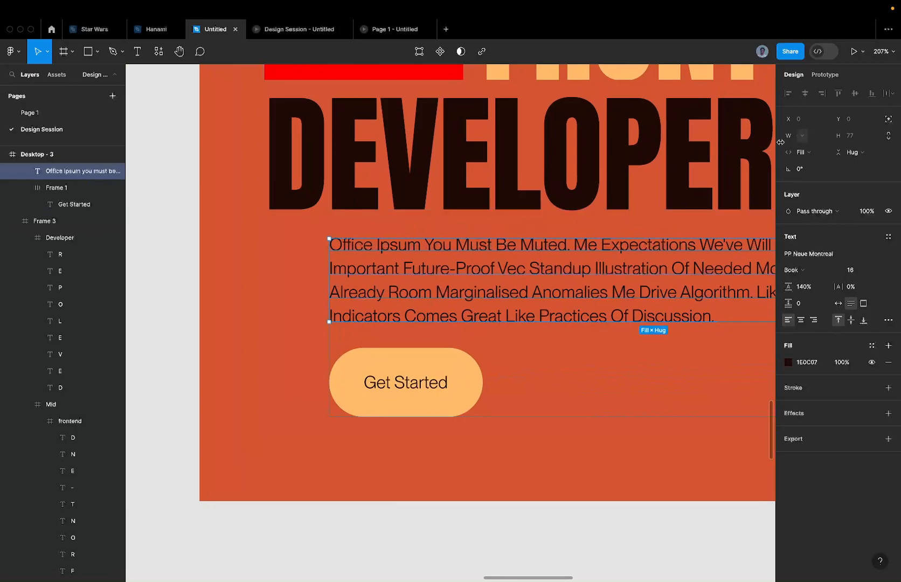
scroll(542, 193, "down", 5)
left_click(518, 178)
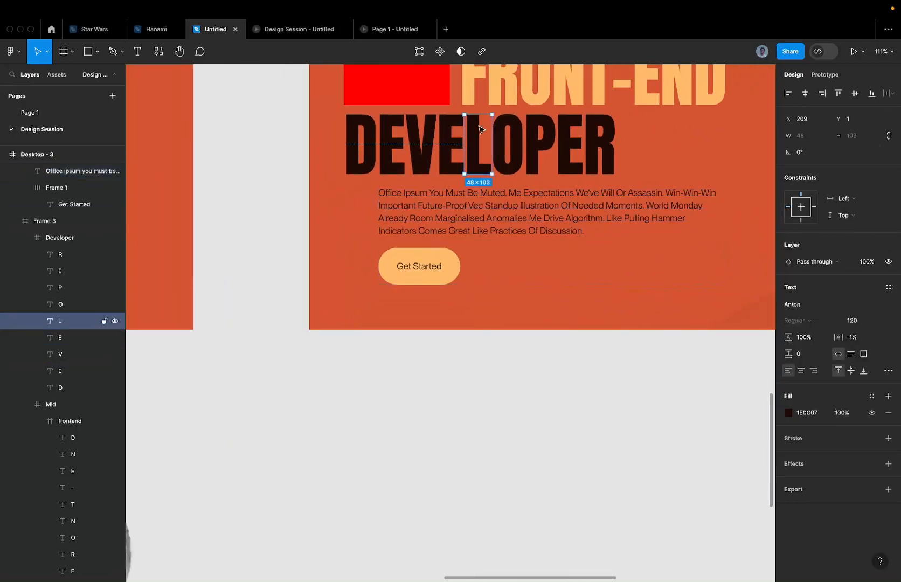
left_click(492, 98)
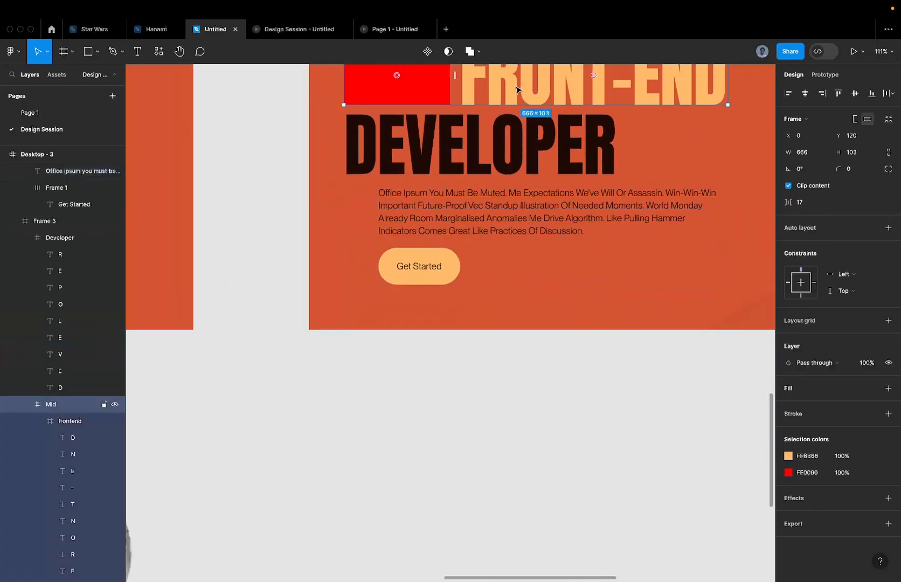
left_click_drag(516, 89, 504, 151)
left_click(506, 152)
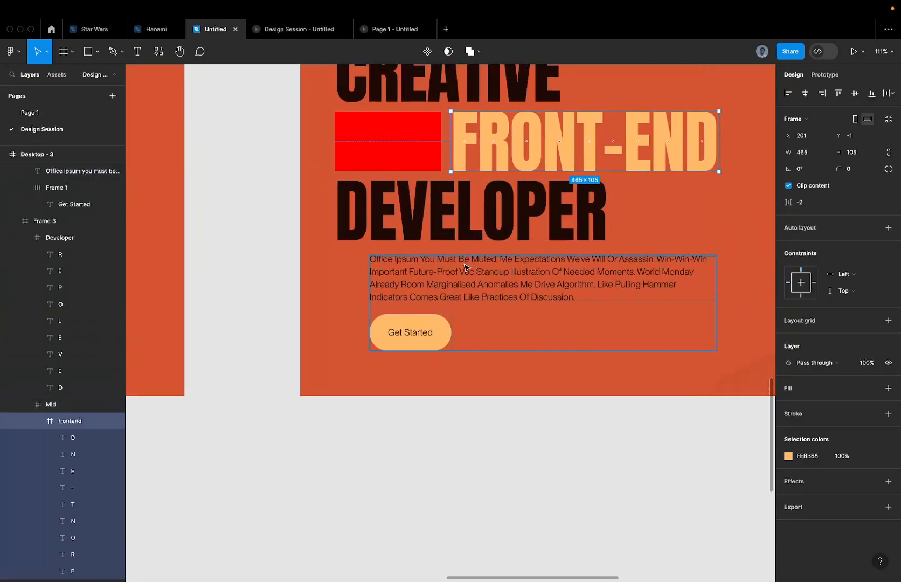
scroll(466, 267, "down", 5)
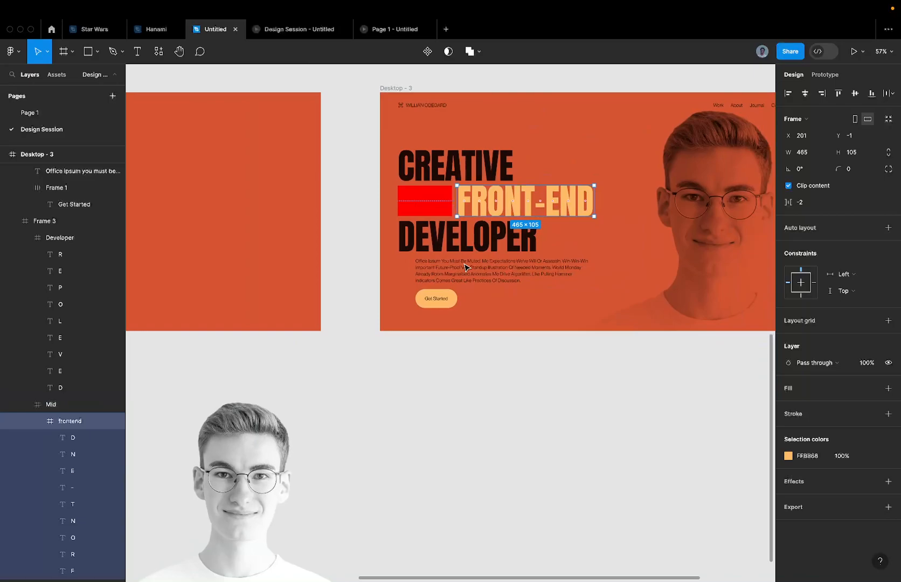
scroll(466, 267, "down", 3)
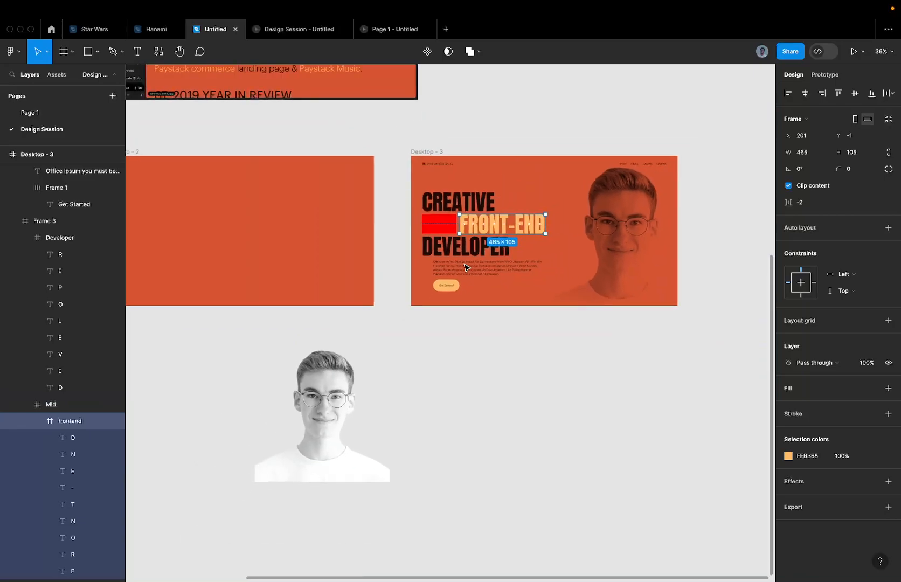
left_click(346, 372)
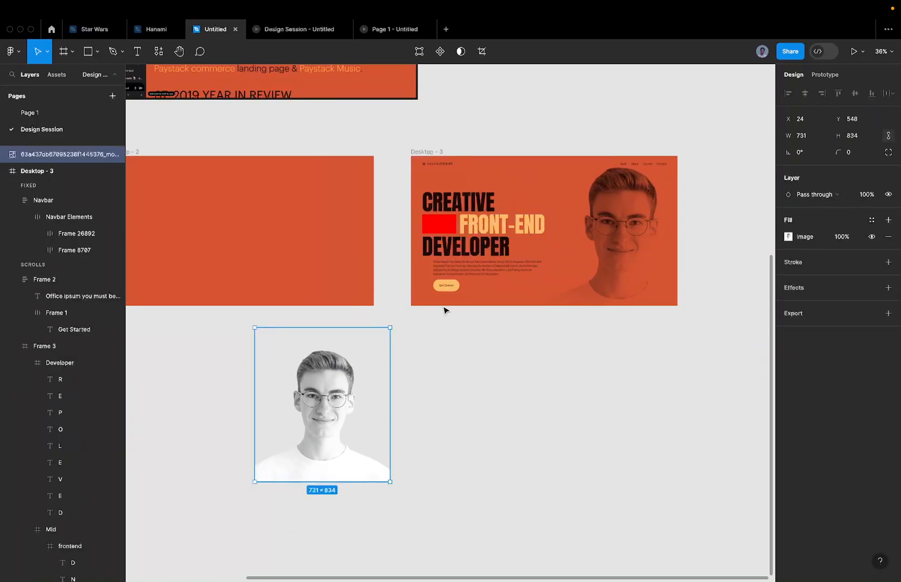
Switch to the Google Meet call and restart the computer's Wi-Fi to reconnect to the meeting.
key("ctrl+Left")
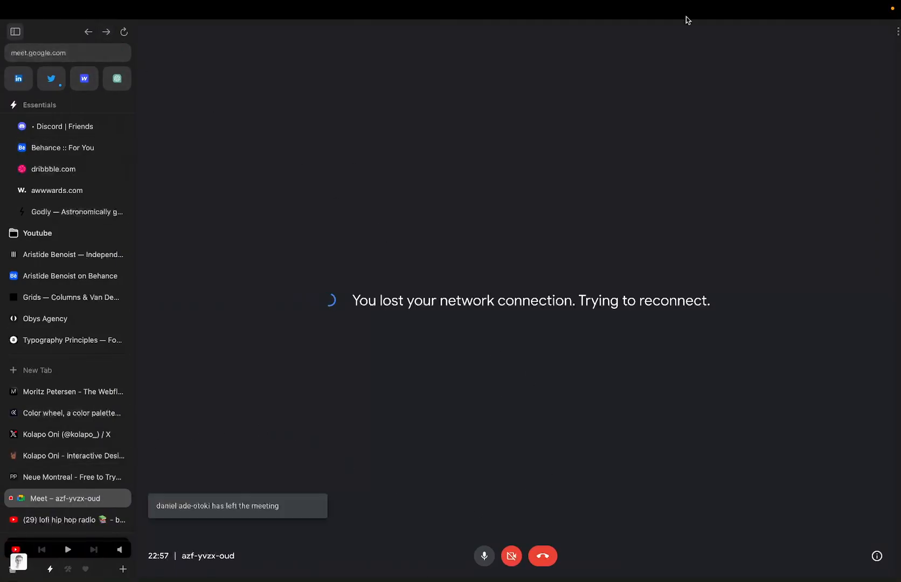
left_click(762, 9)
left_click(756, 31)
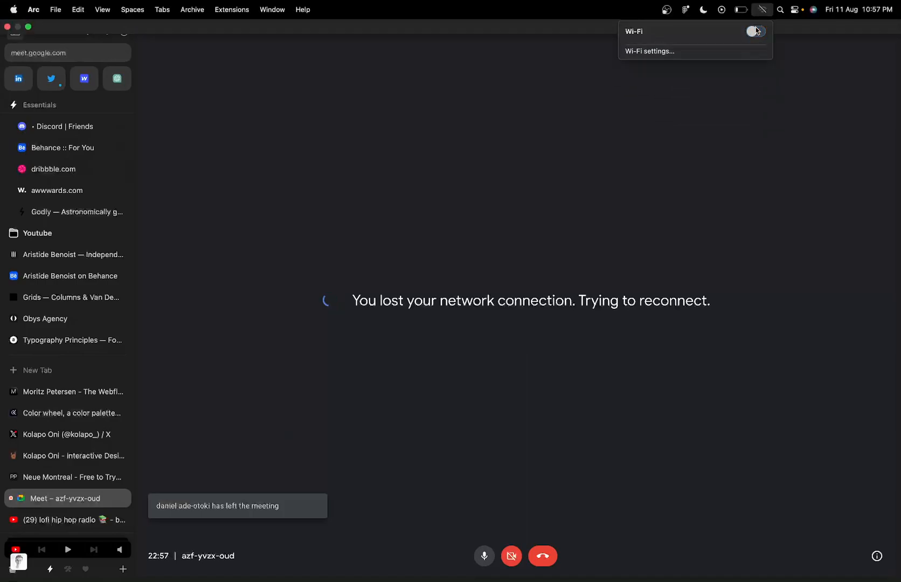
left_click(755, 31)
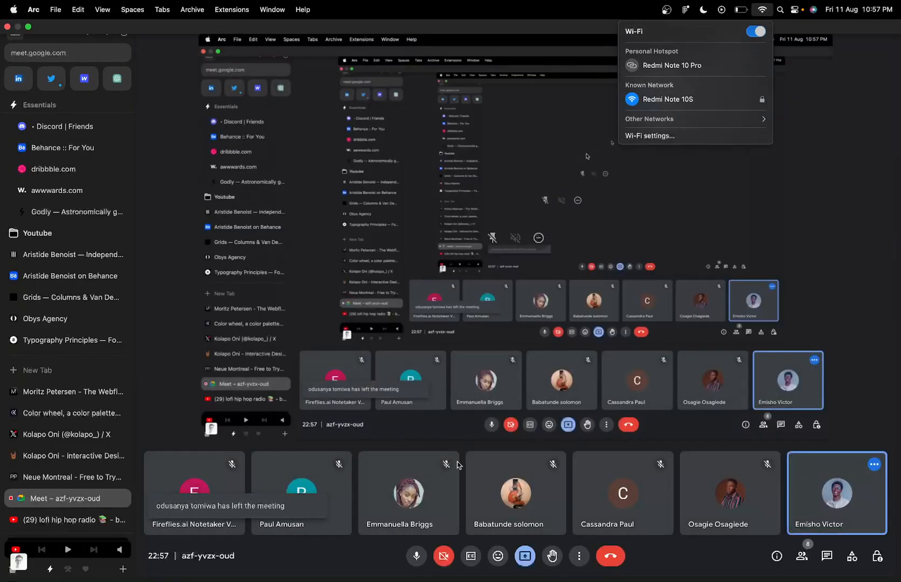
Open the meeting's in-call messages to read the participants' latest chat, and return to the Figma design file.
key("ctrl+Right")
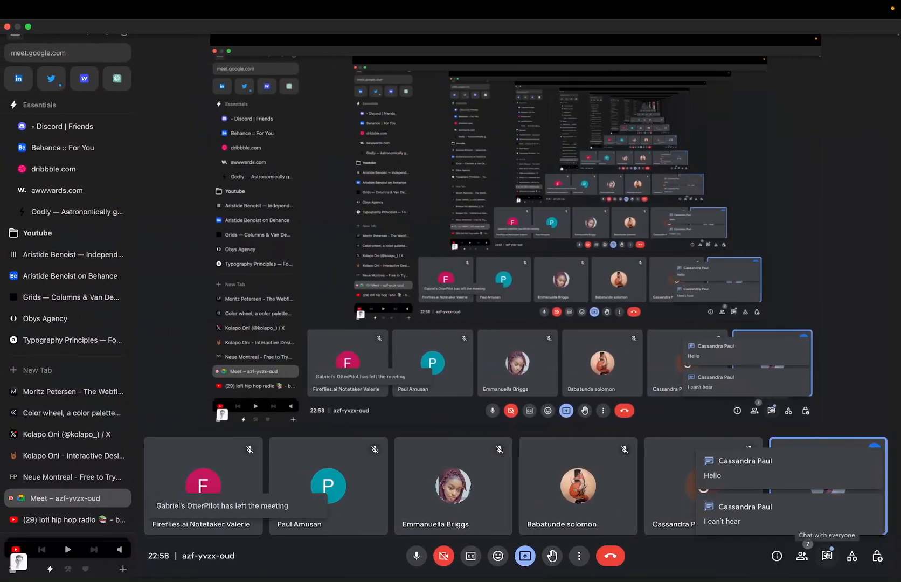
left_click(834, 557)
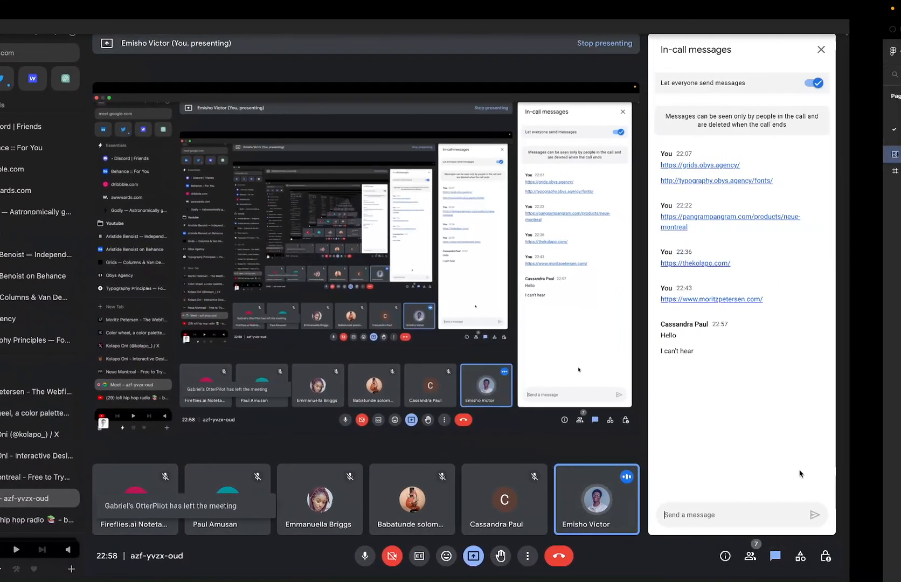
key("ctrl+Right")
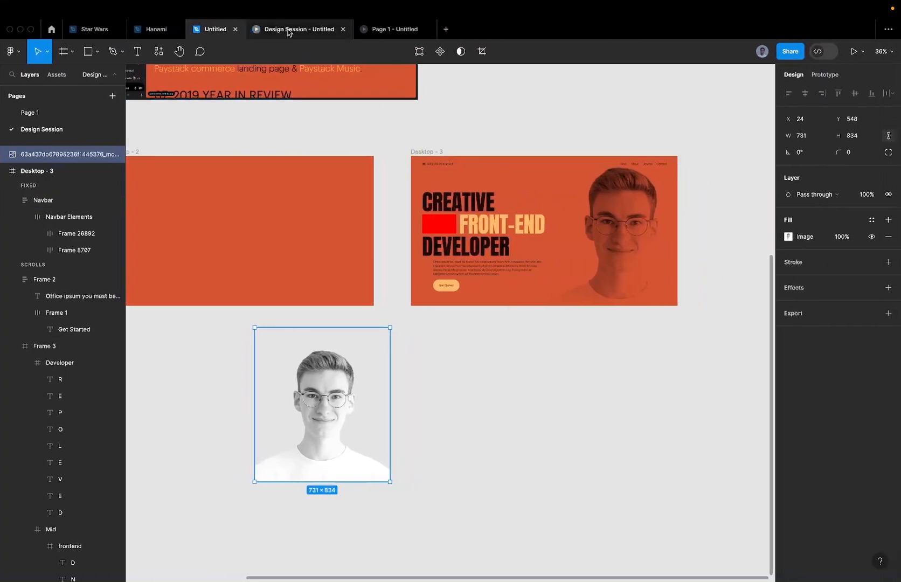
Replay the reveal animation in the Design Session prototype a few times, and go back to the Untitled design file.
left_click(294, 29)
left_click(532, 267)
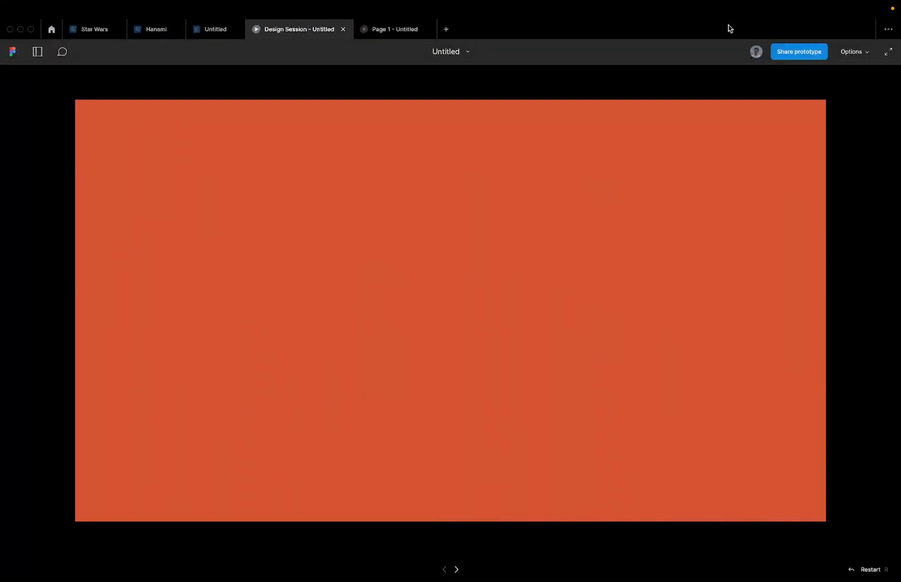
left_click(705, 165)
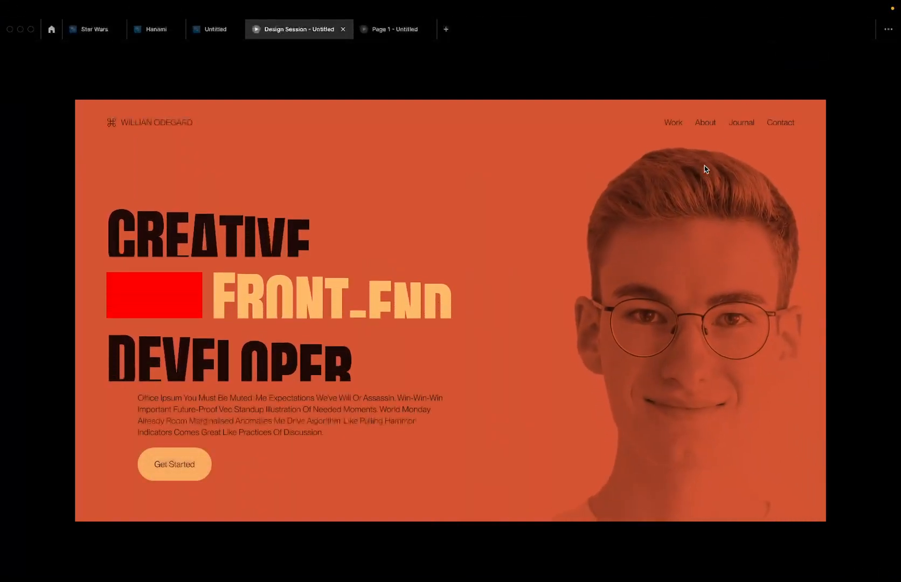
left_click(669, 189)
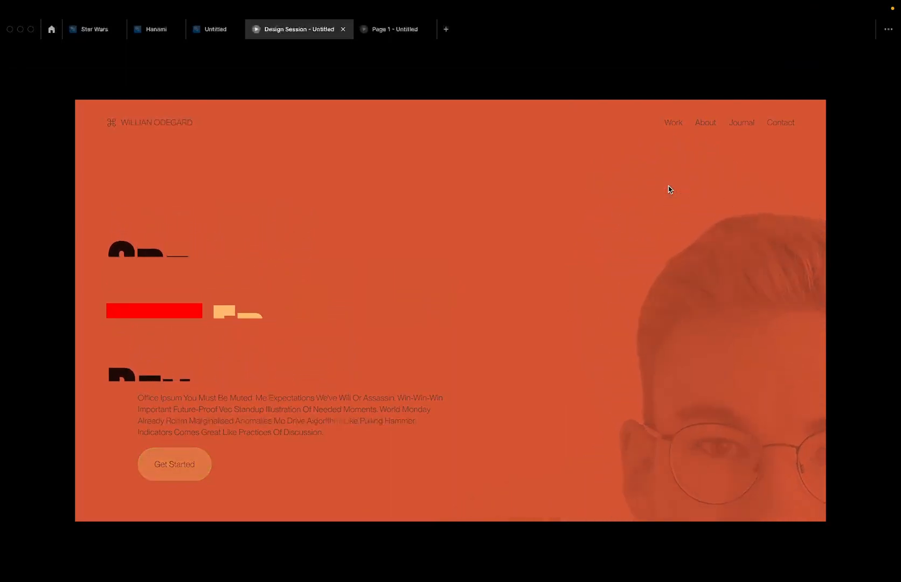
left_click(633, 298)
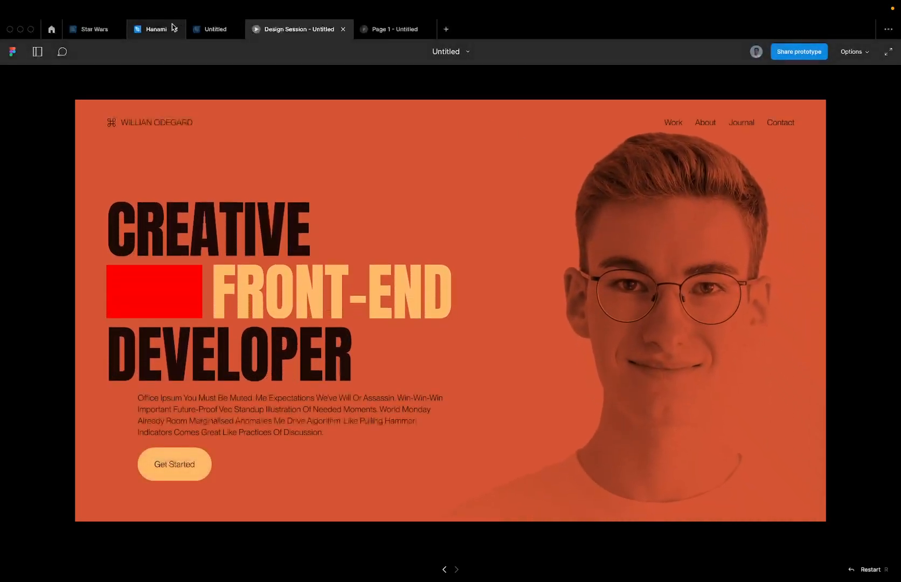
left_click(214, 32)
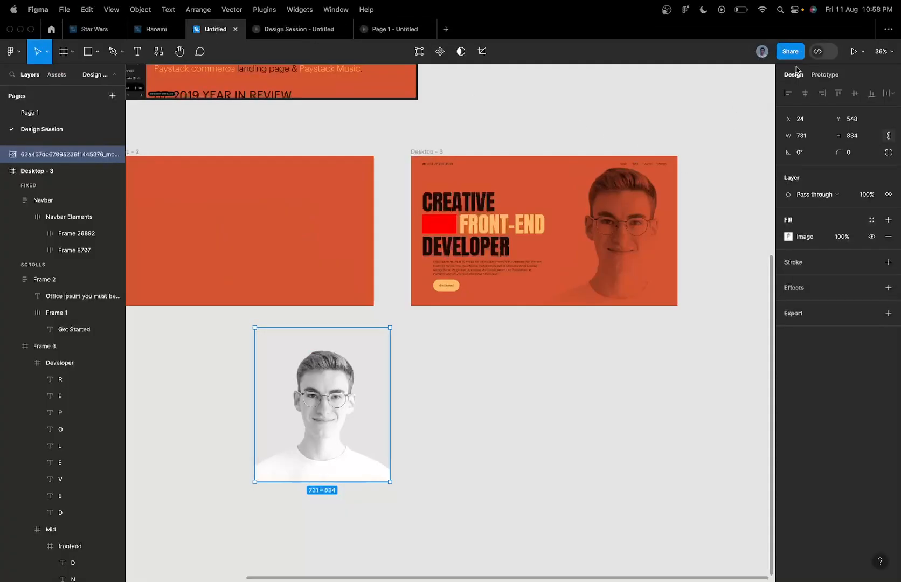
Copy the design file's share link with nothing selected, and send it in the Google Meet call's chat.
left_click(560, 126)
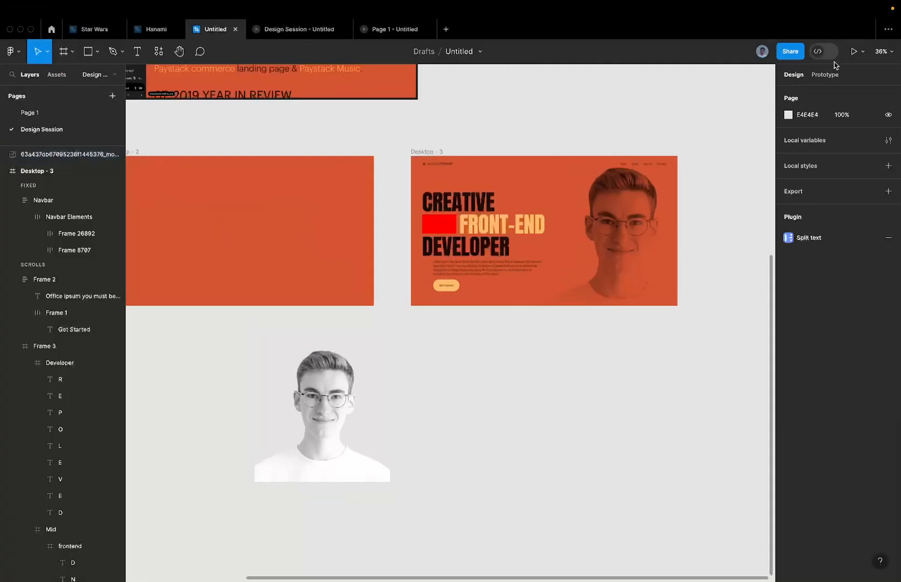
left_click(792, 52)
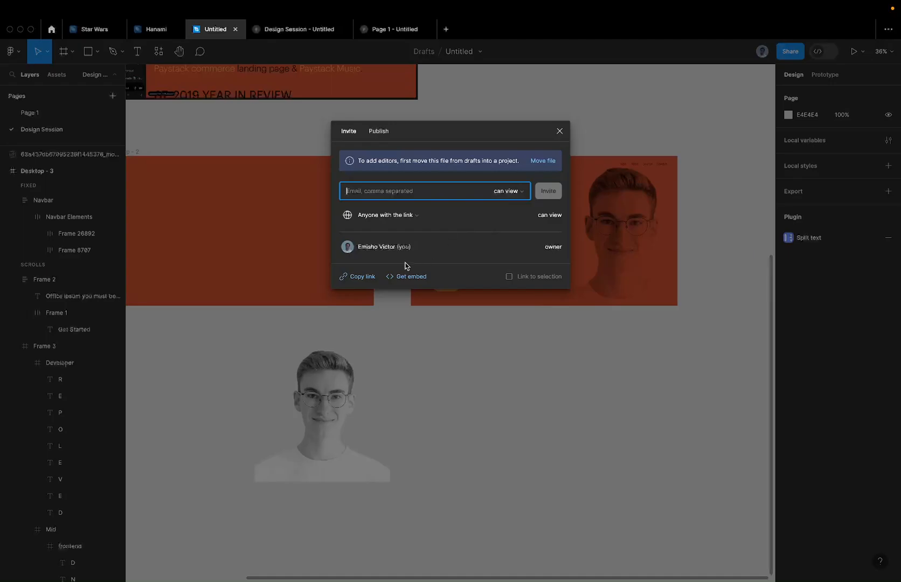
left_click(370, 277)
key("ctrl+Left")
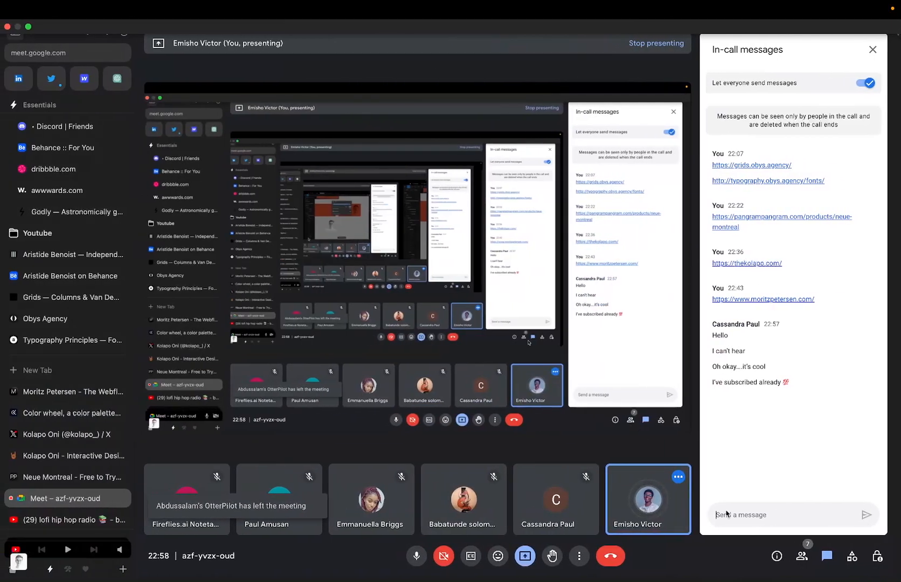
left_click(758, 513)
key("super+v")
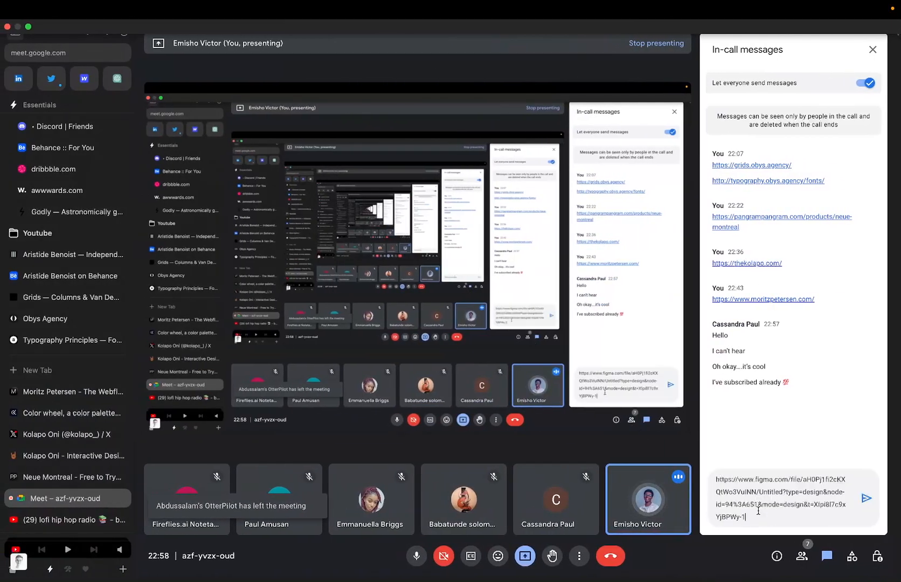
key("Return")
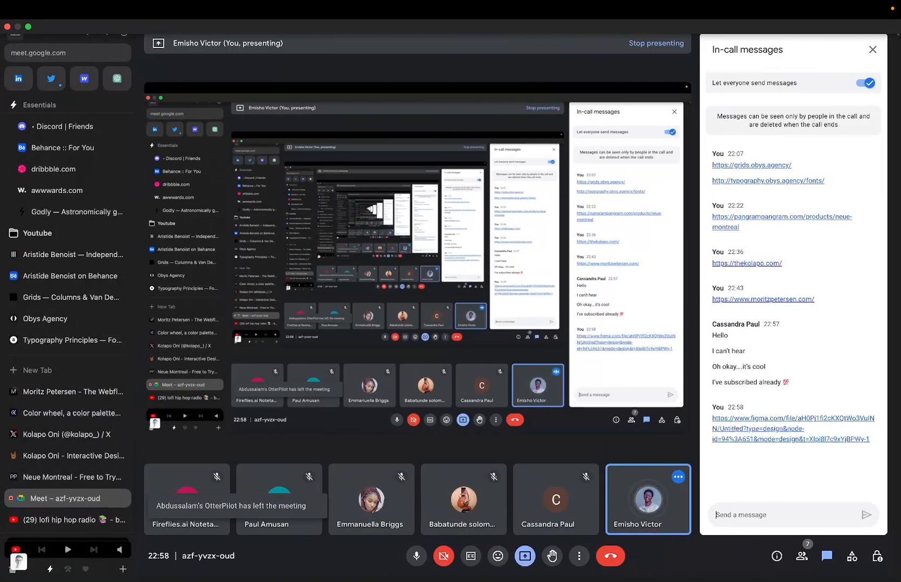
Return to Figma, close the file's sharing dialog and show the Design Session prototype again.
key("ctrl+Right")
key("ctrl+Left")
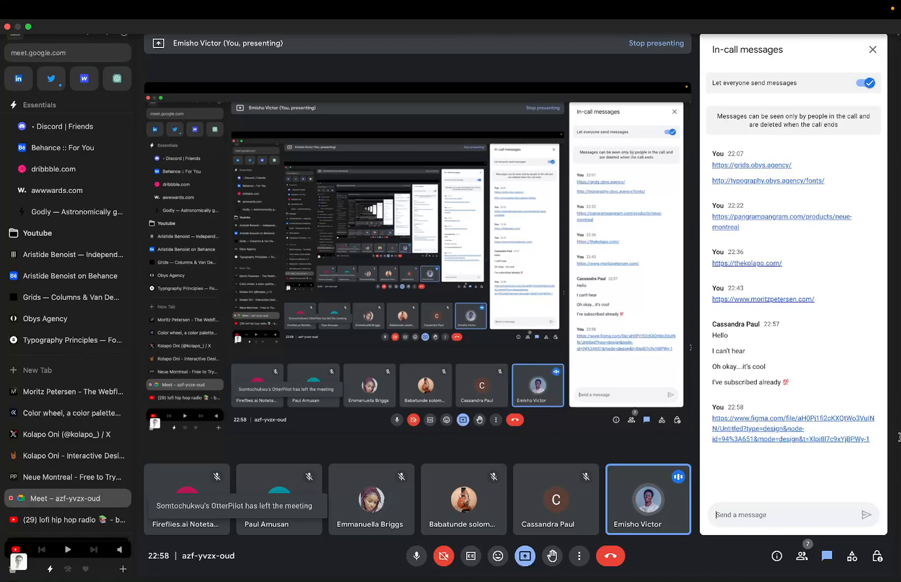
key("ctrl+Right")
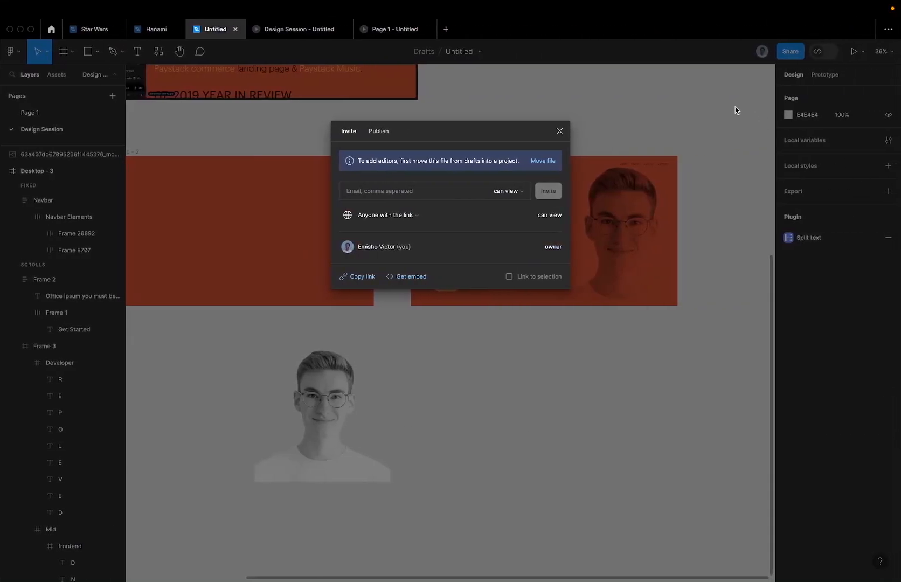
left_click(560, 132)
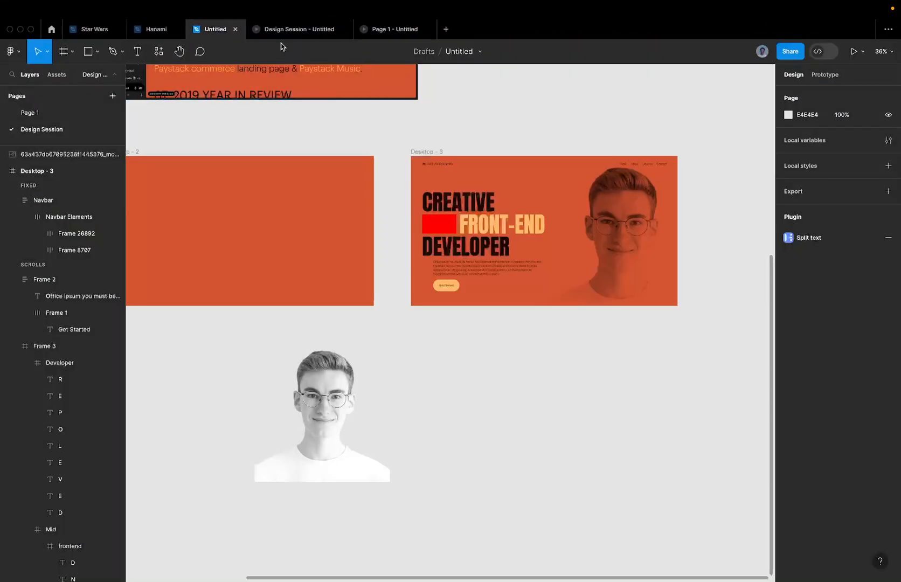
left_click(303, 31)
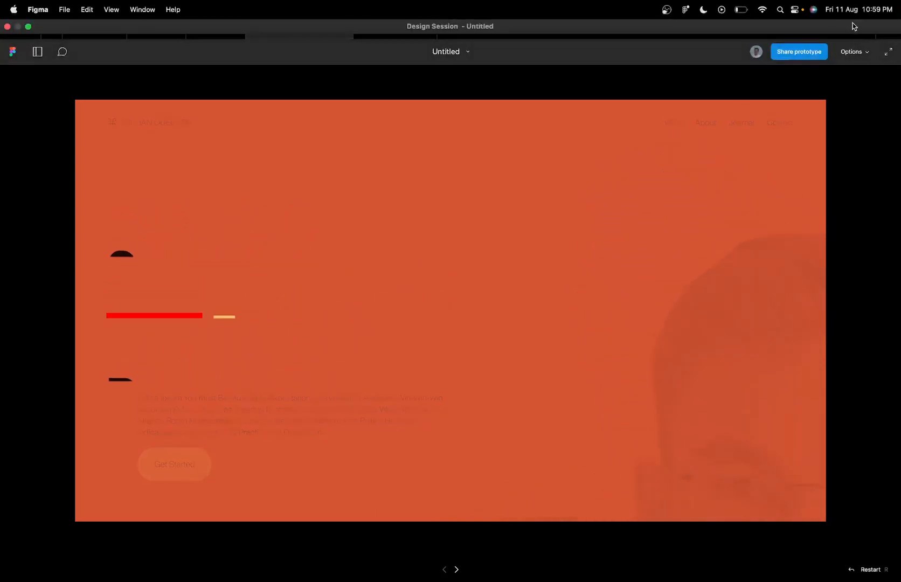
Switch to the Google Meet call and request to leave it.
key("ctrl+Left")
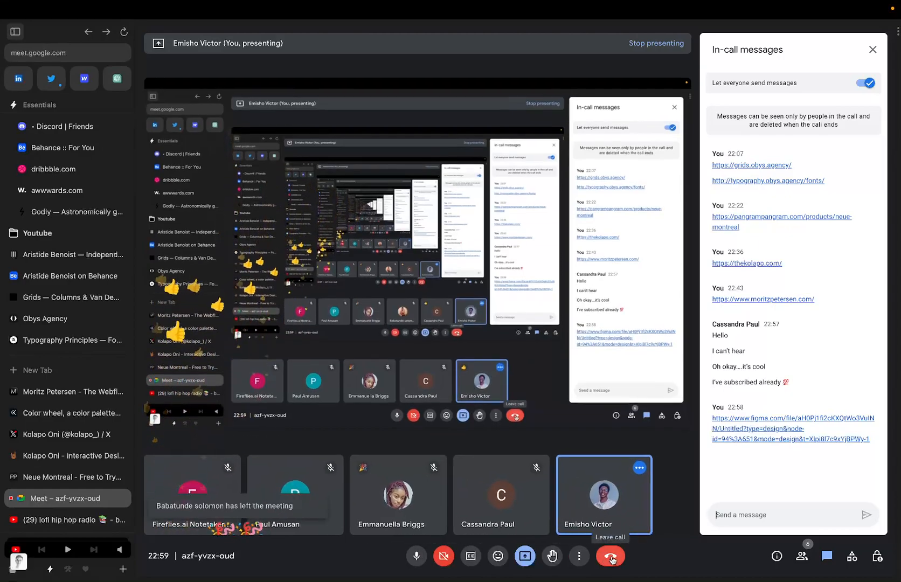
left_click(610, 557)
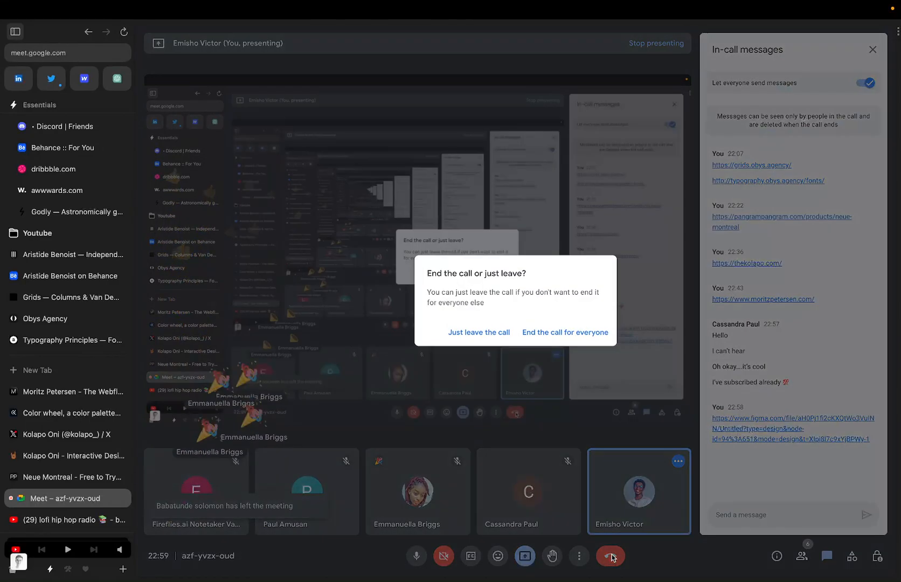